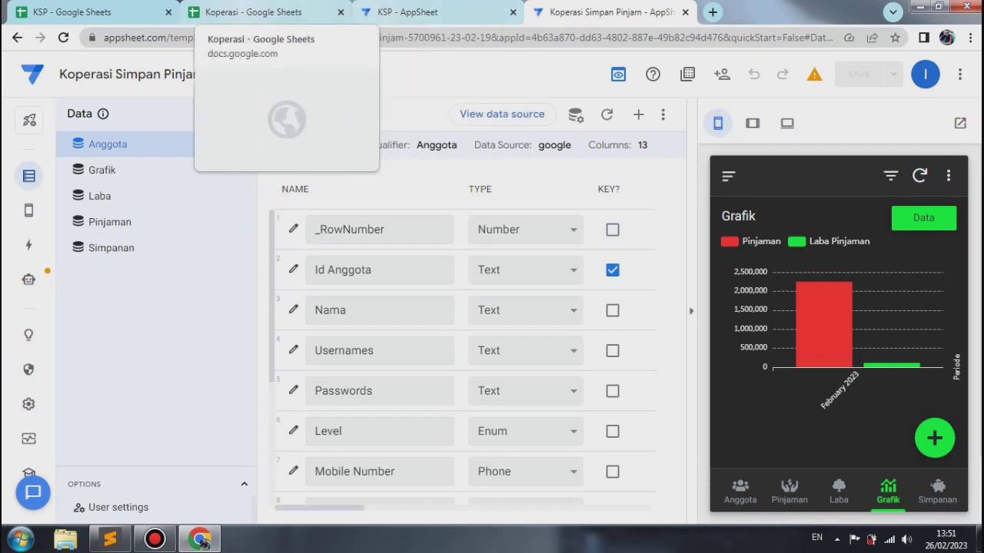
# Step: Switch to the Koperasi spreadsheet in Google Sheets and look over the Pelunasan and Setoran sheets
pyautogui.click(254, 12)
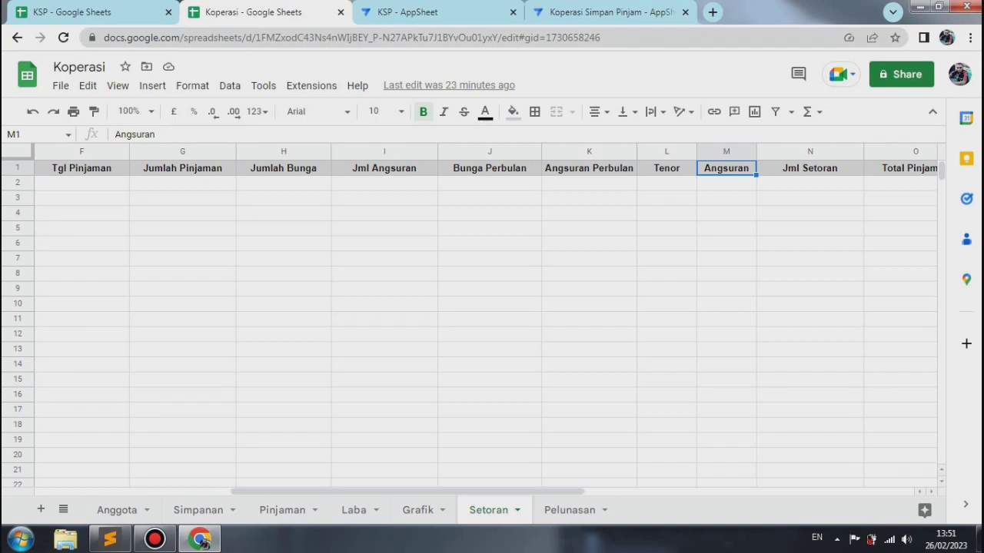
pyautogui.click(570, 510)
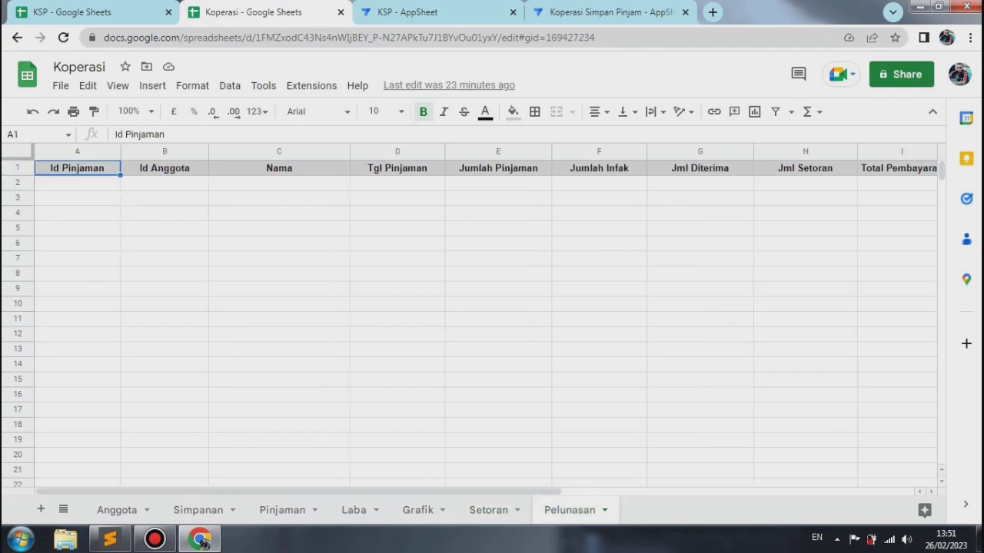
pyautogui.click(489, 511)
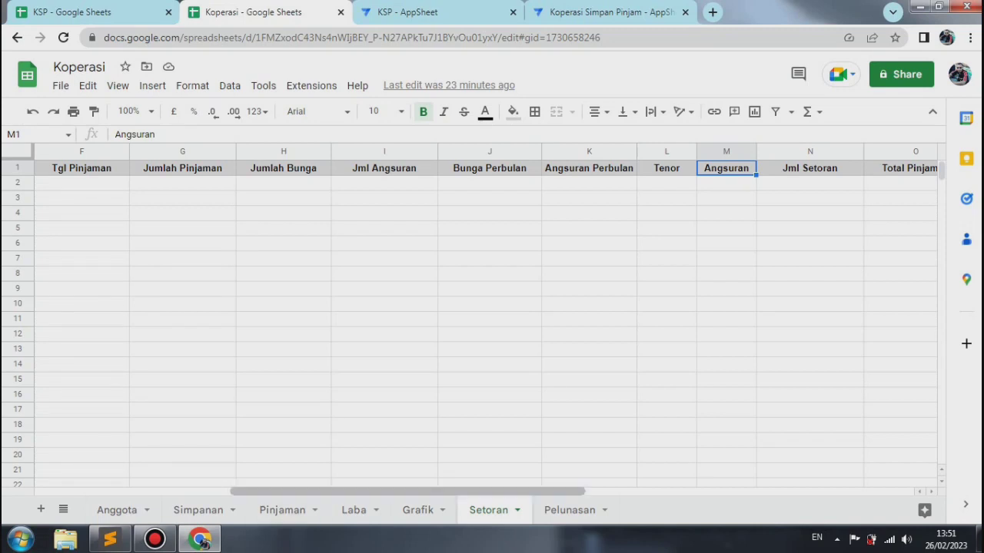
# Step: Examine the column headers of the Setoran sheet one by one, from Id Setoran through Status
pyautogui.moveTo(423, 492); pyautogui.dragTo(226, 492)
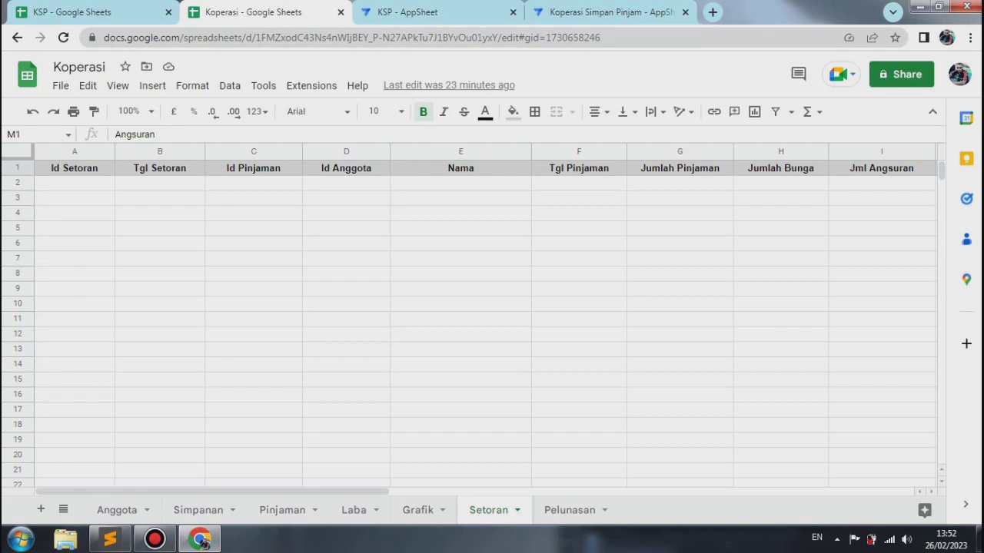
pyautogui.click(74, 168)
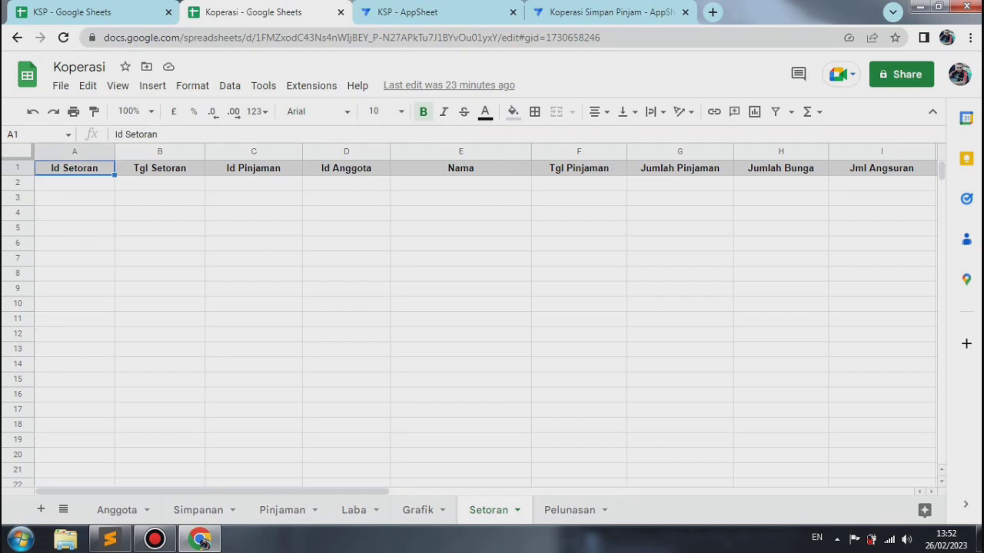
pyautogui.click(159, 168)
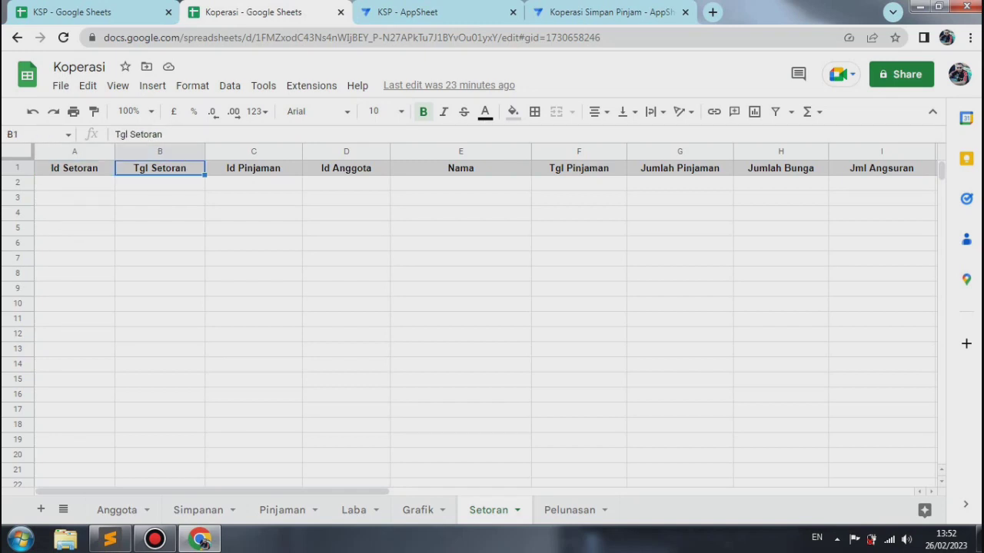
pyautogui.click(254, 168)
pyautogui.click(346, 168)
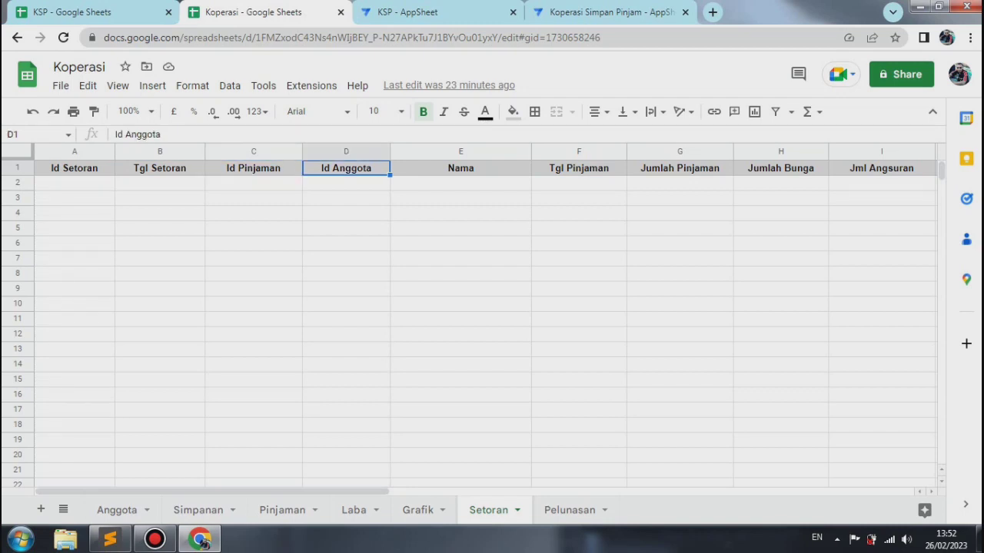
pyautogui.click(461, 168)
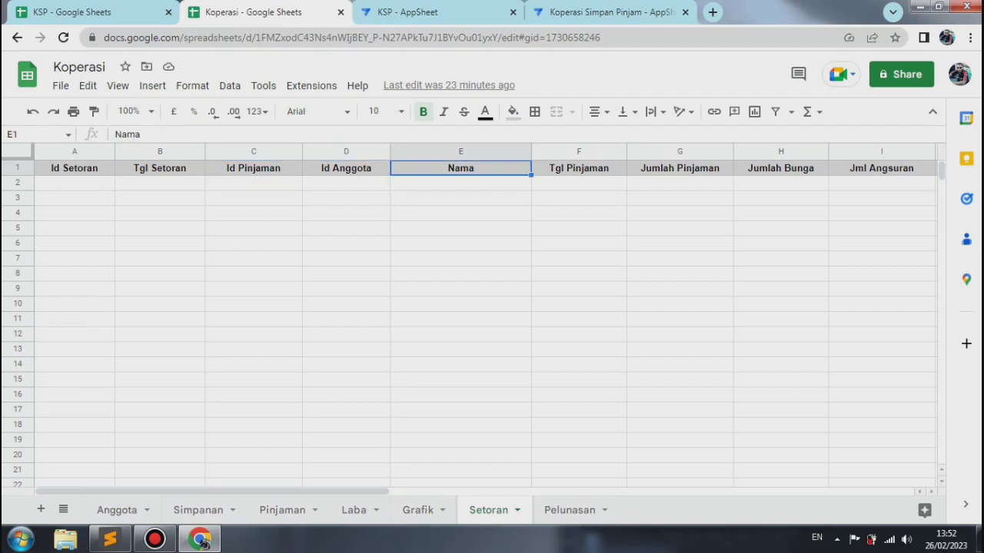
pyautogui.click(579, 168)
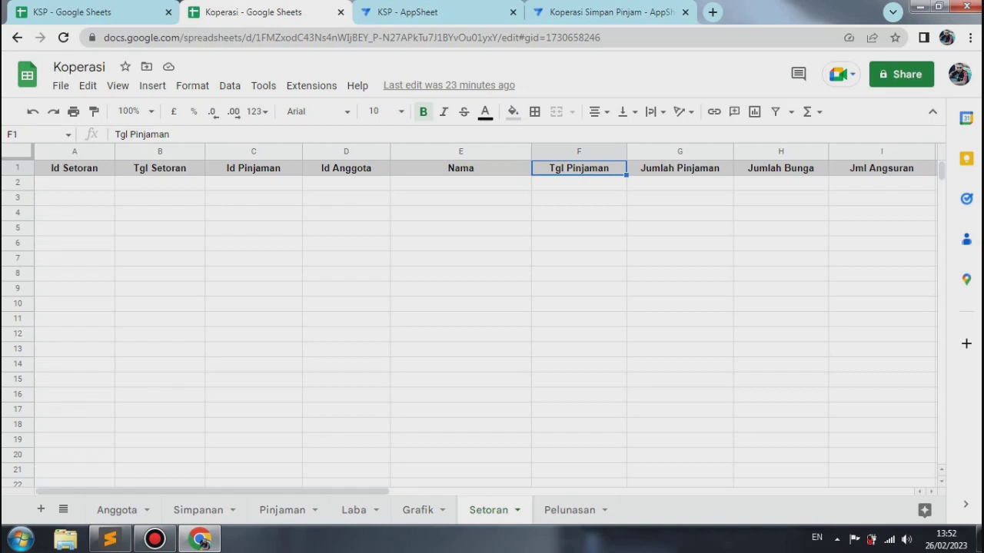
pyautogui.click(680, 169)
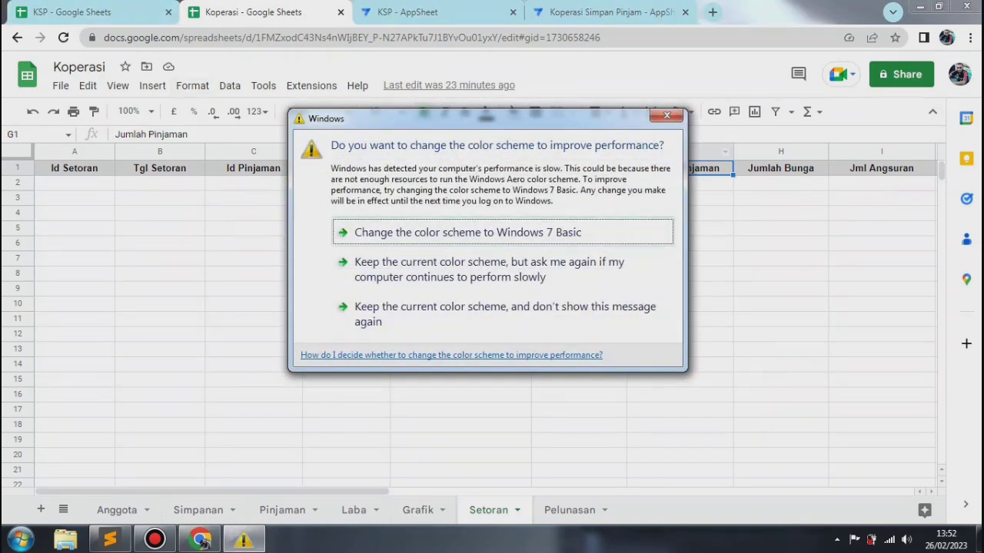
pyautogui.click(666, 115)
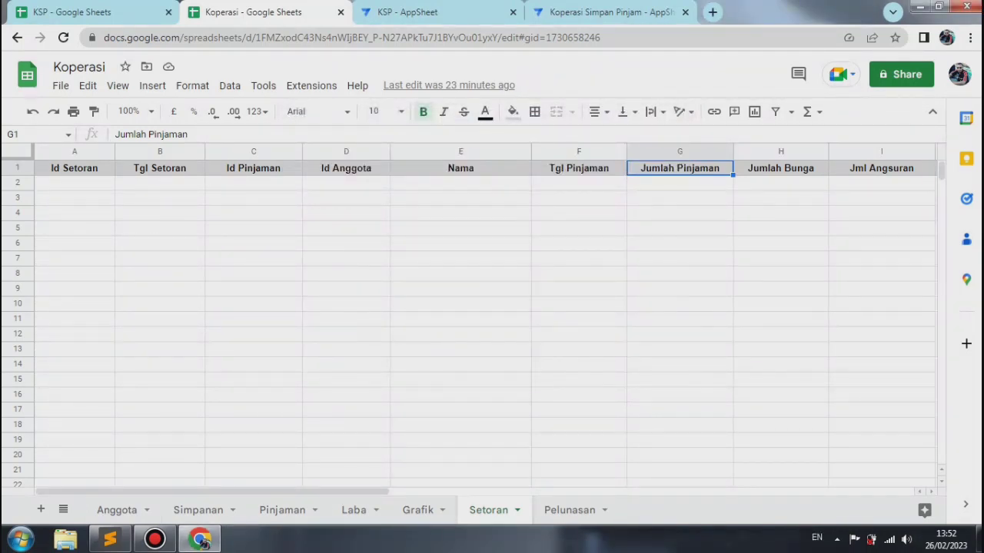
pyautogui.click(780, 169)
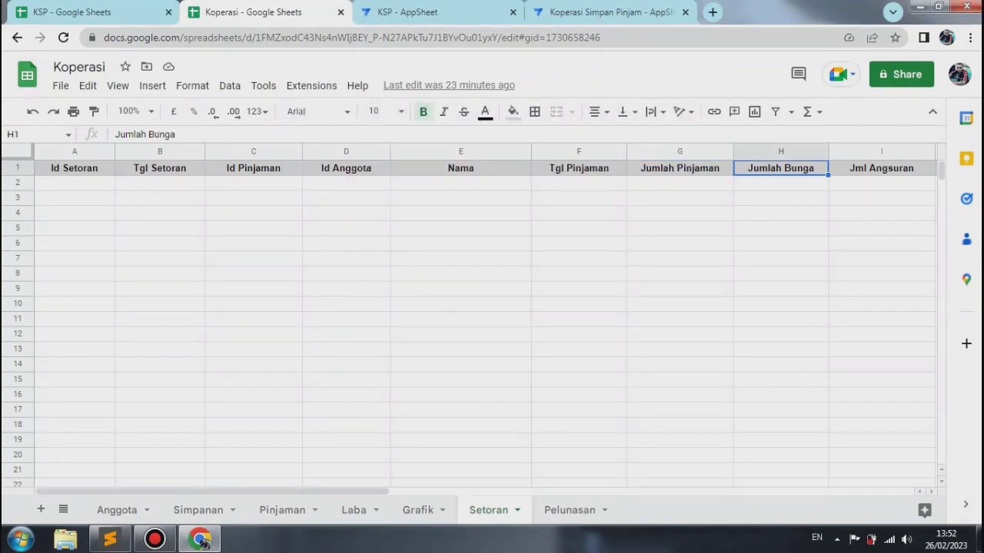
pyautogui.click(882, 168)
pyautogui.press('Right')
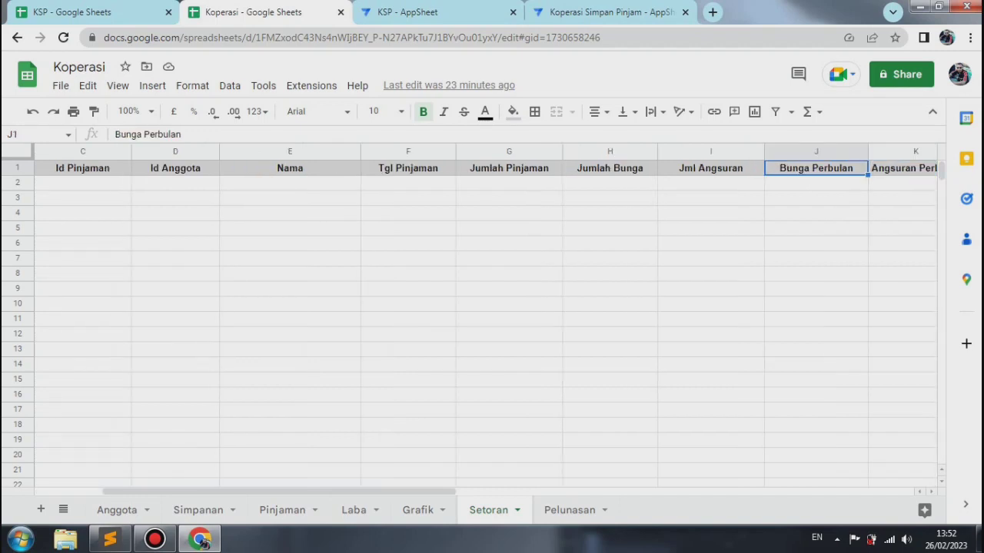
pyautogui.press('Right')
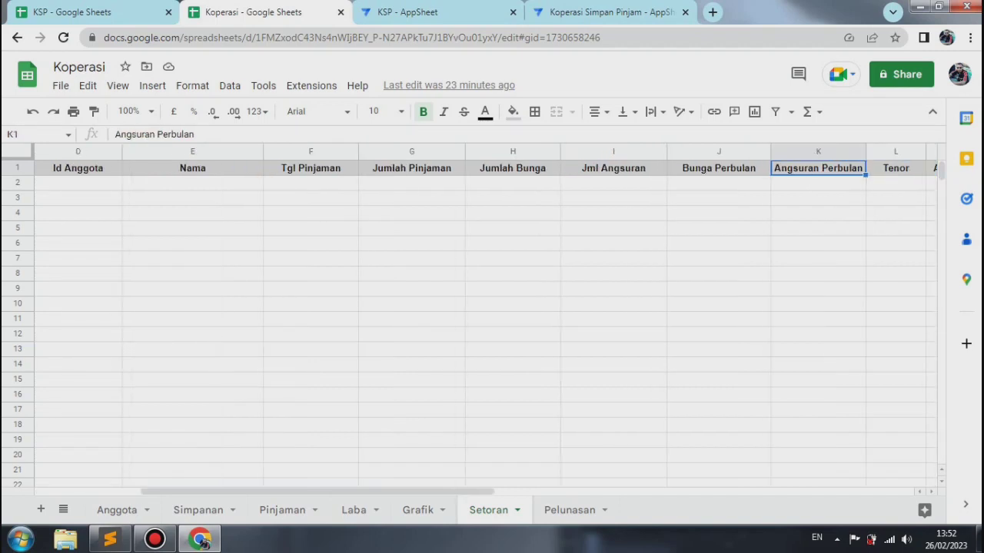
pyautogui.press('Right')
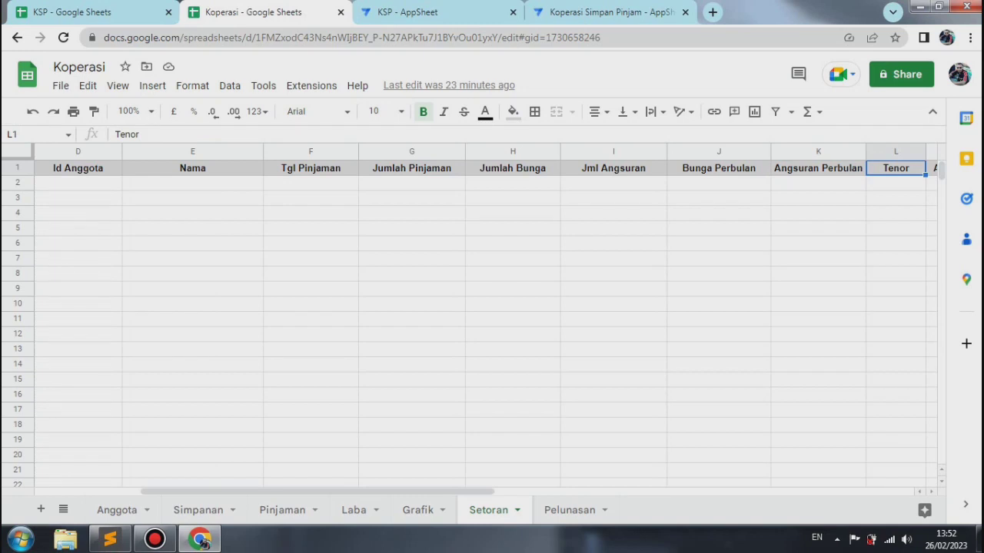
pyautogui.press('Right')
pyautogui.press('Right')
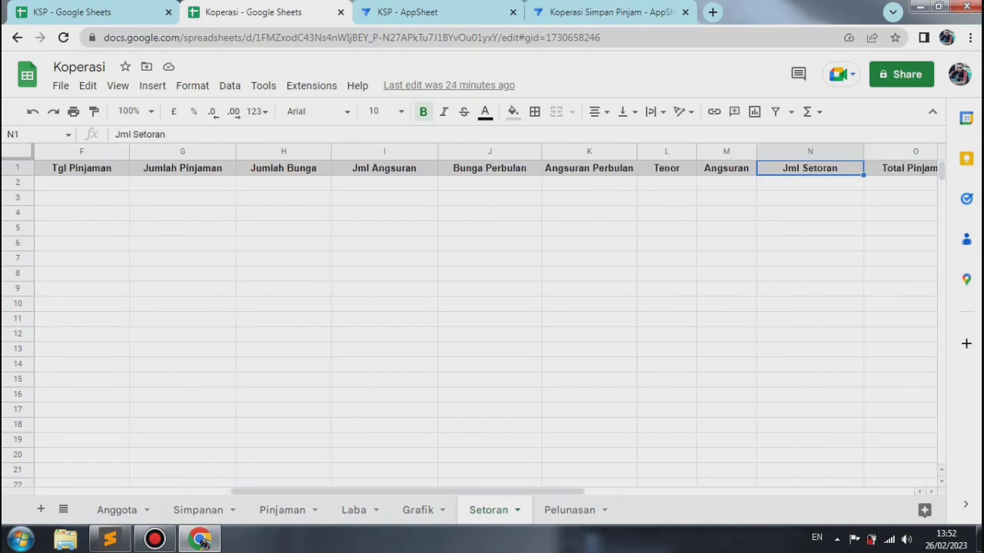
pyautogui.press('Right')
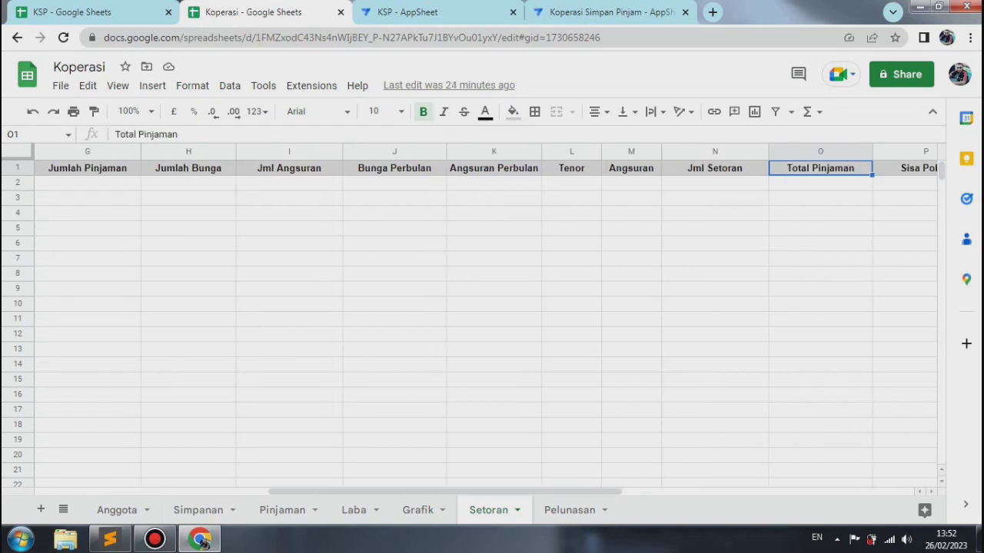
pyautogui.press('Right')
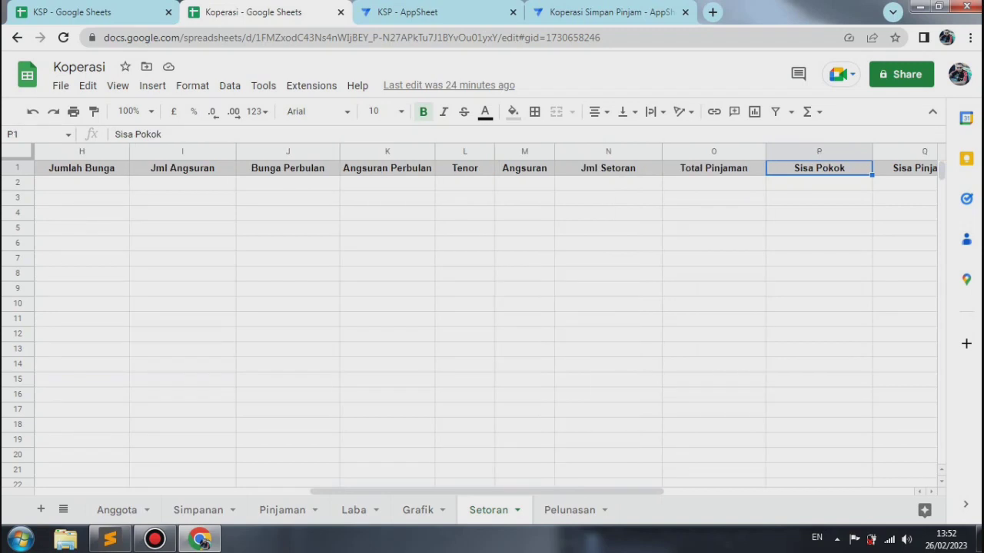
pyautogui.press('Right')
pyautogui.press('Right')
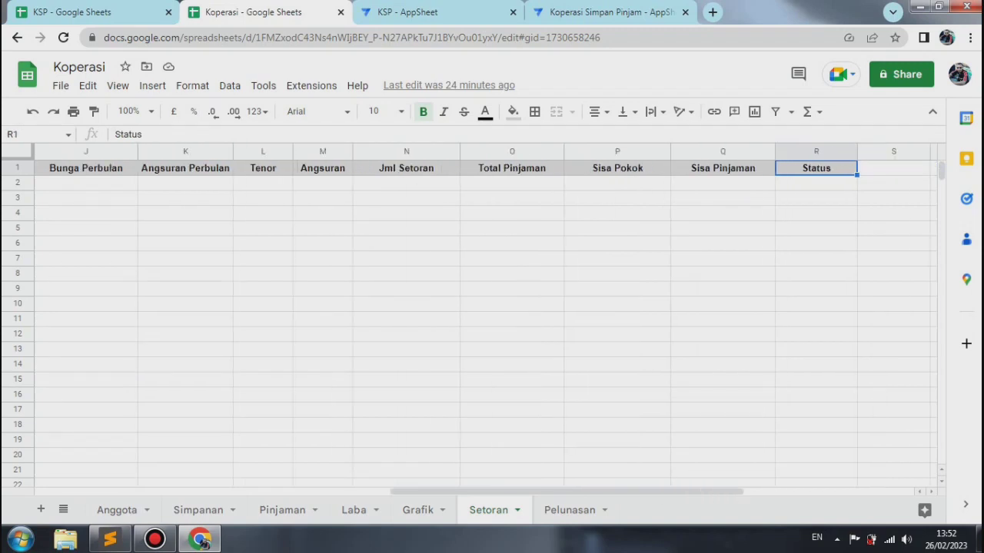
# Step: Examine the column headers of the Pelunasan sheet from Id Pinjaman through Status, and return to the Setoran sheet
pyautogui.hotkey('ctrl', 'shift', 'pagedown')
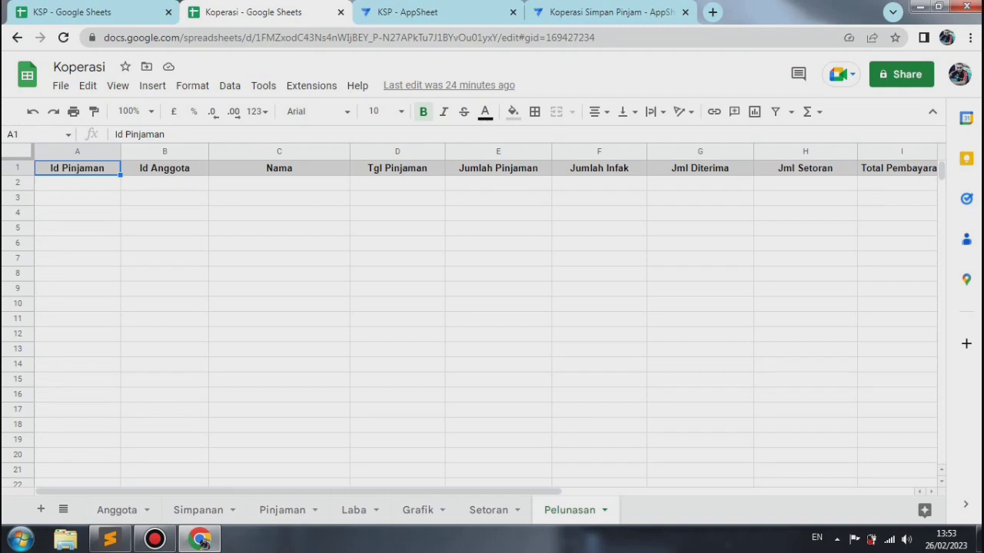
pyautogui.click(165, 168)
pyautogui.click(279, 168)
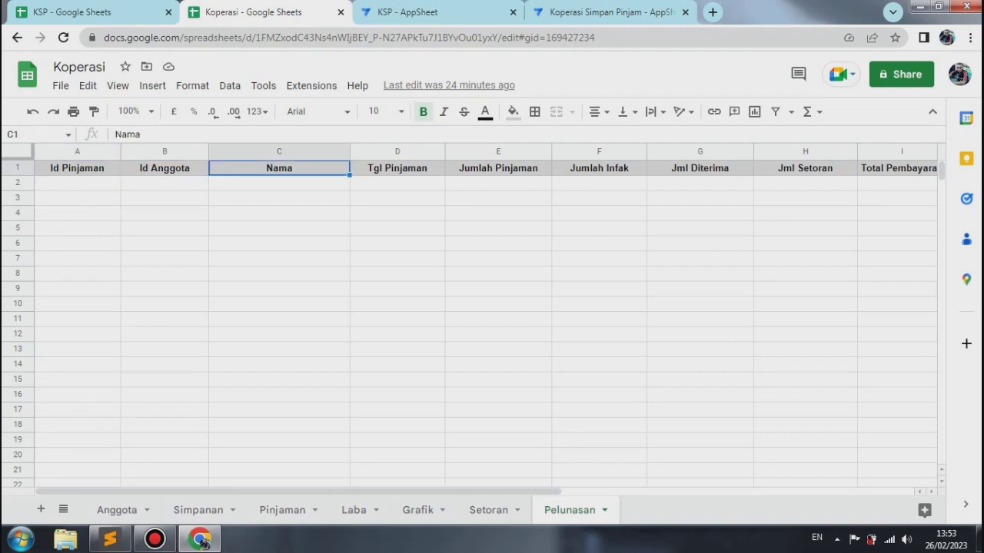
pyautogui.click(398, 167)
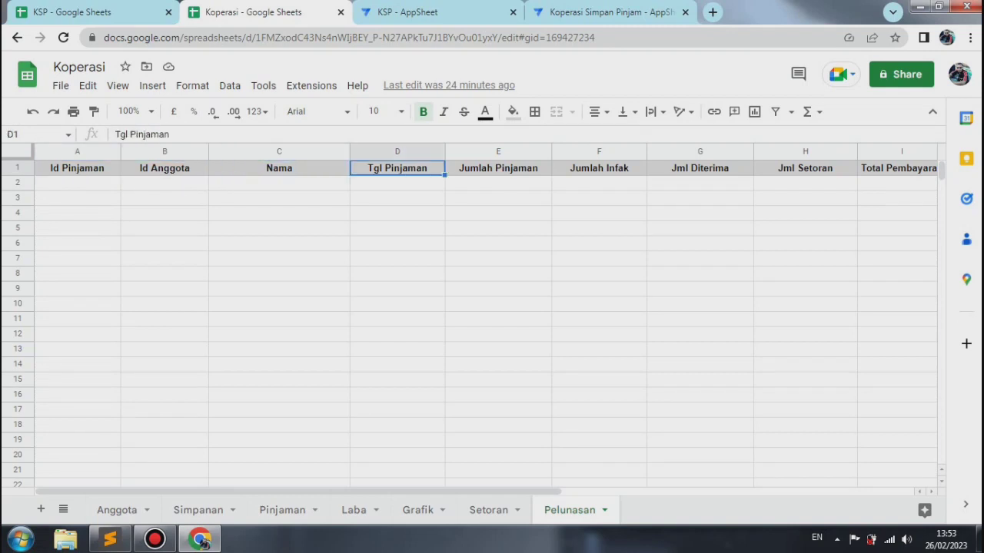
pyautogui.click(498, 168)
pyautogui.click(598, 168)
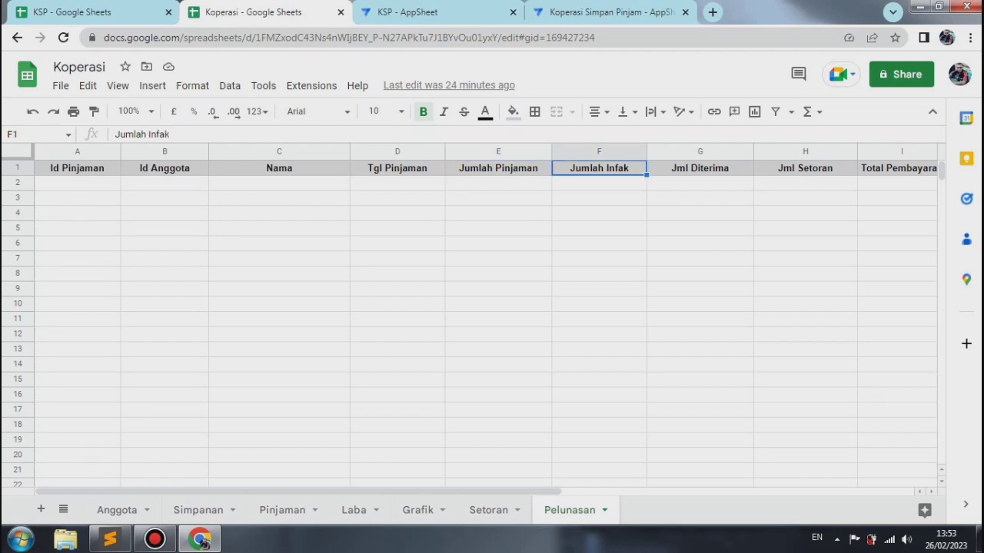
pyautogui.click(700, 167)
pyautogui.click(805, 168)
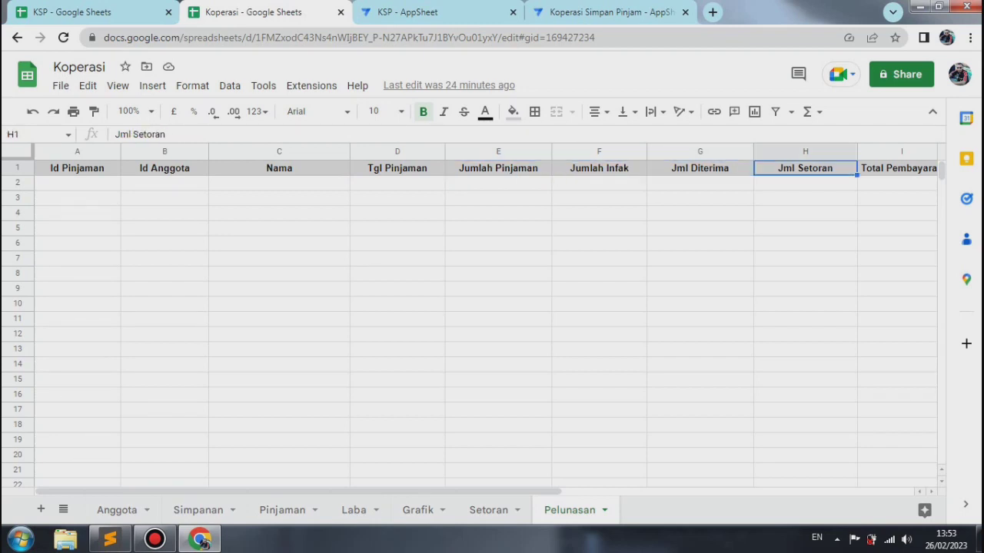
pyautogui.click(897, 167)
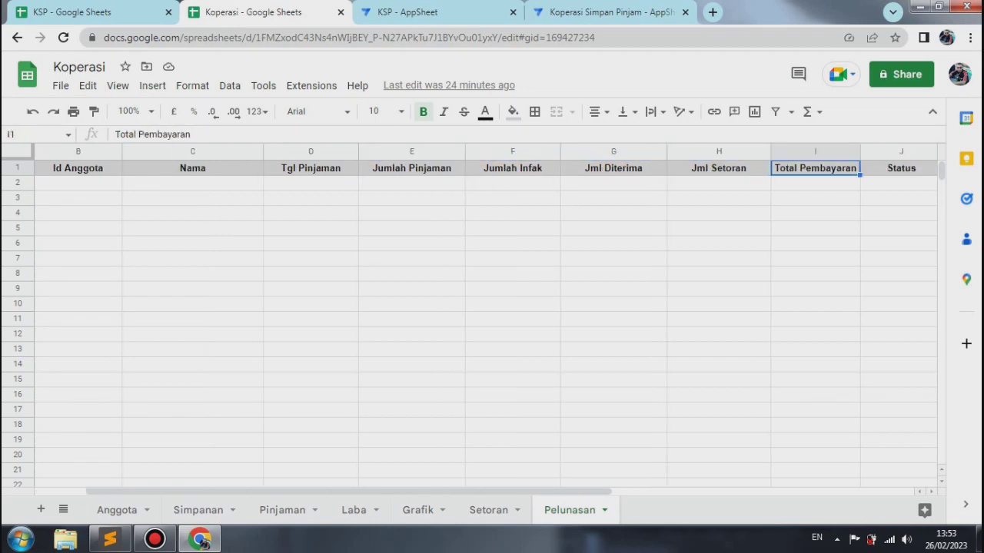
pyautogui.click(900, 168)
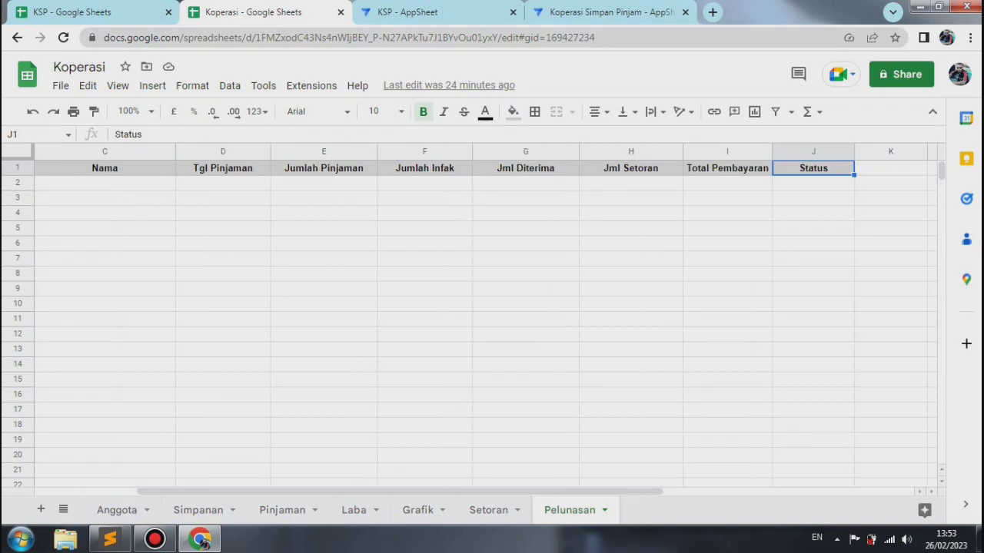
pyautogui.click(489, 509)
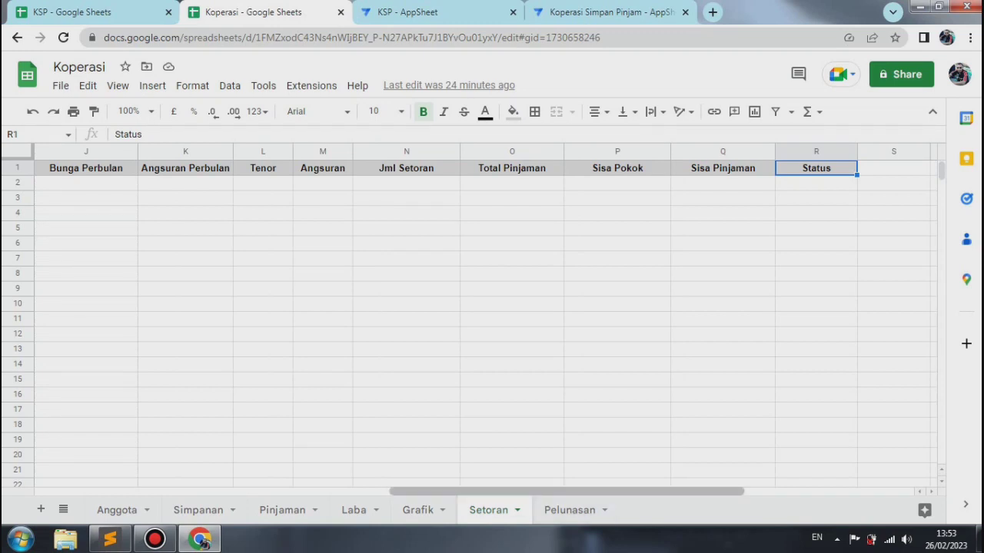
# Step: Switch to the Koperasi Simpan Pinjam app in AppSheet and add the suggested Setoran table from the Koperasi source
pyautogui.click(607, 11)
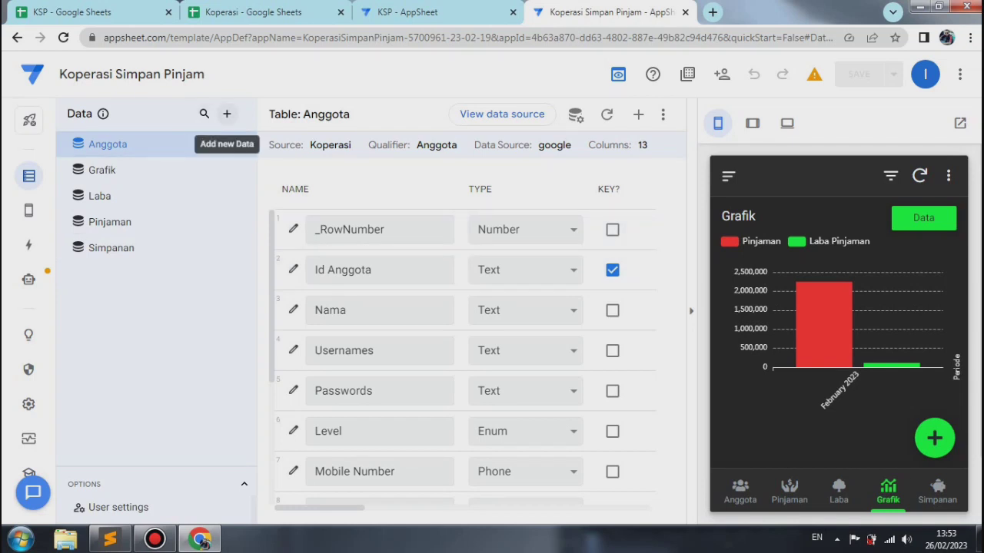
pyautogui.click(227, 113)
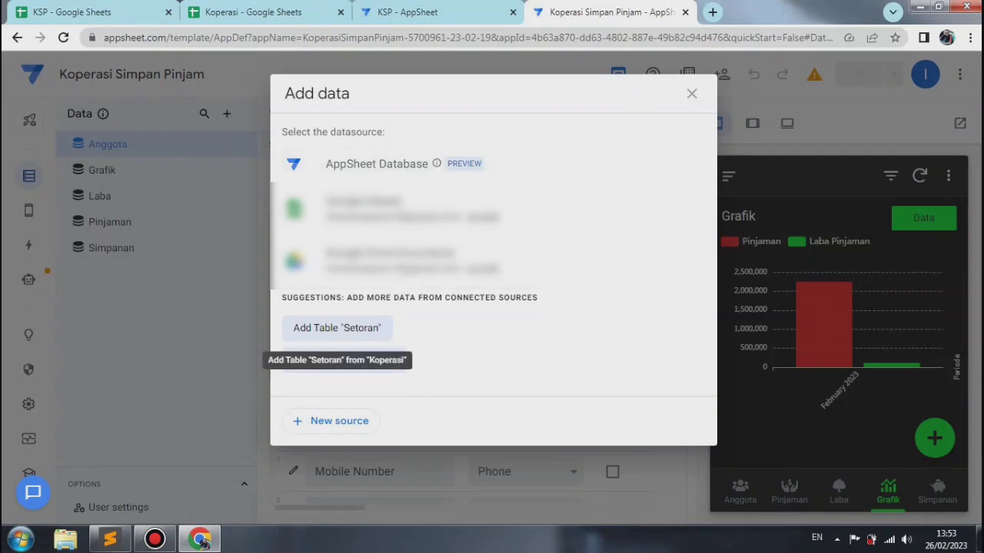
pyautogui.click(337, 327)
pyautogui.click(658, 344)
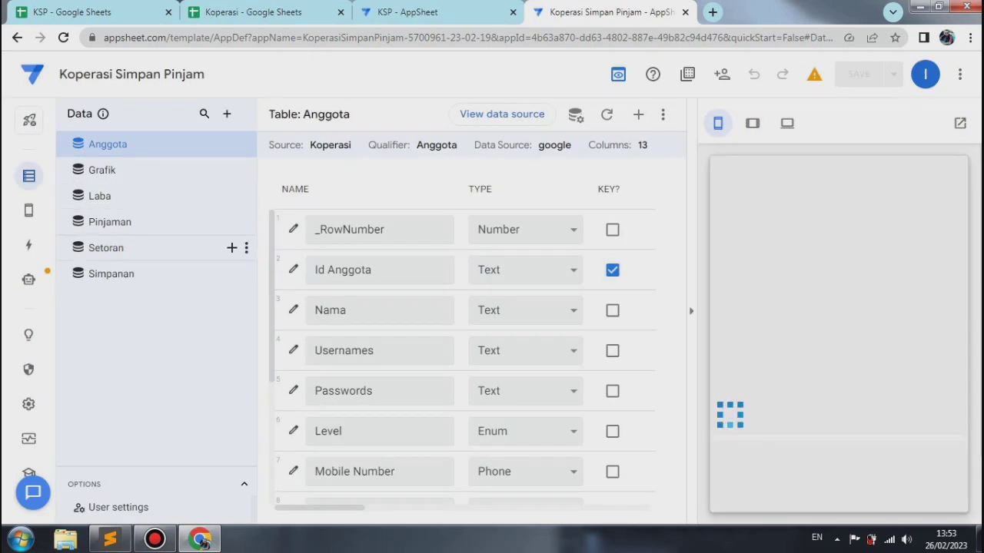
# Step: Open the Setoran table with the app preview hidden and check the Auto Compute settings of the Id Setoran column
pyautogui.click(105, 248)
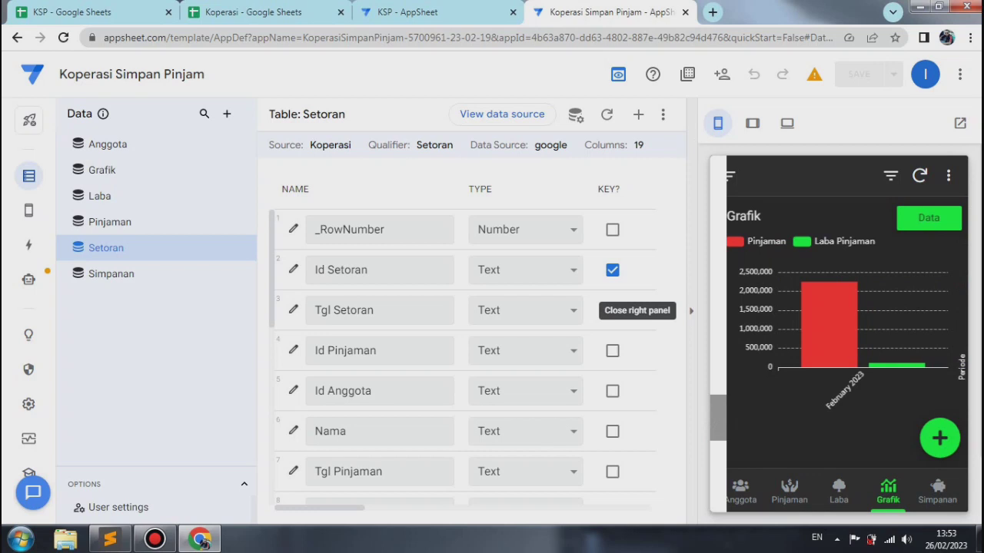
pyautogui.click(691, 311)
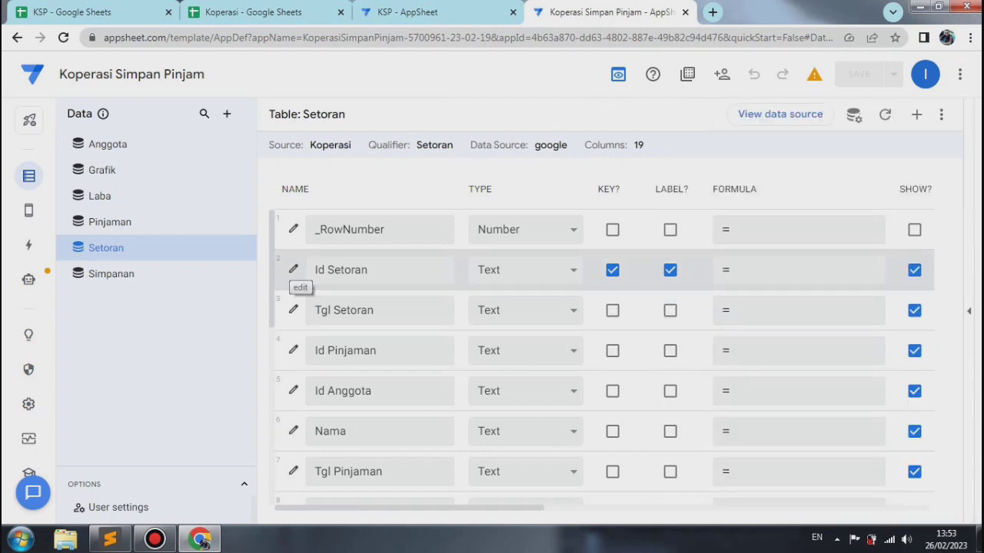
pyautogui.click(293, 270)
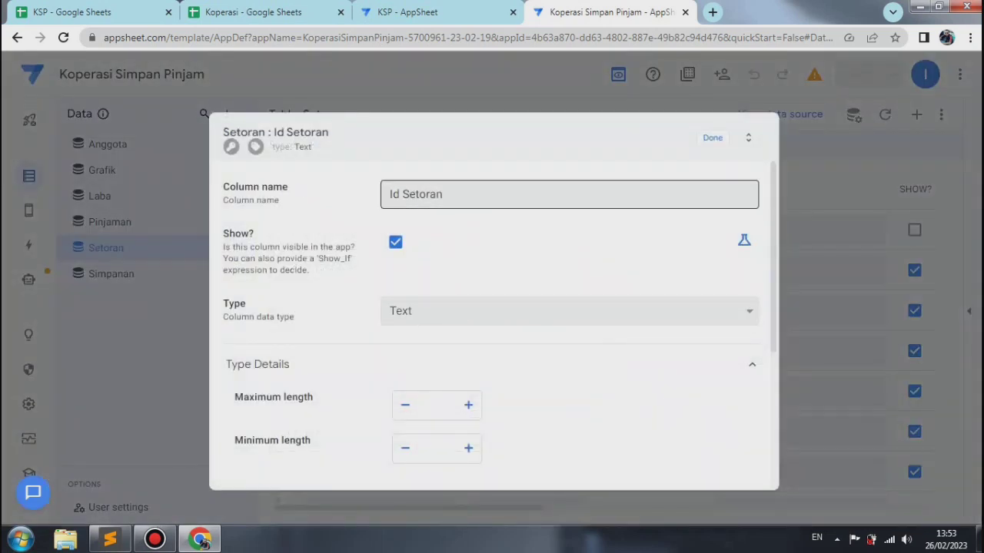
pyautogui.scroll(-3, 492, 323)
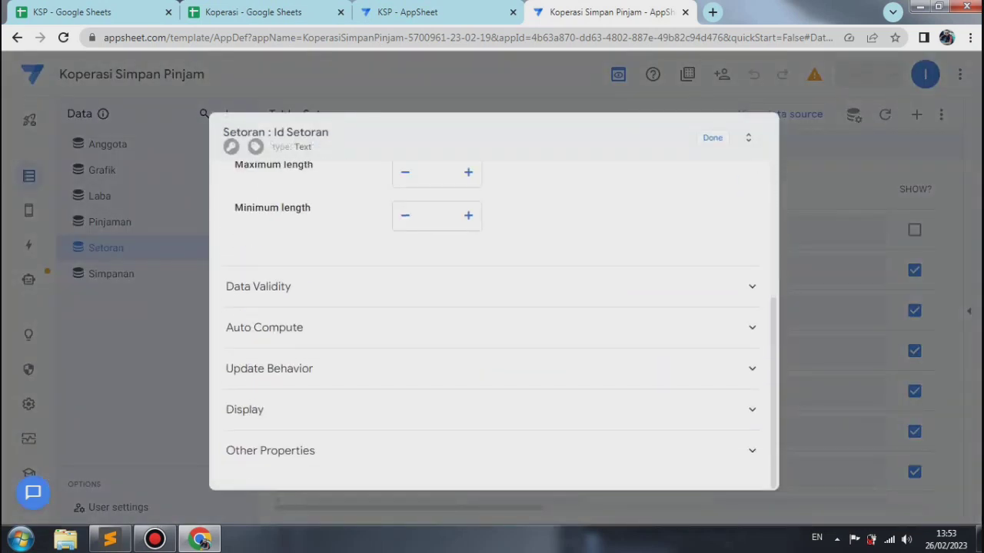
pyautogui.click(264, 328)
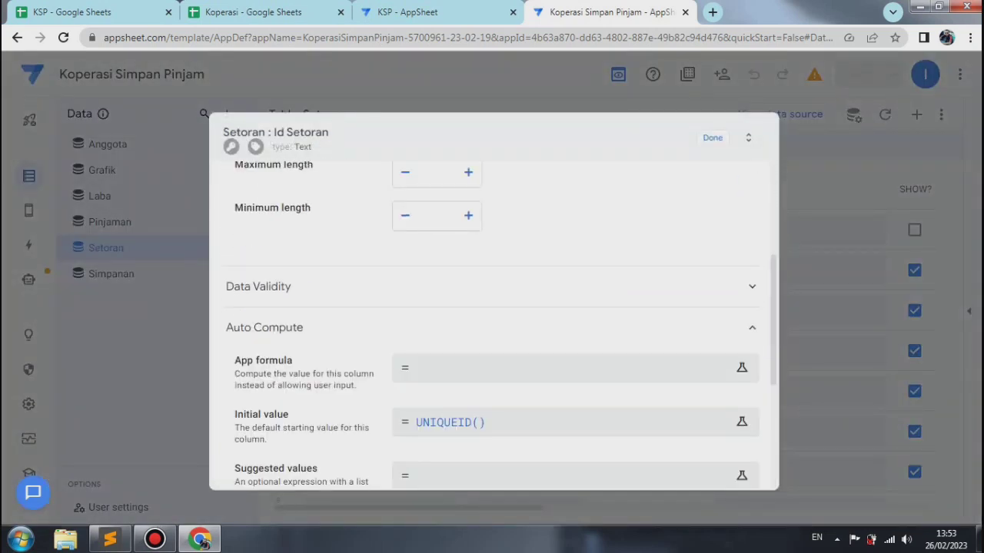
pyautogui.press('Escape')
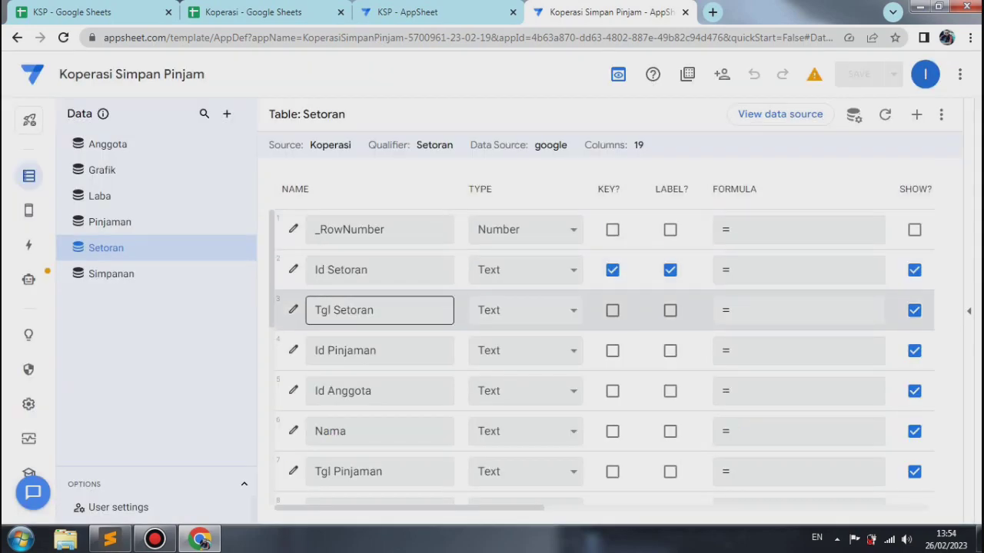
# Step: Set the Tgl Setoran column's type to Date and enable the long date format
pyautogui.click(293, 310)
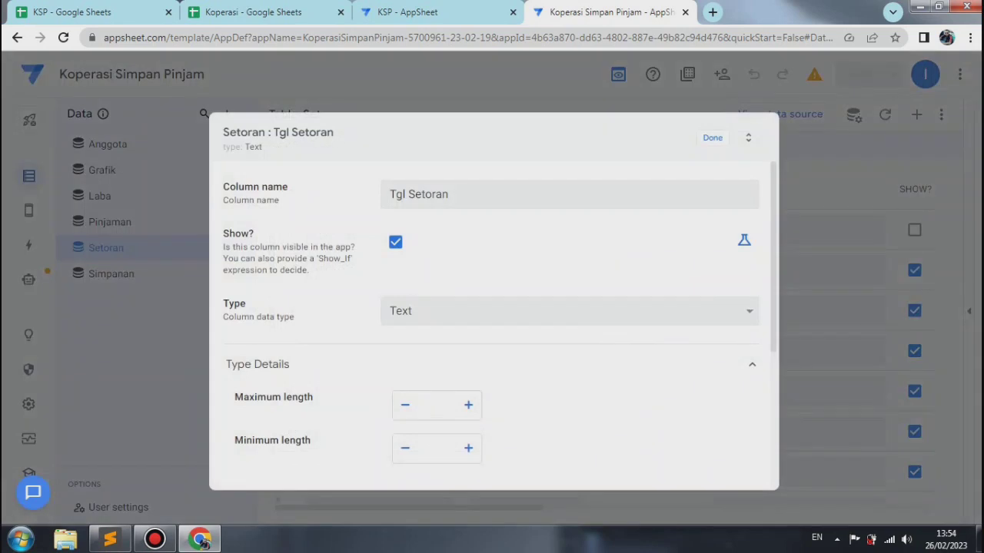
pyautogui.click(569, 310)
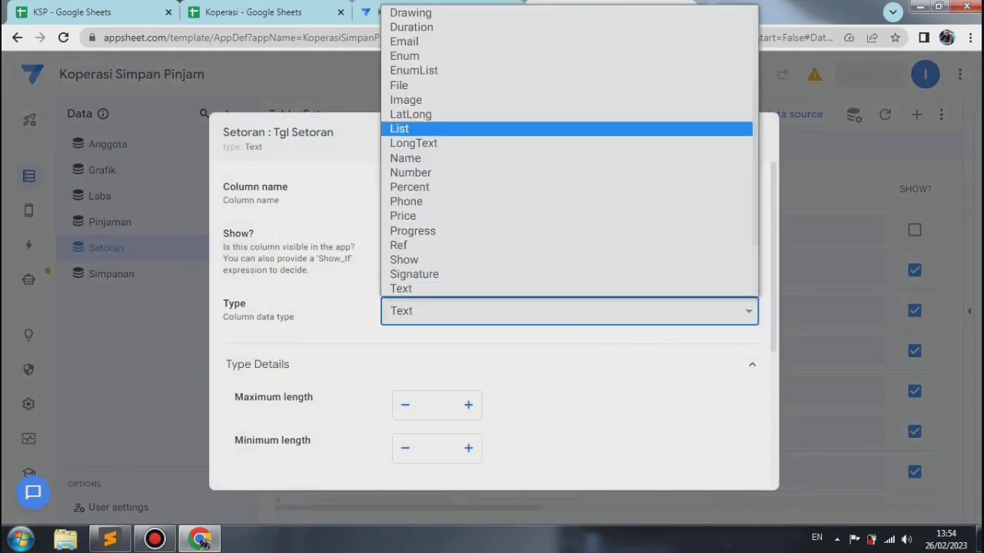
pyautogui.press('Up')
pyautogui.press('Up')
pyautogui.press('Up')
pyautogui.press('Up')
pyautogui.press('Up')
pyautogui.press('Up')
pyautogui.press('Up')
pyautogui.press('Up')
pyautogui.press('Up')
pyautogui.press('Up')
pyautogui.press('Up')
pyautogui.press('Return')
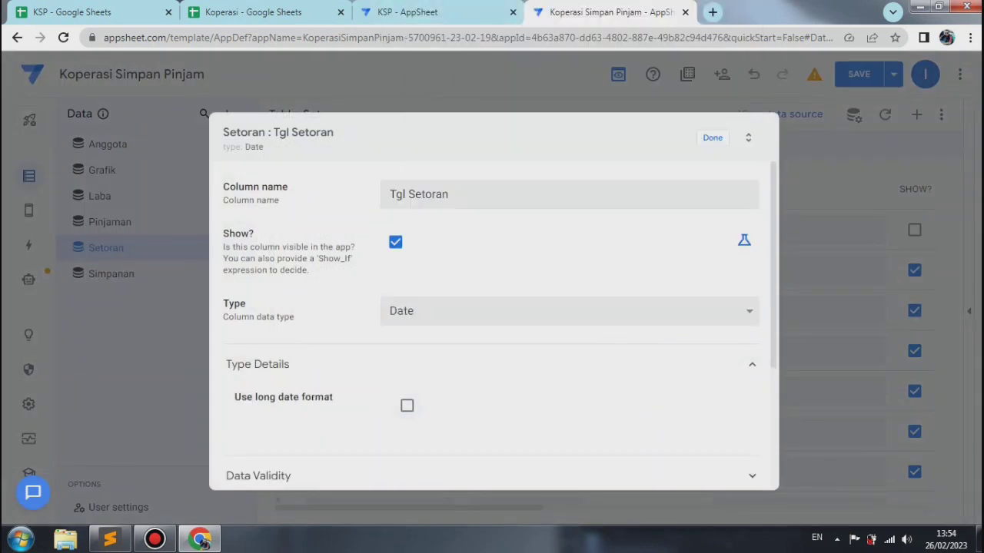
pyautogui.click(407, 406)
# Step: Give the Tgl Setoran column the initial value formula today() and finish editing the column
pyautogui.scroll(-3, 406, 405)
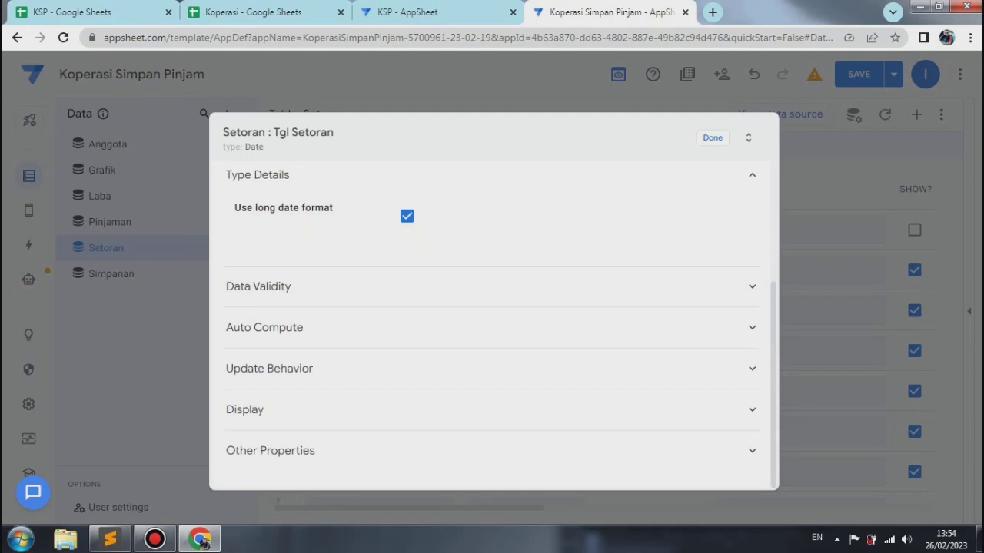
pyautogui.click(406, 328)
pyautogui.click(492, 422)
pyautogui.write('to')
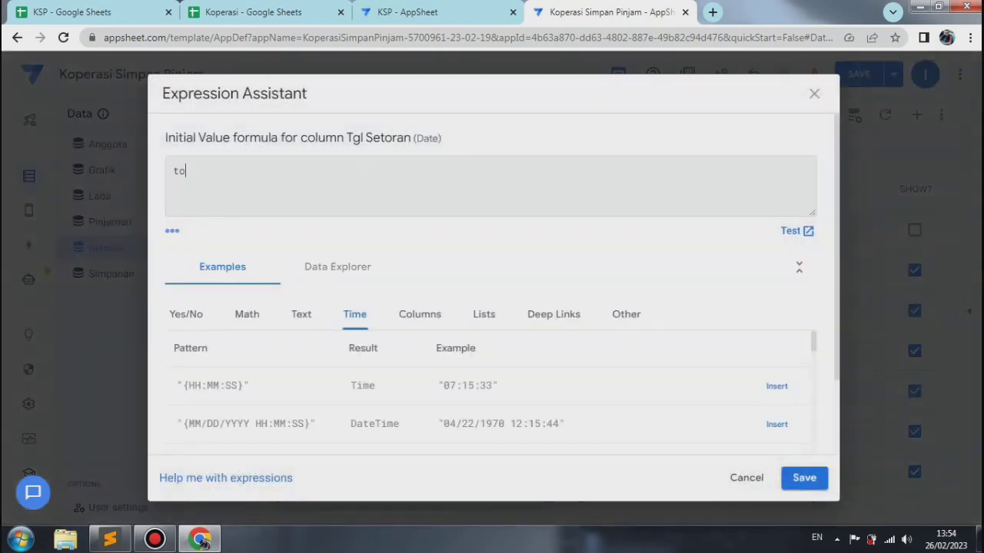
pyautogui.write('day()')
pyautogui.click(804, 478)
pyautogui.click(713, 138)
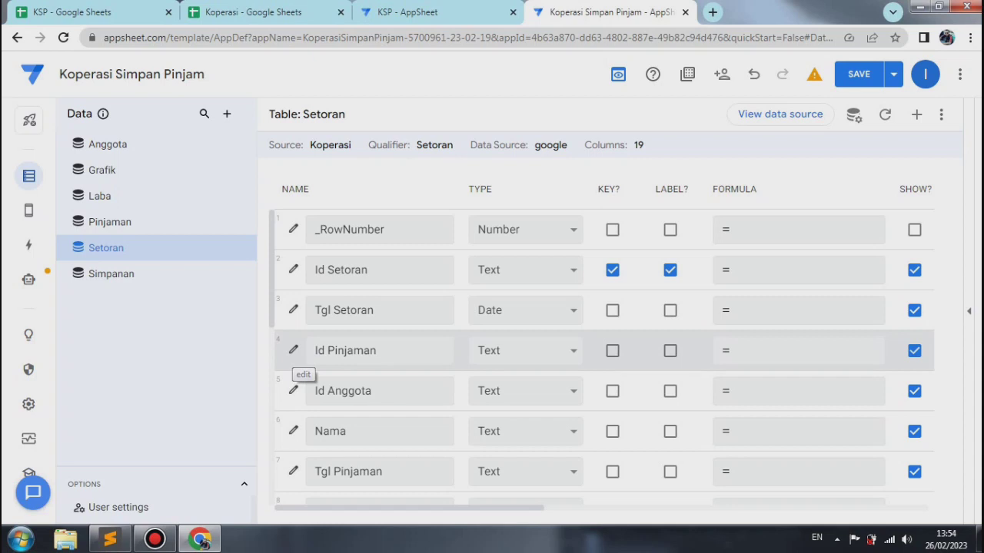
# Step: Change the Id Pinjaman column of the Setoran table to type Ref with Pinjaman as its source table
pyautogui.click(293, 349)
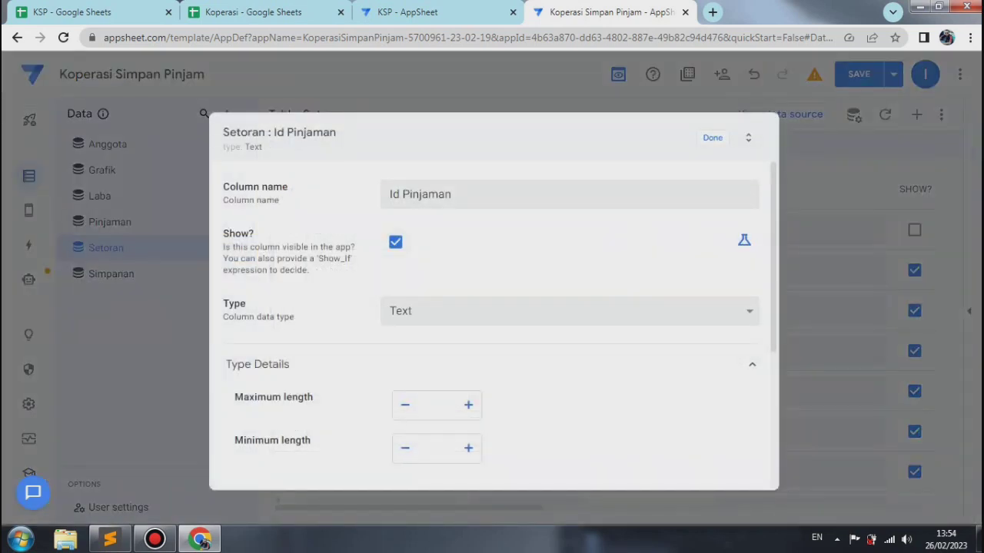
pyautogui.click(569, 311)
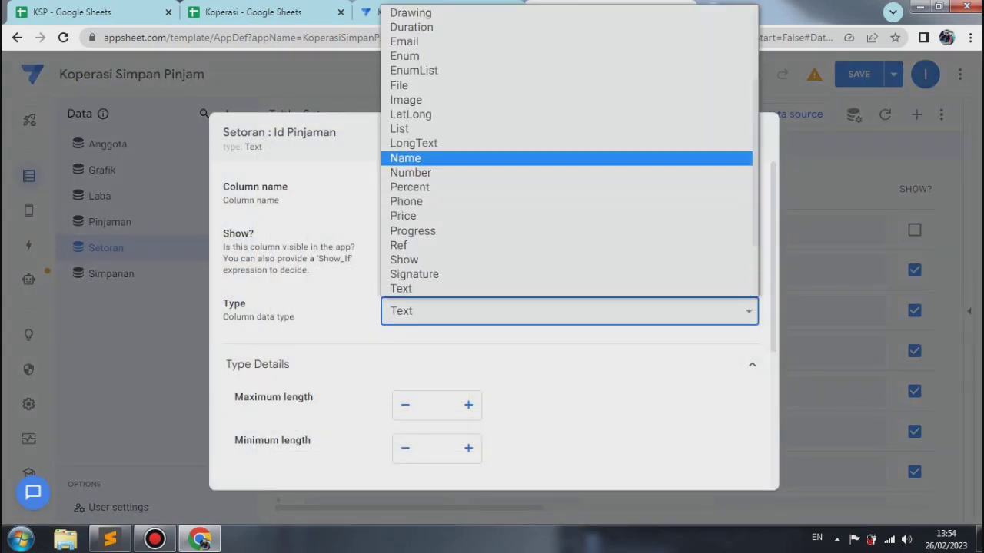
pyautogui.press('Down')
pyautogui.press('Down')
pyautogui.press('Down')
pyautogui.press('Down')
pyautogui.press('Down')
pyautogui.press('Down')
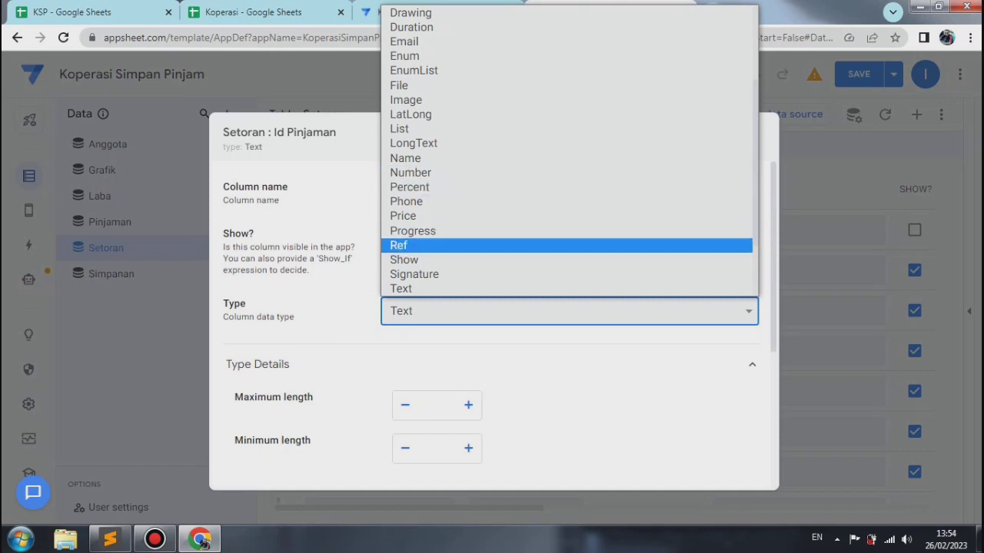
pyautogui.press('Return')
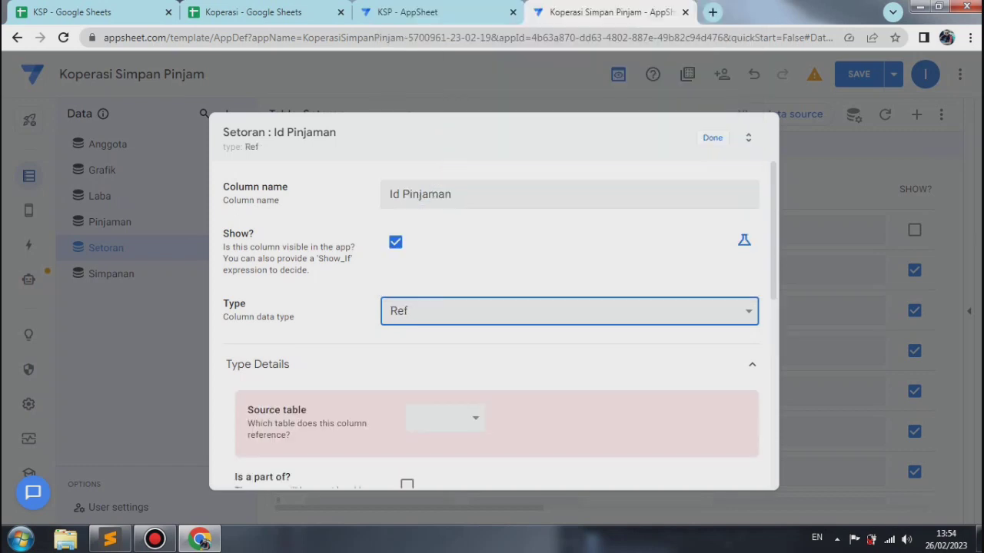
pyautogui.click(446, 418)
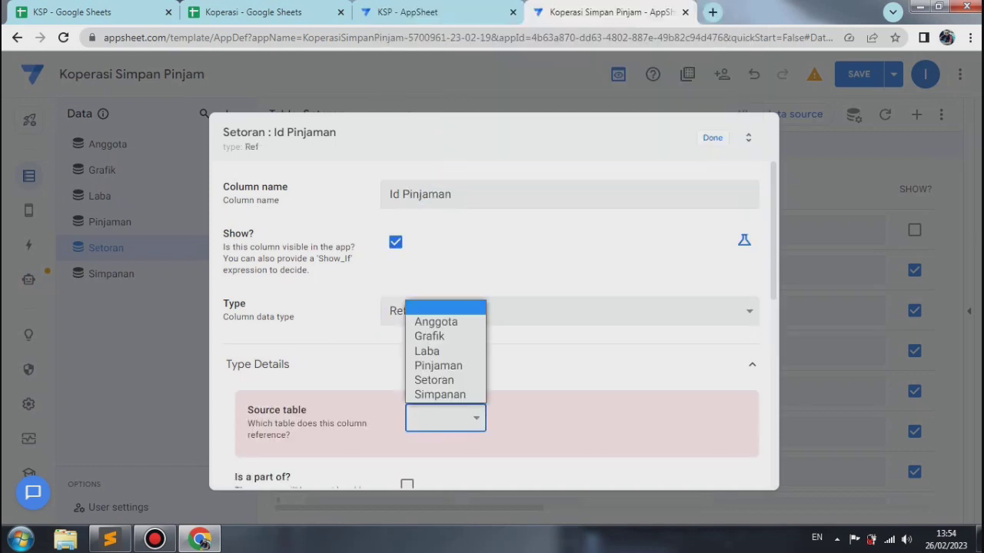
pyautogui.click(439, 366)
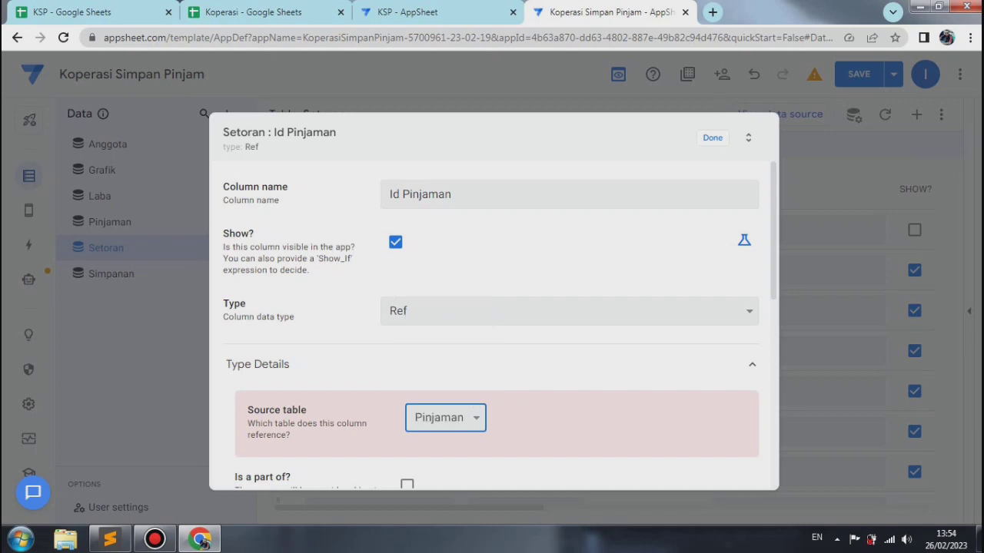
# Step: Make the Id Pinjaman column non-editable with the Editable_If expression false, and finish editing the column
pyautogui.scroll(-3, 461, 366)
pyautogui.scroll(-2, 491, 323)
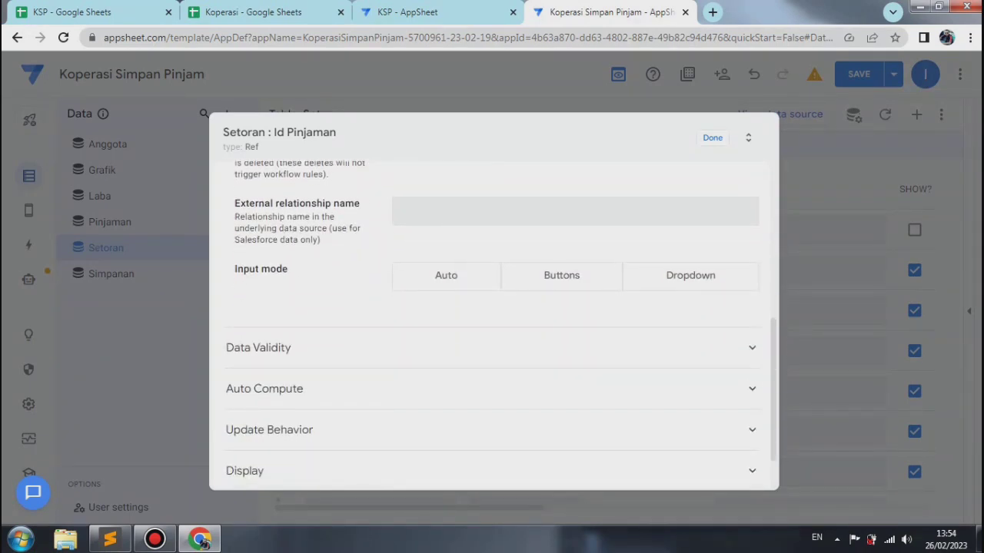
pyautogui.click(446, 389)
pyautogui.scroll(-3, 538, 335)
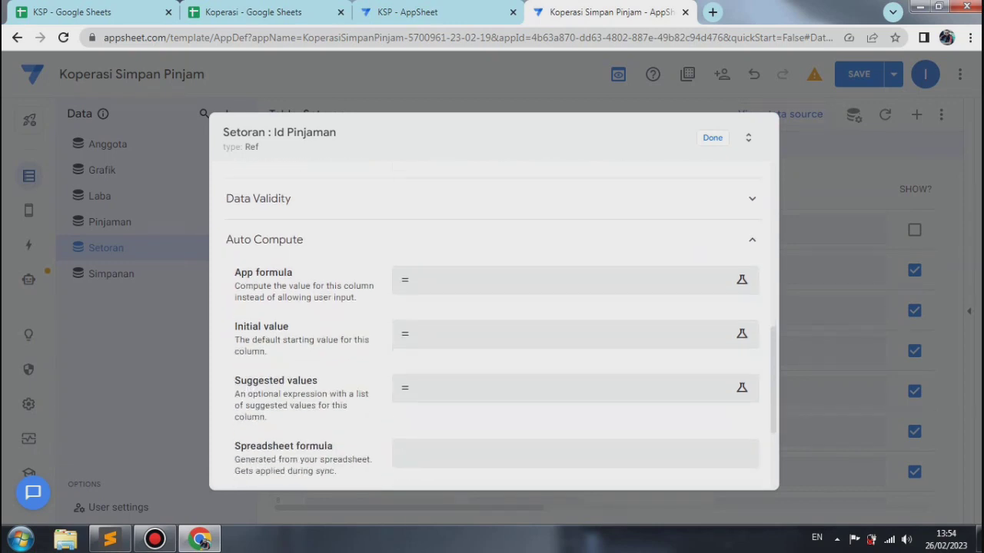
pyautogui.click(538, 335)
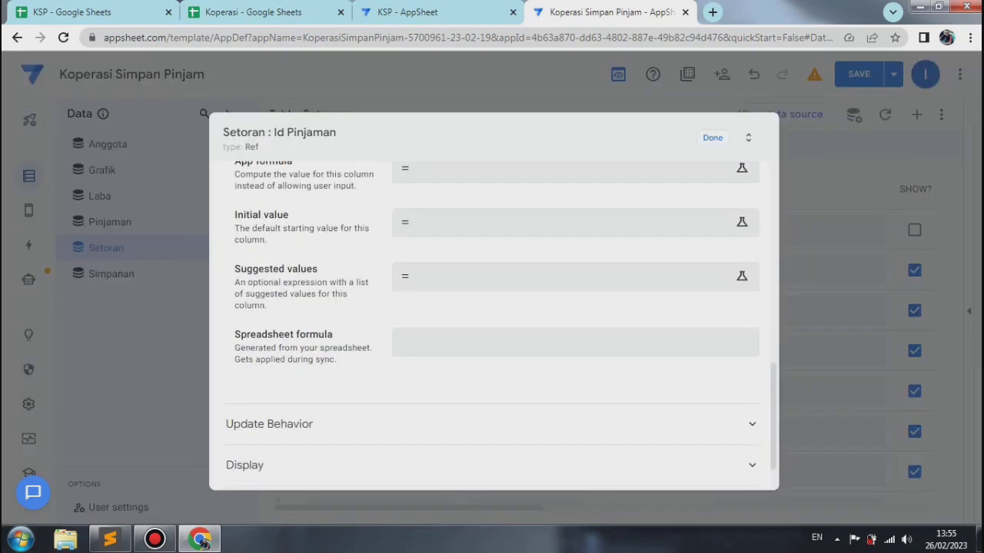
pyautogui.scroll(-2, 492, 323)
pyautogui.click(491, 369)
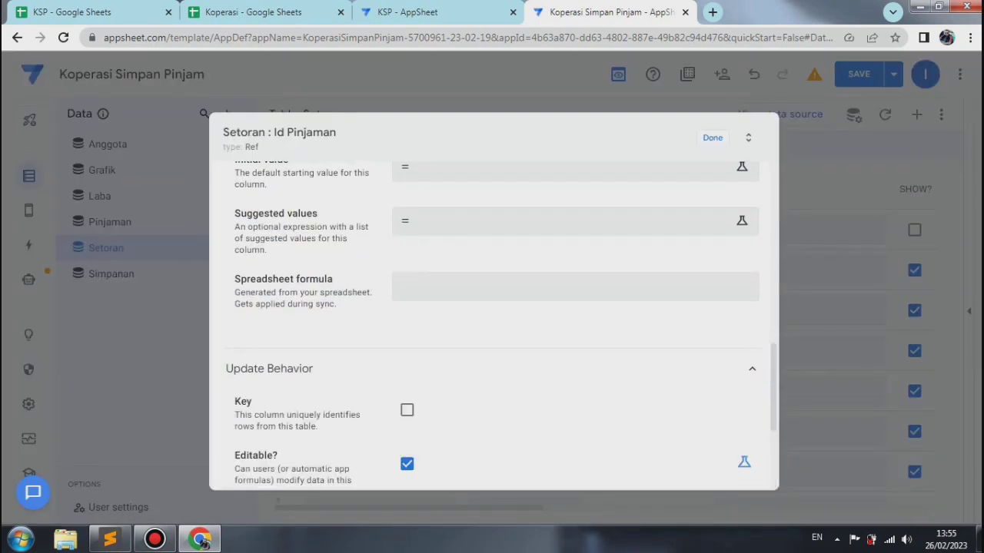
pyautogui.click(744, 462)
pyautogui.click(715, 462)
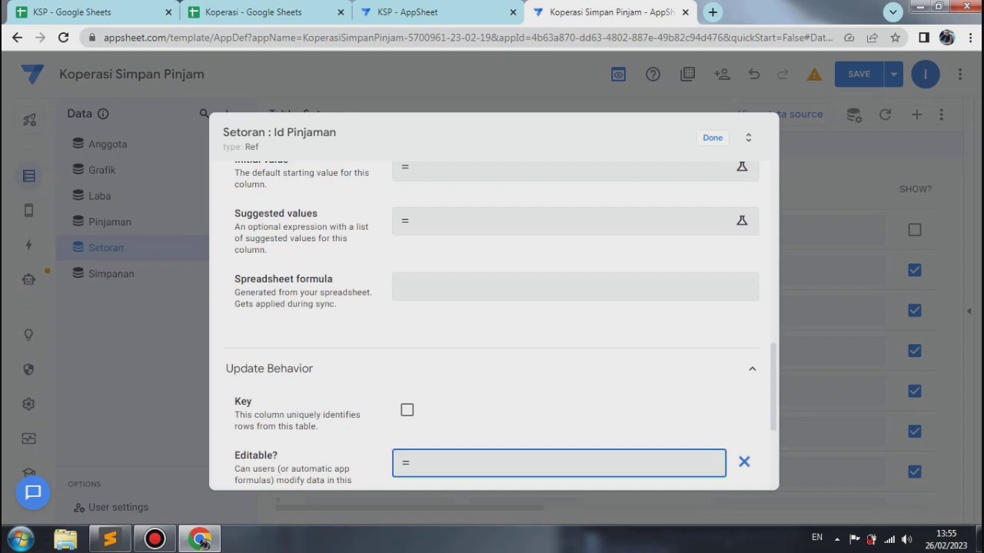
pyautogui.write('false')
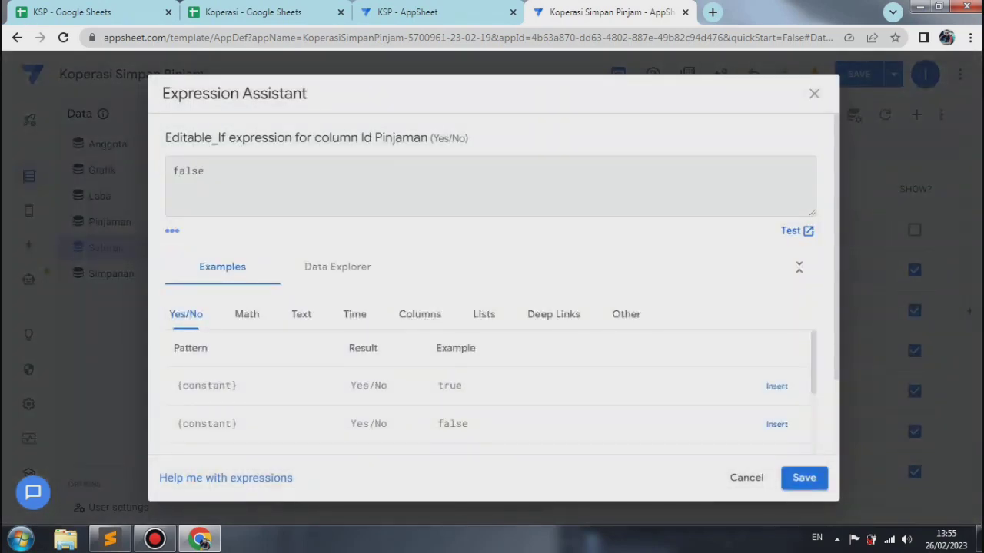
pyautogui.click(804, 478)
pyautogui.click(713, 138)
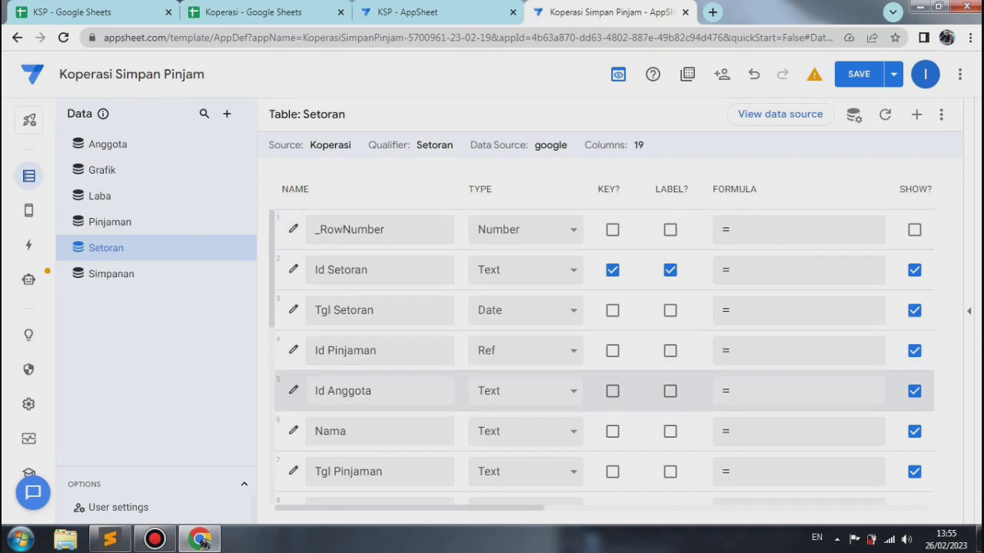
# Step: Set the Id Anggota column's app formula to [id pinjaman].[id anggota], dismissing the Windows color scheme dialog, and finish editing the column
pyautogui.click(293, 391)
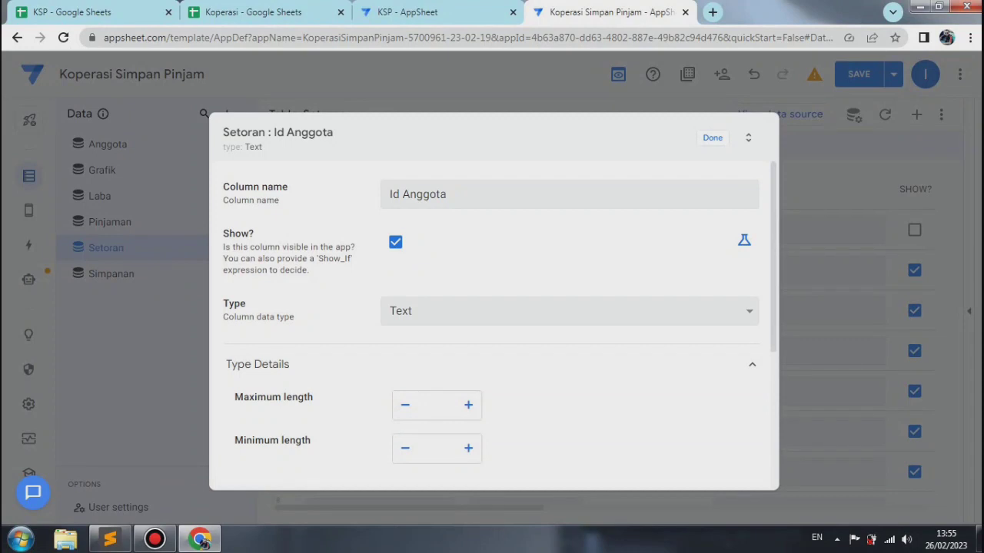
pyautogui.scroll(-3, 491, 322)
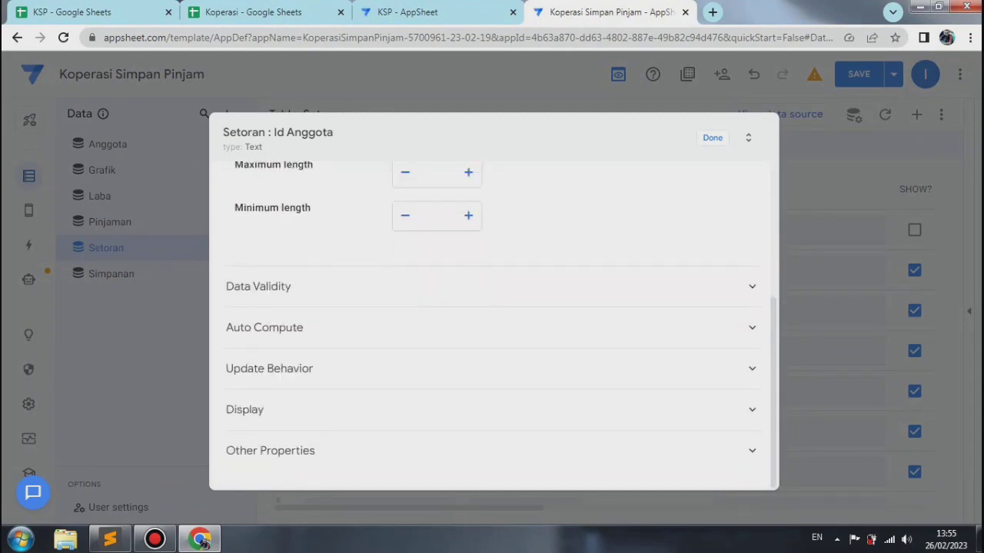
pyautogui.click(400, 328)
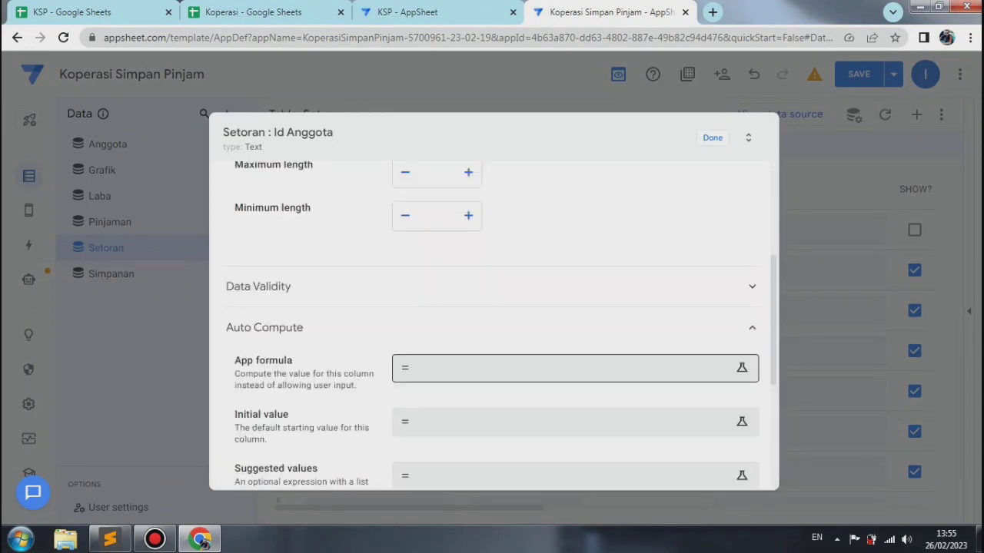
pyautogui.click(477, 368)
pyautogui.write('[')
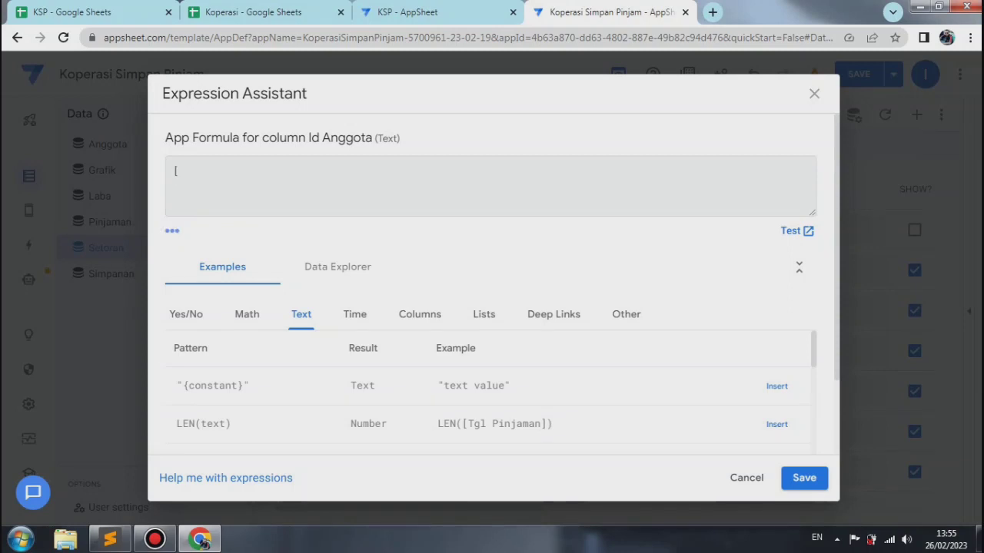
pyautogui.write('id pinjaman].')
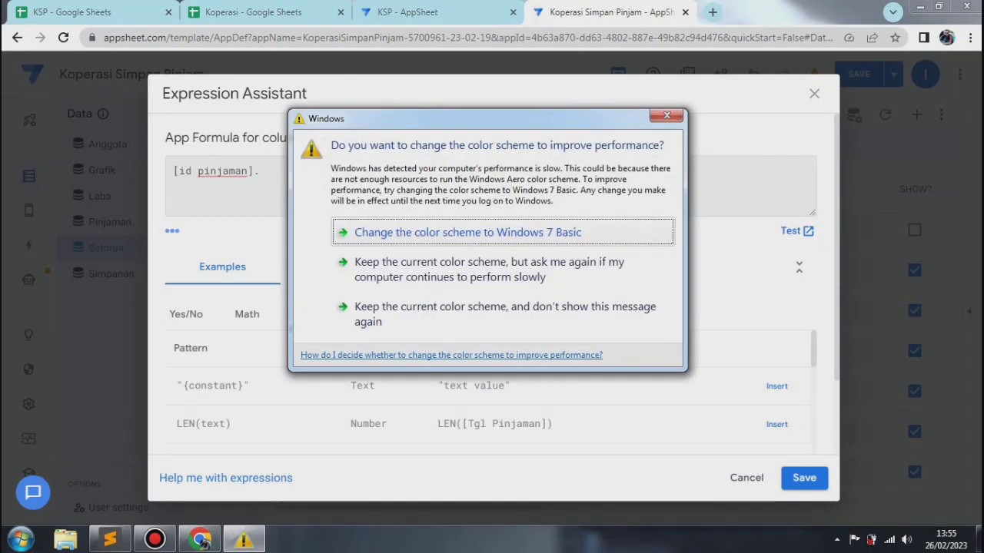
pyautogui.click(666, 116)
pyautogui.write('[i')
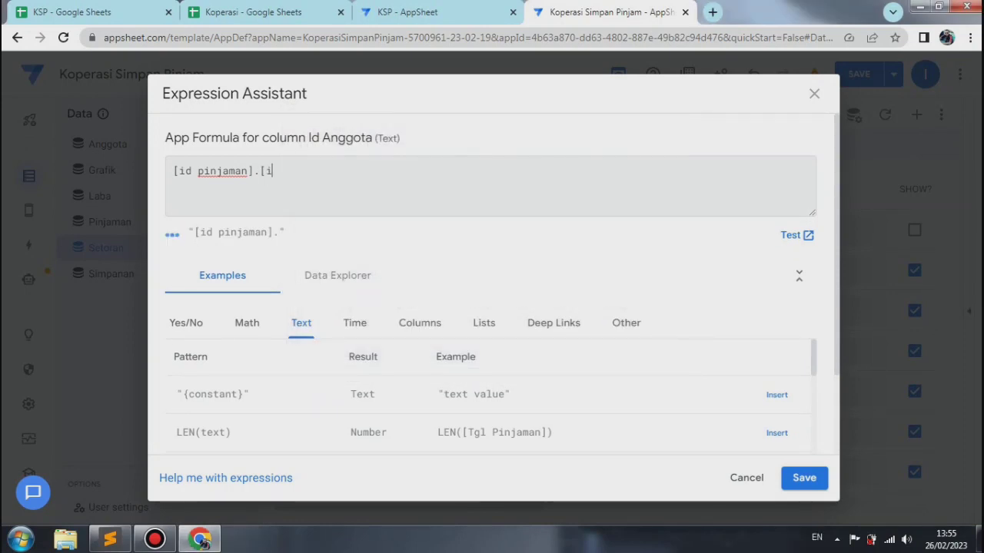
pyautogui.write('d anggota]')
pyautogui.press('Return')
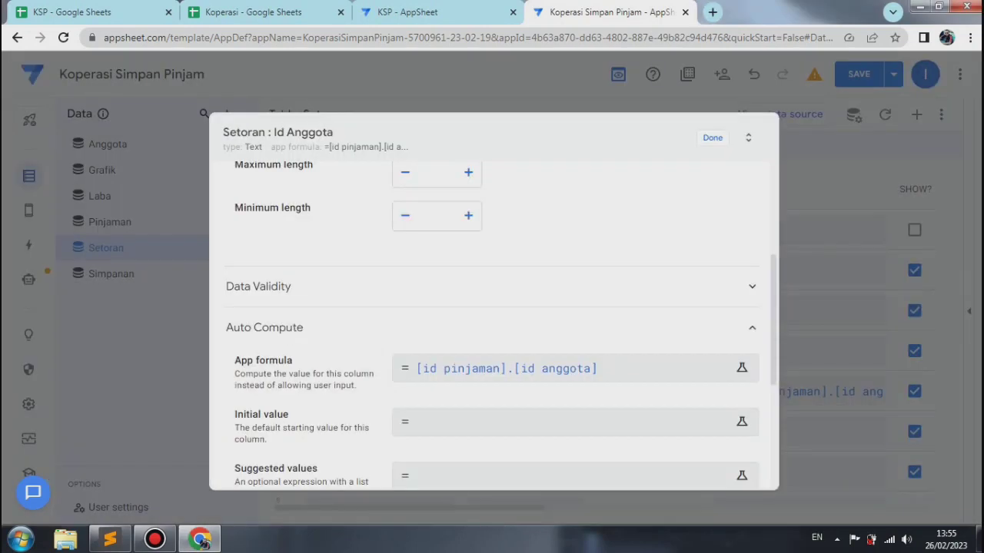
pyautogui.click(712, 138)
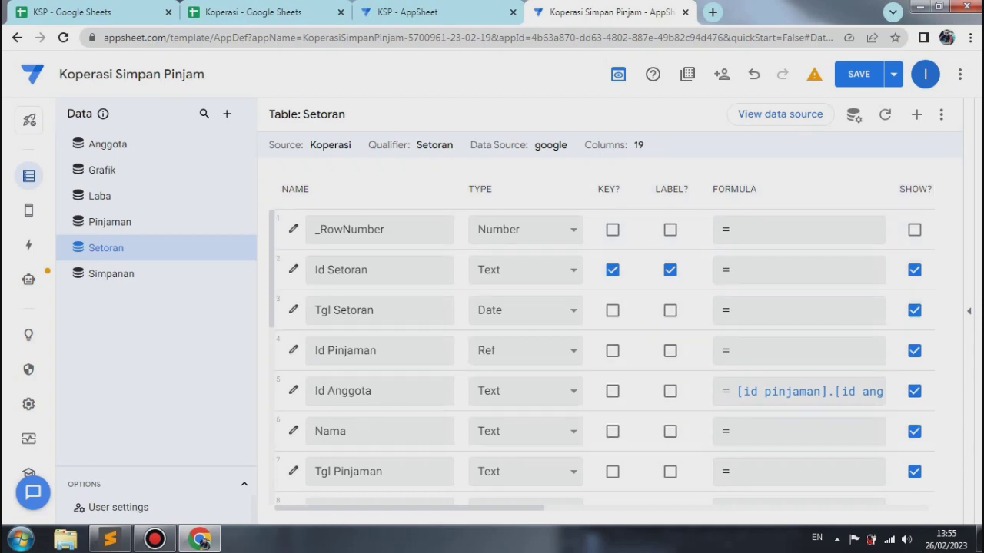
# Step: Set the Nama column's app formula to [id pinjaman].[nama], and save and verify the app's data
pyautogui.click(293, 432)
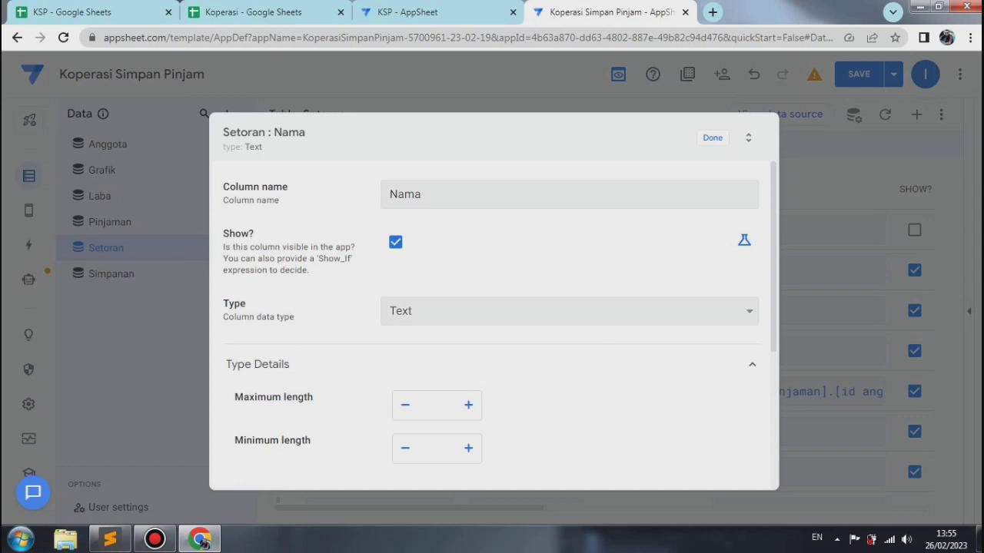
pyautogui.scroll(-5, 492, 323)
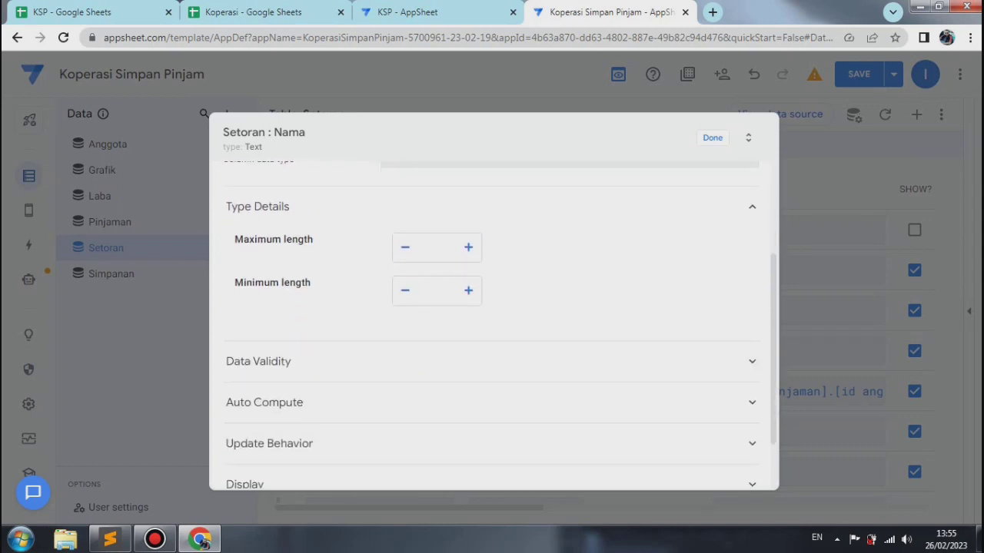
pyautogui.click(477, 287)
pyautogui.click(476, 287)
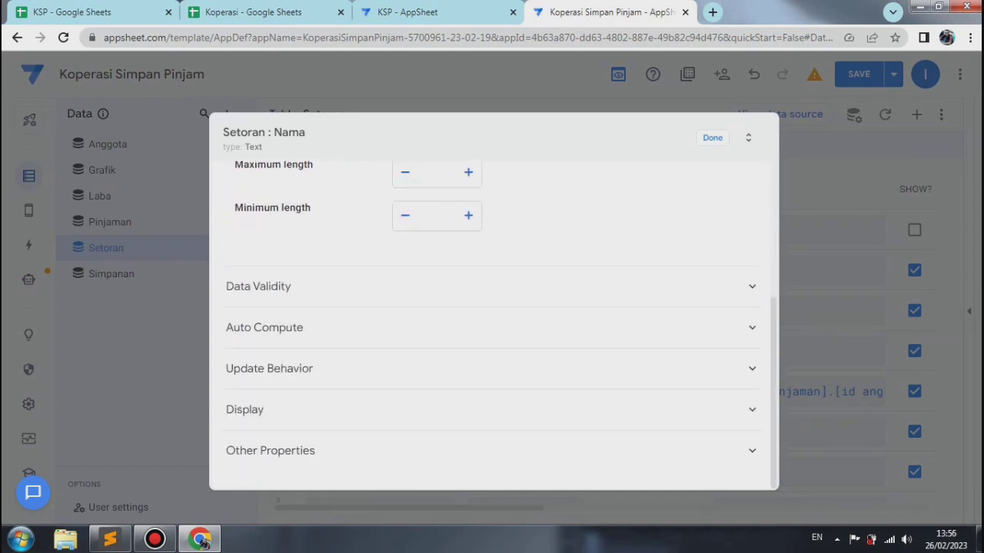
pyautogui.click(476, 328)
pyautogui.click(492, 368)
pyautogui.write('[')
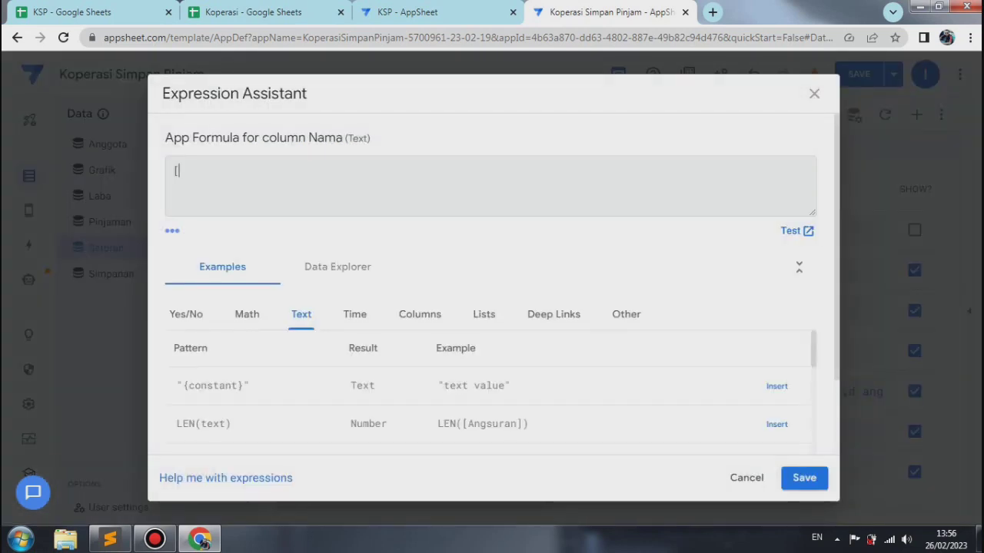
pyautogui.write('id pinjaman].')
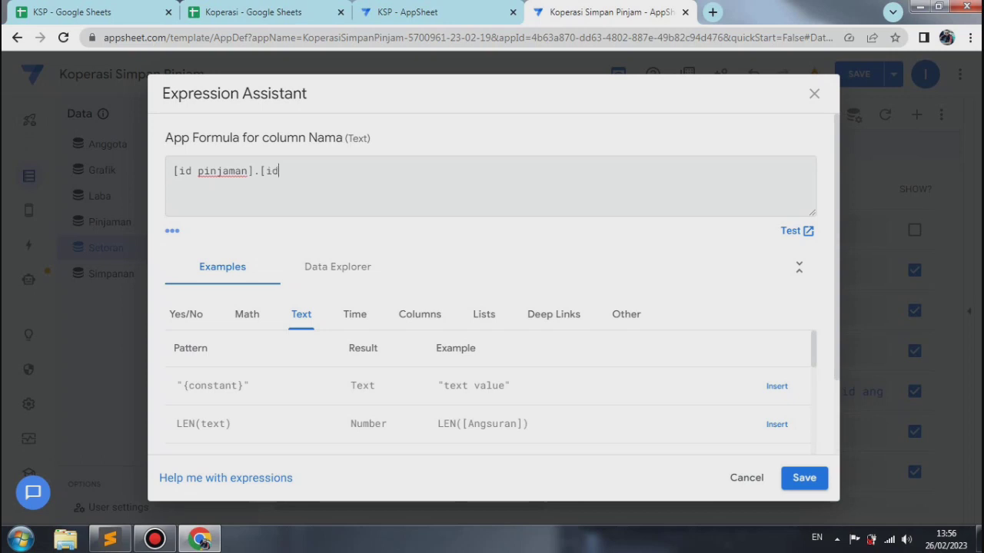
pyautogui.write('[nama')
pyautogui.click(804, 478)
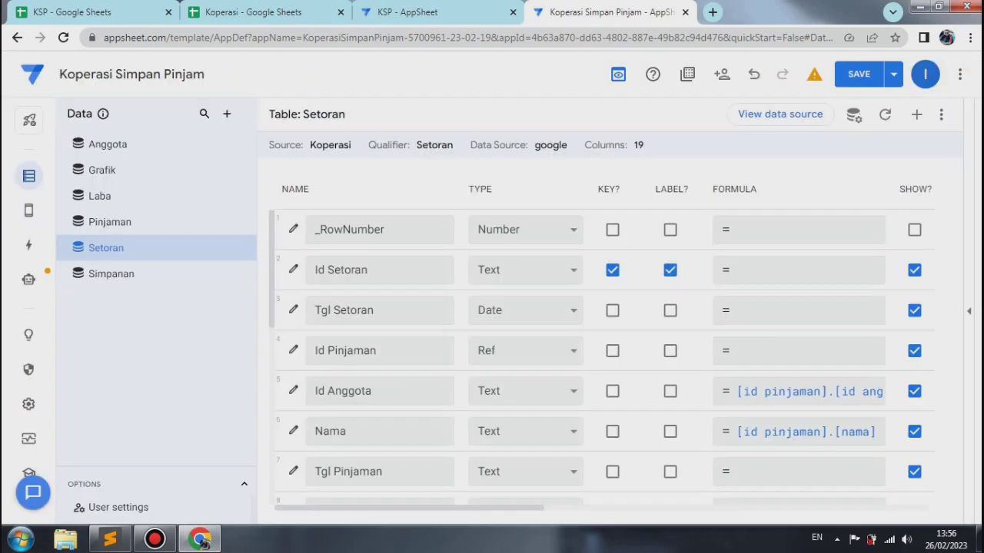
pyautogui.click(893, 74)
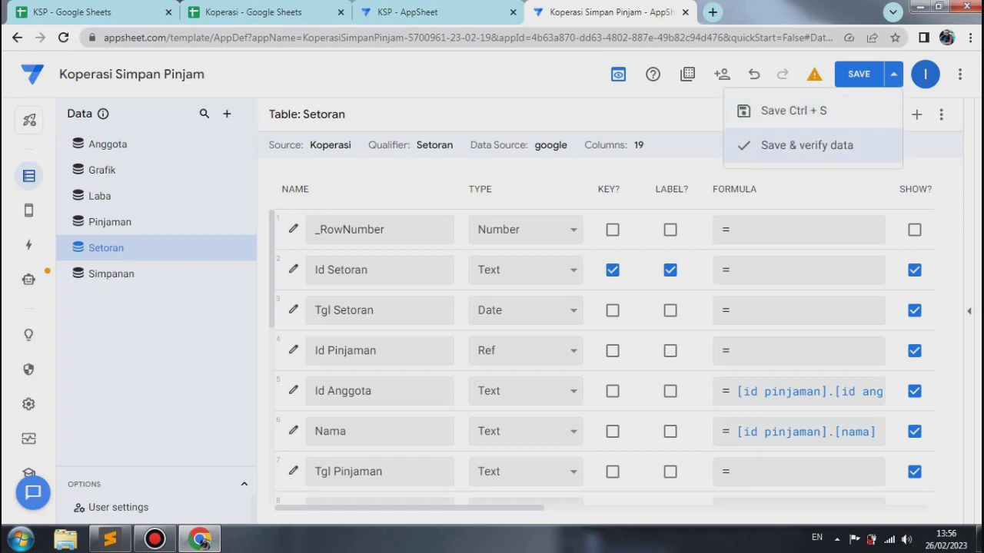
pyautogui.click(838, 145)
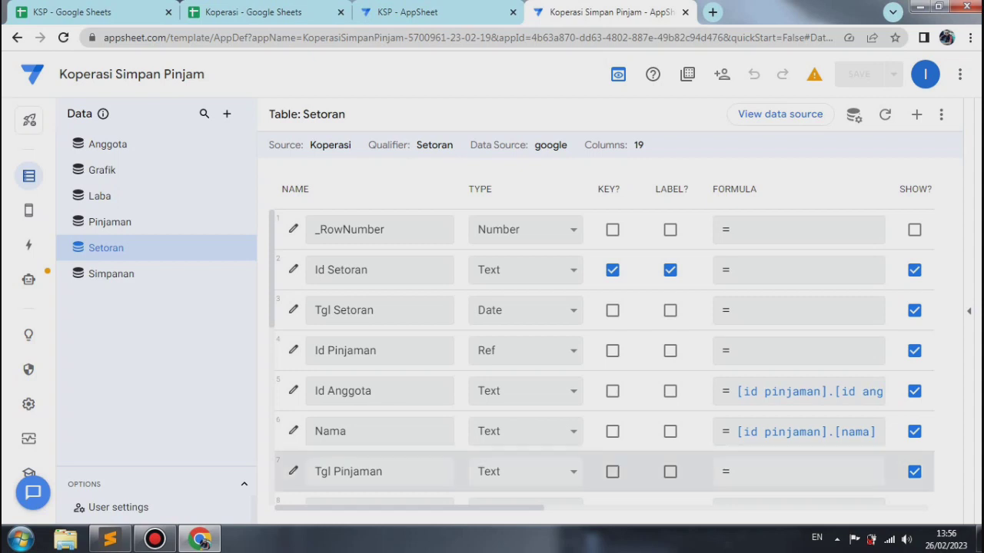
# Step: Change the Tgl Pinjaman column of the Setoran table to type Date with the long date format, and finish editing the column
pyautogui.click(293, 471)
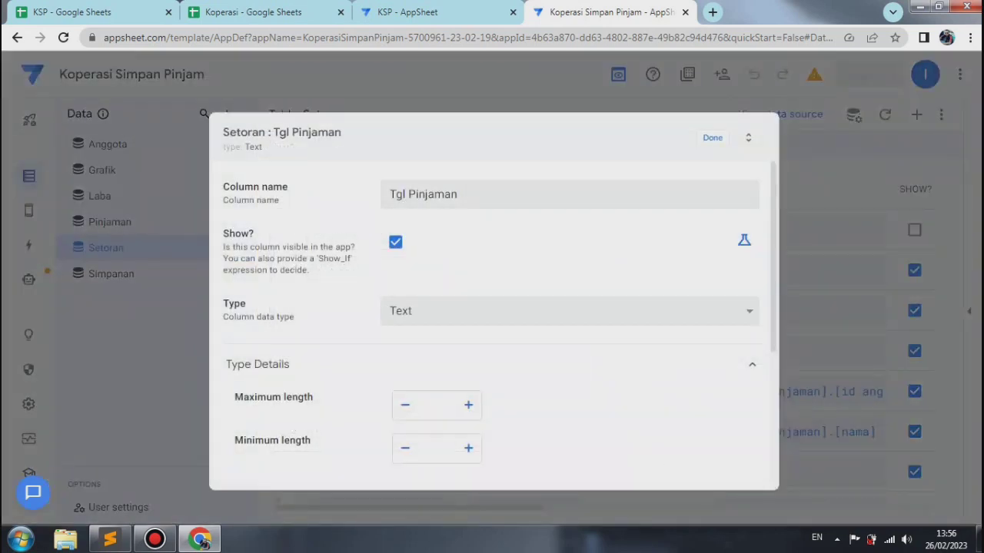
pyautogui.click(569, 305)
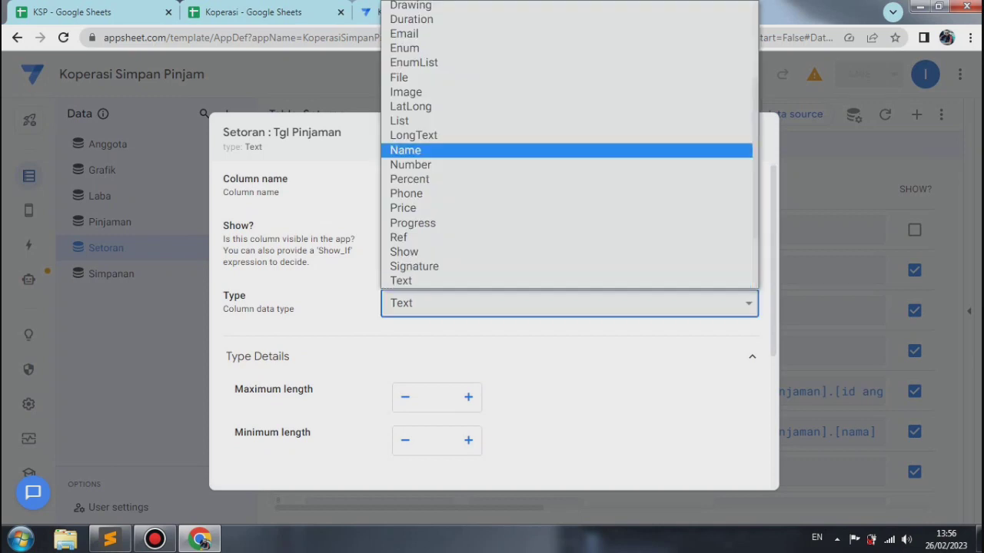
pyautogui.press('Up')
pyautogui.press('Up')
pyautogui.press('Up')
pyautogui.press('Up')
pyautogui.press('Up')
pyautogui.press('Up')
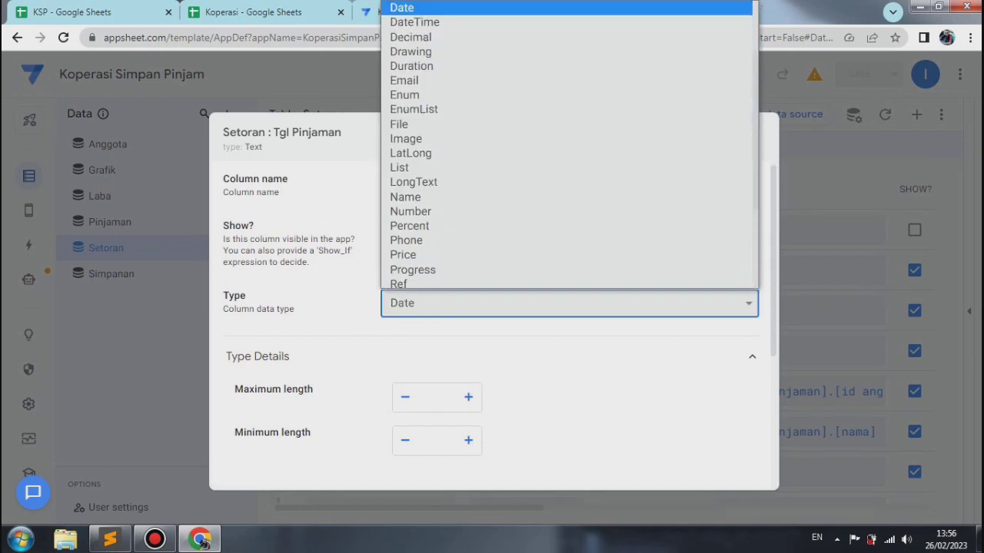
pyautogui.press('Return')
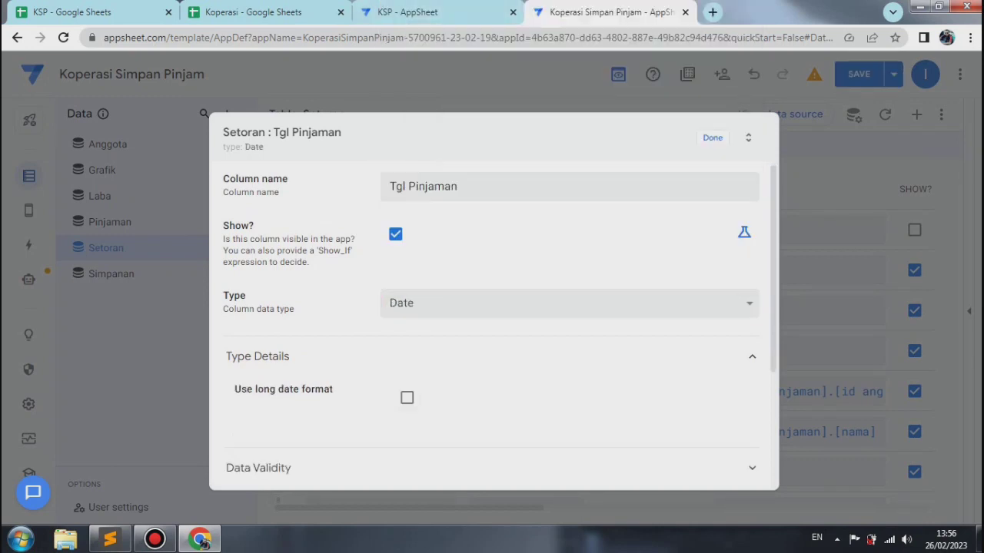
pyautogui.click(406, 397)
pyautogui.click(713, 138)
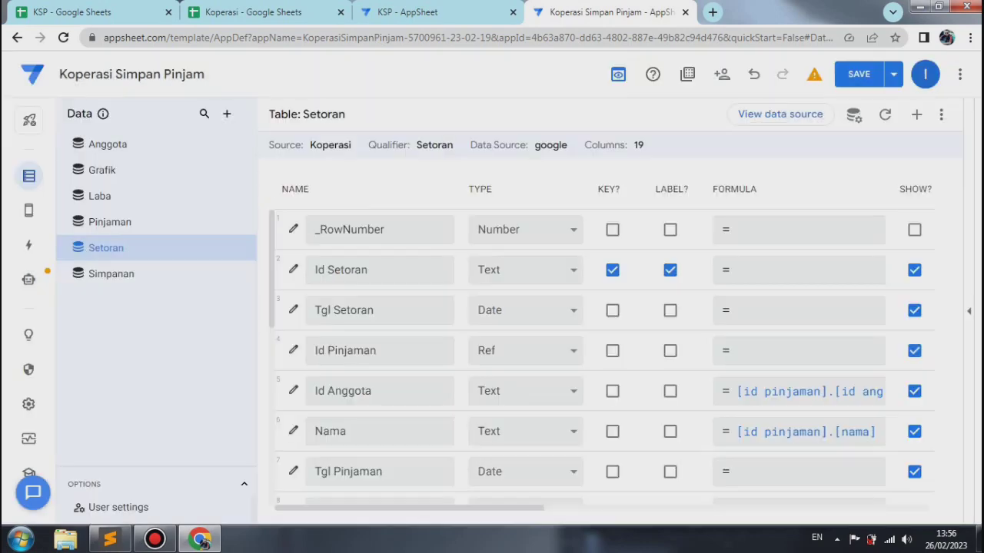
# Step: Set the Tgl Pinjaman column's app formula to [id pinjaman].[periode] and check it against the columns of the Pinjaman table
pyautogui.click(293, 471)
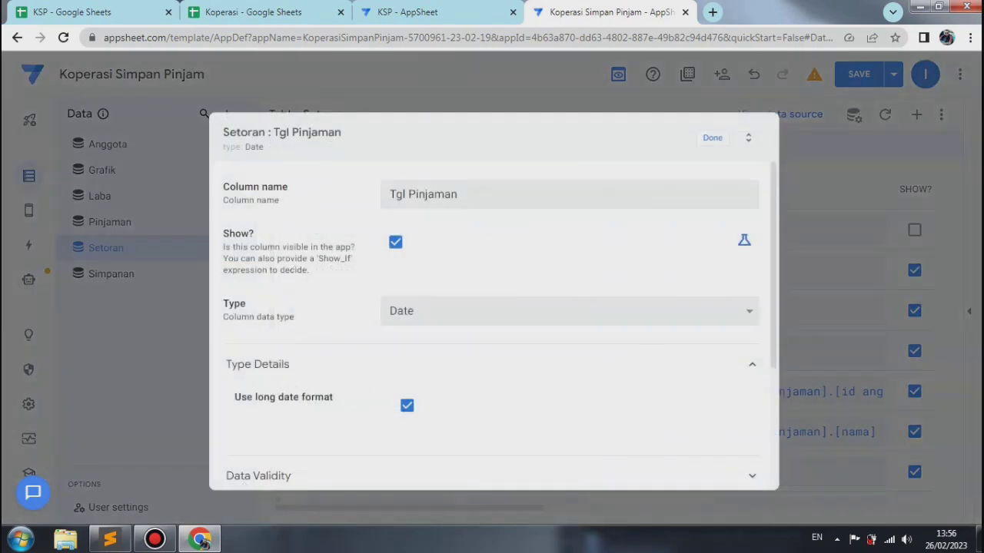
pyautogui.scroll(-3, 492, 322)
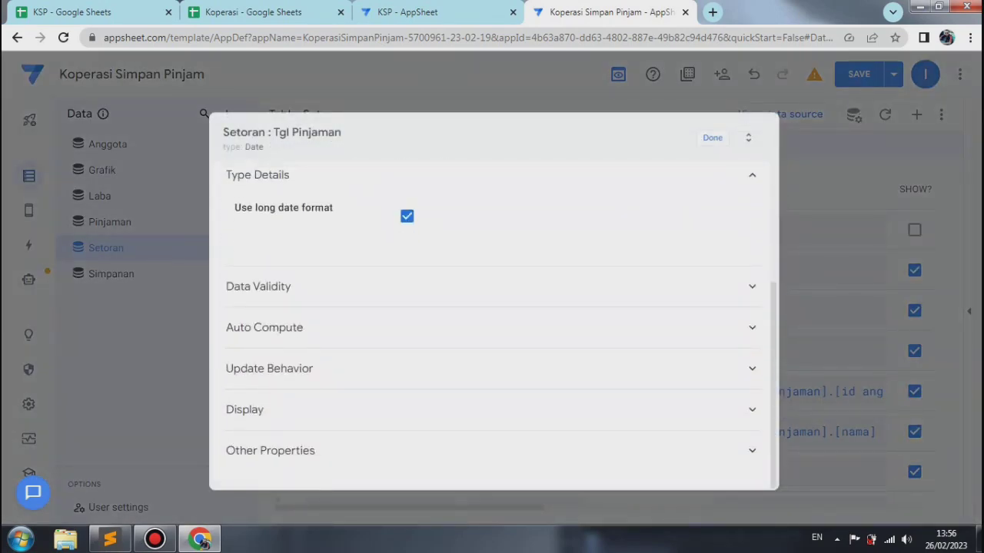
pyautogui.click(491, 327)
pyautogui.click(508, 368)
pyautogui.write('[id')
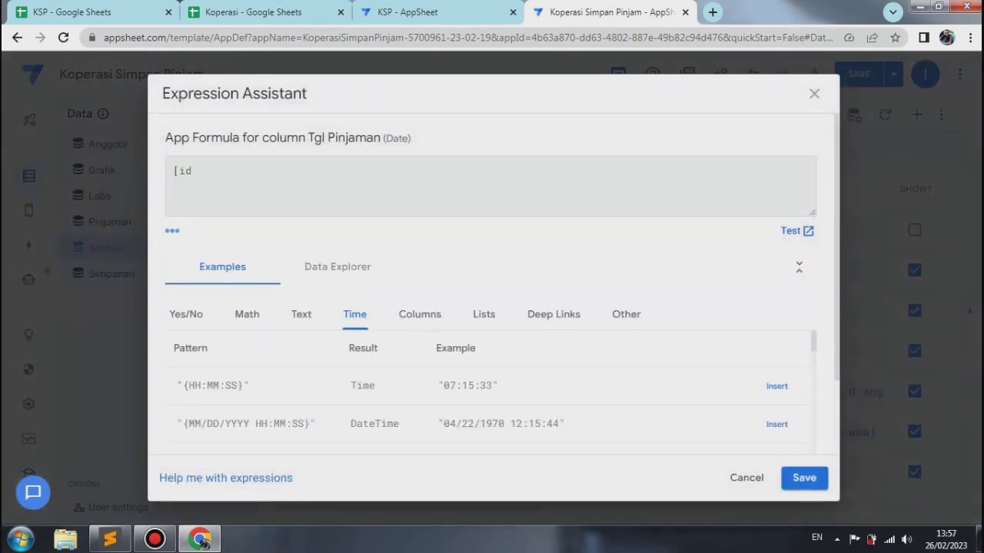
pyautogui.write(' pinjaman].[p')
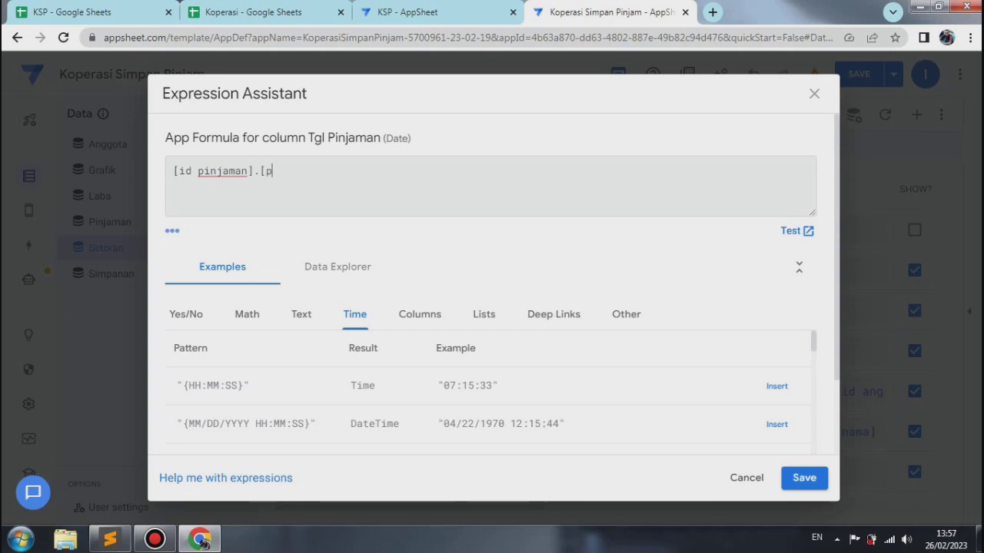
pyautogui.write('eriode]')
pyautogui.click(804, 477)
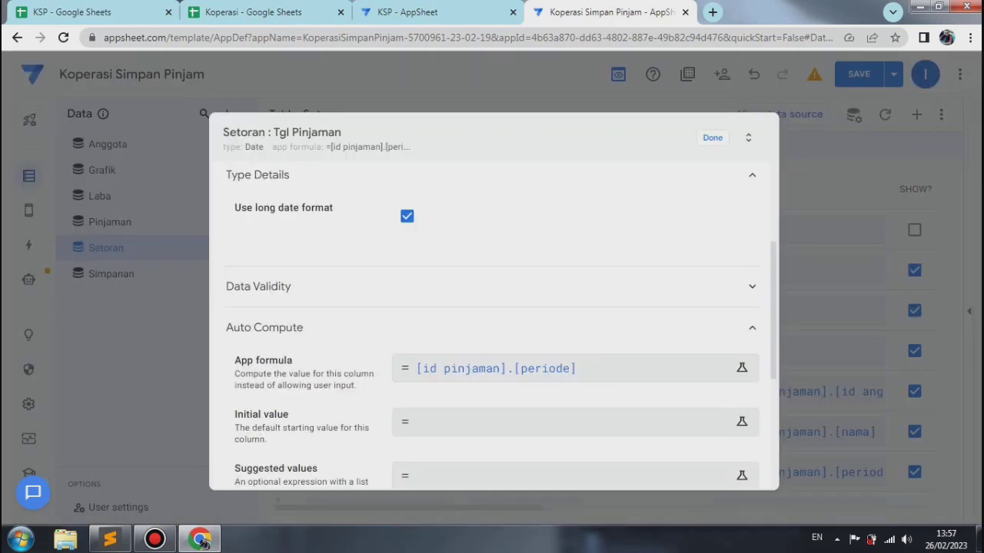
pyautogui.click(804, 477)
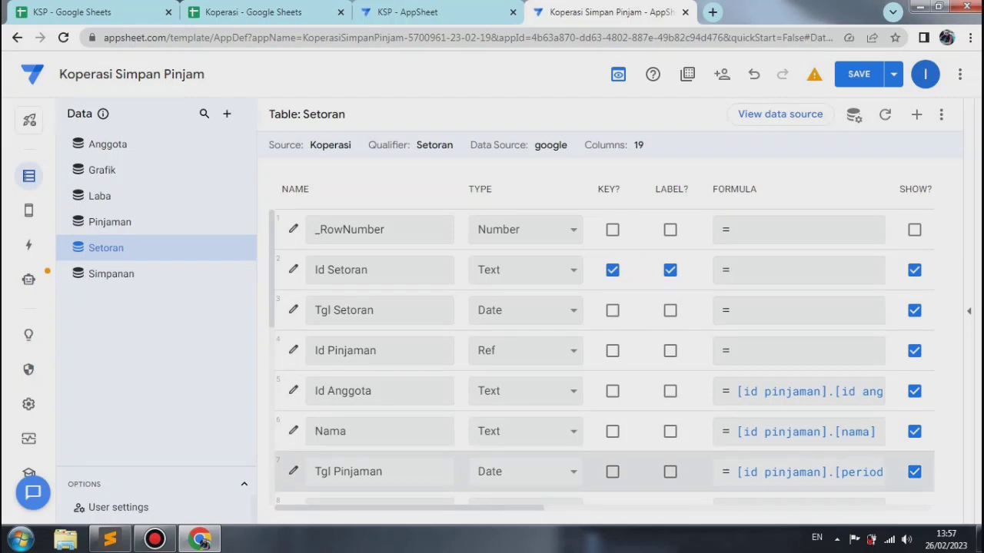
pyautogui.click(800, 473)
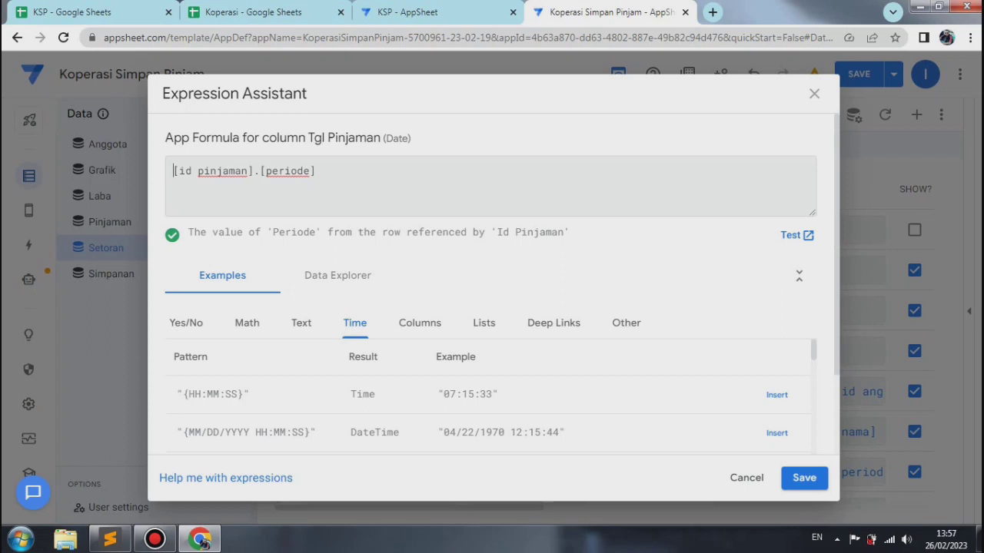
pyautogui.click(804, 478)
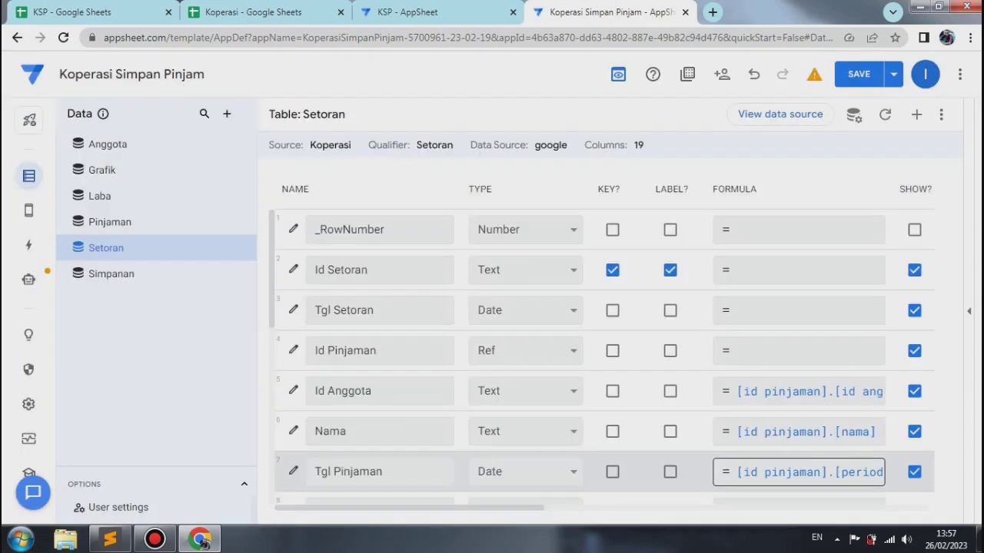
pyautogui.click(153, 222)
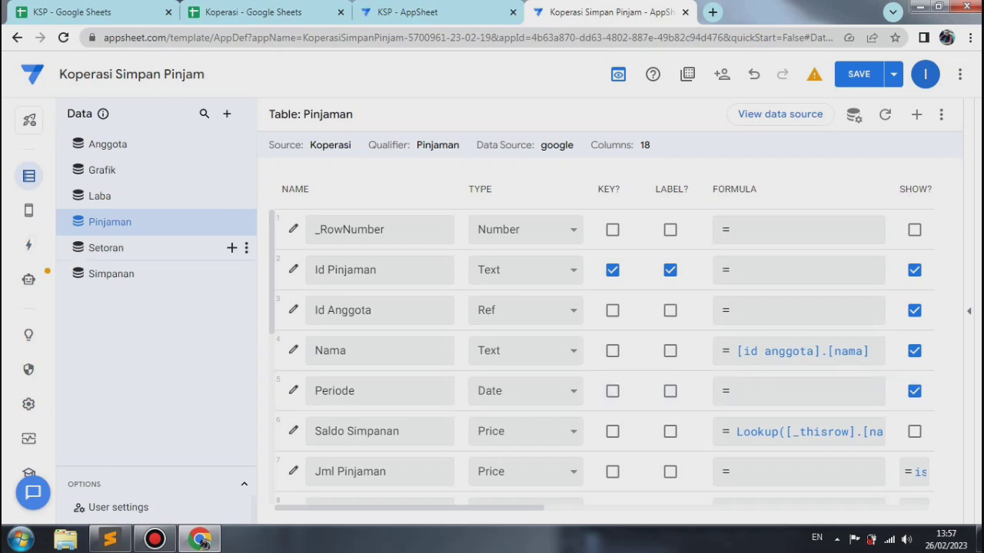
pyautogui.click(154, 248)
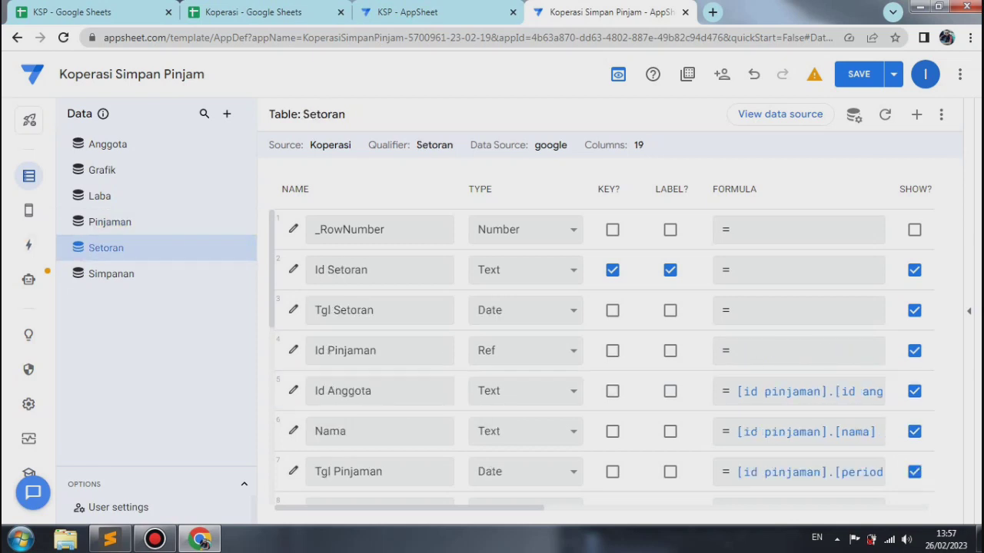
# Step: Change the Jumlah Pinjaman column of the Setoran table to type Price
pyautogui.scroll(-2, 605, 357)
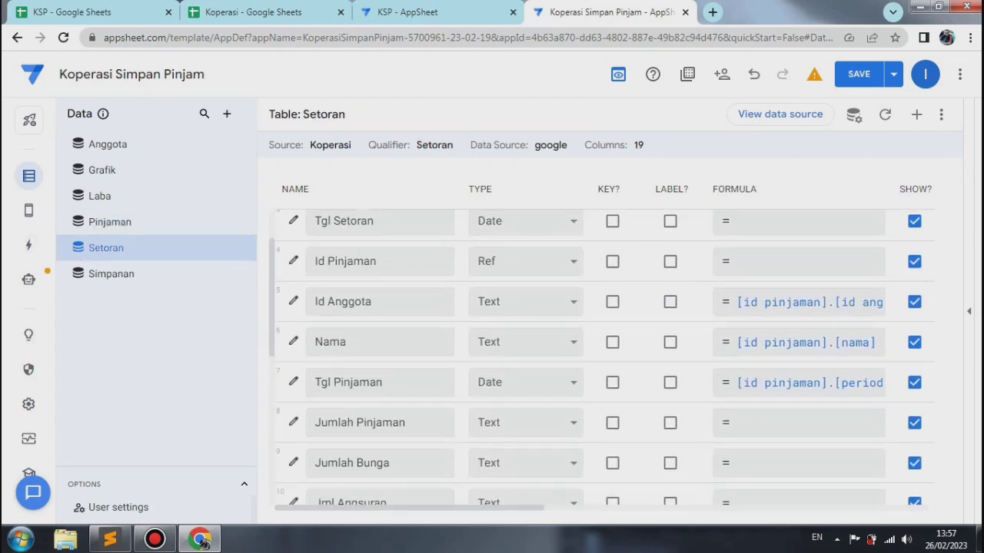
pyautogui.scroll(-1, 605, 357)
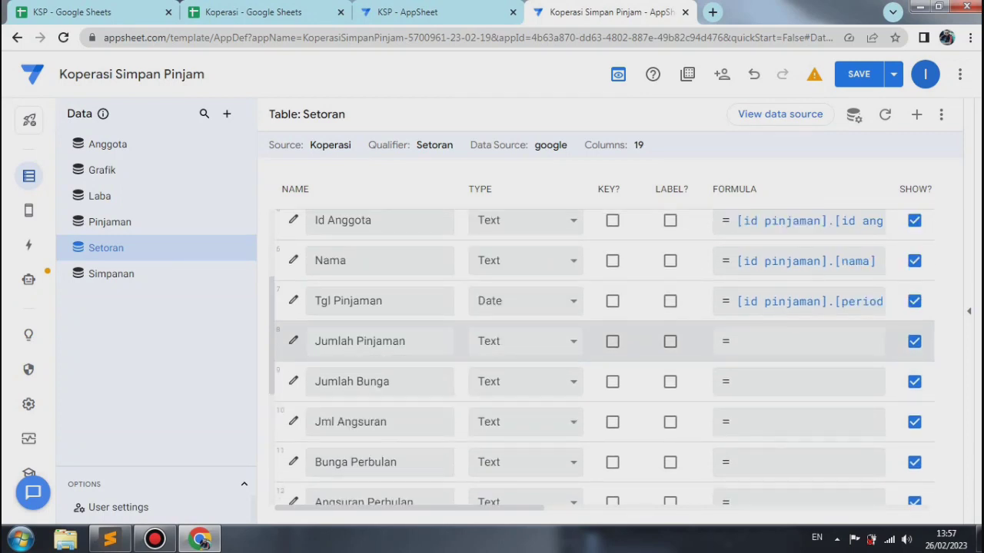
pyautogui.click(293, 340)
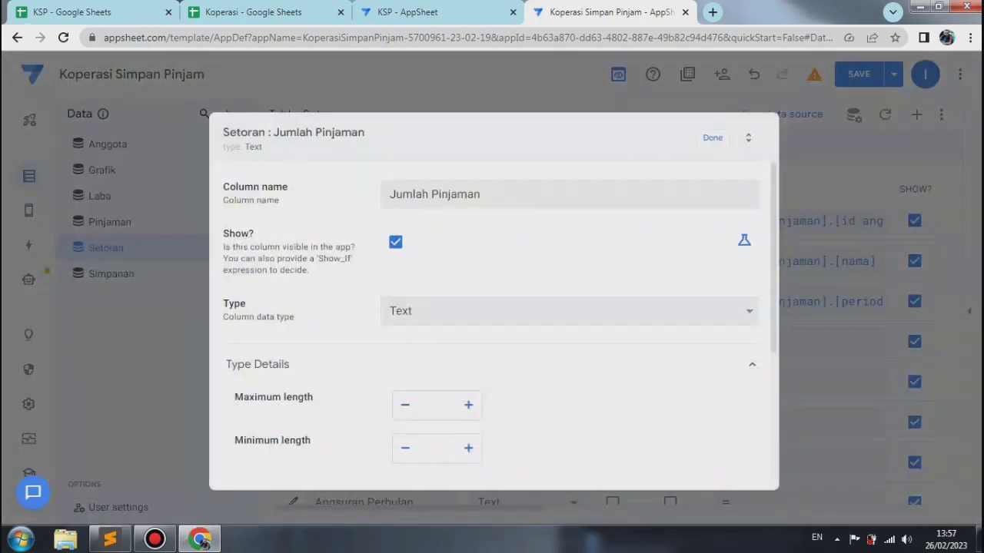
pyautogui.click(568, 310)
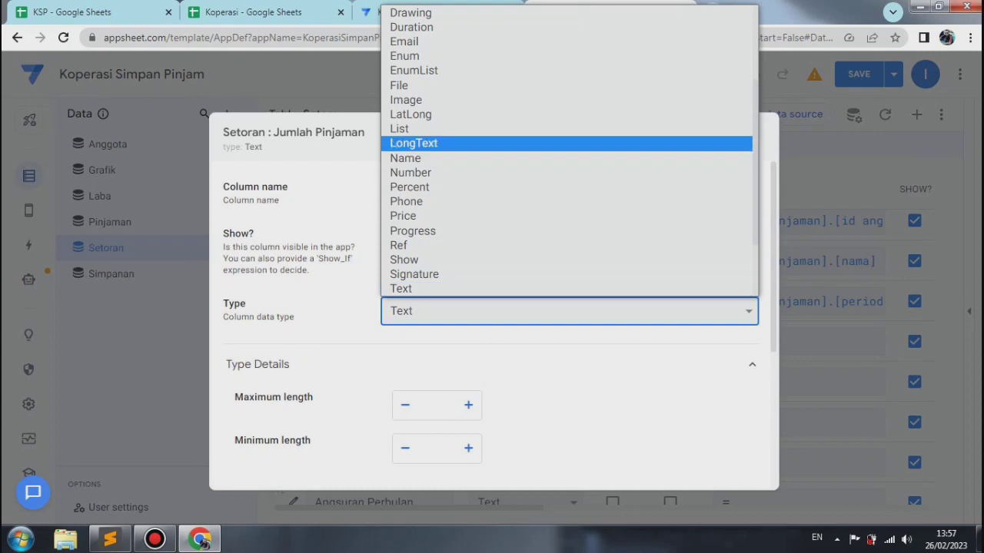
pyautogui.press('Escape')
pyautogui.write('price')
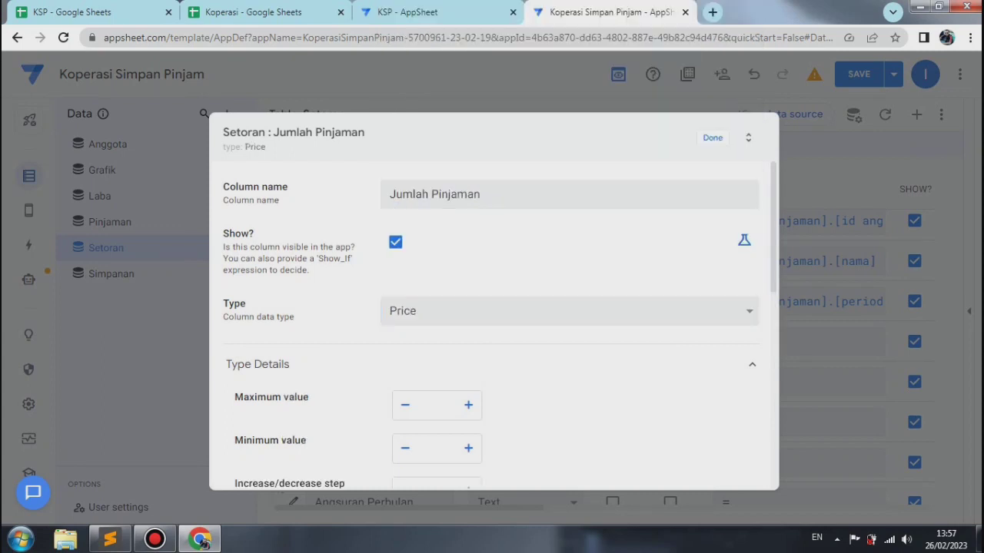
# Step: For Jumlah Pinjaman, raise the decimal digits to 1 and lower them one step, show the thousands separator, and set the currency symbol to Rp
pyautogui.scroll(-3, 492, 322)
pyautogui.click(468, 340)
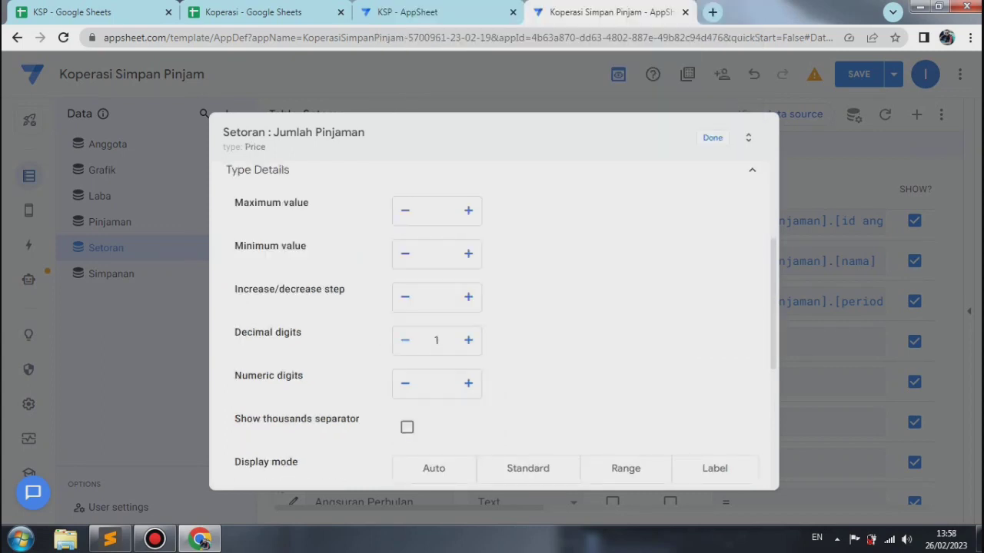
pyautogui.click(405, 340)
pyautogui.click(406, 427)
pyautogui.scroll(-1, 492, 323)
pyautogui.click(575, 425)
pyautogui.write('rp')
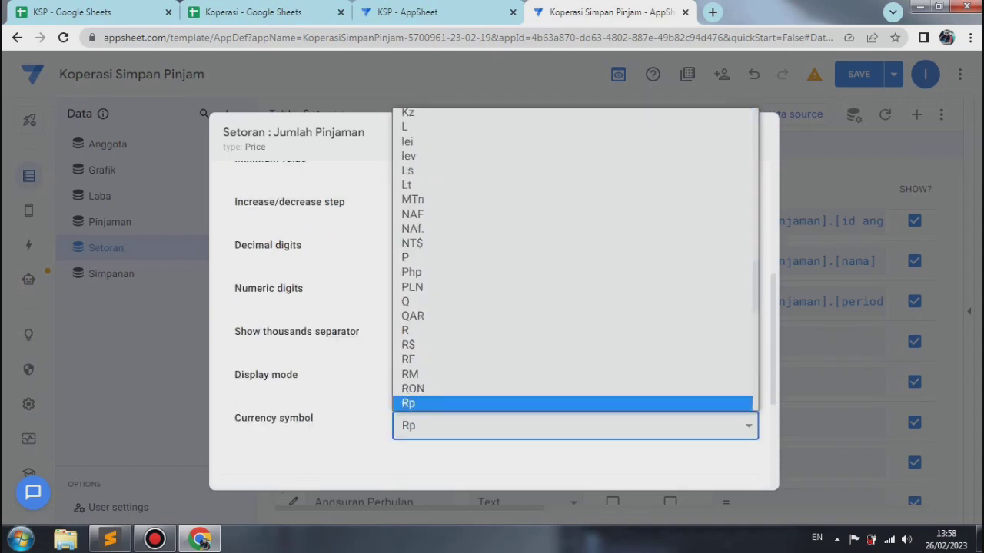
pyautogui.press('Return')
pyautogui.scroll(-3, 492, 323)
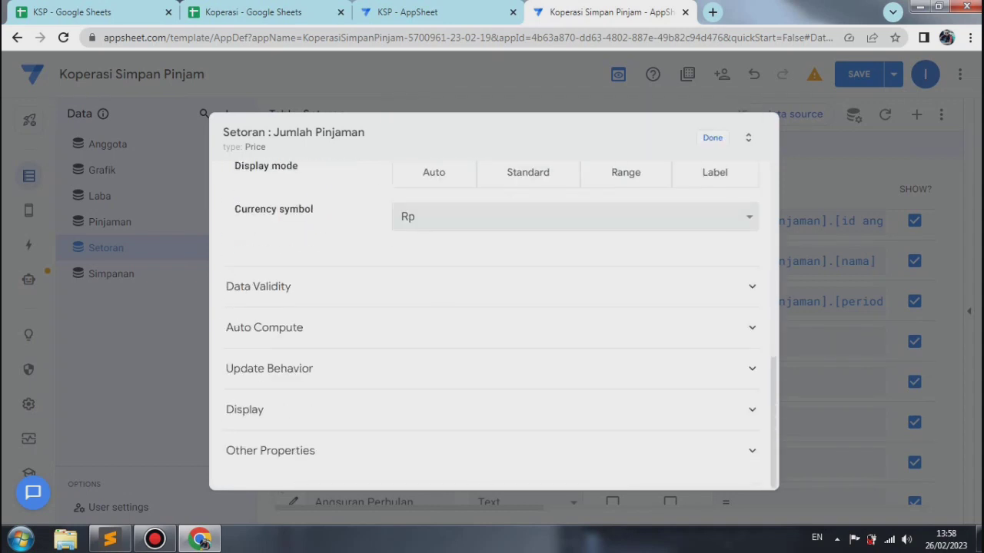
# Step: Set the Jumlah Pinjaman column's app formula to [id pinjaman].[jml pinjaman] and finish editing the column
pyautogui.click(265, 327)
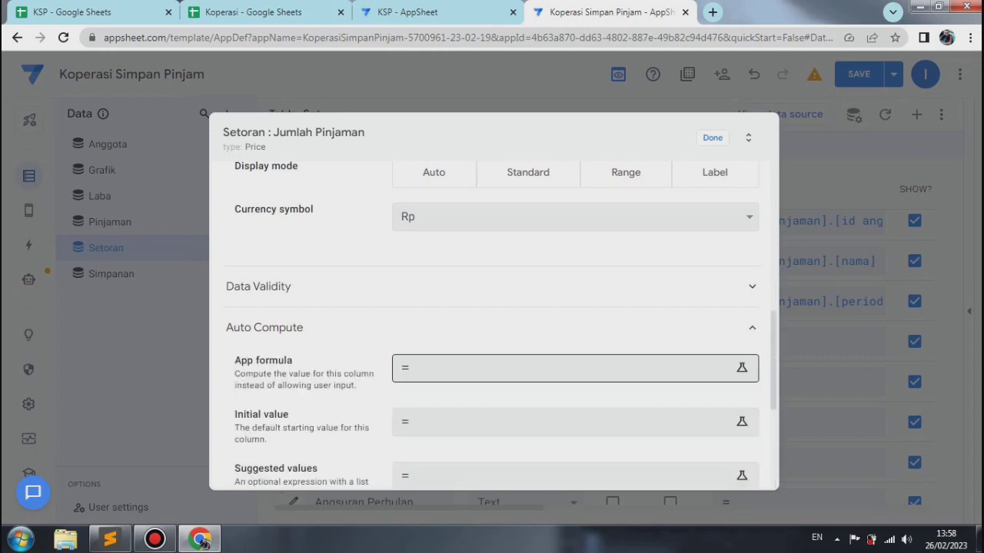
pyautogui.click(538, 368)
pyautogui.write('[')
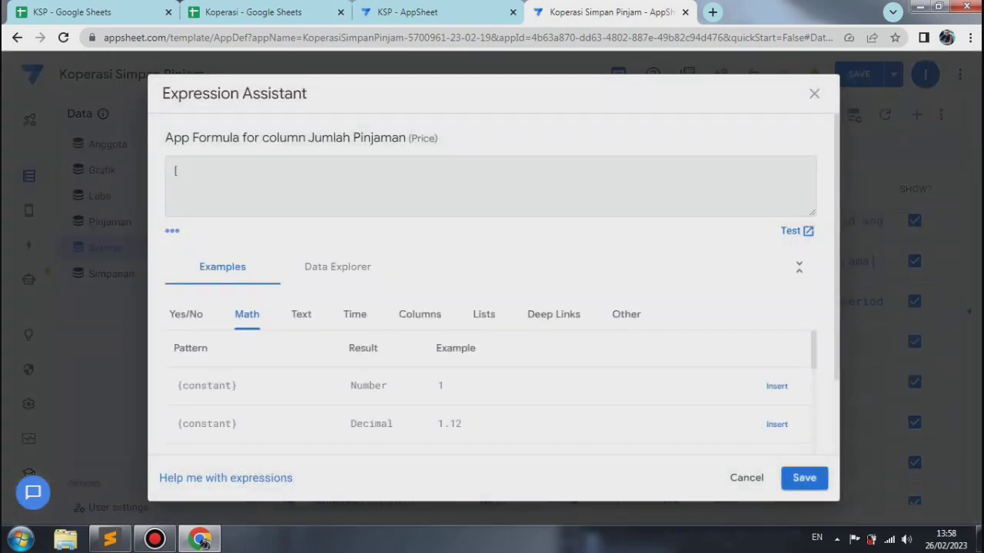
pyautogui.write('id pinjaman].')
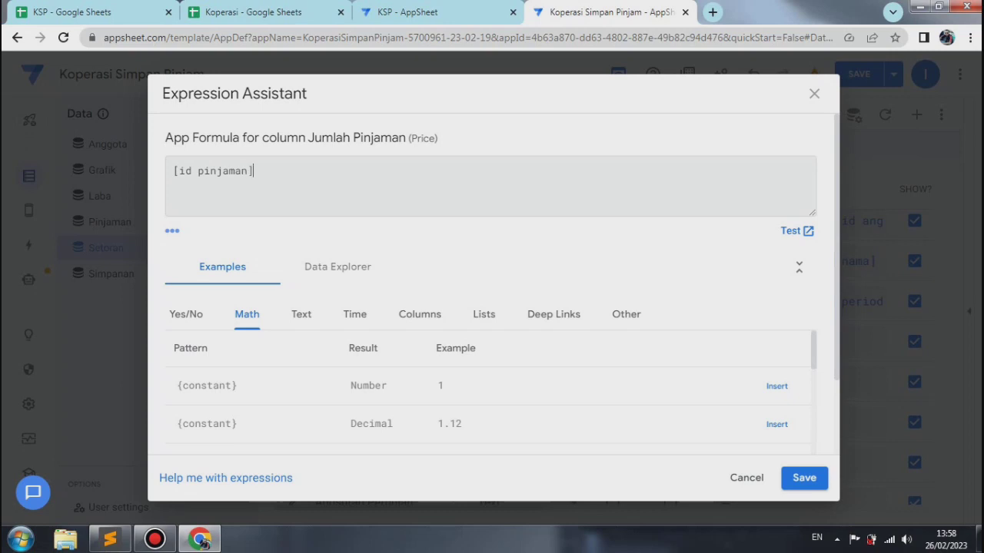
pyautogui.write('[')
pyautogui.press('BackSpace')
pyautogui.press('BackSpace')
pyautogui.write('[jml pinjaman]')
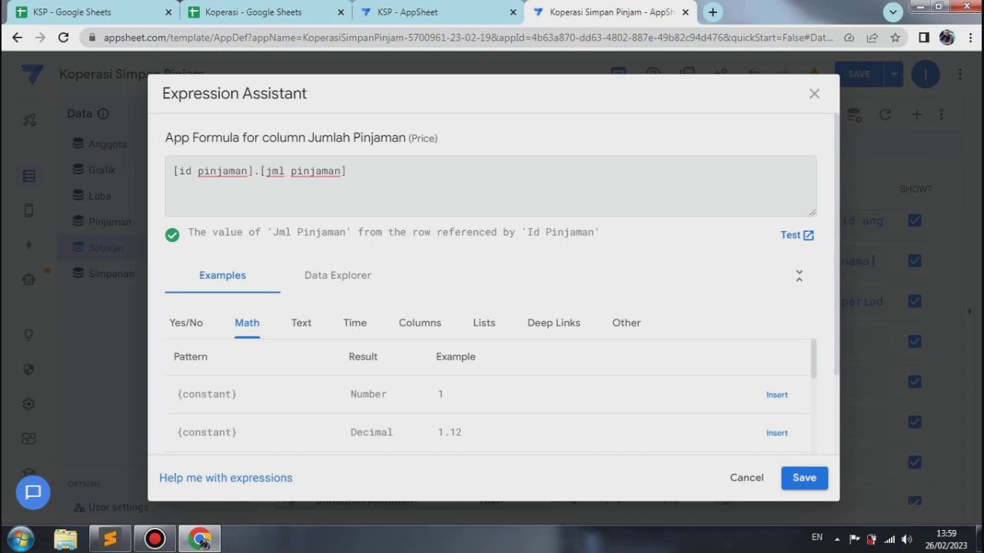
pyautogui.click(804, 477)
pyautogui.scroll(-1, 501, 325)
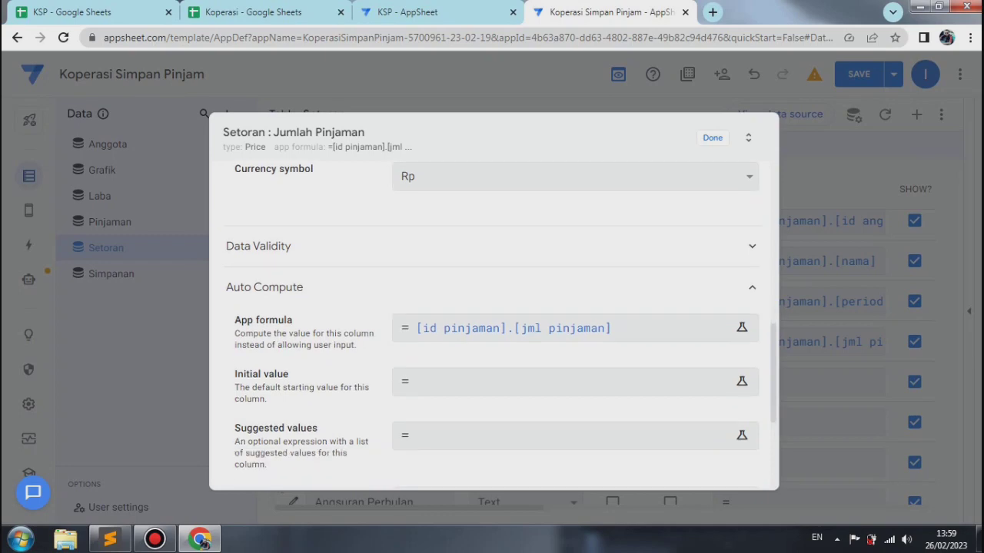
pyautogui.press('Escape')
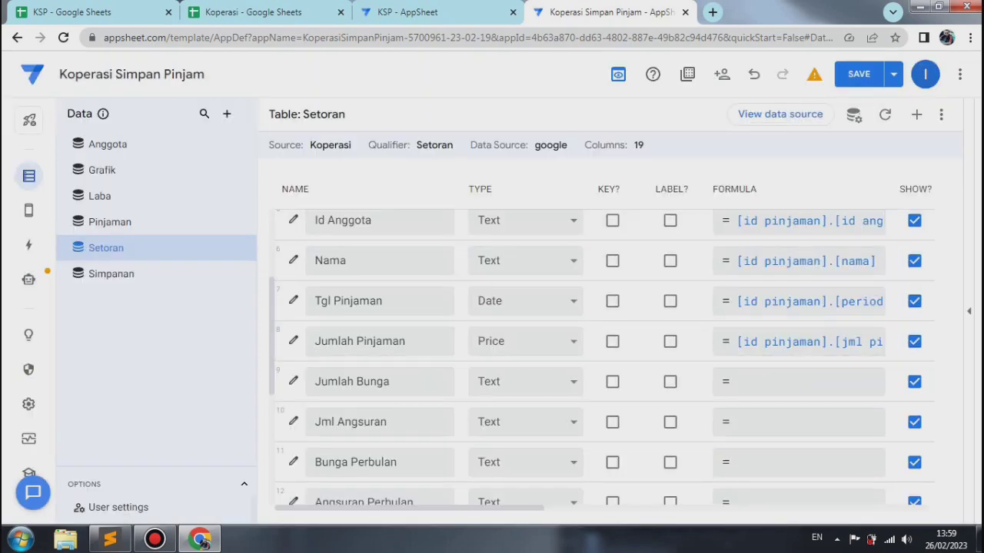
# Step: Change the Jumlah Bunga column of the Setoran table to type Price
pyautogui.click(293, 381)
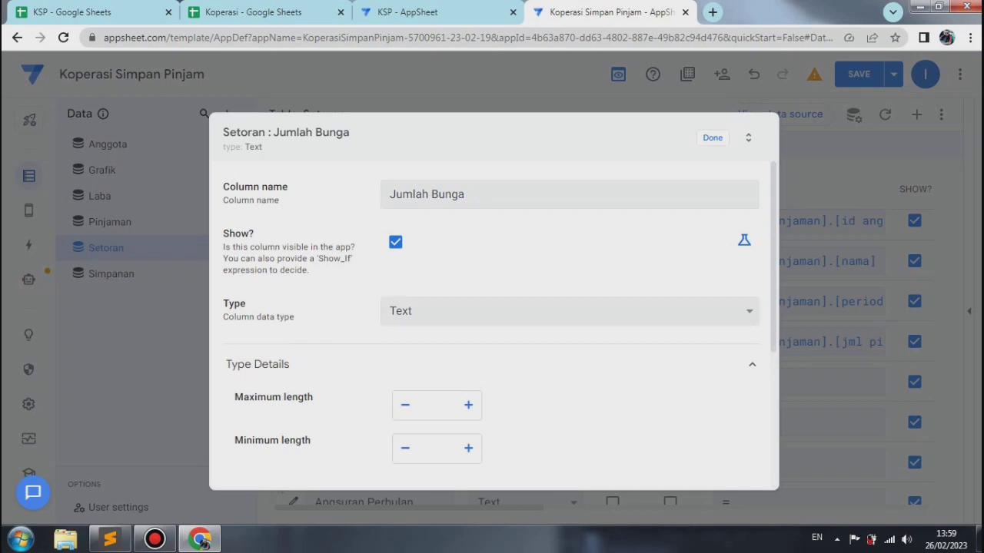
pyautogui.click(569, 311)
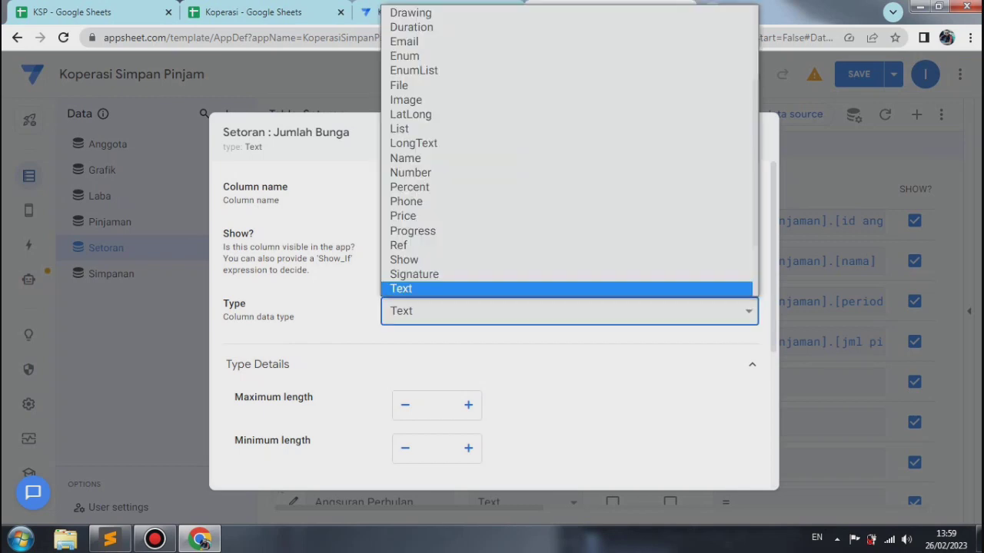
pyautogui.press('Down')
pyautogui.press('Down')
pyautogui.press('Down')
pyautogui.press('Down')
pyautogui.press('Down')
pyautogui.press('Down')
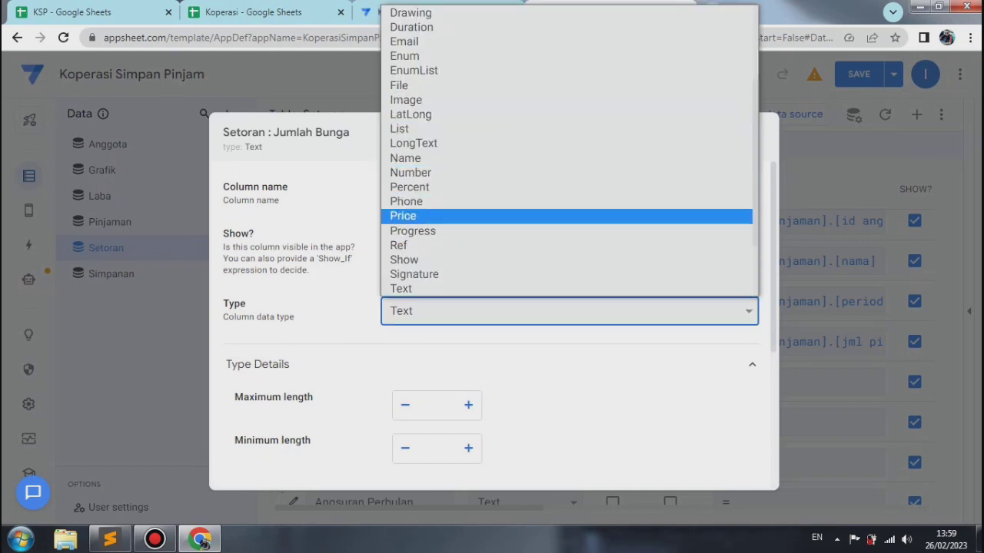
pyautogui.press('Return')
# Step: For Jumlah Bunga, show the thousands separator and set the currency symbol to Rp
pyautogui.scroll(-4, 492, 323)
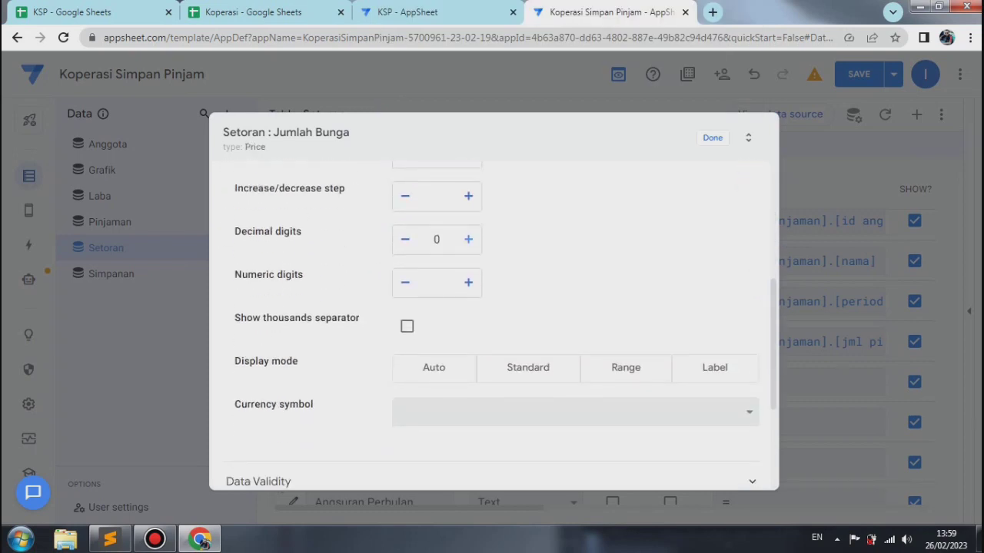
pyautogui.click(406, 325)
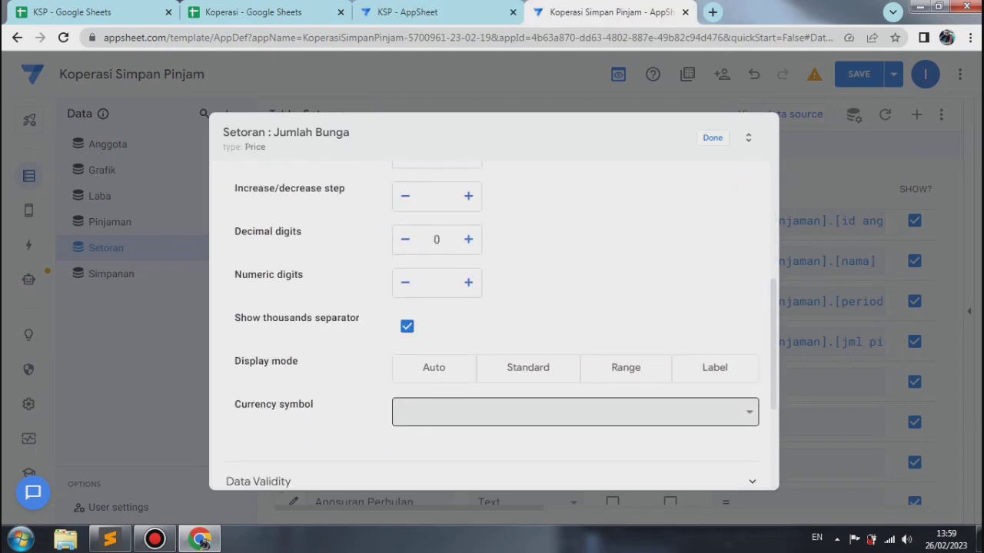
pyautogui.write('Rp')
pyautogui.press('Return')
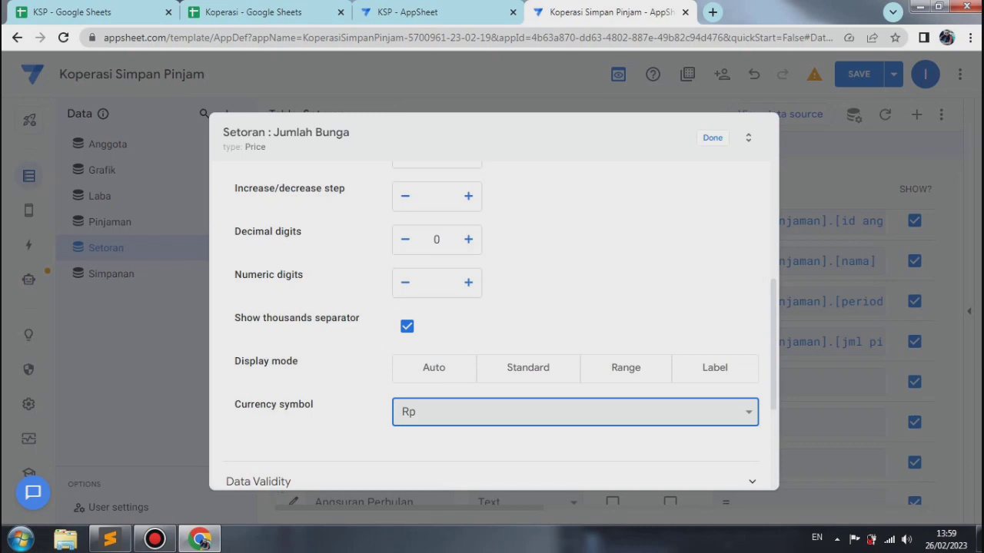
# Step: Try [id pinjaman].[infak pinjaman]+[bunga perbulan] as the Jumlah Bunga app formula, cut the expression out again and save the formula empty
pyautogui.scroll(-3, 492, 323)
pyautogui.click(259, 358)
pyautogui.click(571, 402)
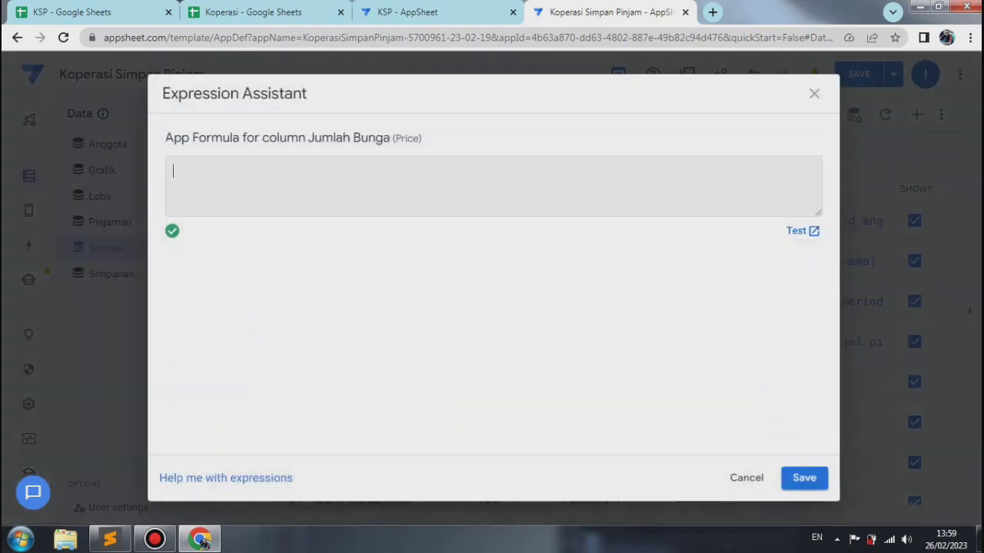
pyautogui.rightClick(187, 176)
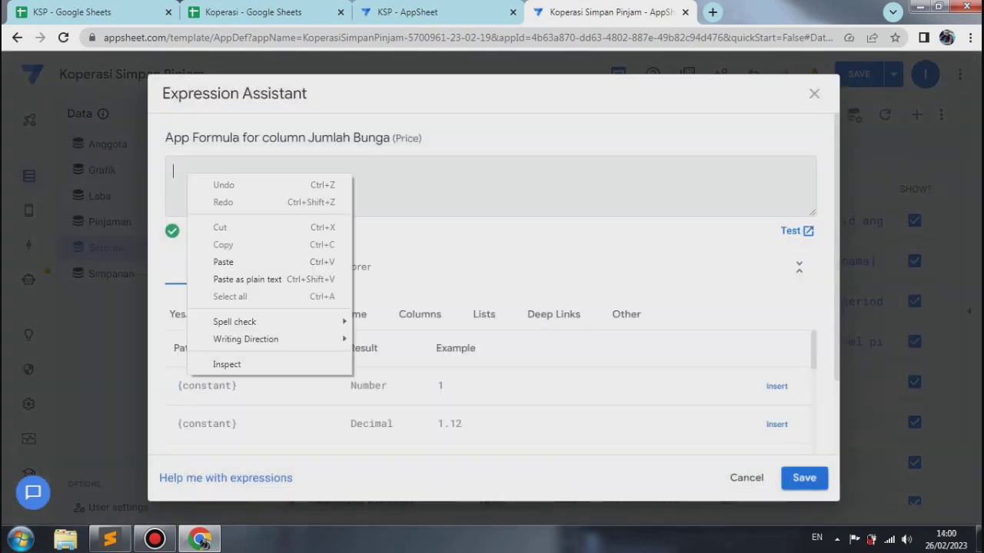
pyautogui.click(223, 262)
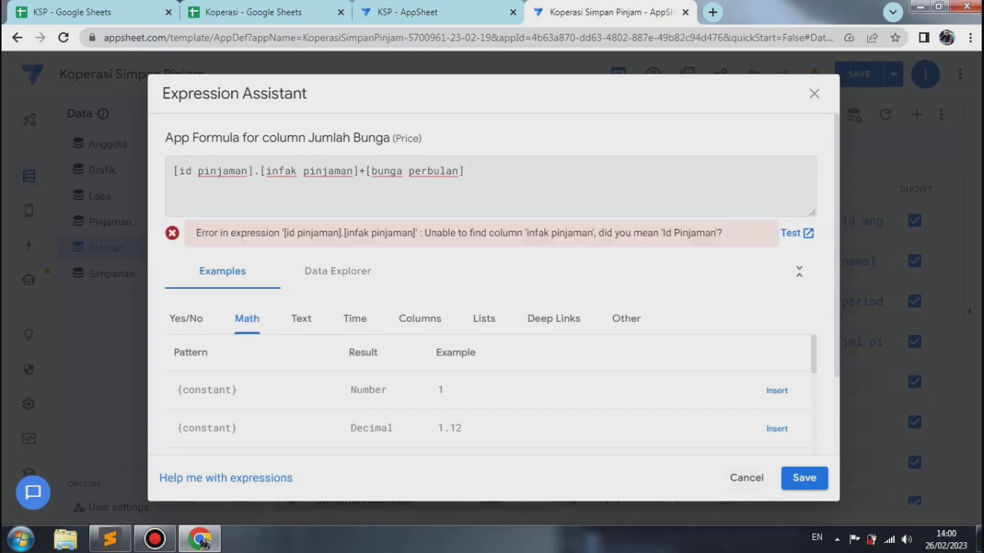
pyautogui.moveTo(173, 170); pyautogui.dragTo(465, 171)
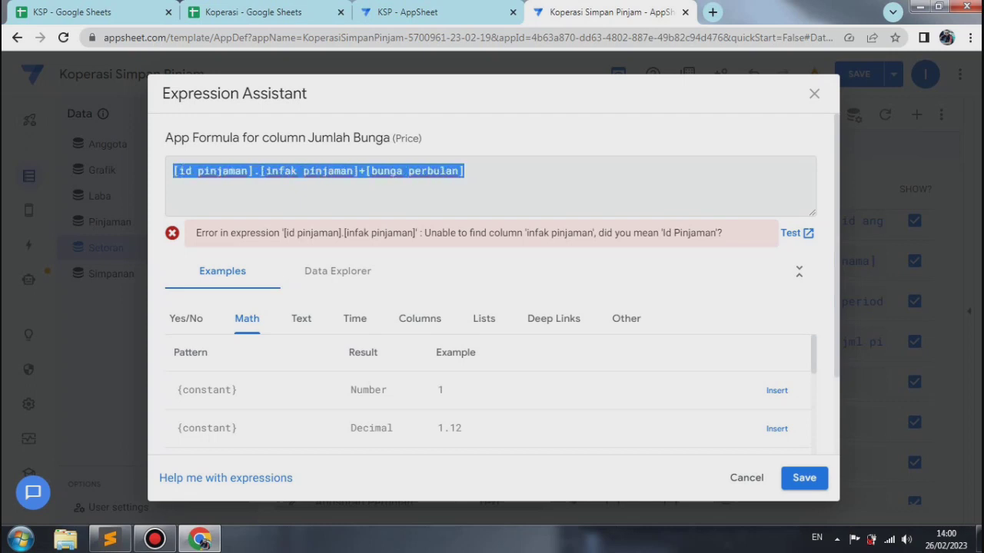
pyautogui.rightClick(418, 170)
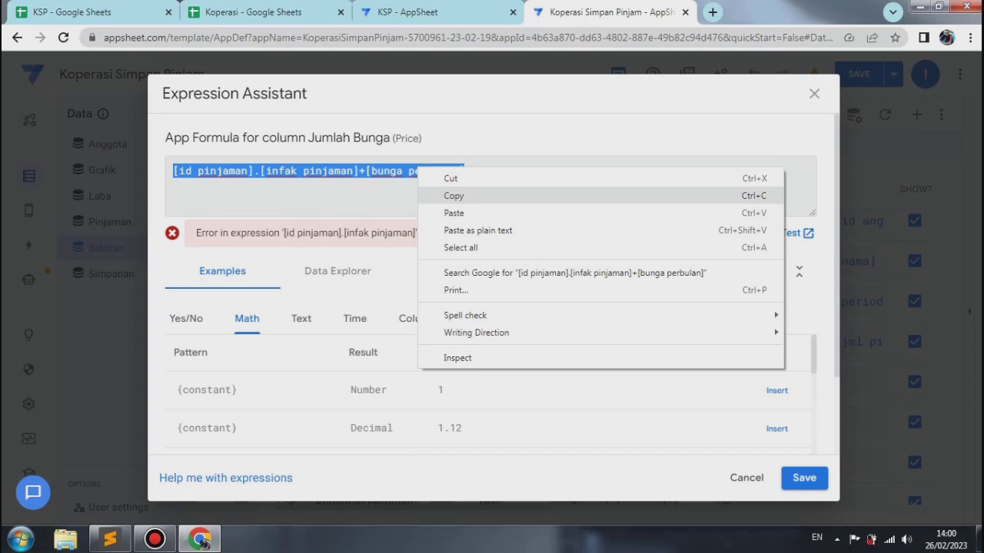
pyautogui.click(454, 179)
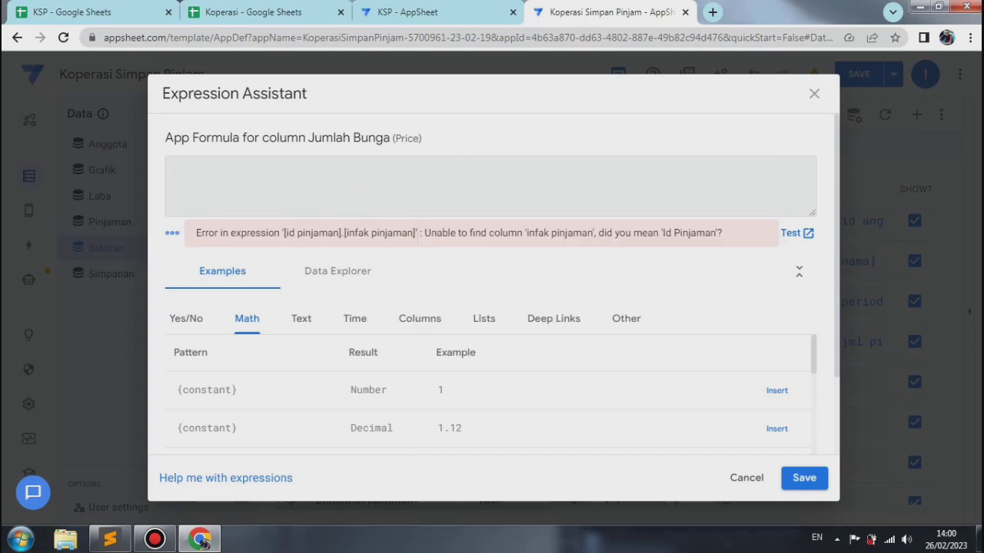
pyautogui.click(804, 478)
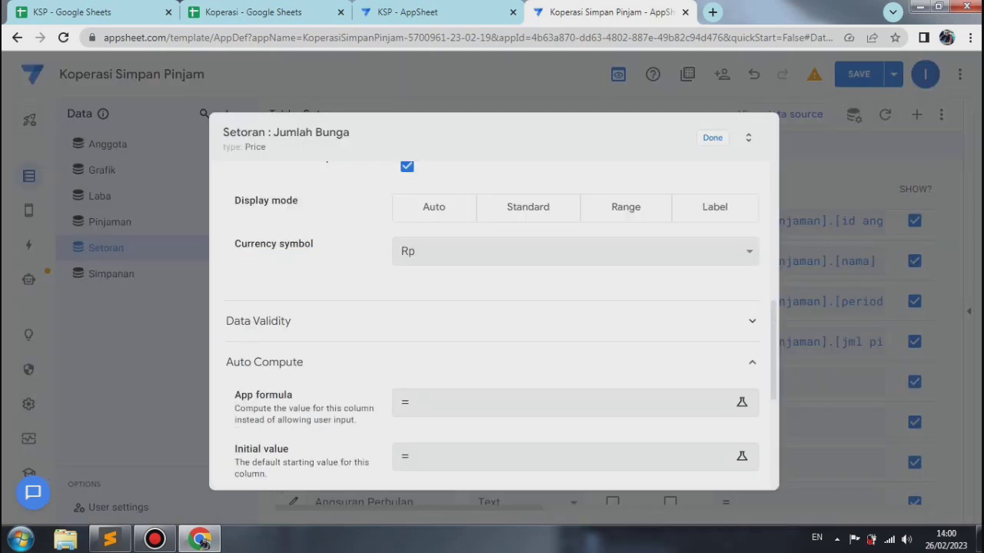
# Step: Set the Jumlah Bunga column's initial value to [id pinjaman].[biaya admin]+[bunga perbulan] and finish editing the column
pyautogui.click(565, 456)
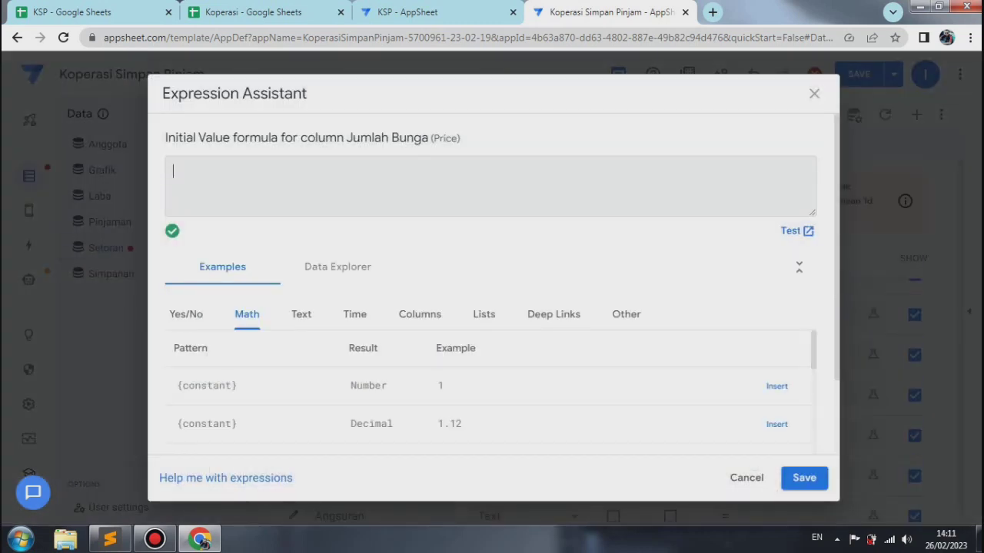
pyautogui.rightClick(174, 174)
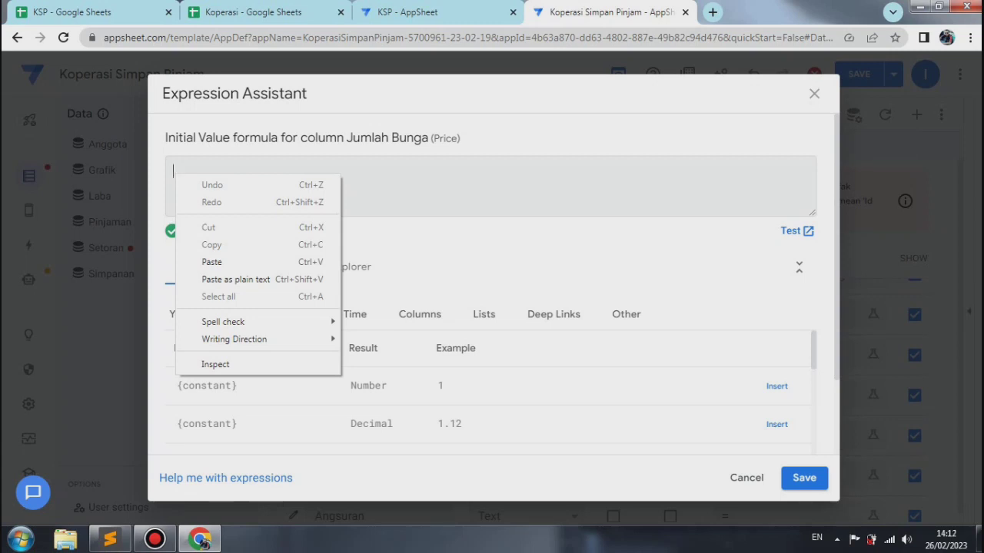
pyautogui.click(223, 262)
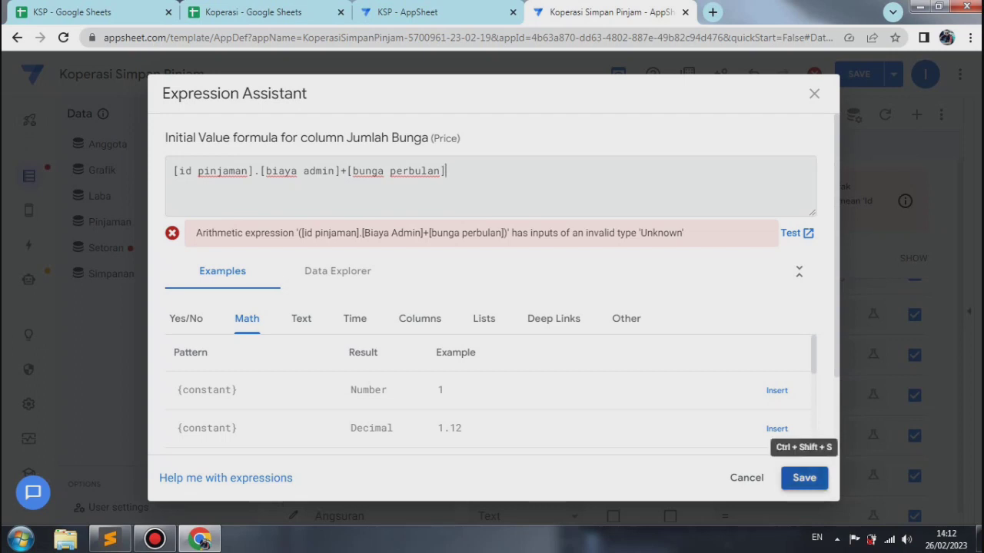
pyautogui.click(804, 478)
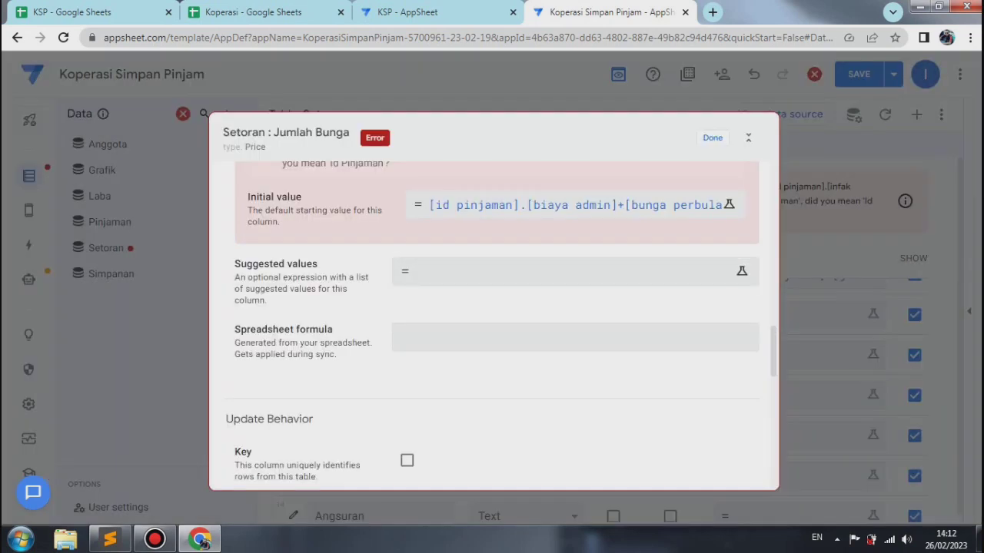
pyautogui.click(712, 139)
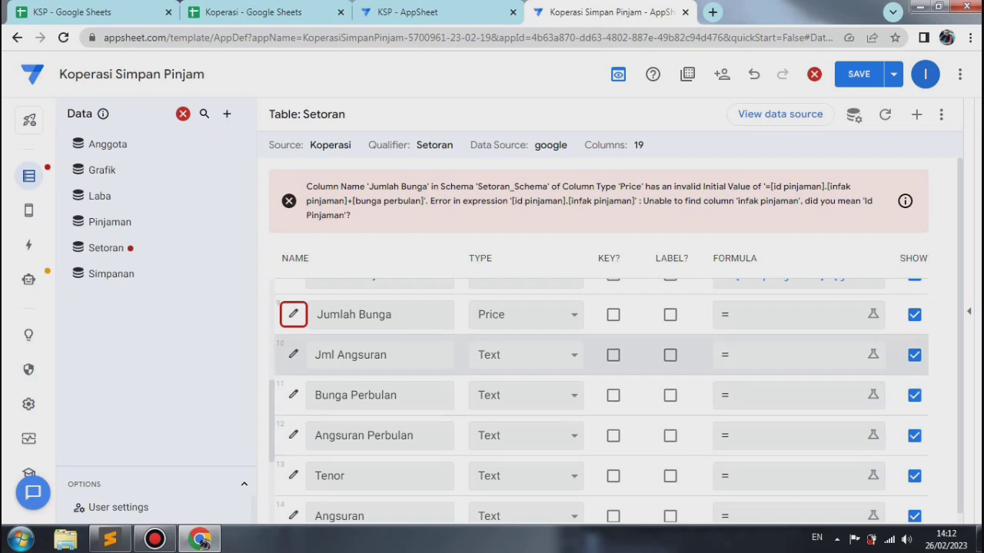
# Step: Change the Jml Angsuran column of the Setoran table to type Price
pyautogui.click(293, 355)
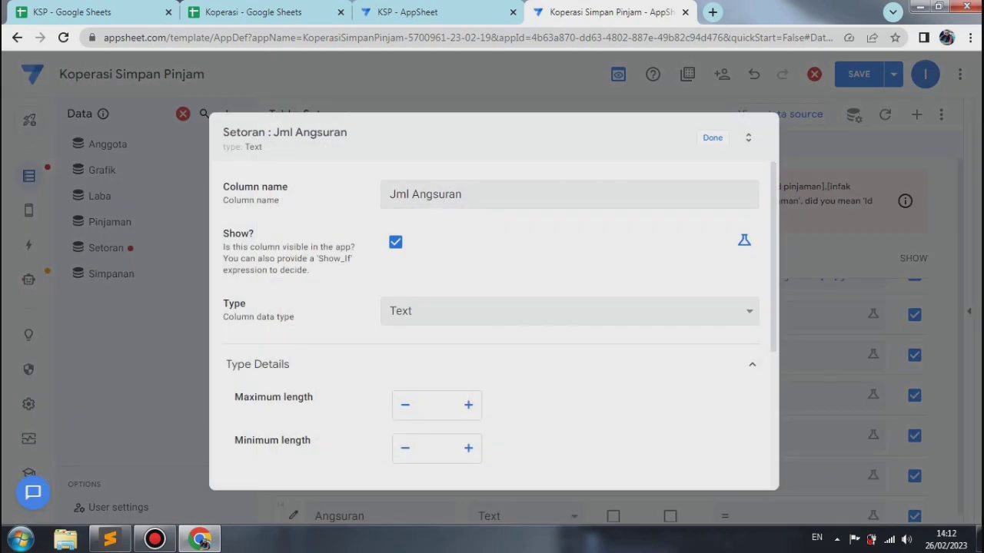
pyautogui.scroll(-2, 568, 311)
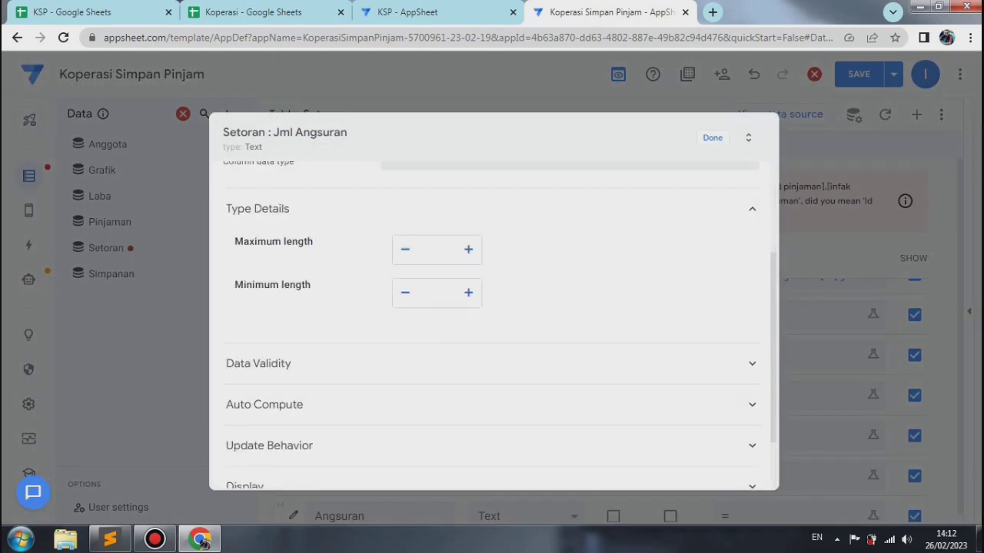
pyautogui.scroll(1, 569, 230)
pyautogui.click(569, 215)
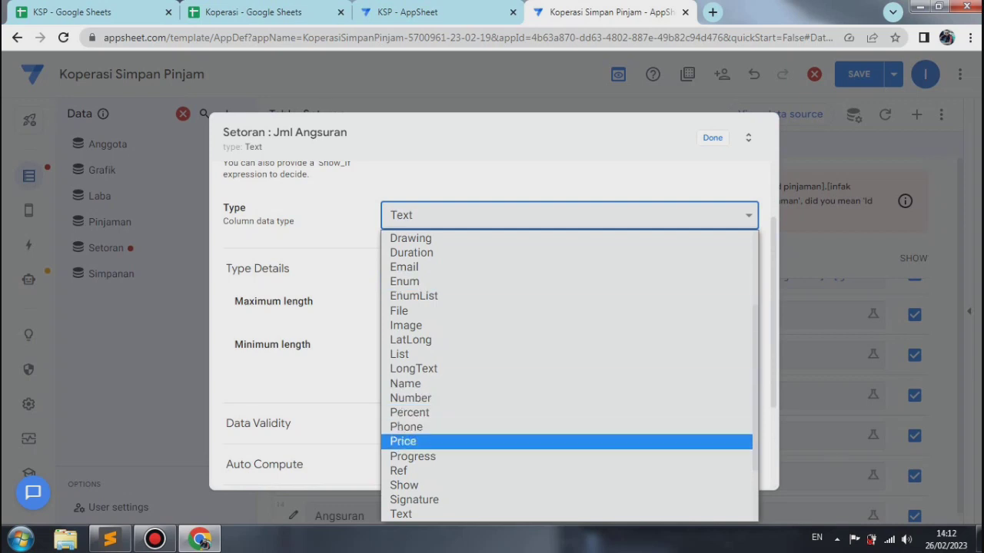
pyautogui.click(569, 442)
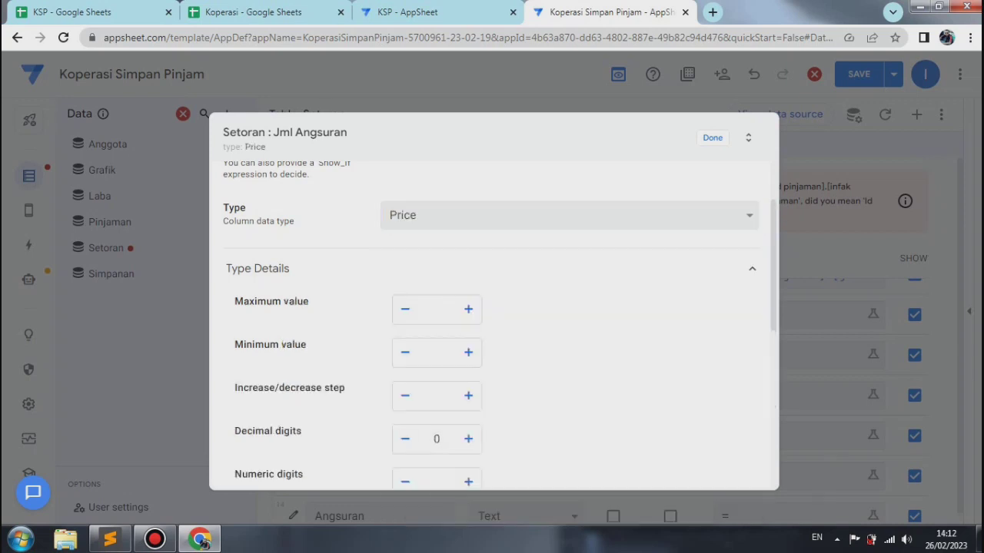
# Step: For Jml Angsuran, show the thousands separator and set the currency symbol to Rp
pyautogui.scroll(-4, 492, 322)
pyautogui.click(408, 239)
pyautogui.click(492, 325)
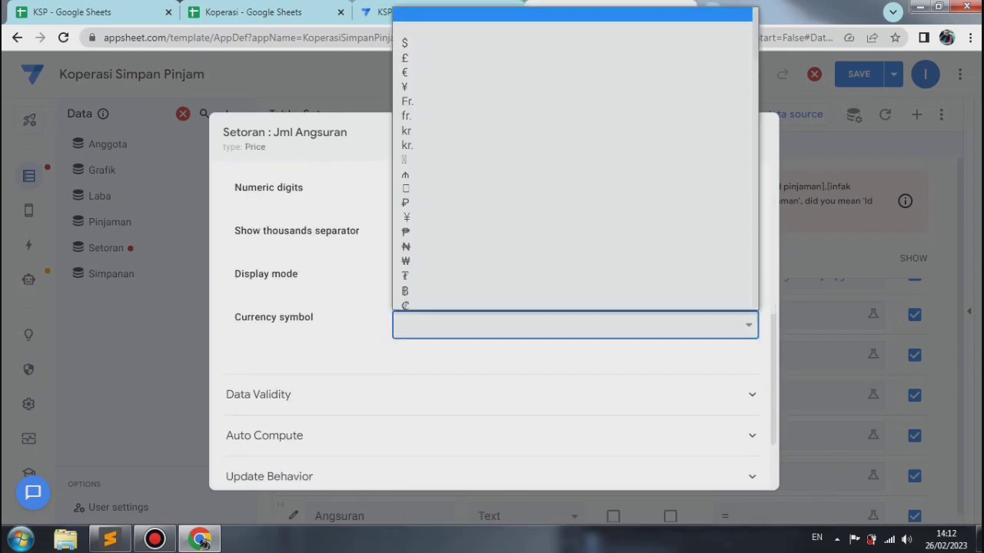
pyautogui.write('rp')
pyautogui.press('Return')
# Step: Set the Jml Angsuran column's app formula to [id pinjaman].[bunga angsuran] and finish editing the column
pyautogui.click(264, 435)
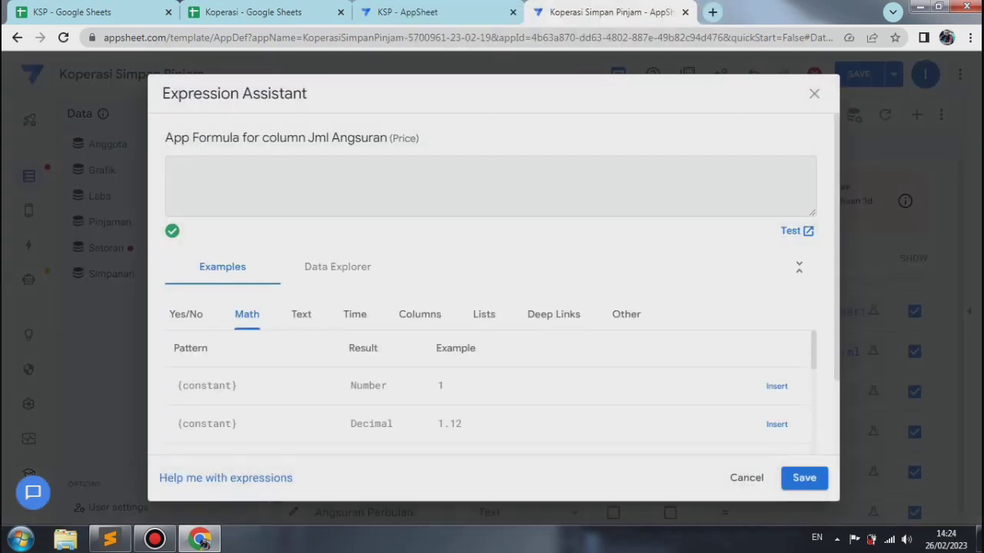
pyautogui.rightClick(182, 176)
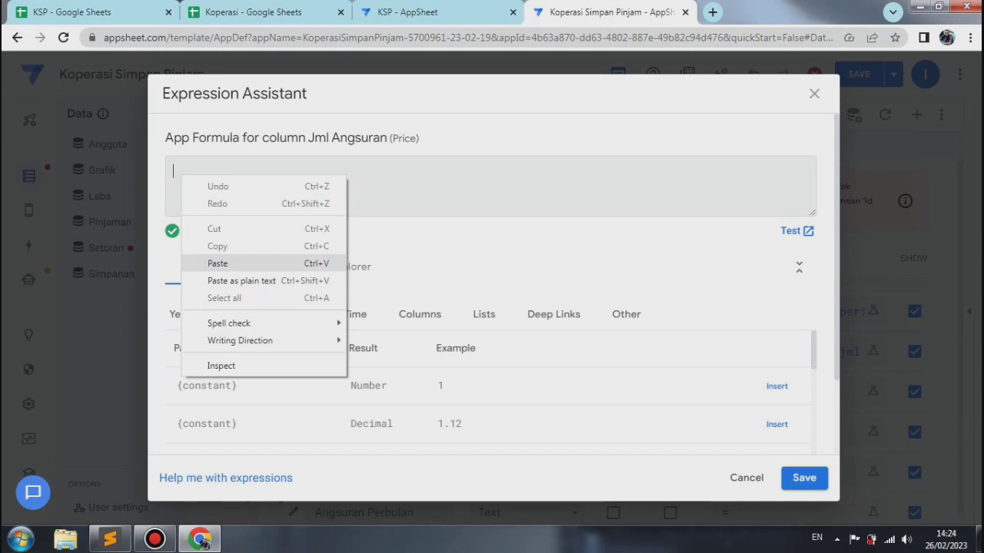
pyautogui.click(218, 263)
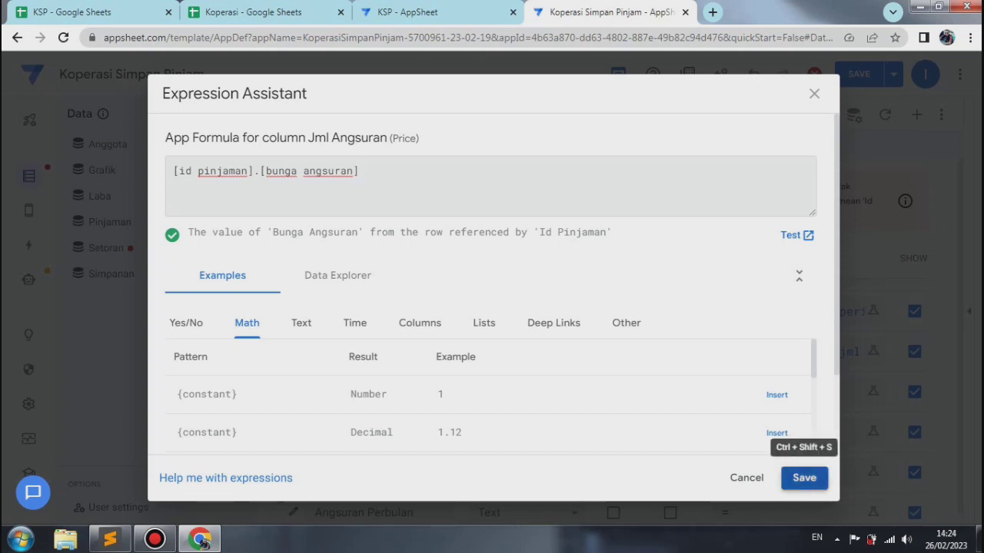
pyautogui.click(804, 478)
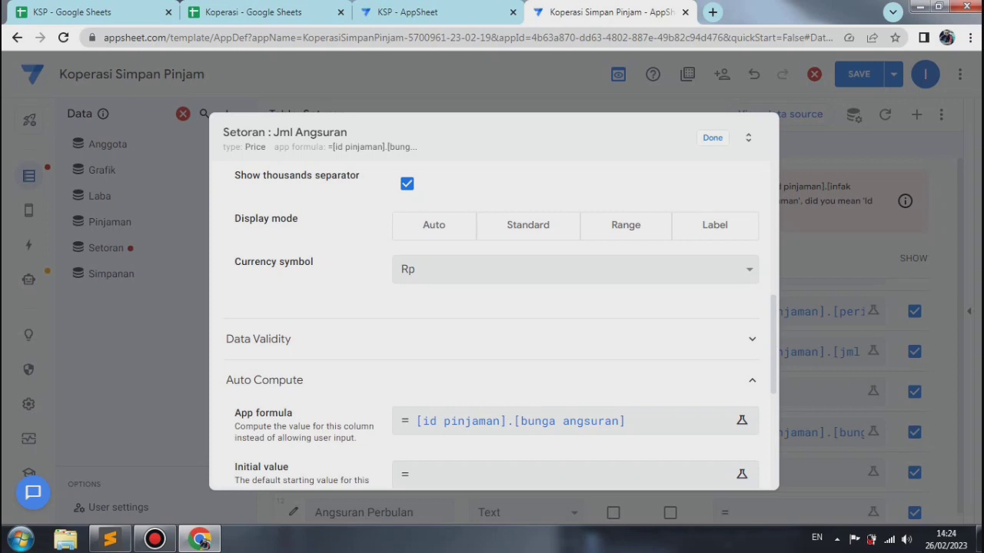
pyautogui.click(713, 137)
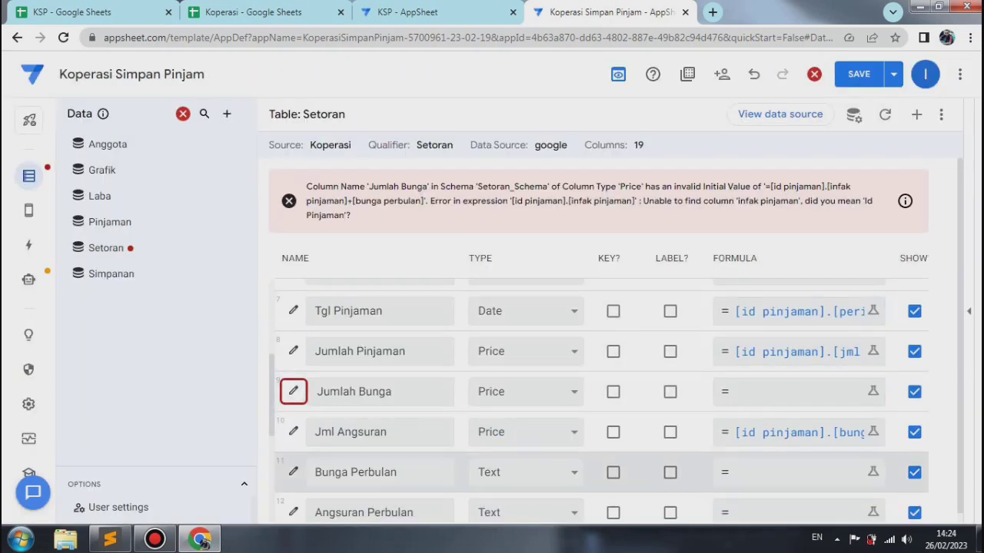
# Step: Change the Bunga Perbulan column of the Setoran table to type Price
pyautogui.click(293, 472)
pyautogui.click(492, 311)
pyautogui.click(446, 216)
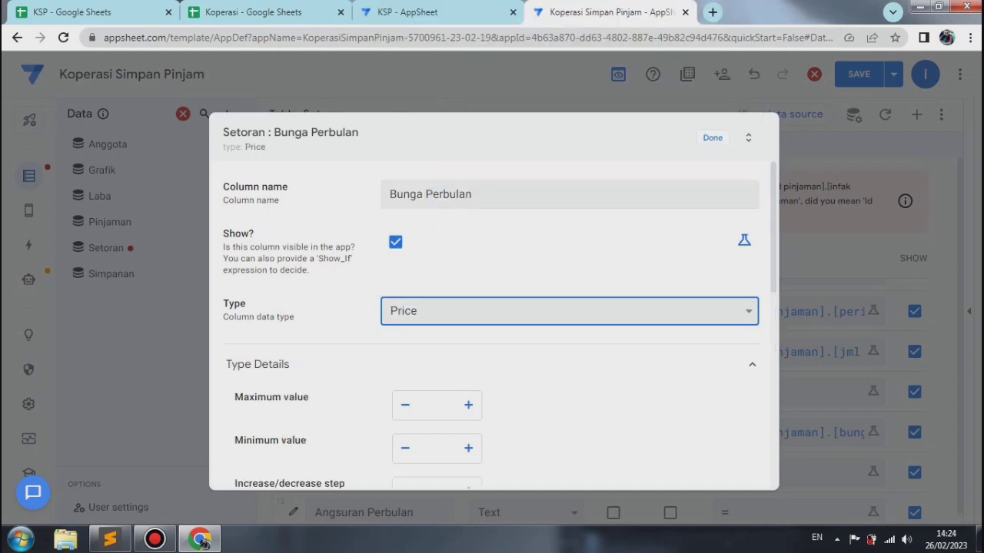
# Step: For Bunga Perbulan, set the currency symbol to Rp, show the thousands separator and use 0 decimal digits
pyautogui.doubleClick(446, 216)
pyautogui.scroll(-6, 446, 216)
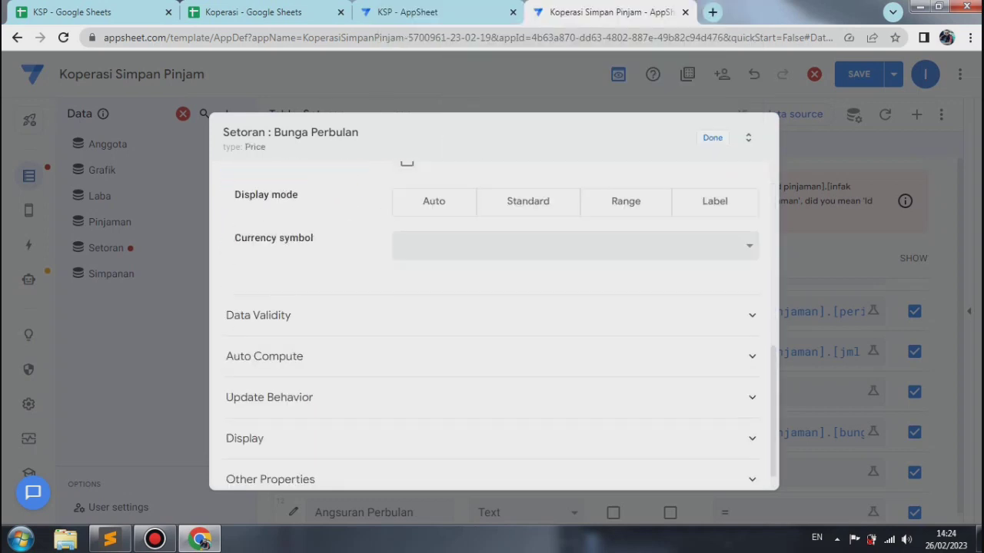
pyautogui.click(530, 246)
pyautogui.write('rp')
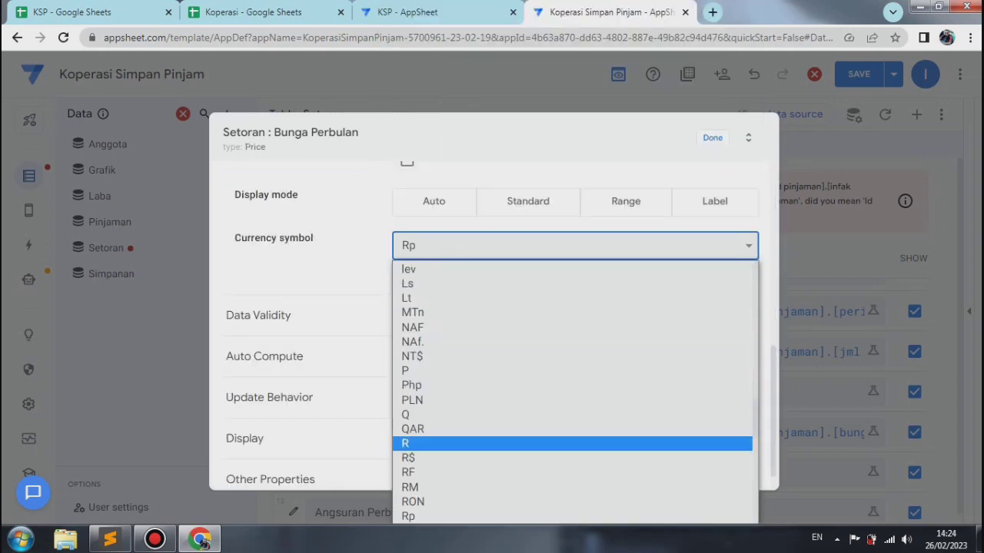
pyautogui.press('Return')
pyautogui.scroll(2, 492, 322)
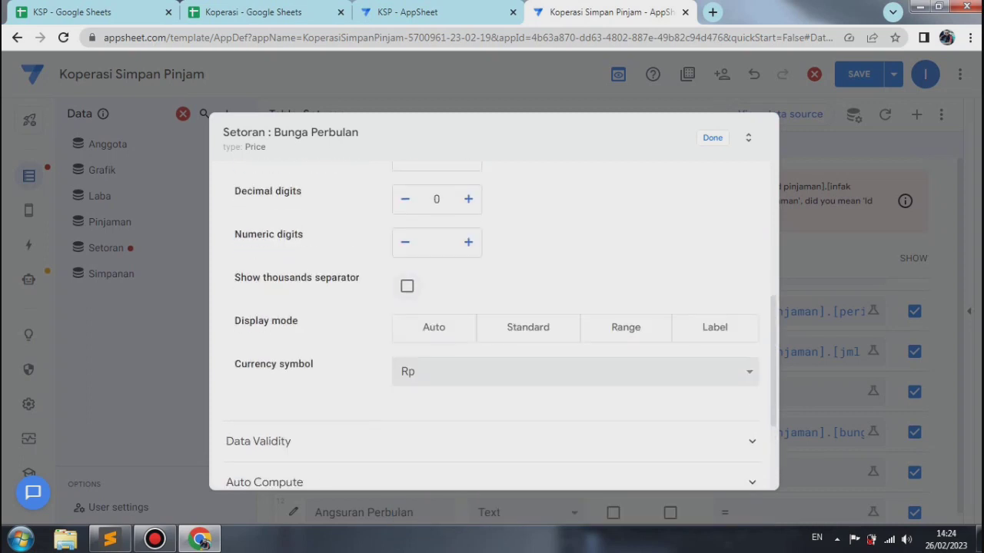
pyautogui.click(407, 286)
pyautogui.click(468, 200)
pyautogui.click(405, 200)
# Step: Set the Bunga Perbulan column's app formula to [id pinjaman].[bunga angsuran]
pyautogui.scroll(-3, 492, 323)
pyautogui.click(461, 328)
pyautogui.click(492, 368)
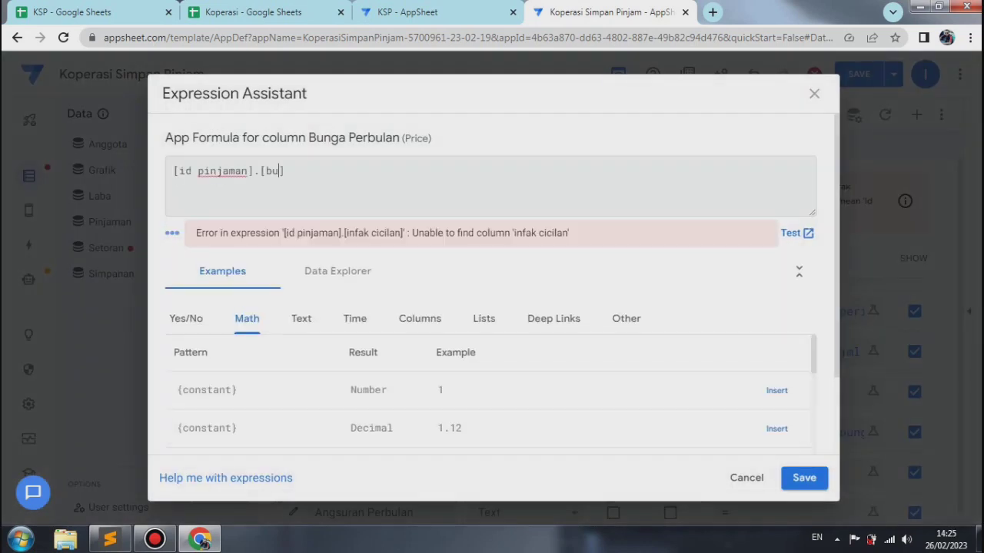
pyautogui.write('nga angsuran')
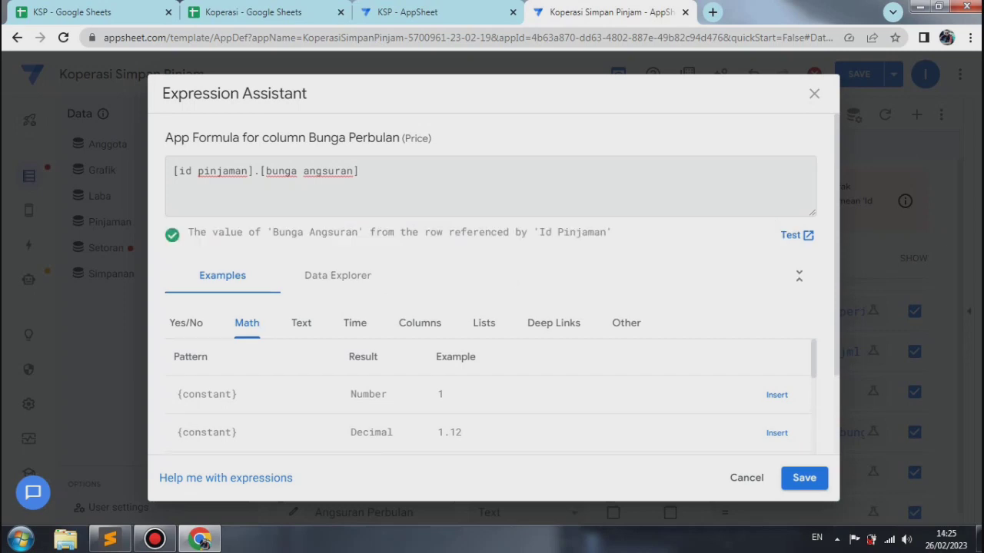
pyautogui.click(804, 477)
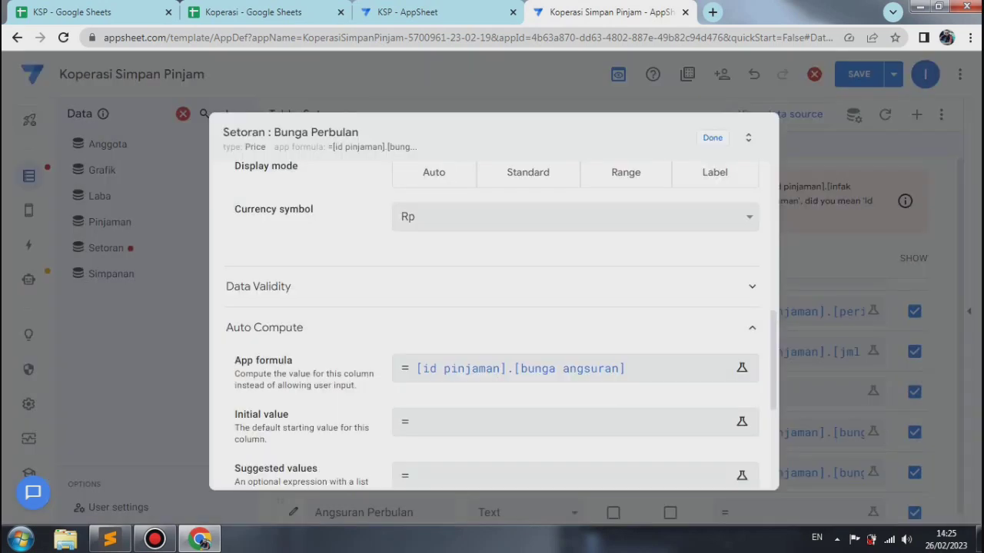
# Step: Finish editing the Bunga Perbulan column and save the app with data verification
pyautogui.click(713, 139)
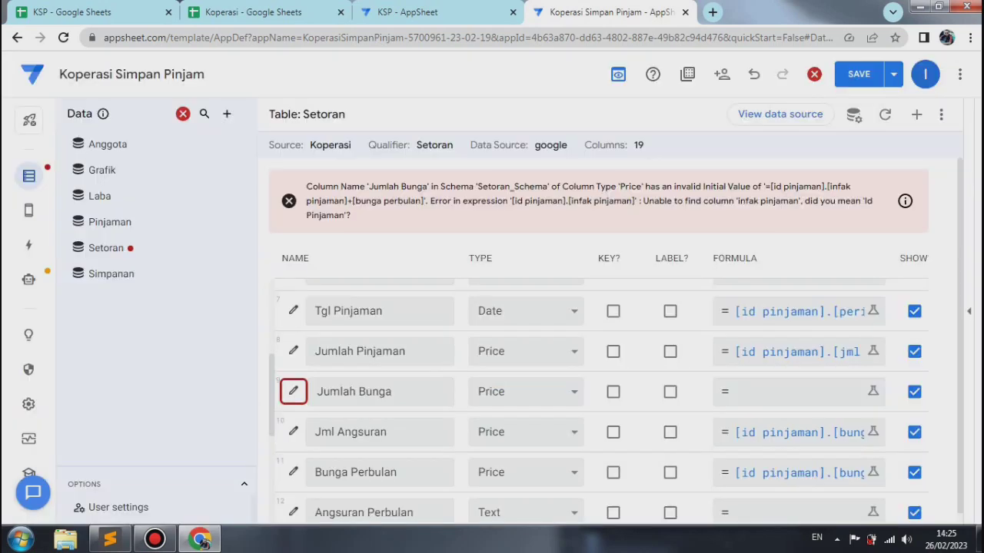
pyautogui.click(893, 74)
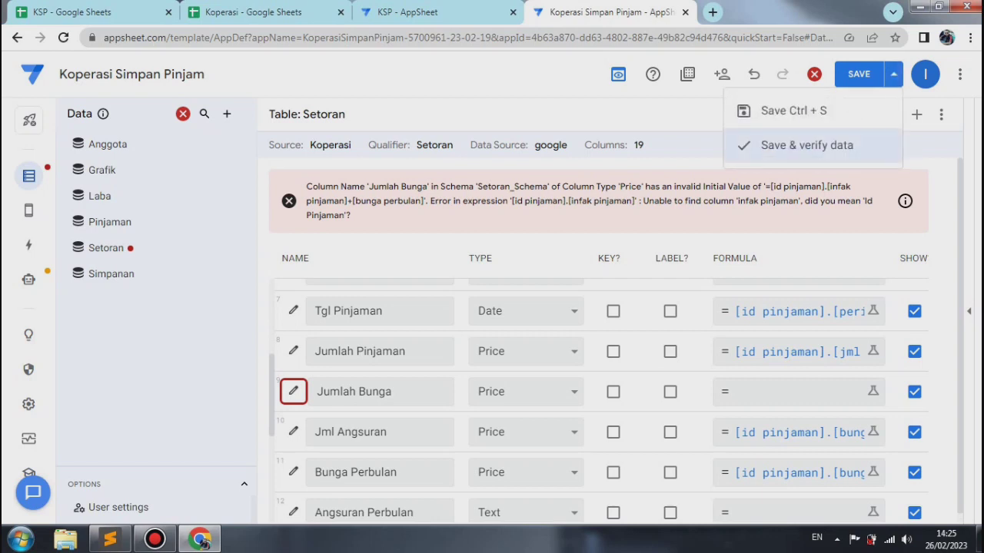
pyautogui.click(803, 143)
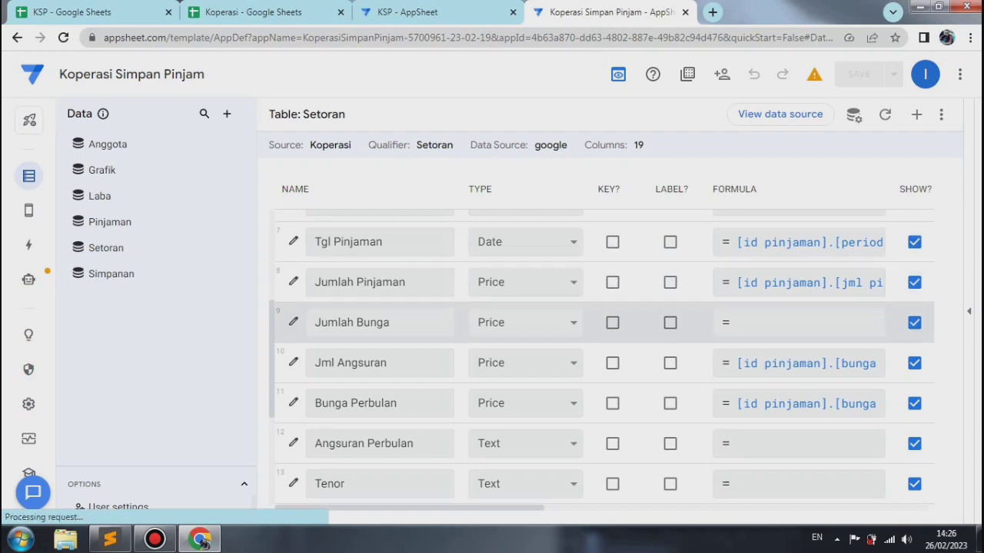
# Step: Review the initial value formula of the Setoran table's Jumlah Bunga column and close the column unchanged
pyautogui.click(292, 322)
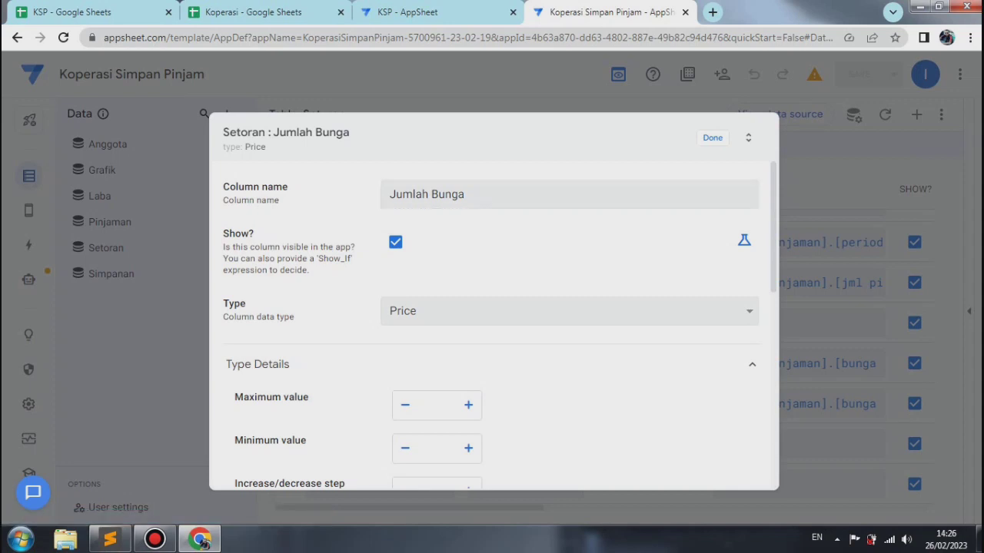
pyautogui.scroll(-4, 492, 323)
pyautogui.scroll(-3, 492, 323)
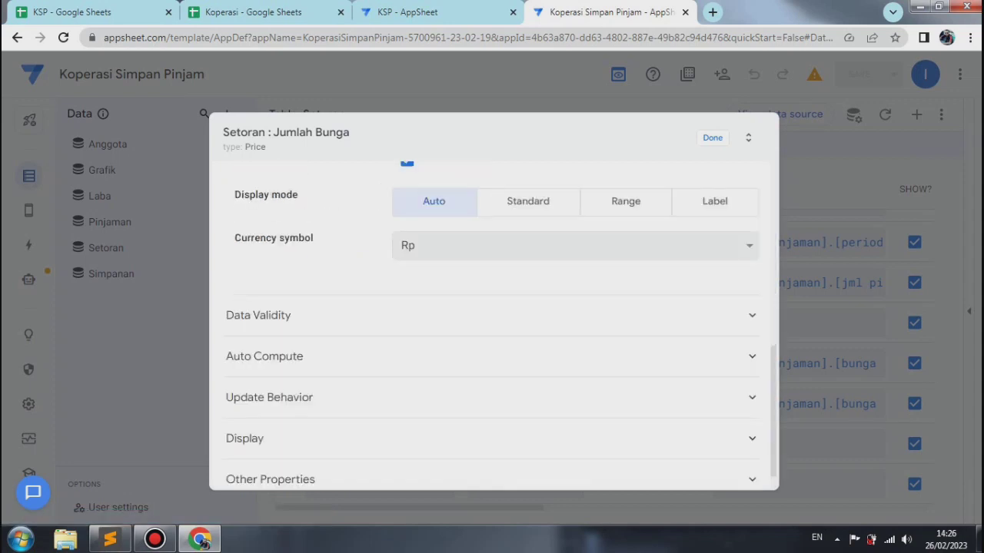
pyautogui.click(264, 356)
pyautogui.click(576, 451)
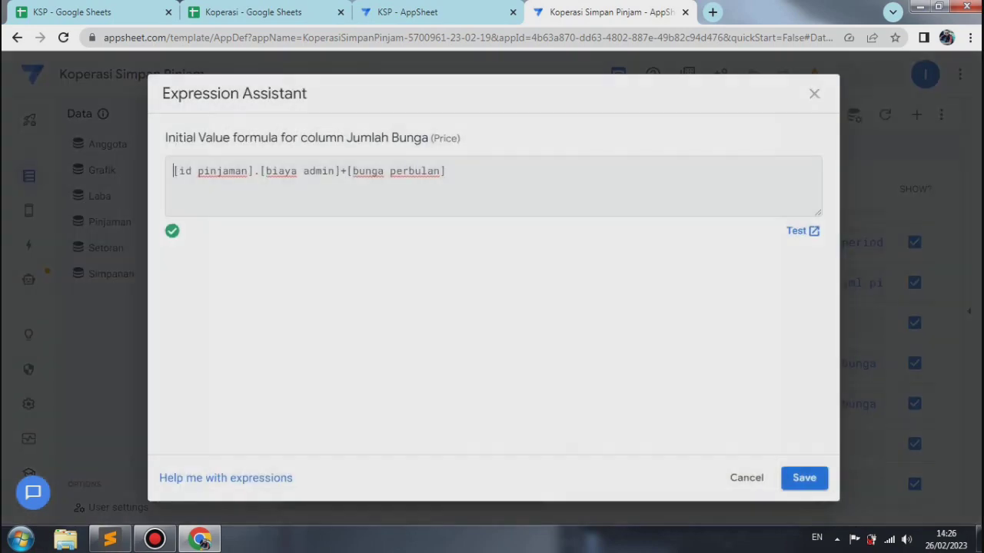
pyautogui.click(814, 94)
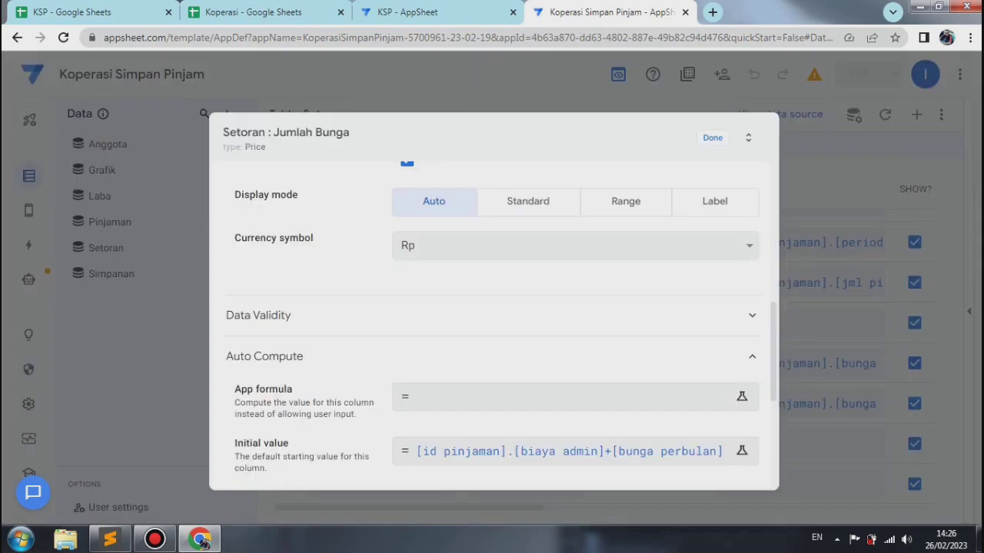
pyautogui.click(713, 139)
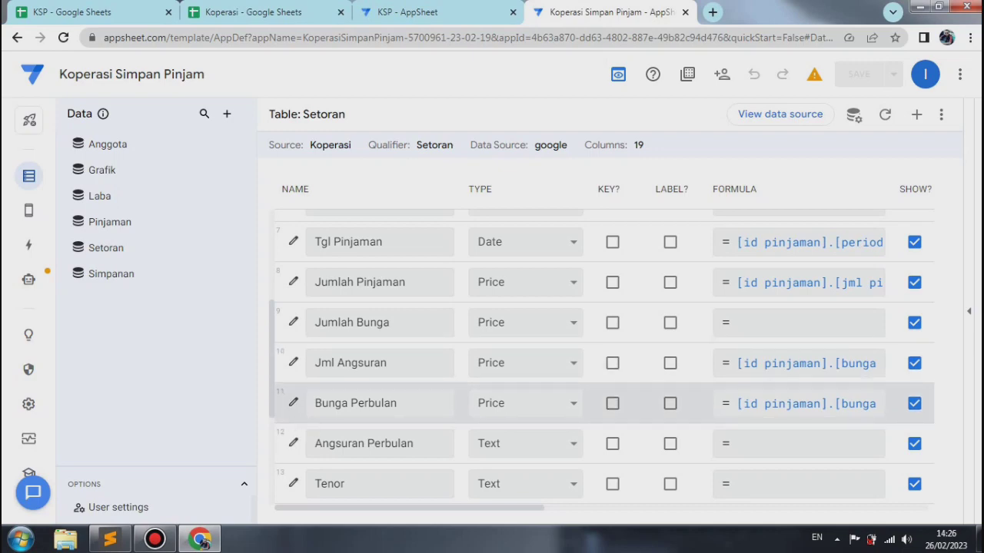
# Step: Check the price format settings of the Bunga Perbulan column and close it without changes
pyautogui.click(293, 402)
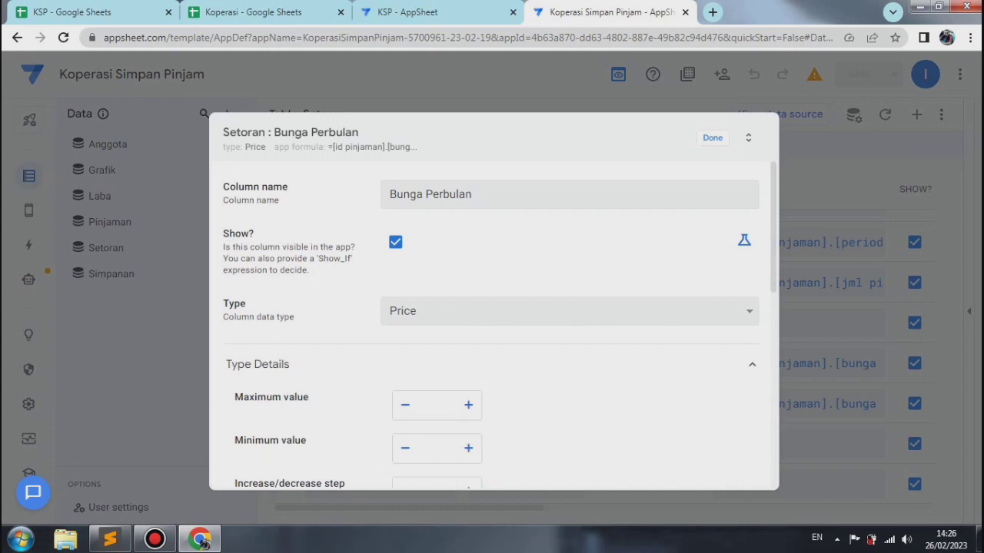
pyautogui.scroll(-4, 492, 323)
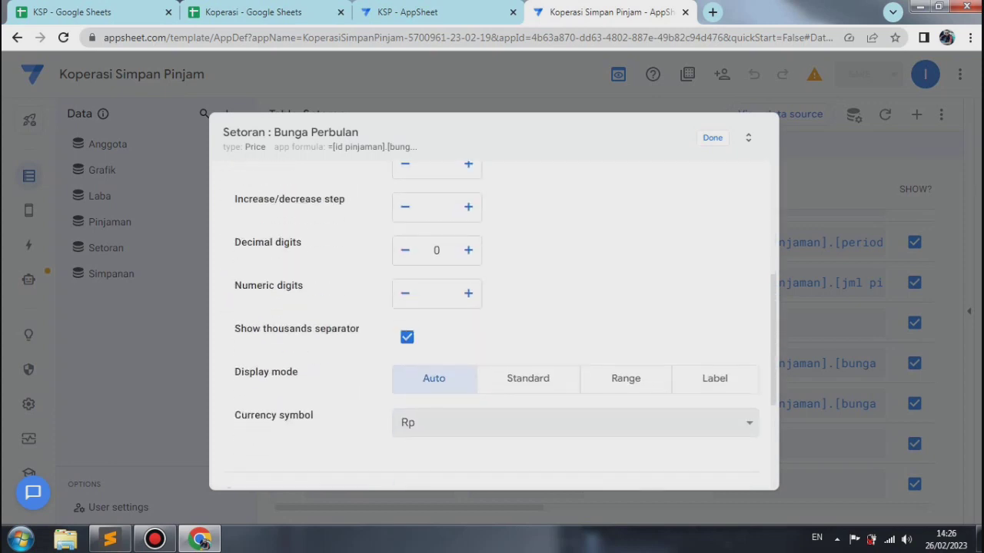
pyautogui.press('Escape')
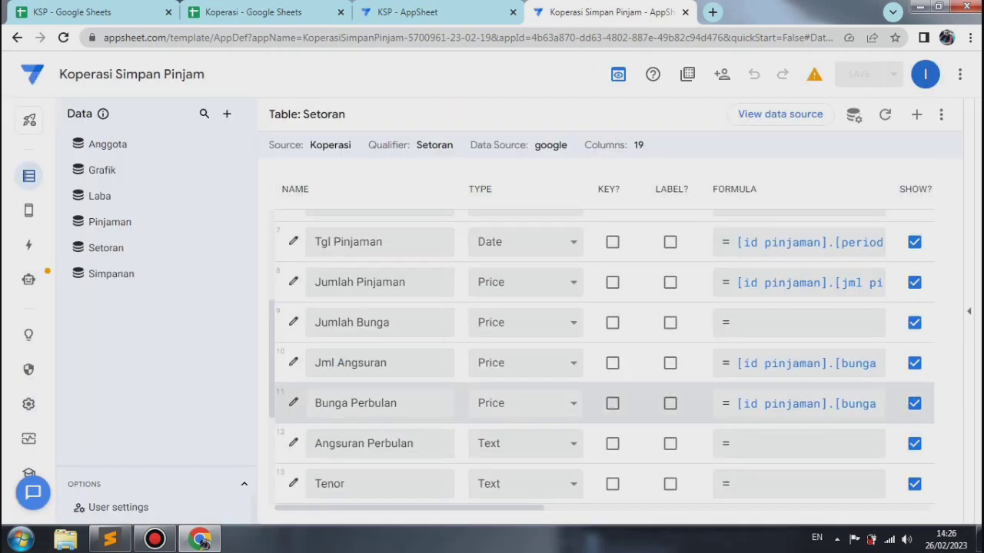
# Step: Change the Angsuran Perbulan column of the Setoran table to type Price
pyautogui.click(293, 442)
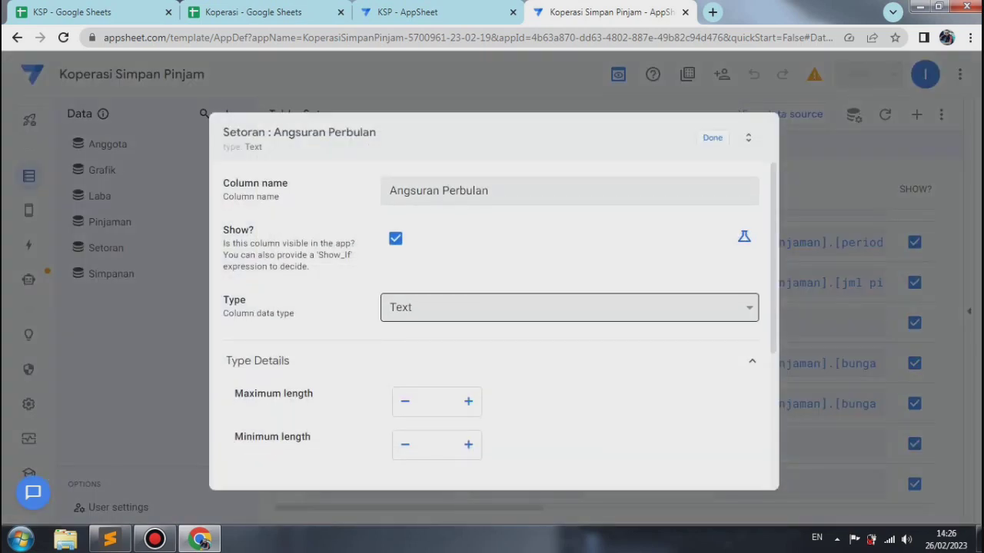
pyautogui.click(569, 310)
pyautogui.press('Up')
pyautogui.press('Up')
pyautogui.press('Up')
pyautogui.press('Down')
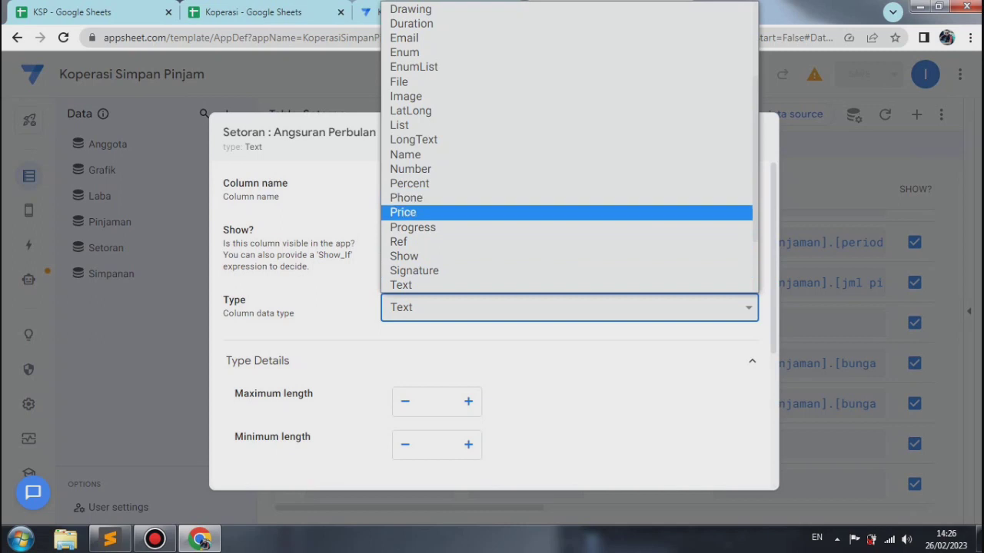
pyautogui.press('Return')
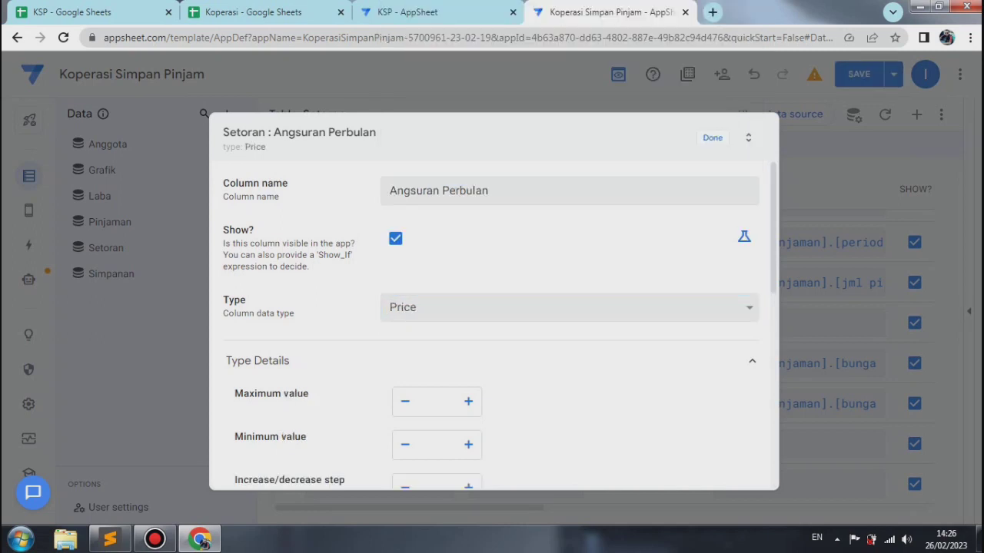
# Step: Set Angsuran Perbulan to 0 decimal digits and show its thousands separator
pyautogui.scroll(-5, 492, 323)
pyautogui.scroll(4, 492, 323)
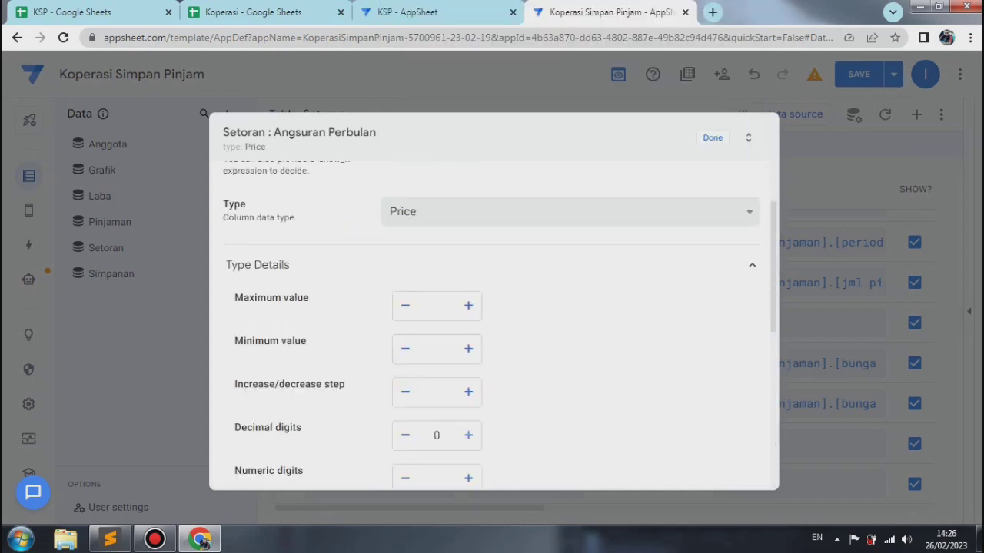
pyautogui.click(468, 435)
pyautogui.click(405, 435)
pyautogui.scroll(-1, 492, 323)
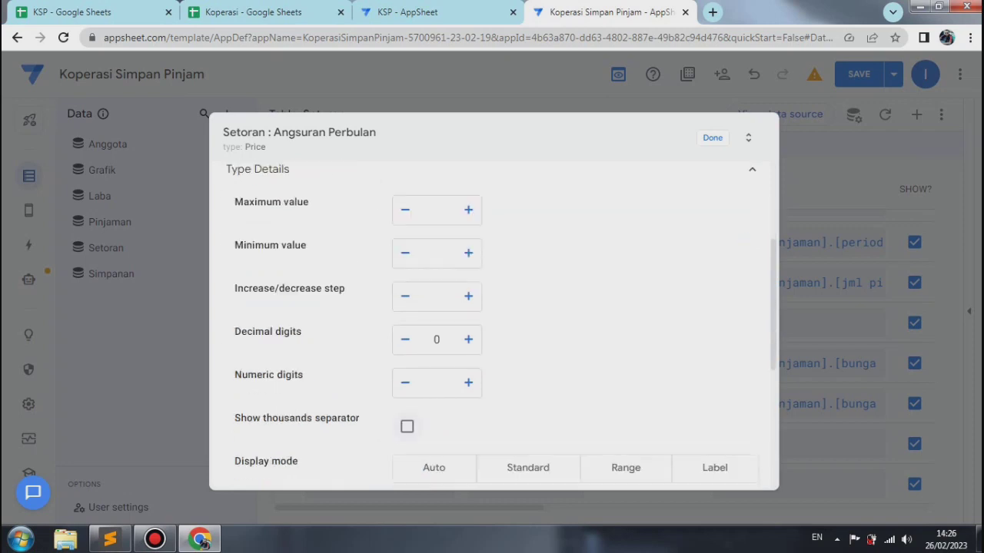
pyautogui.click(407, 426)
pyautogui.scroll(-2, 492, 322)
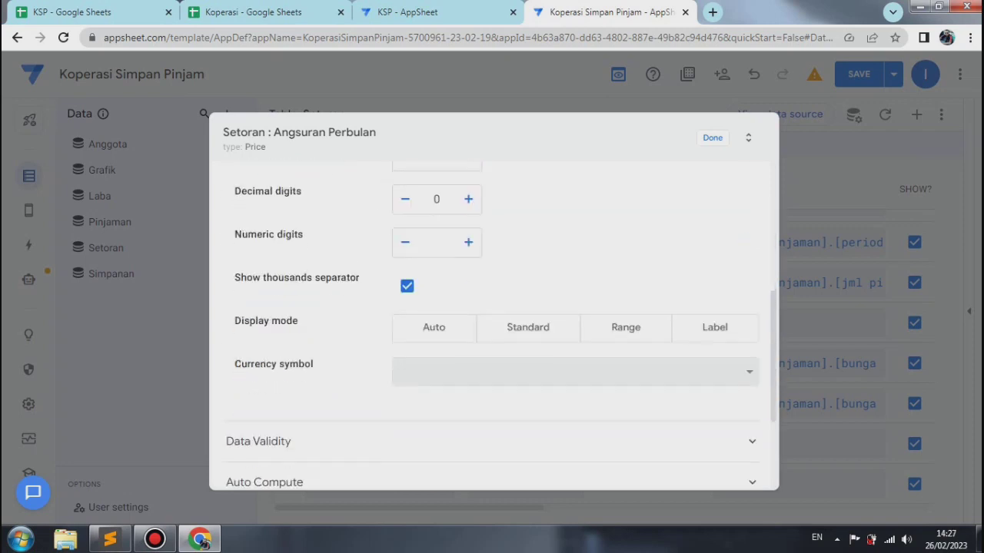
# Step: Set the Angsuran Perbulan currency symbol to Rp, dismissing the Windows color scheme prompt
pyautogui.click(575, 373)
pyautogui.write('R')
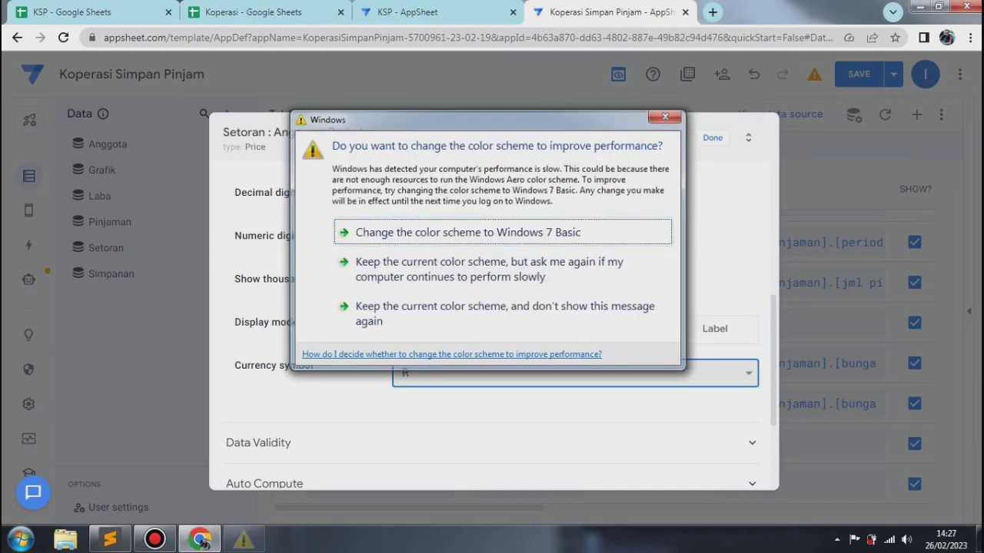
pyautogui.press('Escape')
pyautogui.hotkey('alt', 'Down')
pyautogui.press('p')
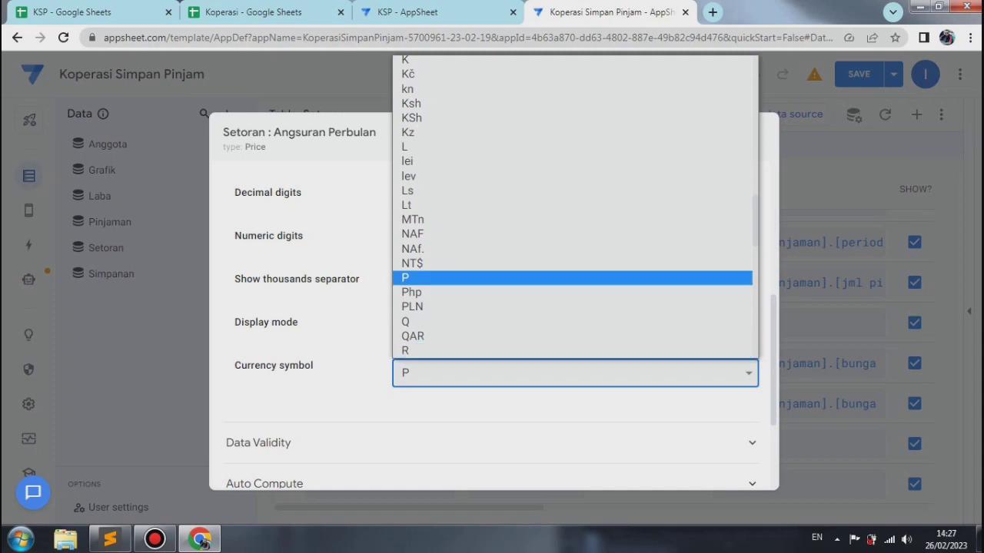
pyautogui.press('r')
pyautogui.press('p')
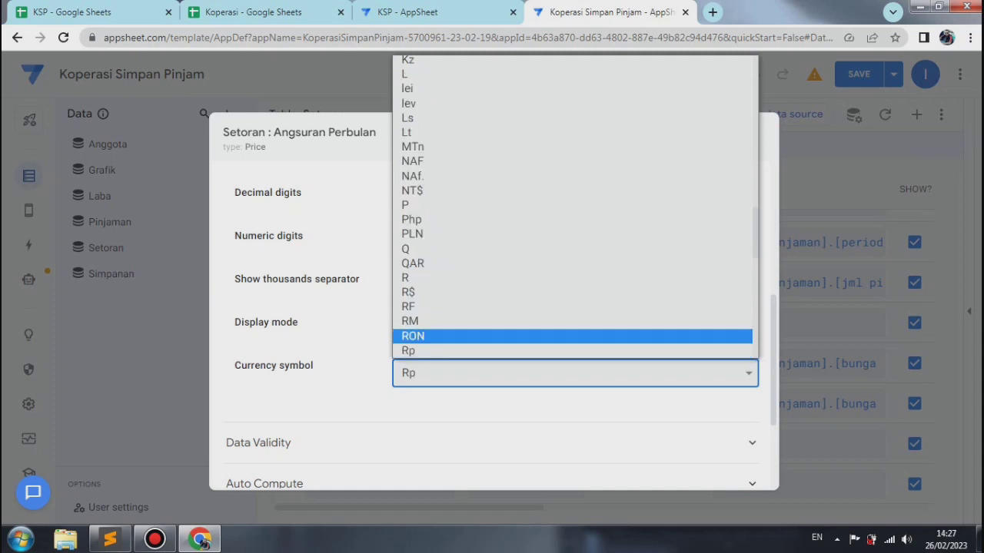
pyautogui.press('Return')
# Step: Open the app formula of the Angsuran Perbulan column and paste [id pinjaman].[cicilan perbulan] into it
pyautogui.press('Tab')
pyautogui.press('Tab')
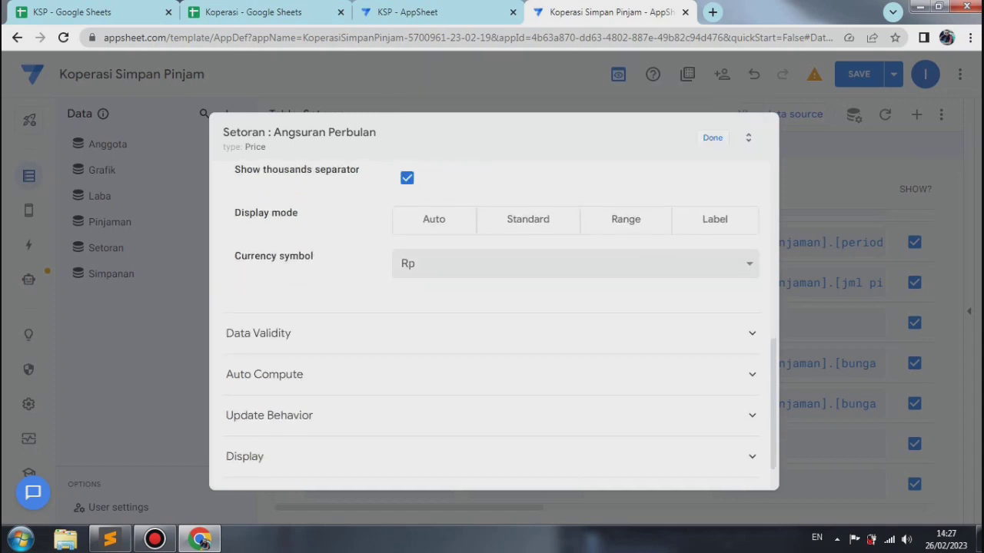
pyautogui.press('Return')
pyautogui.press('Tab')
pyautogui.press('Return')
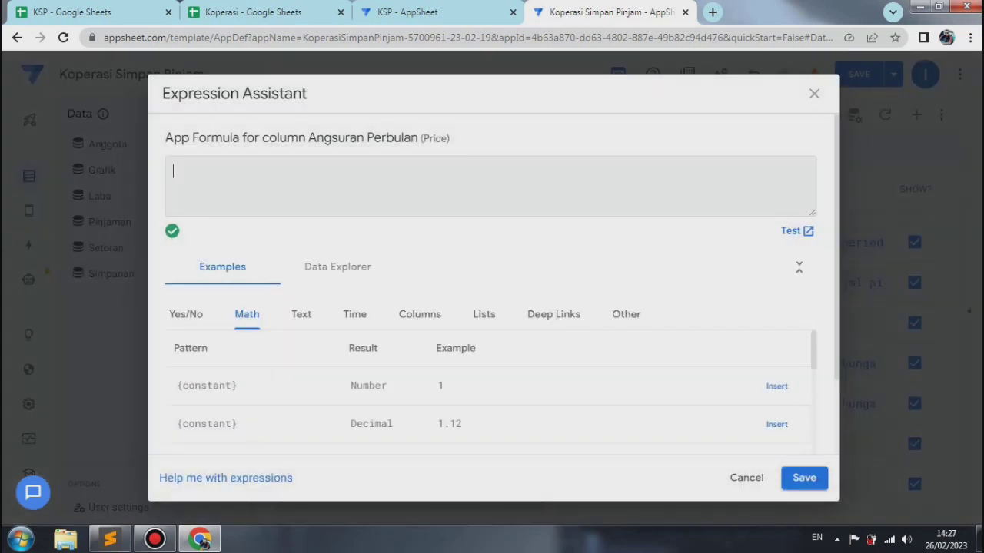
pyautogui.hotkey('shift', 'F10')
pyautogui.press('Down')
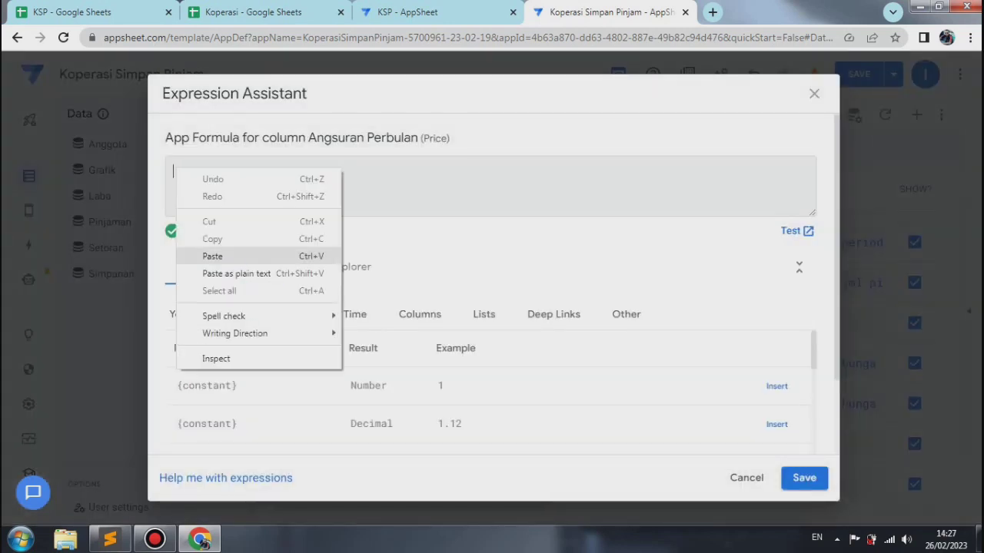
pyautogui.press('Return')
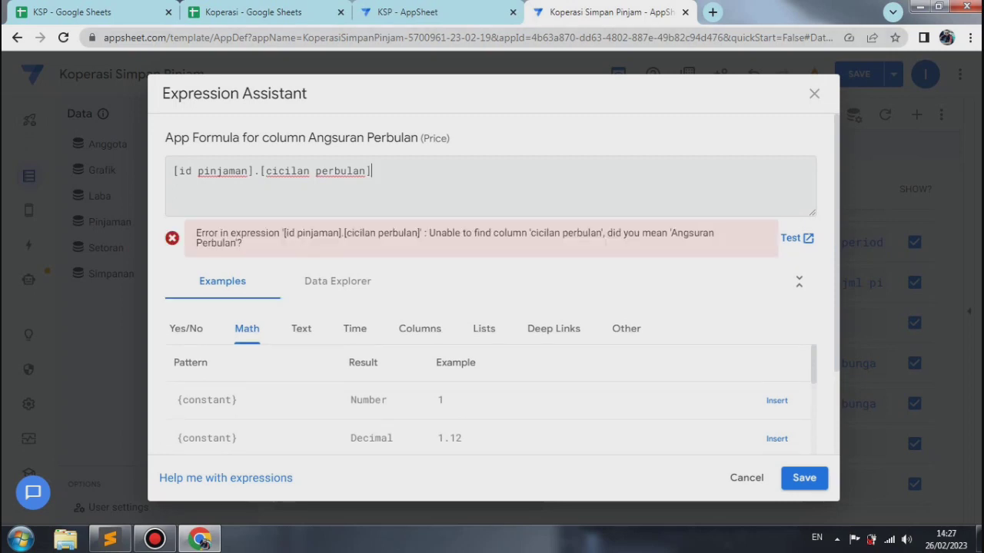
# Step: Switch to the Koperasi spreadsheet to check the monthly instalment column's heading in the Pinjaman sheet, and return to AppSheet
pyautogui.click(253, 11)
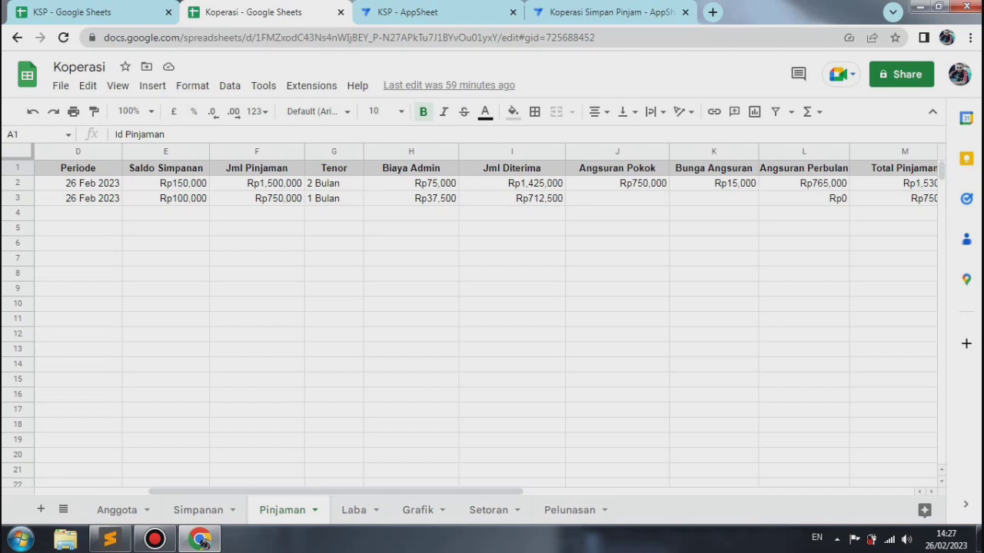
pyautogui.click(803, 167)
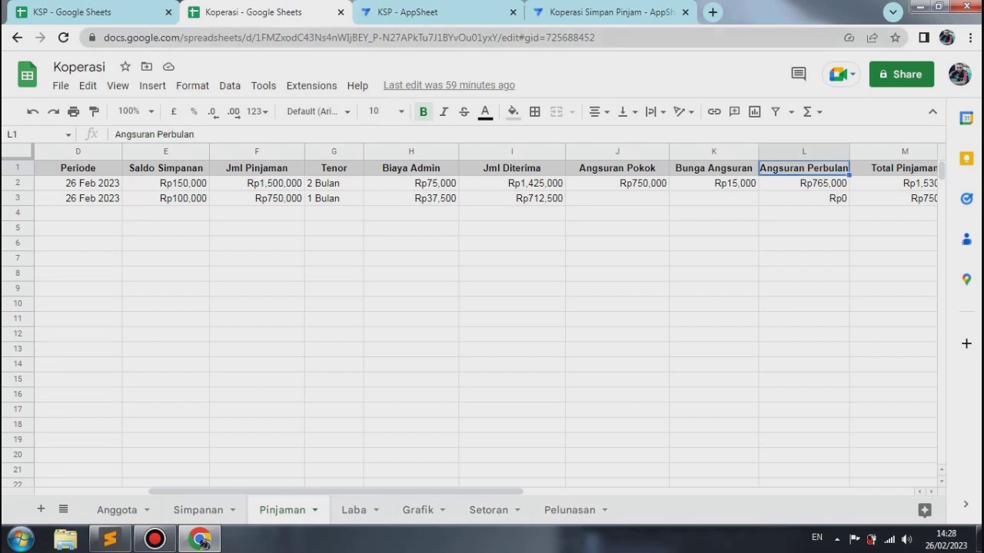
pyautogui.click(608, 11)
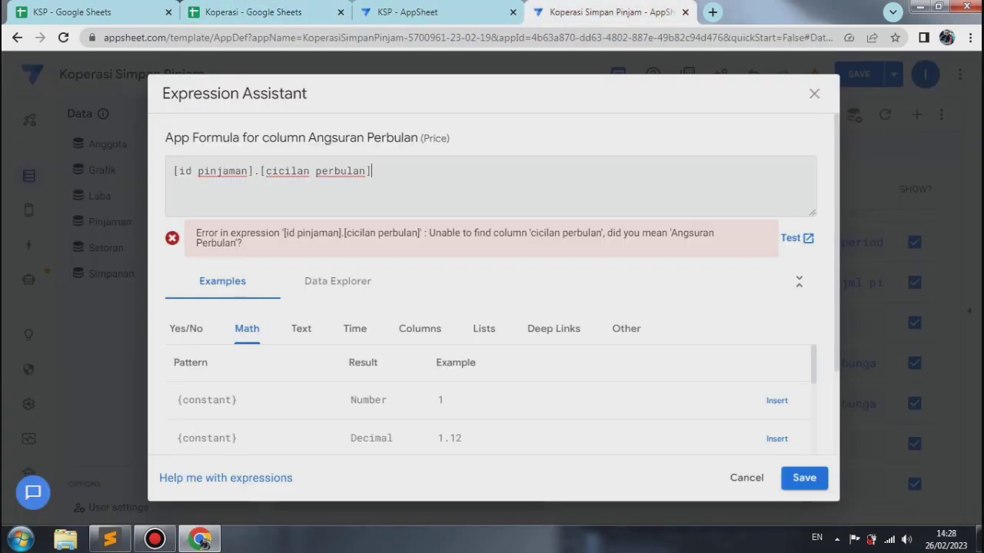
# Step: Correct the Angsuran Perbulan app formula to [id pinjaman].[angsuran perbulan], save it and close the column's settings
pyautogui.press('BackSpace')
pyautogui.press('BackSpace')
pyautogui.press('BackSpace')
pyautogui.press('BackSpace')
pyautogui.press('BackSpace')
pyautogui.press('BackSpace')
pyautogui.press('BackSpace')
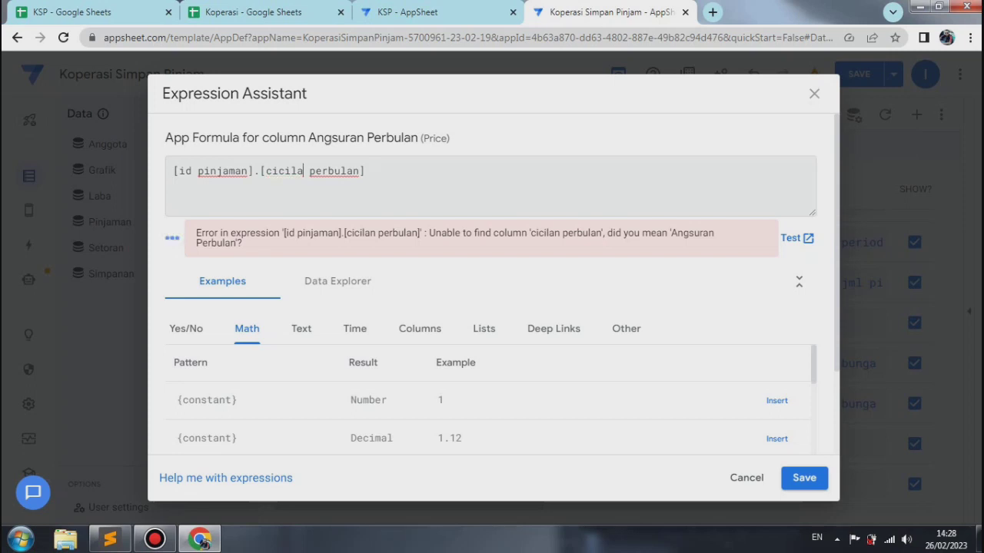
pyautogui.write('angsue')
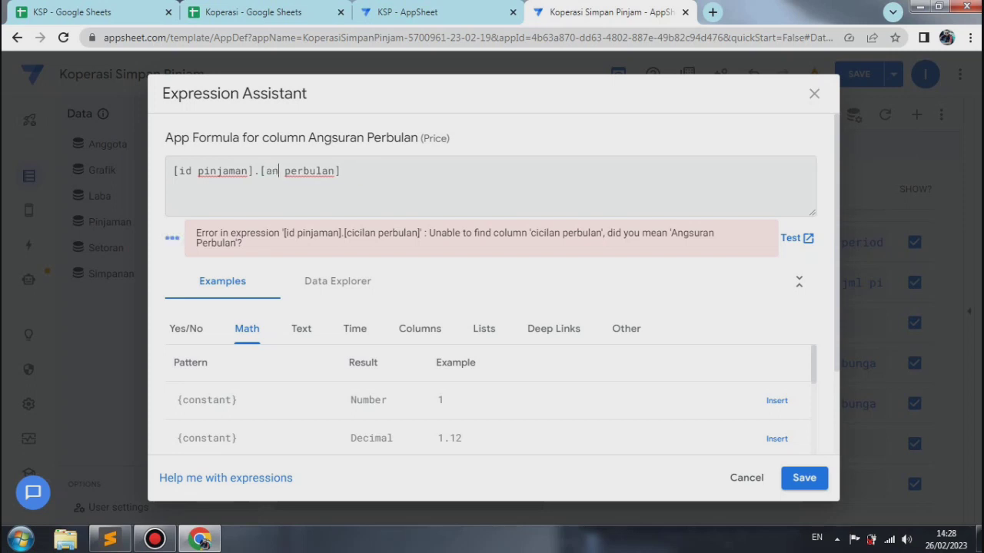
pyautogui.press('BackSpace')
pyautogui.write('ran')
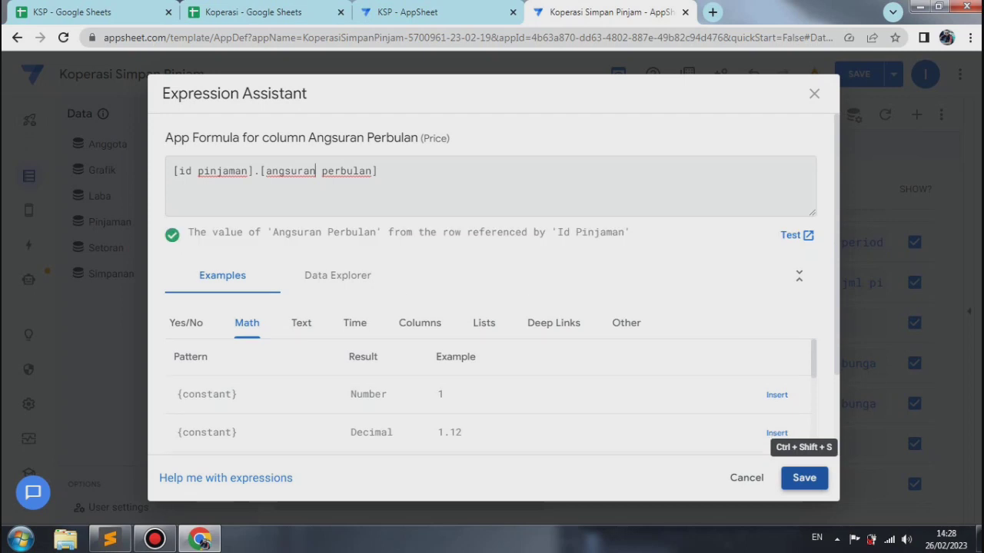
pyautogui.click(804, 477)
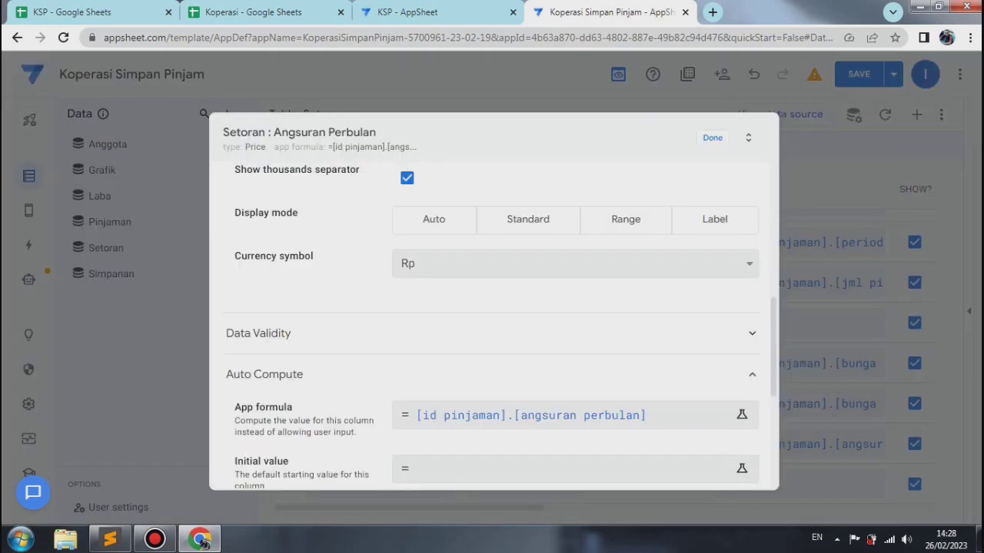
pyautogui.click(712, 138)
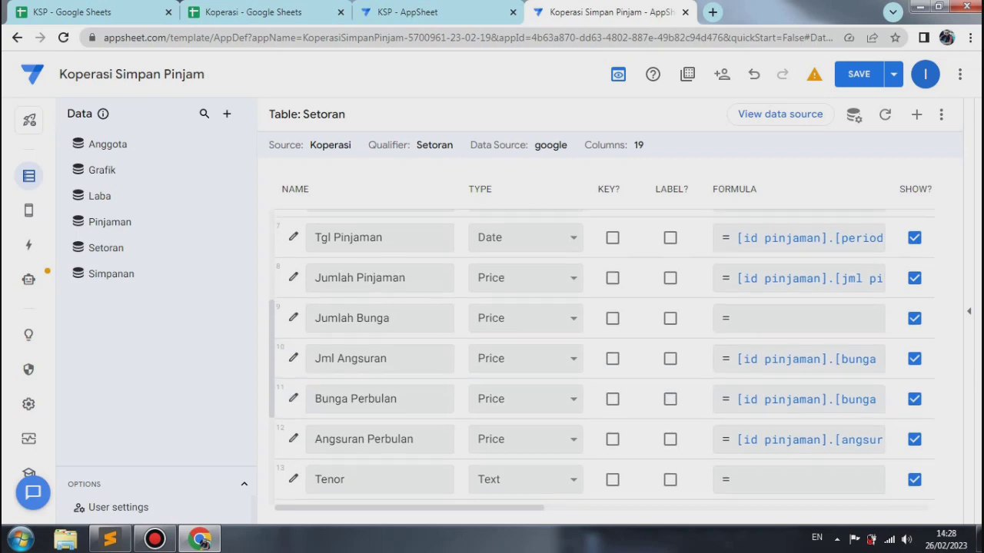
# Step: Open the settings of the Tenor column in the Setoran table and set its type to Number
pyautogui.scroll(-2, 603, 362)
pyautogui.scroll(1, 604, 361)
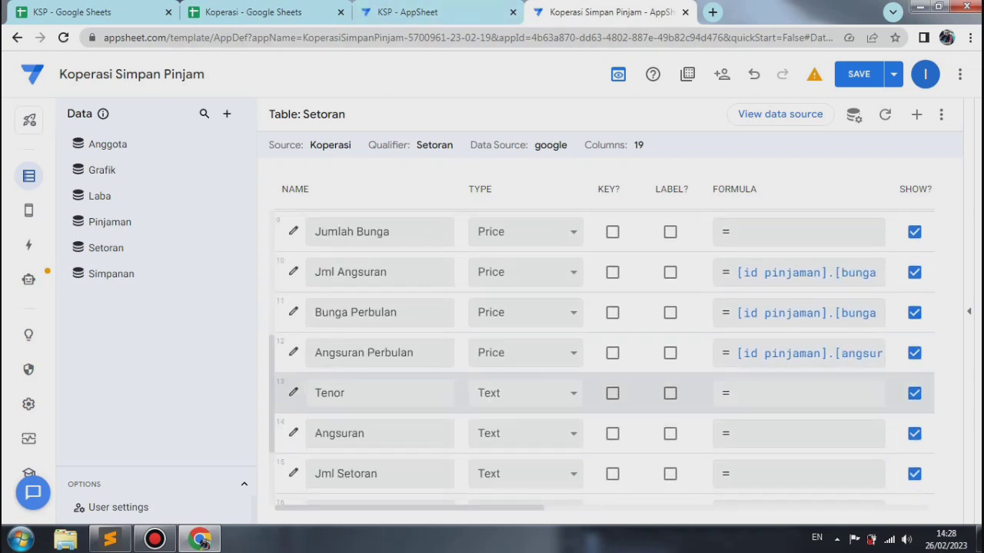
pyautogui.click(293, 392)
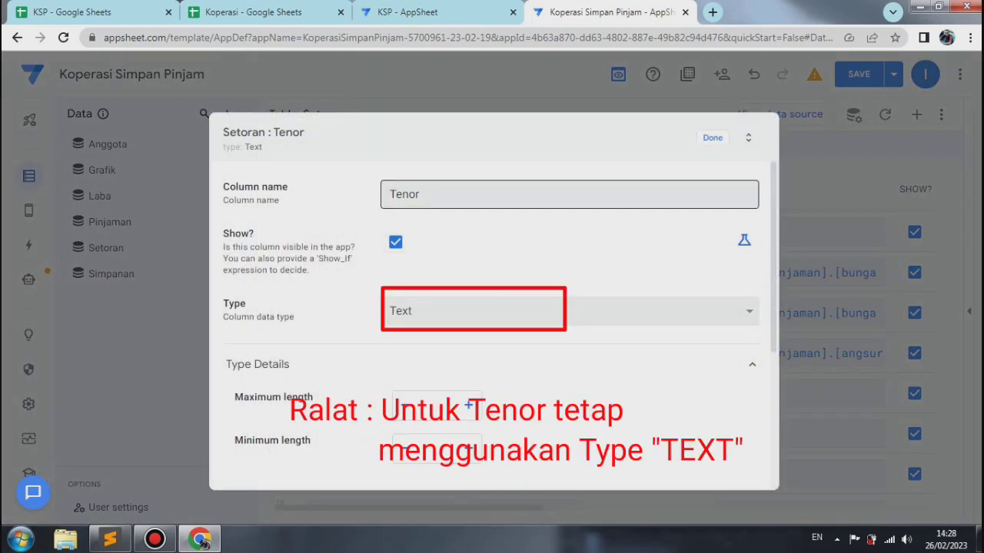
pyautogui.click(569, 311)
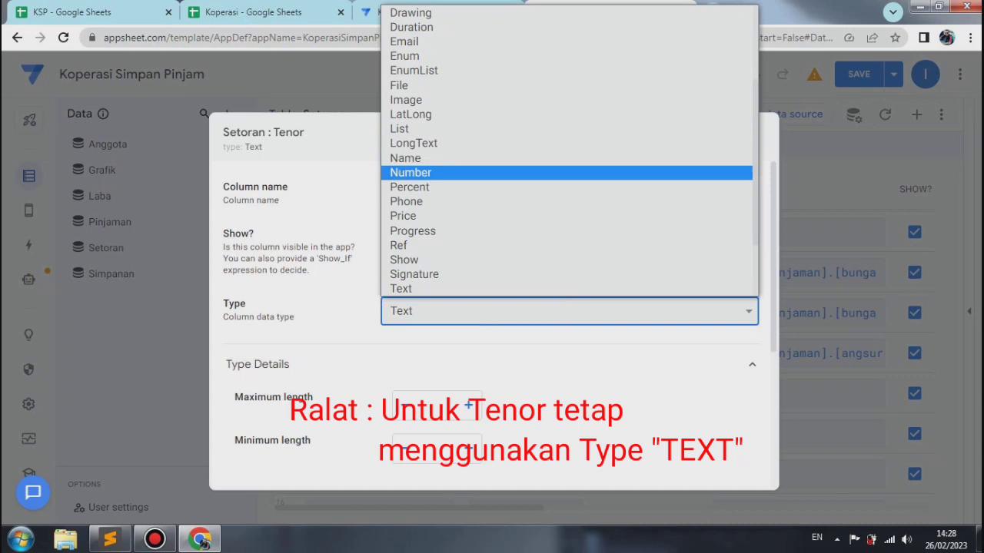
pyautogui.click(410, 173)
# Step: Open the app formula of the Tenor column and paste [id pinjaman].[cicilan perbulan] into it
pyautogui.scroll(-4, 492, 323)
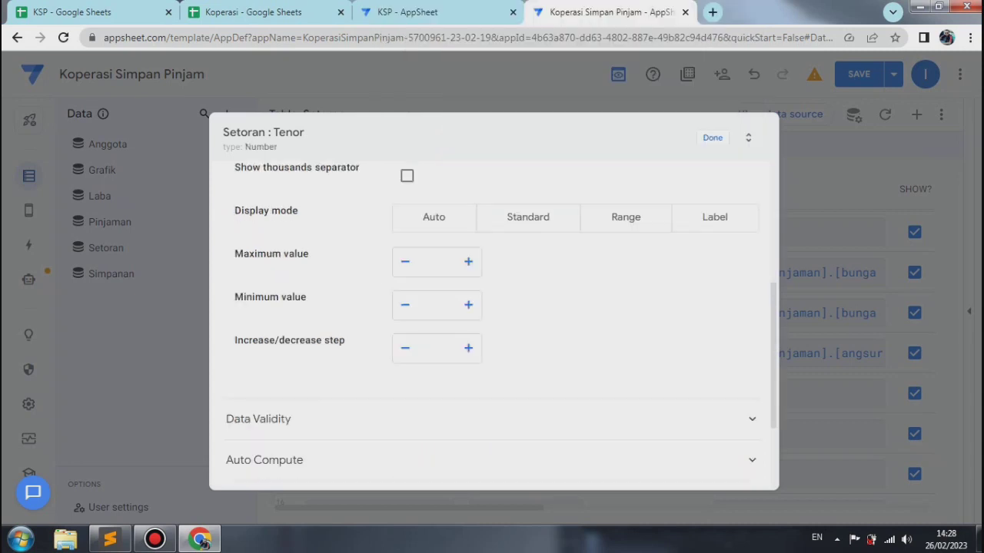
pyautogui.scroll(2, 492, 323)
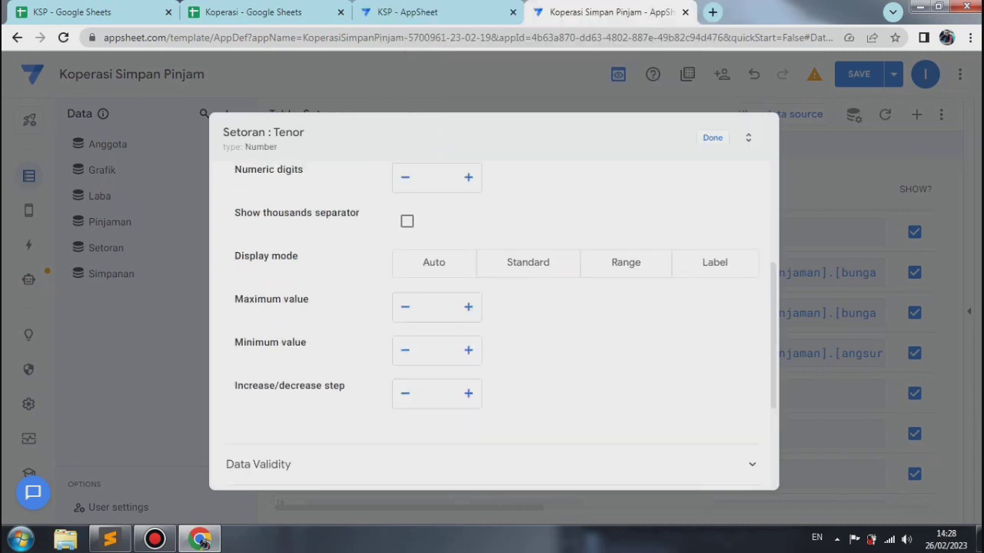
pyautogui.scroll(-4, 492, 323)
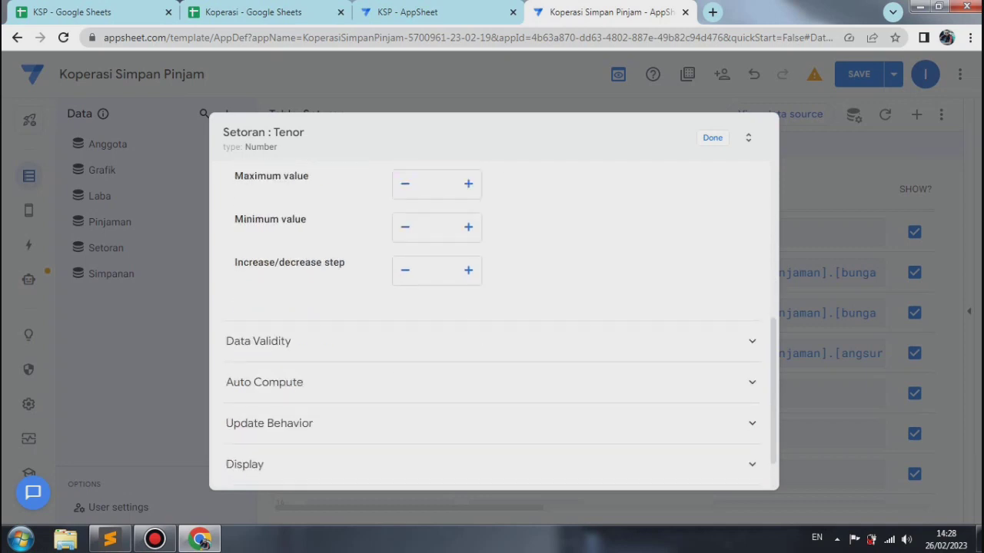
pyautogui.click(491, 382)
pyautogui.click(538, 422)
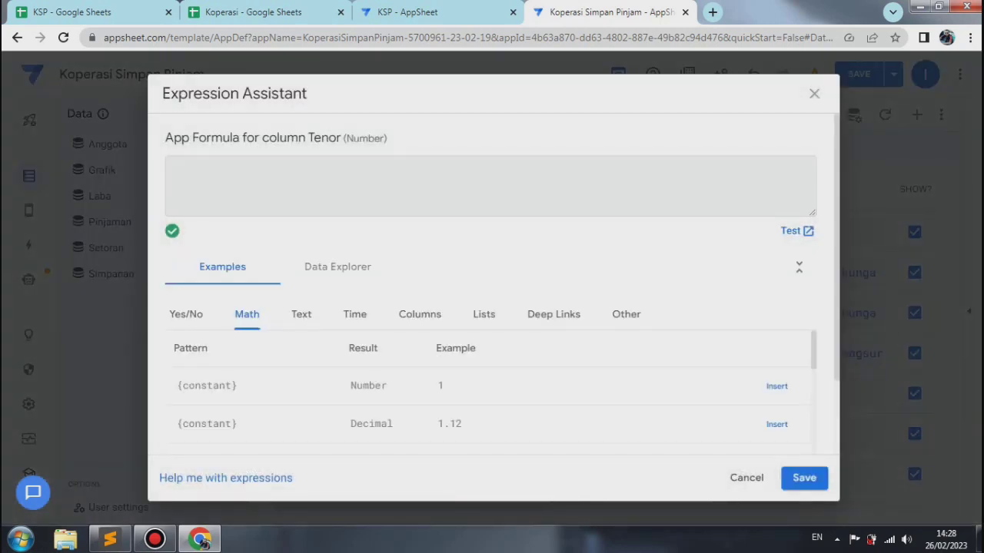
pyautogui.rightClick(186, 176)
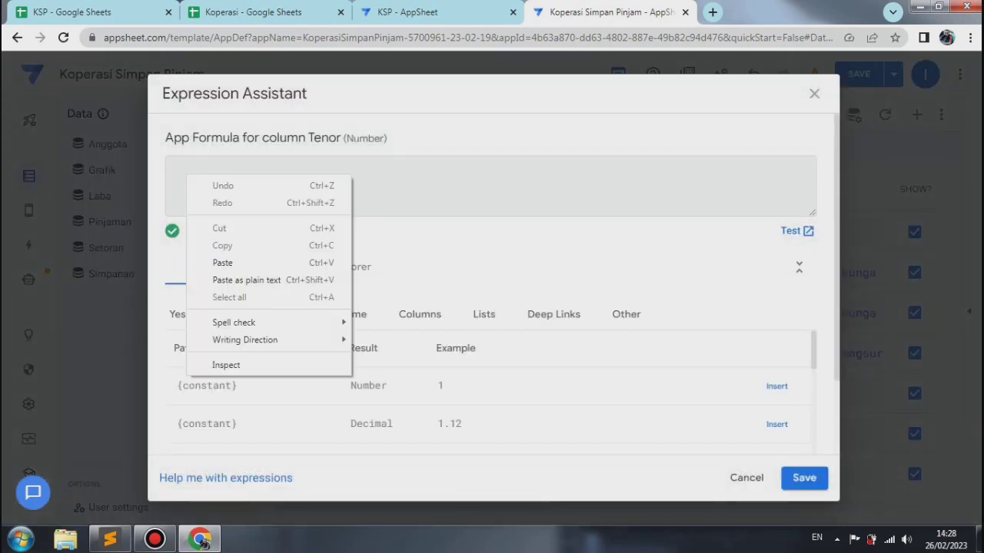
pyautogui.click(219, 261)
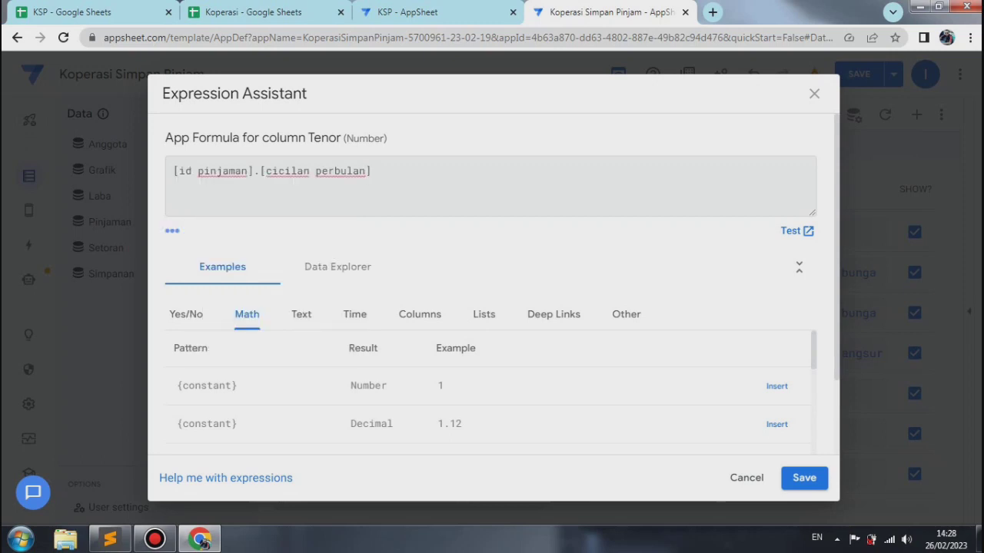
# Step: Change the Tenor app formula to [id pinjaman].[tenor], save it and close the column's settings
pyautogui.press('BackSpace')
pyautogui.press('BackSpace')
pyautogui.press('BackSpace')
pyautogui.press('BackSpace')
pyautogui.press('BackSpace')
pyautogui.press('BackSpace')
pyautogui.press('BackSpace')
pyautogui.press('BackSpace')
pyautogui.press('BackSpace')
pyautogui.press('BackSpace')
pyautogui.press('BackSpace')
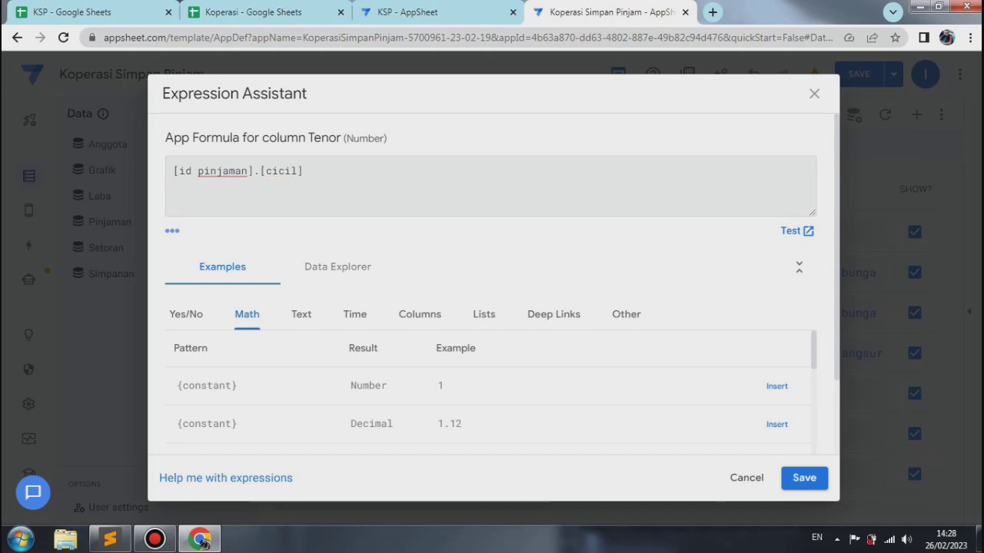
pyautogui.press('BackSpace')
pyautogui.press('BackSpace')
pyautogui.press('BackSpace')
pyautogui.press('BackSpace')
pyautogui.press('BackSpace')
pyautogui.write('tenor')
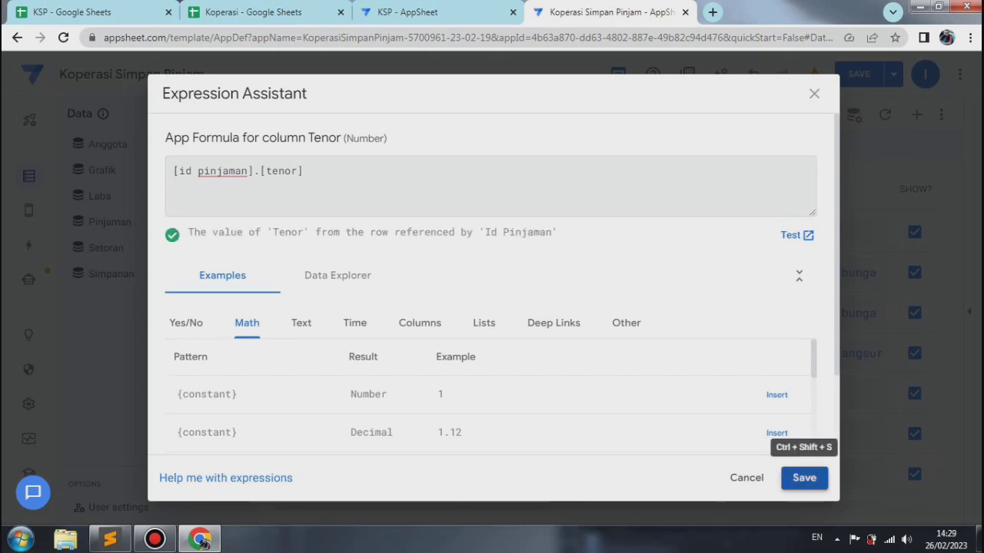
pyautogui.click(804, 478)
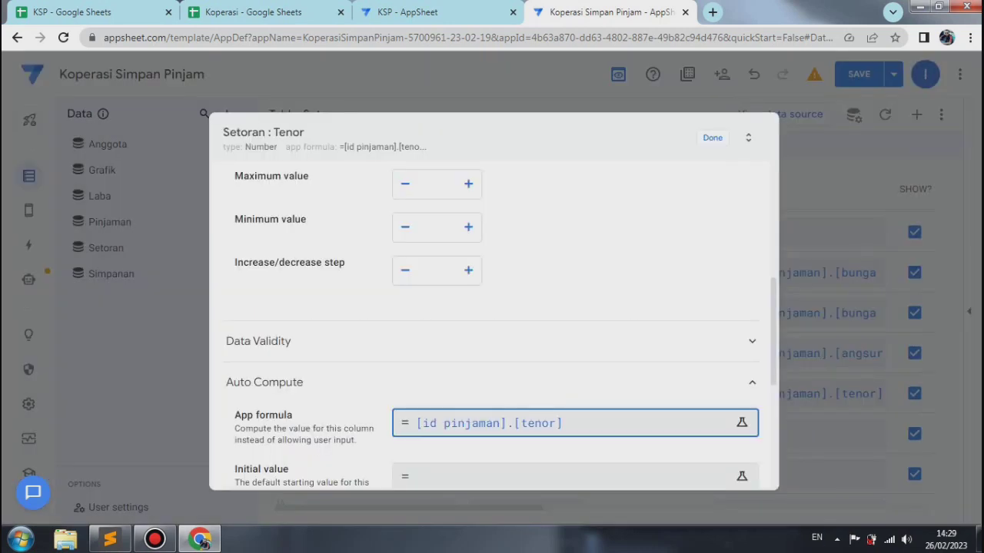
pyautogui.click(712, 138)
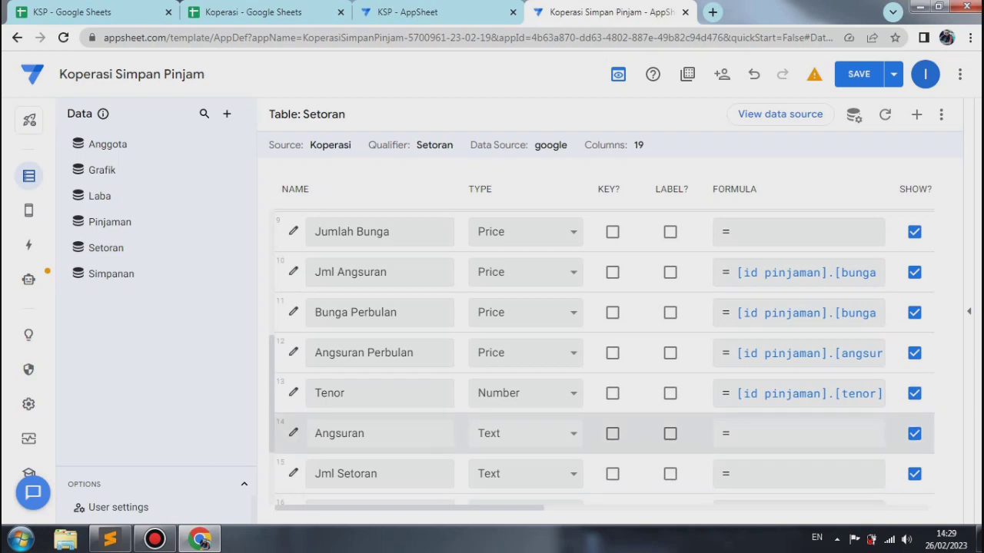
# Step: Open the settings of the Angsuran column, set its type to Price and show its thousands separator
pyautogui.click(293, 432)
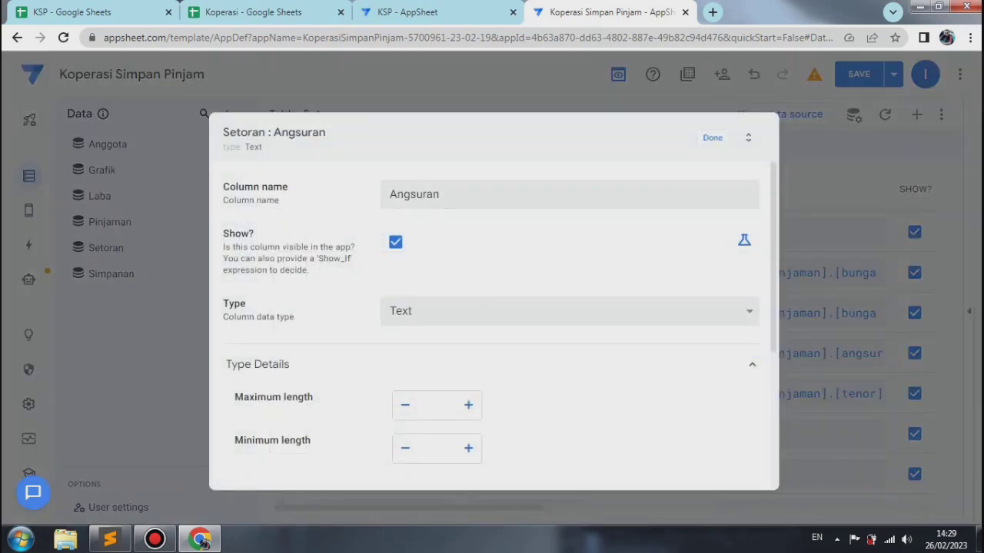
pyautogui.click(568, 311)
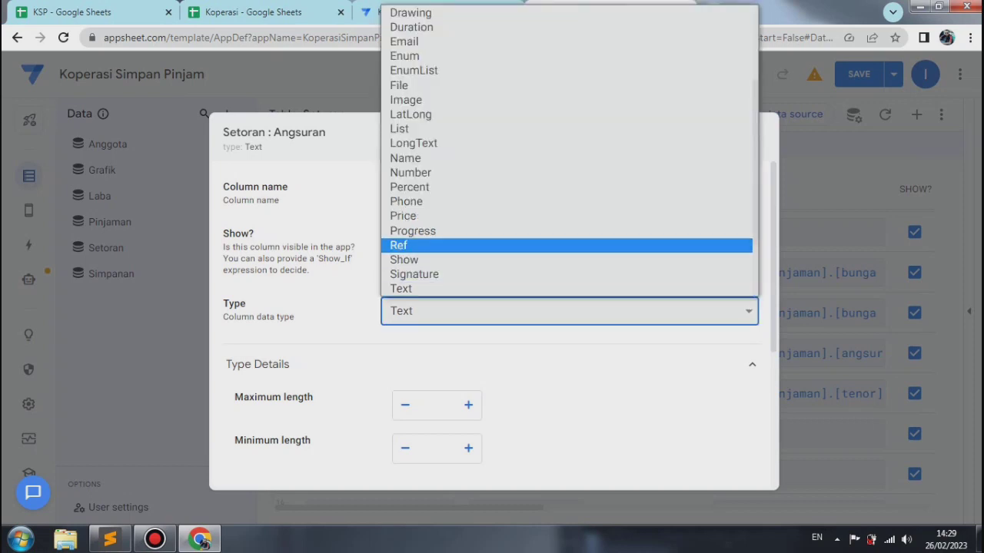
pyautogui.press('Return')
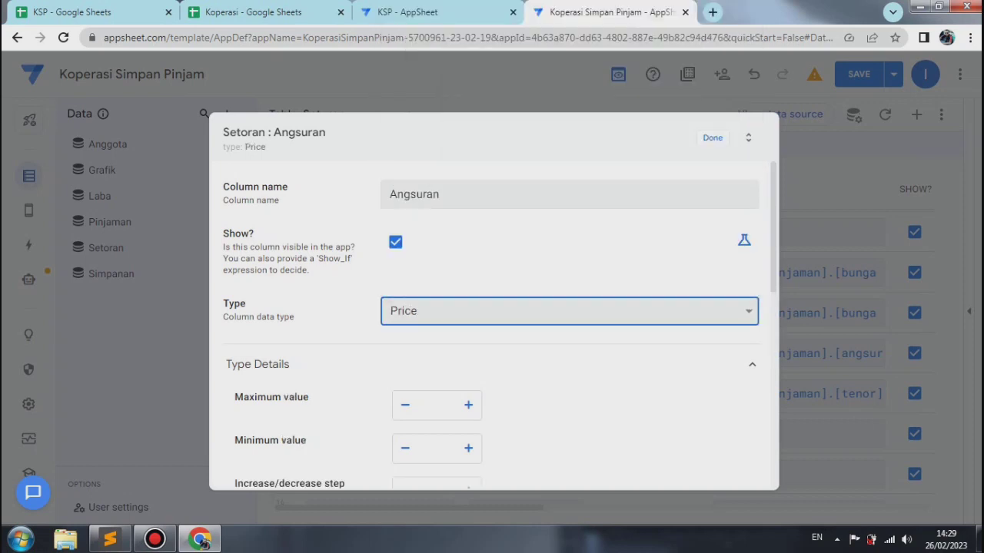
pyautogui.scroll(-2, 492, 323)
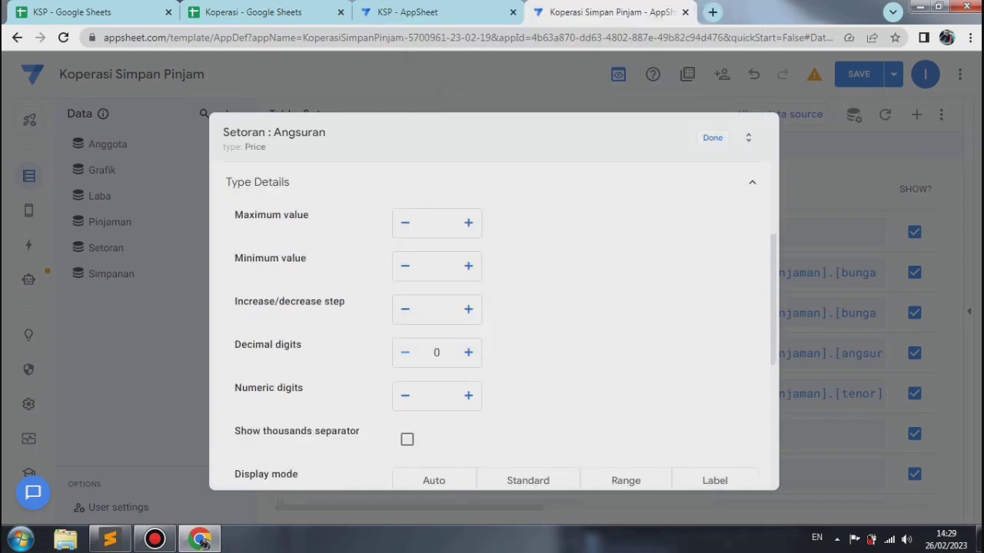
pyautogui.click(407, 439)
# Step: Set the Angsuran column's currency symbol to Rp
pyautogui.scroll(-4, 492, 323)
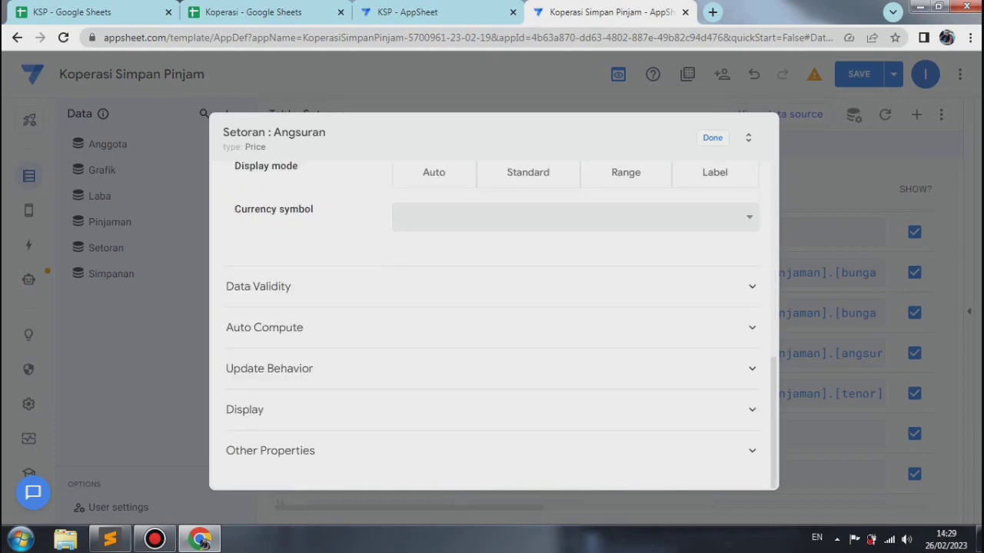
pyautogui.click(523, 217)
pyautogui.write('rp')
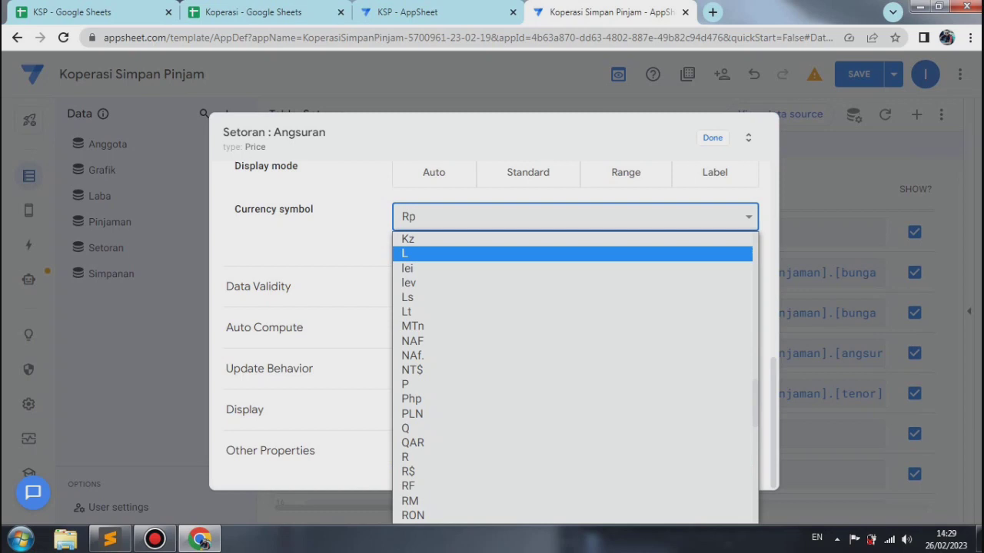
pyautogui.write('rp')
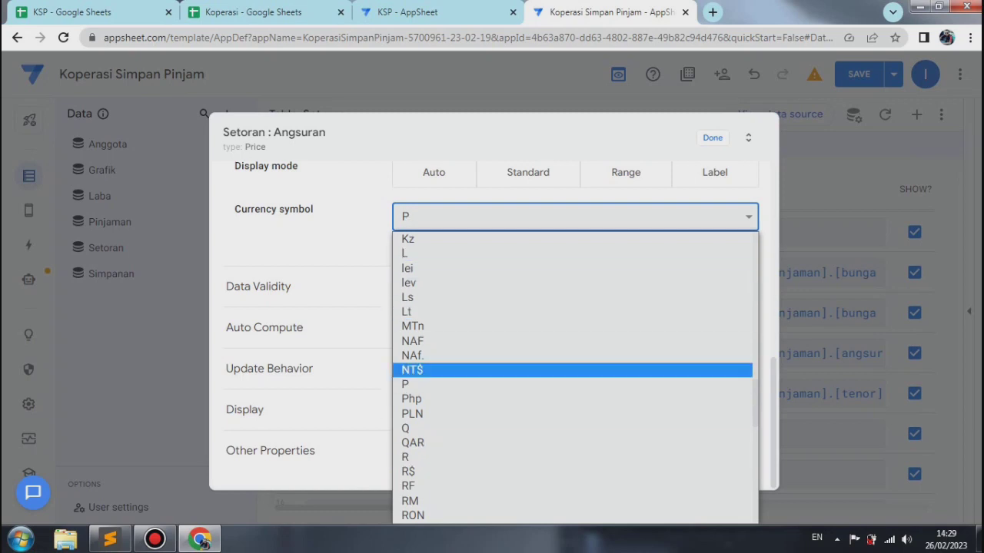
pyautogui.write('u')
pyautogui.click(523, 384)
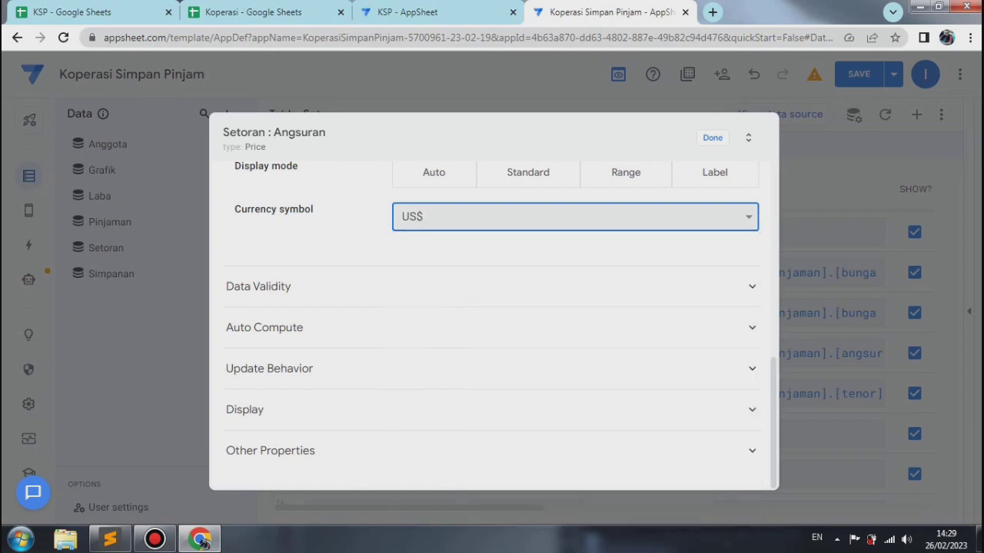
pyautogui.click(492, 328)
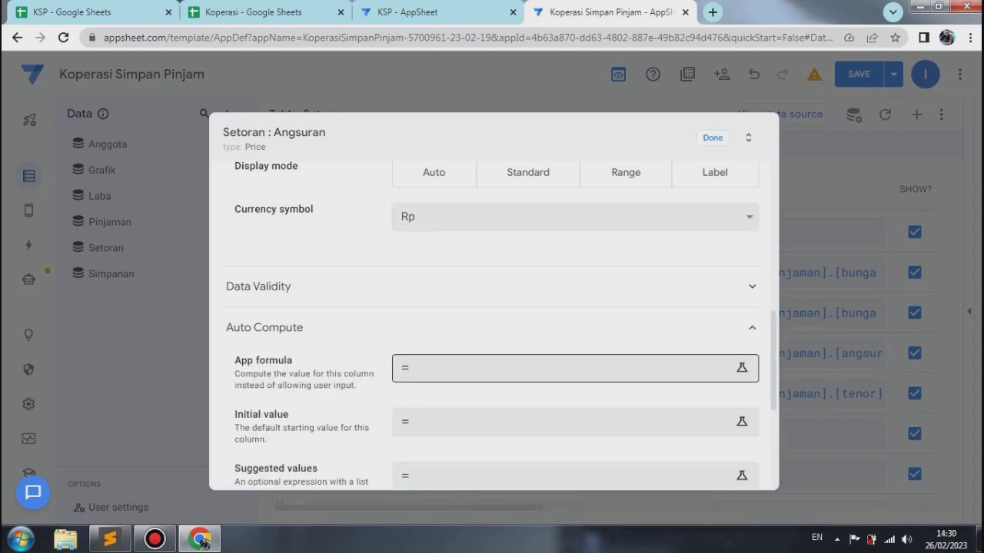
pyautogui.click(565, 368)
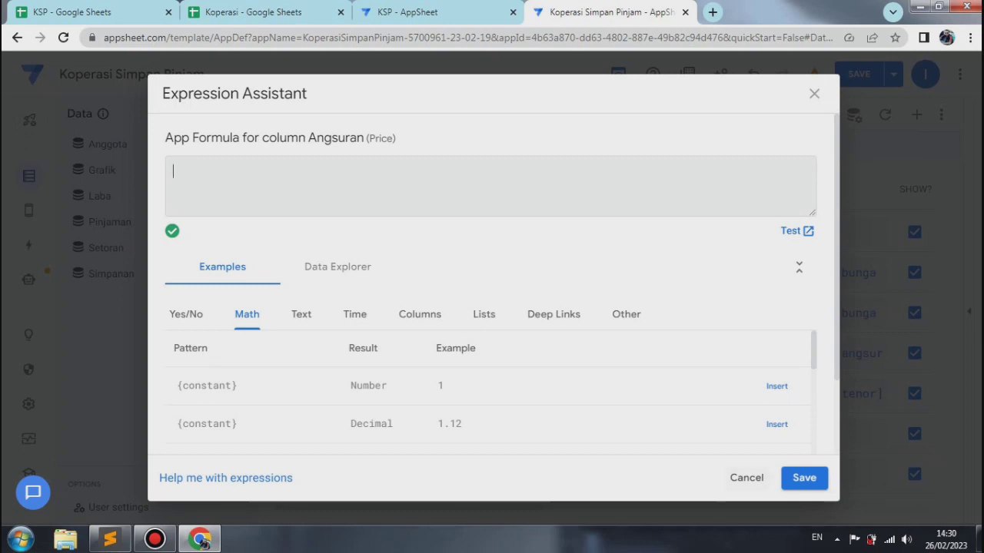
pyautogui.click(746, 477)
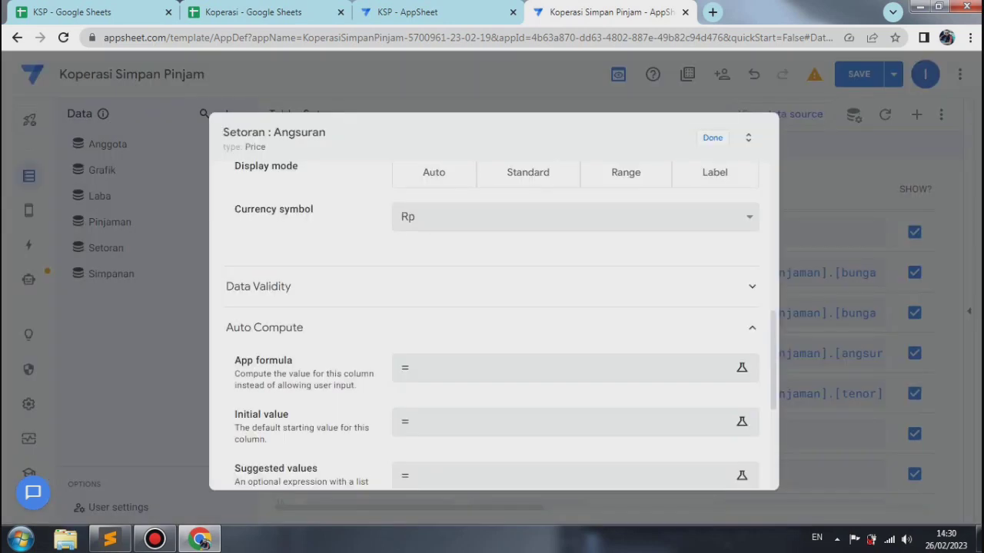
# Step: Change the Angsuran column's type to Number
pyautogui.scroll(10, 491, 323)
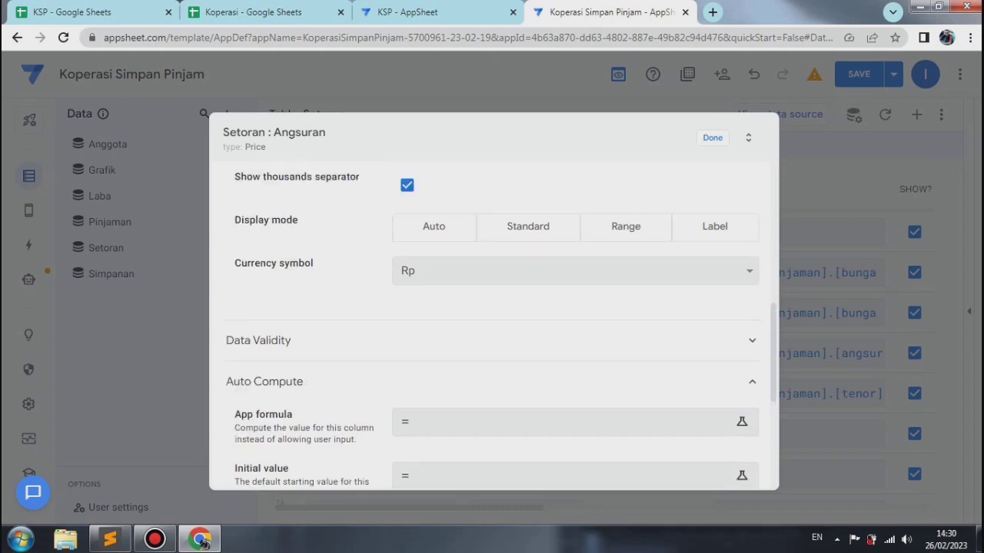
pyautogui.scroll(2, 492, 323)
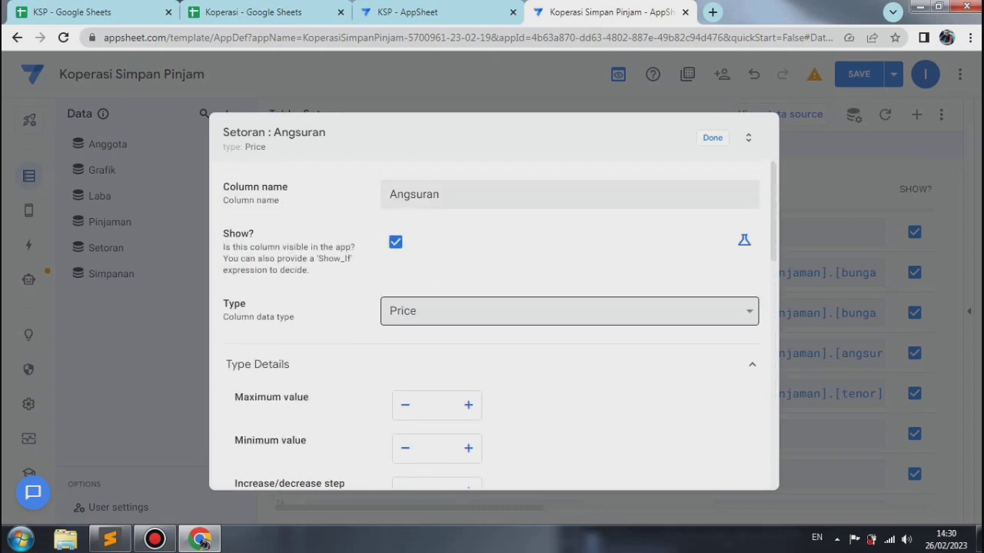
pyautogui.click(568, 311)
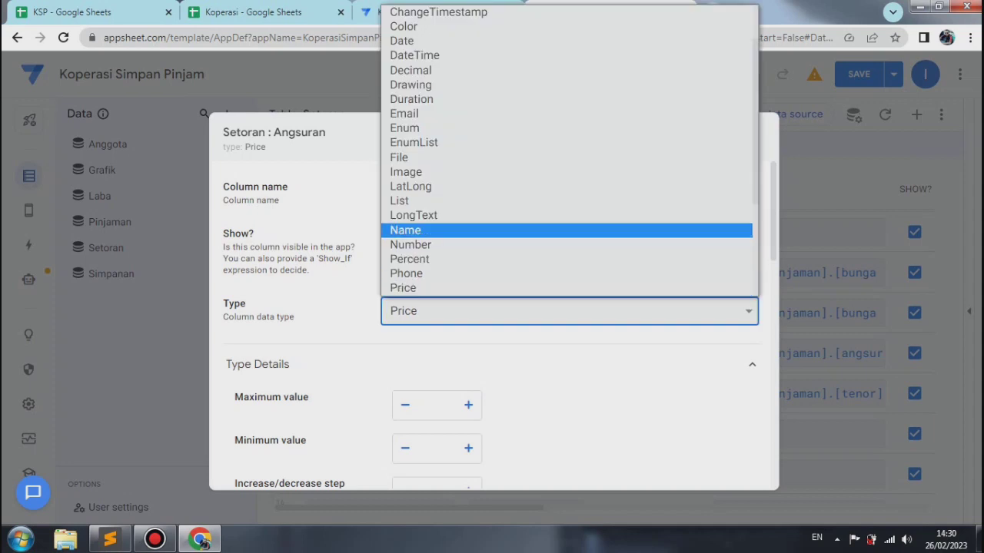
pyautogui.press('Return')
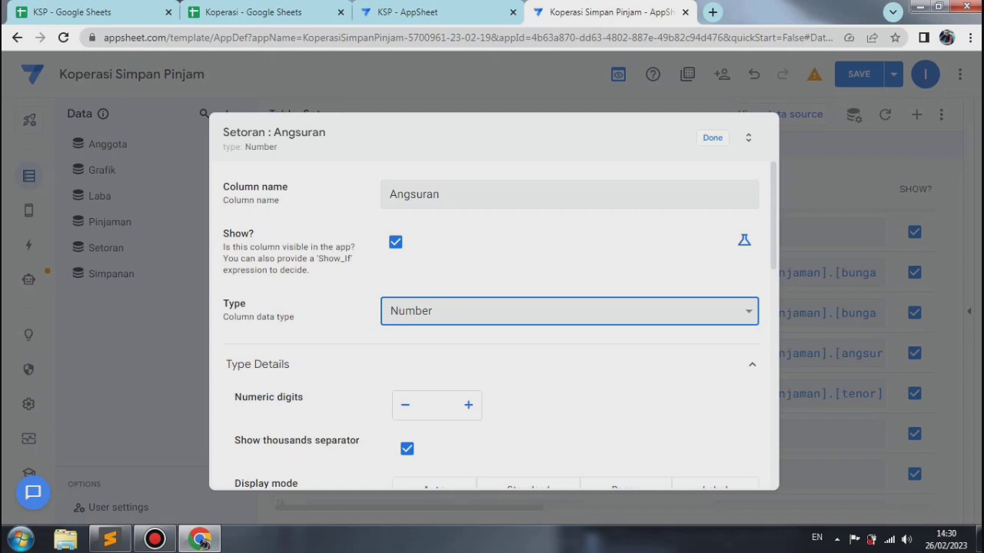
pyautogui.scroll(-5, 491, 328)
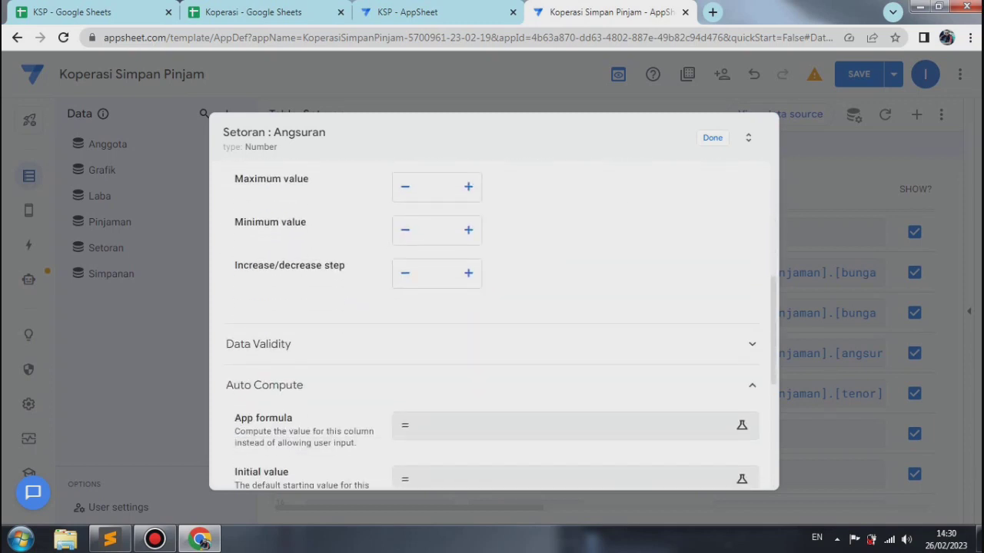
pyautogui.scroll(-1, 491, 328)
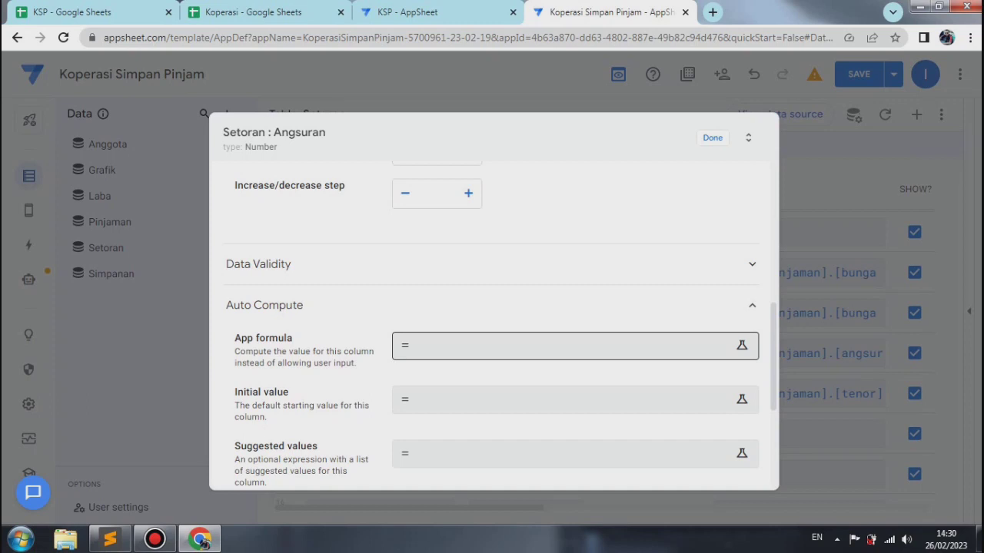
# Step: Open the Angsuran column's app formula and paste the copied expression into it
pyautogui.click(565, 346)
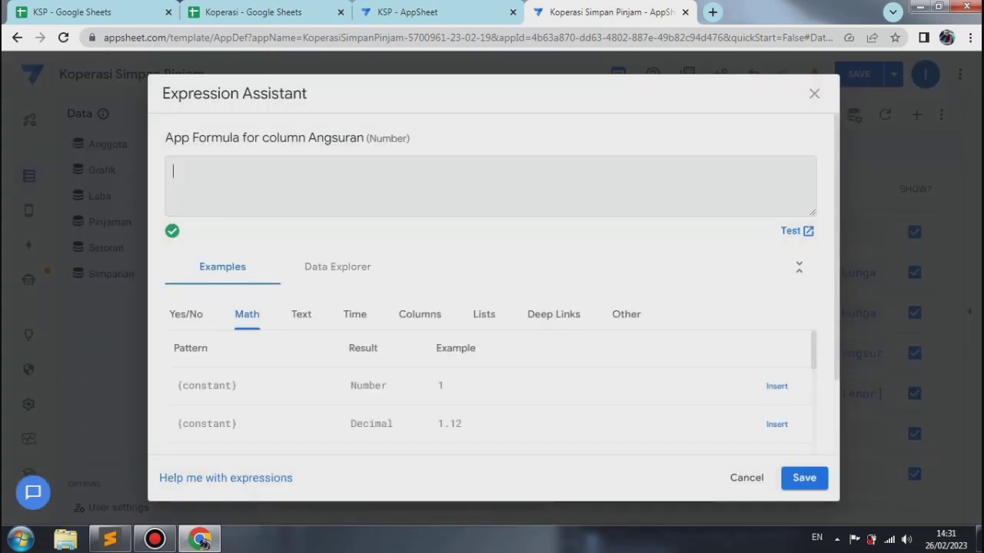
pyautogui.rightClick(181, 171)
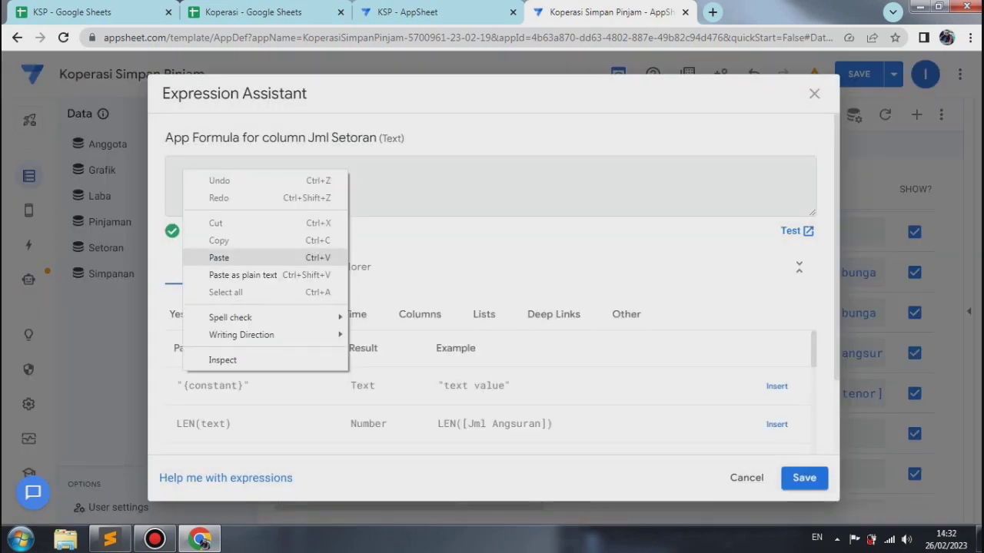
pyautogui.click(215, 257)
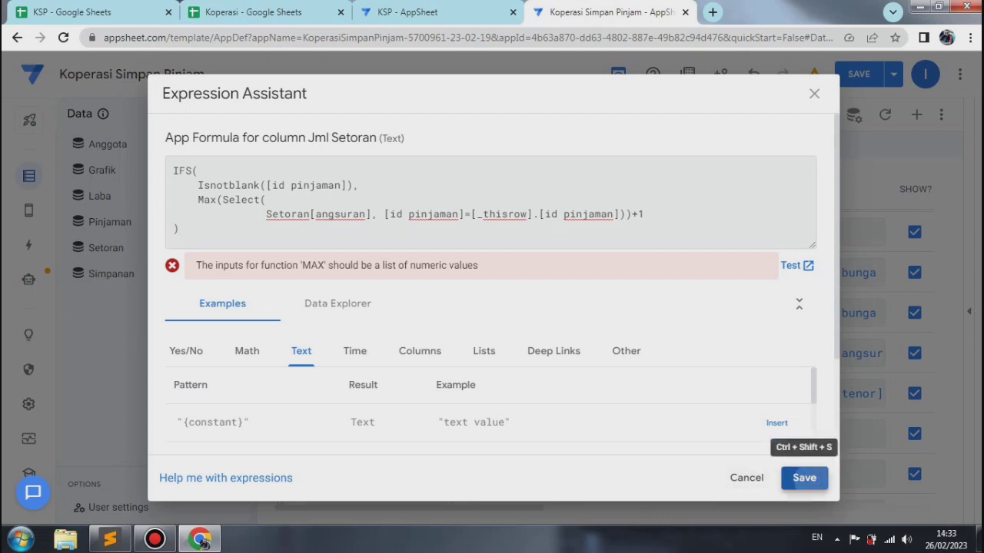
# Step: Save the IFS formula with Max(Select(Setoran[angsuran], ...))+1 as the Jml Setoran column's app formula, and save and verify the app data
pyautogui.click(804, 478)
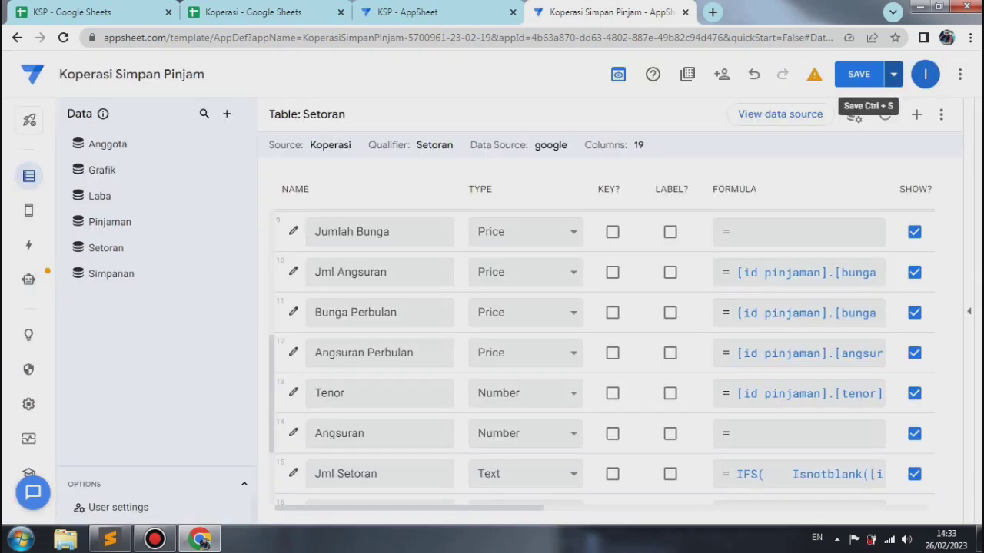
pyautogui.click(894, 74)
pyautogui.click(807, 145)
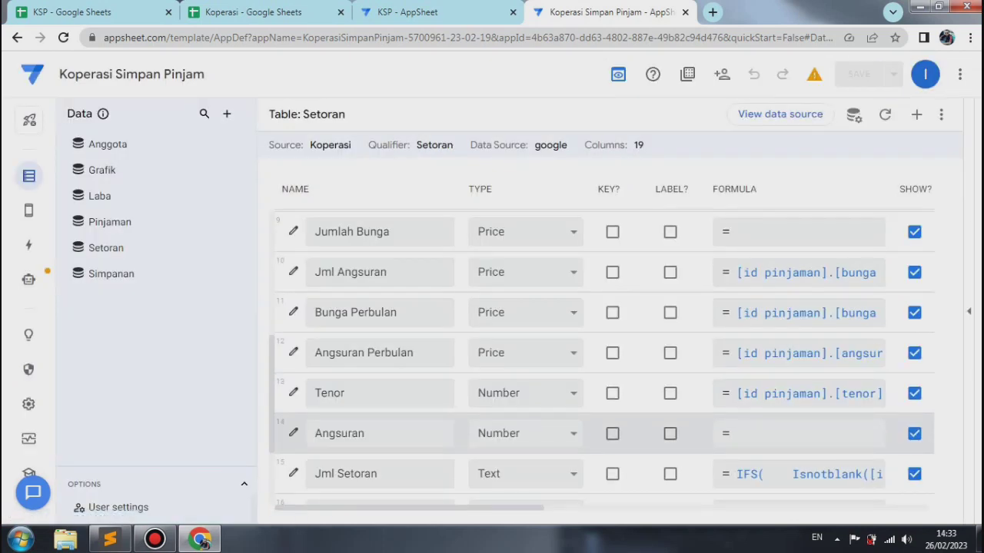
# Step: Set Angsuran's app formula to IFS(Isnotblank([id pinjaman]), Max(Select(Setoran[angsuran], [id pinjaman]=[_thisrow].[id pinjaman]))+1), close its settings, and save and verify data
pyautogui.click(293, 433)
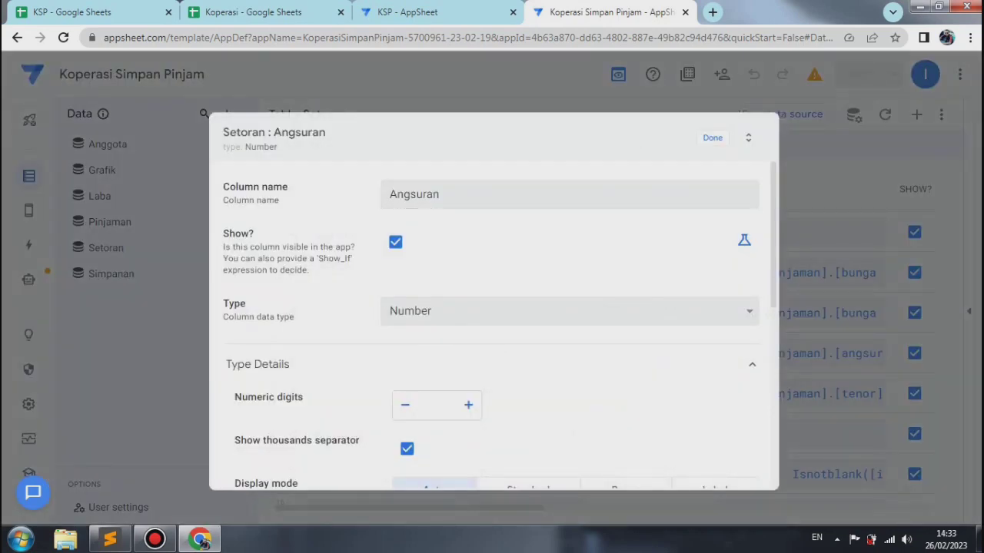
pyautogui.scroll(-5, 492, 346)
pyautogui.click(263, 380)
pyautogui.click(572, 417)
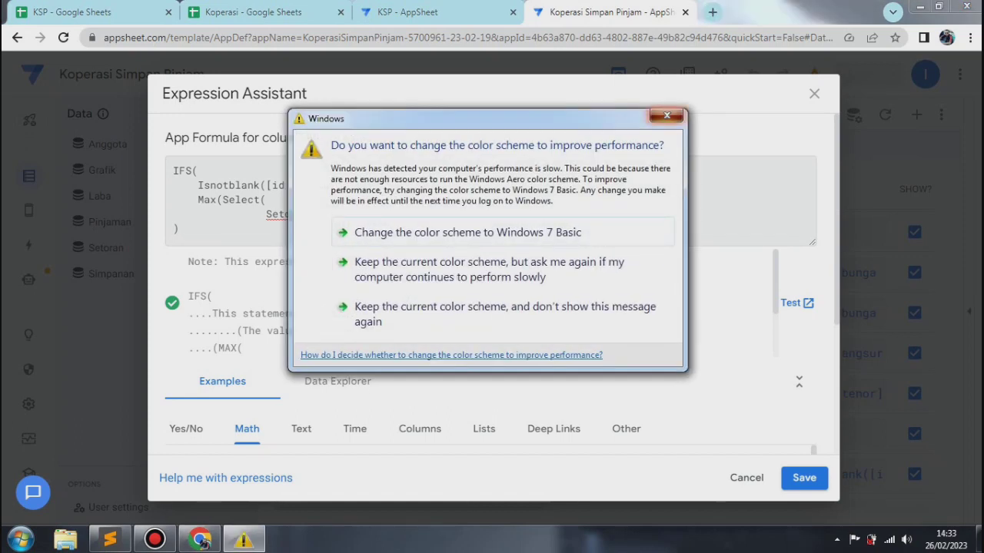
pyautogui.click(667, 116)
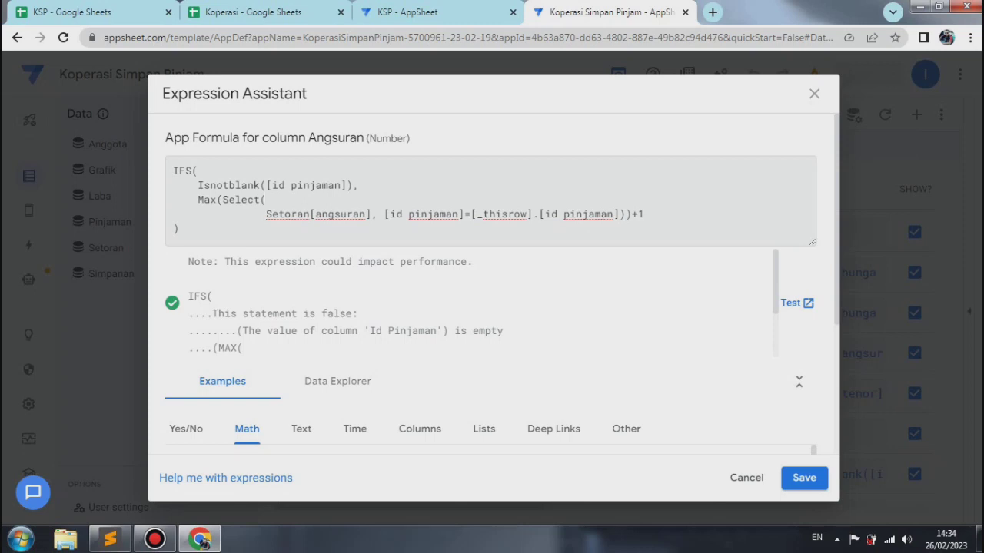
pyautogui.click(804, 477)
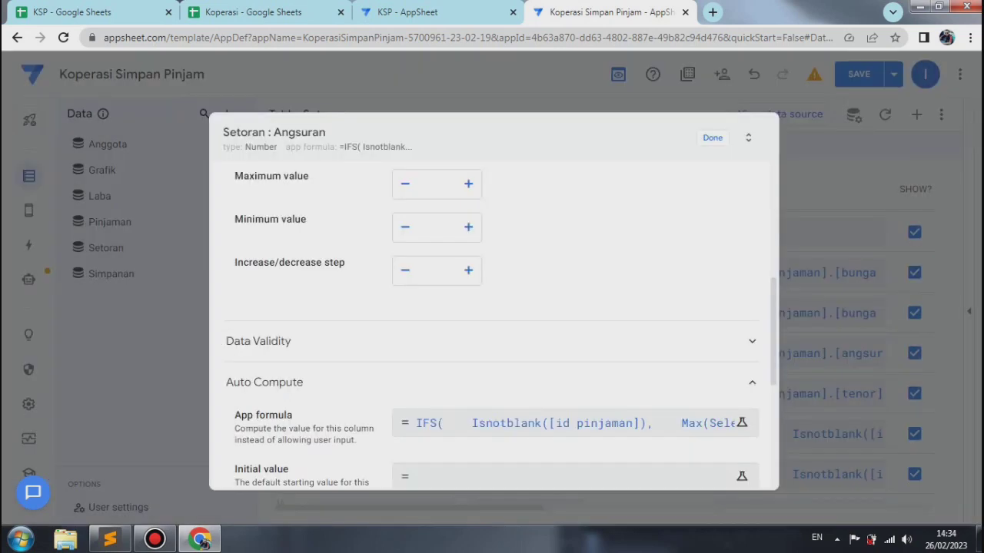
pyautogui.click(712, 138)
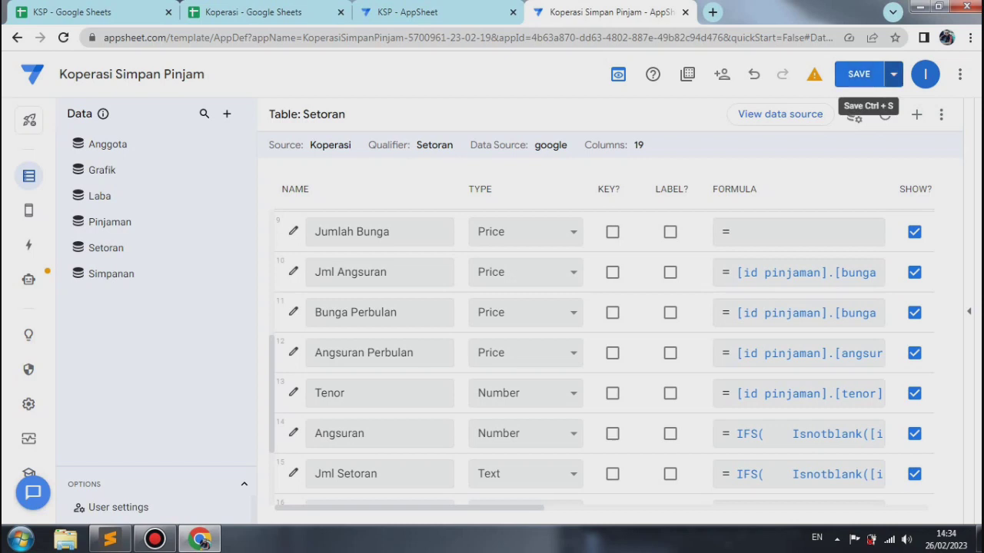
pyautogui.click(893, 74)
pyautogui.click(804, 145)
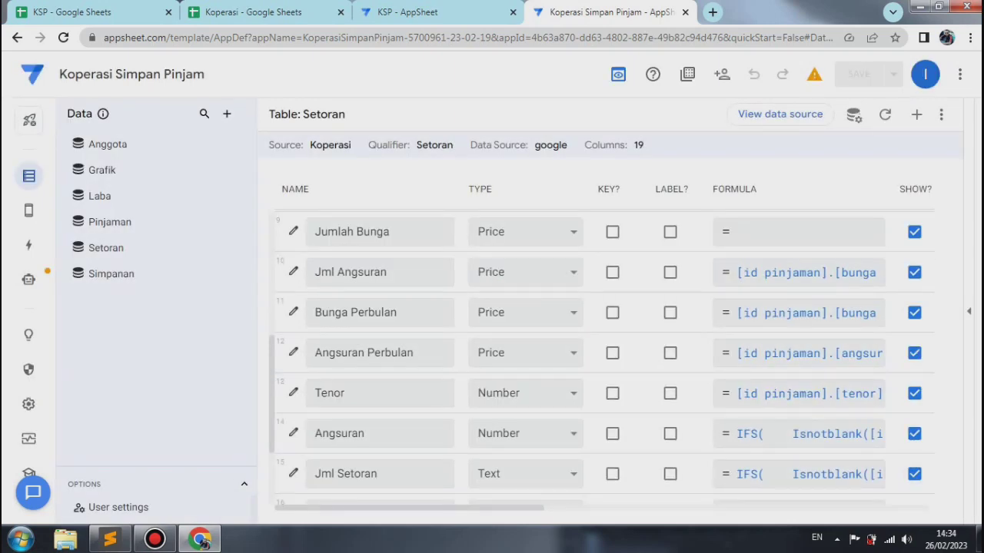
# Step: Open the settings of the Jml Setoran column and change its type to Price
pyautogui.scroll(-2, 605, 411)
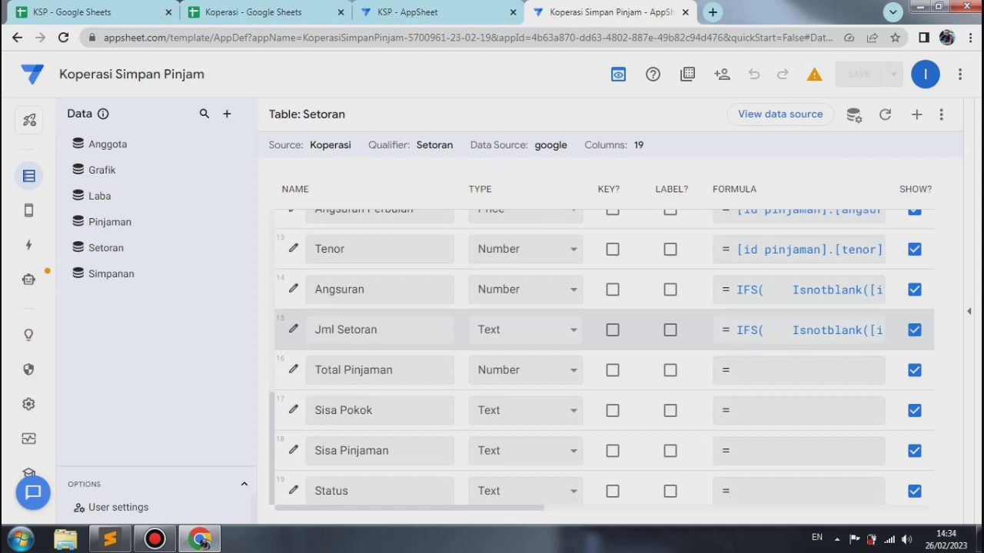
pyautogui.click(293, 329)
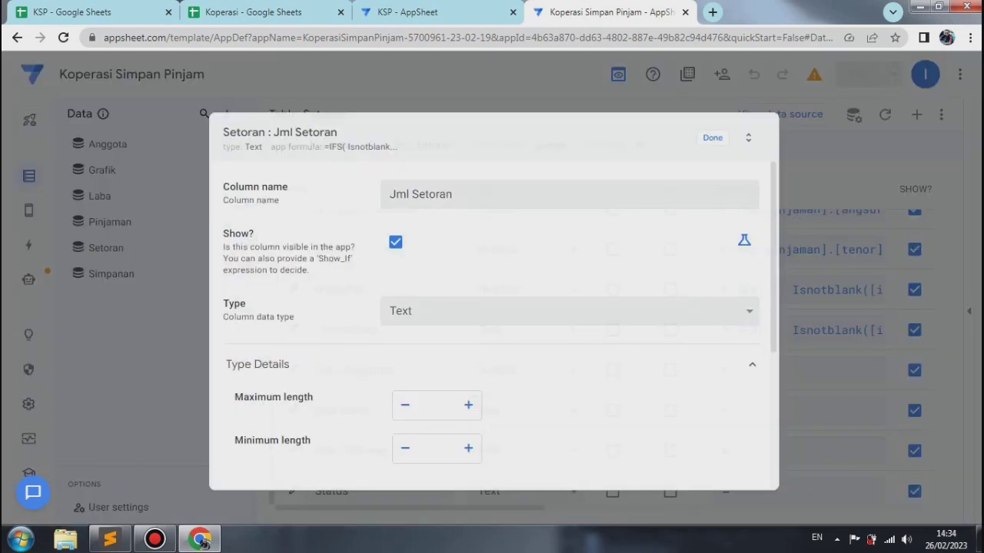
pyautogui.click(569, 298)
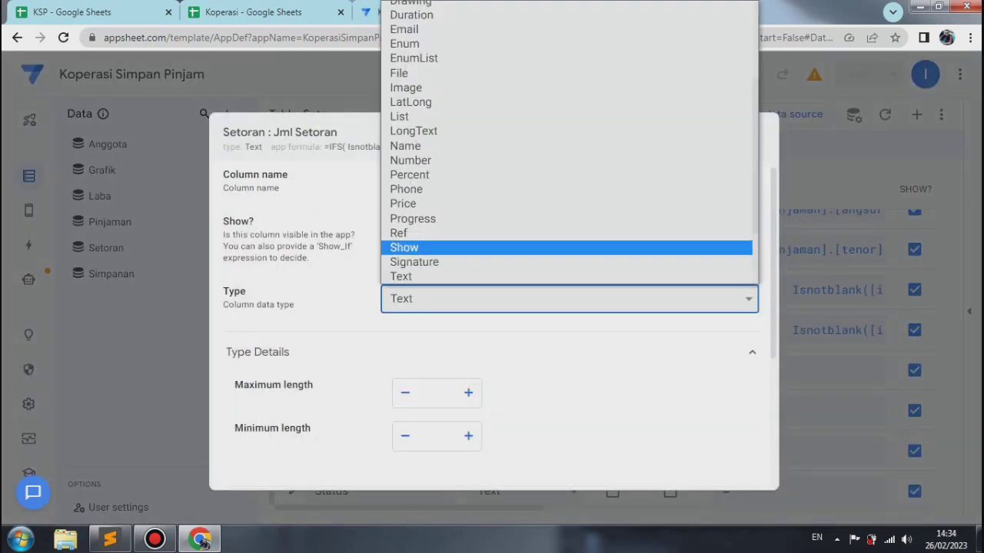
pyautogui.press('Return')
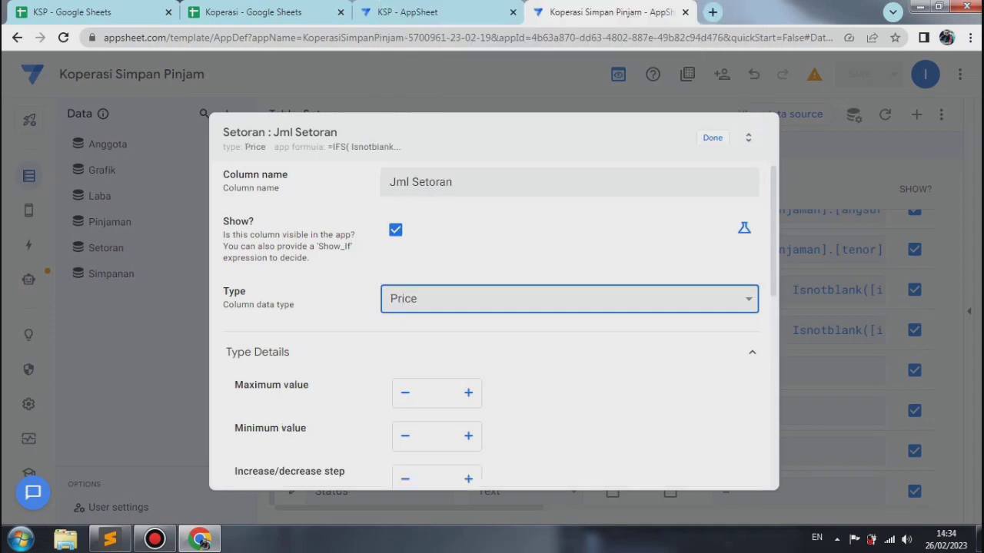
# Step: Format the Jml Setoran column with 0 decimal digits, a thousands separator and the Rp currency symbol
pyautogui.scroll(-4, 492, 323)
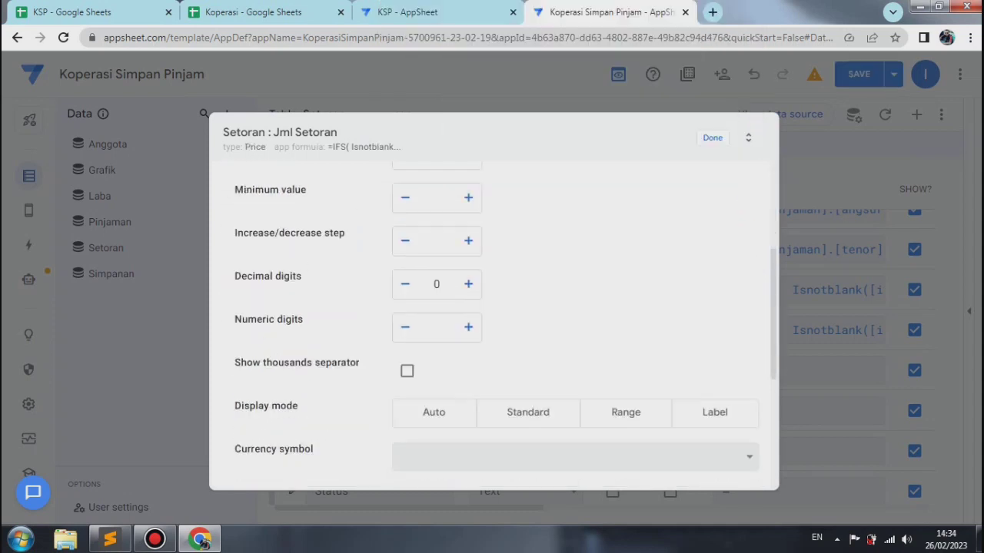
pyautogui.scroll(1, 500, 323)
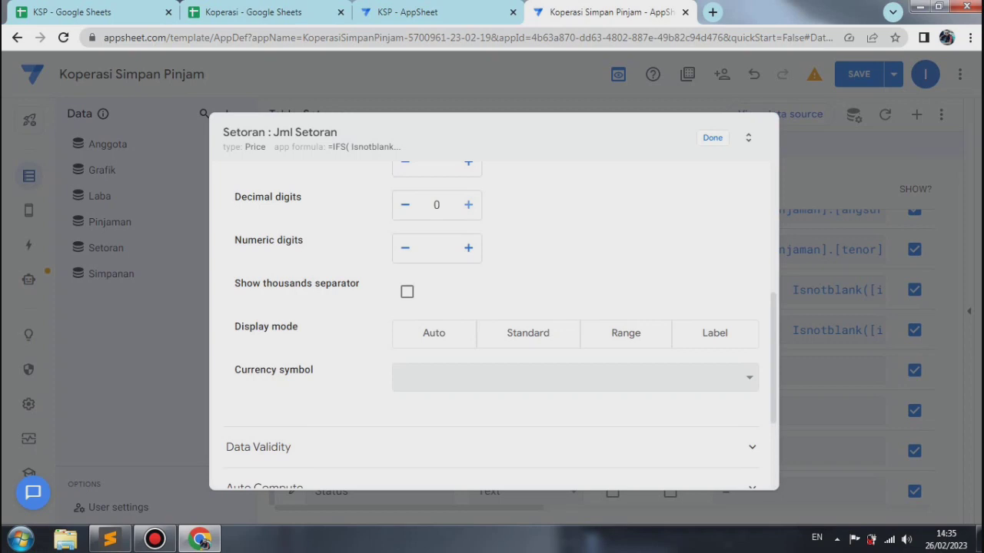
pyautogui.click(468, 205)
pyautogui.click(405, 205)
pyautogui.click(407, 292)
pyautogui.click(575, 377)
pyautogui.write('rp')
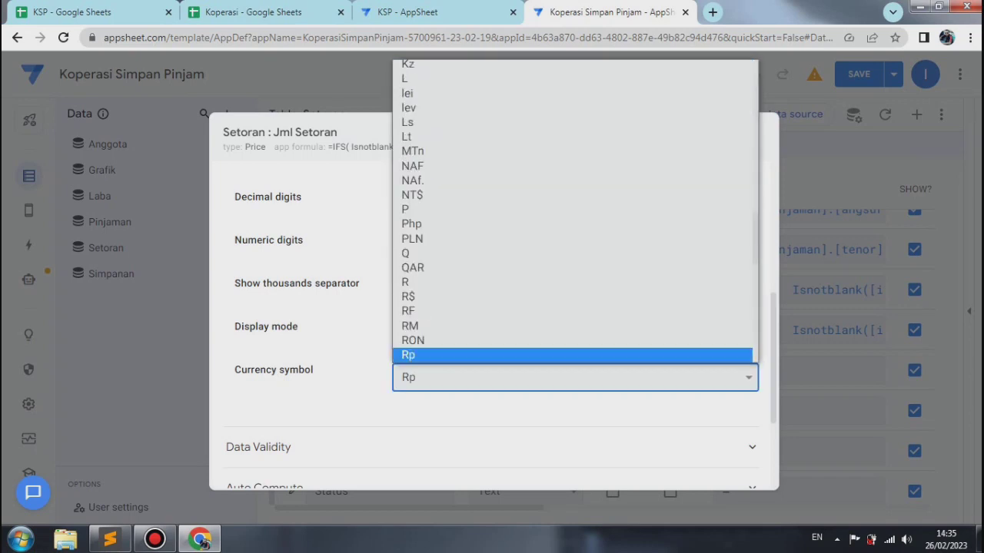
pyautogui.press('Return')
# Step: Make the Jml Setoran column required, close its settings, and save and verify the app data
pyautogui.click(751, 448)
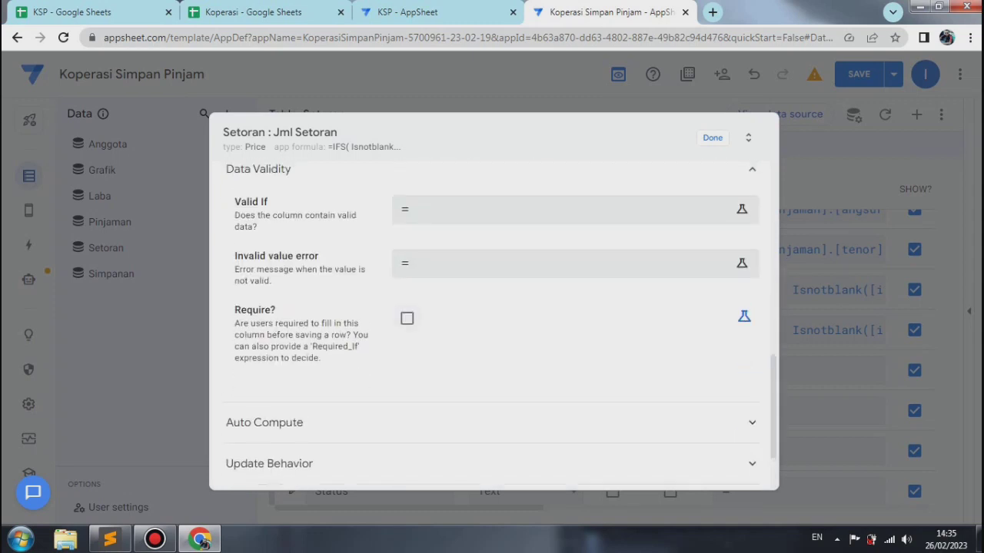
pyautogui.click(407, 318)
pyautogui.click(712, 138)
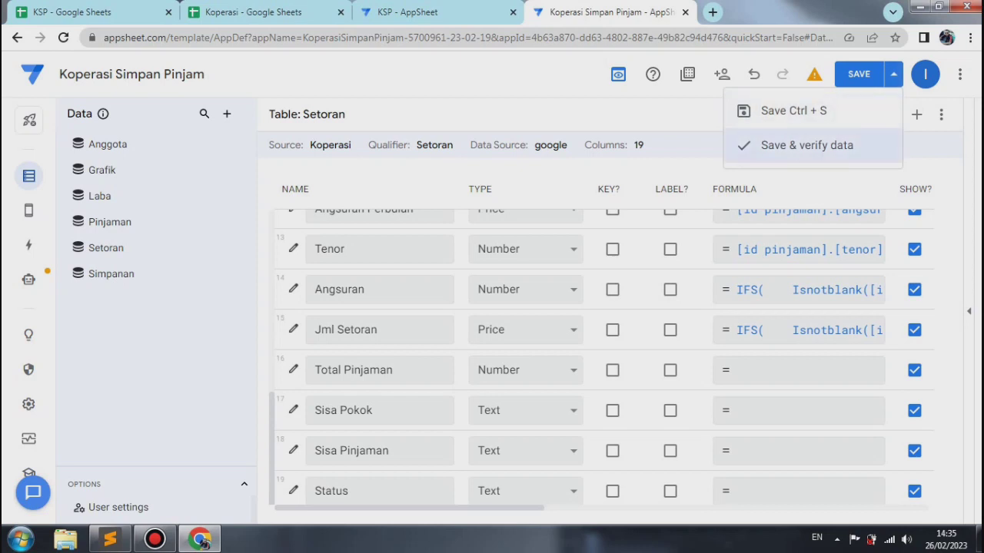
pyautogui.click(807, 145)
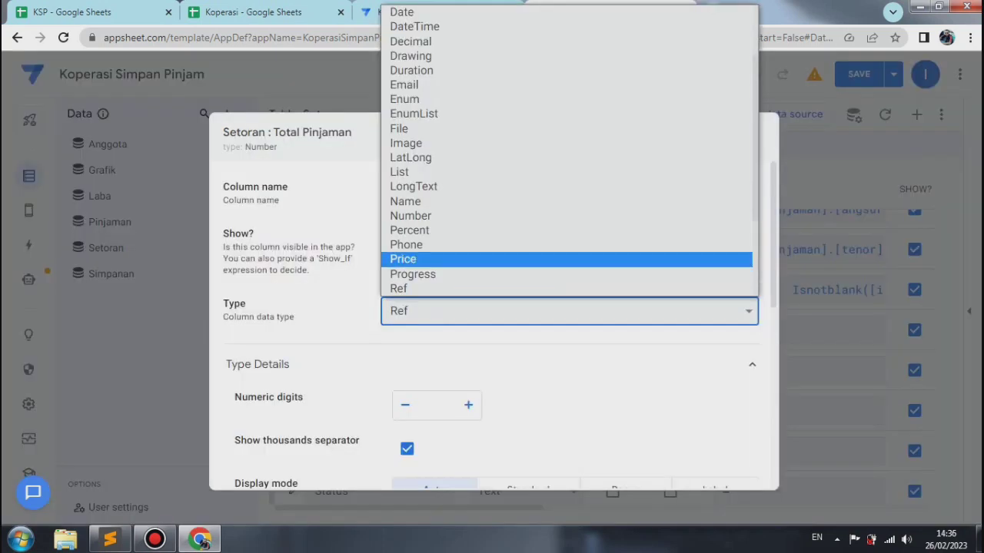
# Step: Set the Total Pinjaman column's type to Price with 0 decimal digits and the Rp currency symbol
pyautogui.click(461, 259)
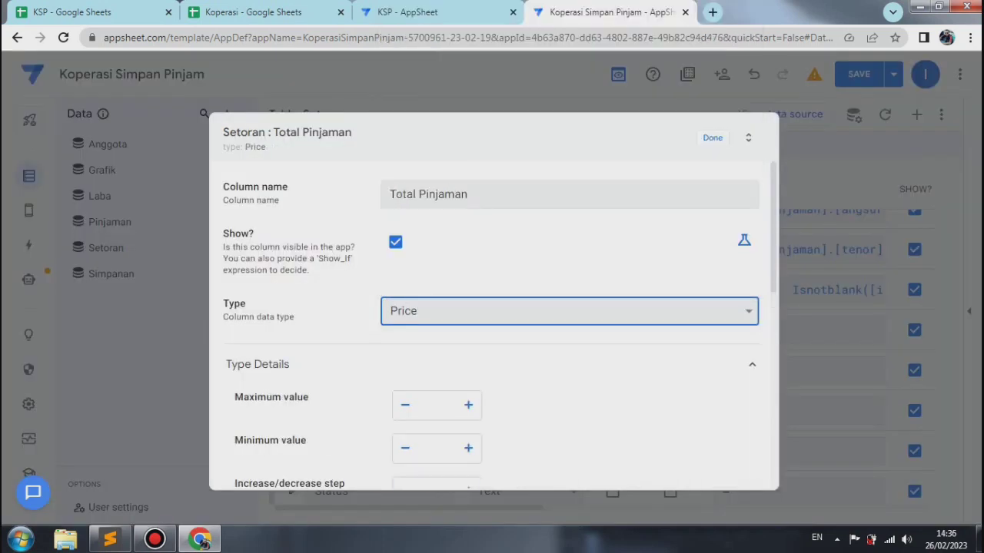
pyautogui.scroll(-4, 492, 323)
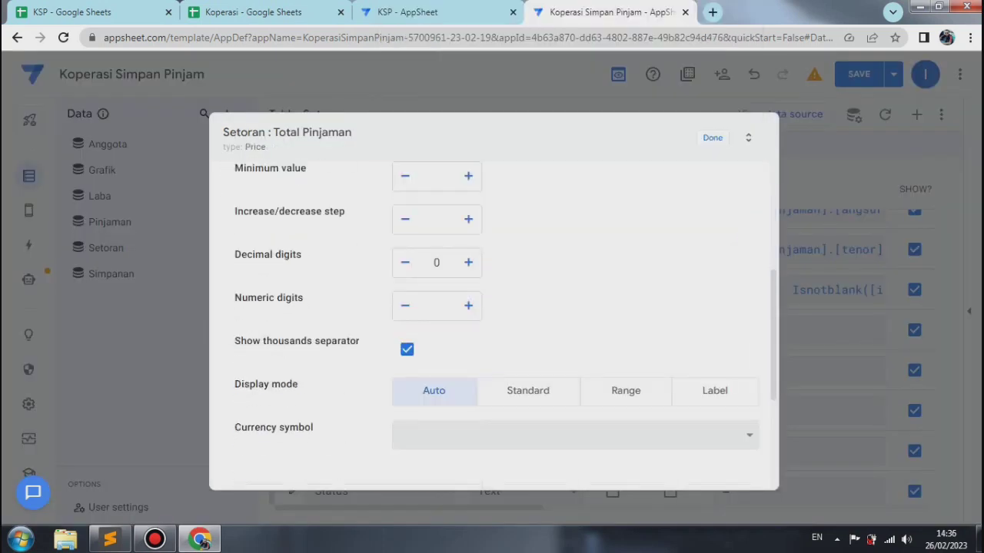
pyautogui.click(674, 114)
pyautogui.click(468, 262)
pyautogui.click(405, 262)
pyautogui.click(575, 435)
pyautogui.write('rp')
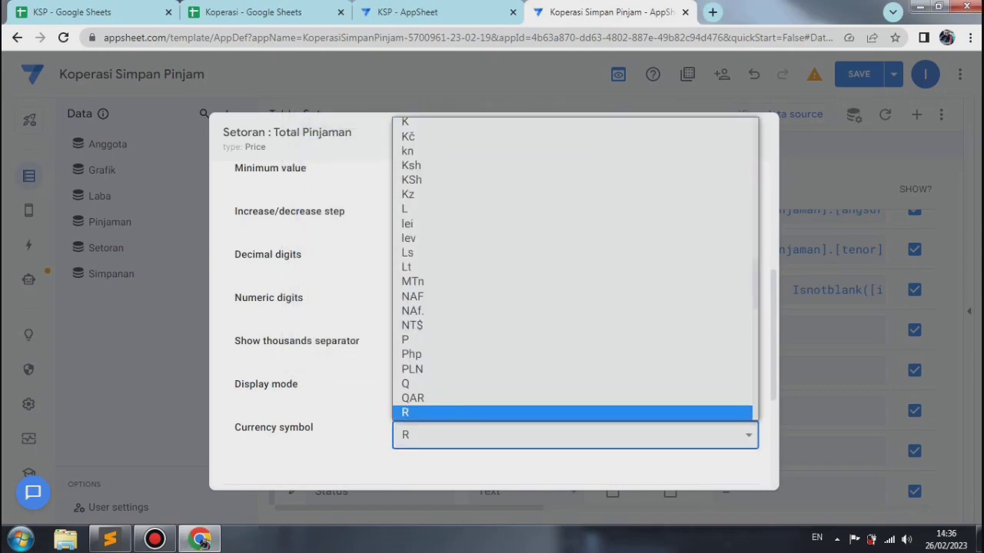
pyautogui.press('Return')
pyautogui.scroll(-5, 492, 323)
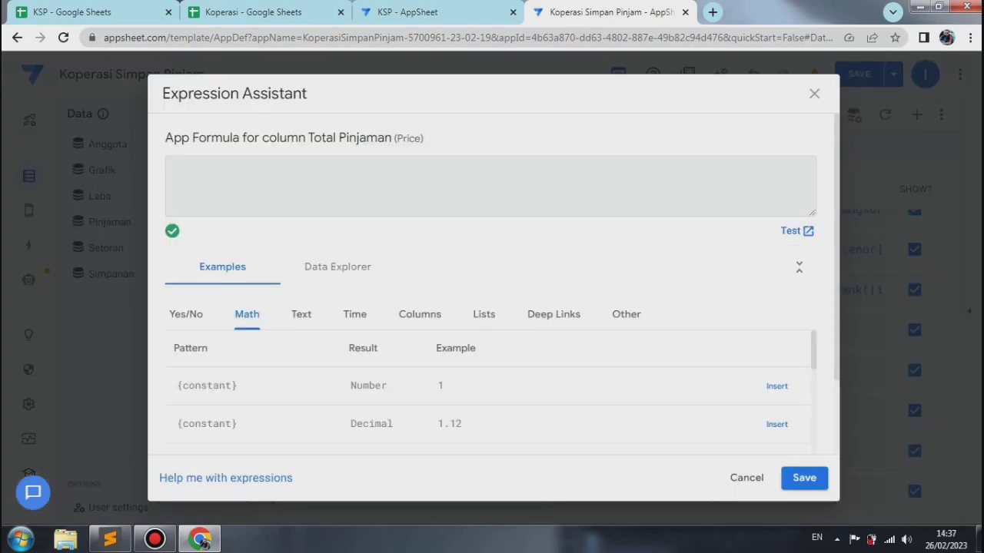
# Step: Set the Total Pinjaman app formula to [id pinjaman].[total pinjaman], close the column's settings, and save and verify the app data
pyautogui.rightClick(206, 165)
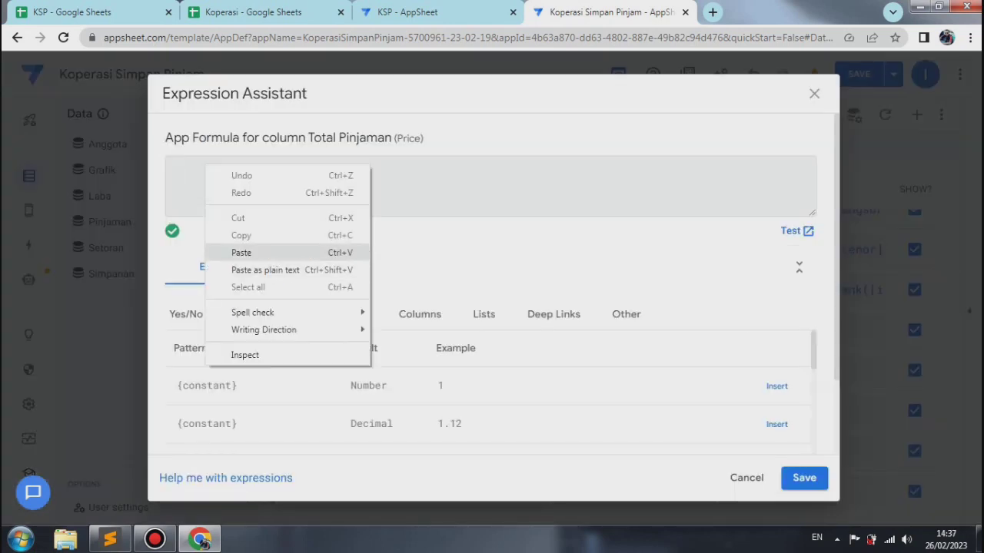
pyautogui.click(241, 252)
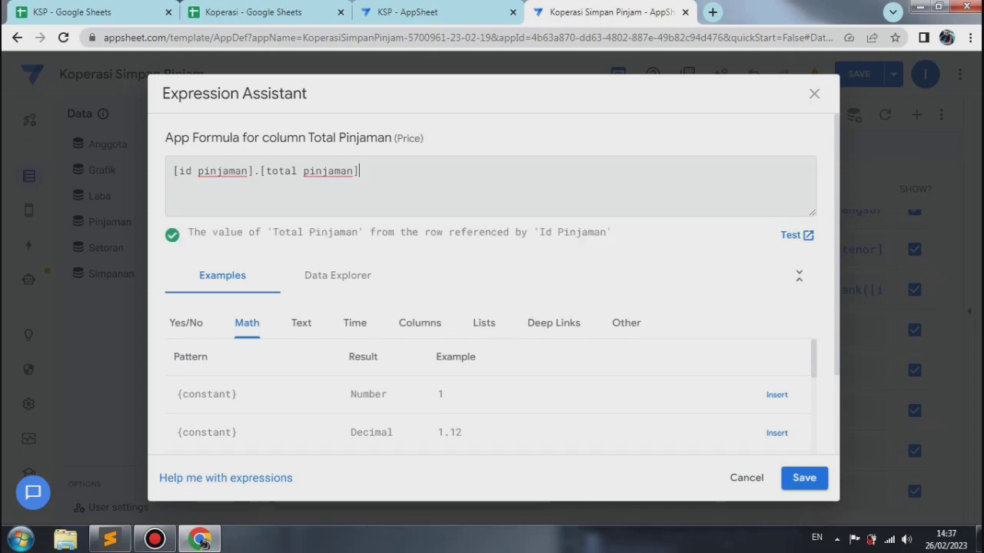
pyautogui.click(804, 477)
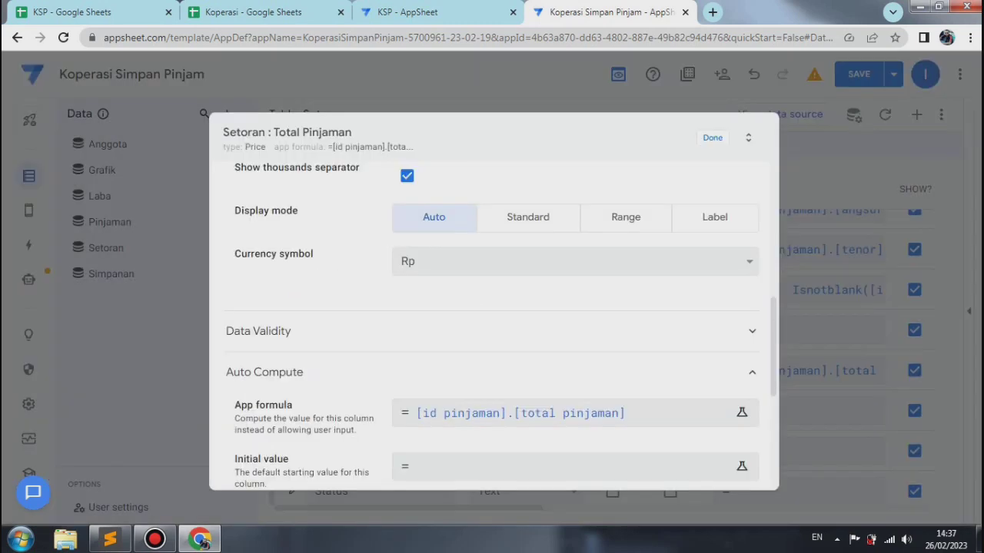
pyautogui.click(712, 138)
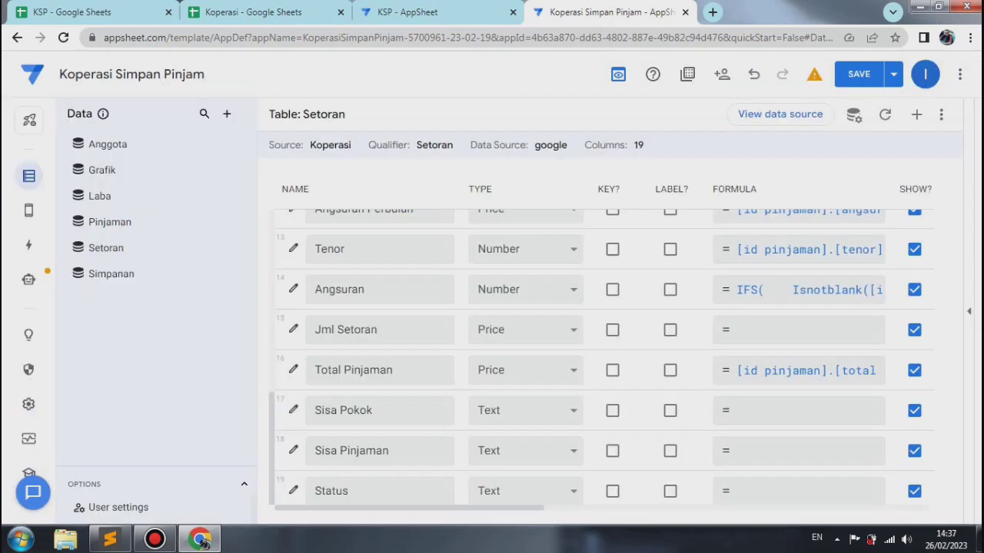
pyautogui.click(893, 74)
pyautogui.click(805, 145)
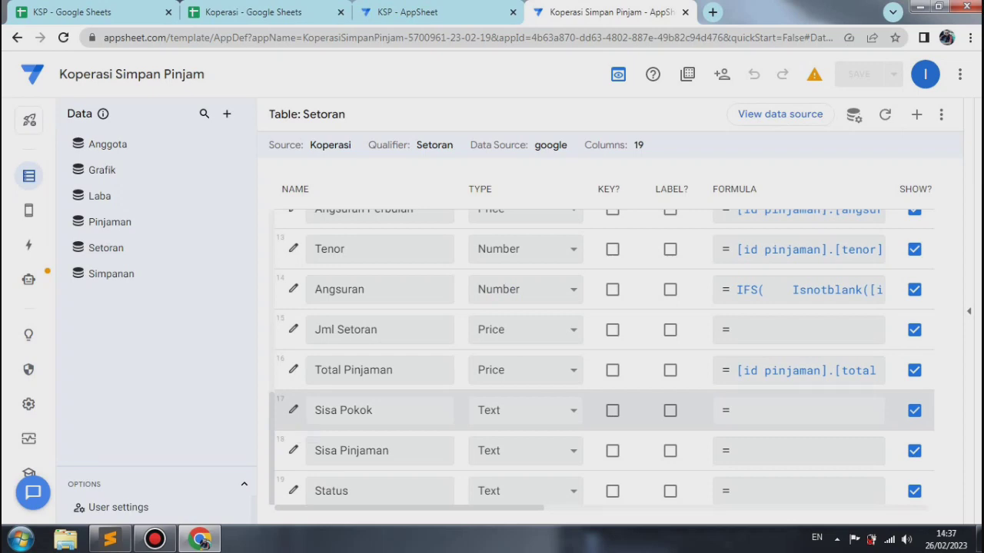
# Step: Paste the copied formula, with cases like [Angsuran]=10, [id pinjaman].[sisa pokok]-([jml Setoran]-[bunga perbulan]), as the Sisa Pokok column's app formula
pyautogui.click(293, 410)
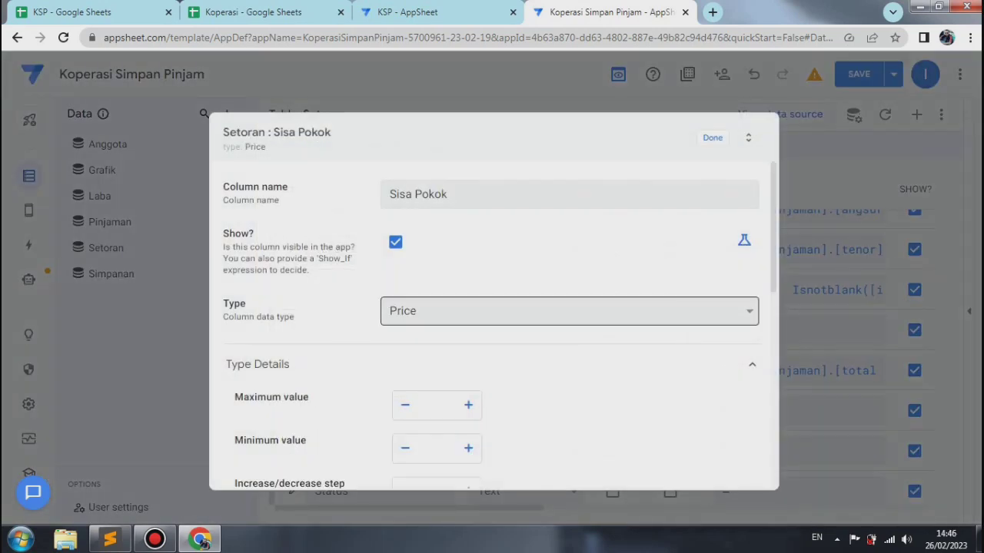
pyautogui.scroll(-7, 493, 325)
pyautogui.click(264, 328)
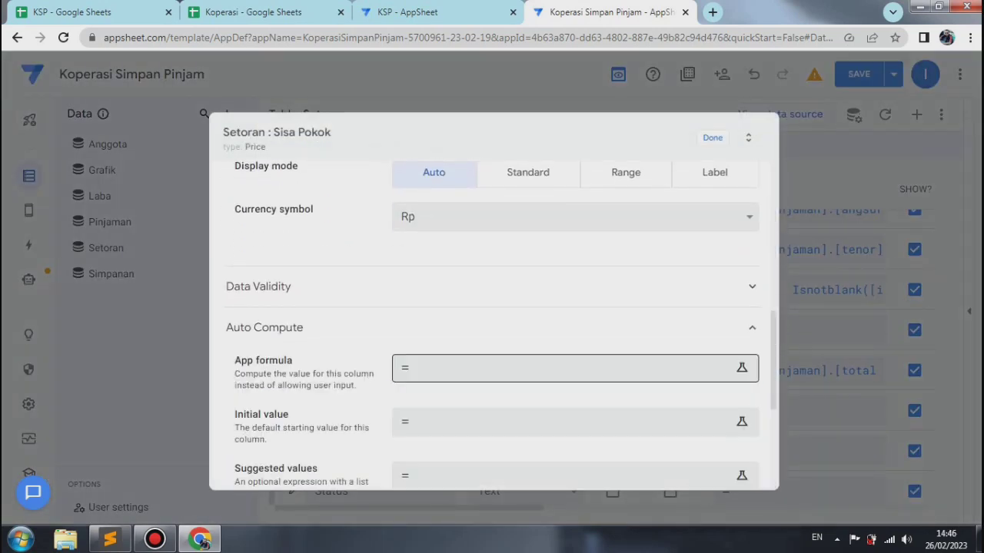
pyautogui.click(565, 368)
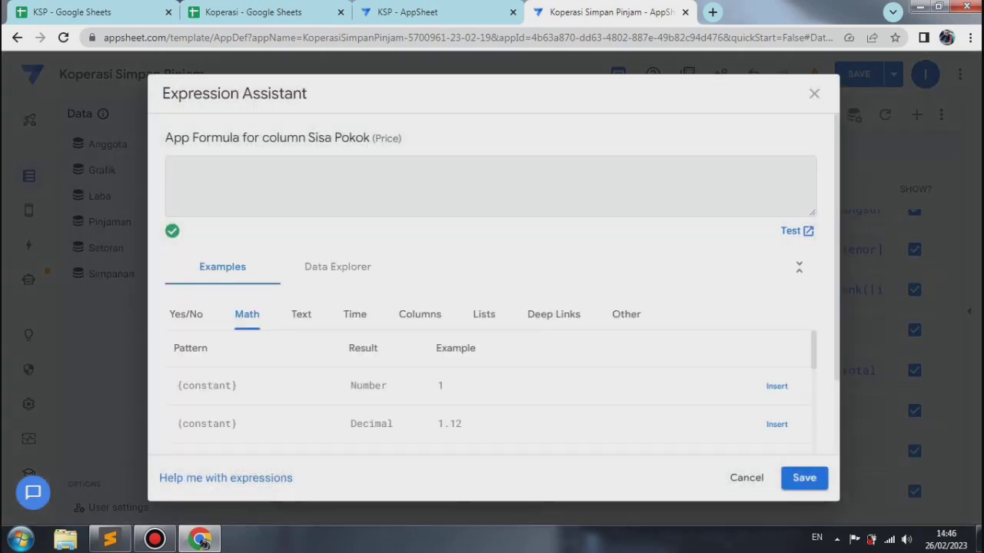
pyautogui.rightClick(176, 172)
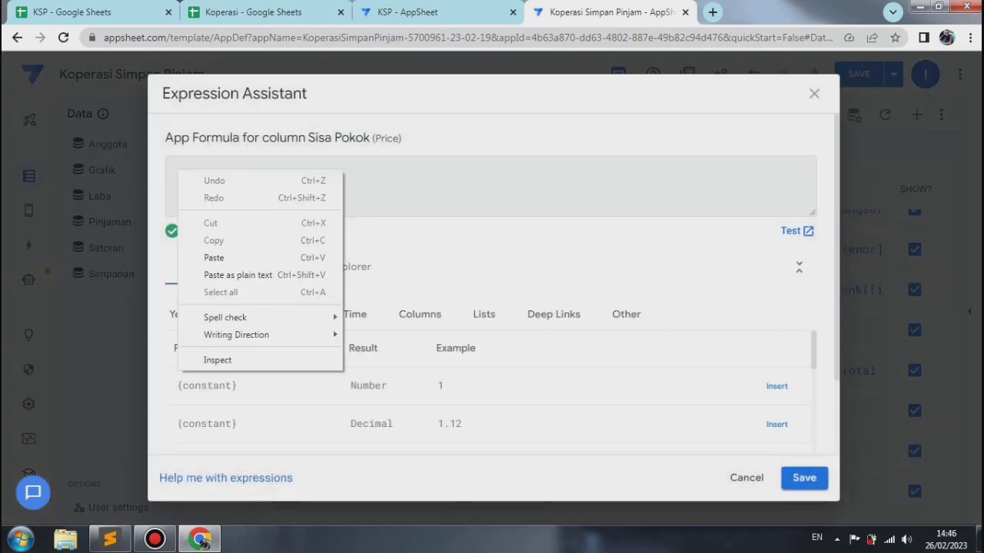
pyautogui.click(214, 257)
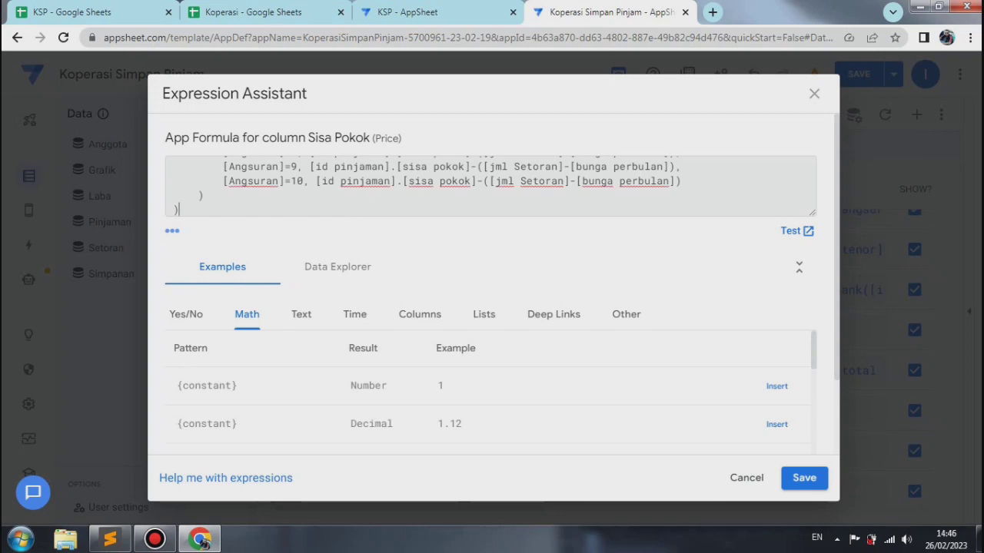
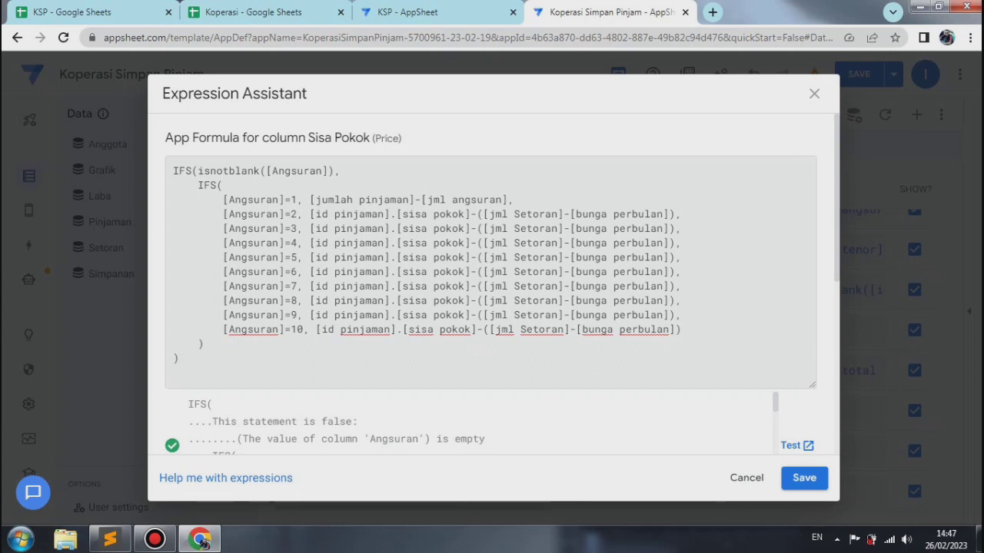
# Step: Save the Sisa Pokok formula, close the column's settings, and save and verify the app data
pyautogui.click(804, 478)
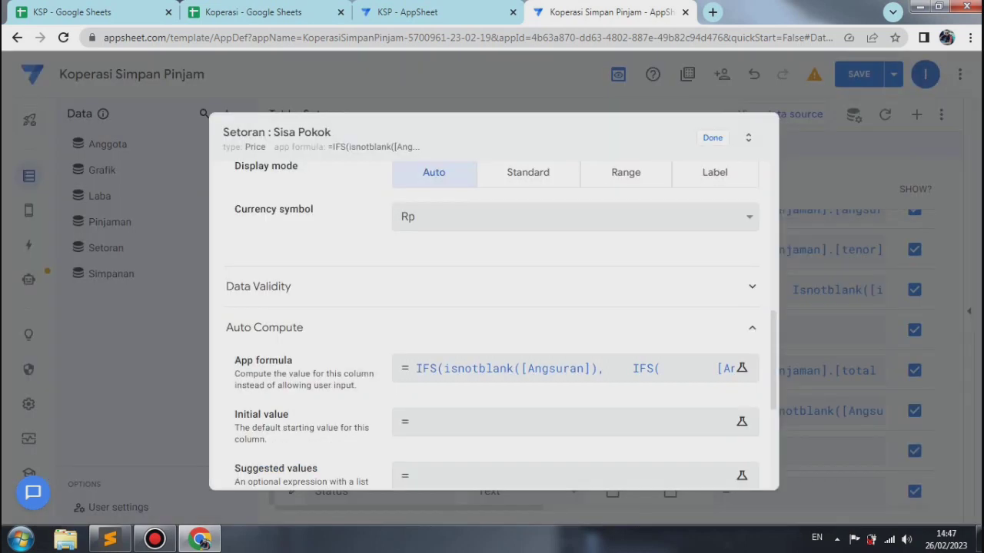
pyautogui.press('Escape')
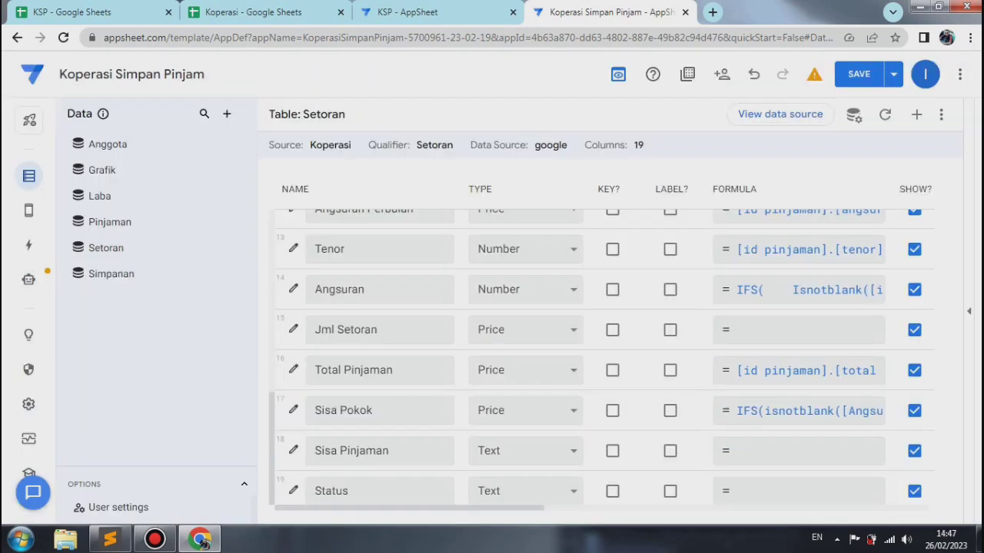
pyautogui.click(894, 74)
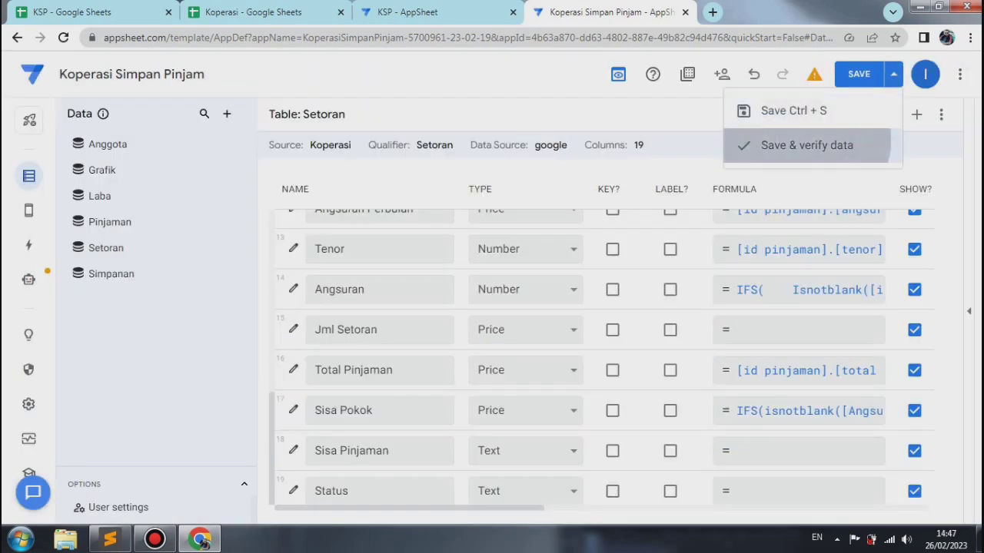
pyautogui.click(807, 145)
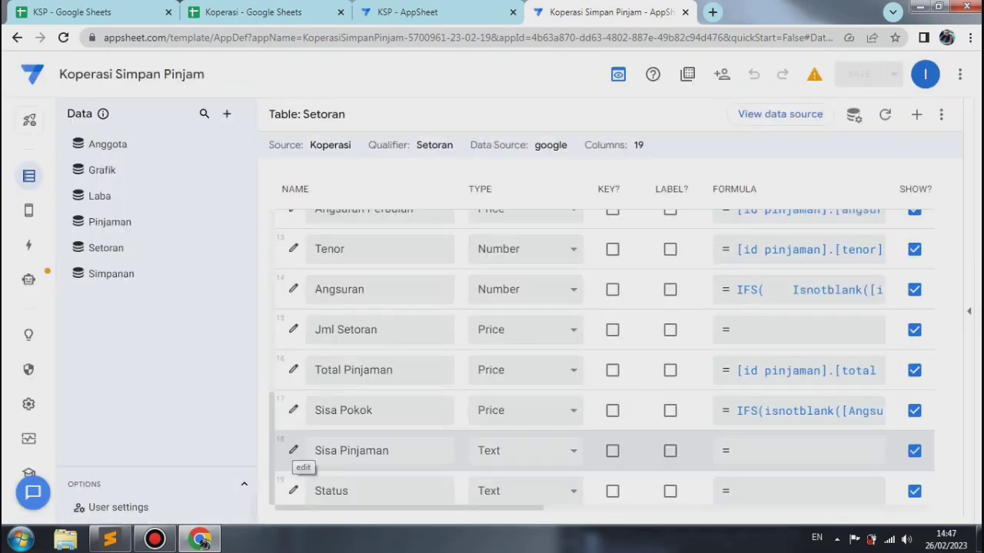
# Step: Set the Sisa Pinjaman column's type to Price with 0 decimal digits, a thousands separator and the Rp currency symbol
pyautogui.click(293, 451)
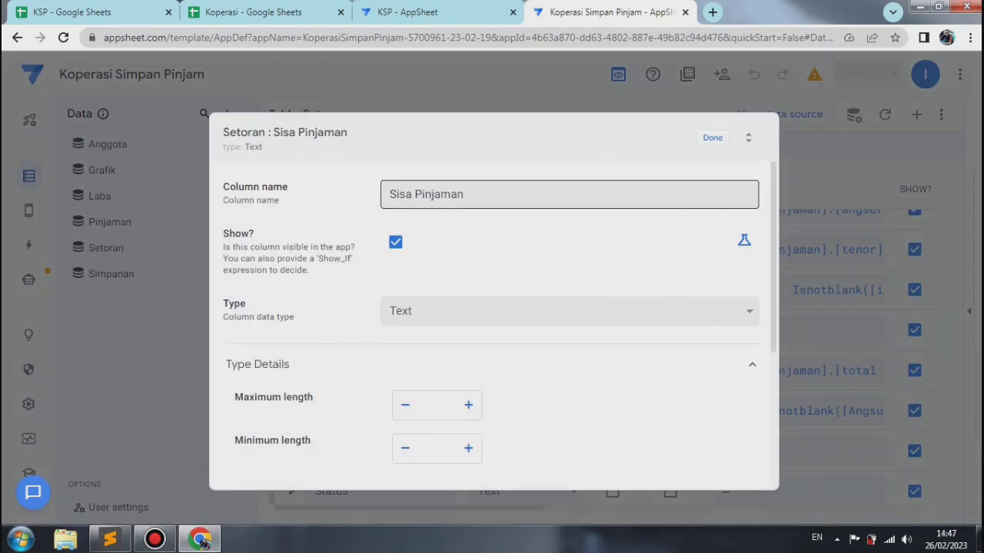
pyautogui.click(568, 311)
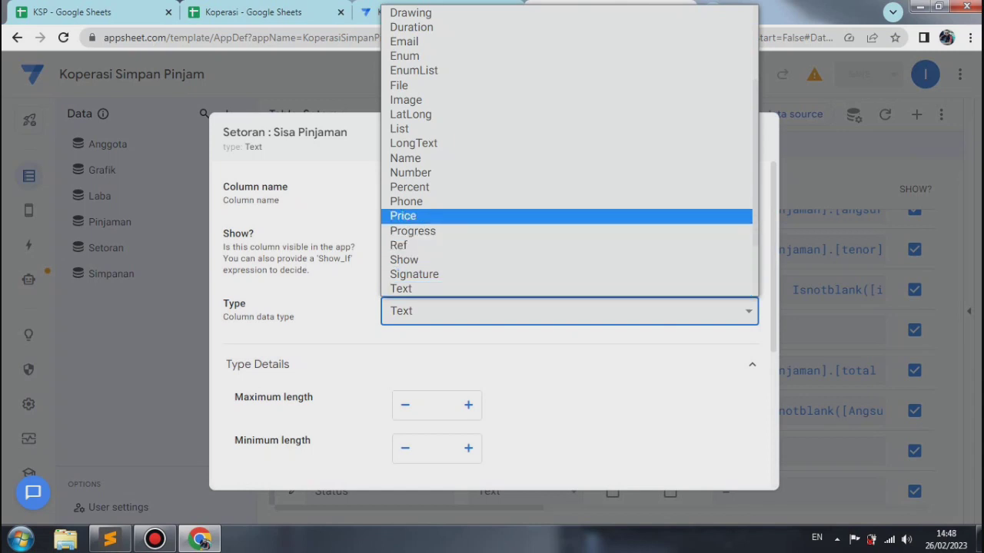
pyautogui.press('Return')
pyautogui.scroll(-5, 491, 307)
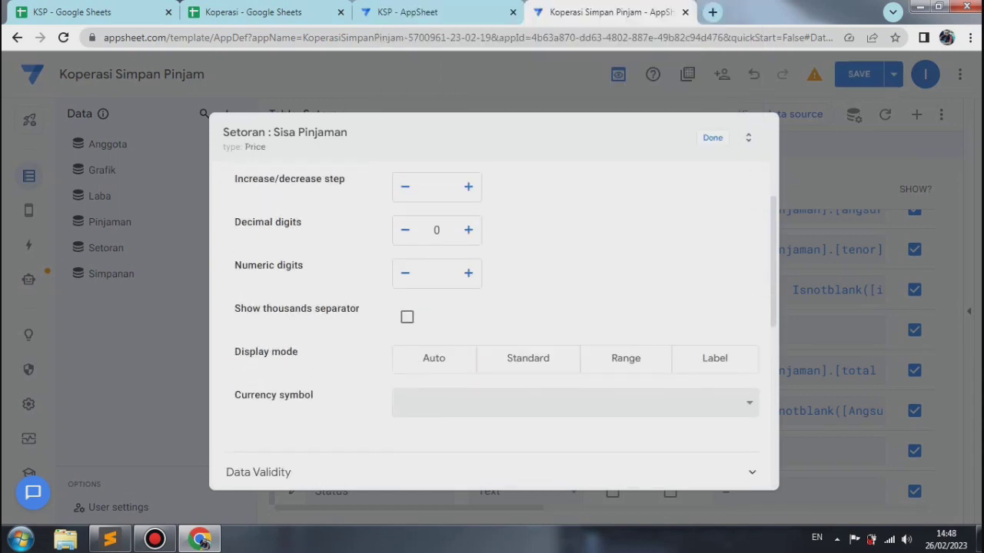
pyautogui.click(468, 230)
pyautogui.click(405, 229)
pyautogui.click(406, 316)
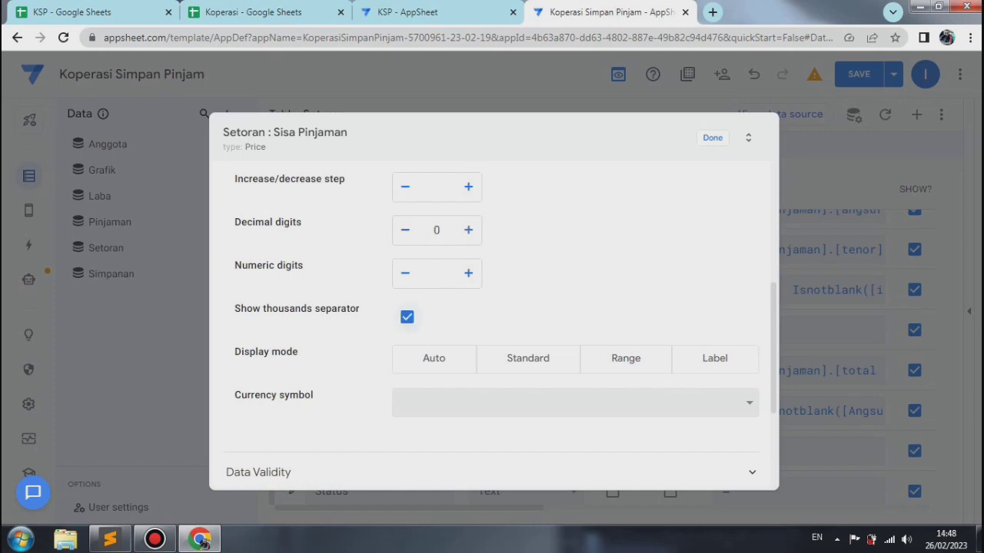
pyautogui.click(575, 402)
pyautogui.press('r')
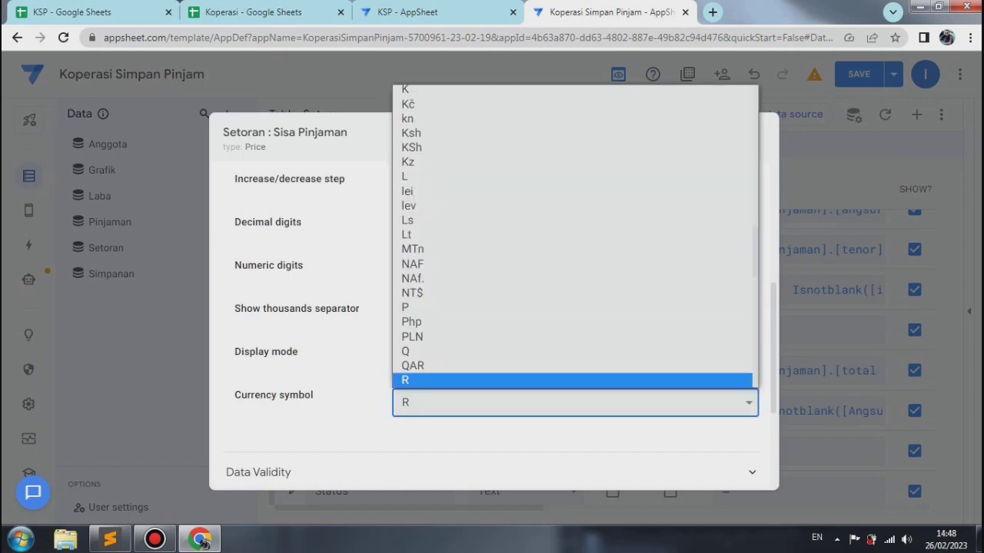
pyautogui.press('p')
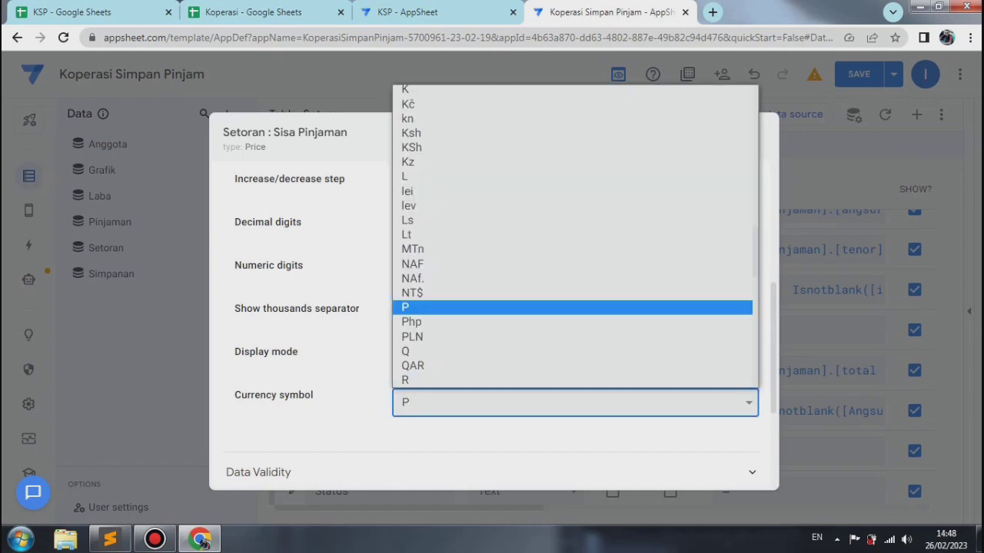
pyautogui.press('r')
pyautogui.press('p')
pyautogui.press('Return')
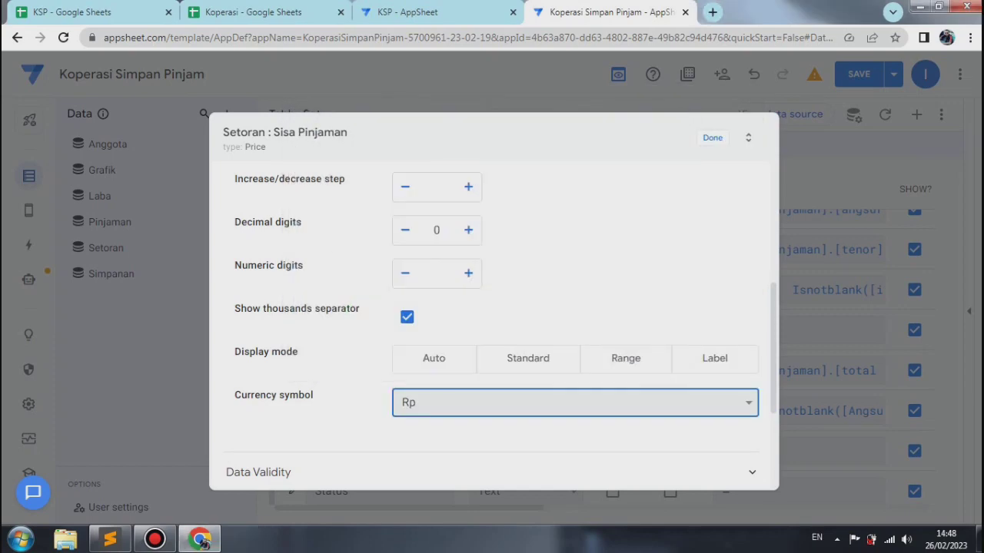
# Step: Paste the copied IFS formula, giving [Total Pinjaman]-[jml setoran] for [Angsuran] 1 to 10, as the Sisa Pinjaman app formula and save it
pyautogui.scroll(-5, 491, 322)
pyautogui.click(246, 328)
pyautogui.rightClick(174, 172)
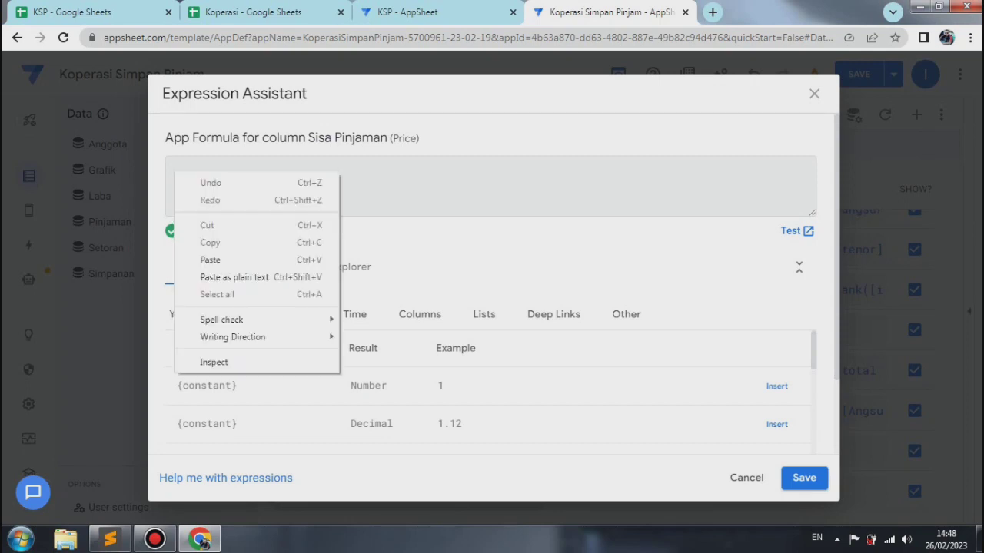
pyautogui.click(209, 260)
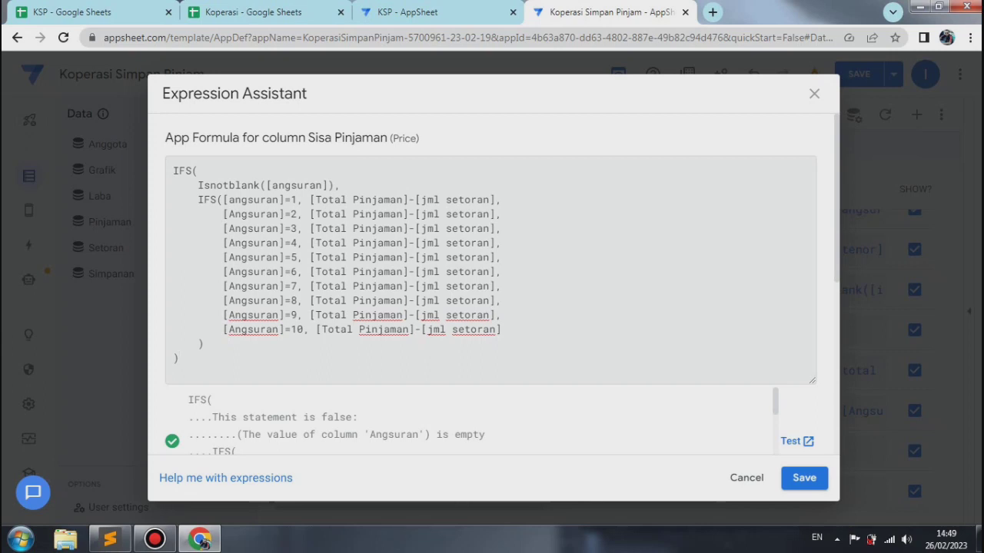
pyautogui.click(804, 477)
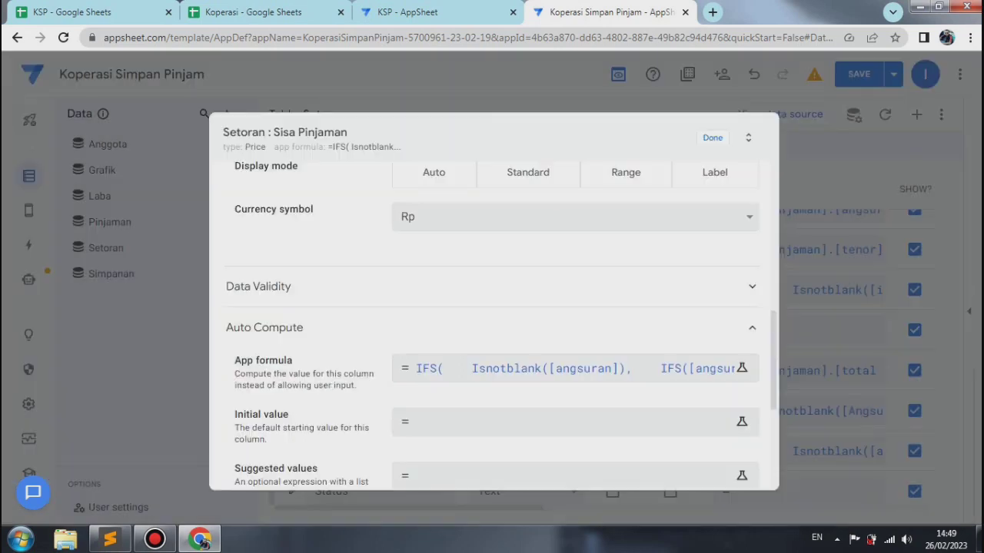
# Step: Close the Sisa Pinjaman column's settings, and save and verify the app data
pyautogui.click(712, 137)
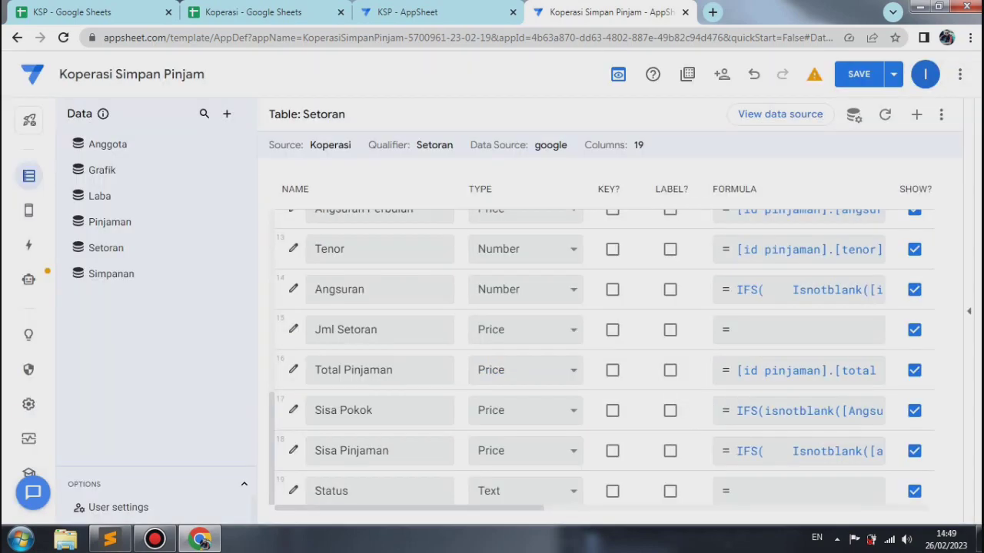
pyautogui.click(893, 73)
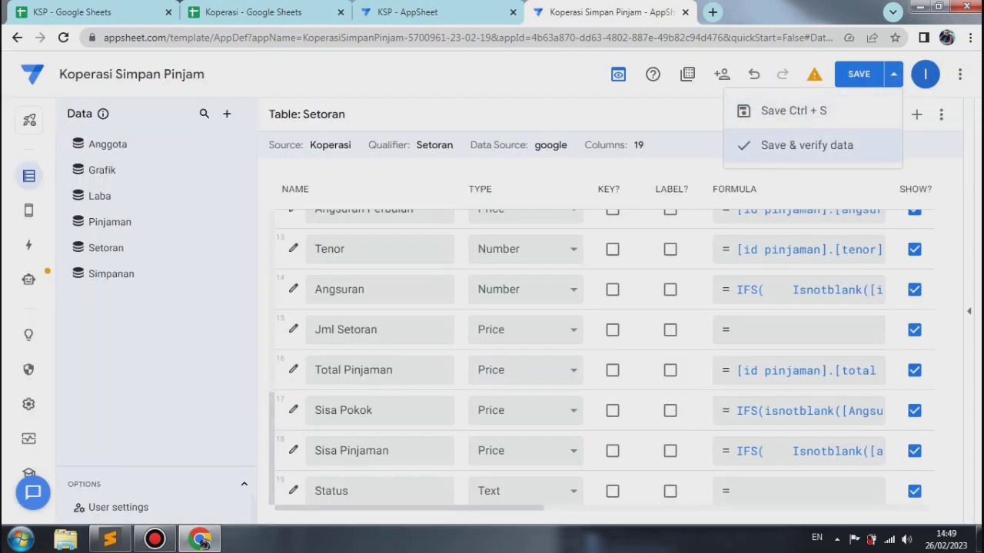
pyautogui.click(807, 145)
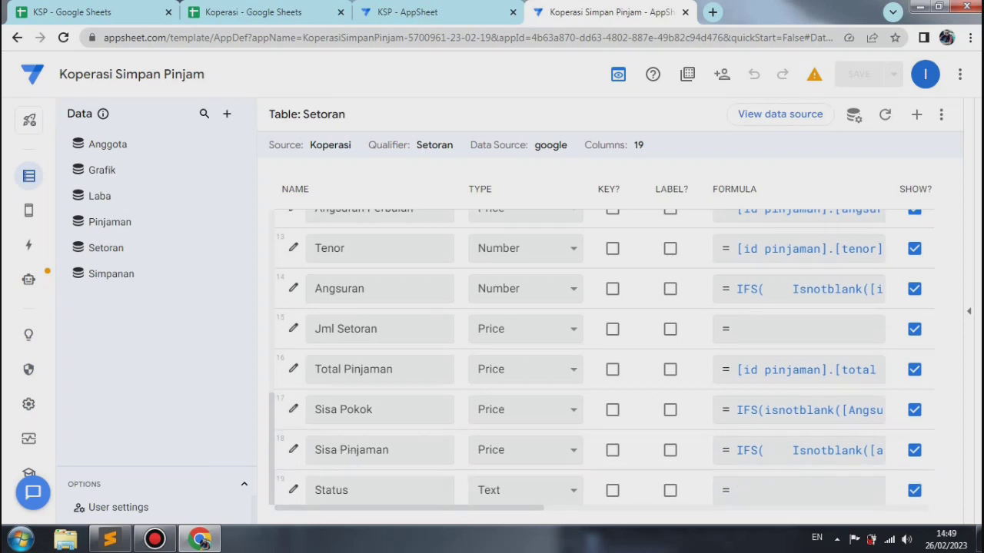
# Step: Set the Status app formula to the copied Ifs([sisa pinjaman]=0, [sisa pinjaman]."Lunas", [sisa pinjaman]>0, [sisa pinjaman]."Belum Lunas")
pyautogui.click(293, 491)
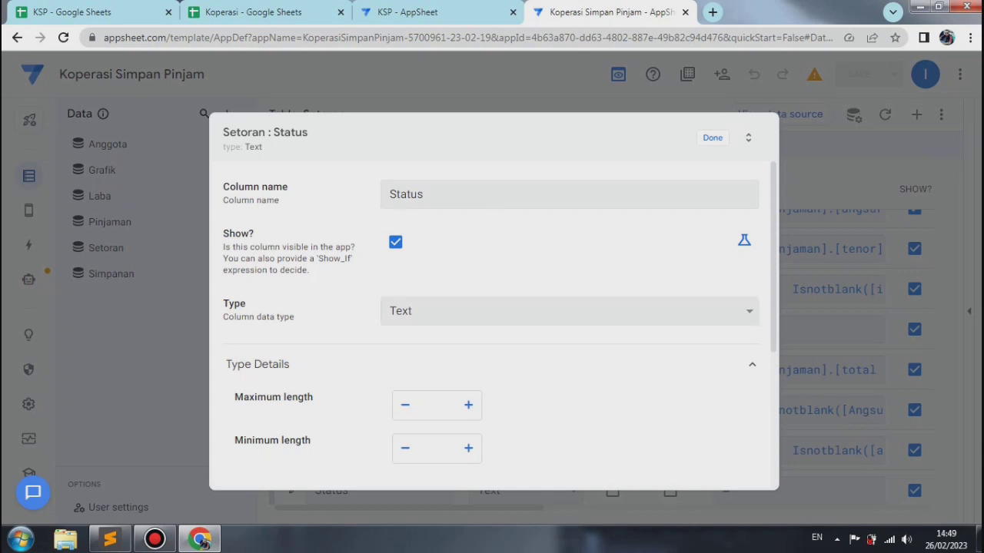
pyautogui.scroll(-2, 492, 322)
pyautogui.scroll(-1, 492, 323)
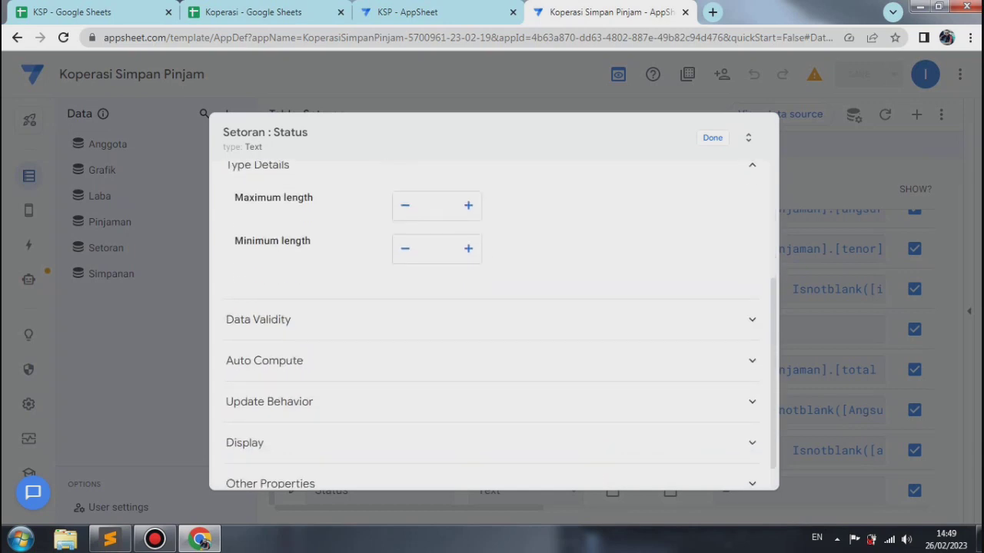
pyautogui.click(492, 361)
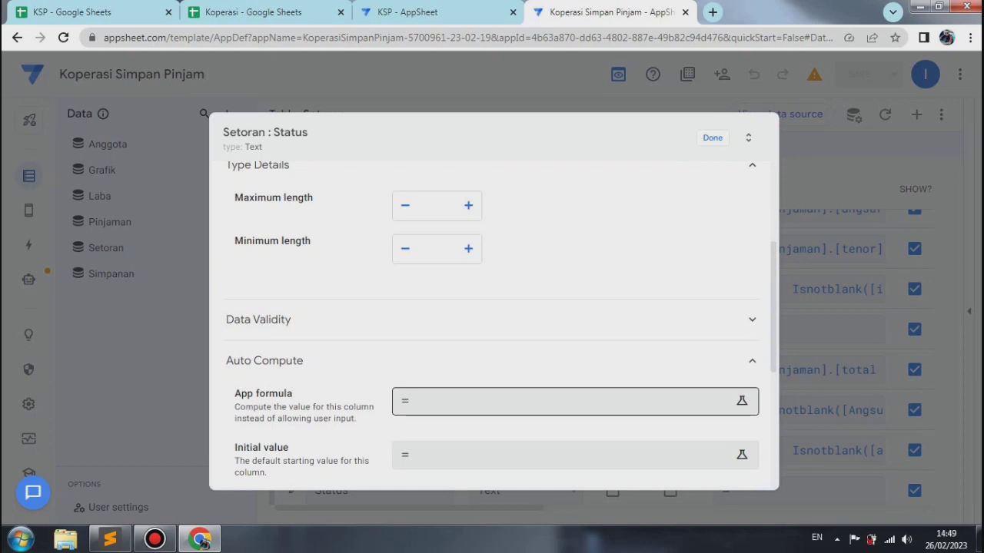
pyautogui.click(569, 401)
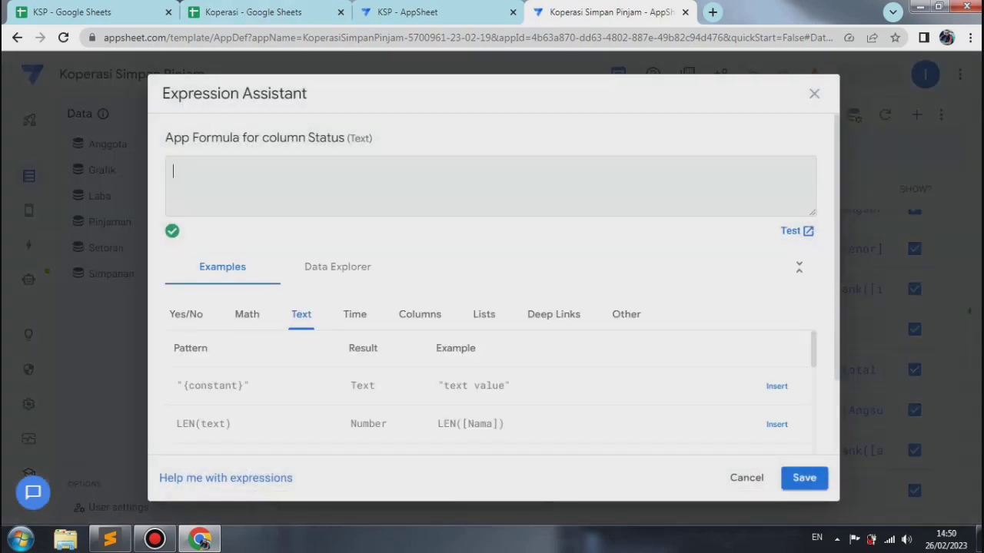
pyautogui.rightClick(180, 177)
pyautogui.click(216, 263)
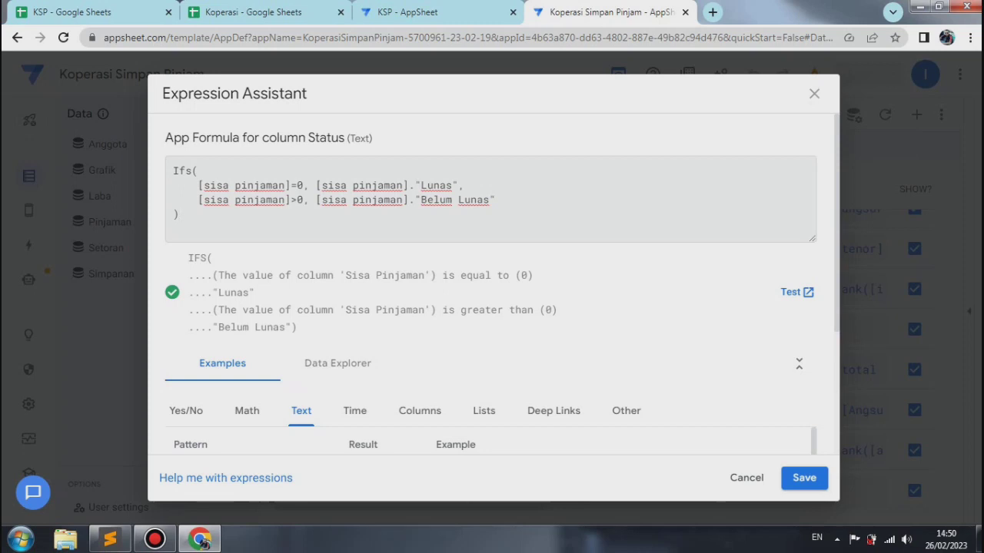
pyautogui.click(804, 477)
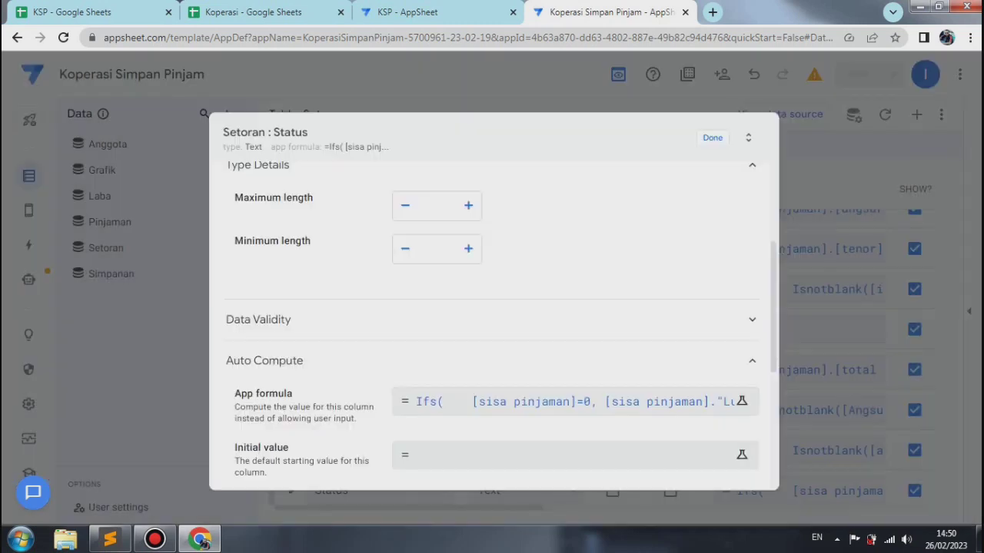
# Step: Close the Status column's settings, and save and verify the app data
pyautogui.click(712, 138)
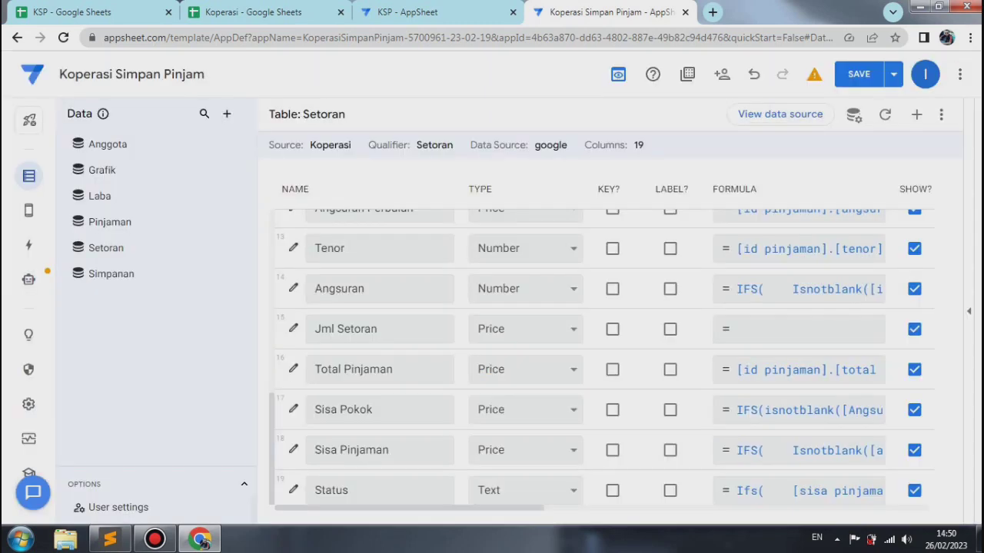
pyautogui.click(893, 74)
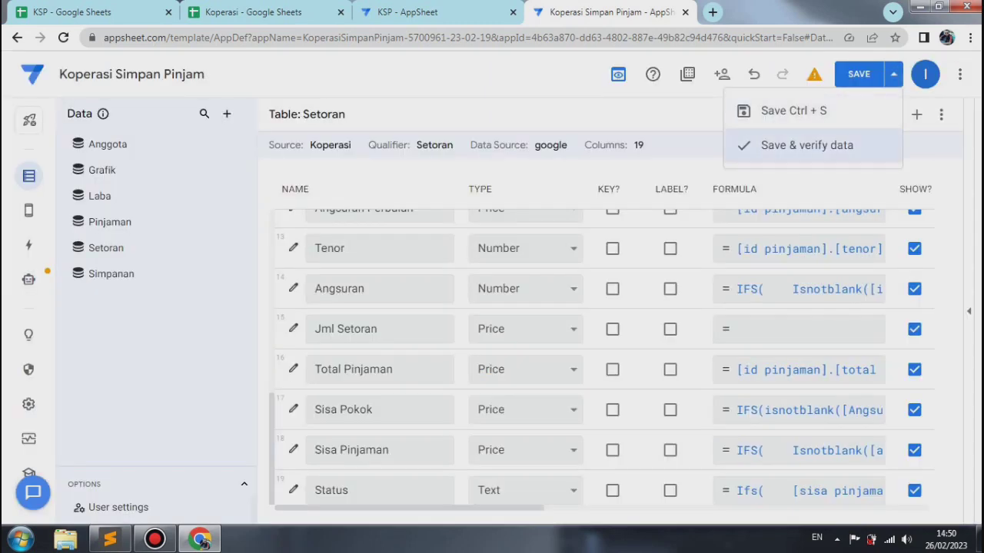
pyautogui.click(807, 145)
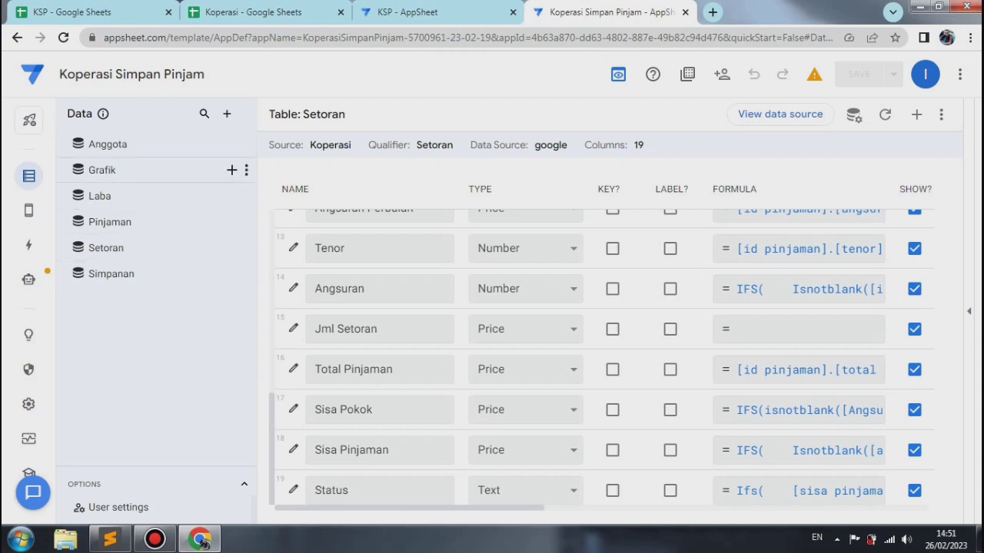
# Step: Add the suggested Pelunasan table from Koperasi with updates, adds and deletes allowed, and open its columns
pyautogui.click(227, 113)
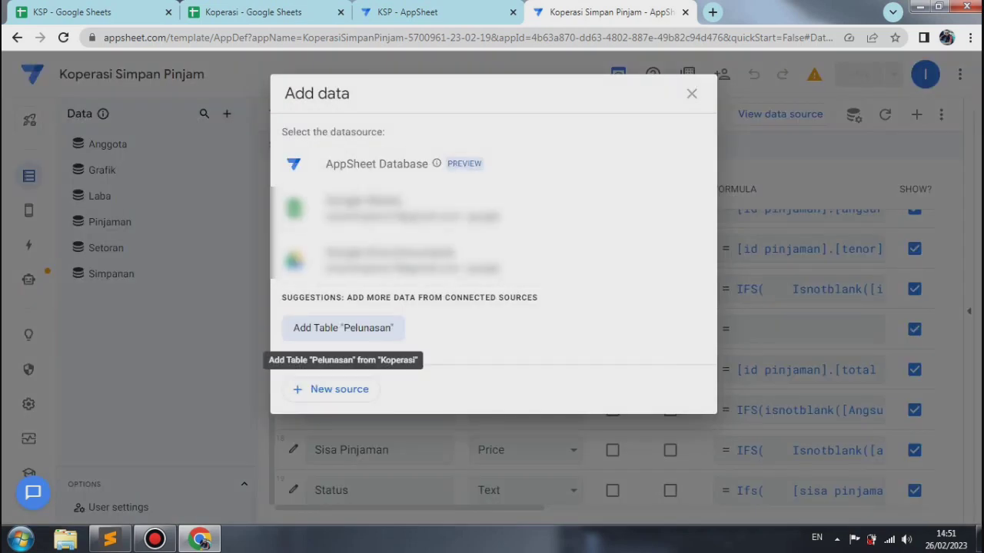
pyautogui.click(343, 328)
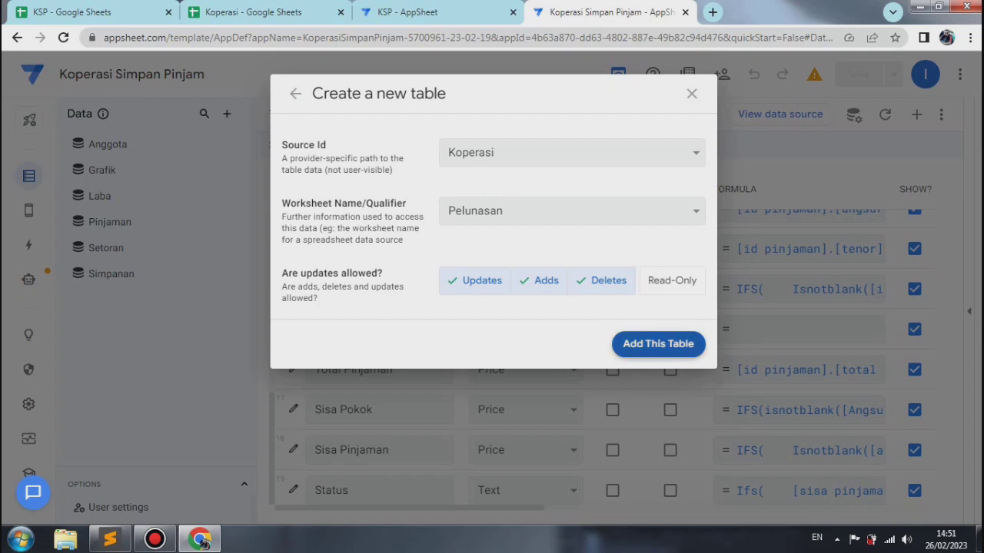
pyautogui.click(658, 343)
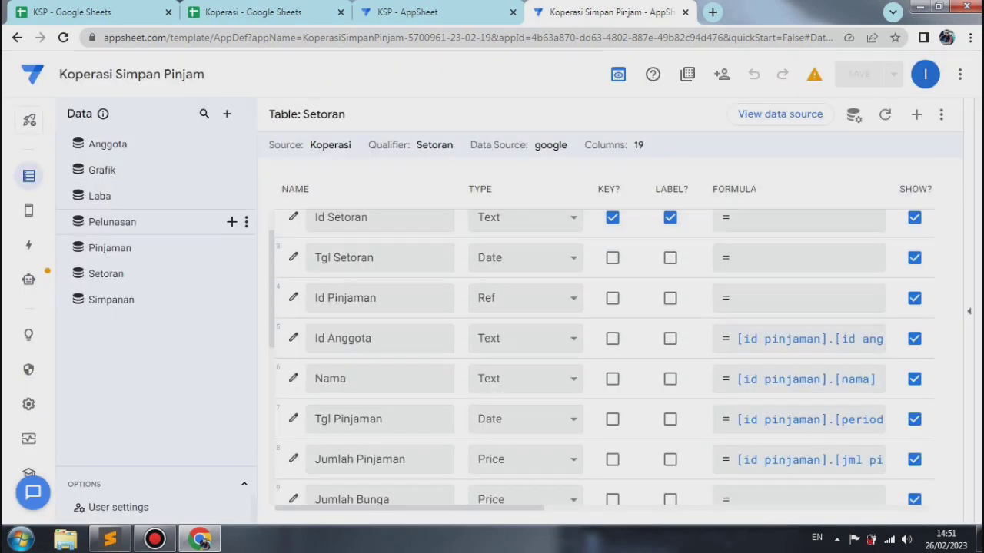
pyautogui.click(113, 222)
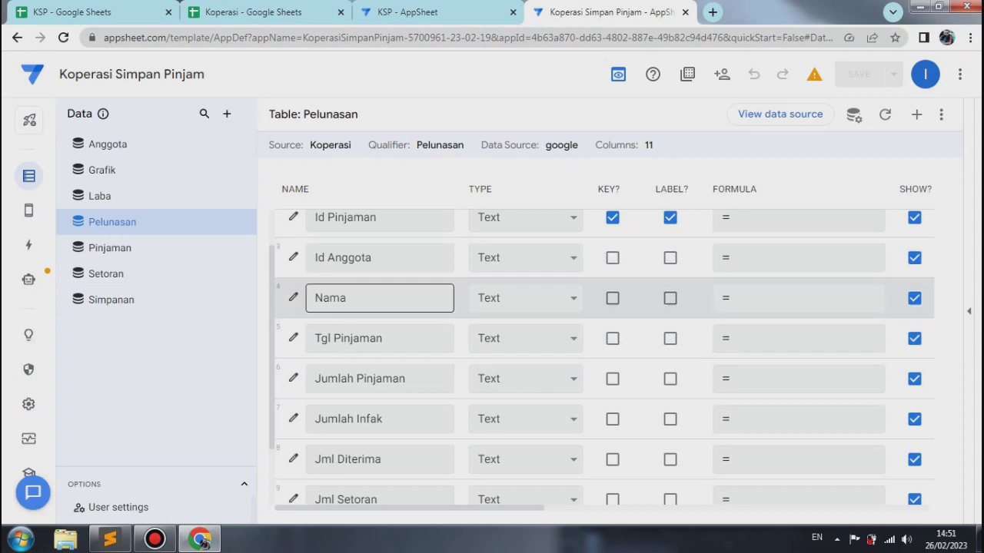
pyautogui.scroll(1, 603, 357)
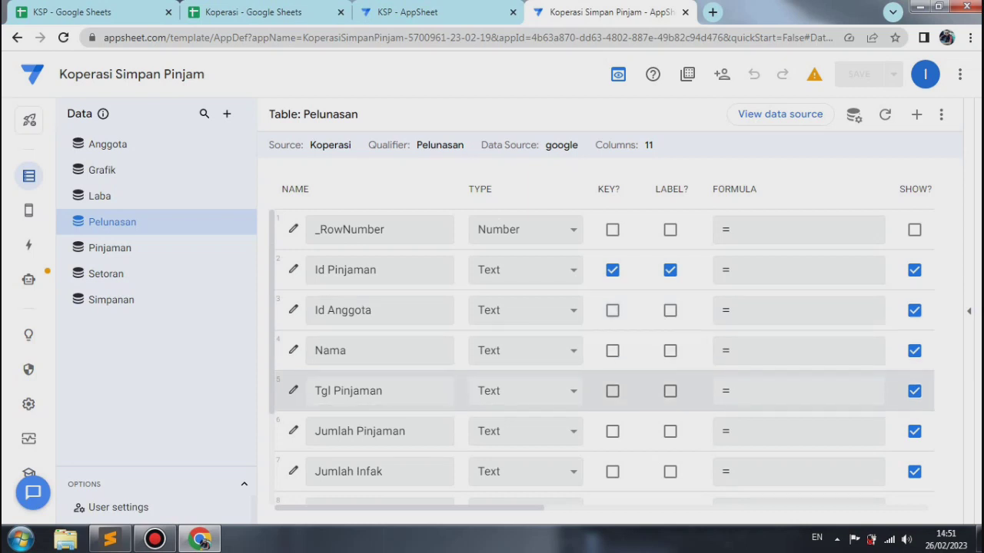
# Step: Set the Tgl Pinjaman column's type to Date in the Pelunasan table and close the column's settings
pyautogui.click(293, 391)
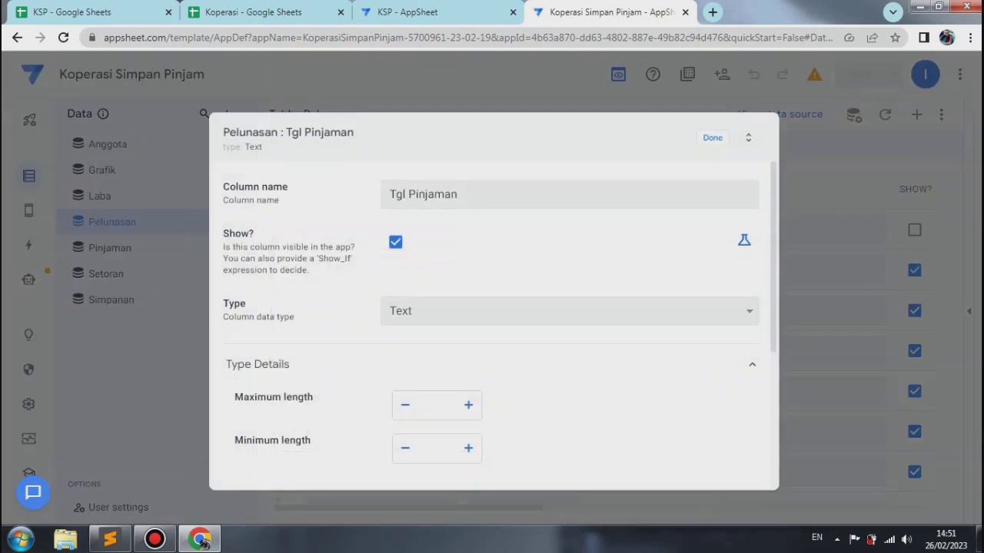
pyautogui.click(492, 312)
pyautogui.press('Up')
pyautogui.press('Up')
pyautogui.press('Up')
pyautogui.press('Up')
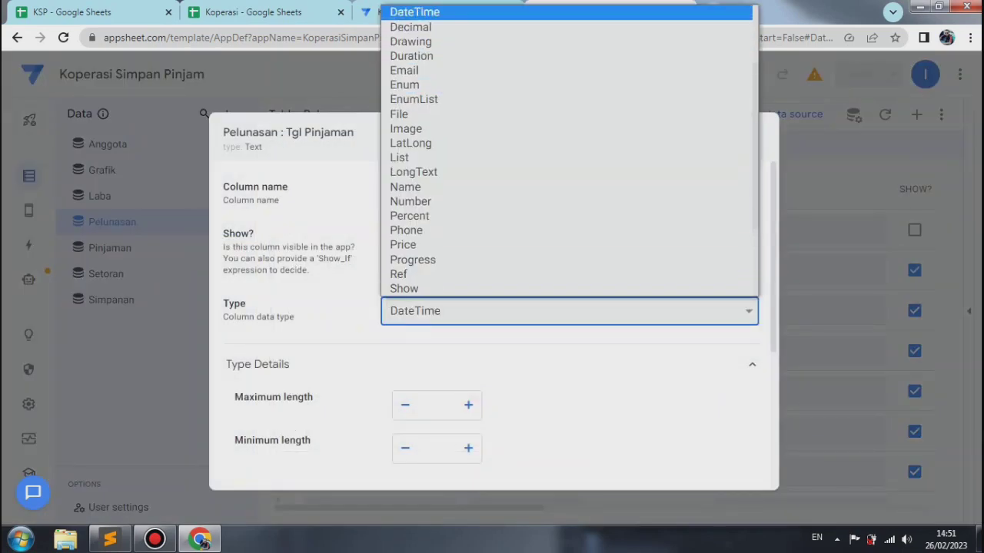
pyautogui.press('Return')
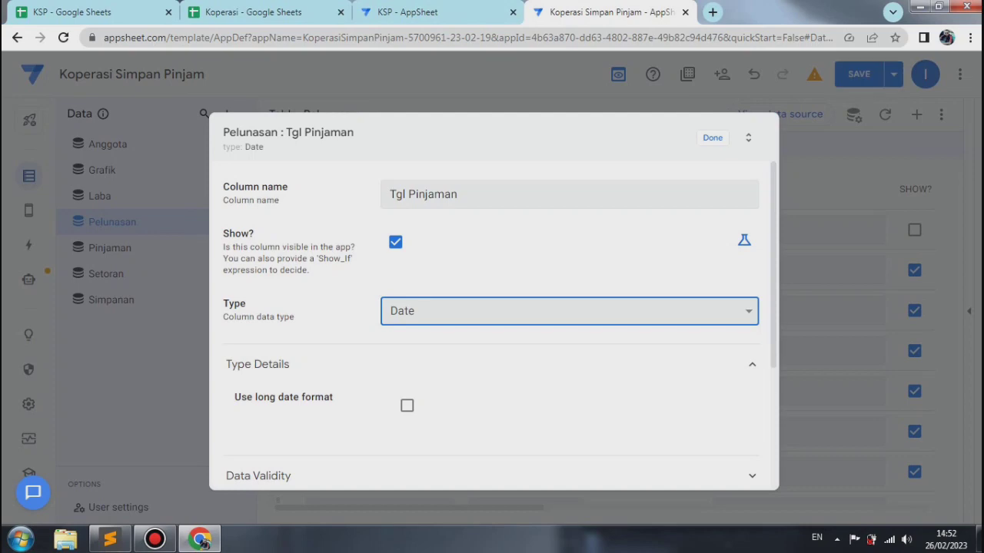
pyautogui.click(713, 138)
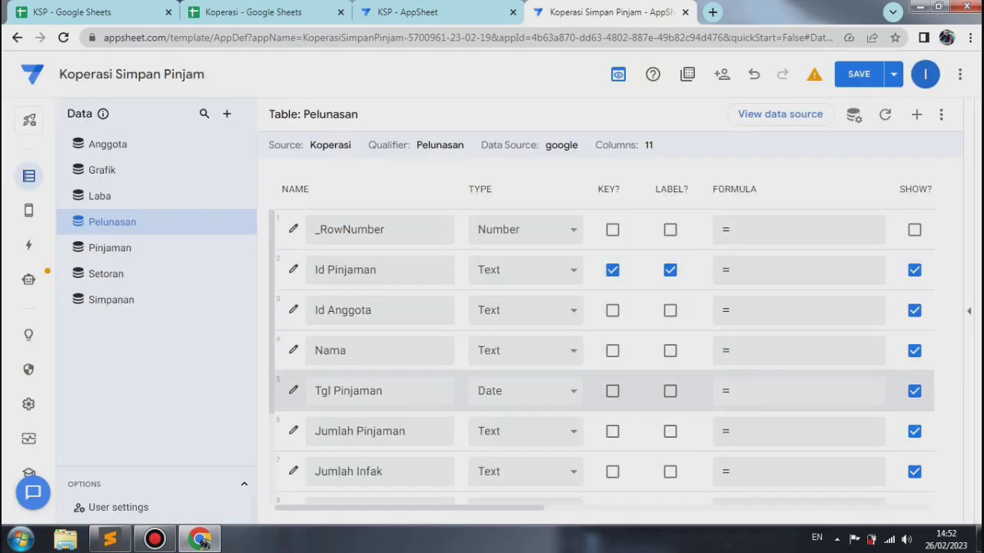
pyautogui.click(294, 391)
pyautogui.click(406, 406)
pyautogui.click(712, 137)
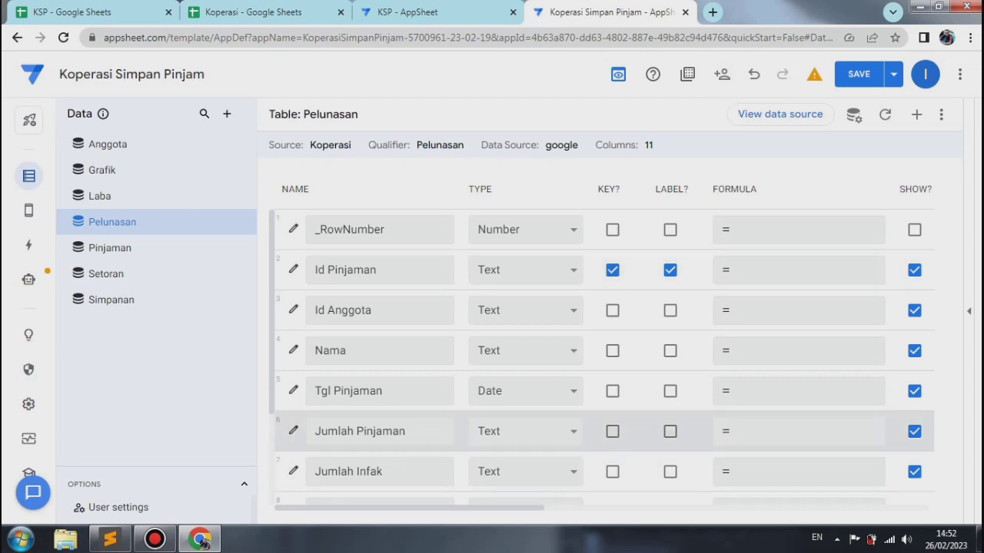
# Step: Set the Jumlah Pinjaman column's type to Price in the Pelunasan table
pyautogui.click(293, 431)
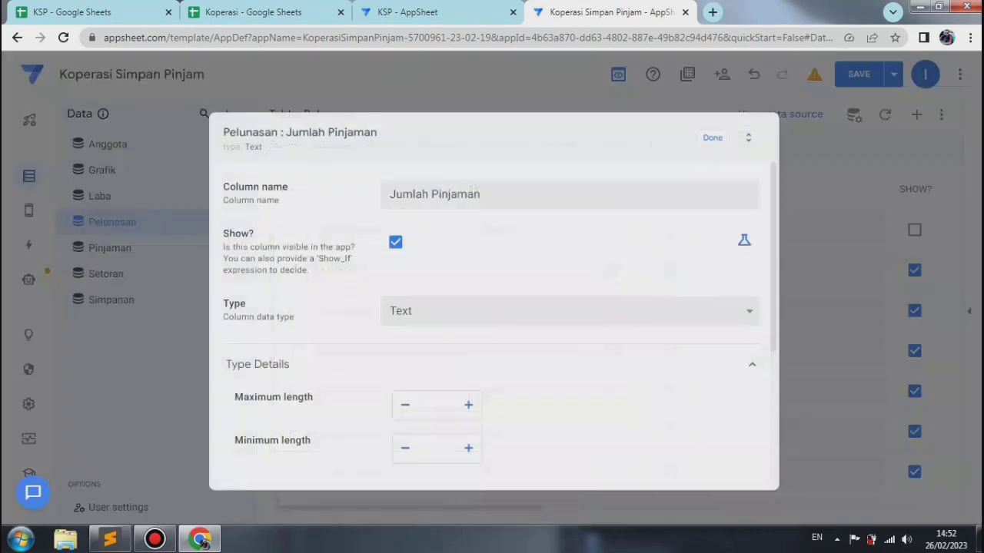
pyautogui.click(568, 311)
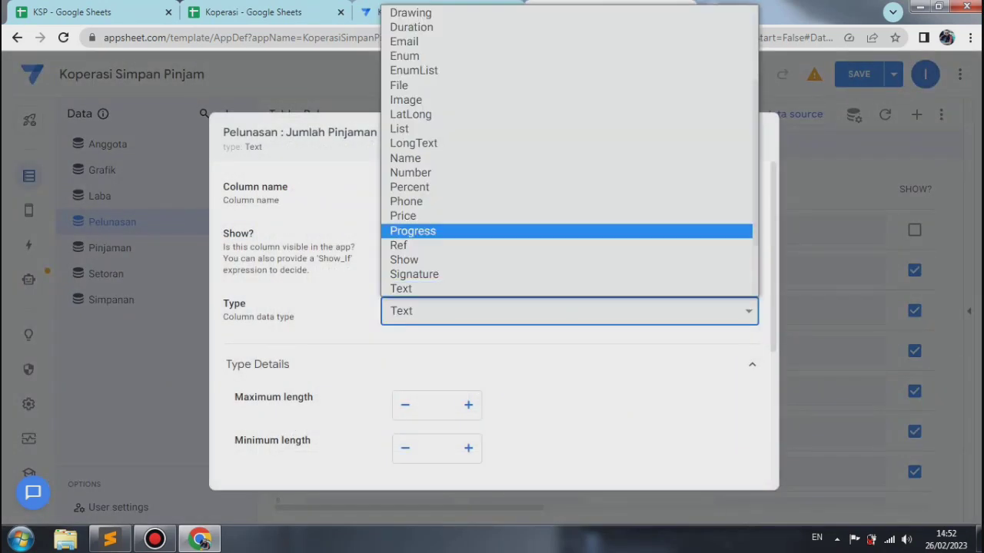
pyautogui.click(403, 216)
# Step: Format Jumlah Pinjaman with 0 decimal digits, a thousands separator and the Rp currency symbol, and close its settings
pyautogui.scroll(-5, 494, 325)
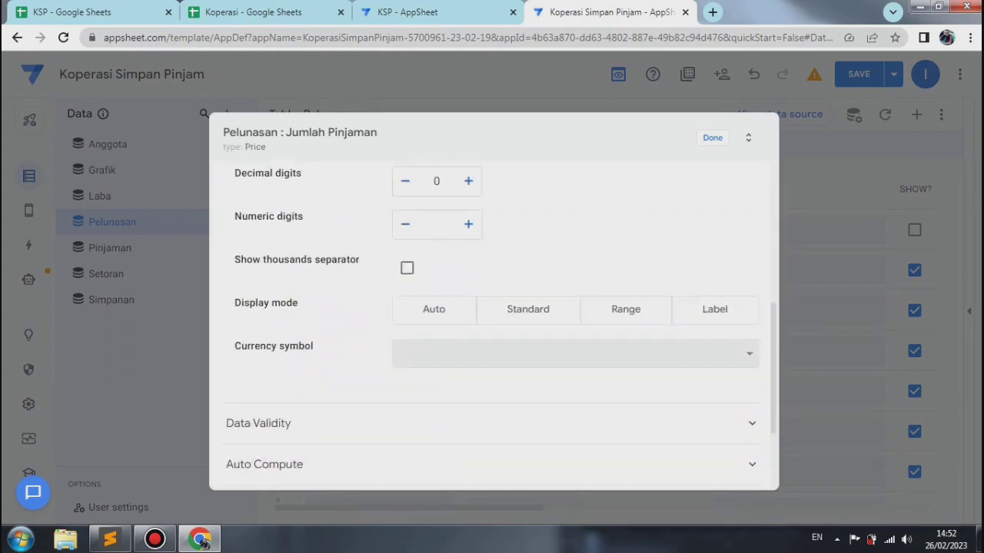
pyautogui.click(469, 184)
pyautogui.click(405, 183)
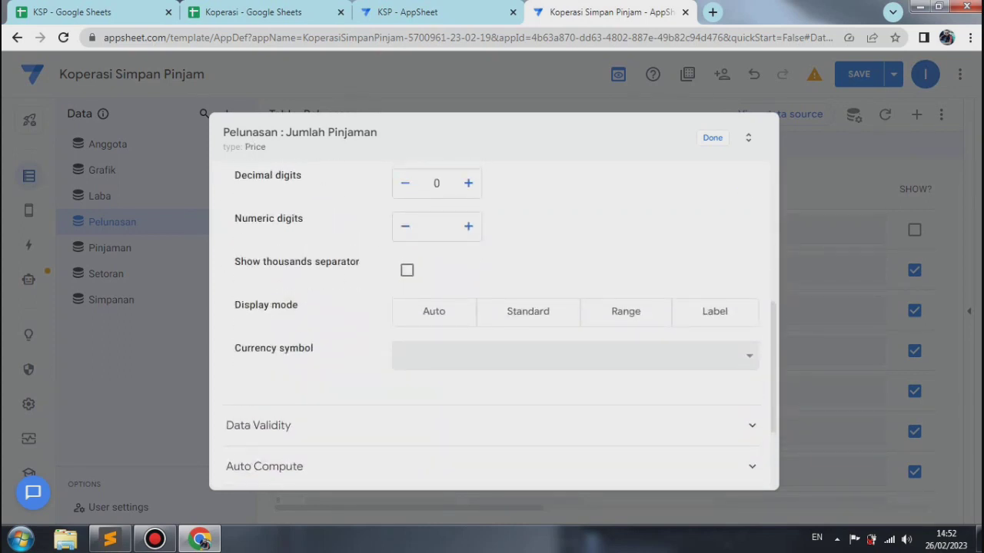
pyautogui.click(408, 271)
pyautogui.click(492, 356)
pyautogui.write('rp')
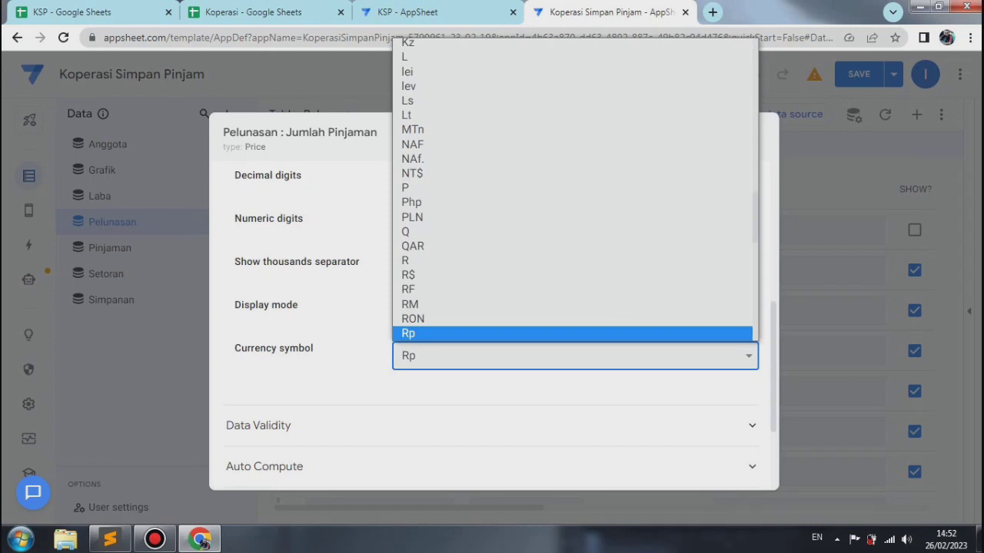
pyautogui.press('Return')
pyautogui.click(712, 138)
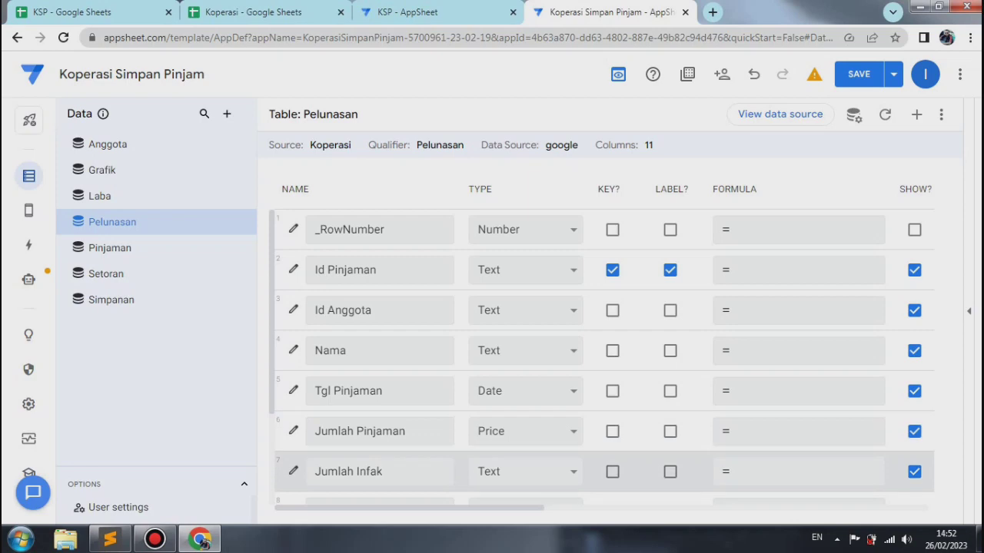
# Step: Set the Jumlah Infak column's type to Price in the Pelunasan table
pyautogui.click(293, 471)
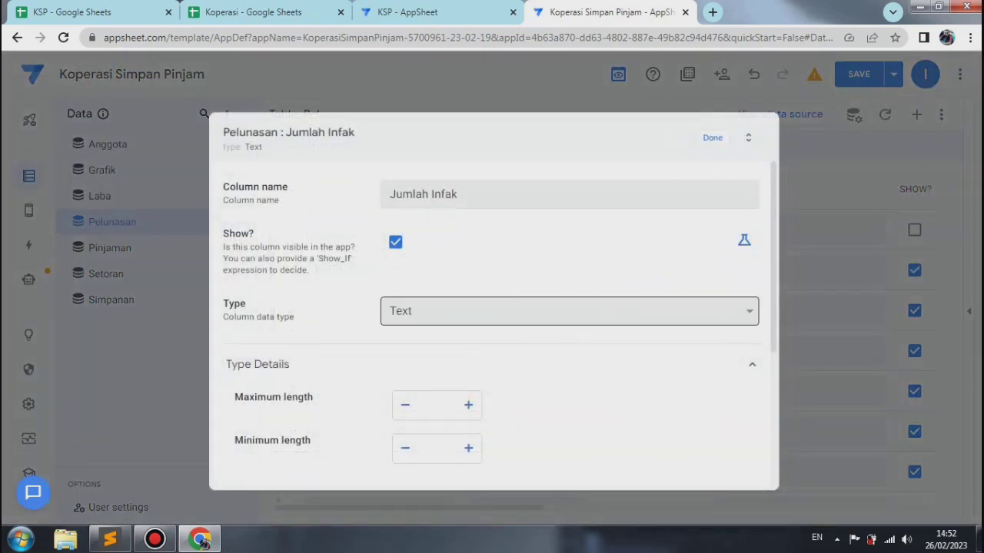
pyautogui.click(492, 312)
pyautogui.click(462, 216)
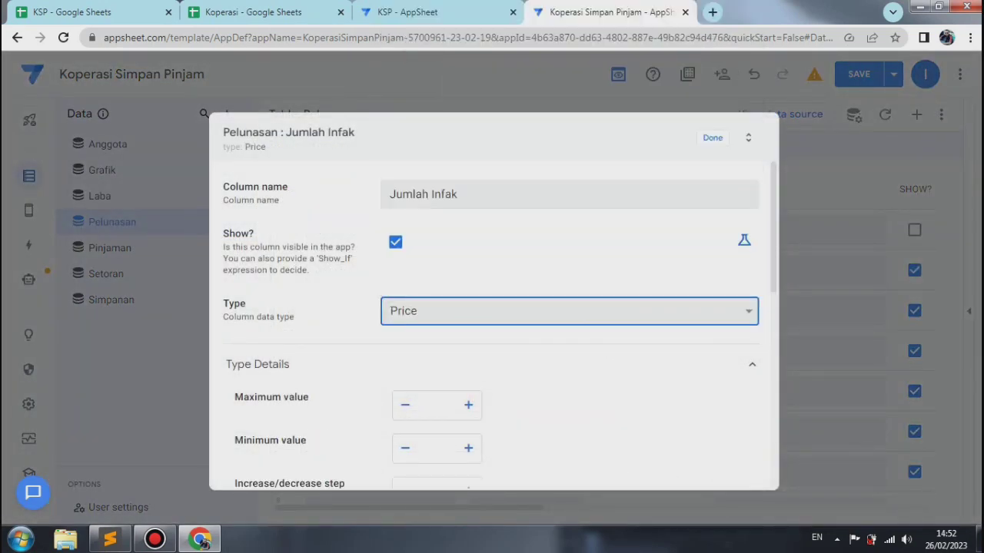
# Step: Format Jumlah Infak with 0 decimal digits, a thousands separator and the Rp currency symbol, and close its settings
pyautogui.scroll(-2, 492, 311)
pyautogui.scroll(2, 492, 311)
pyautogui.scroll(-2, 492, 311)
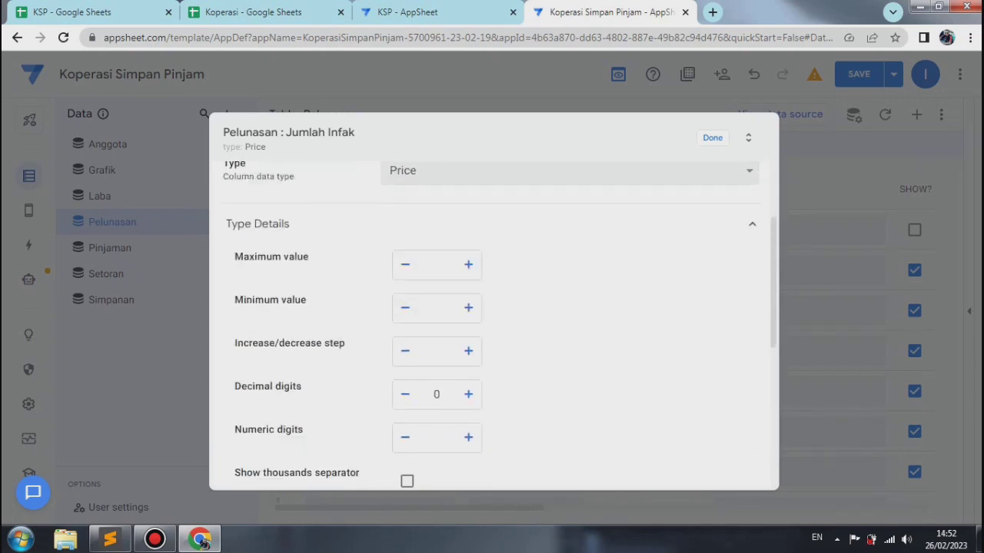
pyautogui.click(468, 394)
pyautogui.click(405, 394)
pyautogui.click(407, 481)
pyautogui.scroll(-3, 492, 323)
pyautogui.click(575, 346)
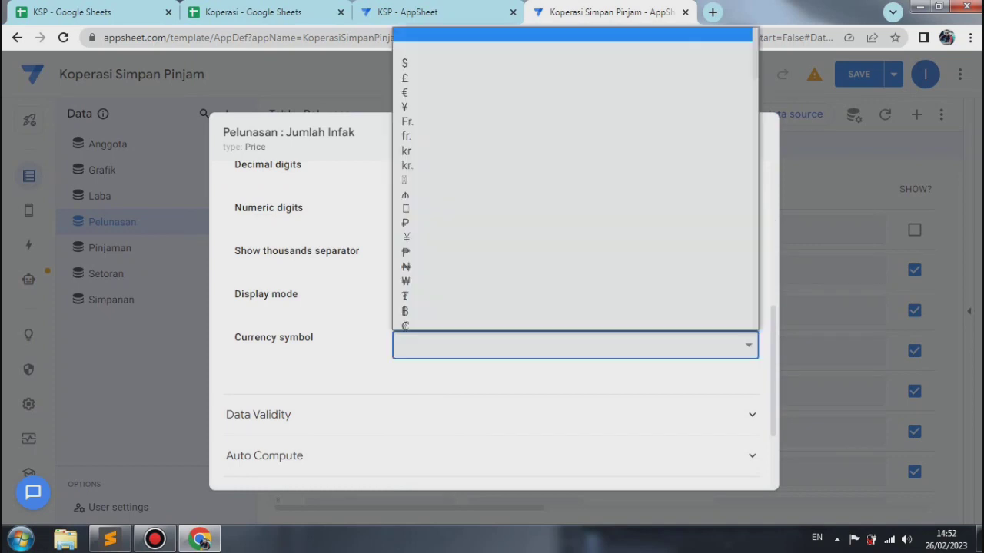
pyautogui.write('Rp')
pyautogui.press('Return')
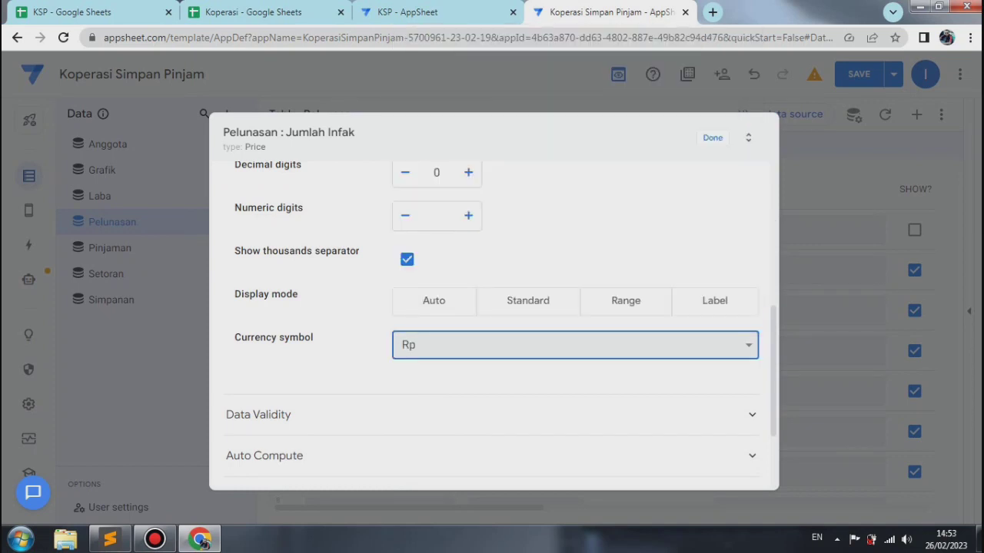
pyautogui.click(712, 137)
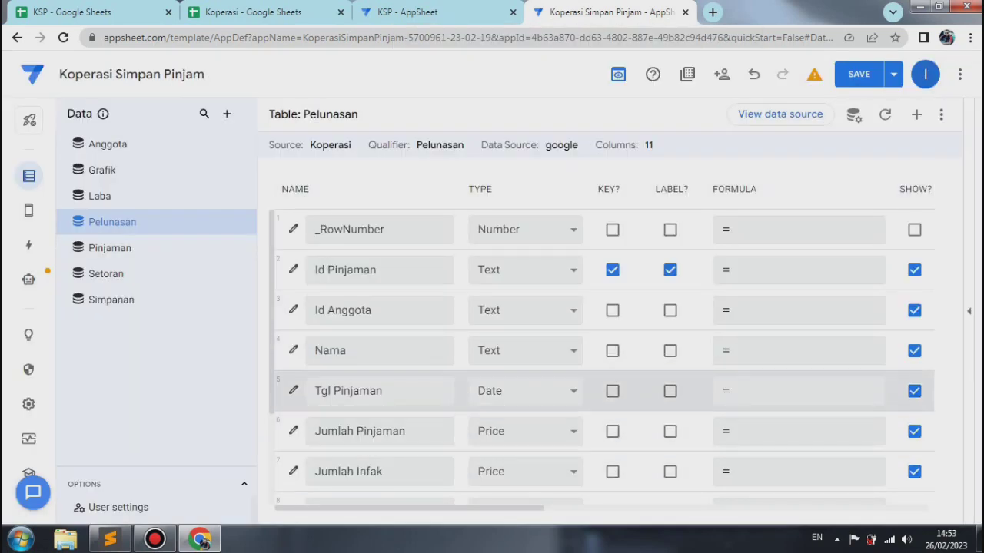
# Step: Set the Jml Diterima column's type to Price in the Pelunasan table
pyautogui.scroll(-3, 538, 353)
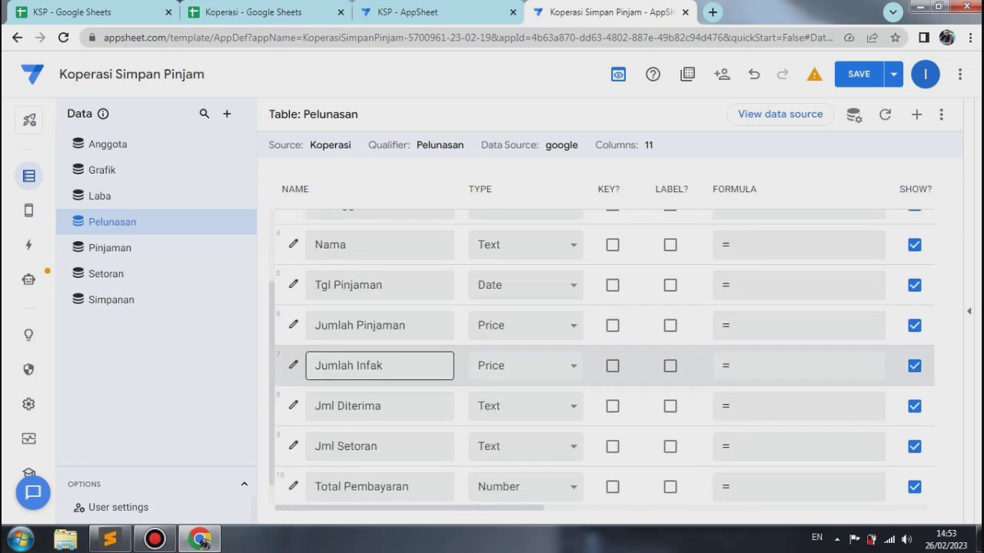
pyautogui.scroll(-1, 538, 354)
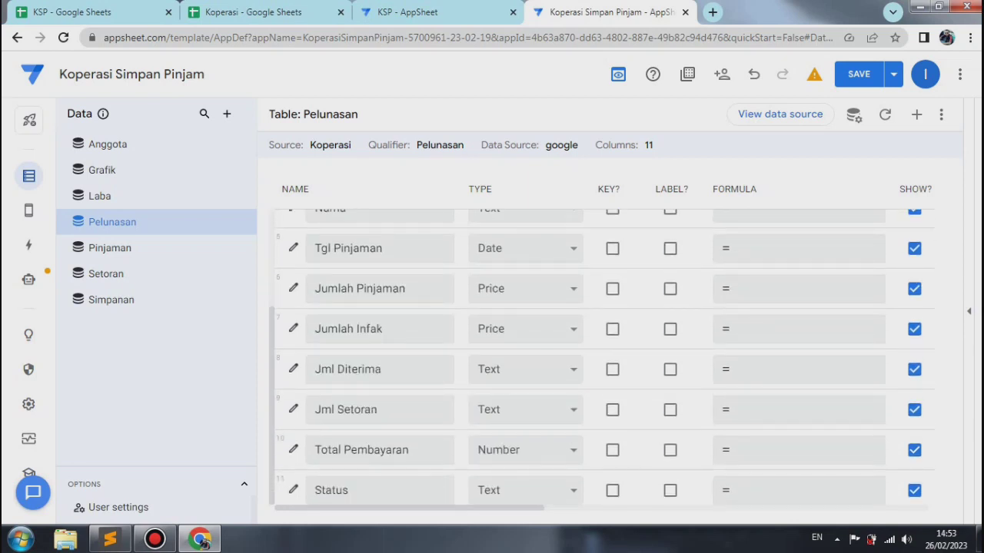
pyautogui.click(293, 369)
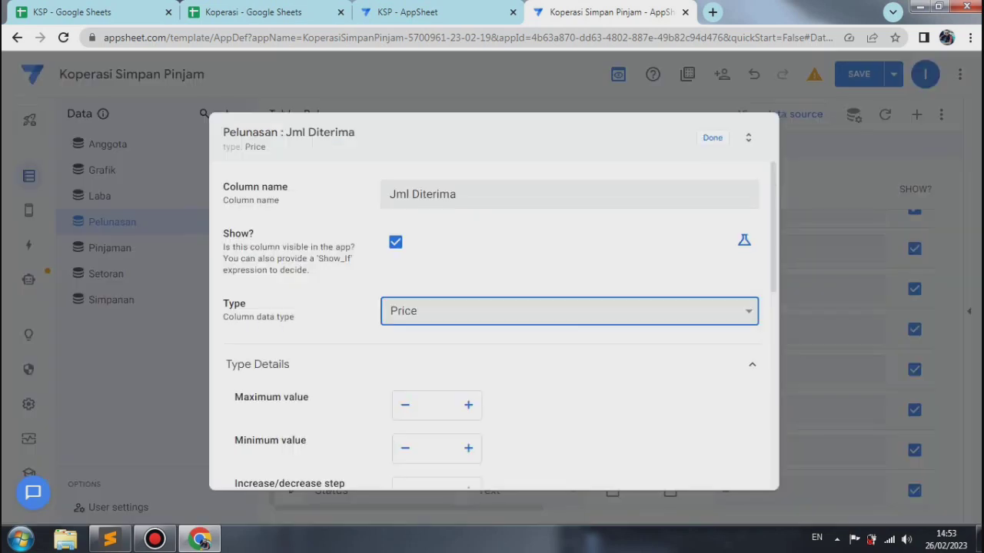
# Step: Format Jml Diterima with 0 decimal digits, a thousands separator and the Rp currency symbol, and close its settings
pyautogui.scroll(-5, 492, 323)
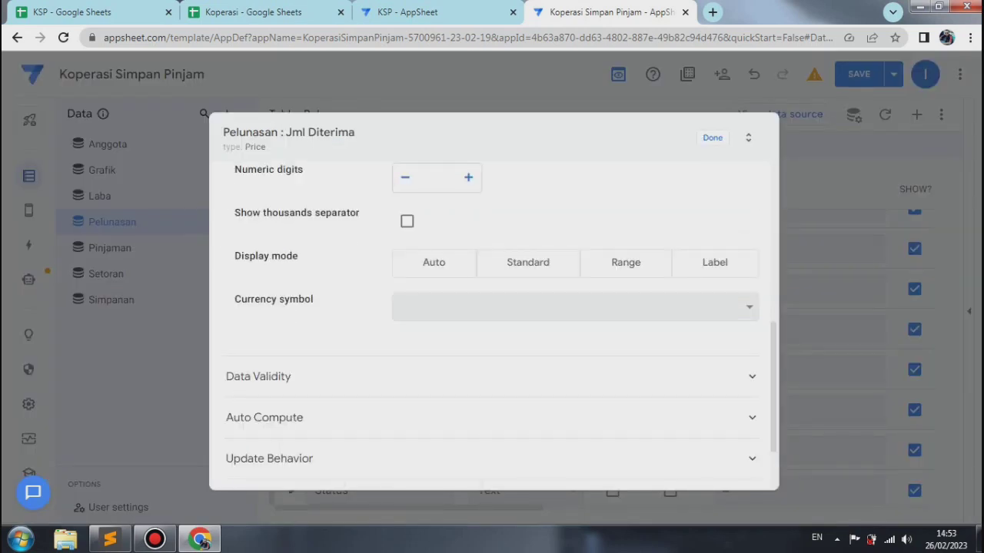
pyautogui.scroll(1, 492, 322)
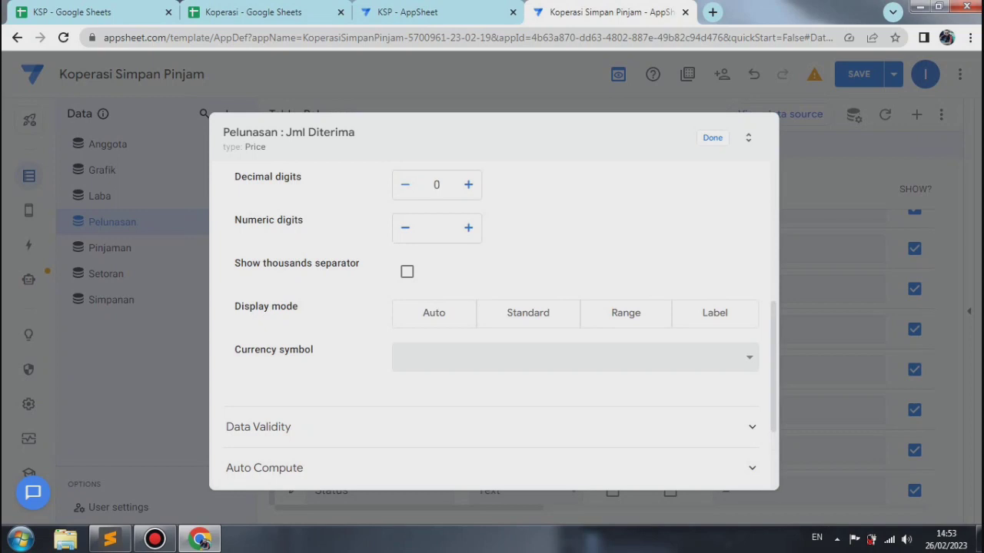
pyautogui.click(407, 271)
pyautogui.click(575, 357)
pyautogui.press('r')
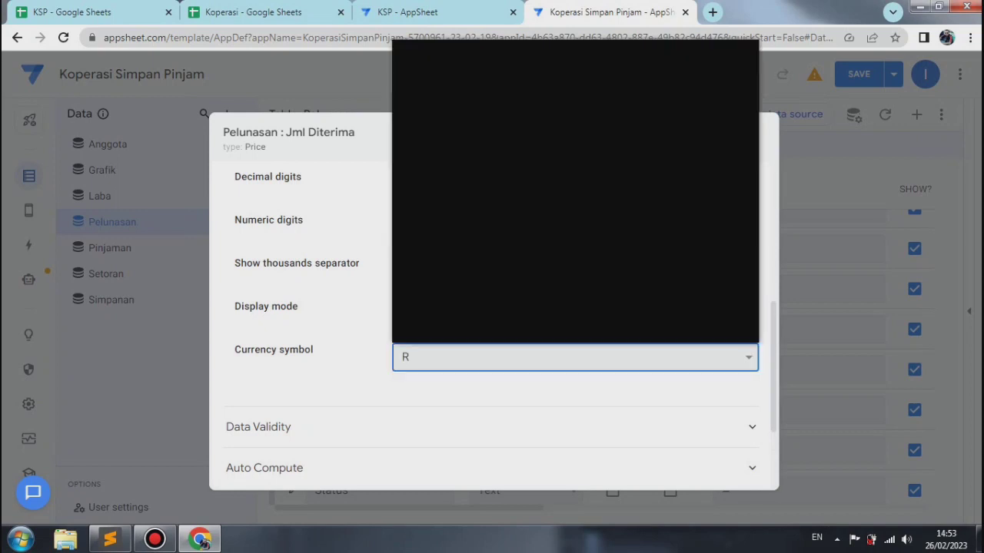
pyautogui.press('p')
pyautogui.press('r')
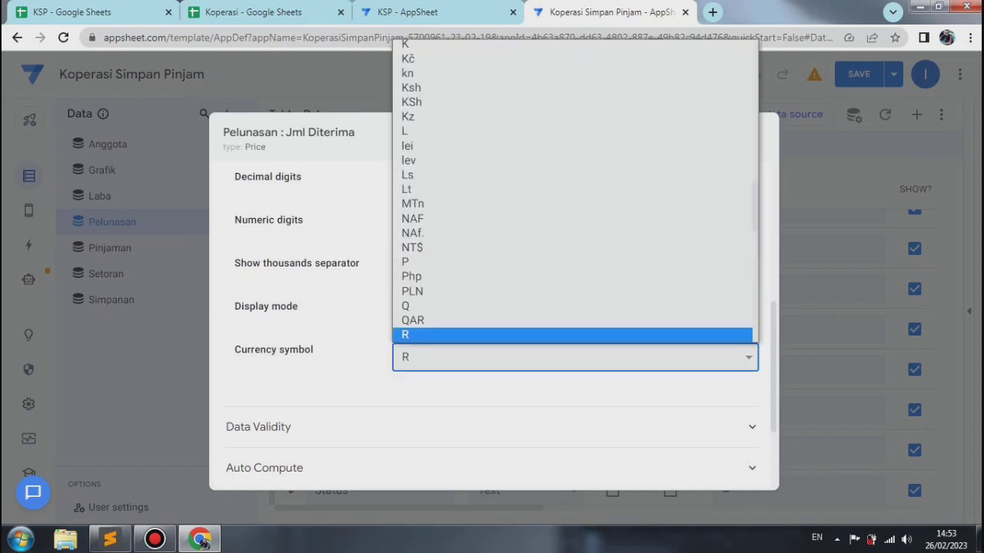
pyautogui.press('p')
pyautogui.press('Return')
pyautogui.press('Escape')
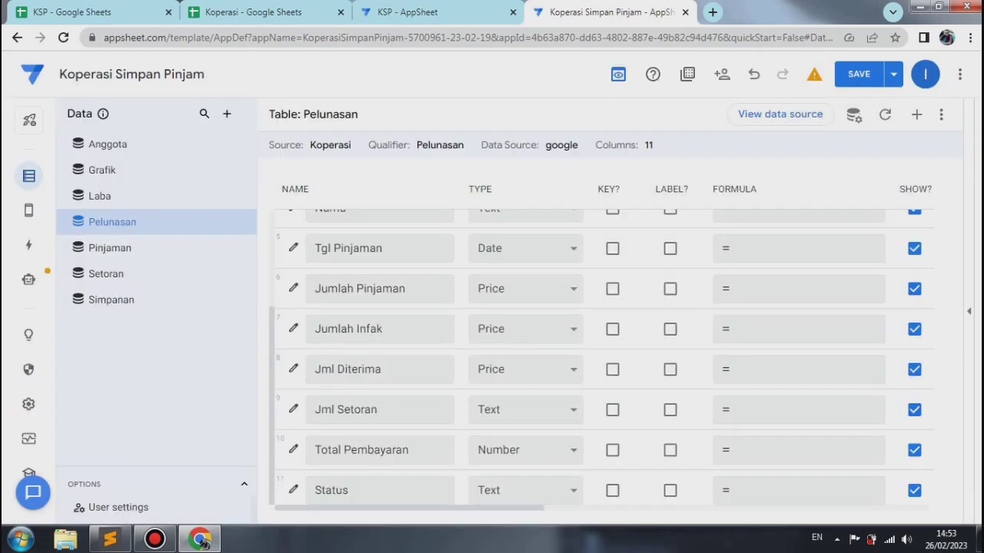
# Step: Set the Jml Setoran column's type to Price in the Pelunasan table
pyautogui.click(293, 409)
pyautogui.click(568, 311)
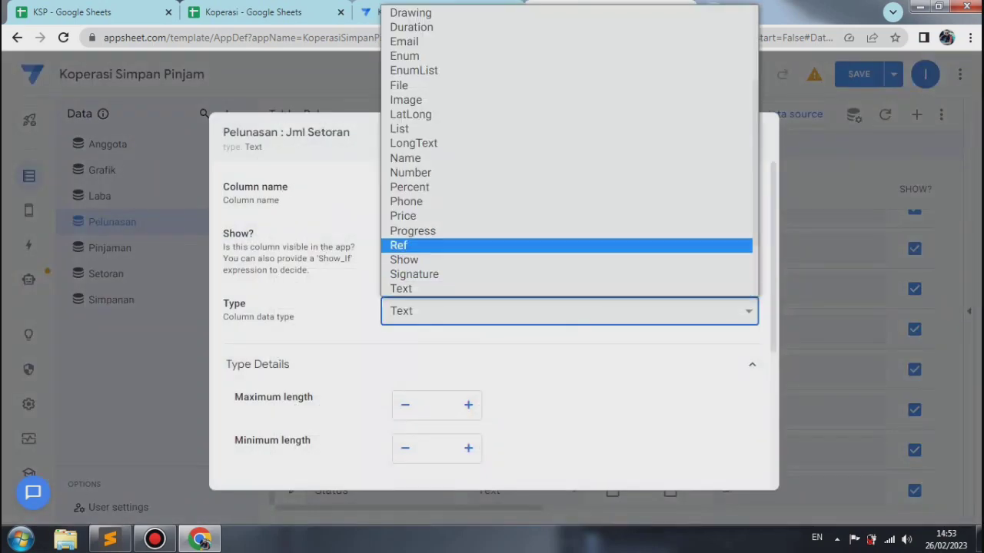
pyautogui.click(549, 217)
# Step: Format Jml Setoran with 0 decimal digits, a thousands separator and the Rp currency symbol, and close its settings
pyautogui.scroll(-5, 492, 322)
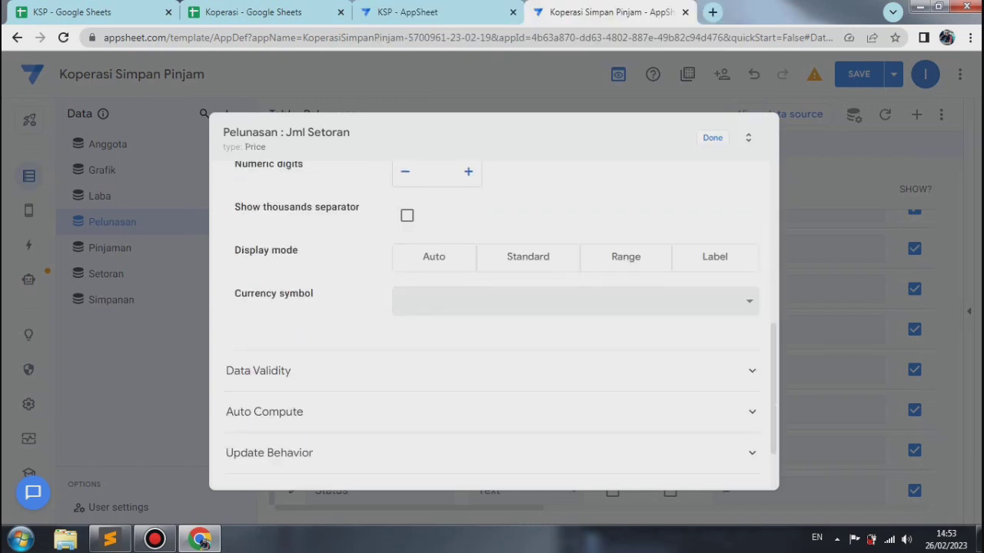
pyautogui.scroll(1, 492, 322)
pyautogui.click(468, 196)
pyautogui.click(405, 196)
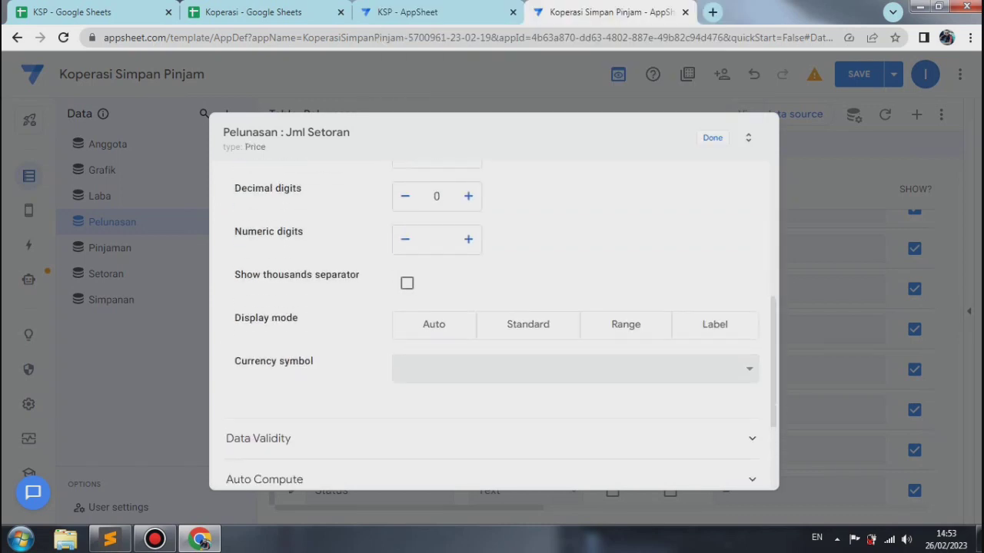
pyautogui.click(406, 283)
pyautogui.click(575, 369)
pyautogui.write('Rp')
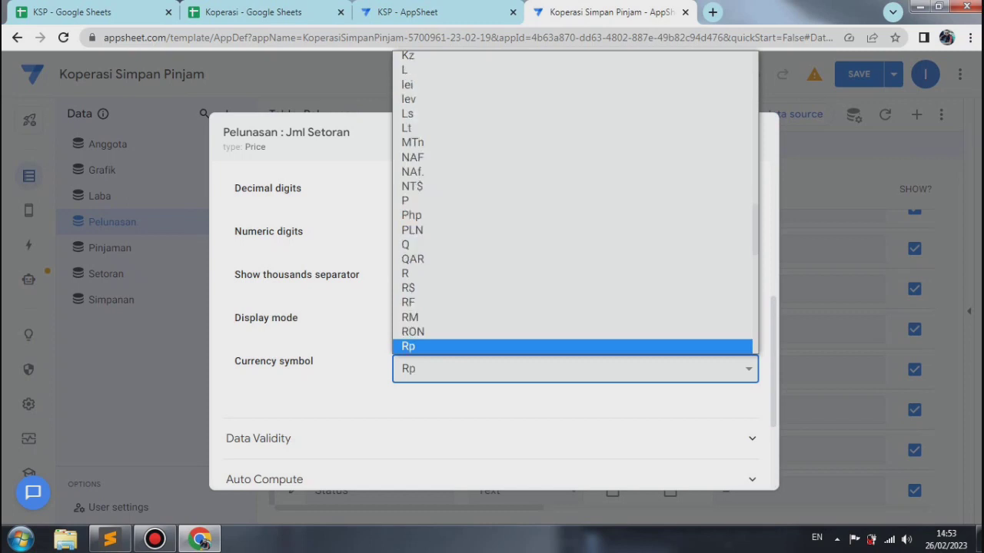
pyautogui.press('Return')
pyautogui.press('Escape')
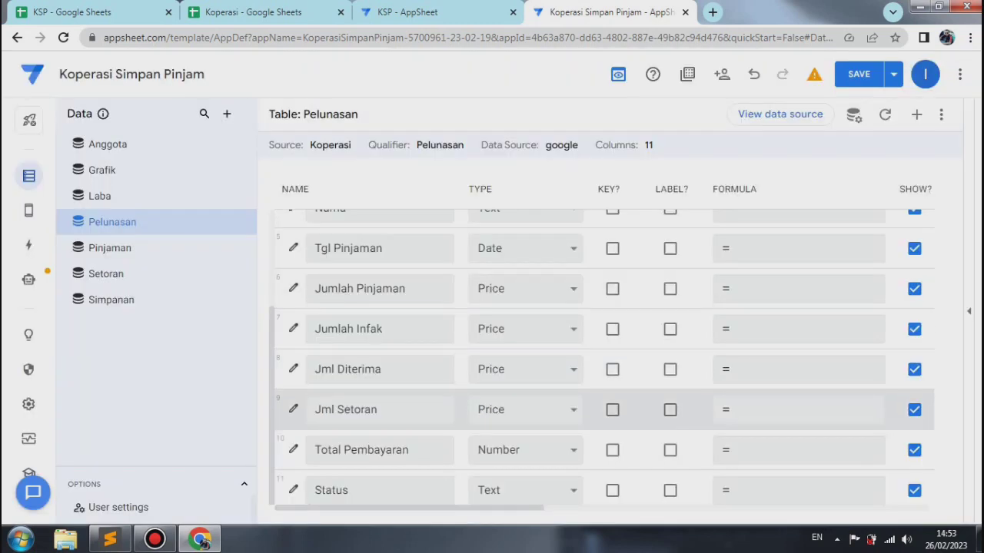
# Step: Set the Total Pembayaran column's type to Price in the Pelunasan table
pyautogui.click(293, 450)
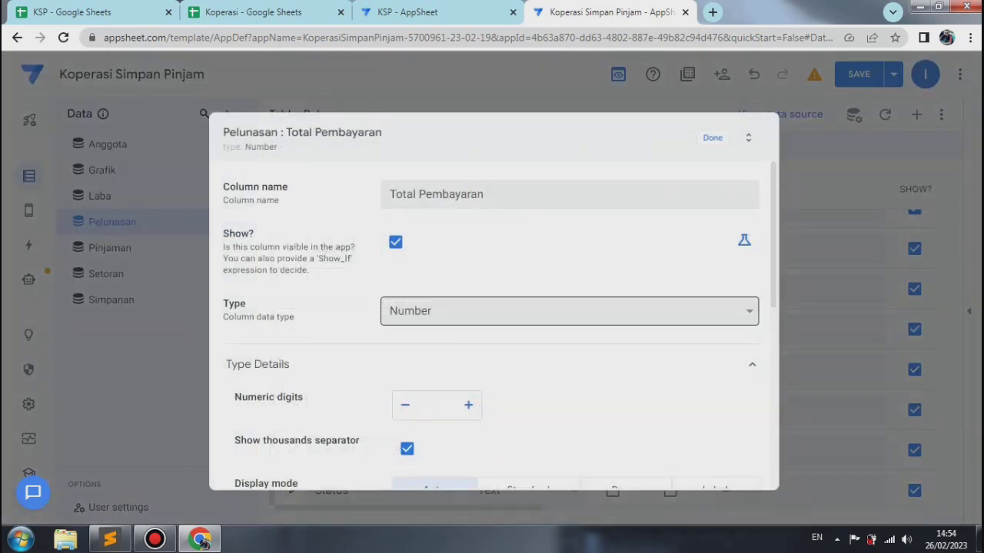
pyautogui.click(569, 311)
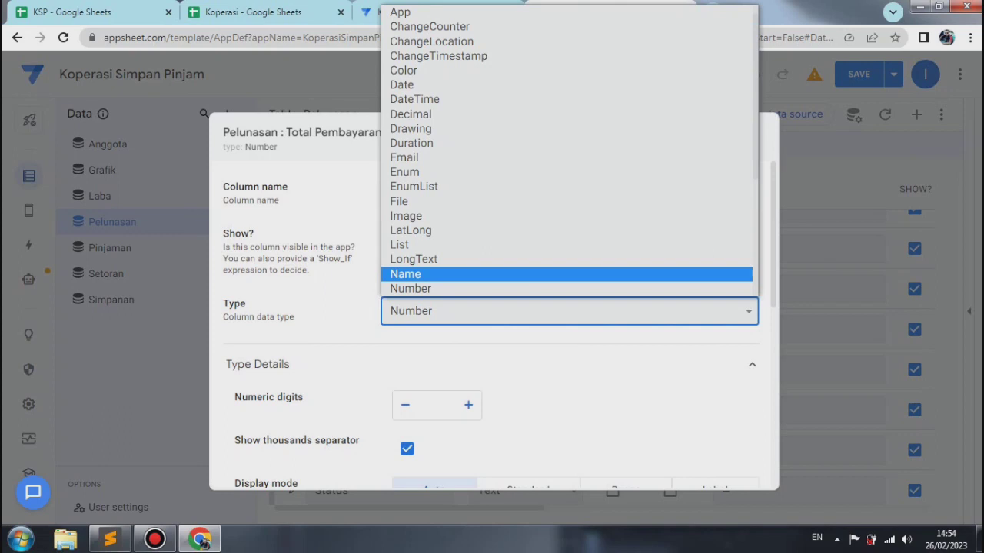
pyautogui.press('Down')
pyautogui.press('Down')
pyautogui.press('Down')
pyautogui.press('Down')
pyautogui.press('Return')
# Step: Format Total Pembayaran with 0 decimal digits and the Rp currency symbol, and close its settings
pyautogui.click(468, 239)
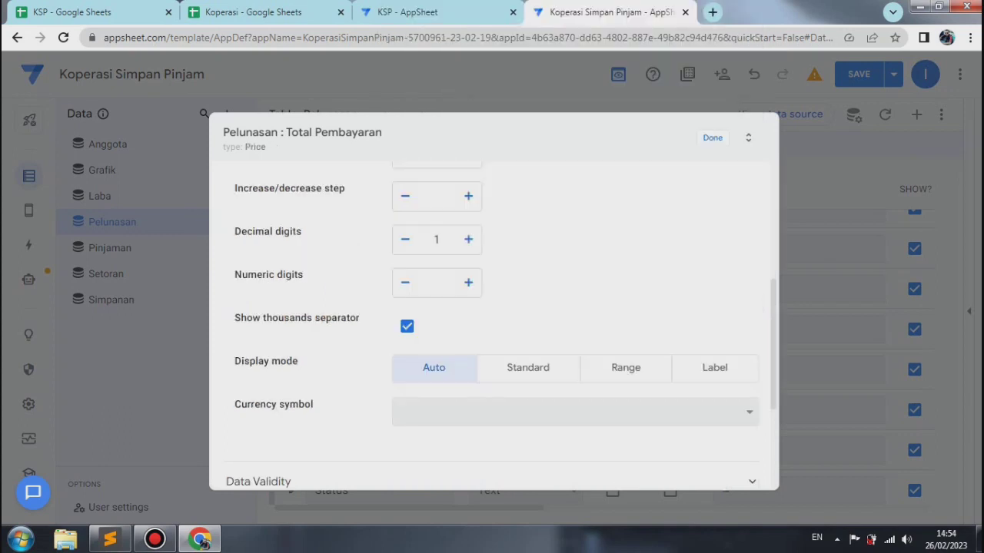
pyautogui.click(405, 239)
pyautogui.click(575, 412)
pyautogui.write('Rp')
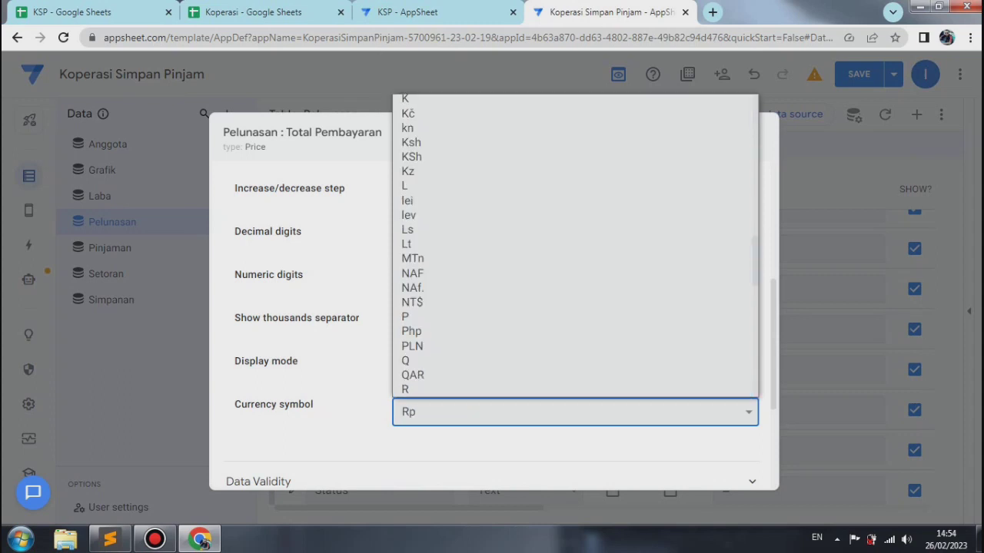
pyautogui.press('Return')
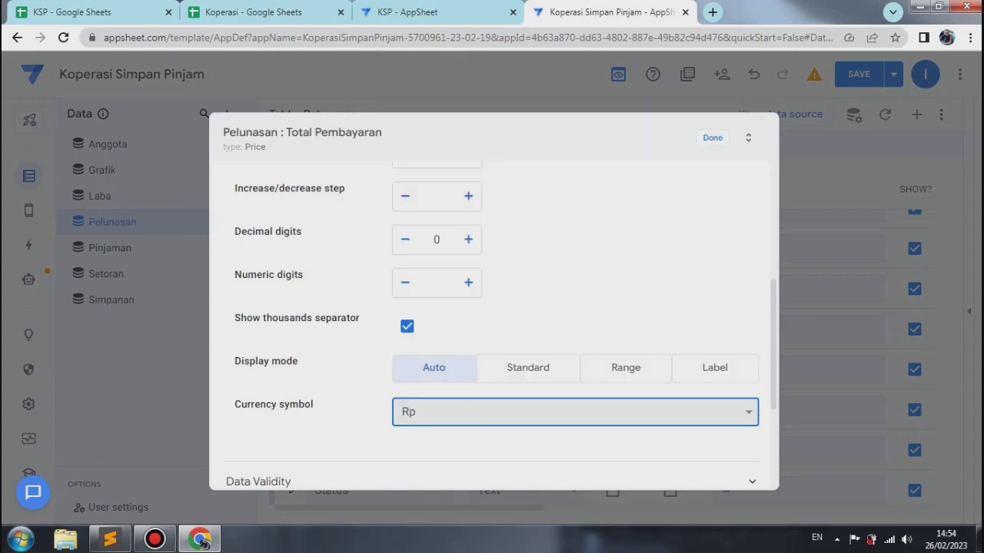
pyautogui.click(713, 138)
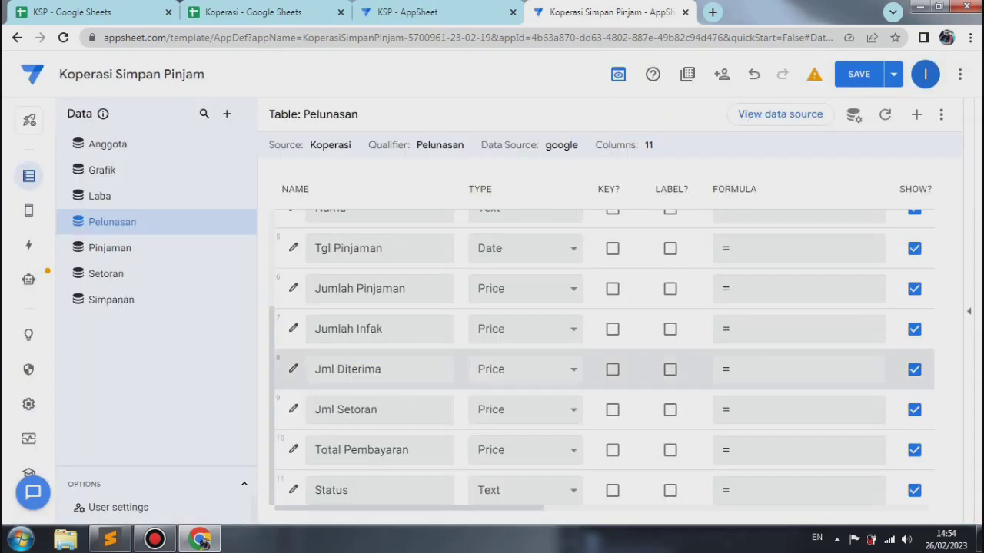
# Step: Save and verify the app data with the updated Pelunasan columns
pyautogui.click(893, 74)
pyautogui.click(806, 145)
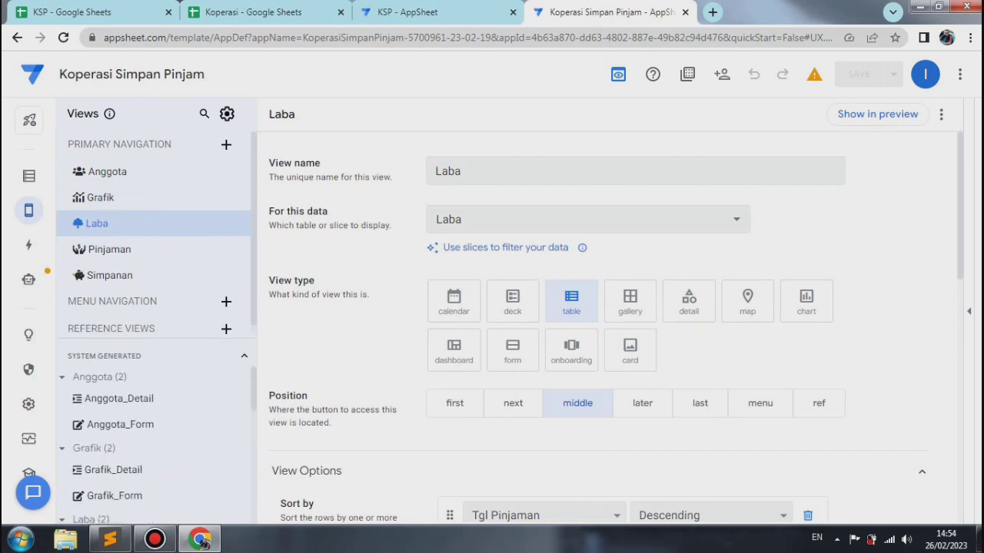
# Step: Open the system-generated Setoran_Form view, show the app preview, and set the form style to Side-by-side
pyautogui.scroll(-1, 156, 446)
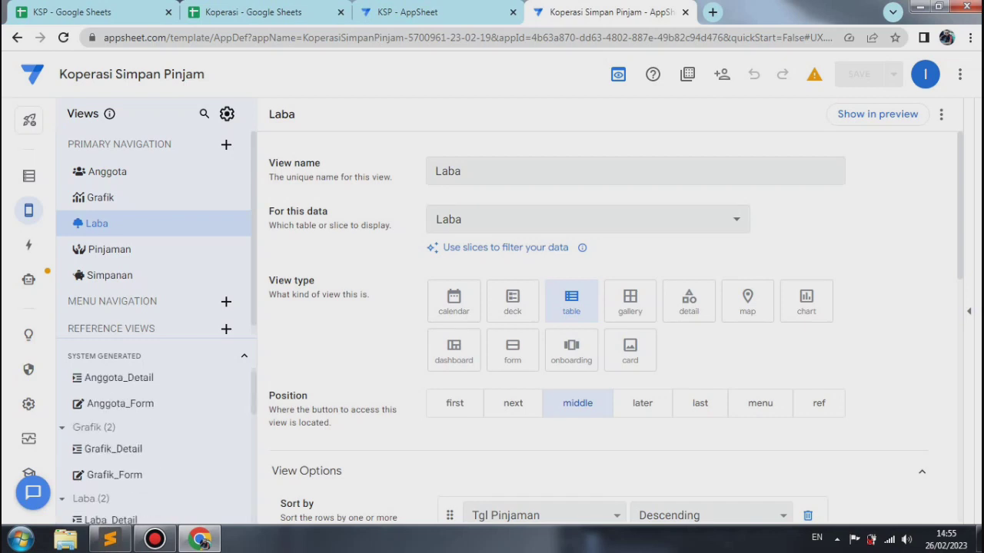
pyautogui.scroll(-5, 157, 454)
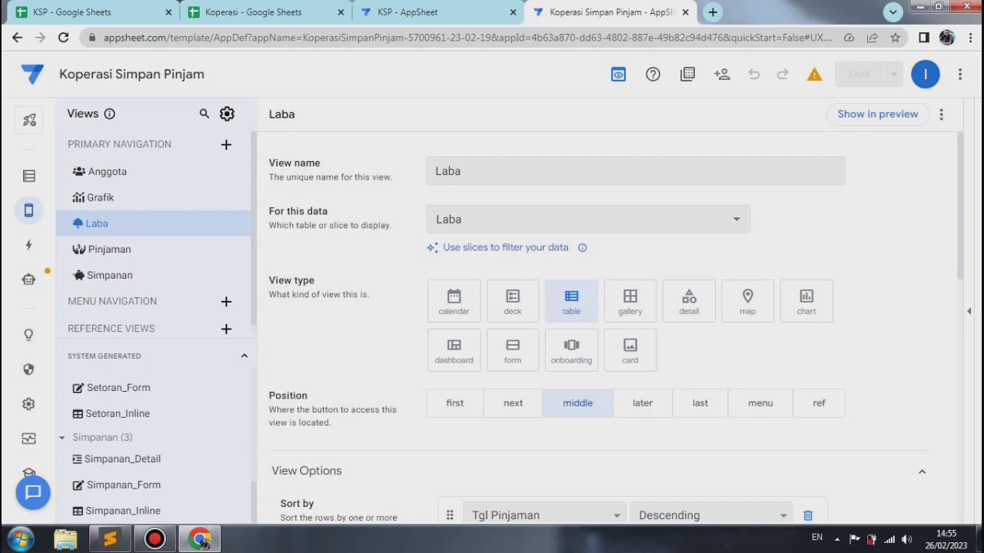
pyautogui.click(118, 388)
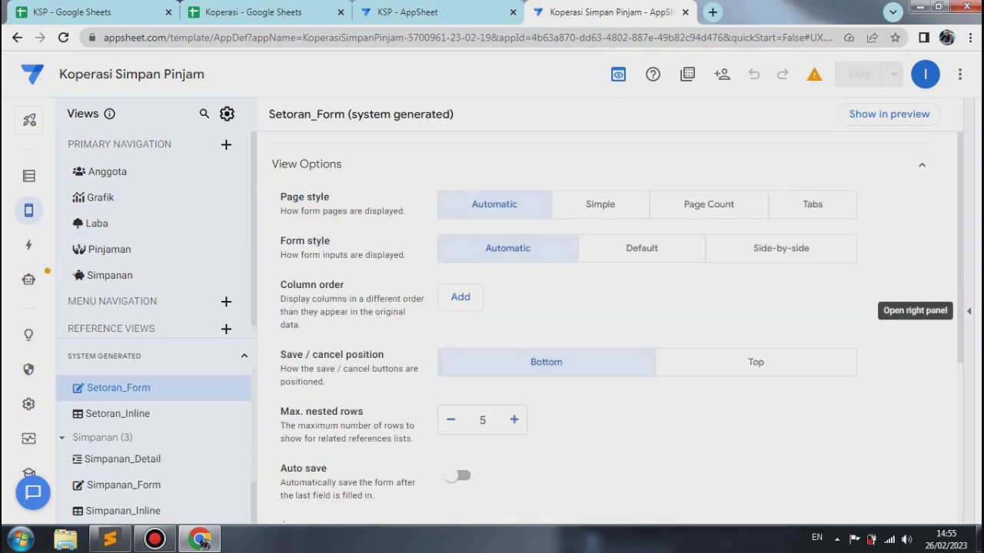
pyautogui.click(968, 311)
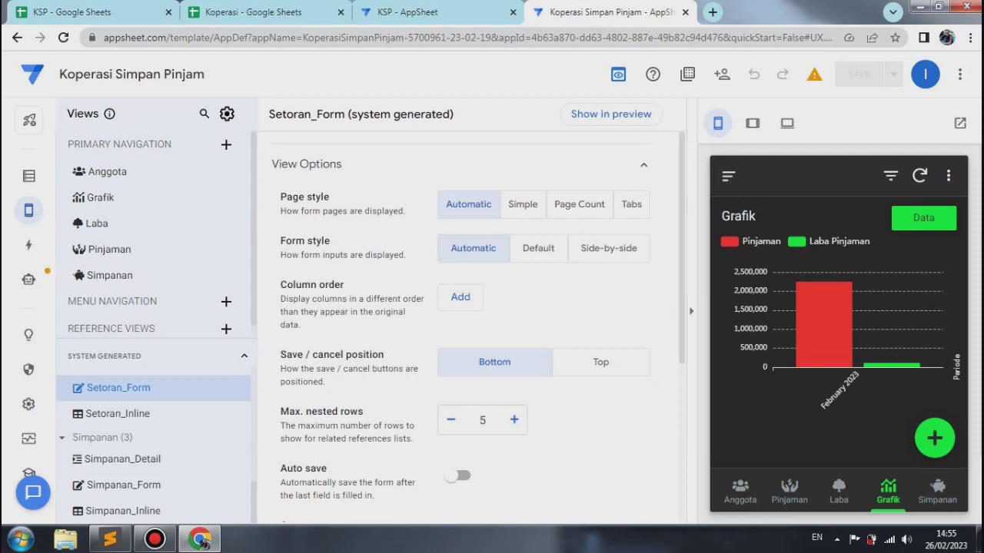
pyautogui.click(609, 250)
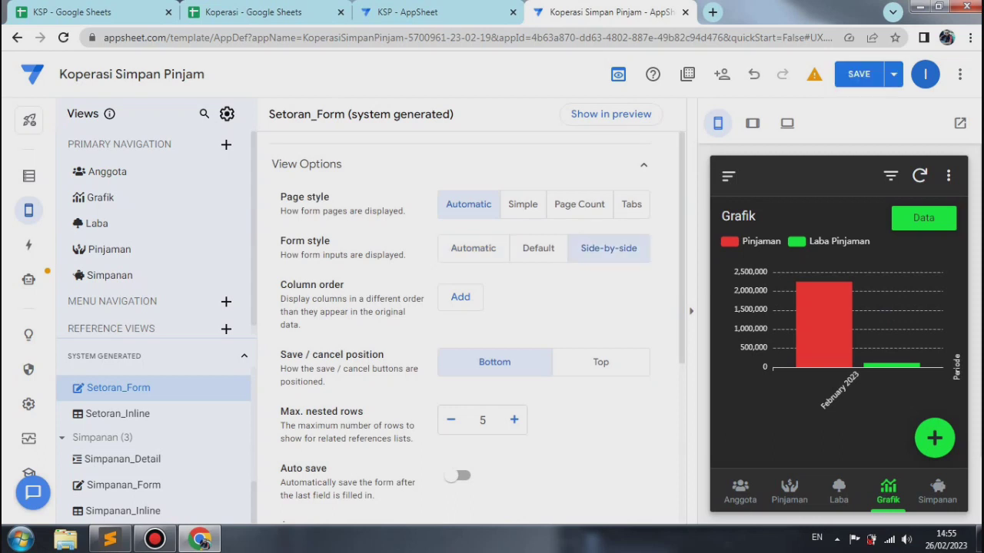
# Step: Start the Setoran_Form column order with Tgl Setoran followed by Id Pinjaman
pyautogui.click(460, 297)
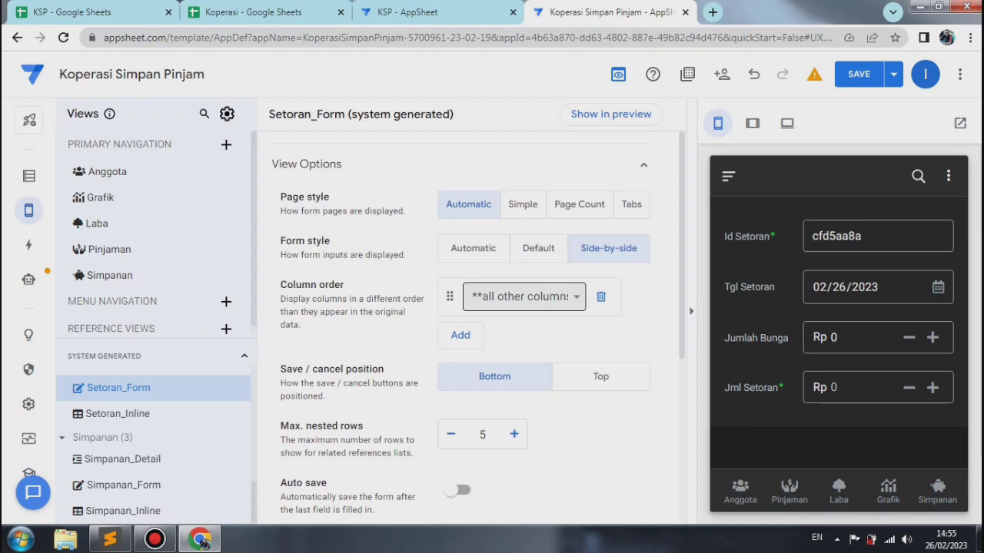
pyautogui.click(525, 296)
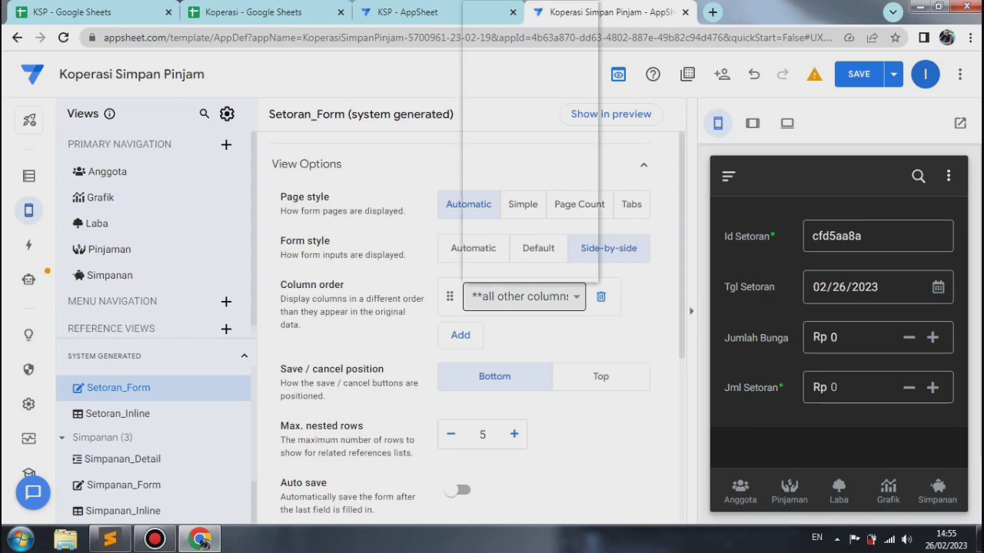
pyautogui.press('Return')
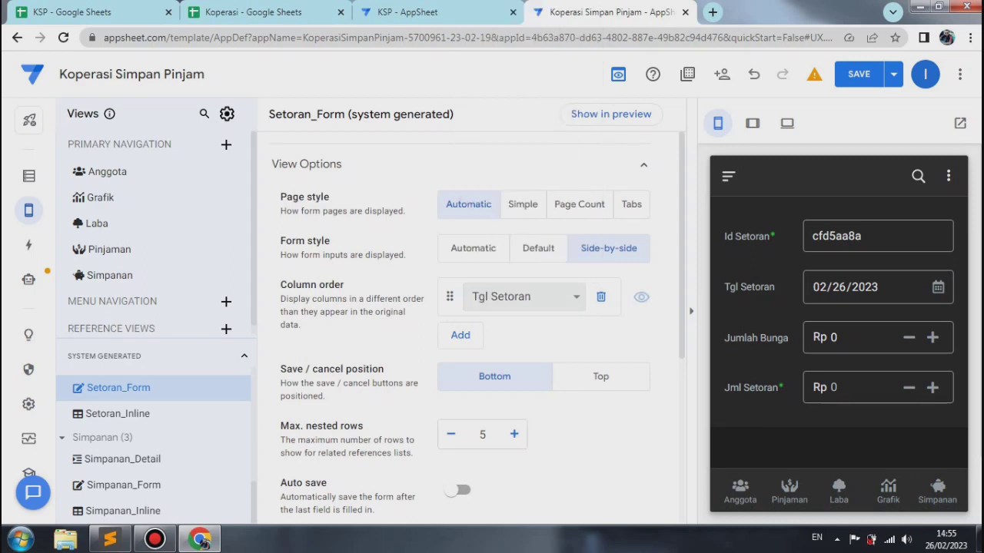
pyautogui.click(466, 336)
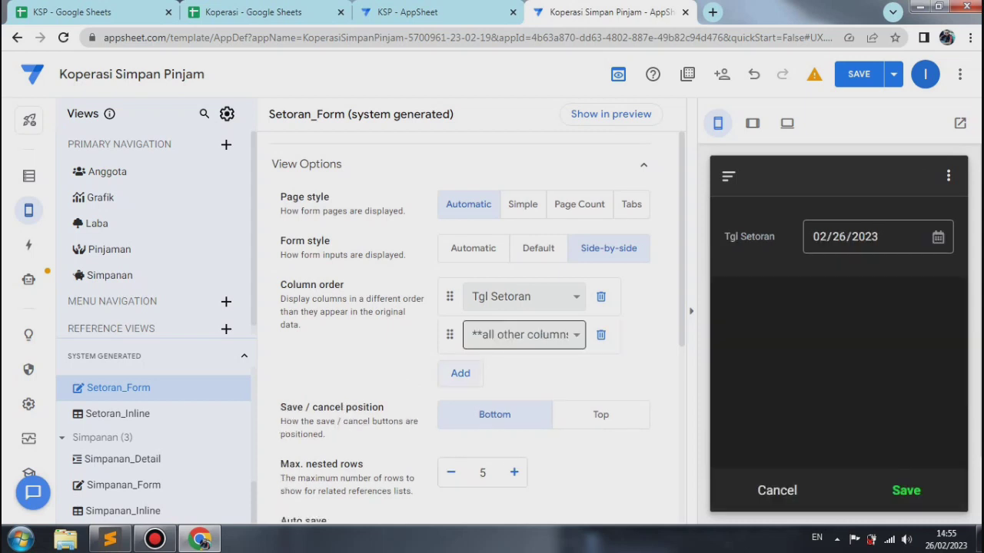
pyautogui.click(524, 335)
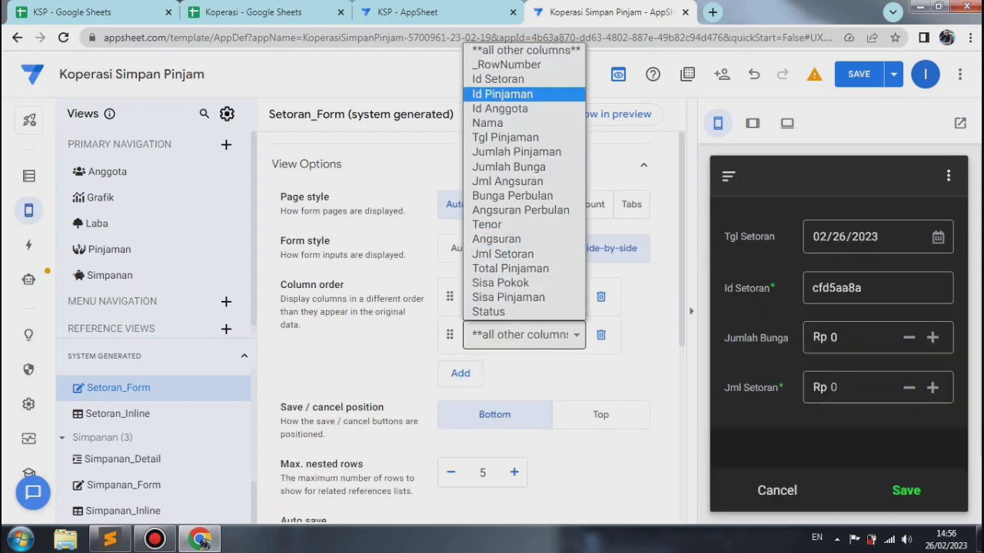
pyautogui.click(502, 94)
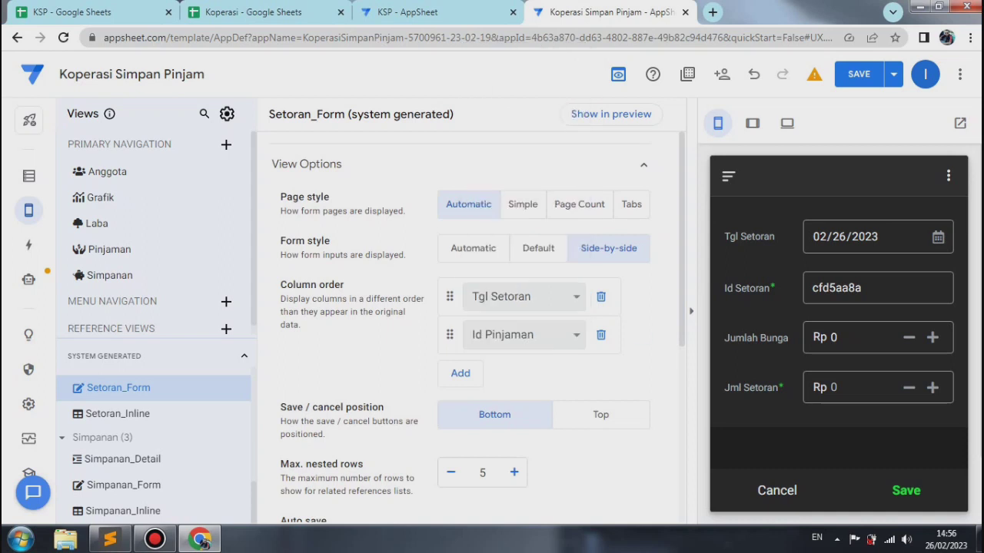
# Step: Add Nama and Angsuran as the third and fourth entries in Setoran_Form's column order
pyautogui.click(460, 374)
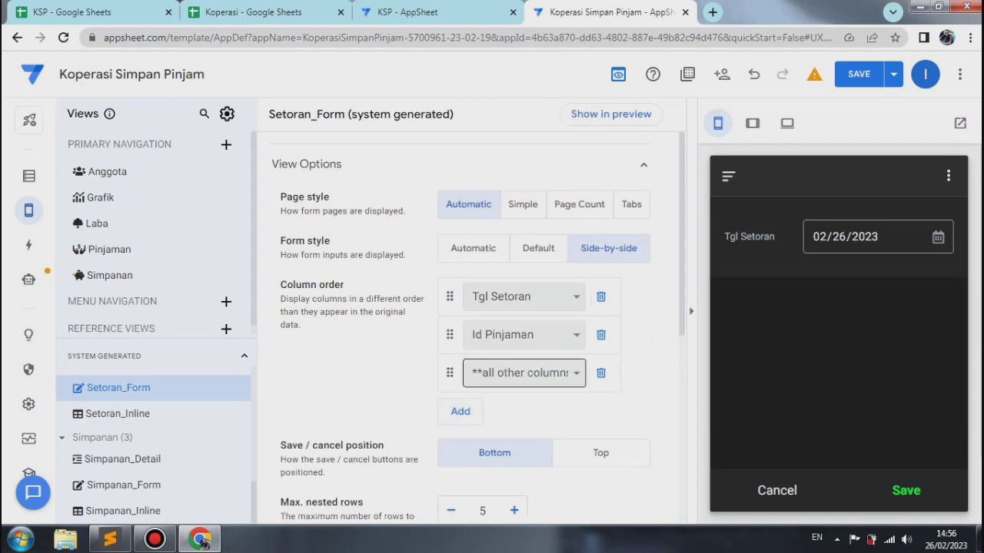
pyautogui.click(524, 373)
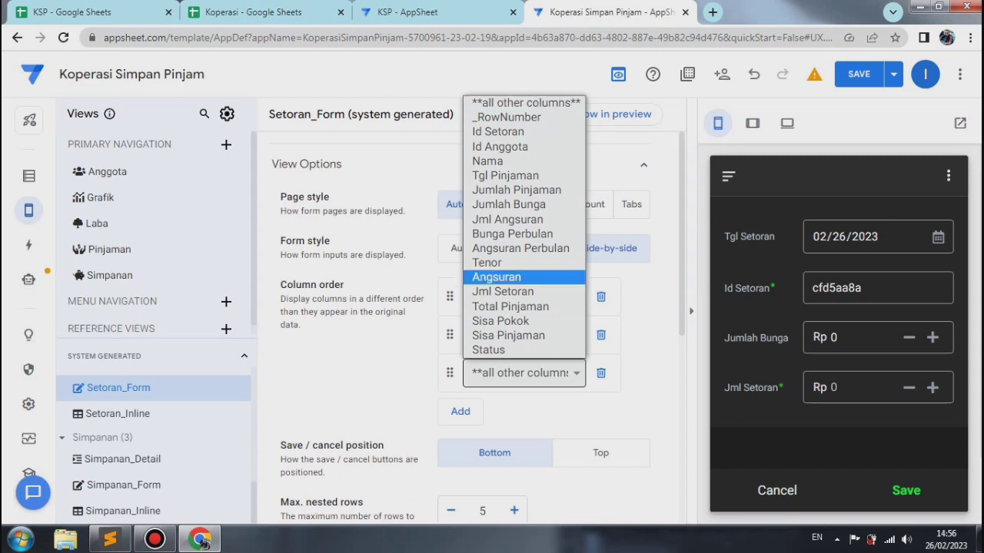
pyautogui.press('Return')
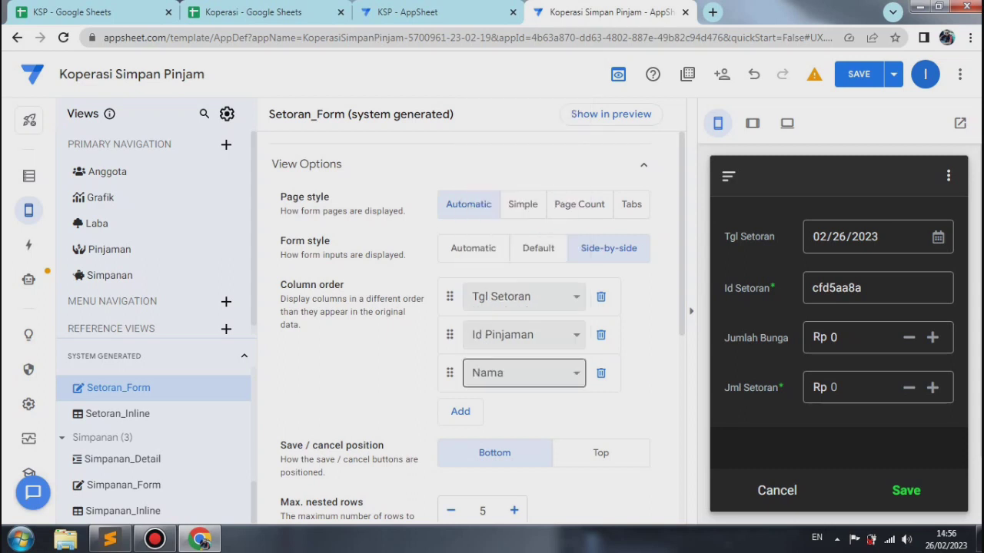
pyautogui.click(461, 412)
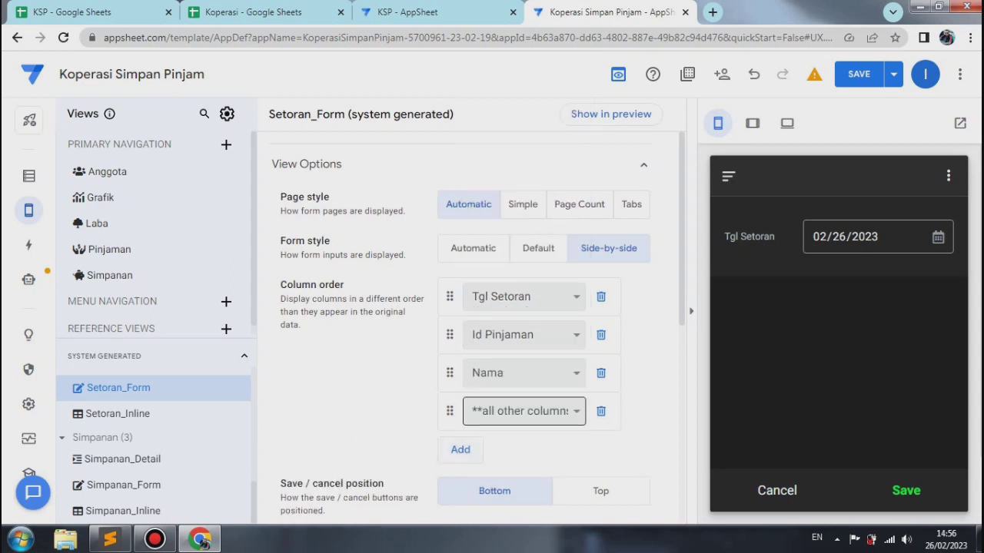
pyautogui.click(524, 411)
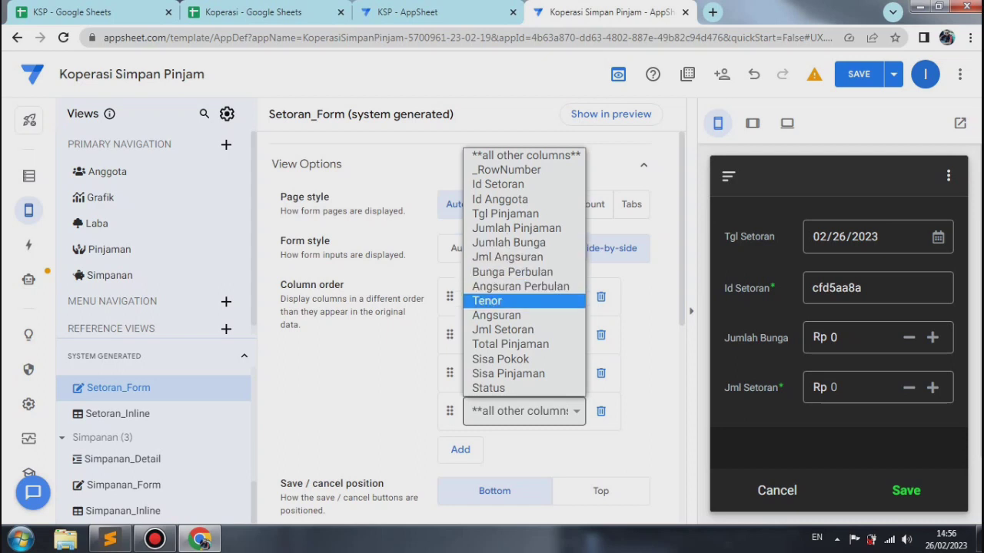
pyautogui.click(496, 316)
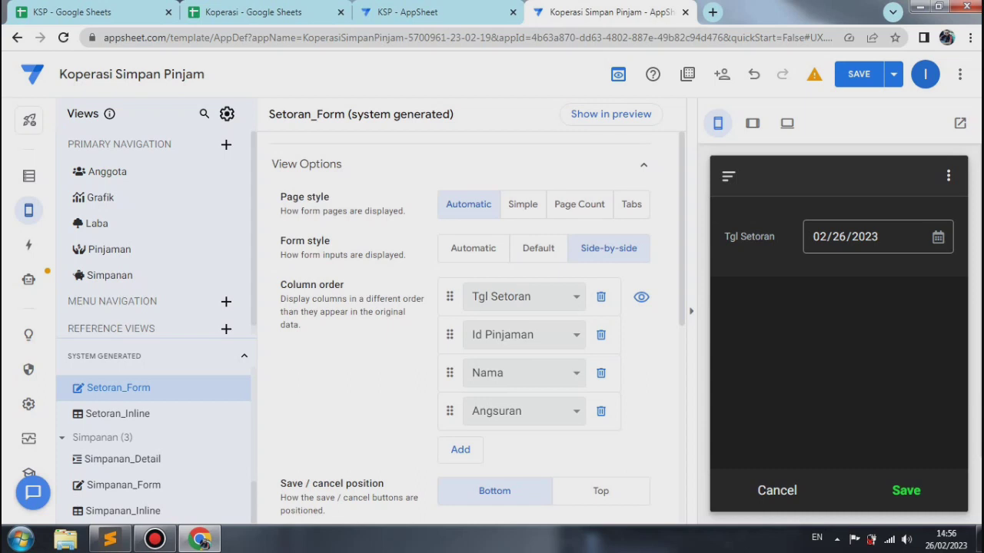
# Step: Add Angsuran Perbulan and Jumlah Pinjaman below Angsuran in Setoran_Form's column order
pyautogui.click(460, 449)
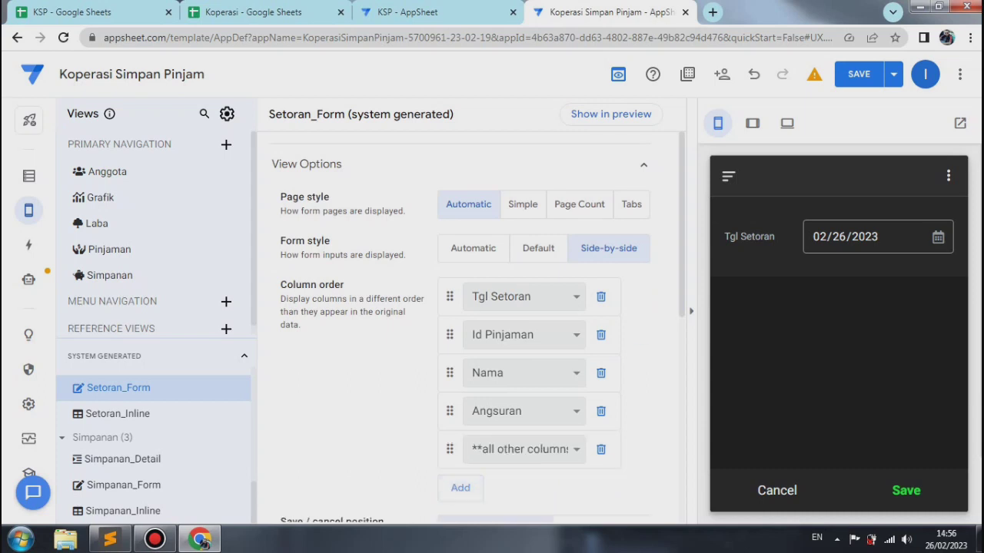
pyautogui.click(524, 449)
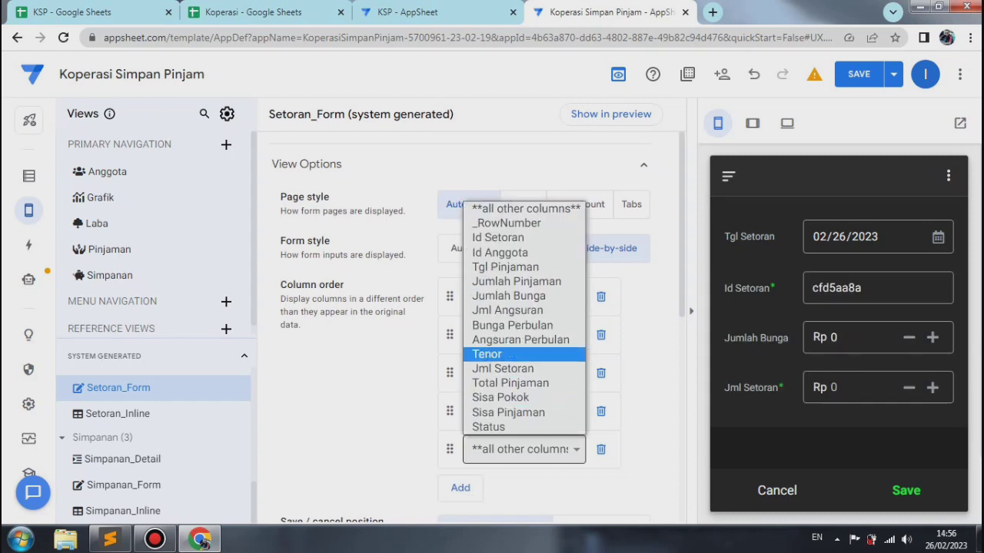
pyautogui.click(521, 339)
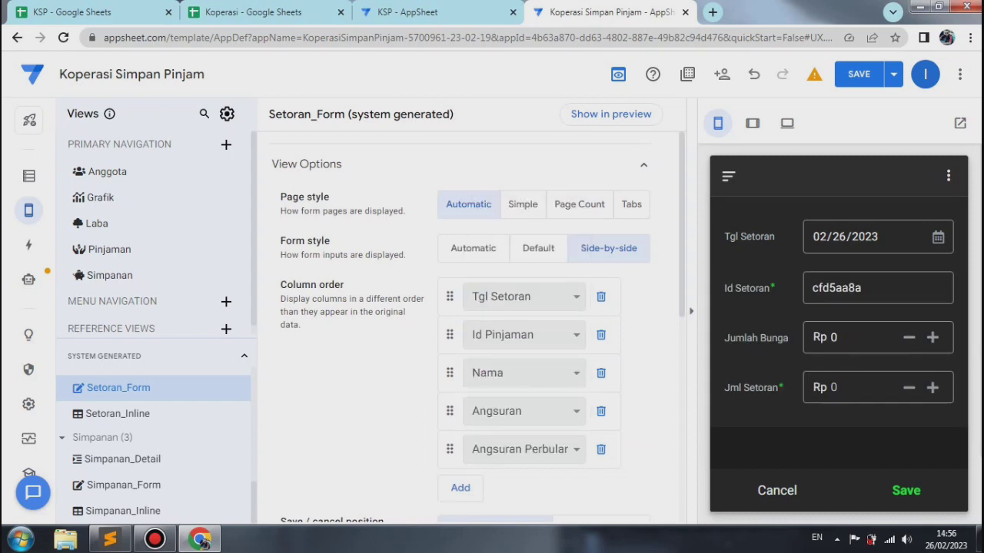
pyautogui.scroll(-2, 469, 323)
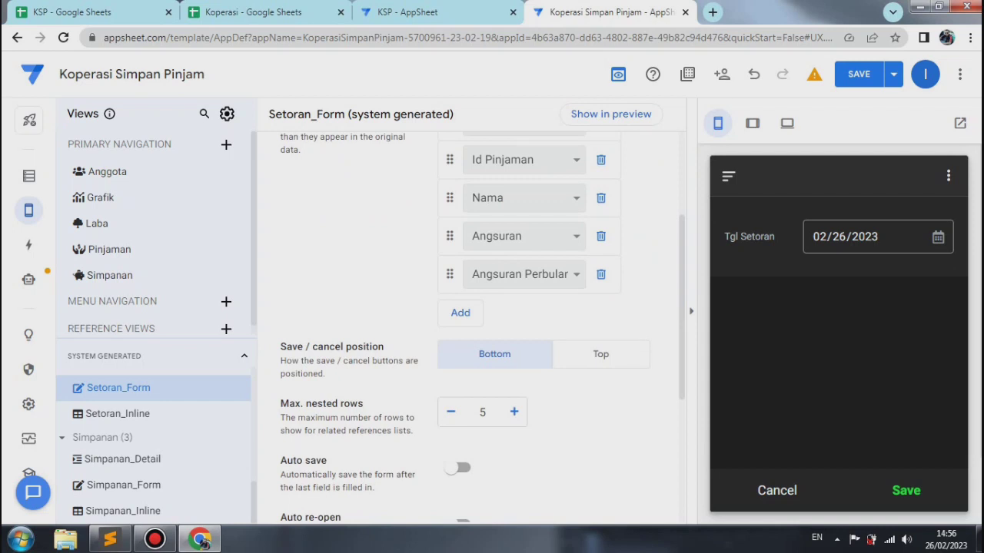
pyautogui.click(460, 312)
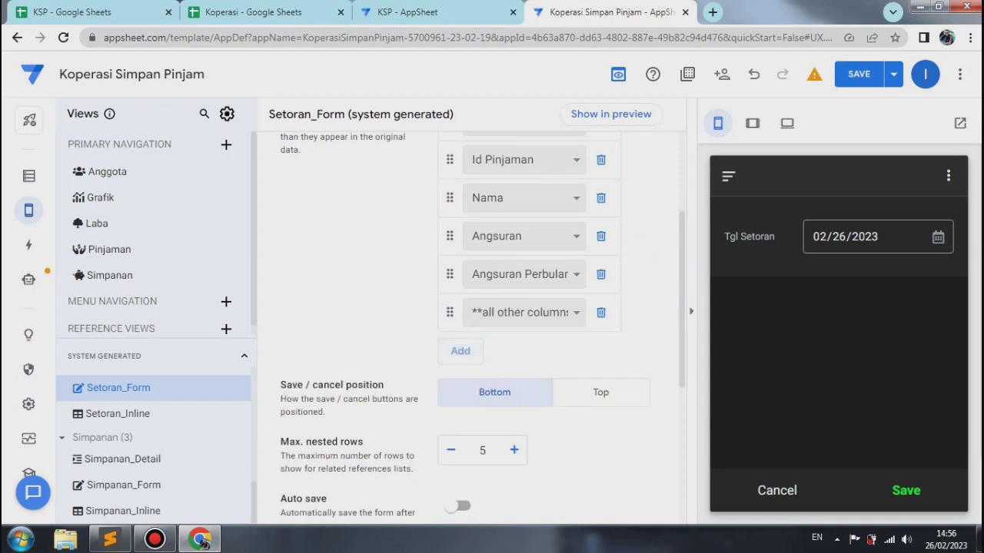
pyautogui.click(523, 312)
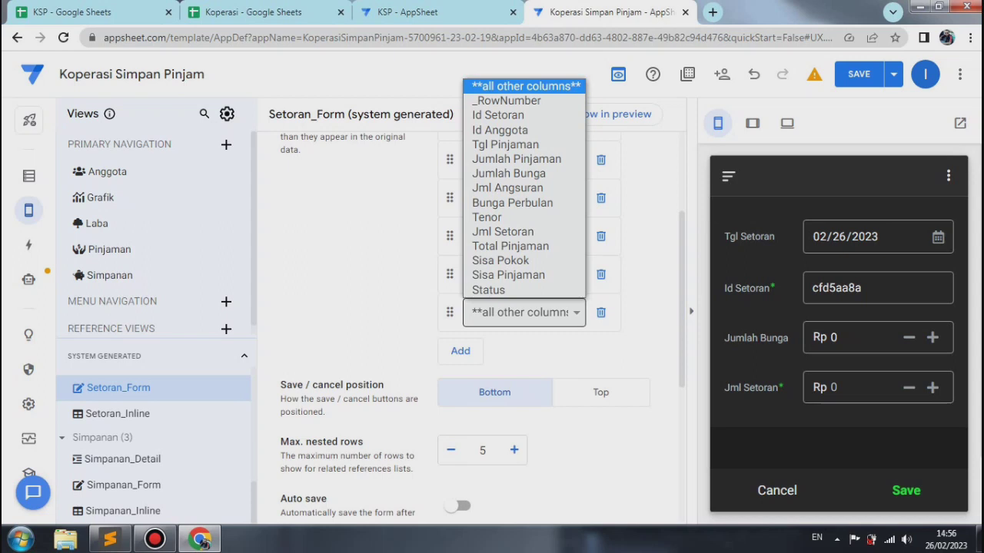
pyautogui.click(517, 159)
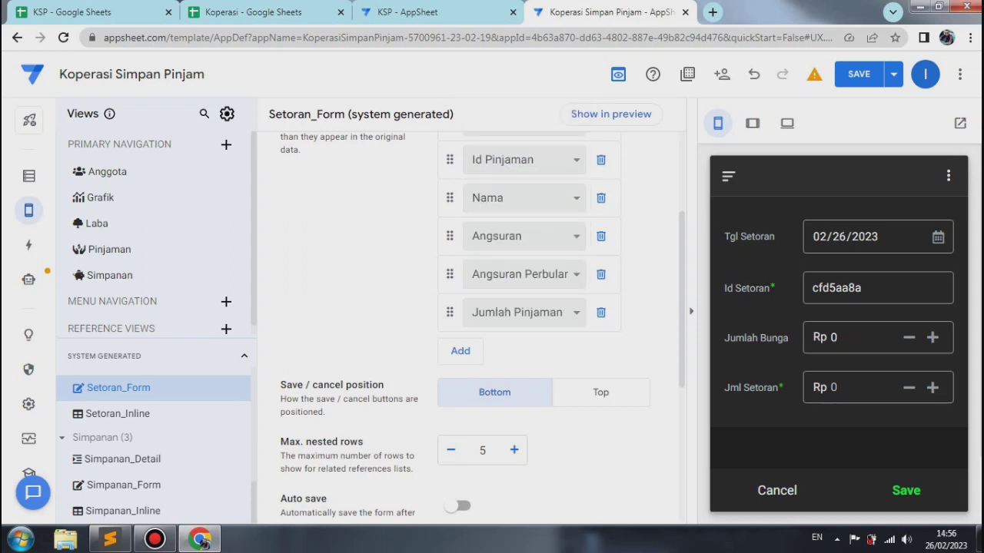
# Step: Add Jml Setoran and Sisa Pinjaman below Jumlah Pinjaman in Setoran_Form's column order
pyautogui.click(466, 352)
pyautogui.click(523, 351)
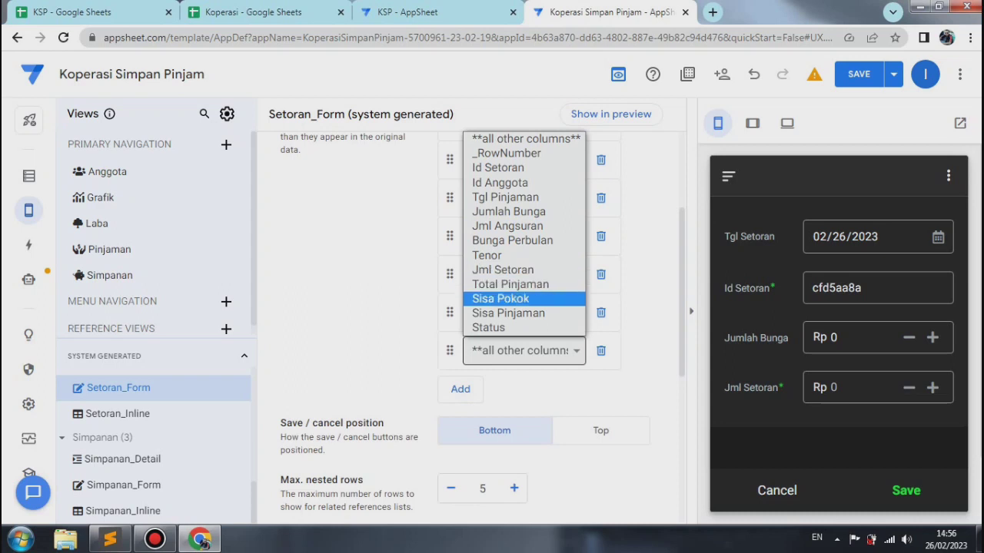
pyautogui.click(503, 270)
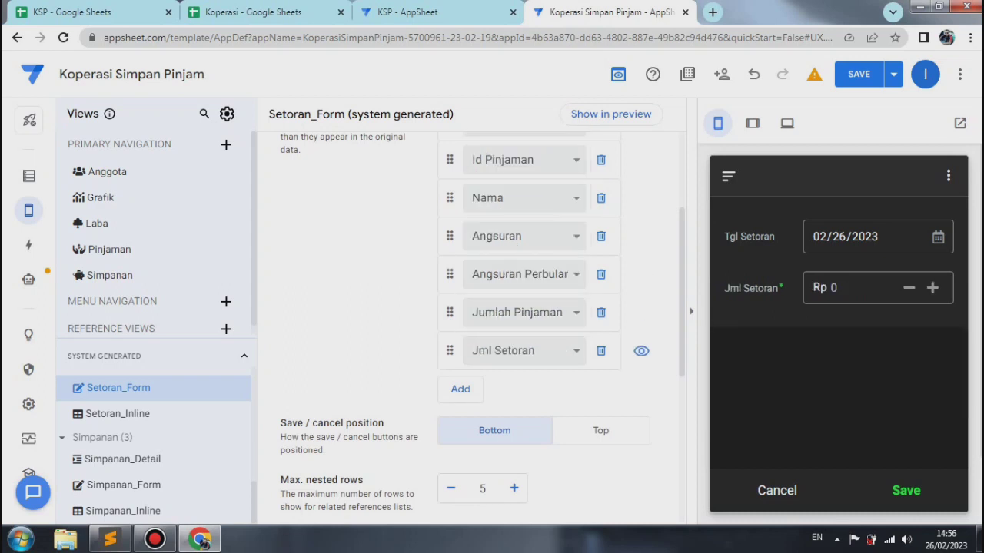
pyautogui.click(460, 389)
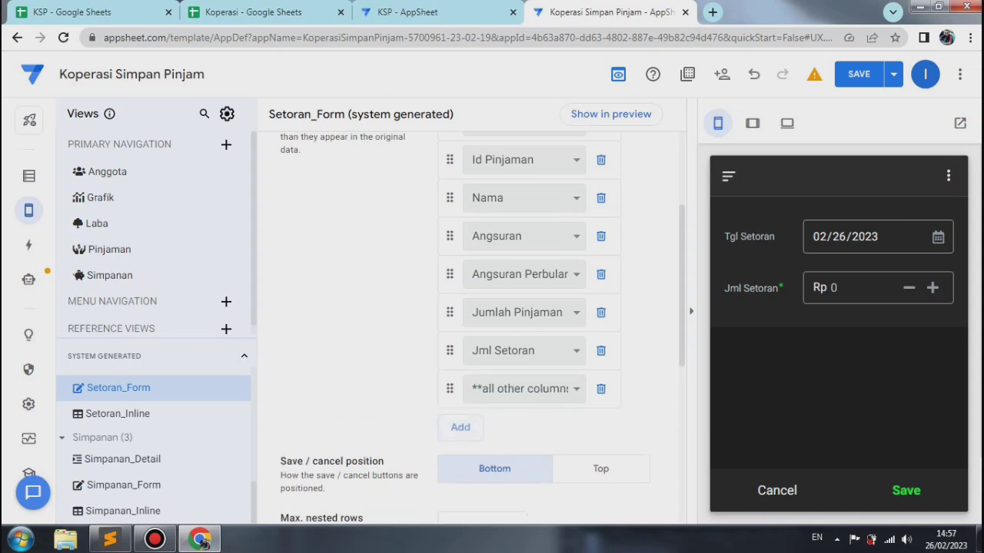
pyautogui.click(525, 389)
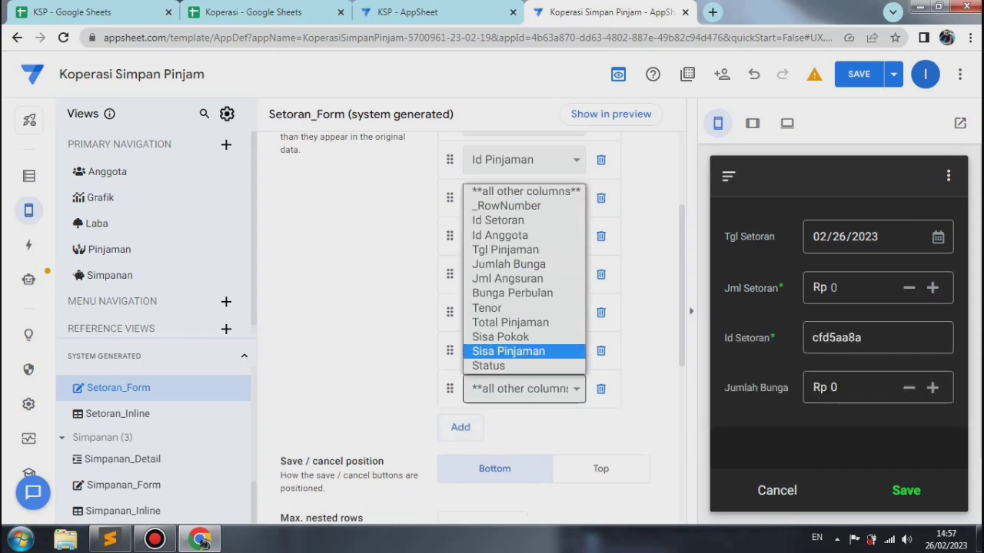
pyautogui.click(516, 351)
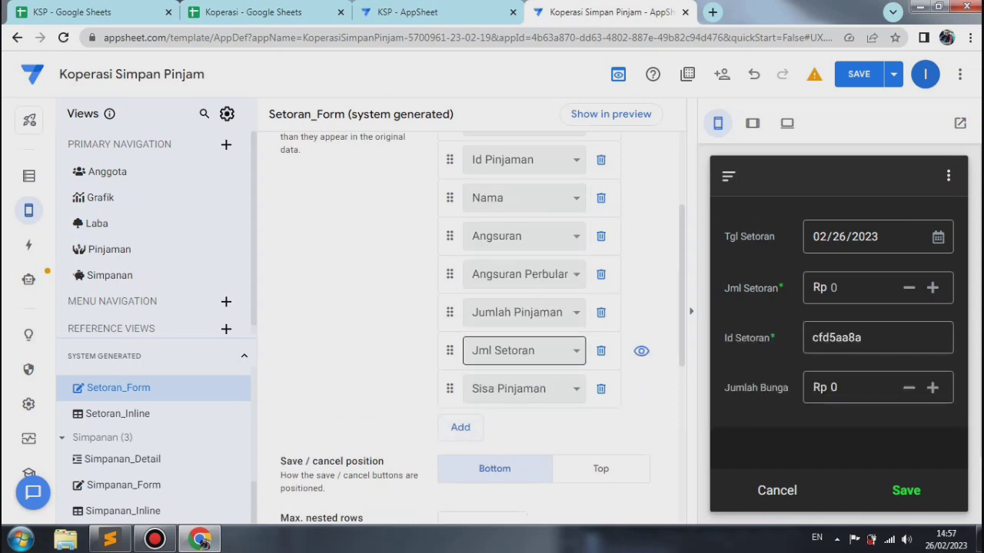
# Step: Complete Setoran_Form's column order with Sisa Pokok and Status, and save and verify the app data
pyautogui.click(461, 428)
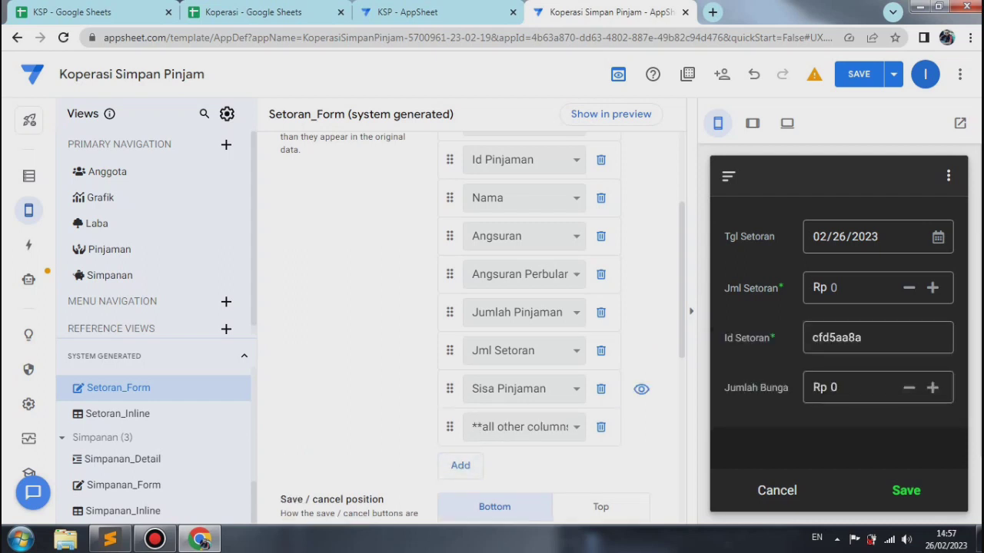
pyautogui.click(523, 427)
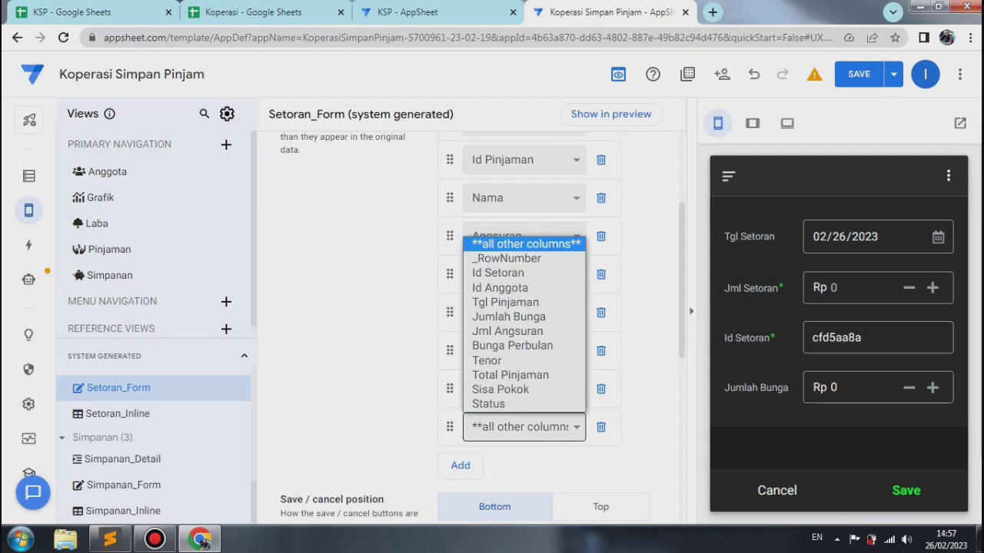
pyautogui.click(501, 389)
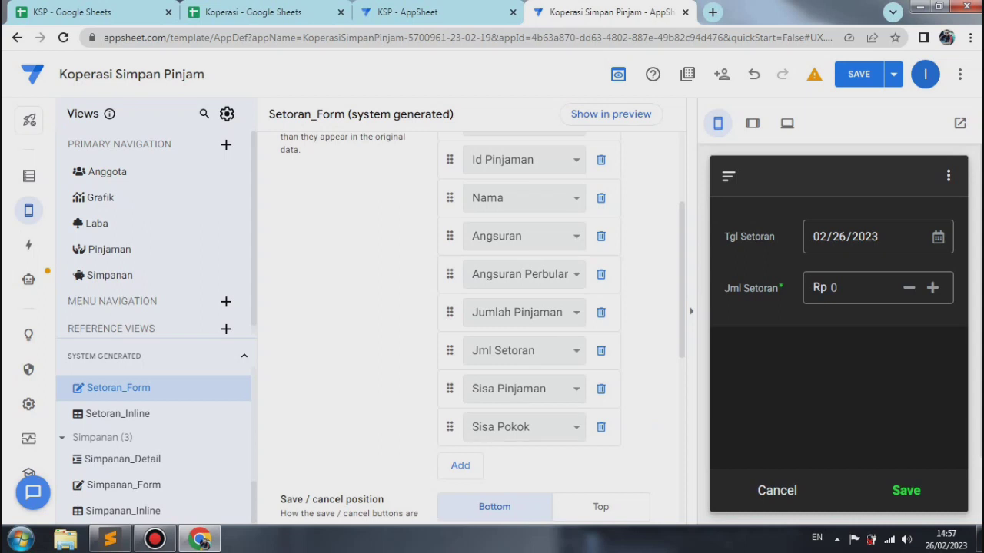
pyautogui.click(461, 465)
pyautogui.click(524, 465)
pyautogui.click(492, 442)
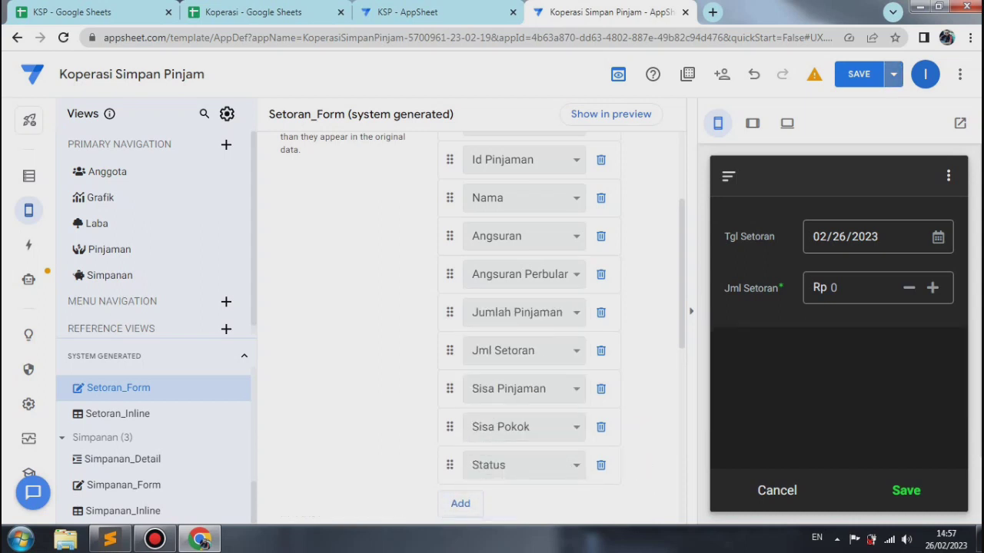
pyautogui.click(893, 74)
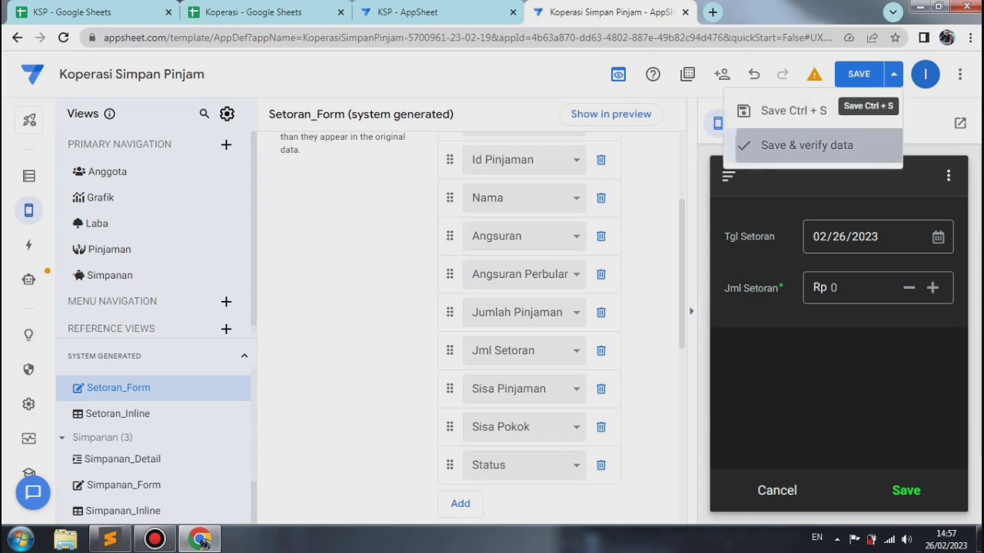
pyautogui.click(807, 145)
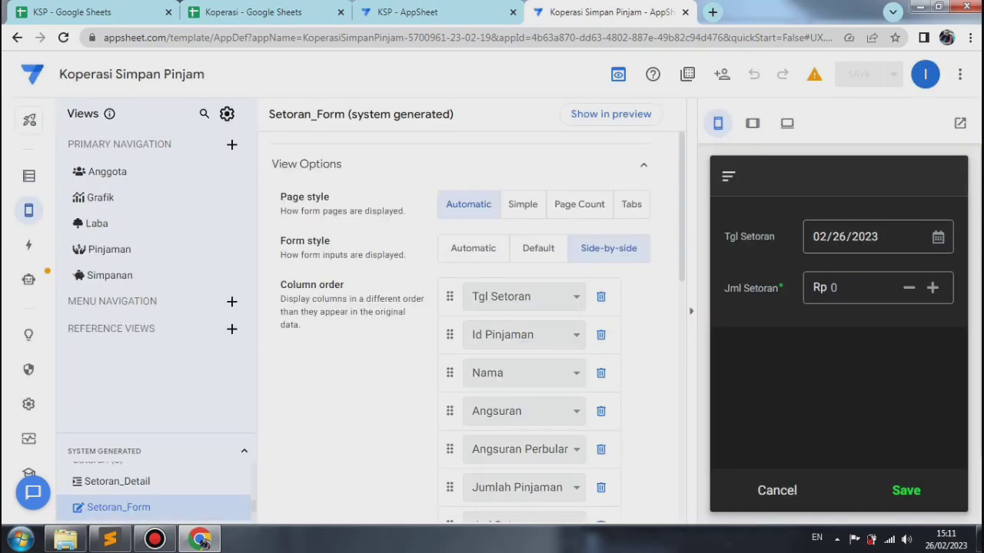
# Step: Add a virtual column named Grand Total to the Setoran table
pyautogui.moveTo(29, 210)
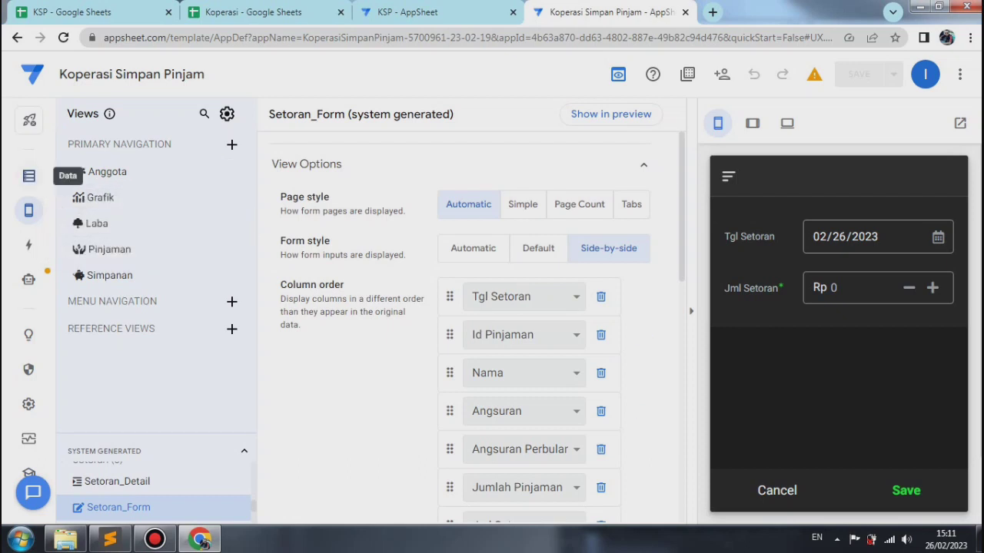
pyautogui.click(29, 176)
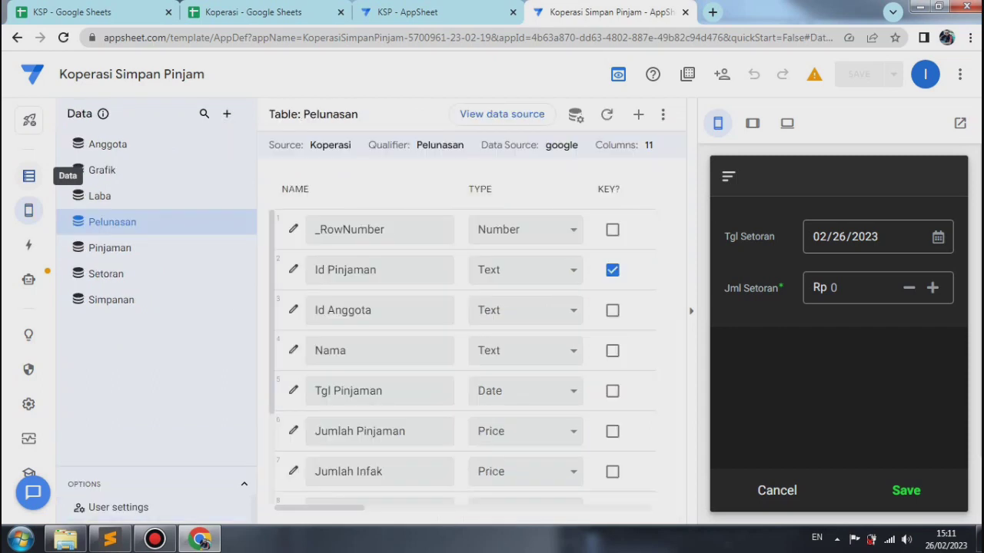
pyautogui.click(115, 274)
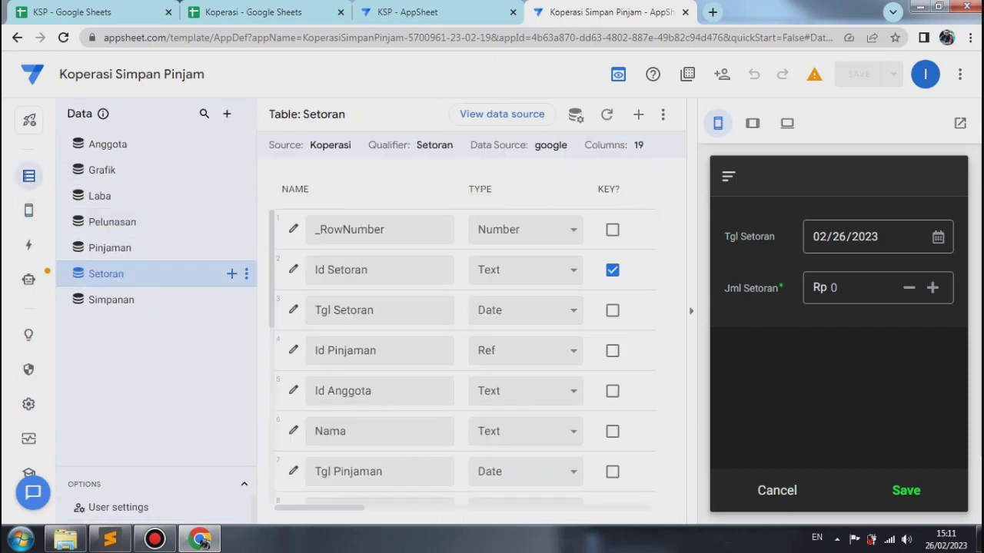
pyautogui.scroll(-5, 461, 354)
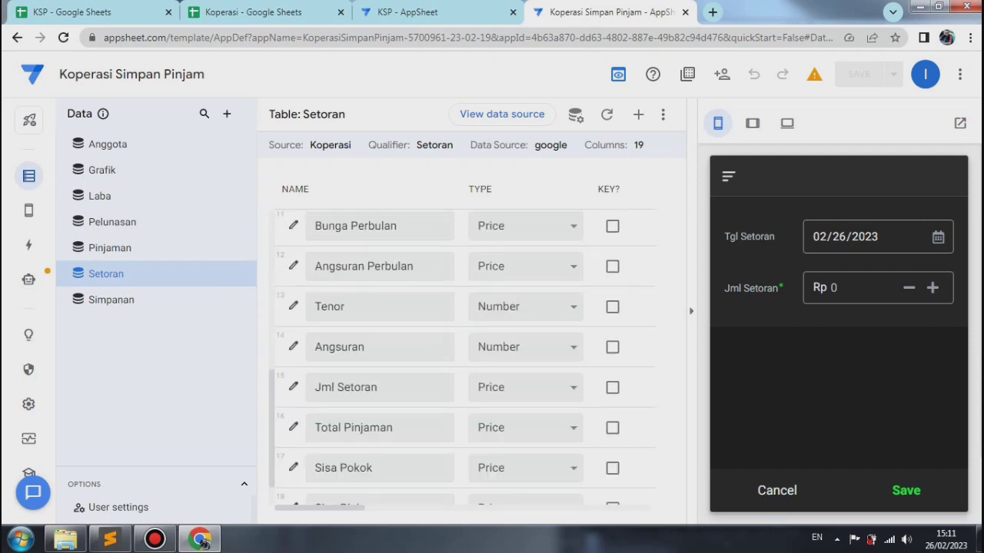
pyautogui.scroll(-1, 461, 353)
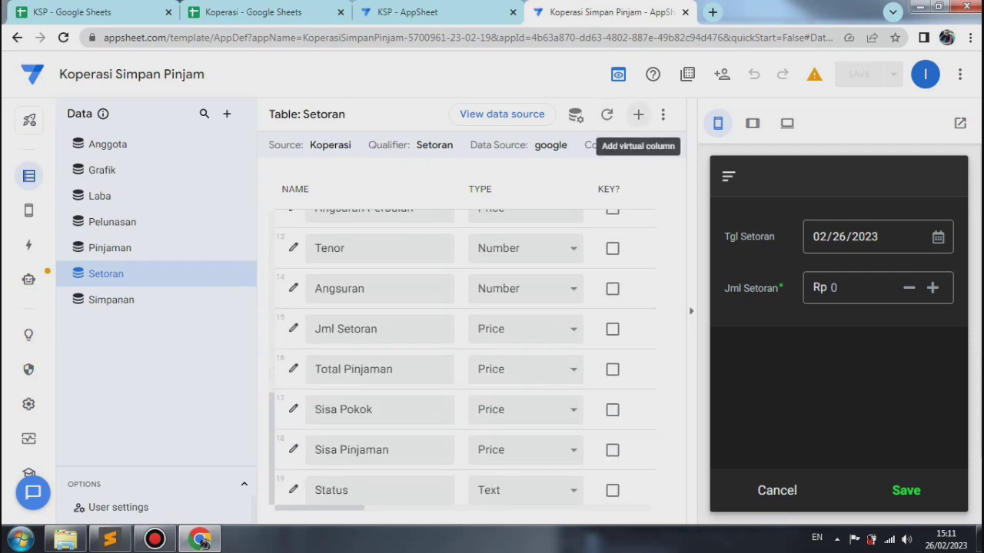
pyautogui.click(638, 114)
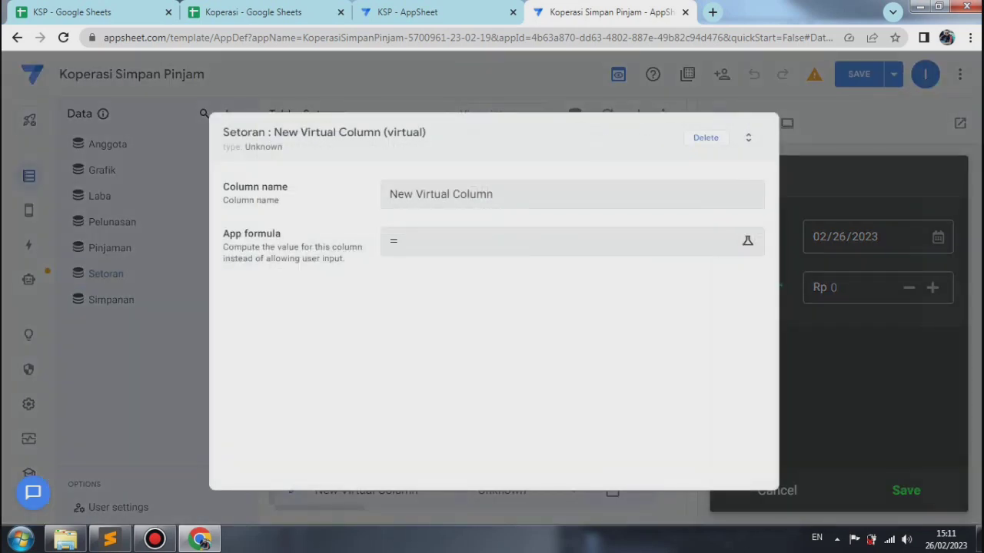
pyautogui.moveTo(496, 194); pyautogui.dragTo(389, 194)
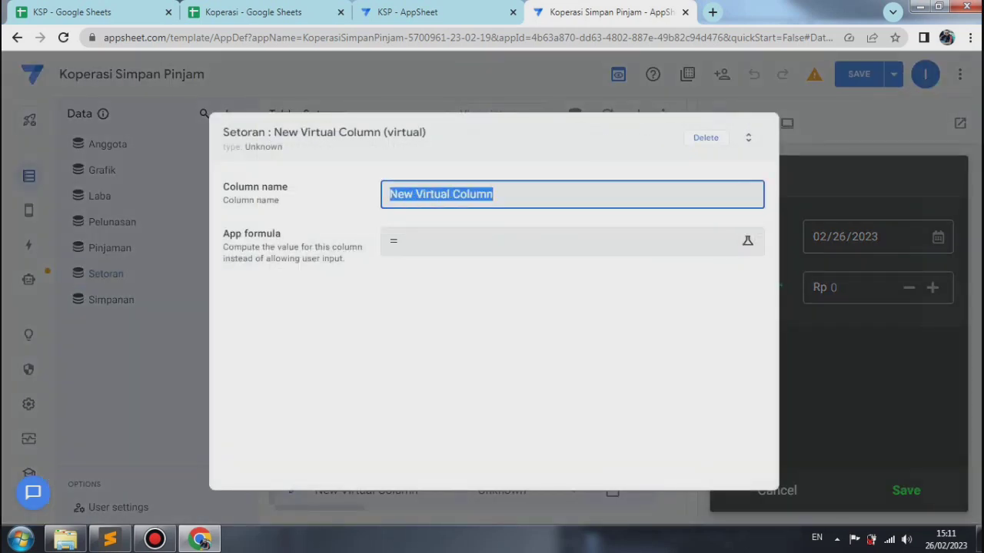
pyautogui.write('Gran')
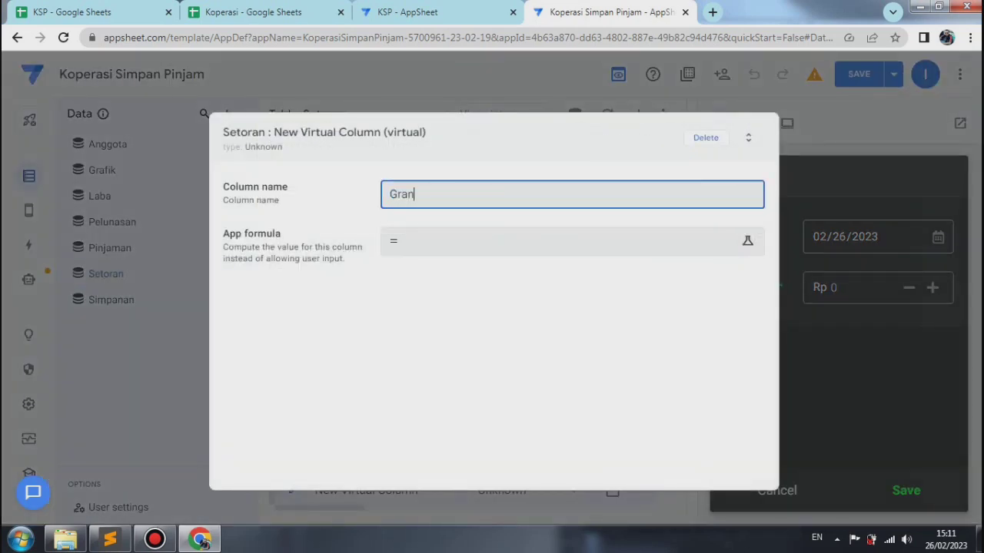
pyautogui.write('d Total')
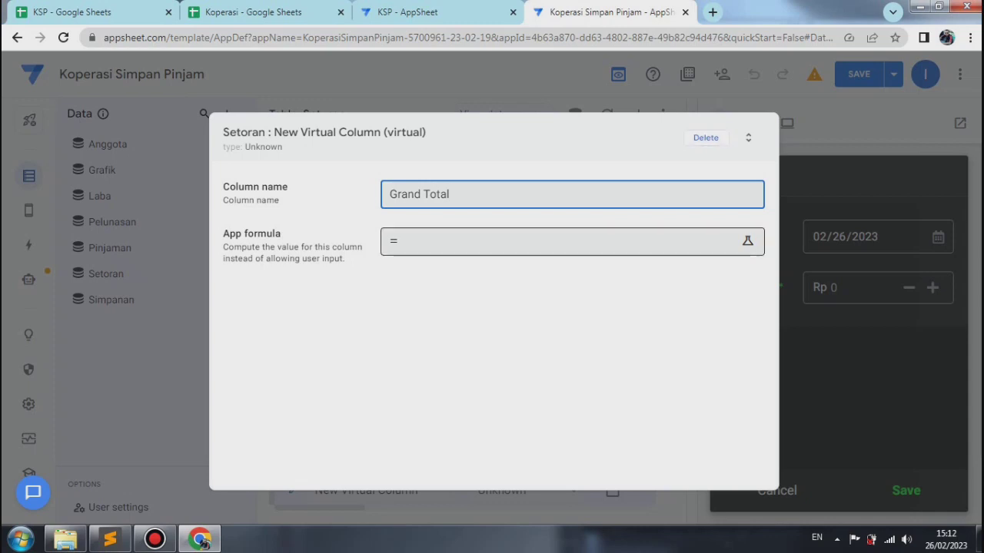
# Step: Give Grand Total the app formula Sum(Select(Setoran[jml setoran],[Nama]=[_thisrow].[Nama])) and close its column settings
pyautogui.click(568, 242)
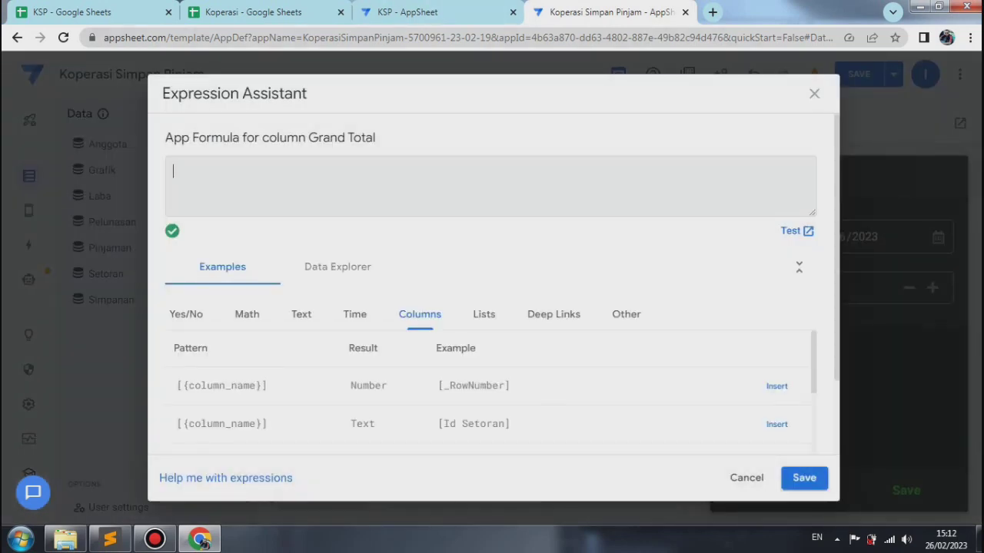
pyautogui.rightClick(180, 176)
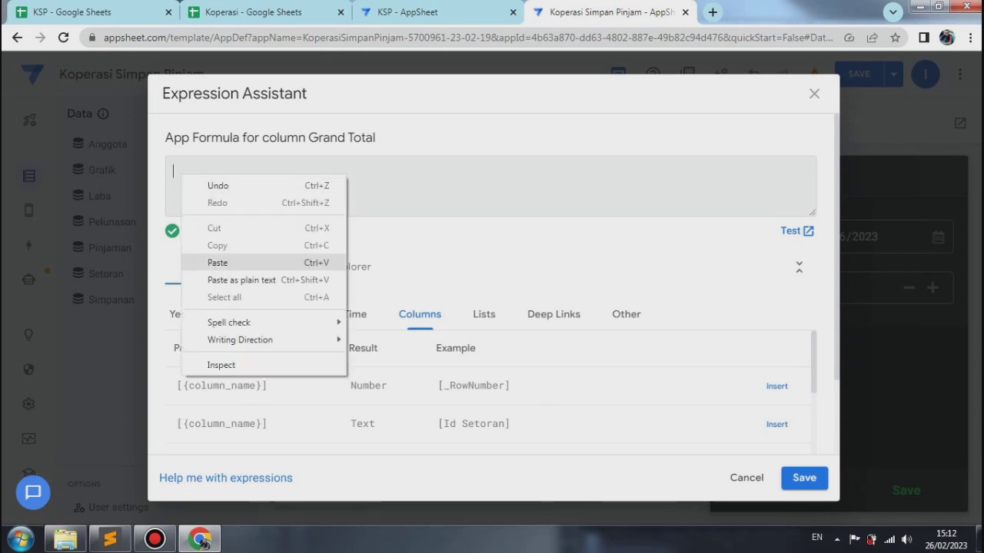
pyautogui.click(218, 262)
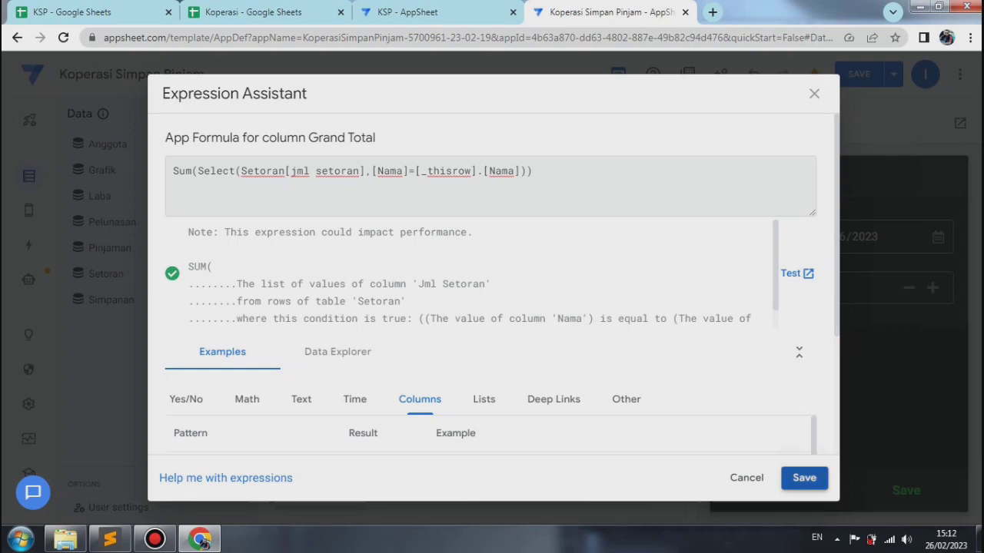
pyautogui.click(804, 477)
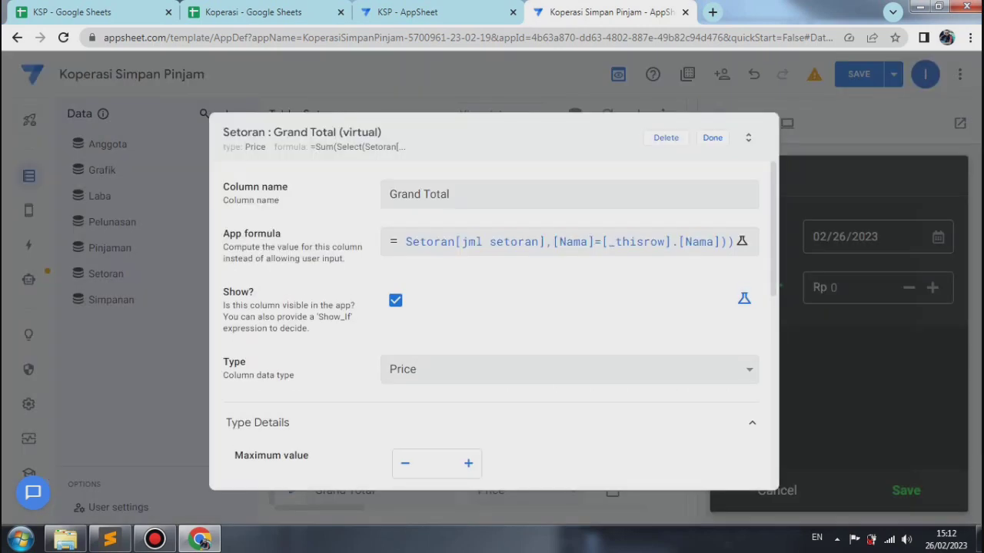
pyautogui.press('Escape')
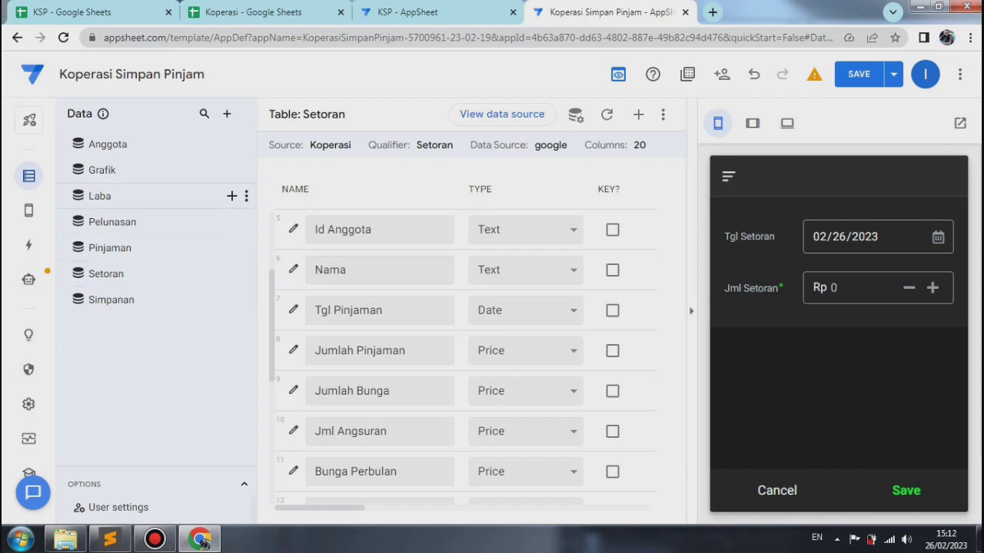
# Step: Check the Grand Total column's settings in the Setoran table, and save and verify the app data
pyautogui.click(108, 274)
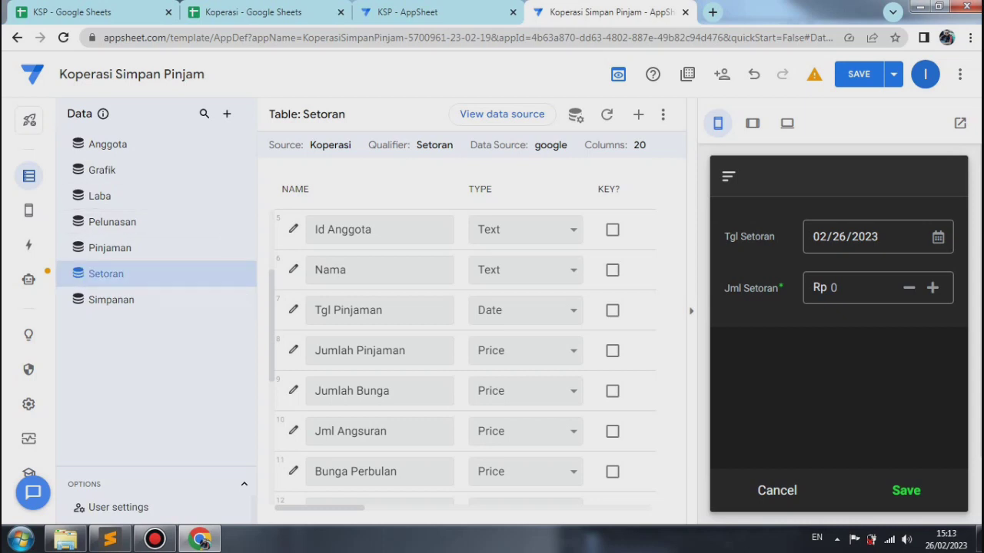
pyautogui.scroll(-4, 465, 358)
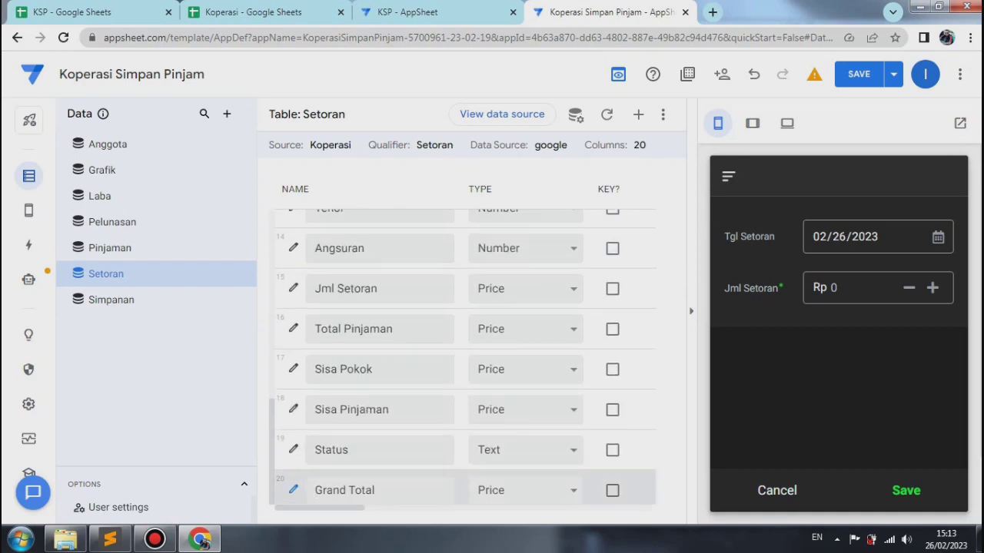
pyautogui.click(293, 490)
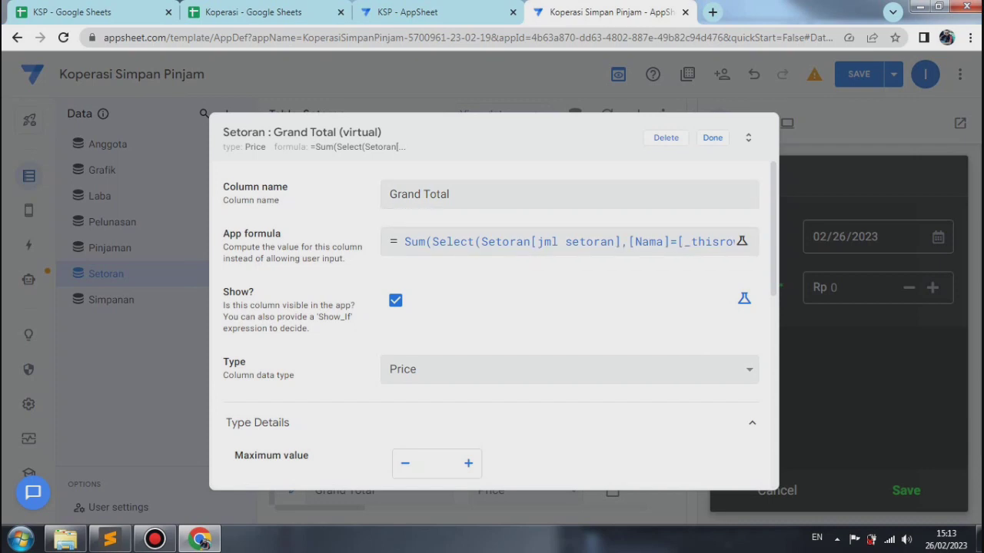
pyautogui.press('Escape')
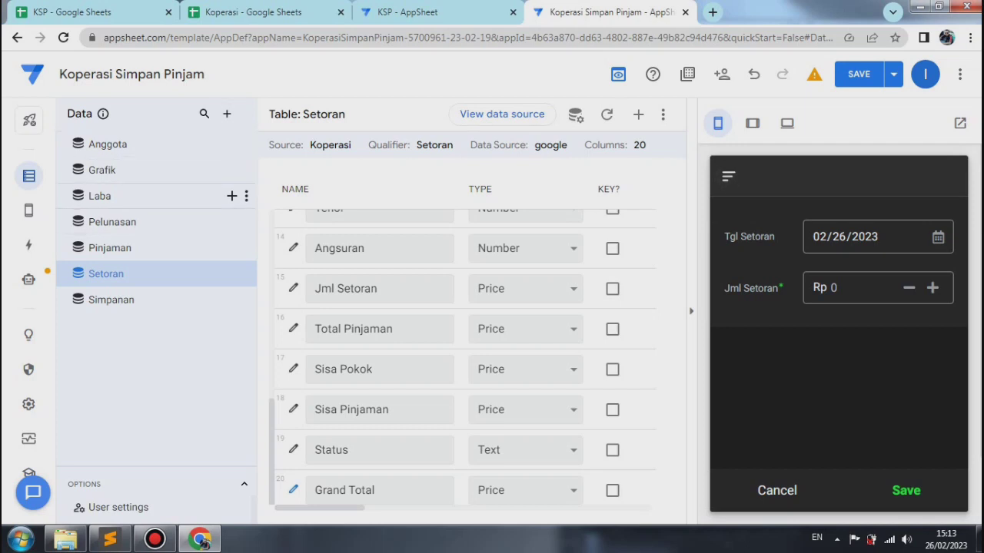
pyautogui.click(28, 210)
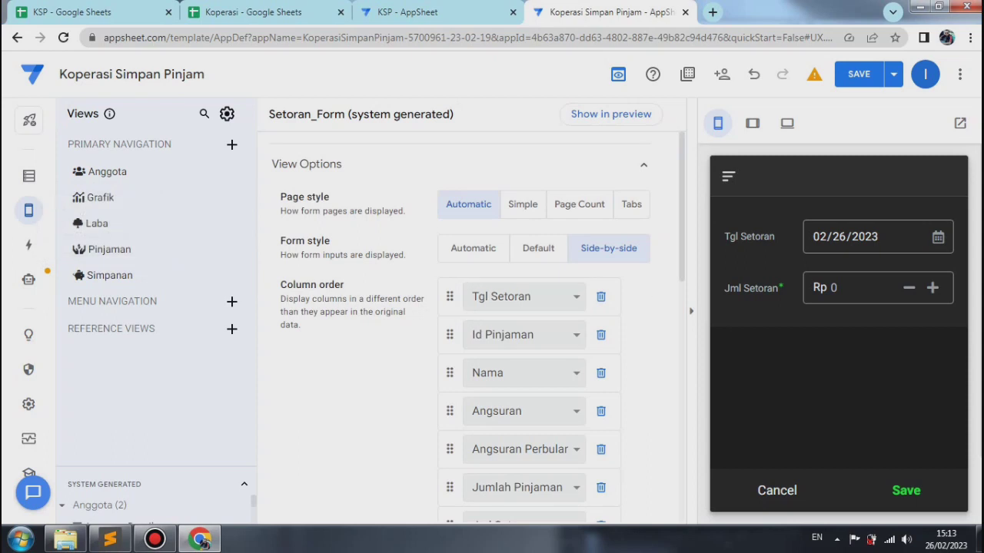
pyautogui.click(893, 73)
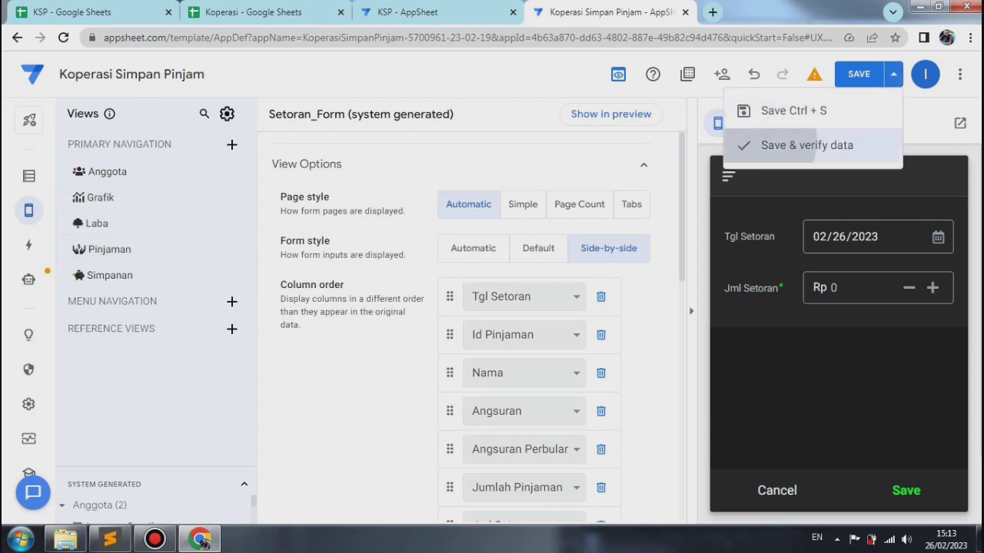
pyautogui.click(807, 144)
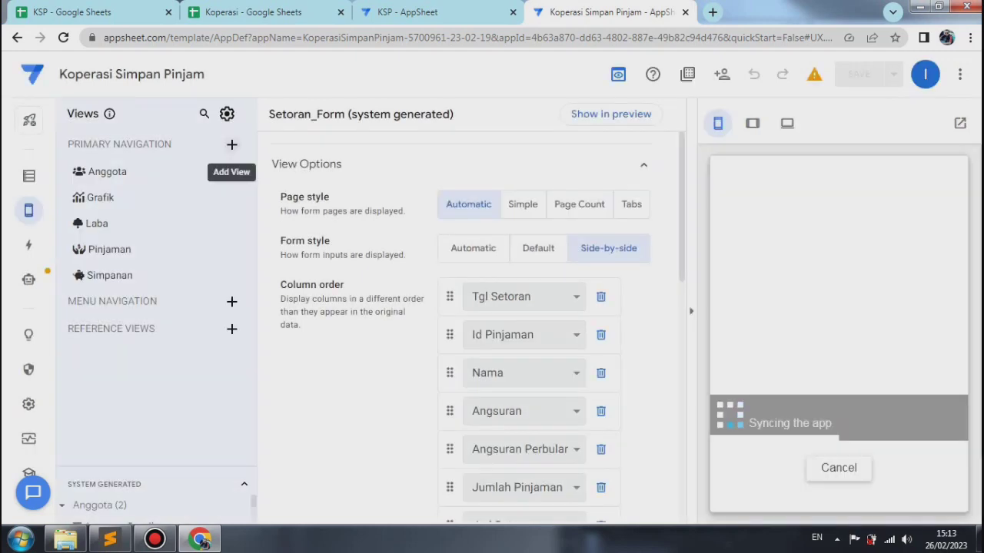
# Step: Create a primary navigation view named Setoran that displays the Setoran data as a table
pyautogui.click(232, 144)
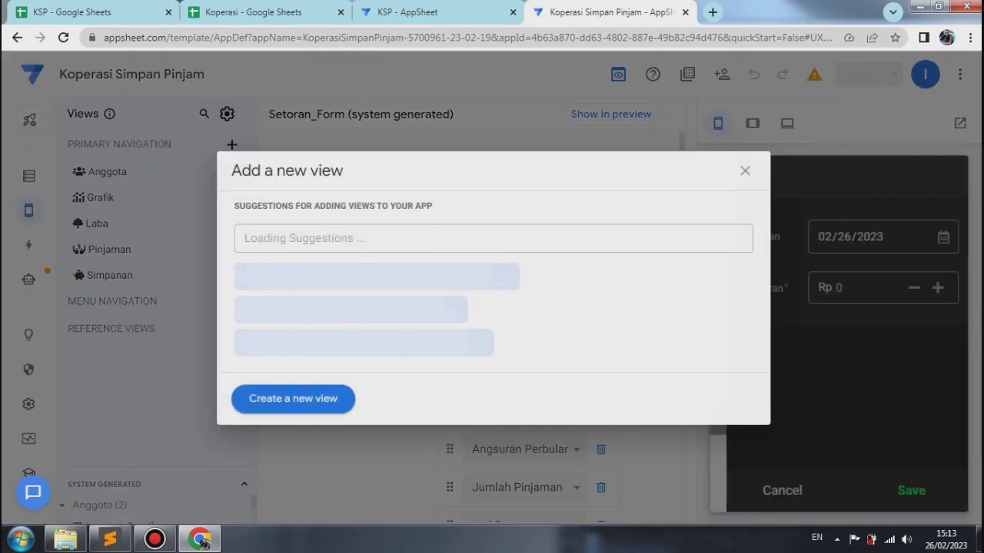
pyautogui.click(293, 399)
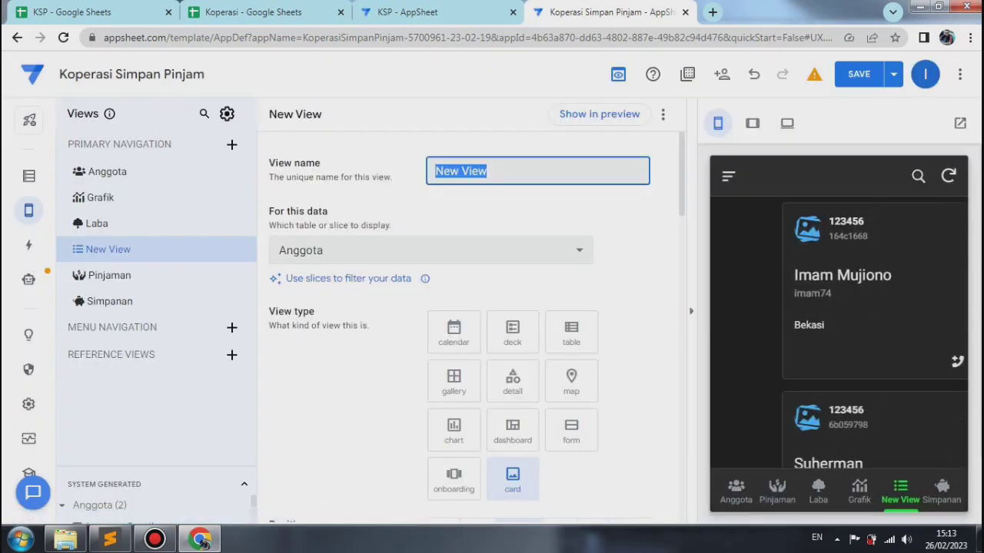
pyautogui.write('Set')
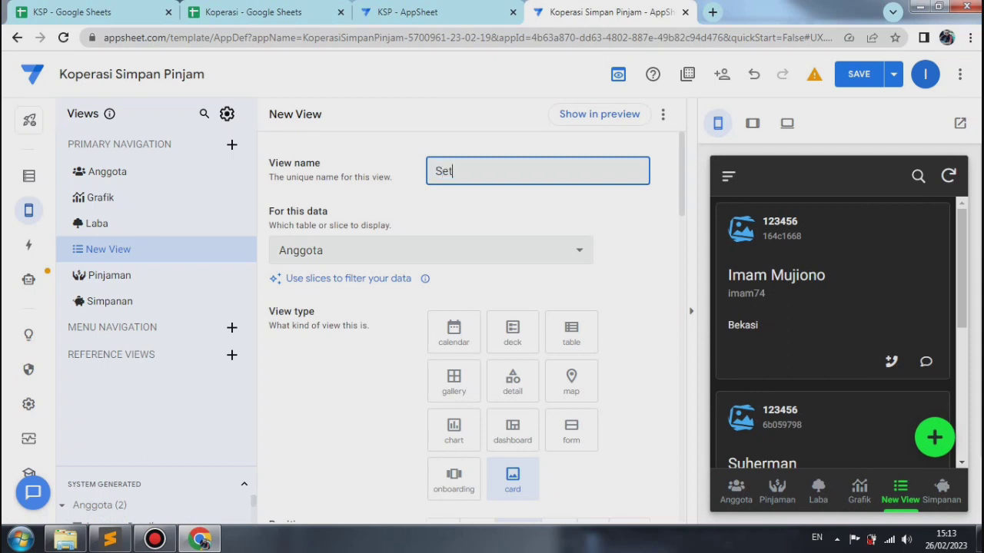
pyautogui.write('oran')
pyautogui.click(431, 250)
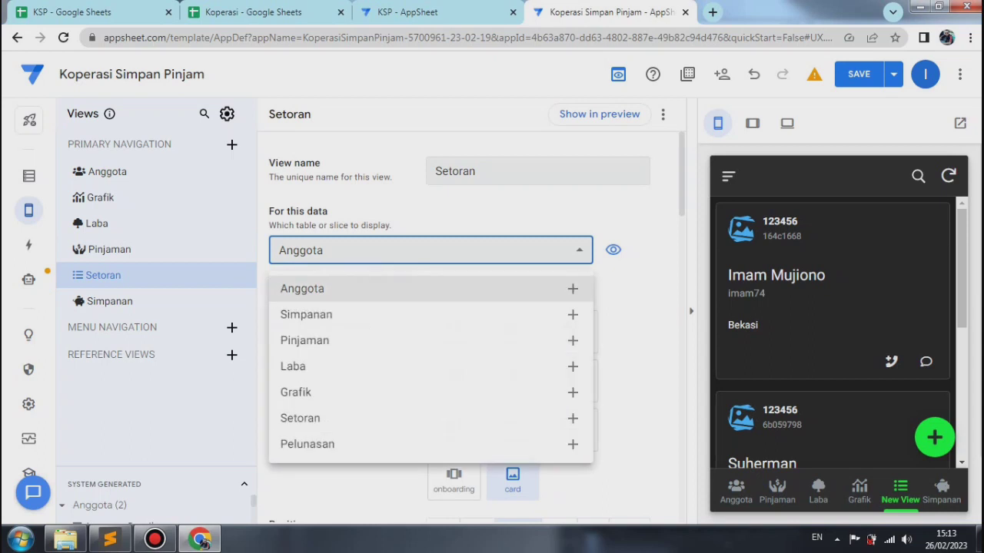
pyautogui.click(300, 419)
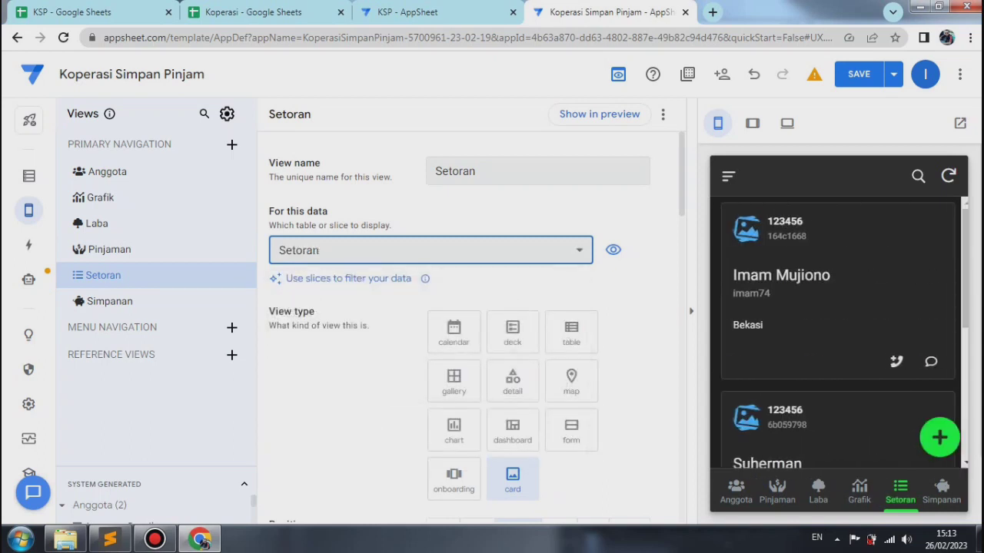
pyautogui.click(571, 333)
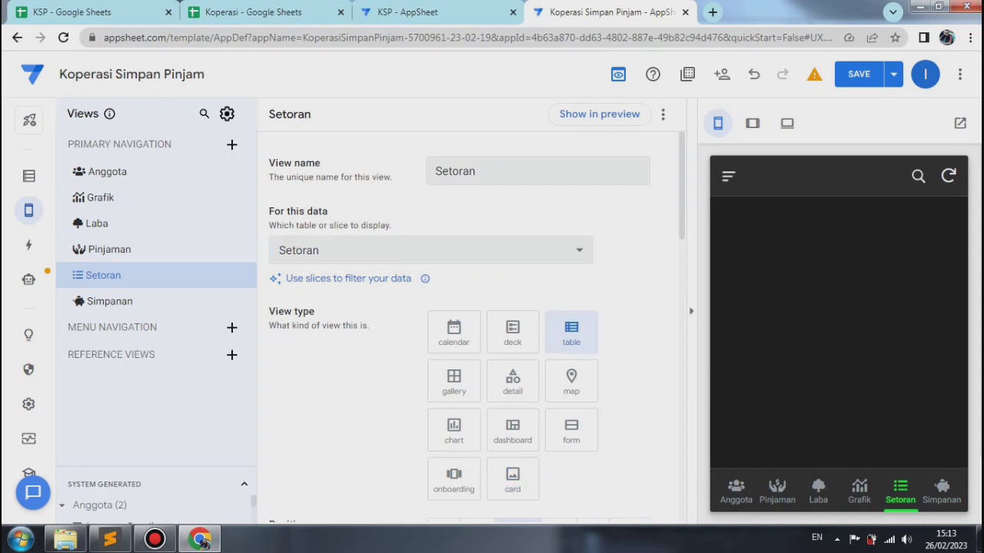
# Step: Sort the Setoran view's rows by Tgl Setoran in descending order
pyautogui.scroll(-5, 469, 323)
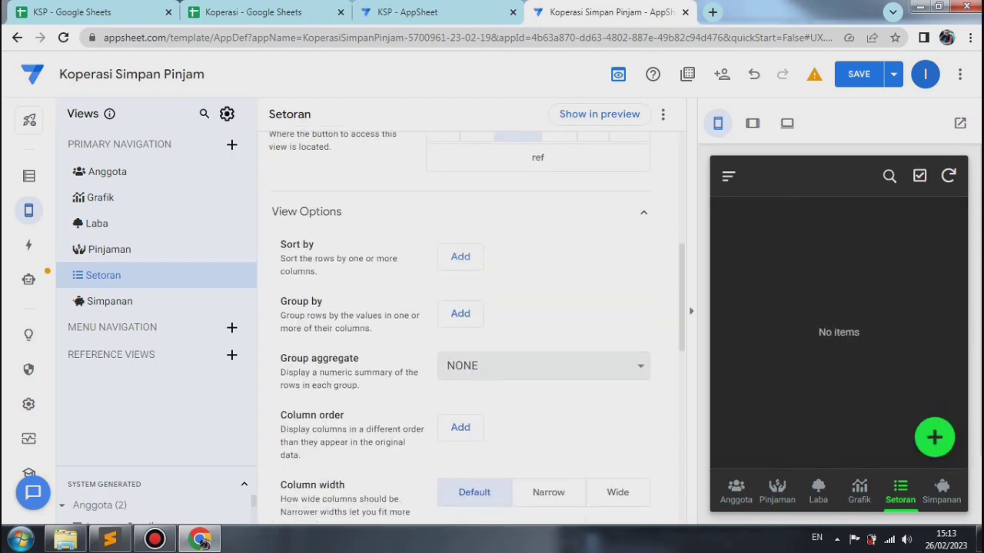
pyautogui.click(461, 256)
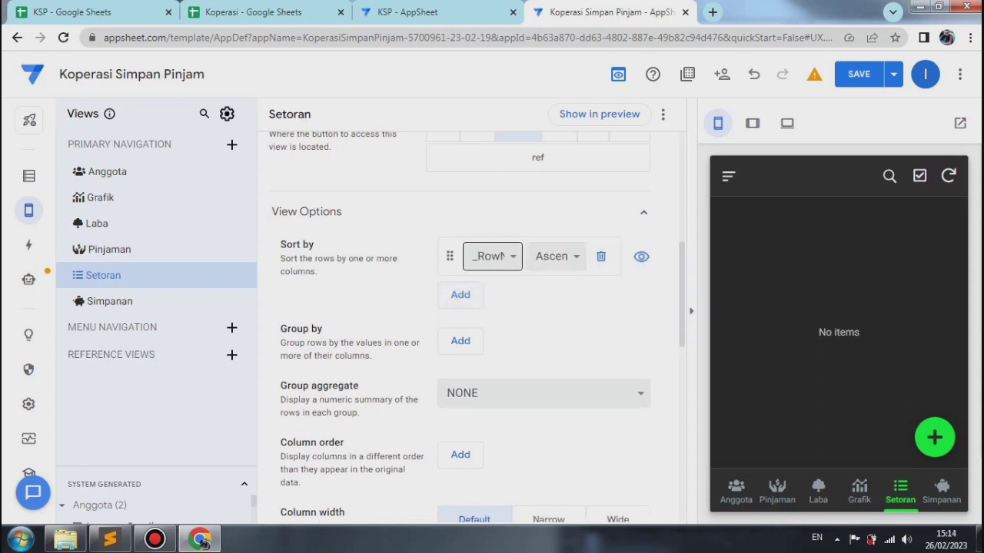
pyautogui.click(492, 256)
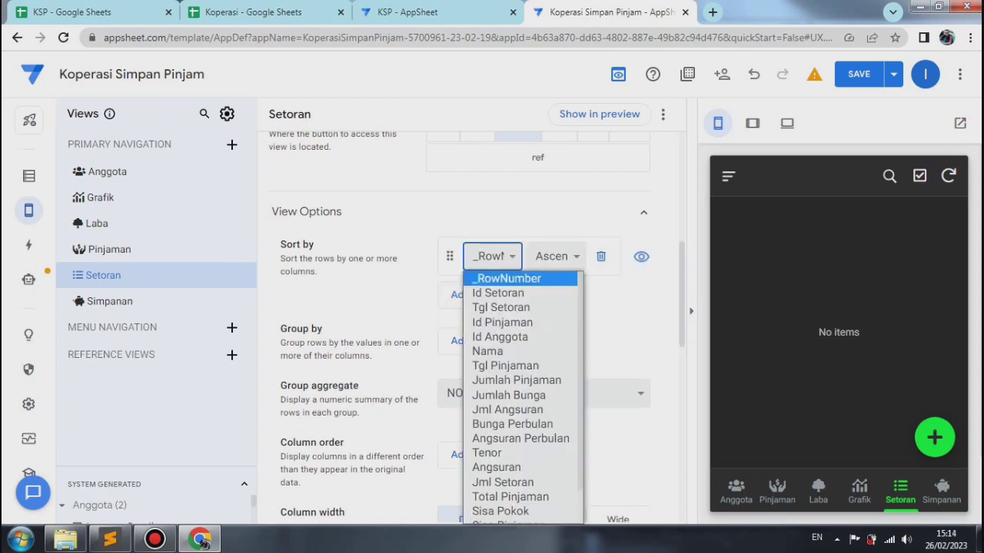
pyautogui.click(501, 308)
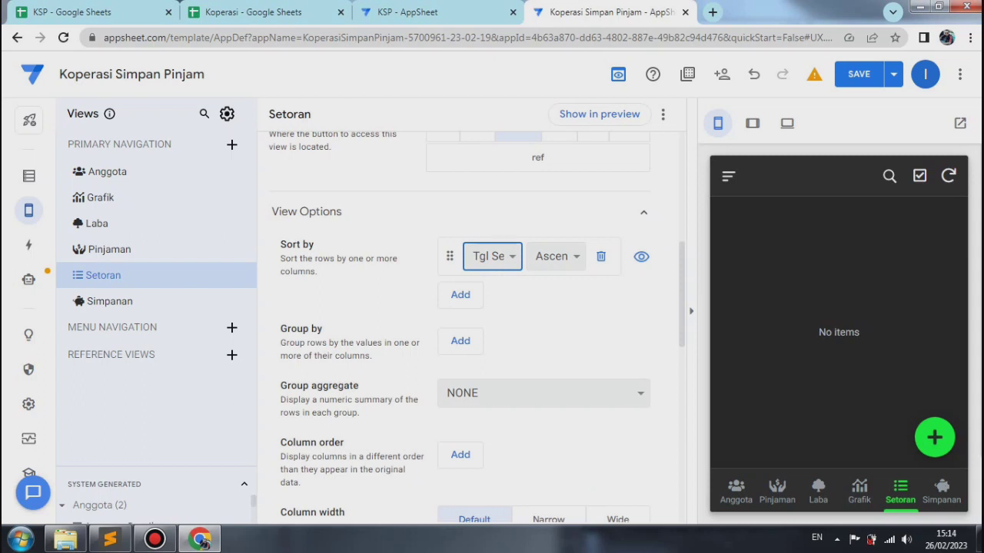
pyautogui.click(556, 256)
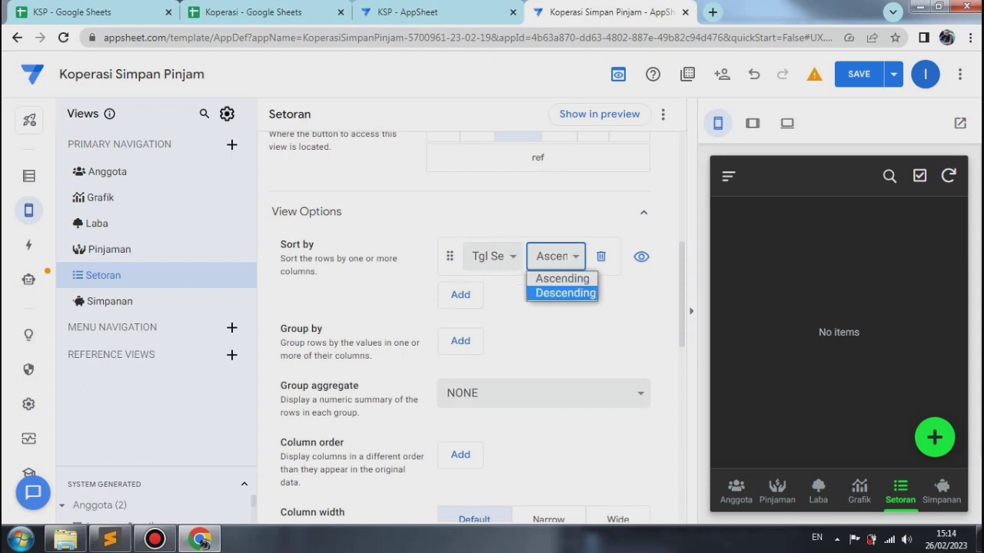
pyautogui.click(565, 293)
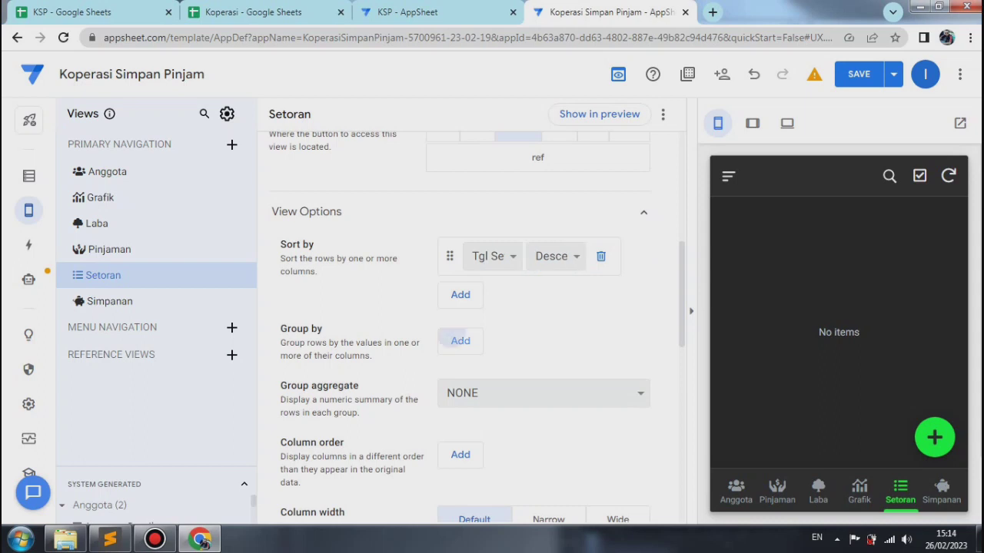
# Step: Group the Setoran view's rows by Nama in ascending order
pyautogui.click(461, 341)
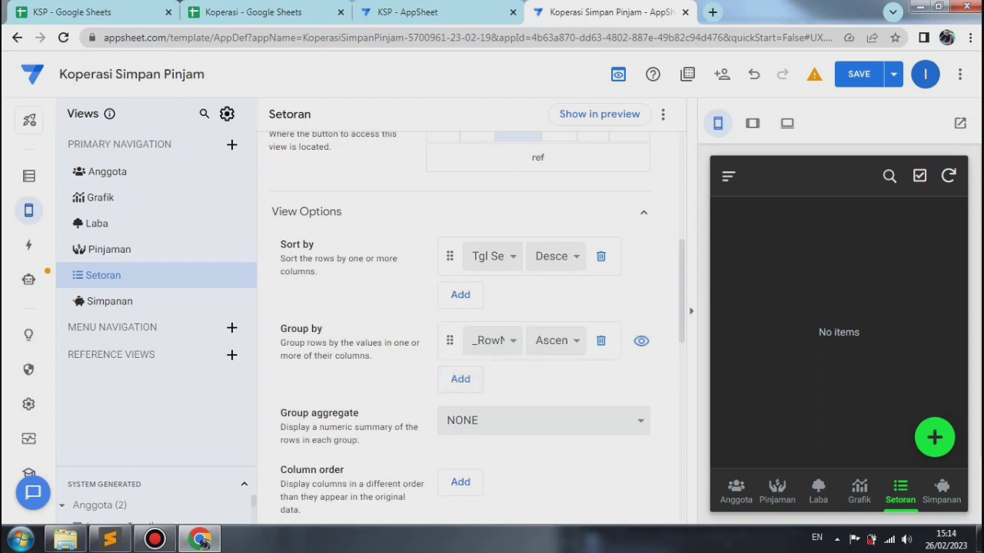
pyautogui.click(492, 340)
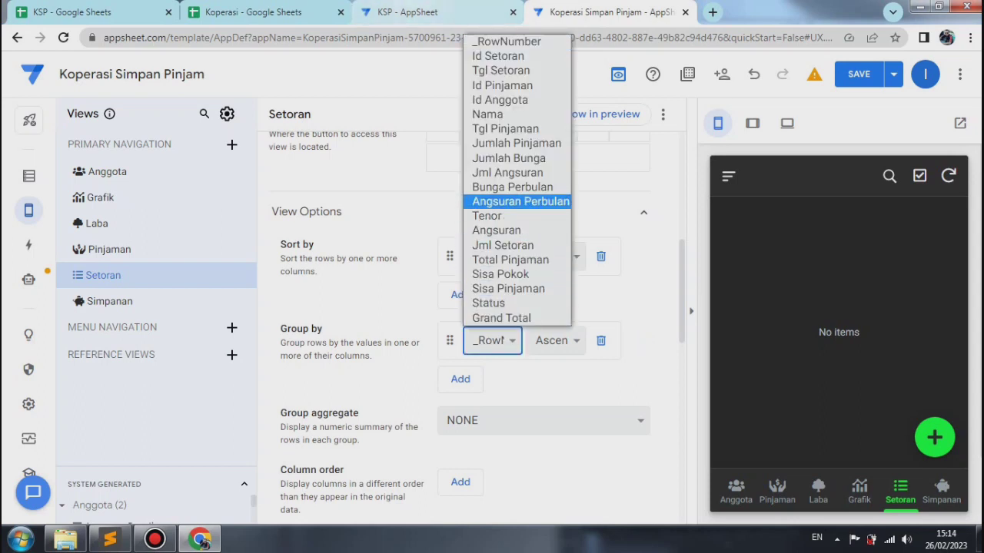
pyautogui.click(496, 115)
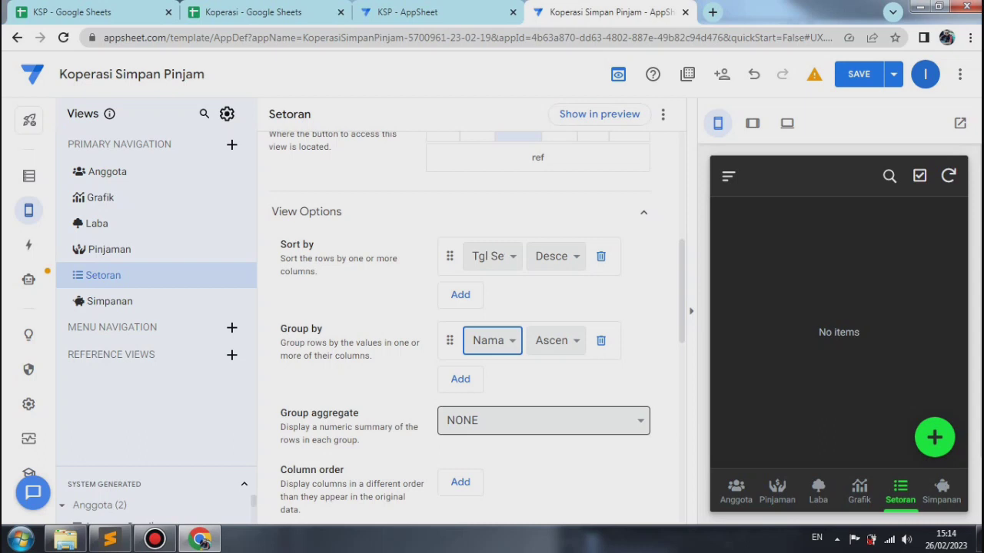
# Step: Set the Setoran view's group aggregate to AVERAGE :: Grand Total
pyautogui.click(543, 420)
pyautogui.scroll(-1, 543, 370)
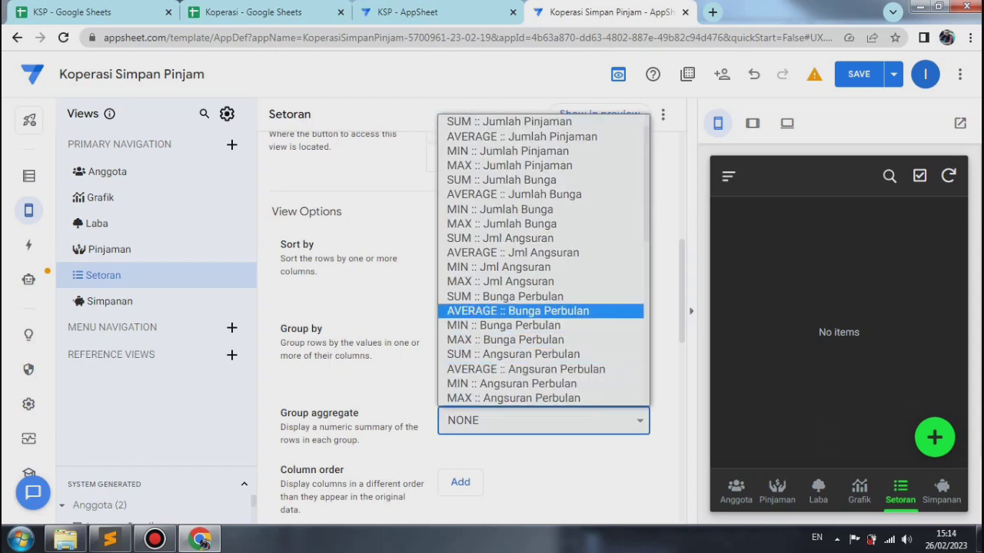
pyautogui.scroll(-2, 543, 209)
pyautogui.scroll(-1, 543, 253)
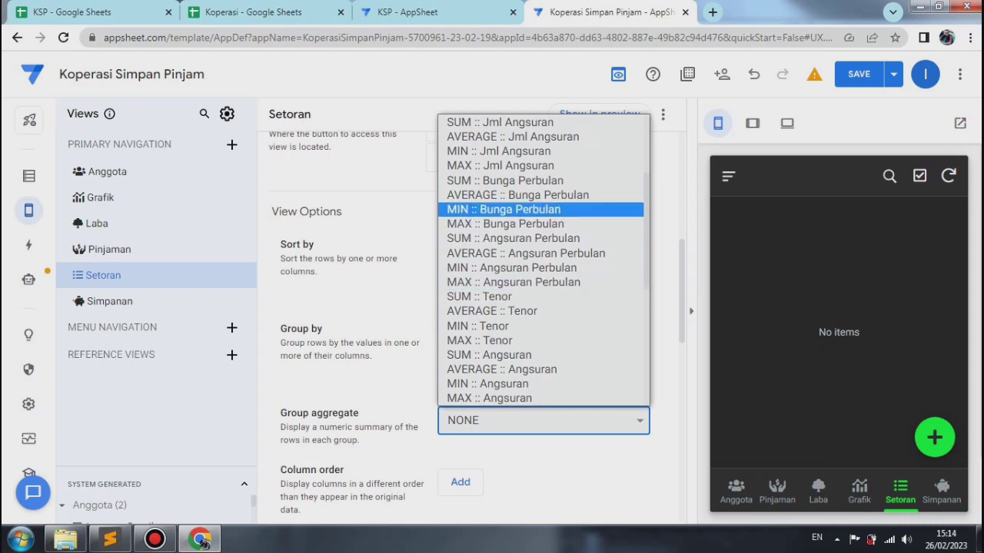
pyautogui.scroll(-5, 543, 261)
pyautogui.scroll(-1, 542, 262)
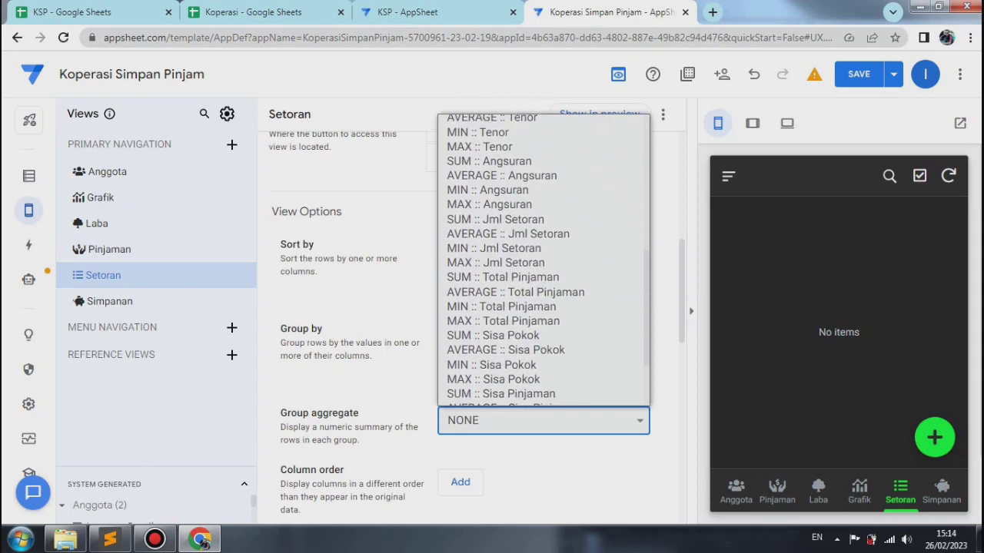
pyautogui.scroll(-3, 543, 338)
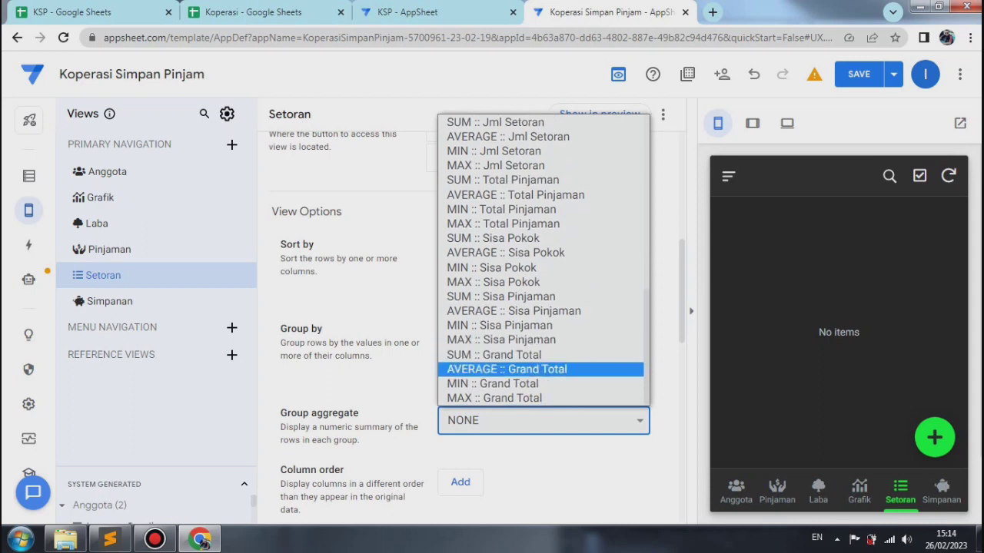
pyautogui.click(507, 369)
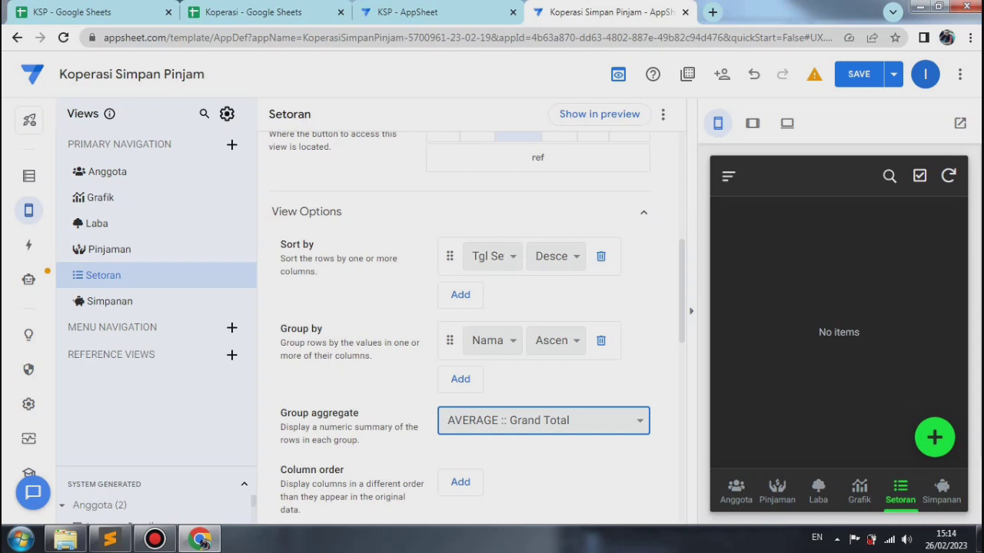
# Step: Set the Setoran view's column order to Angsuran, Tgl Setoran and Jml Setoran
pyautogui.scroll(-3, 476, 326)
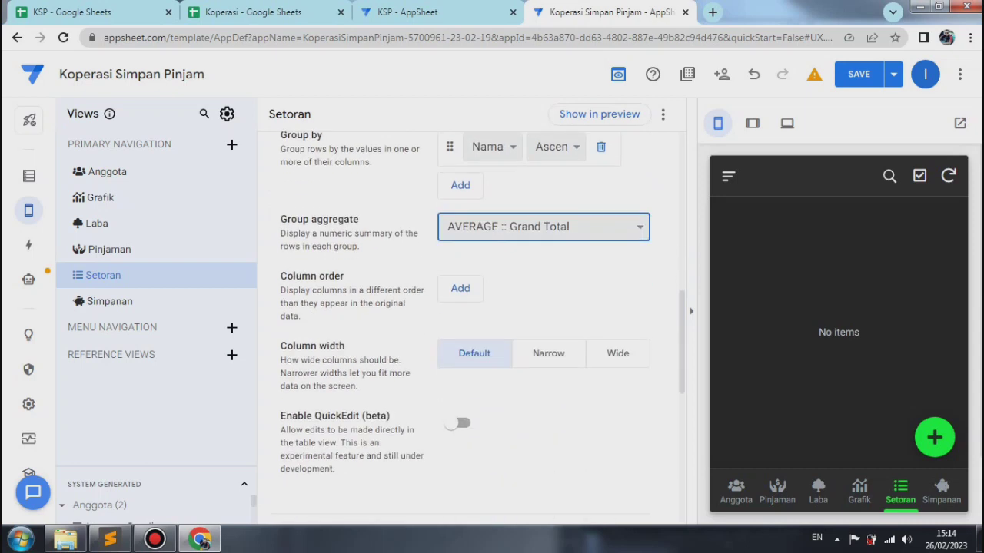
pyautogui.click(461, 289)
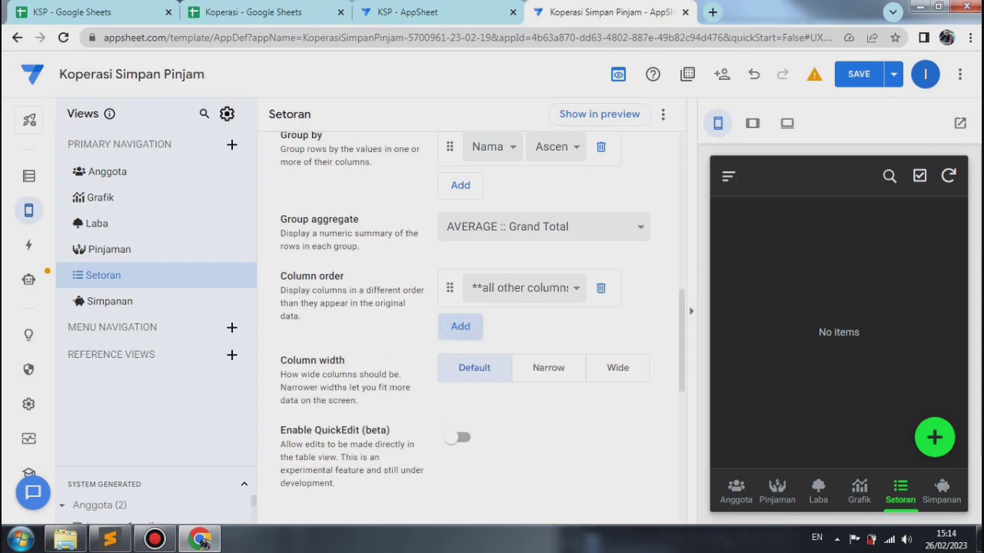
pyautogui.click(523, 287)
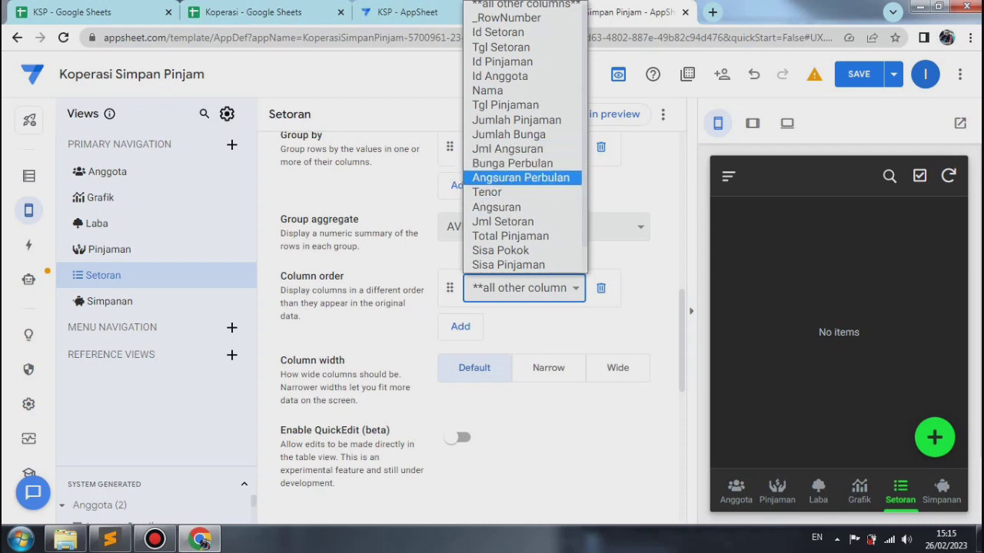
pyautogui.click(507, 208)
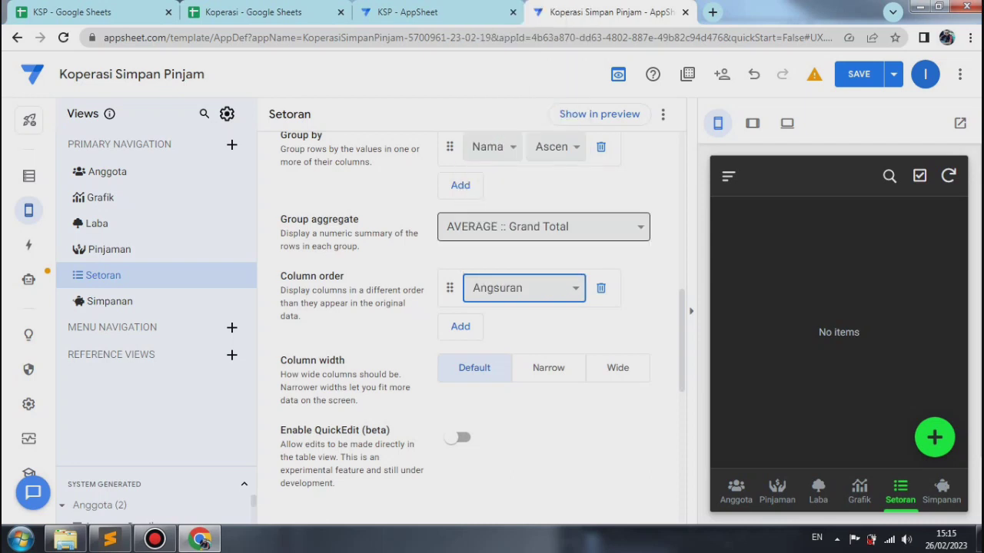
pyautogui.click(469, 327)
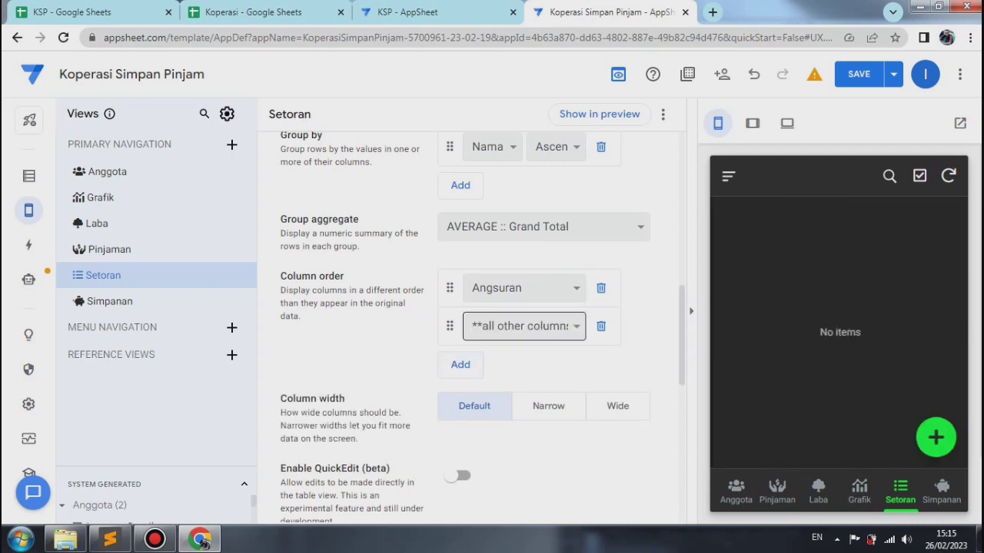
pyautogui.click(504, 326)
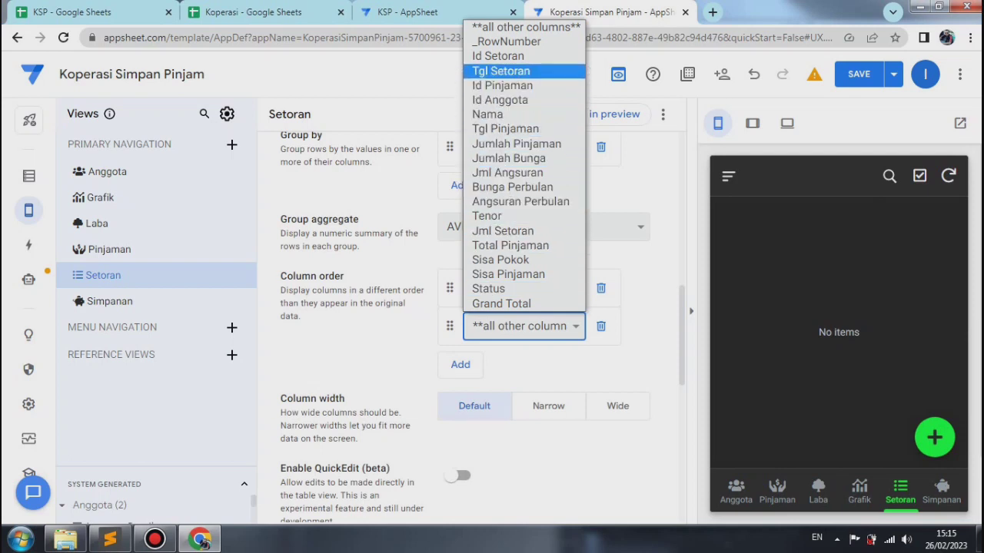
pyautogui.click(500, 71)
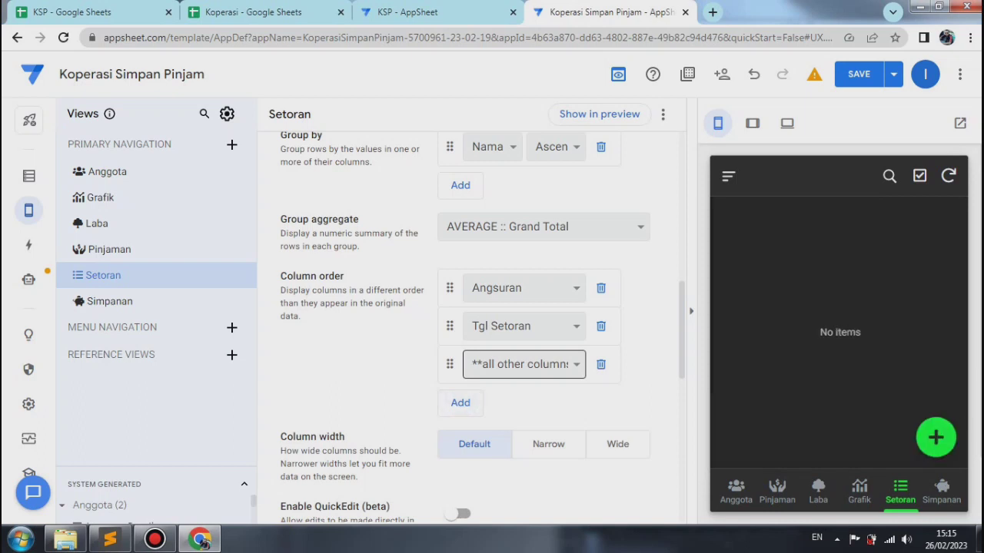
pyautogui.click(524, 364)
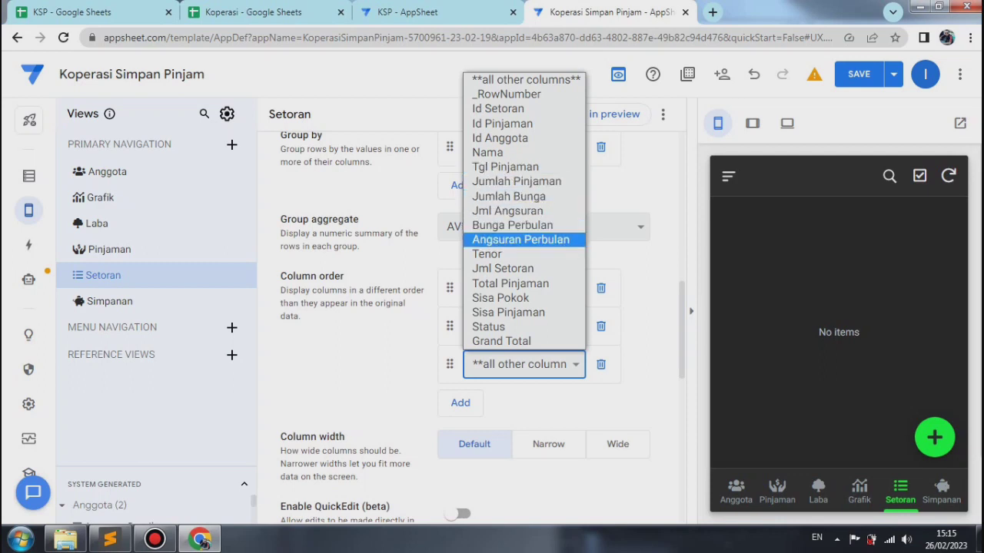
pyautogui.click(503, 268)
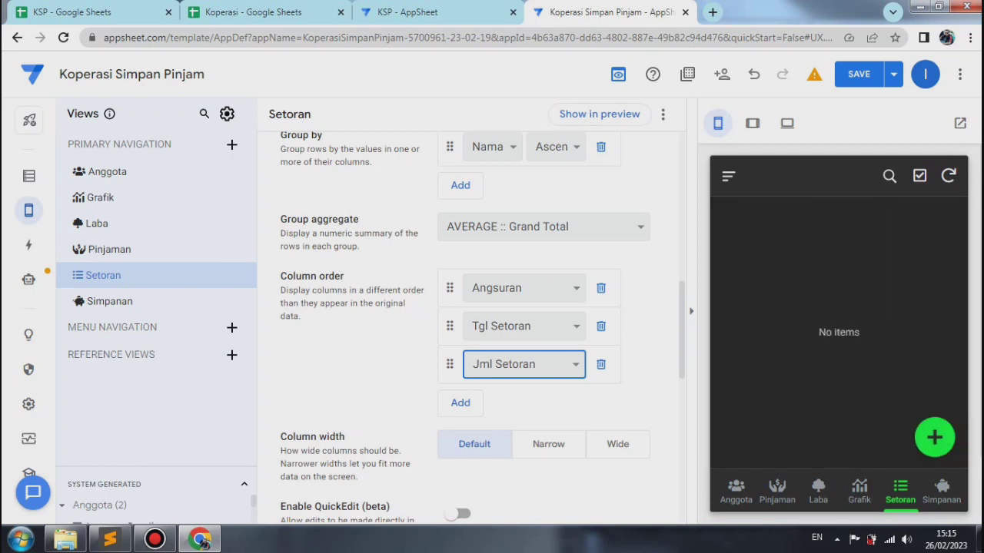
# Step: Search the icons for "hand", give the Setoran view the solid hand-with-dollar icon, and save and verify the app data
pyautogui.scroll(3, 478, 326)
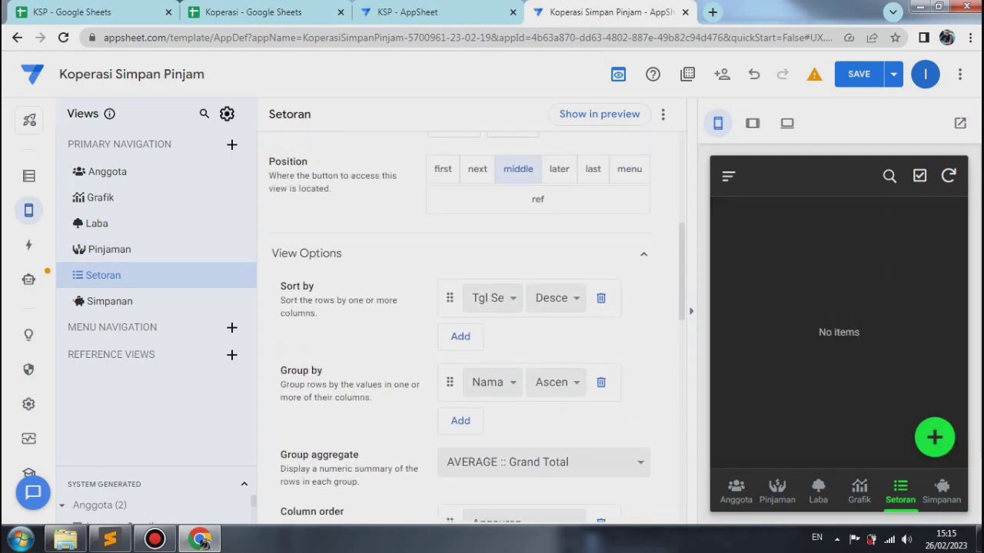
pyautogui.scroll(-10, 461, 326)
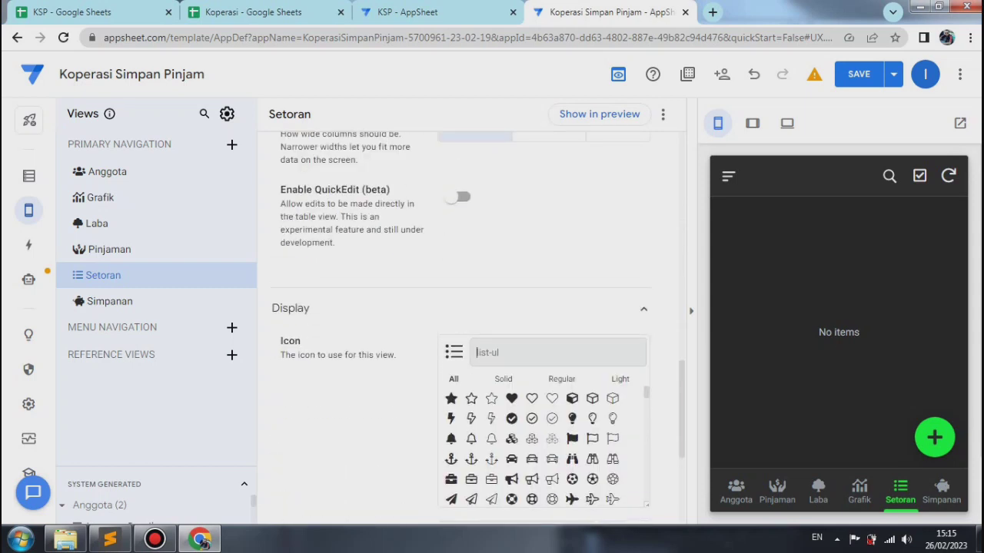
pyautogui.write('hands')
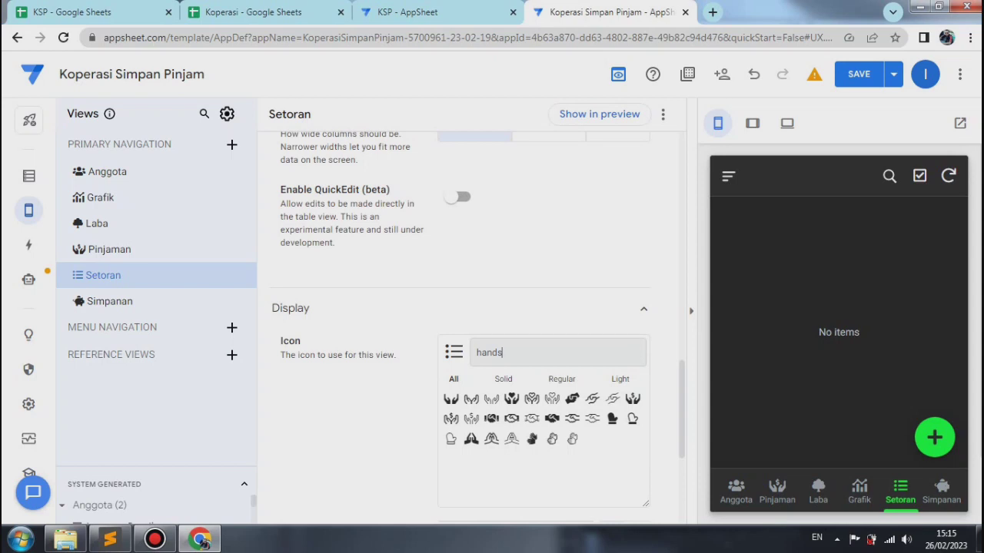
pyautogui.press('BackSpace')
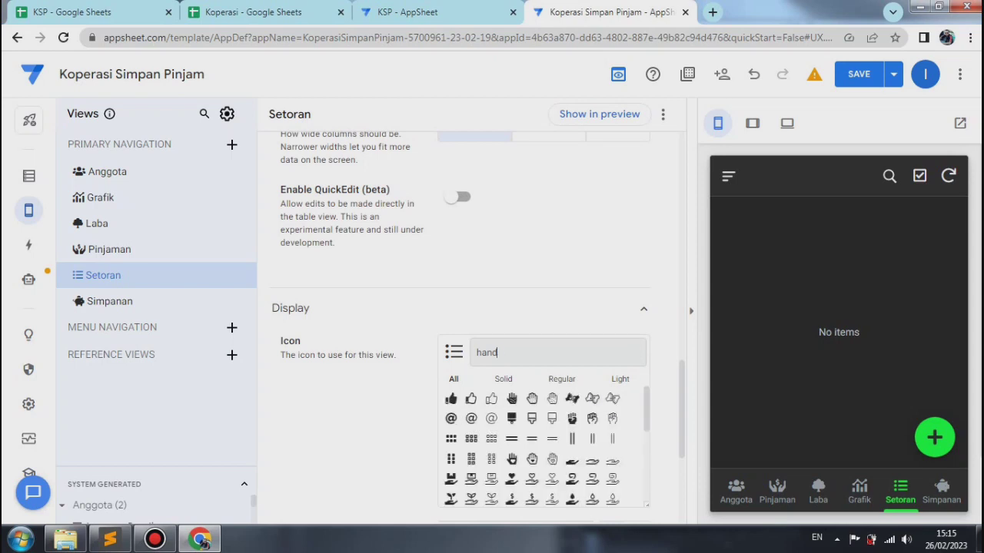
pyautogui.scroll(-2, 547, 445)
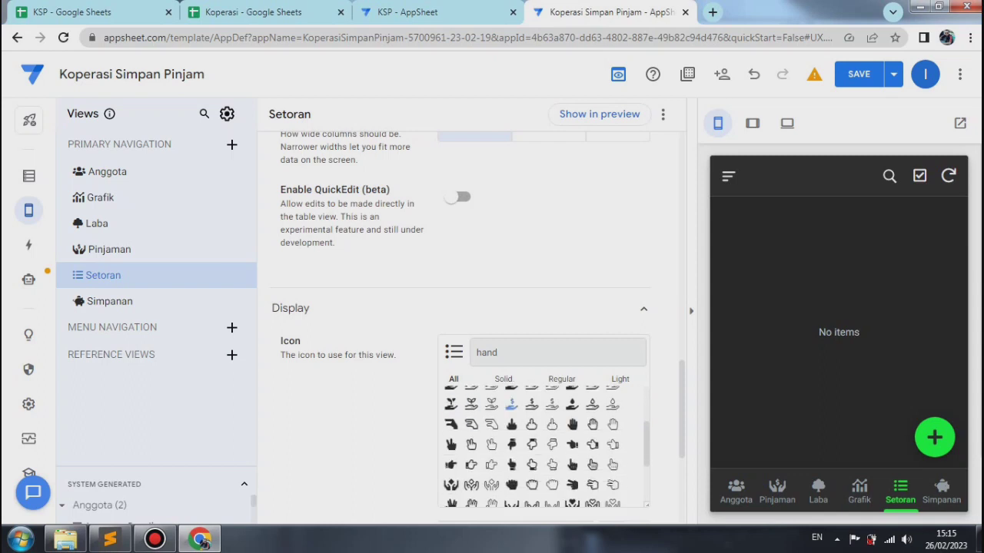
pyautogui.click(511, 404)
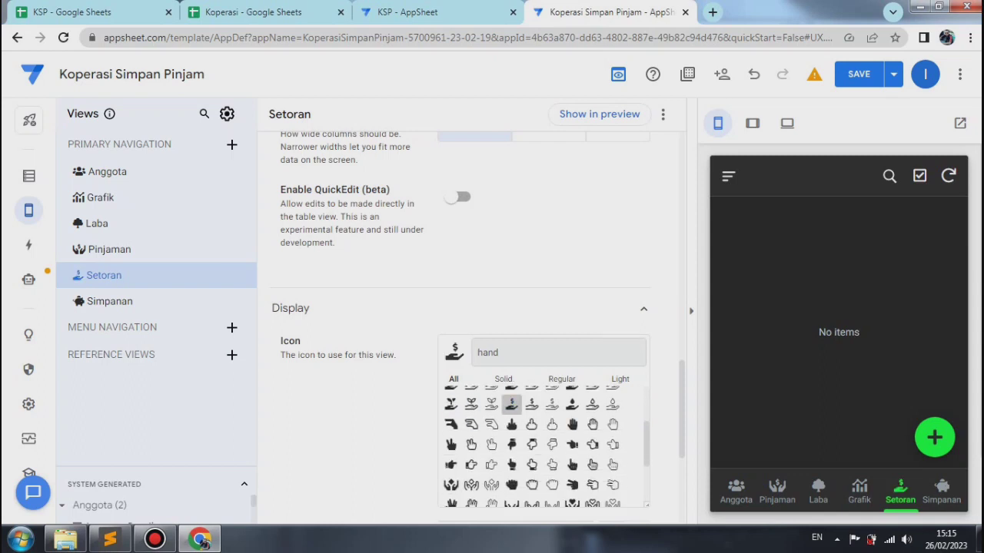
pyautogui.click(893, 73)
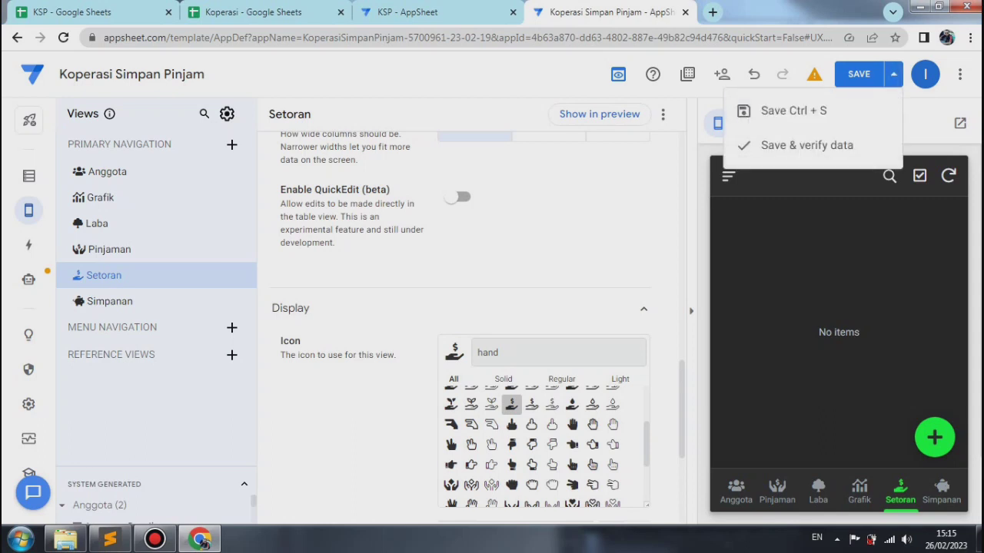
pyautogui.click(803, 143)
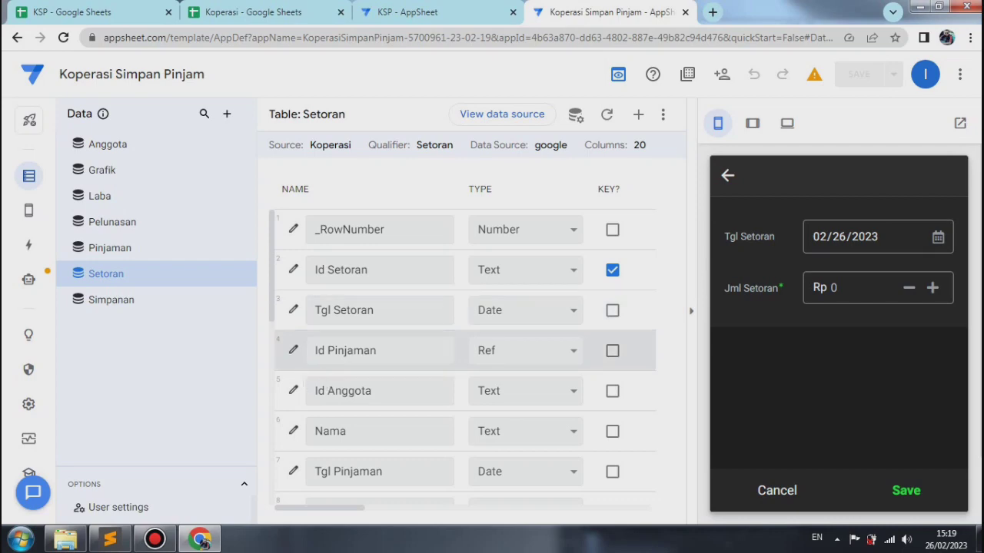
# Step: Remove the false Editable_If expression from the Setoran table's Id Pinjaman column and close its column settings
pyautogui.click(293, 351)
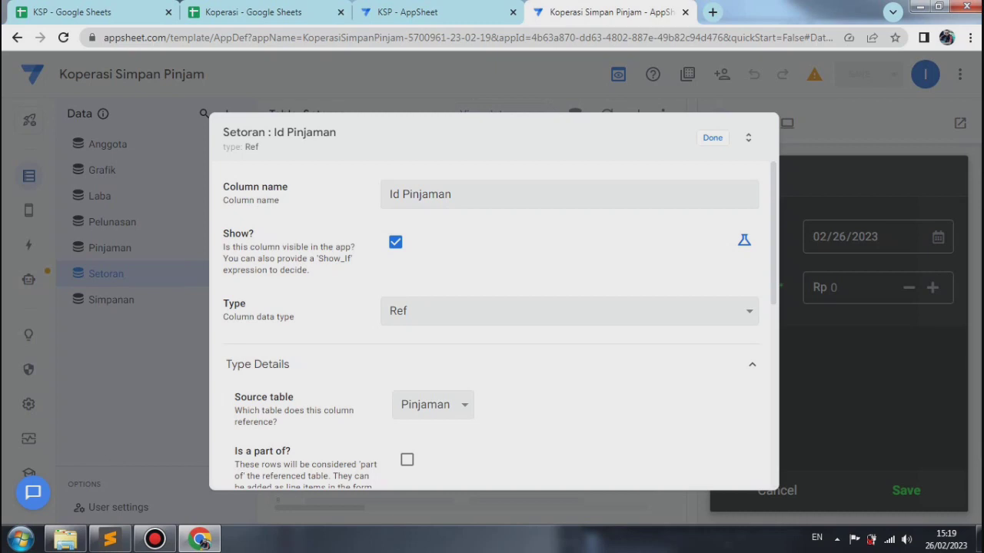
pyautogui.scroll(-8, 492, 323)
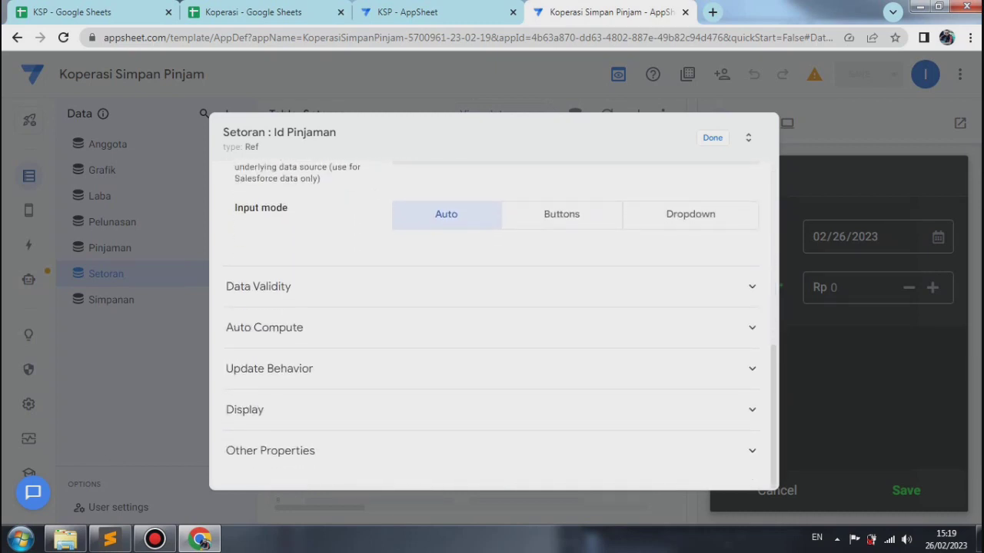
pyautogui.click(265, 328)
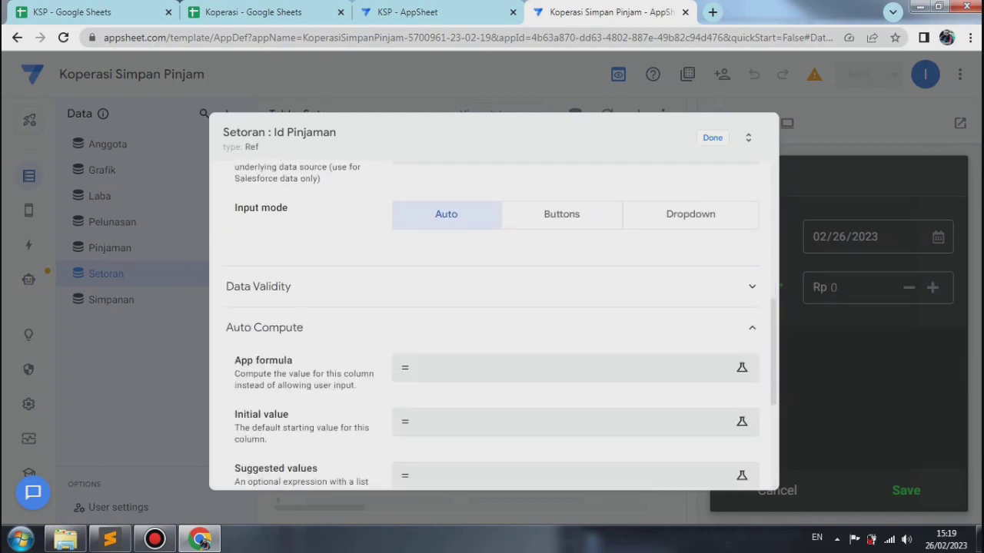
pyautogui.click(258, 286)
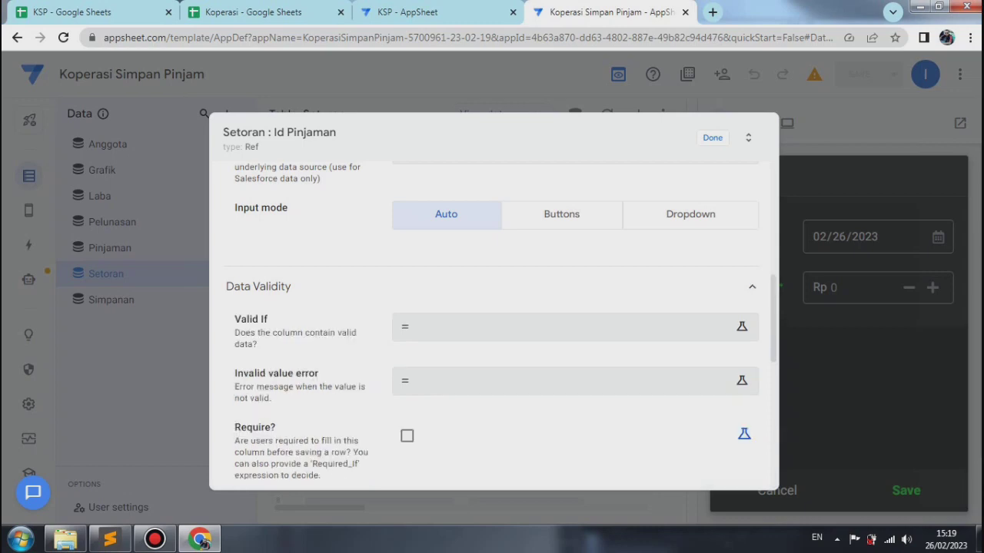
pyautogui.click(258, 285)
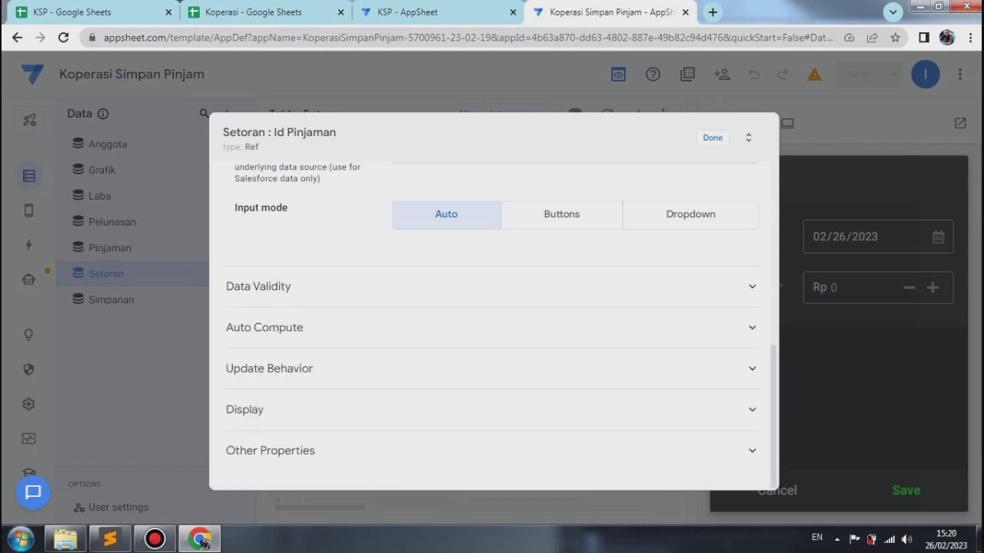
pyautogui.click(269, 368)
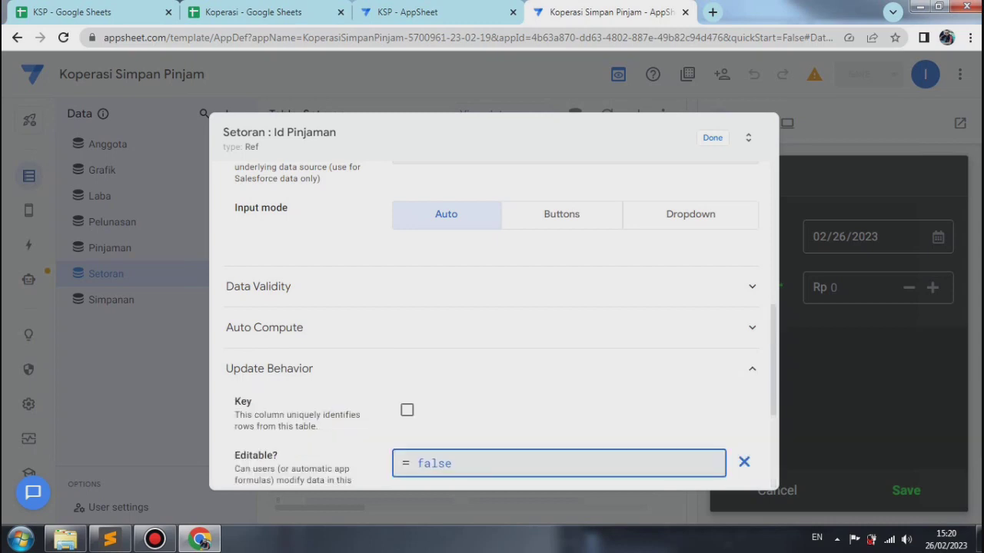
pyautogui.click(538, 464)
pyautogui.hotkey('ctrl', 'a')
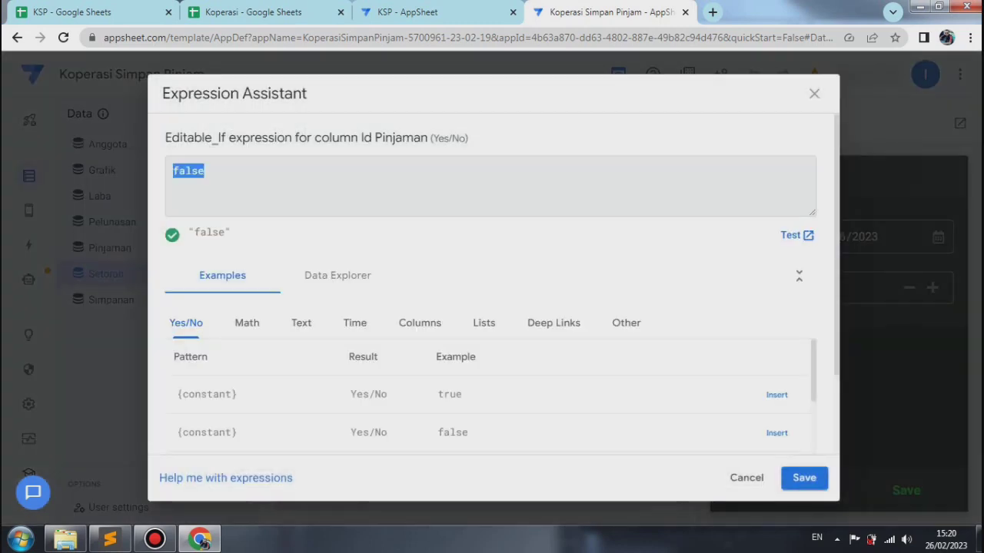
pyautogui.press('BackSpace')
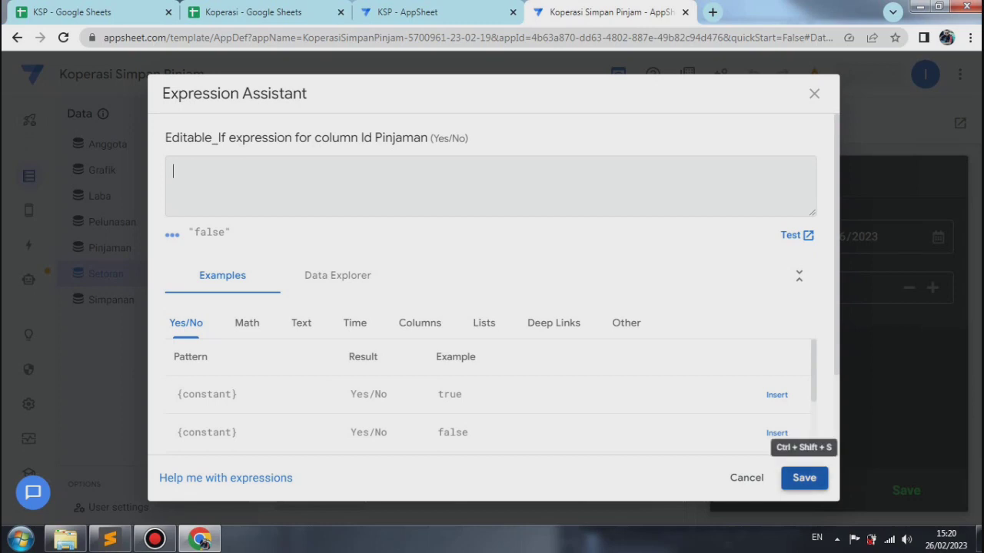
pyautogui.click(804, 478)
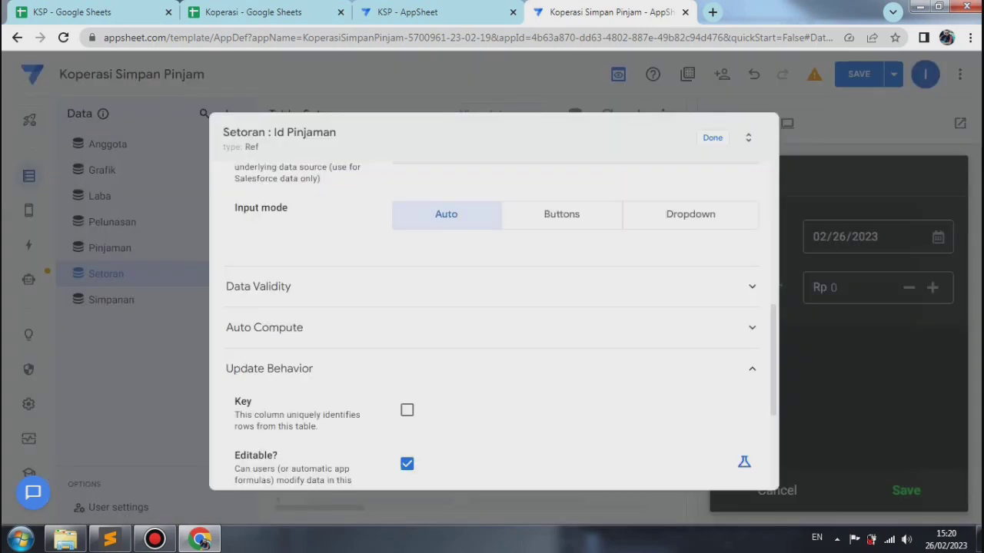
pyautogui.click(712, 139)
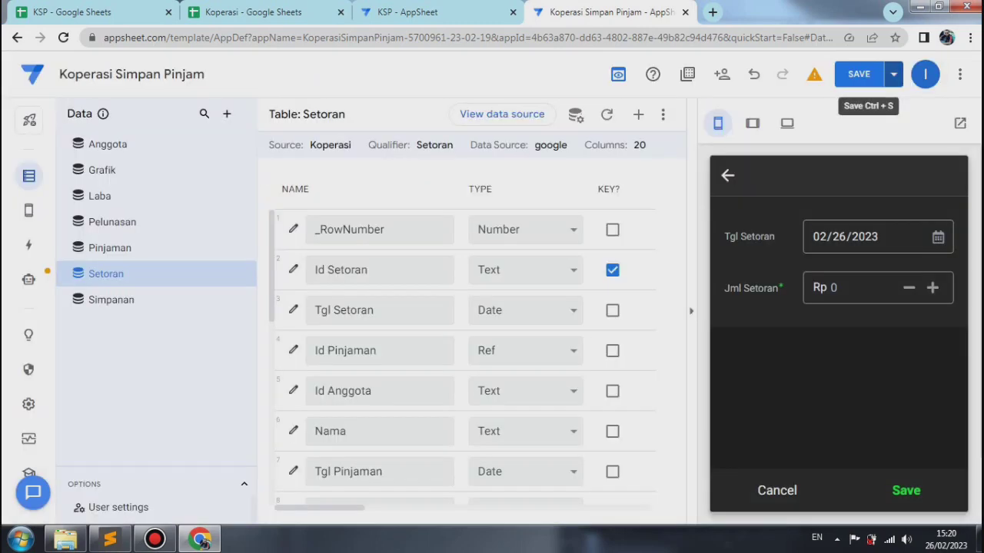
# Step: Save and verify the app data, and choose the first loan as Id Pinjaman in the Setoran form preview
pyautogui.click(893, 74)
pyautogui.click(807, 145)
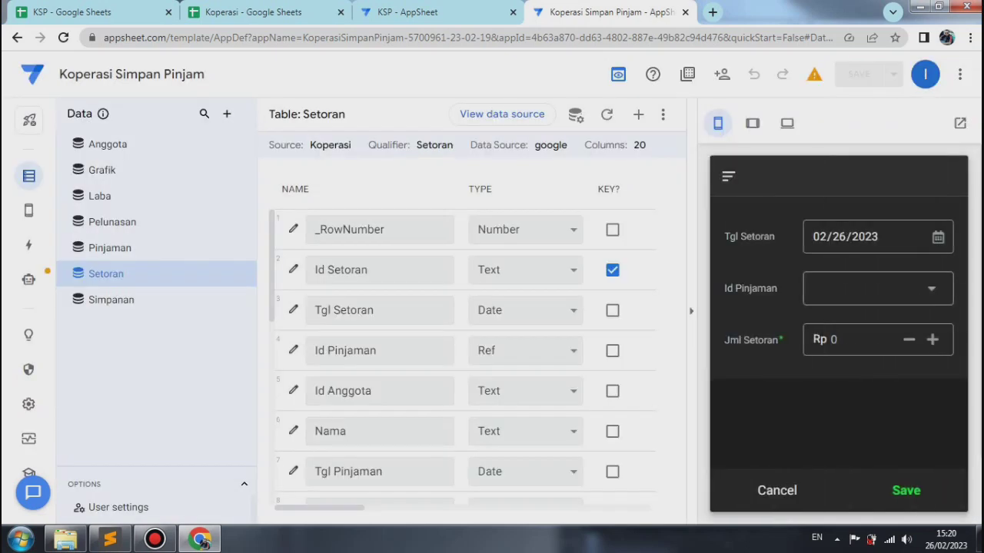
pyautogui.click(879, 288)
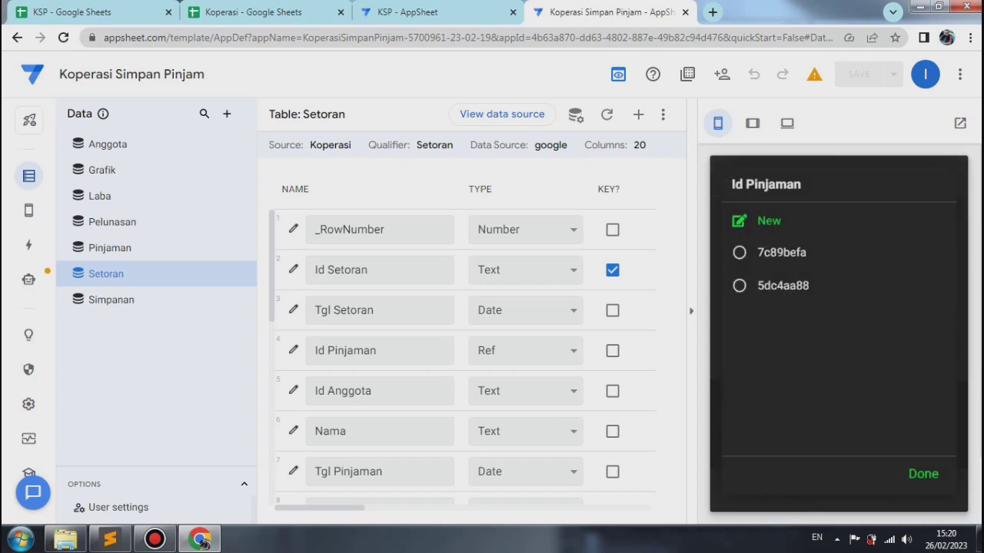
pyautogui.click(783, 252)
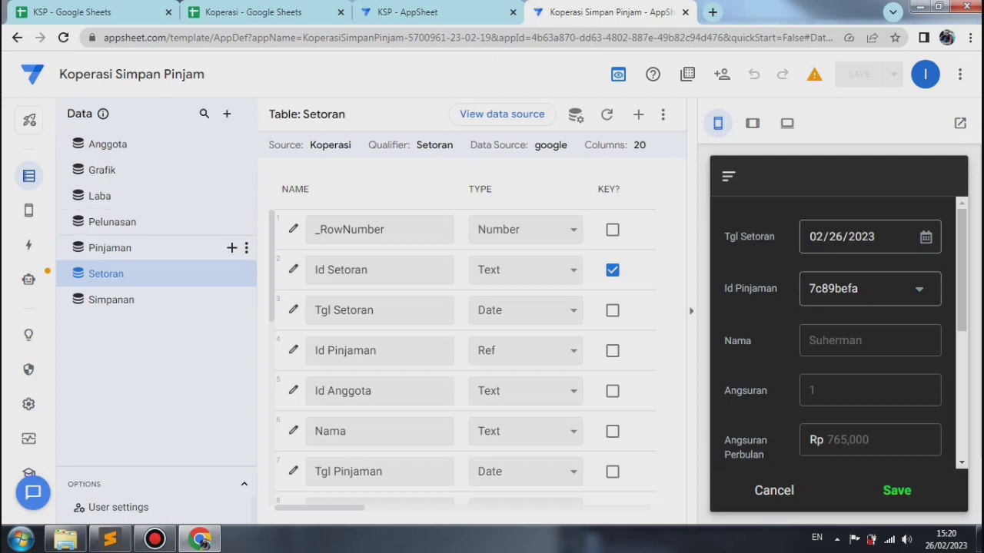
# Step: Make Nama the label column of the Pinjaman table instead of Id Pinjaman, and save and verify the app data
pyautogui.click(110, 248)
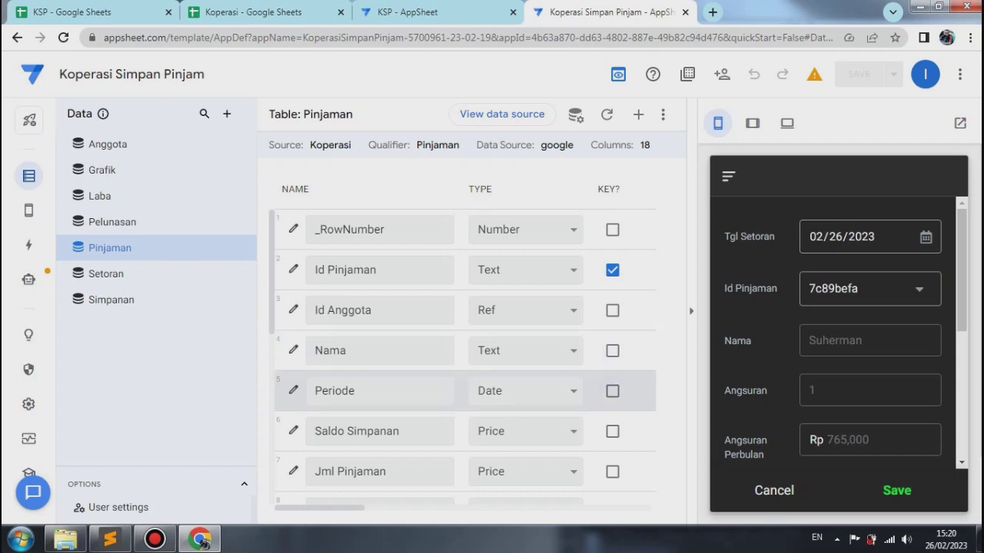
pyautogui.click(691, 311)
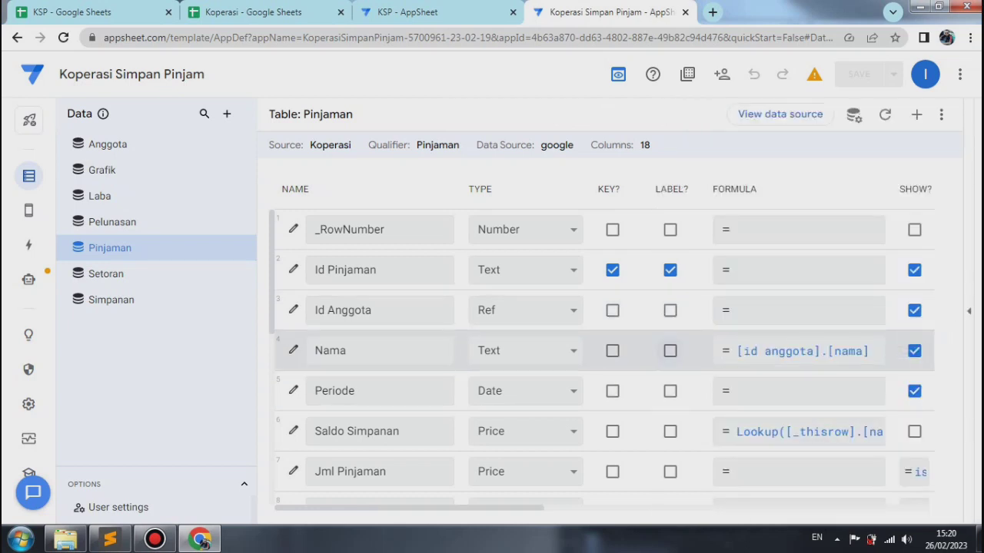
pyautogui.click(670, 351)
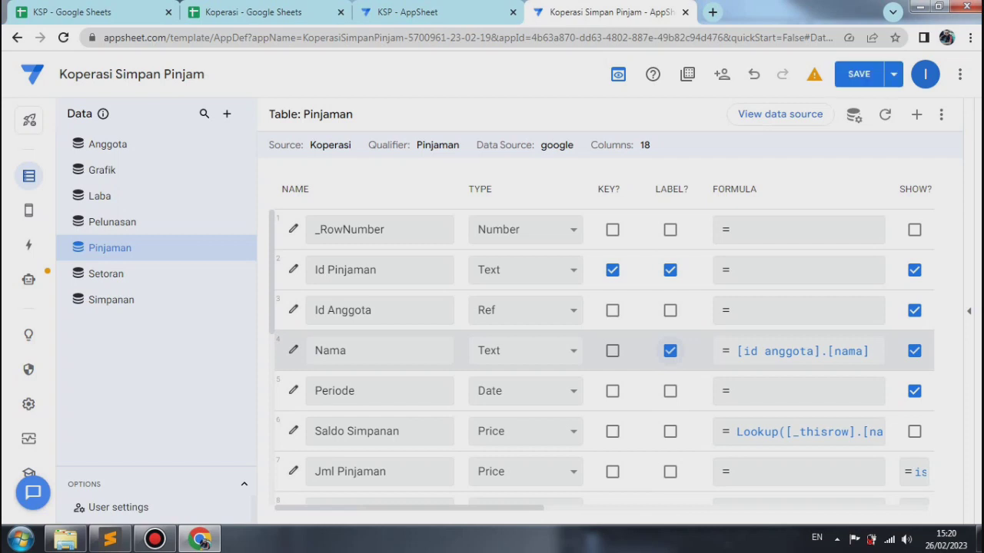
pyautogui.click(670, 270)
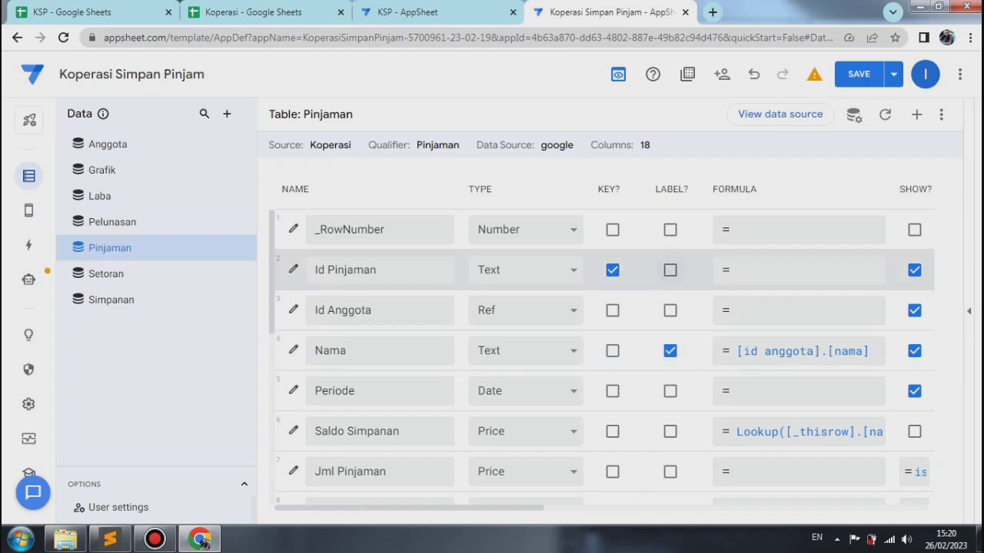
pyautogui.click(893, 74)
pyautogui.click(807, 145)
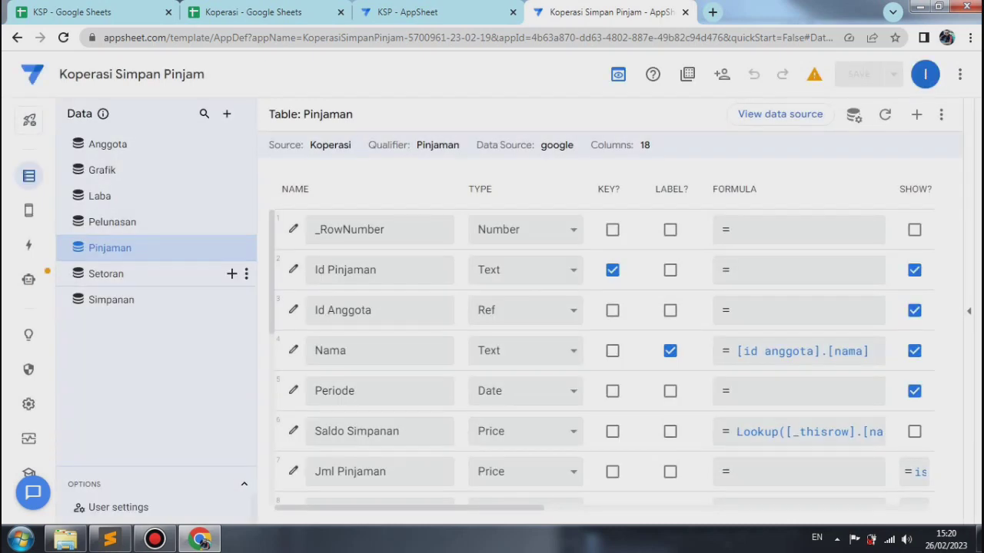
# Step: Return to the Setoran table and check the Id Pinjaman choices in the form preview without selecting one
pyautogui.click(106, 274)
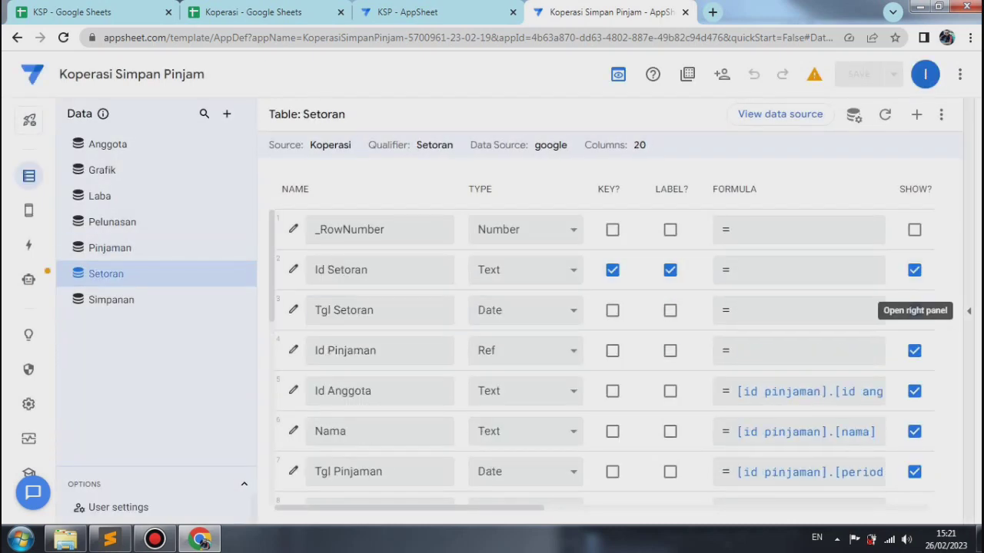
pyautogui.click(969, 311)
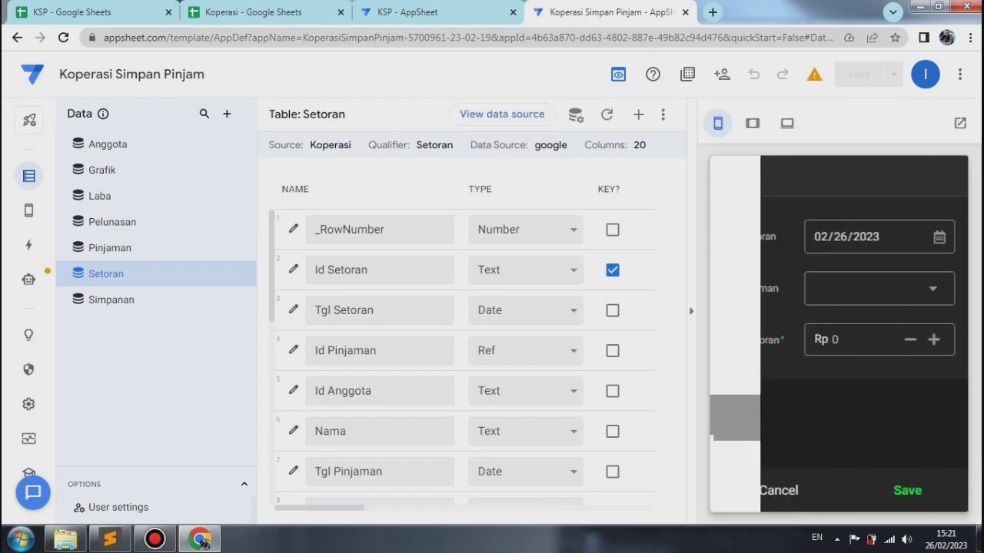
pyautogui.click(880, 289)
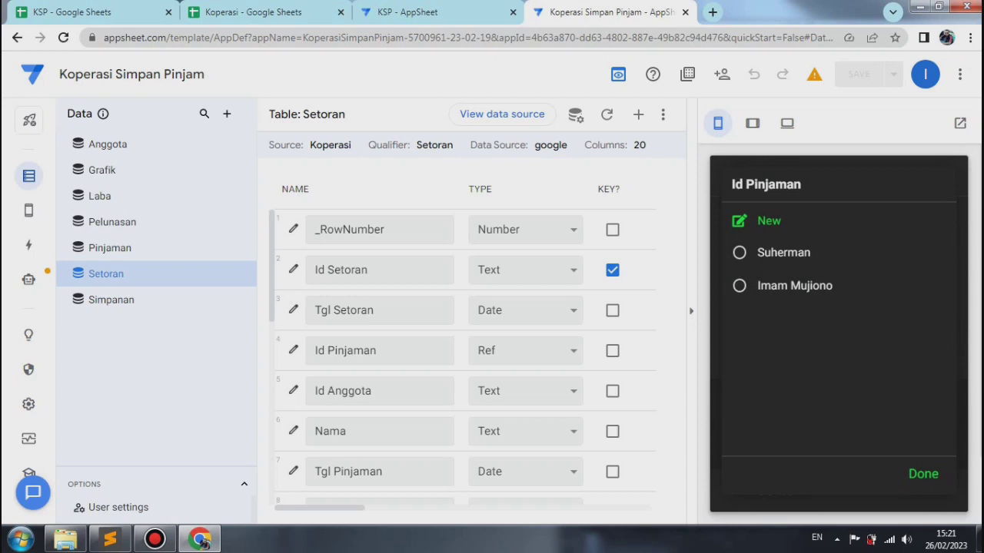
pyautogui.click(923, 475)
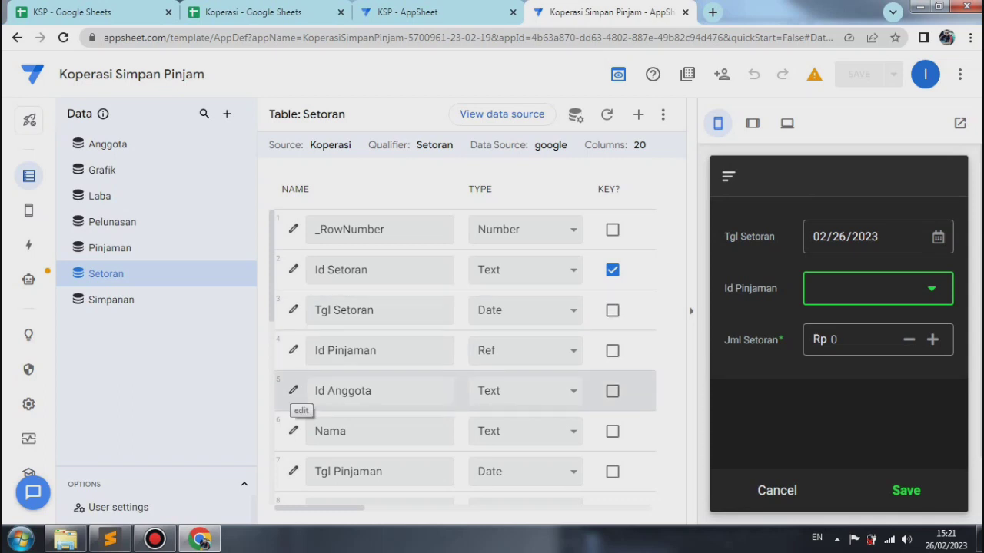
# Step: Give the Setoran table's Nama column the Show_If expression isnotblank([id pinjaman]) and close its column settings
pyautogui.click(292, 431)
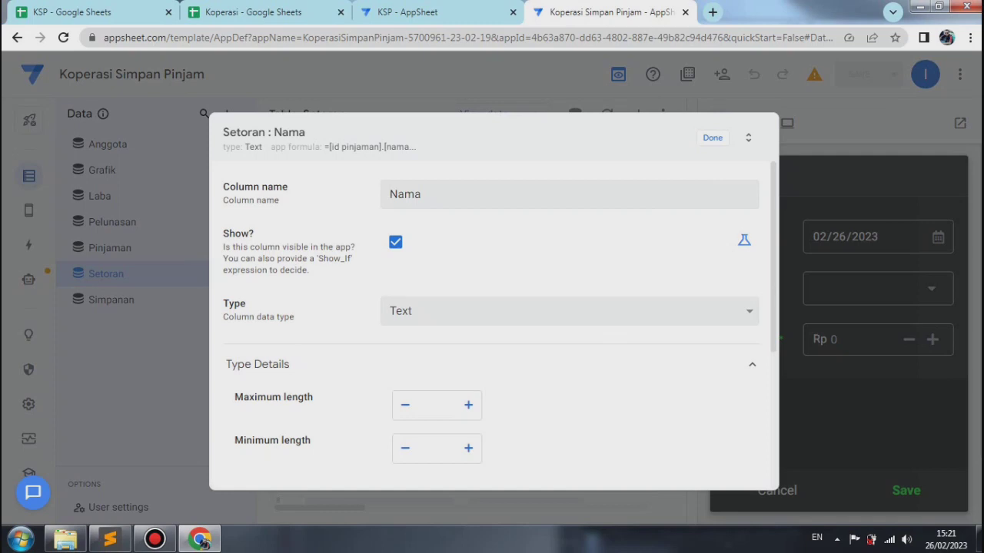
pyautogui.click(744, 239)
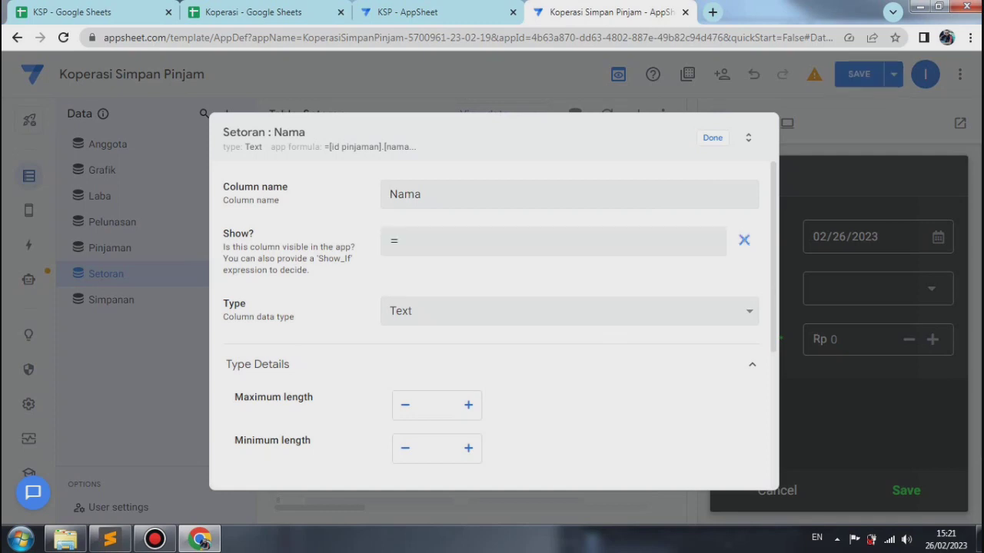
pyautogui.click(553, 241)
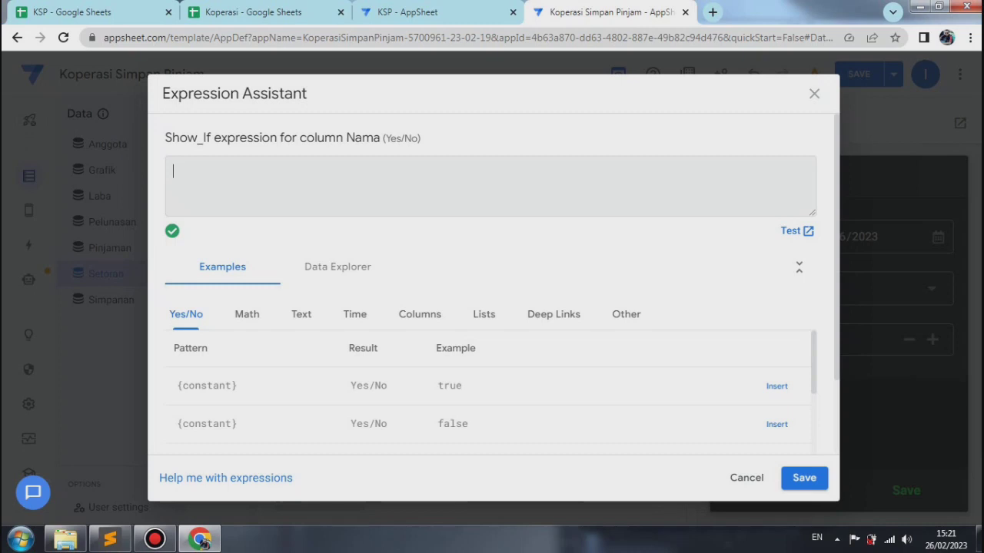
pyautogui.write('isno')
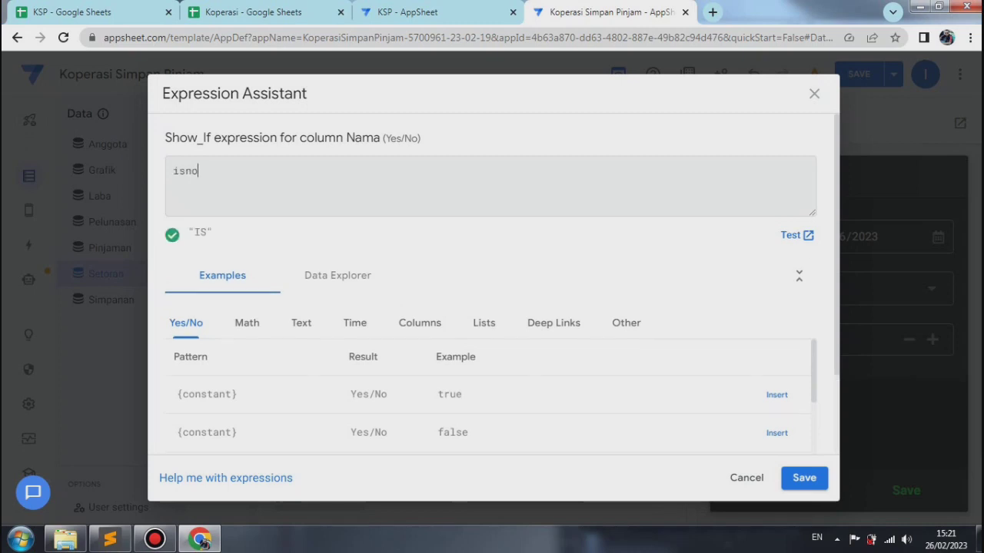
pyautogui.write('tblank(')
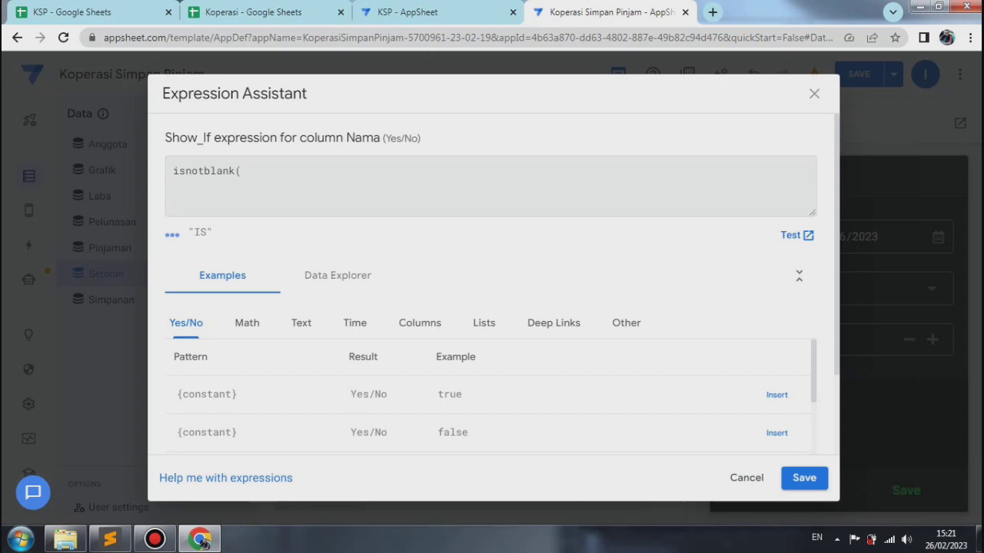
pyautogui.write('[id pinjaman')
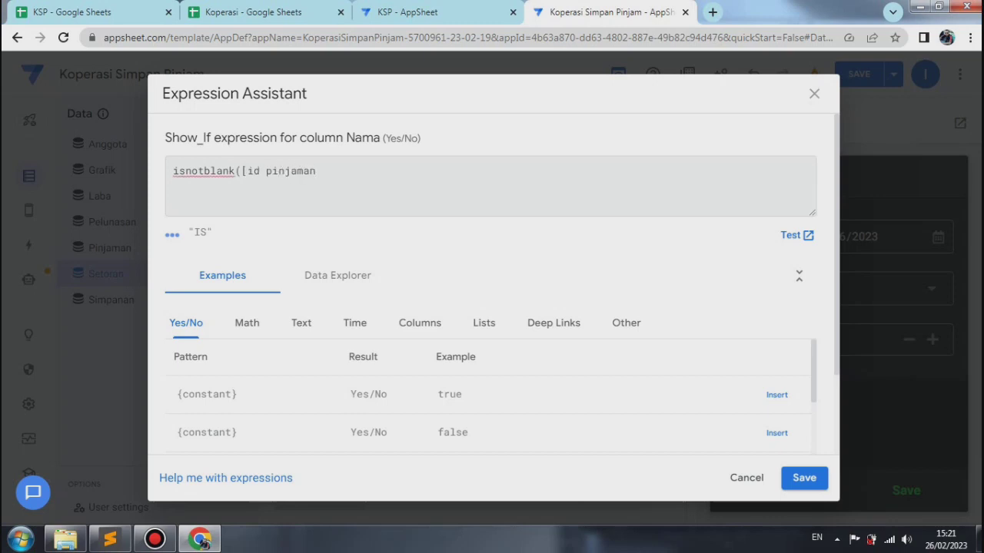
pyautogui.write('])')
pyautogui.click(804, 478)
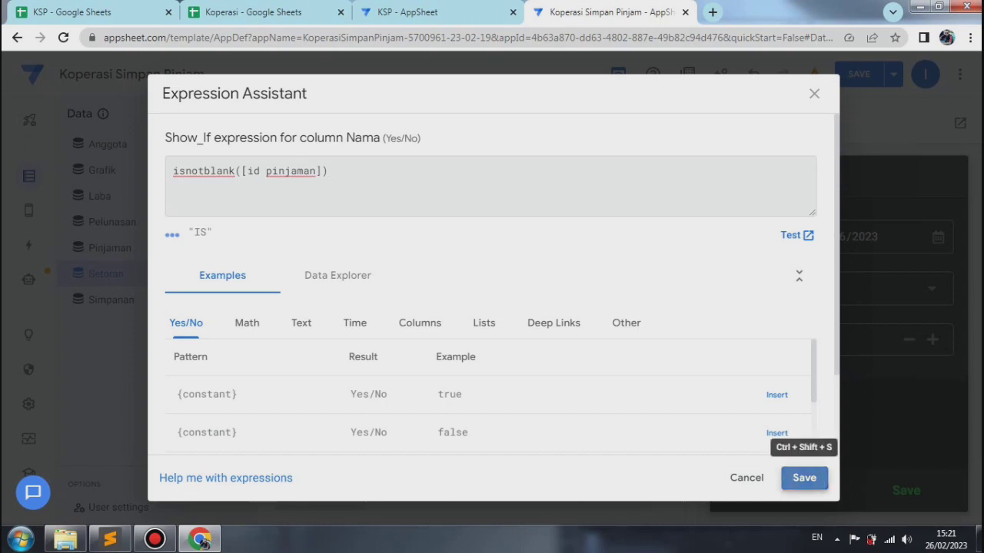
pyautogui.click(712, 139)
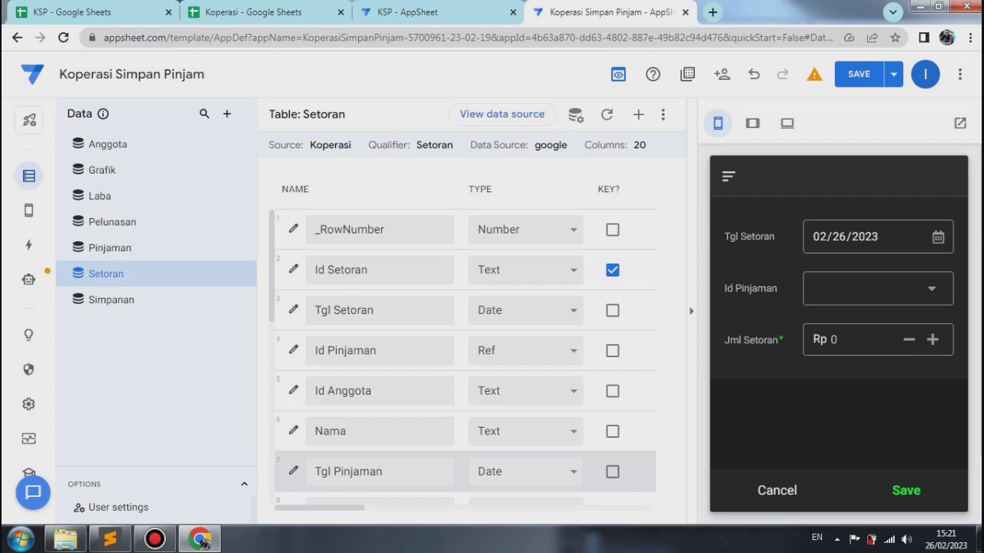
# Step: Give the Setoran table's Angsuran column the Show_If expression [Tenor]<>"1 Bulan" and close its column settings
pyautogui.scroll(-3, 292, 471)
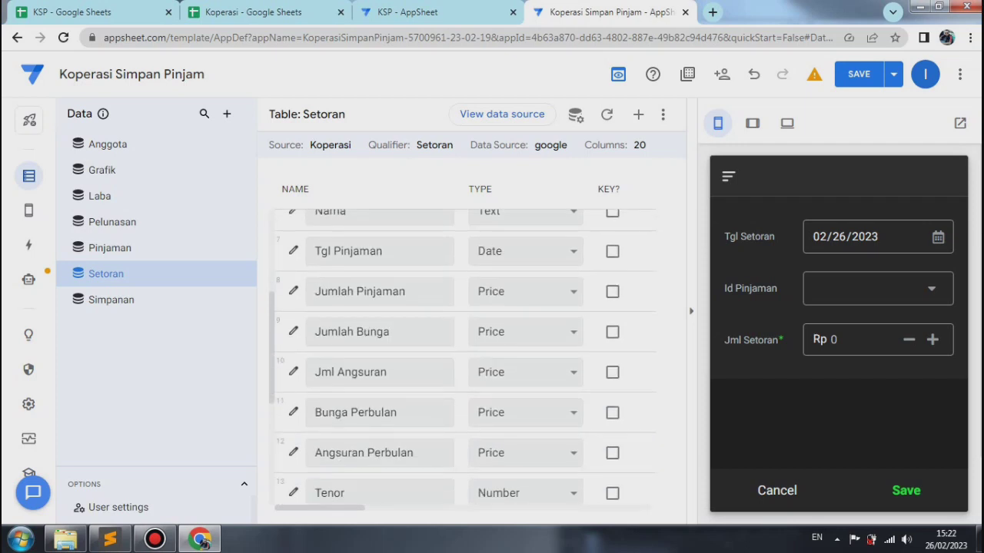
pyautogui.scroll(-3, 293, 461)
pyautogui.click(293, 435)
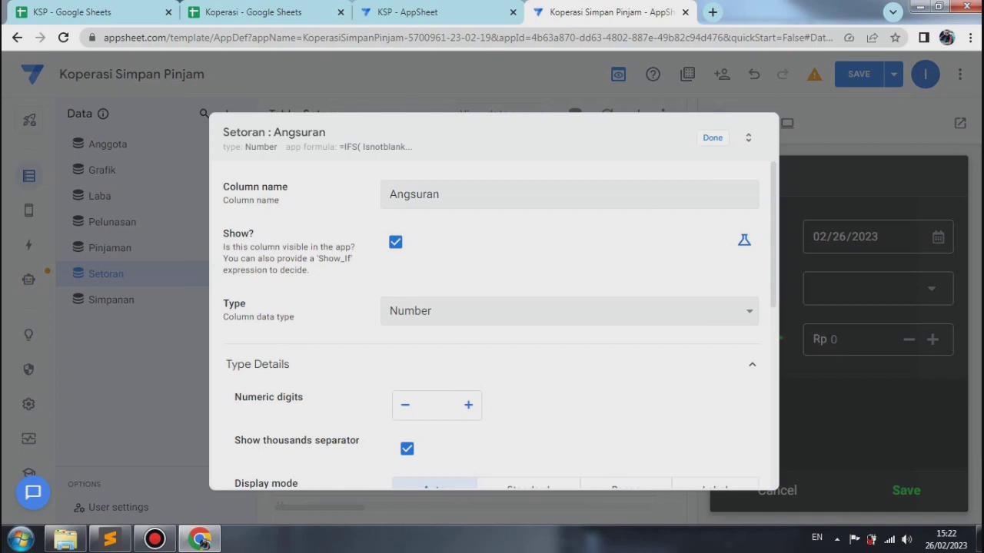
pyautogui.click(744, 239)
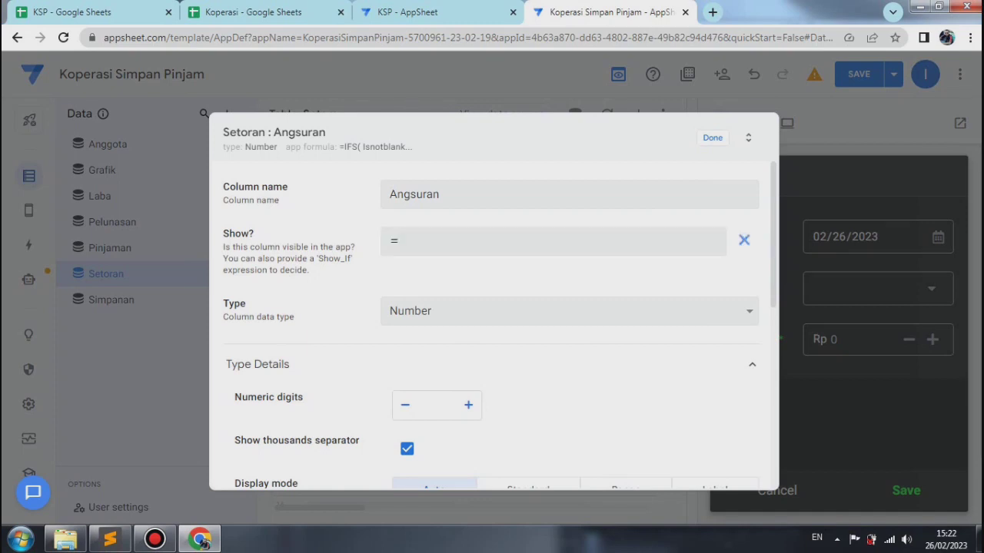
pyautogui.click(553, 241)
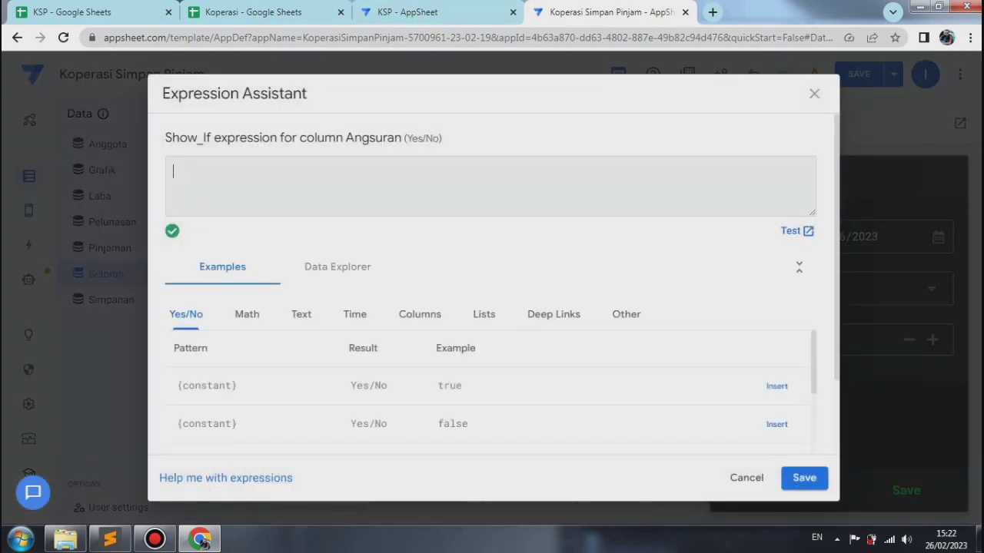
pyautogui.rightClick(178, 166)
pyautogui.click(214, 252)
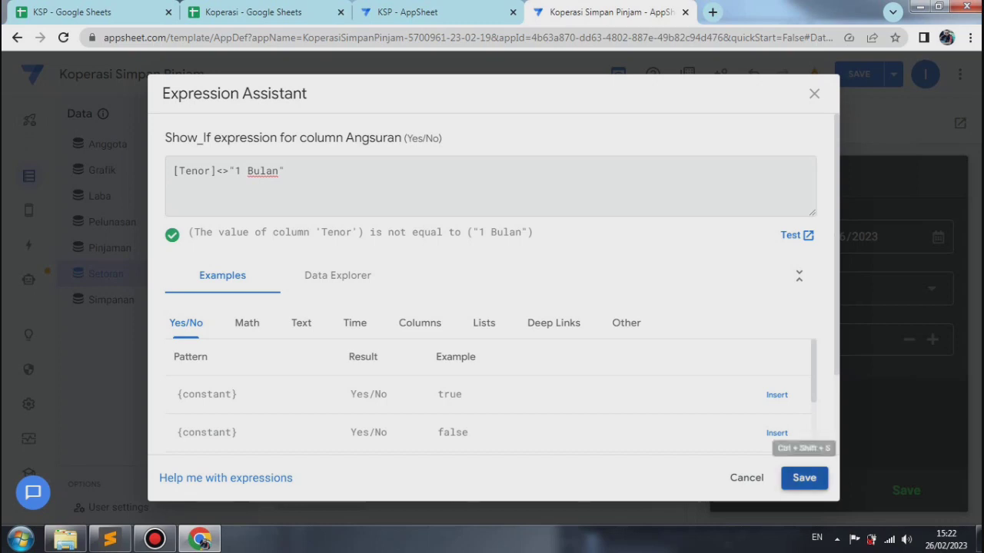
pyautogui.click(804, 478)
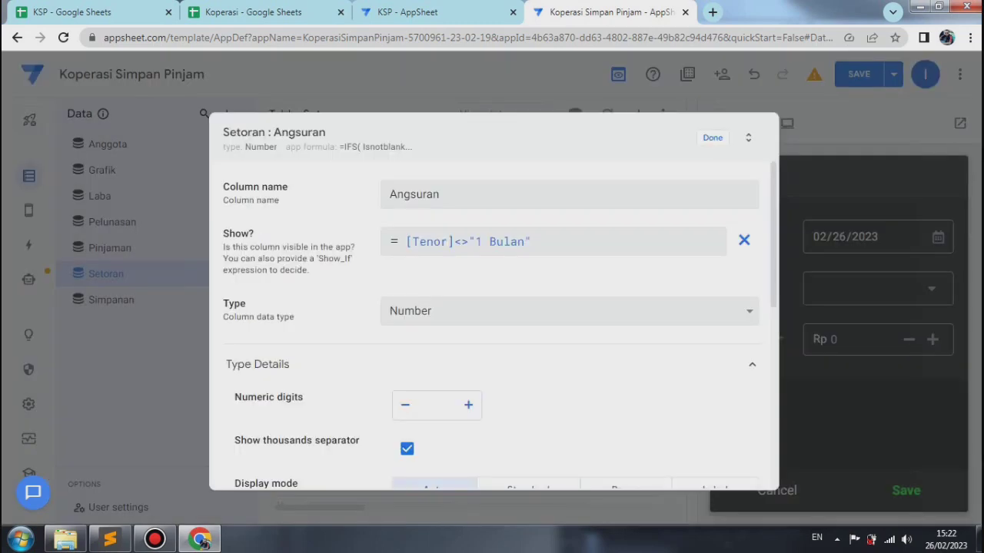
pyautogui.click(713, 138)
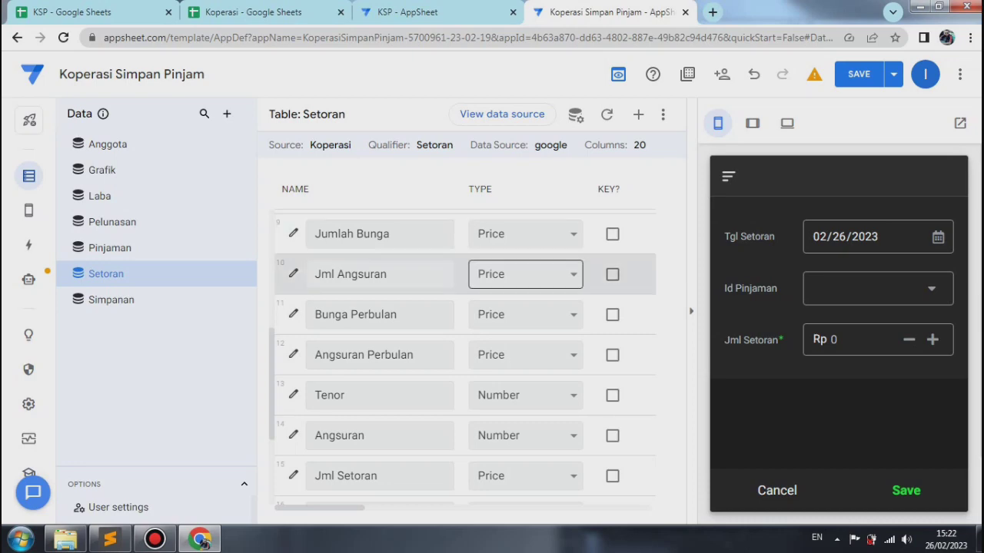
# Step: Give the Setoran table's Angsuran Perbulan column the Show_If expression [tenor]<>"1 Bulan" and close its column settings
pyautogui.click(293, 354)
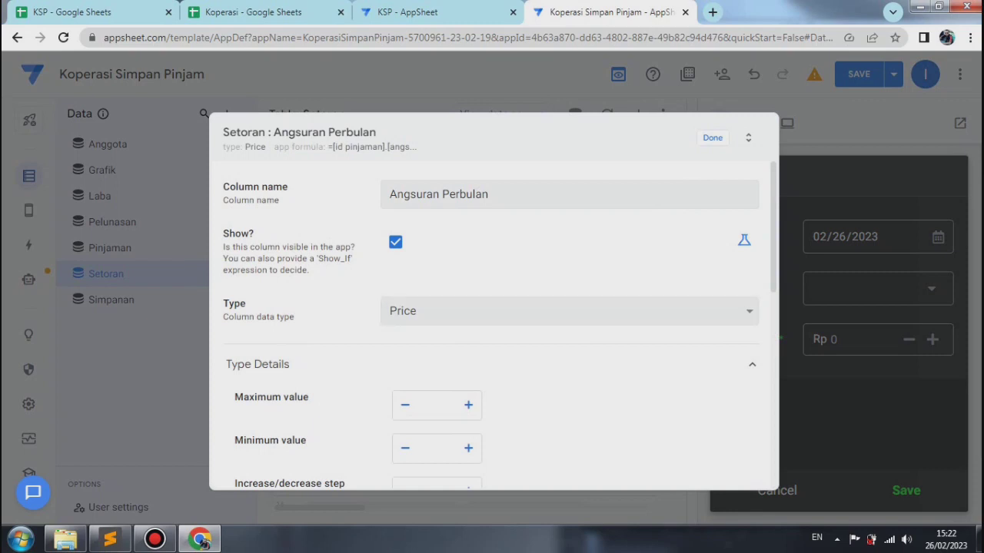
pyautogui.click(744, 240)
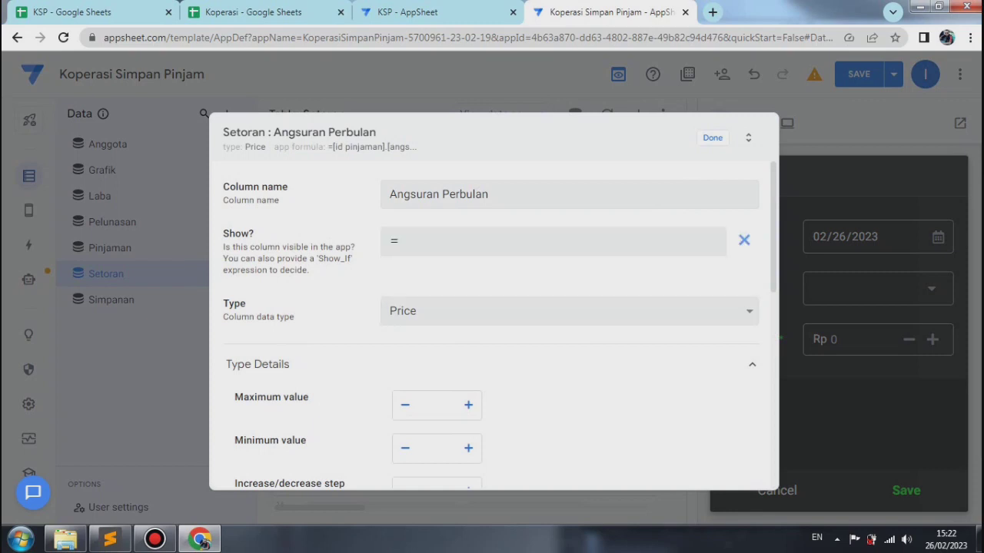
pyautogui.click(553, 242)
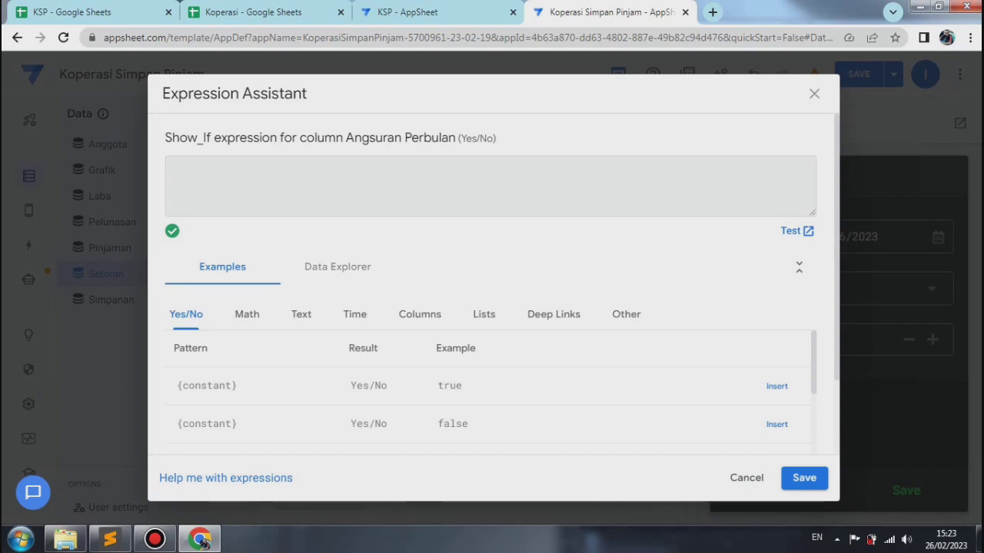
pyautogui.rightClick(175, 170)
pyautogui.click(207, 255)
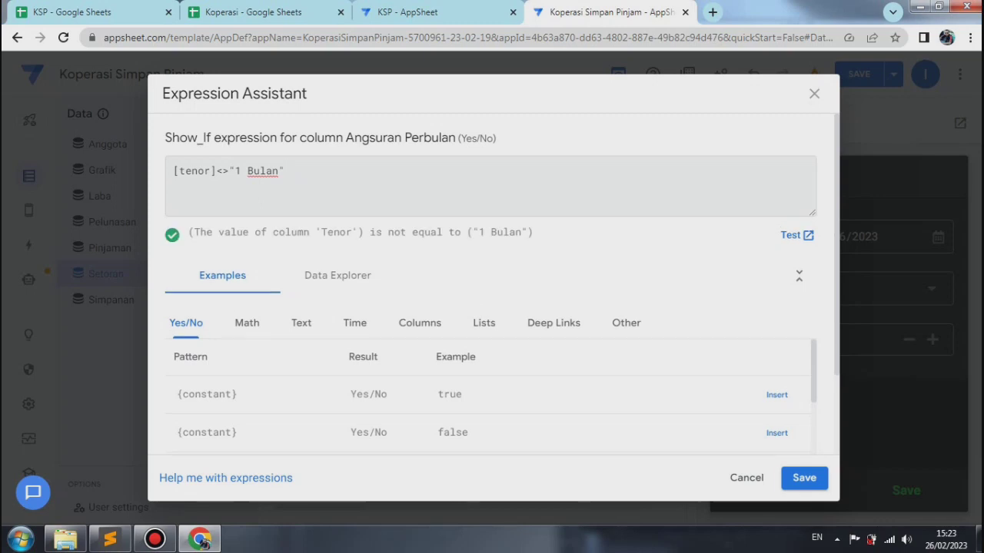
pyautogui.click(804, 477)
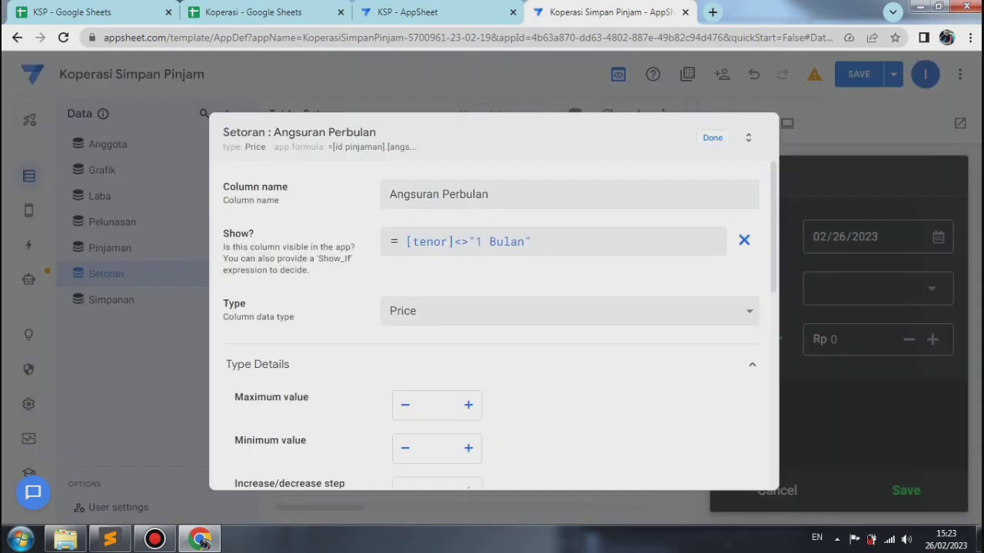
pyautogui.click(712, 138)
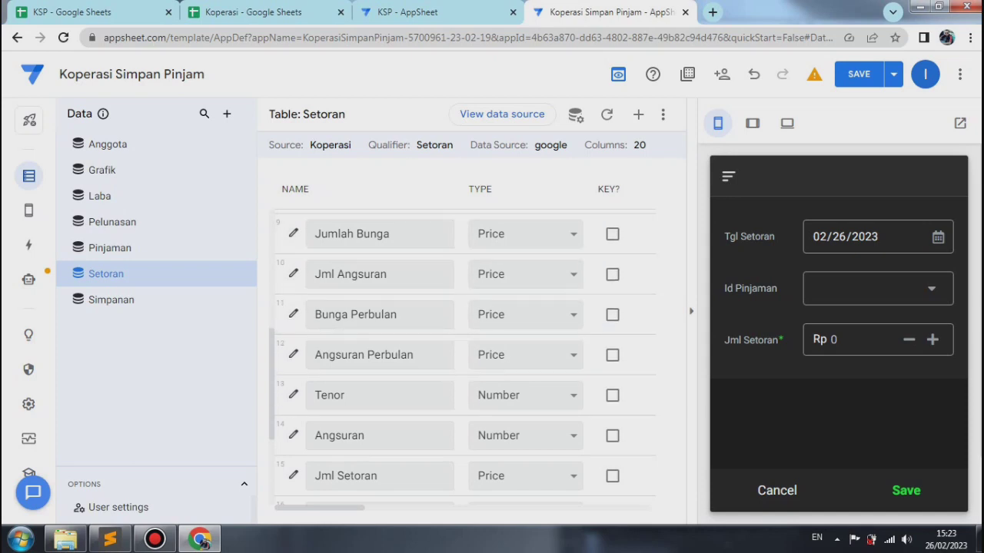
pyautogui.tripleClick(313, 223)
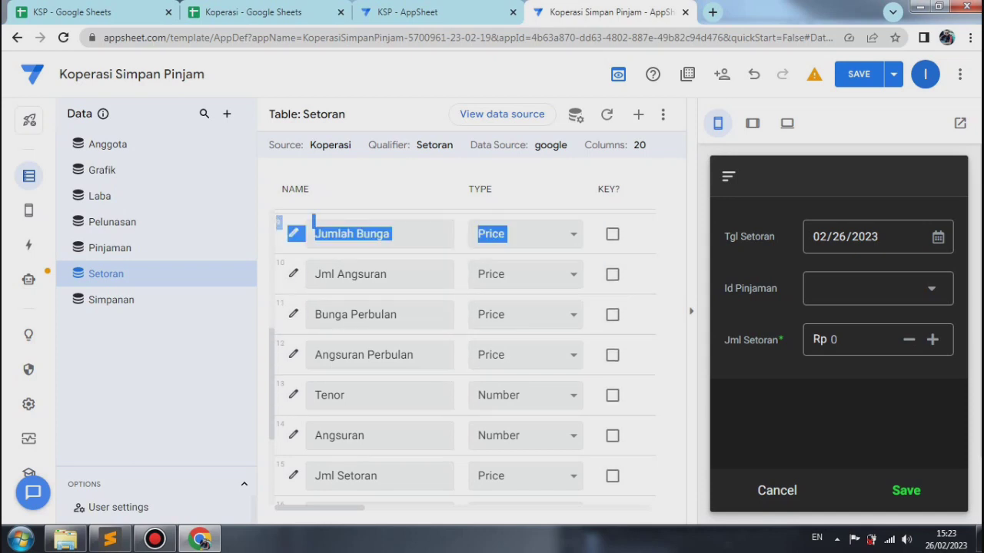
pyautogui.moveTo(312, 223); pyautogui.dragTo(313, 218)
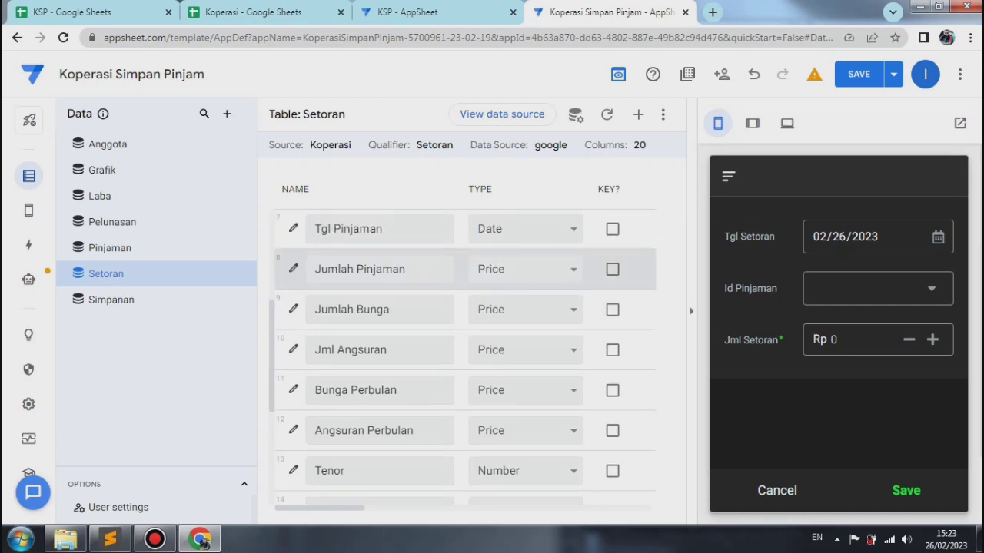
# Step: Give the Setoran table's Jumlah Pinjaman column the Show_If expression [tenor]<>"1 Bulan" and close its column settings
pyautogui.click(293, 269)
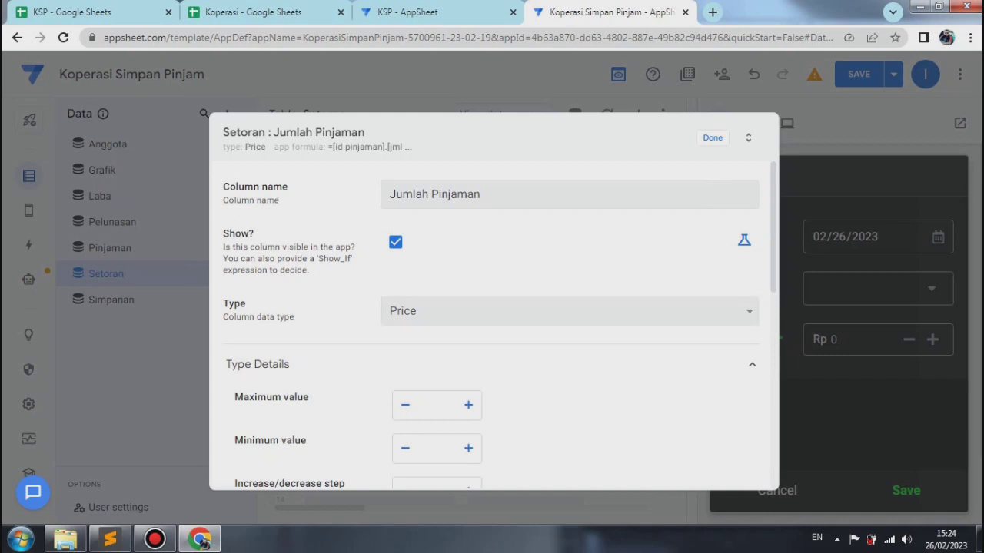
pyautogui.click(744, 240)
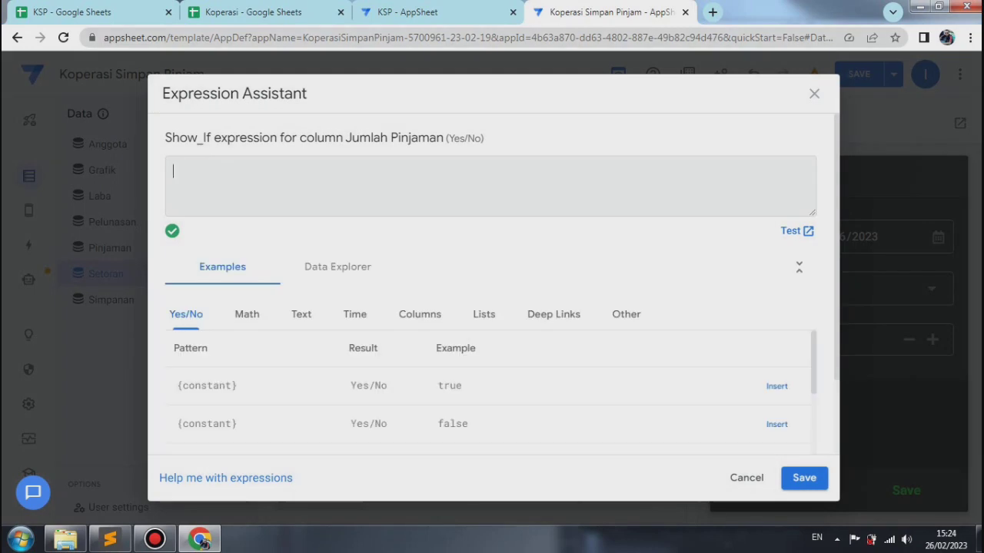
pyautogui.rightClick(192, 165)
pyautogui.click(224, 247)
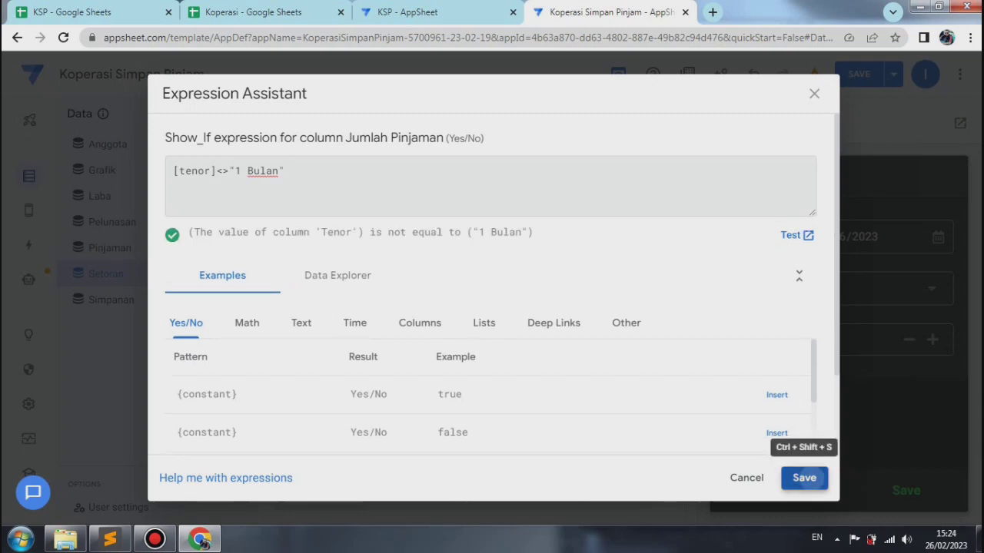
pyautogui.click(804, 477)
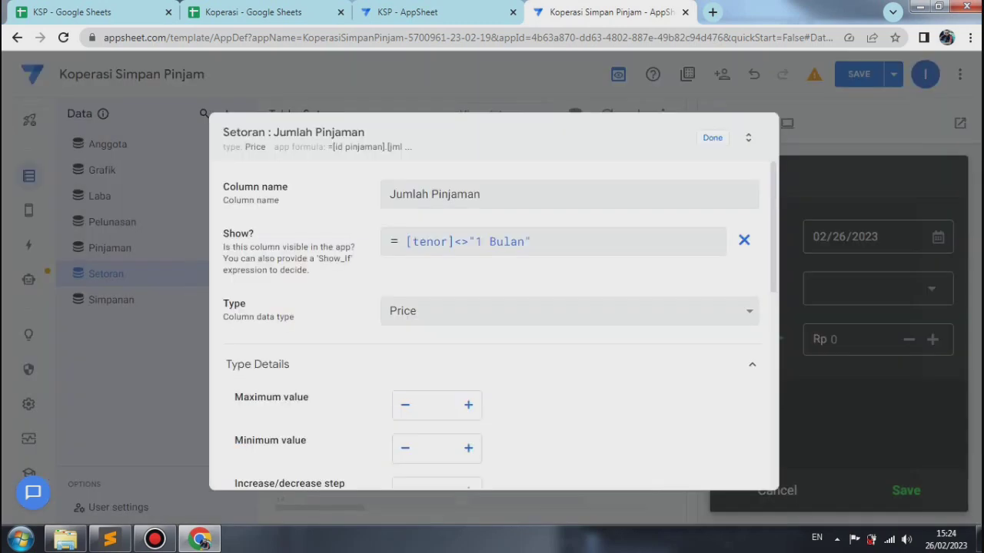
pyautogui.press('Escape')
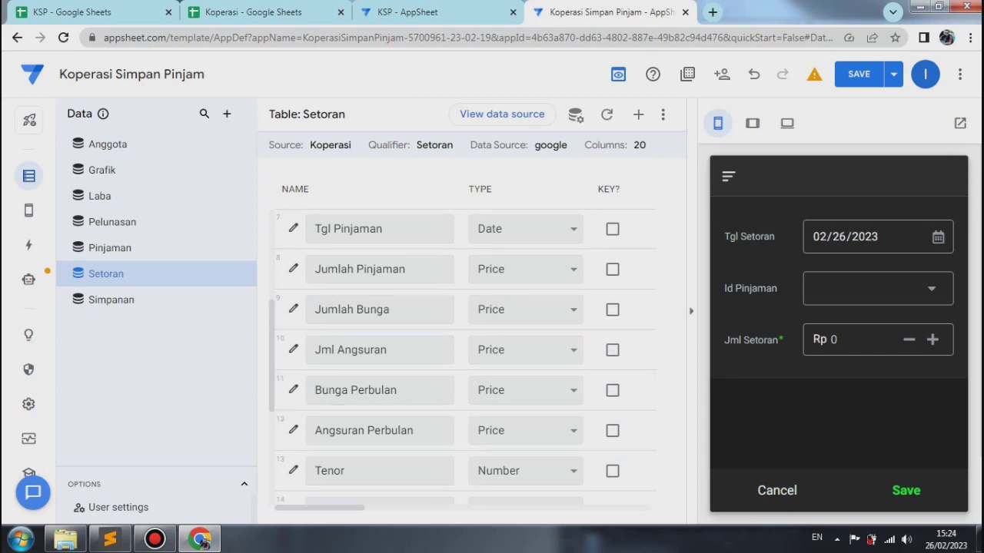
# Step: Give the Setoran table's Jml Setoran column the Show_If expression Isnotblank ([jumlah pinjaman]) and close its column settings
pyautogui.scroll(-3, 464, 357)
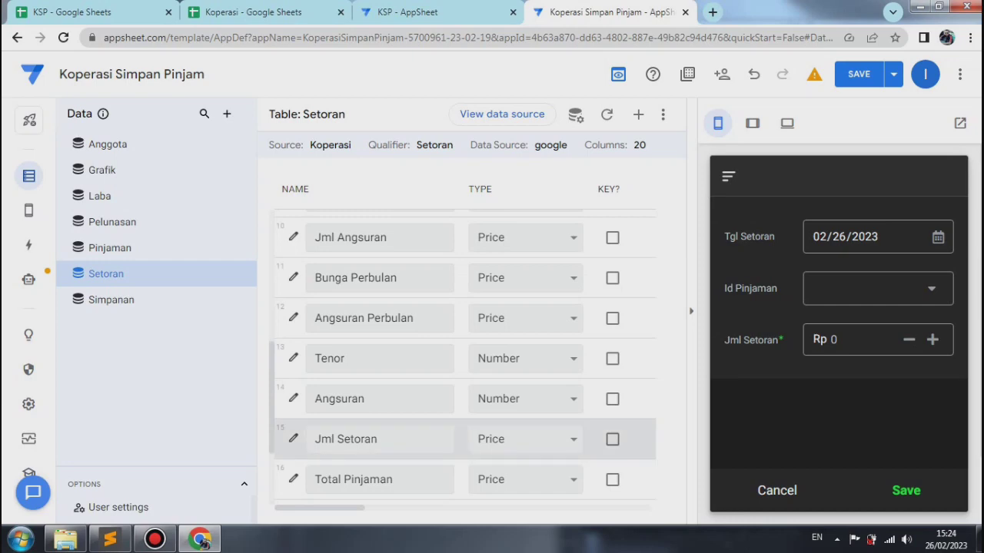
pyautogui.click(293, 439)
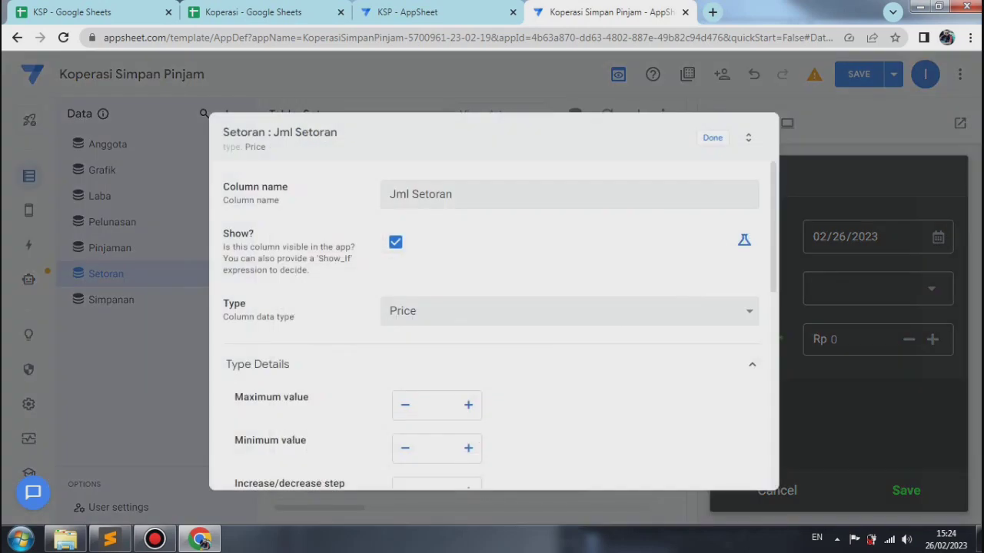
pyautogui.click(744, 240)
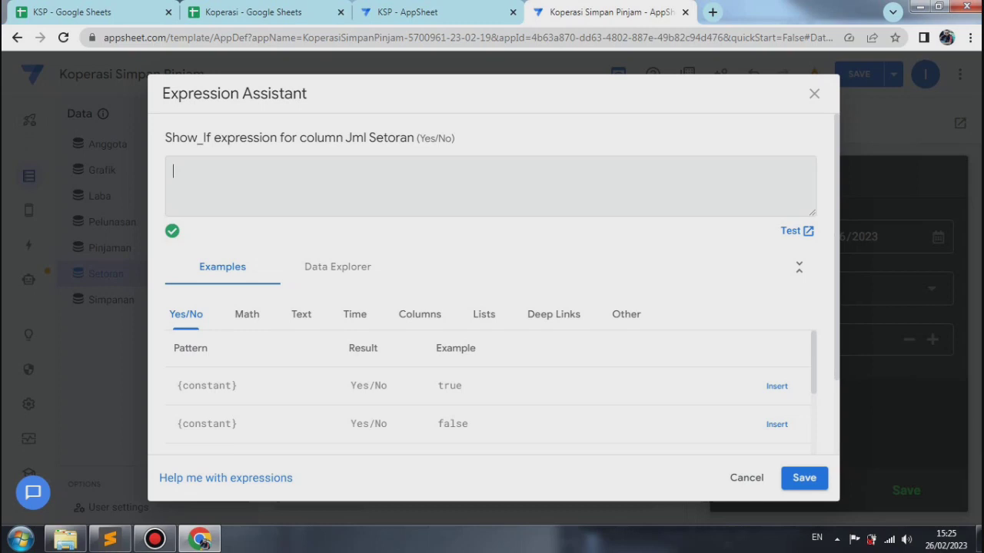
pyautogui.rightClick(188, 178)
pyautogui.click(207, 267)
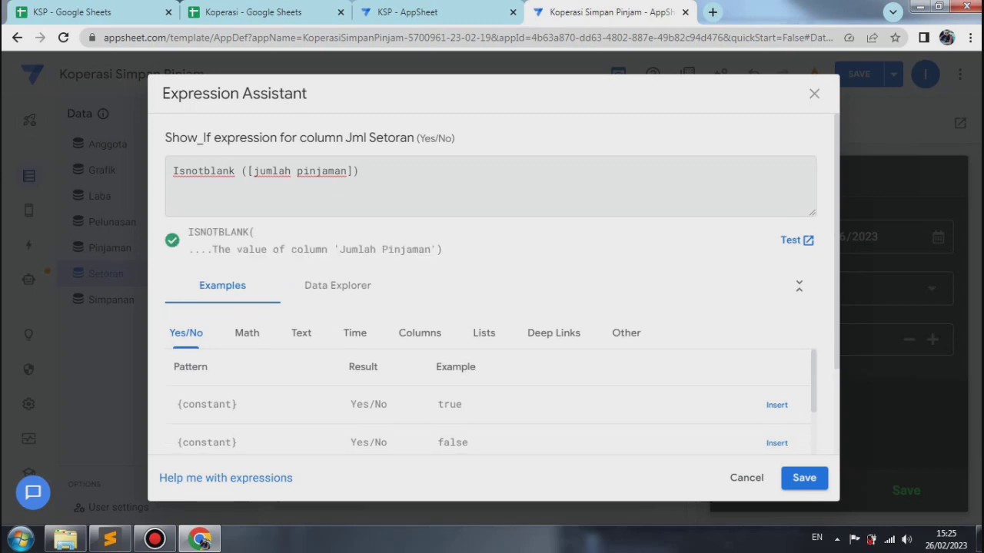
pyautogui.click(795, 477)
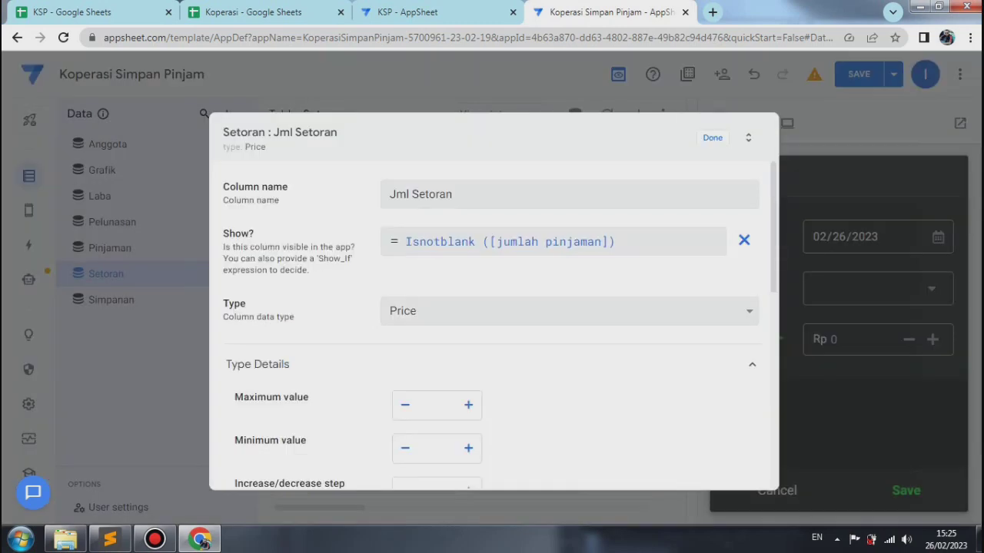
pyautogui.click(712, 138)
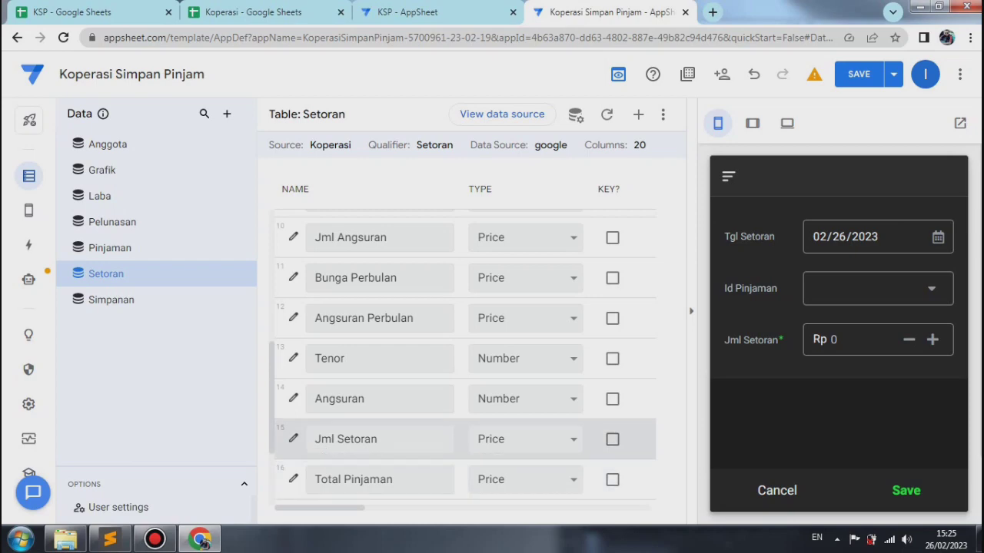
# Step: Give the Setoran table's Sisa Pinjaman column the Show_If expression Isnotblank([jml setoran]) and close its column settings
pyautogui.scroll(-2, 369, 400)
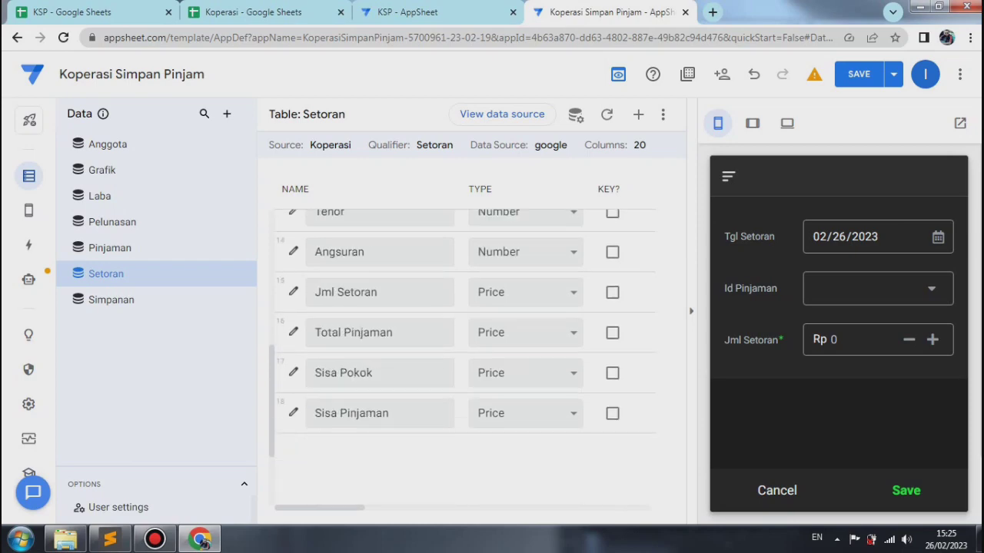
pyautogui.click(293, 409)
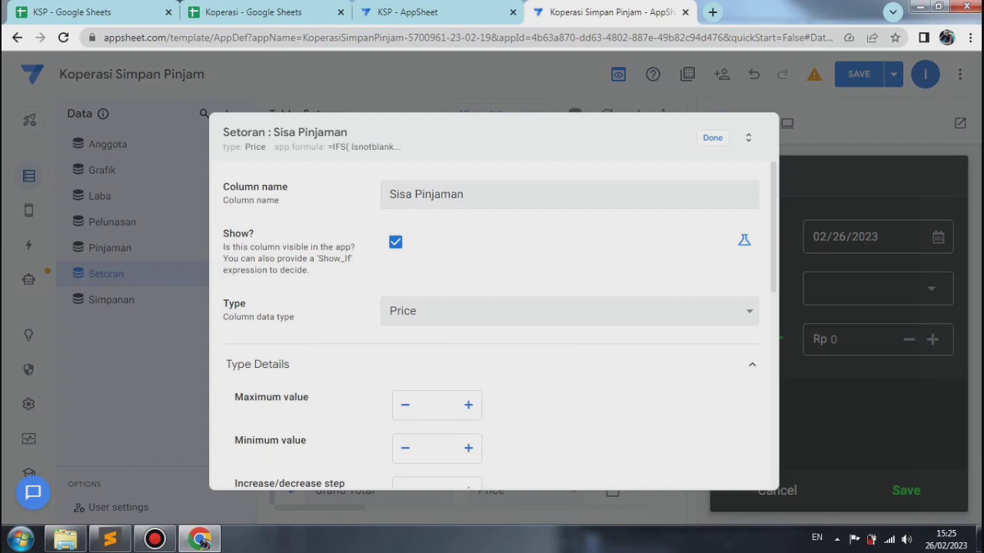
pyautogui.click(744, 240)
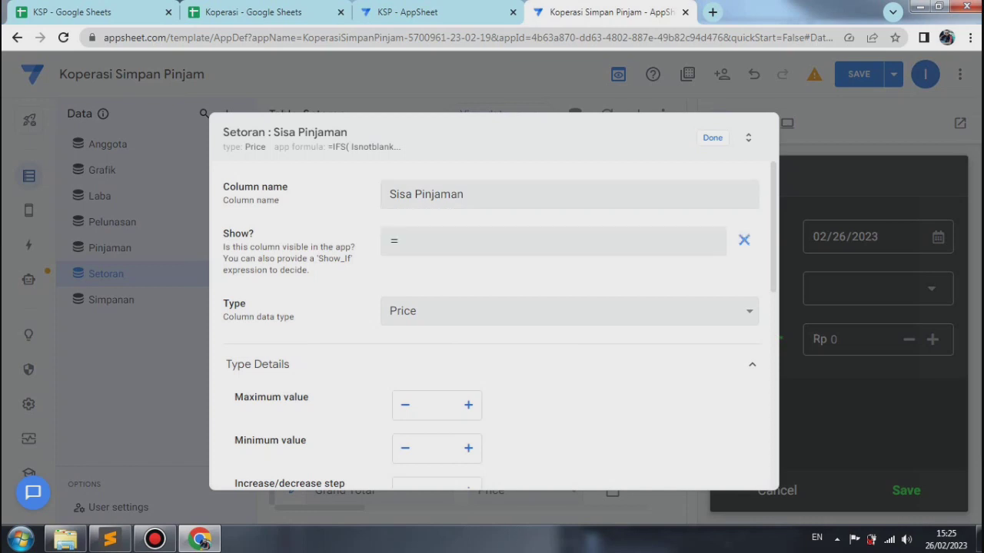
pyautogui.click(553, 241)
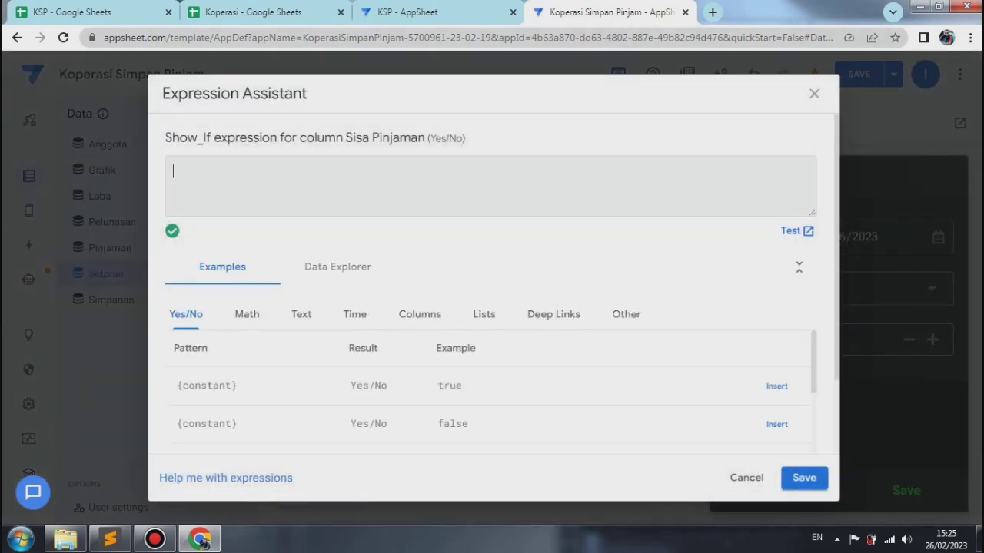
pyautogui.write('Isnotblank([jml setoran])')
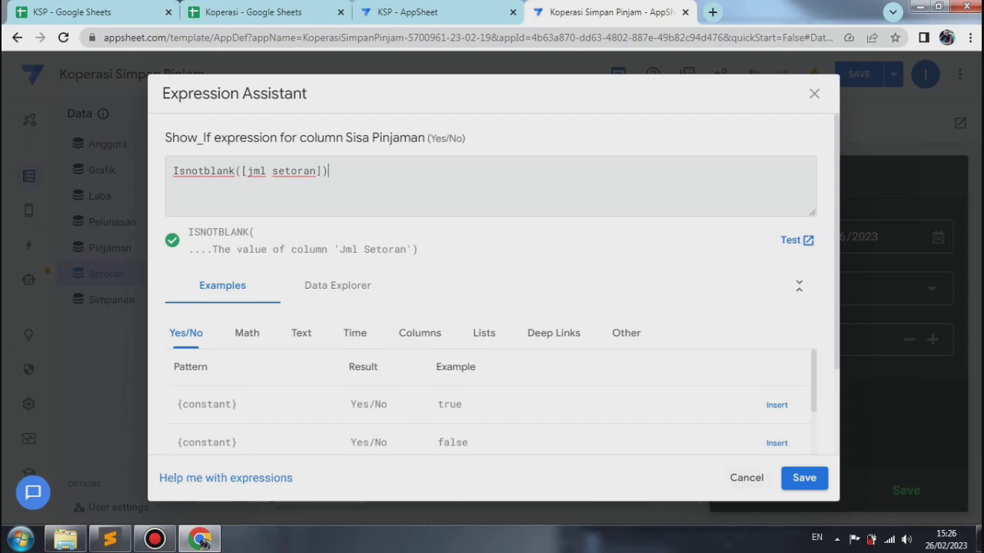
pyautogui.click(804, 477)
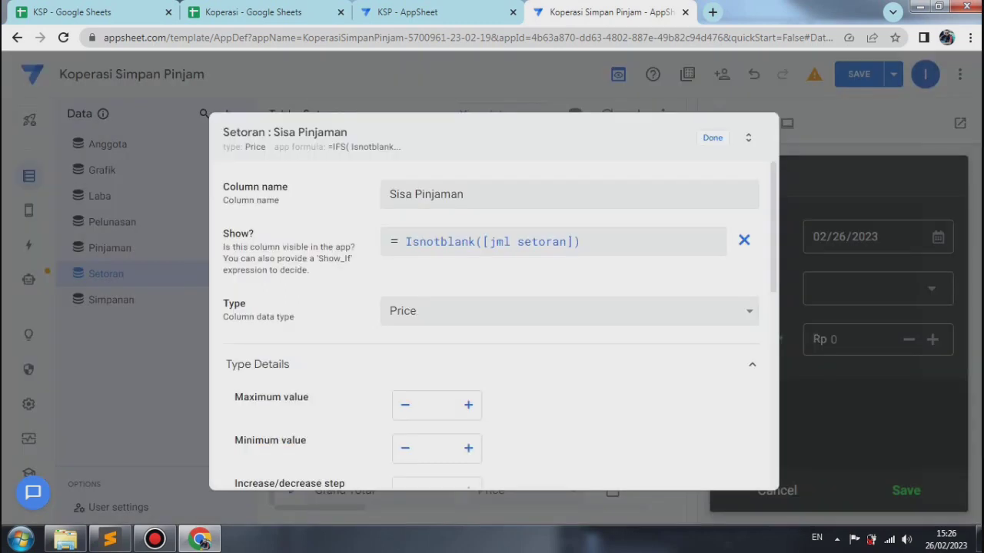
pyautogui.click(712, 138)
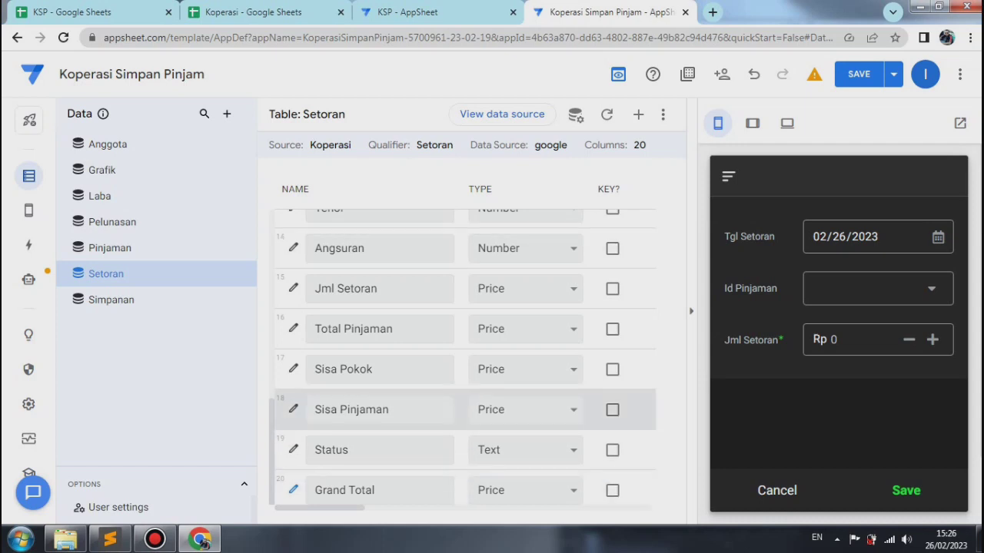
# Step: Reopen the Sisa Pinjaman column's Show_If expression to review it, and close its column settings
pyautogui.click(294, 409)
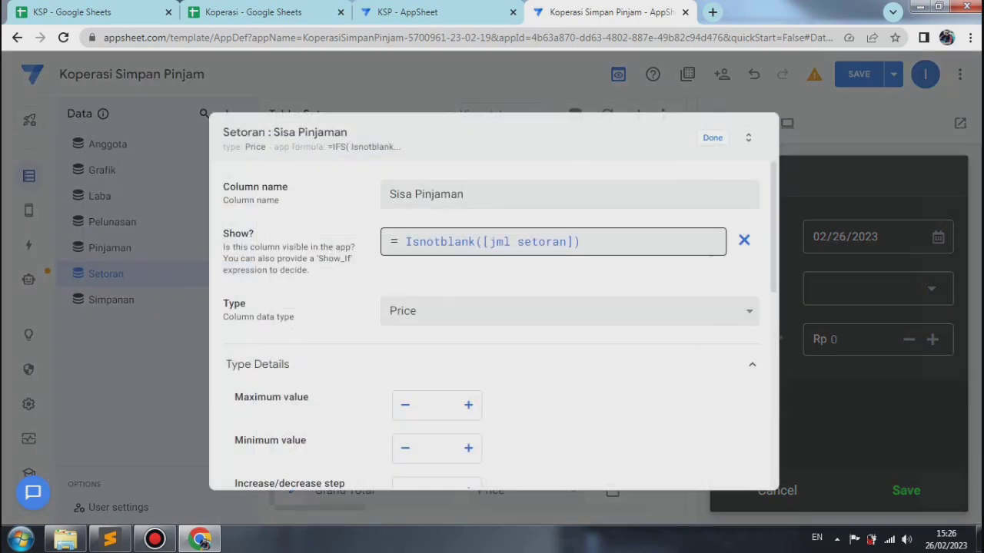
pyautogui.click(553, 242)
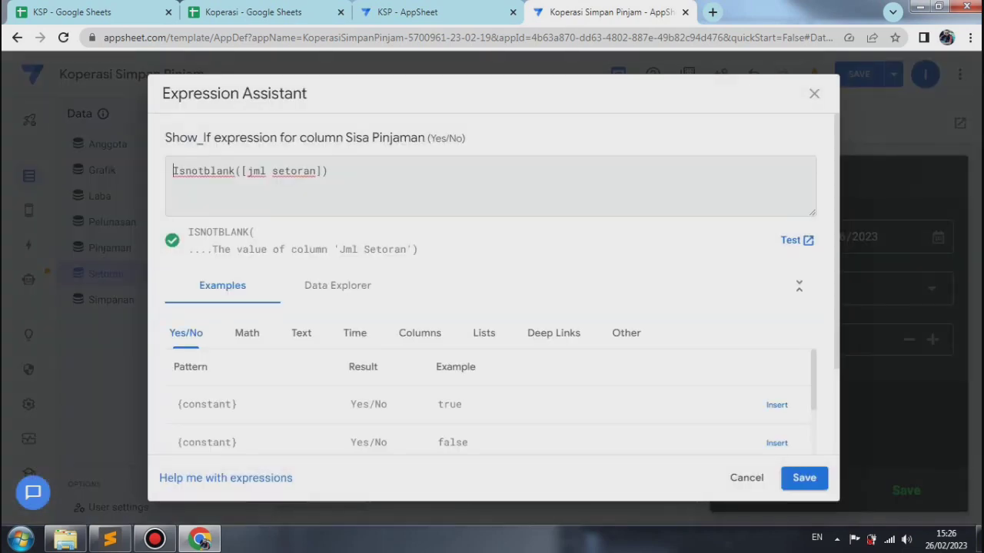
pyautogui.click(804, 478)
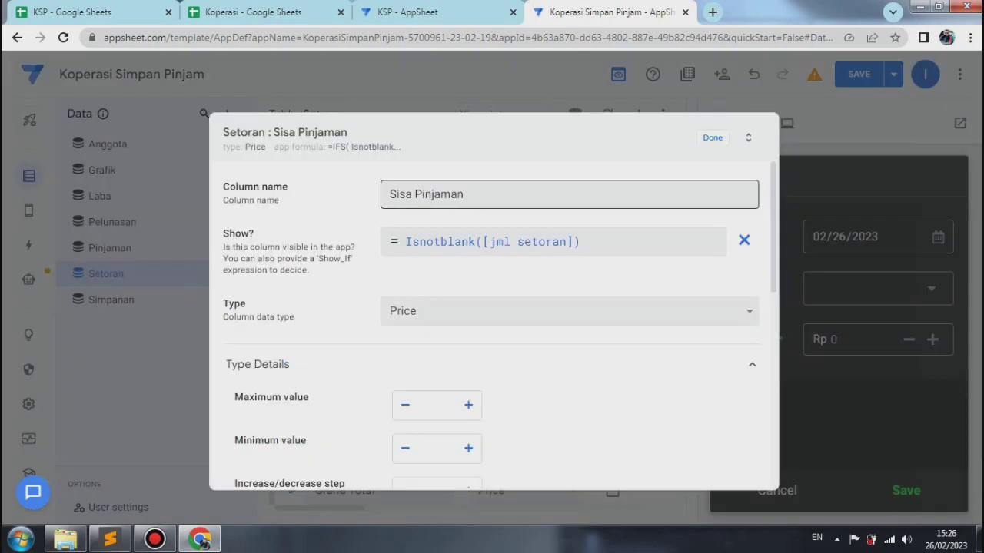
pyautogui.click(713, 138)
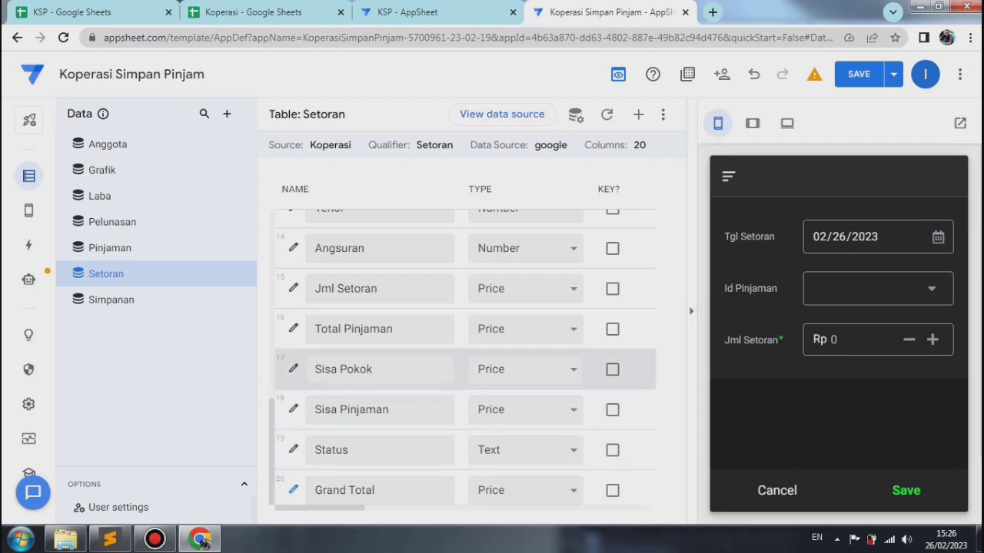
# Step: Give the Setoran table's Sisa Pokok column the Show_If expression Isnotblank([jml setoran]) and close its column settings
pyautogui.click(293, 369)
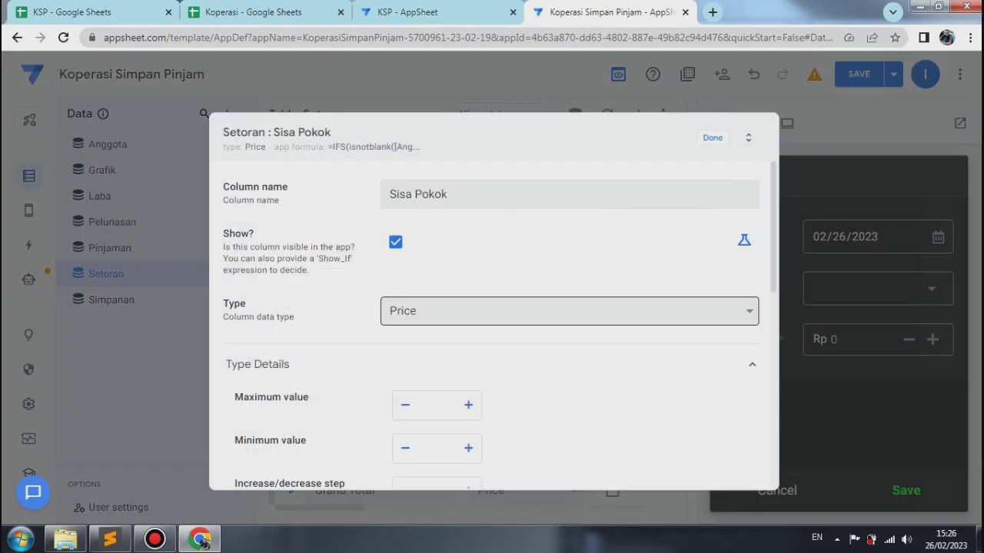
pyautogui.click(744, 241)
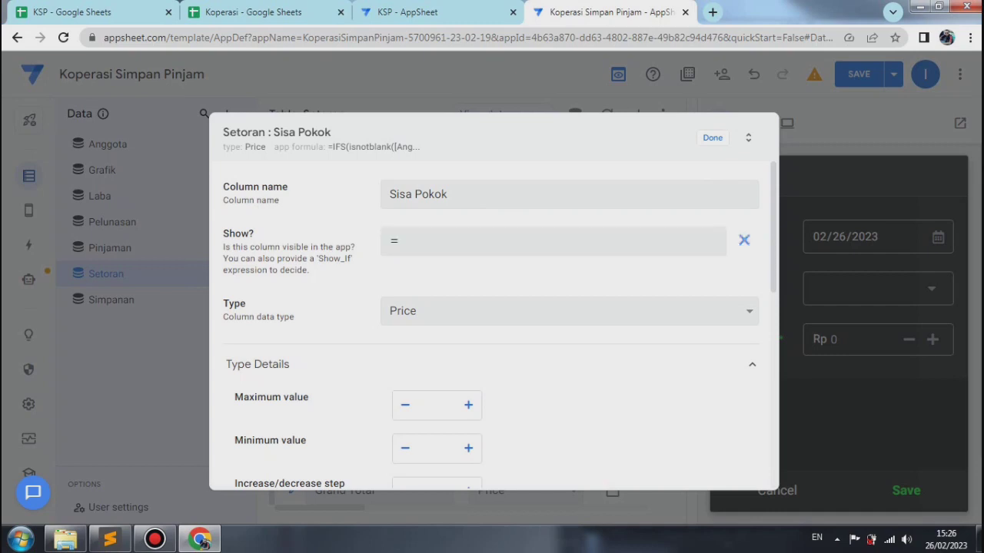
pyautogui.click(553, 242)
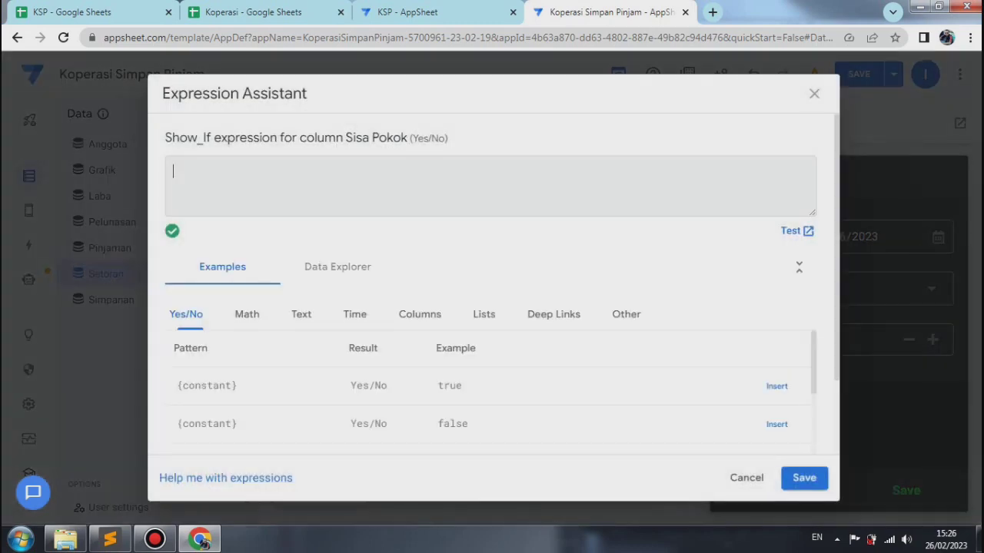
pyautogui.rightClick(181, 168)
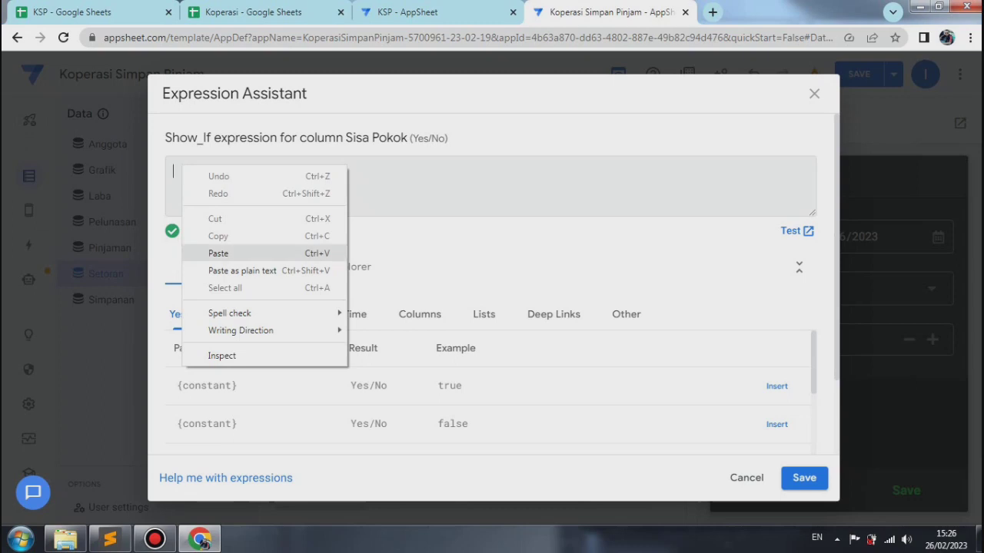
pyautogui.click(230, 253)
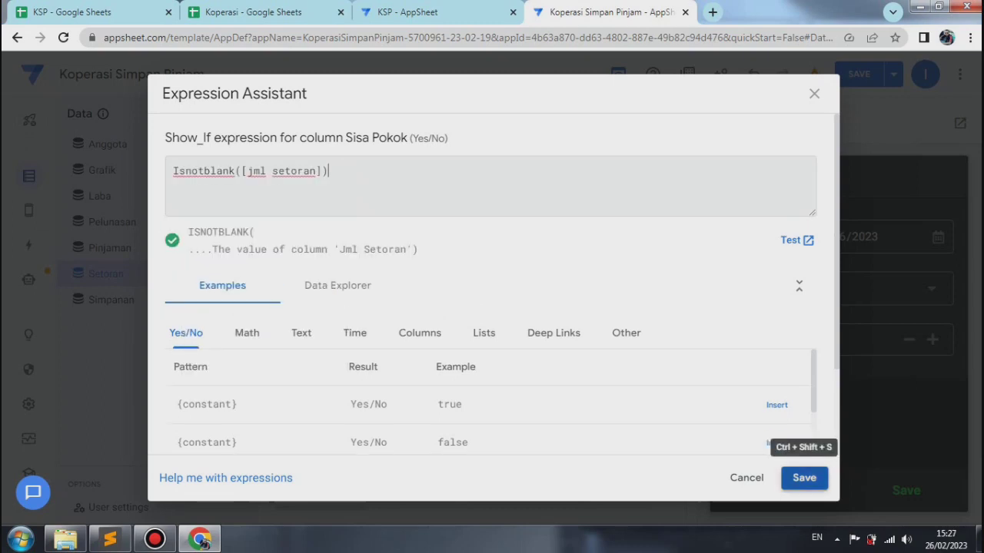
pyautogui.click(804, 477)
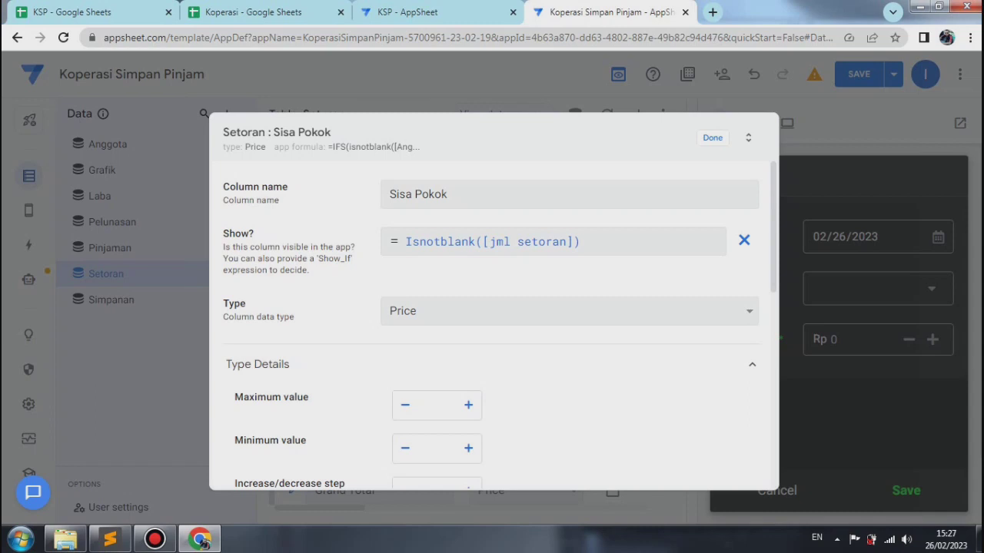
pyautogui.click(712, 137)
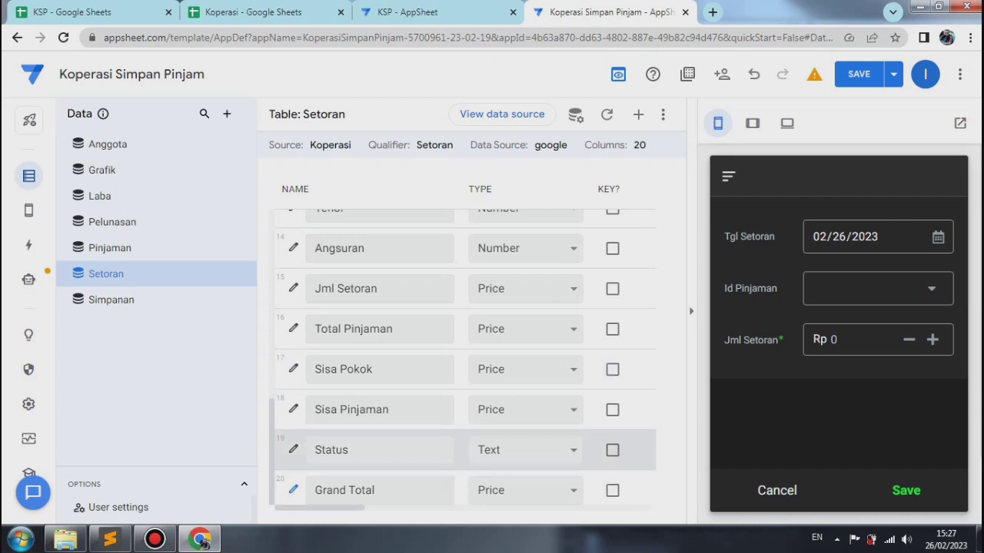
# Step: Give the Setoran table's Status column the Show_If expression Isnotblank([jml setoran]) and close its column settings
pyautogui.click(292, 449)
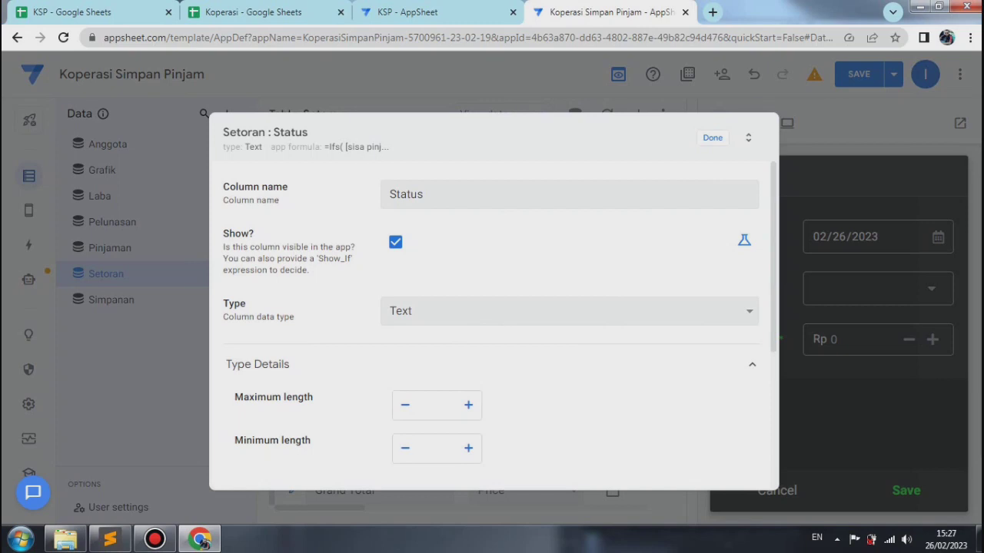
pyautogui.click(744, 240)
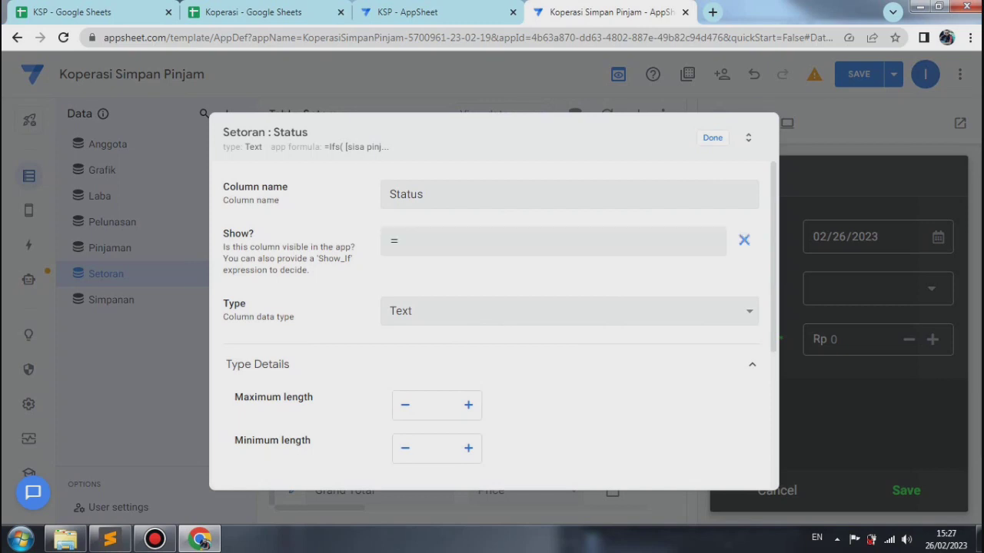
pyautogui.click(553, 242)
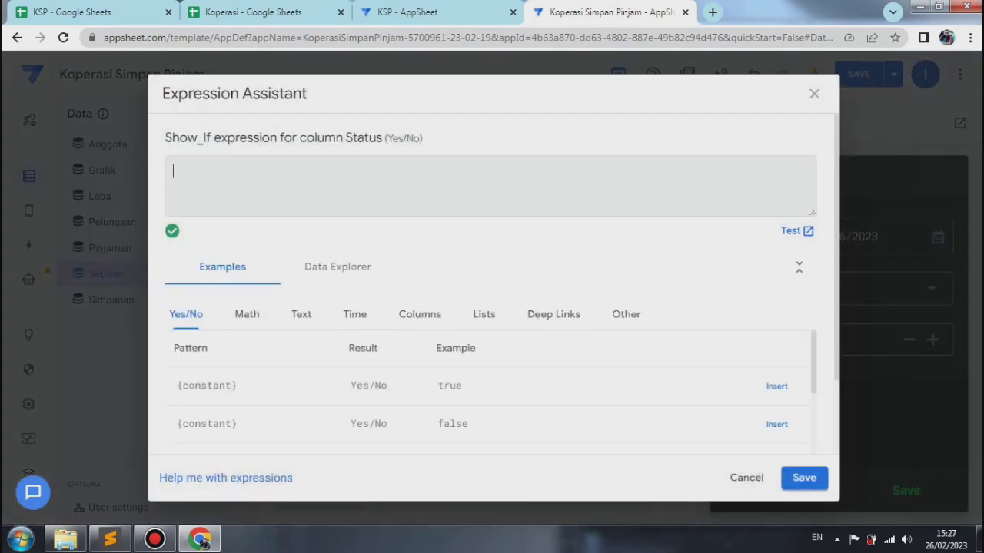
pyautogui.rightClick(229, 172)
pyautogui.click(262, 259)
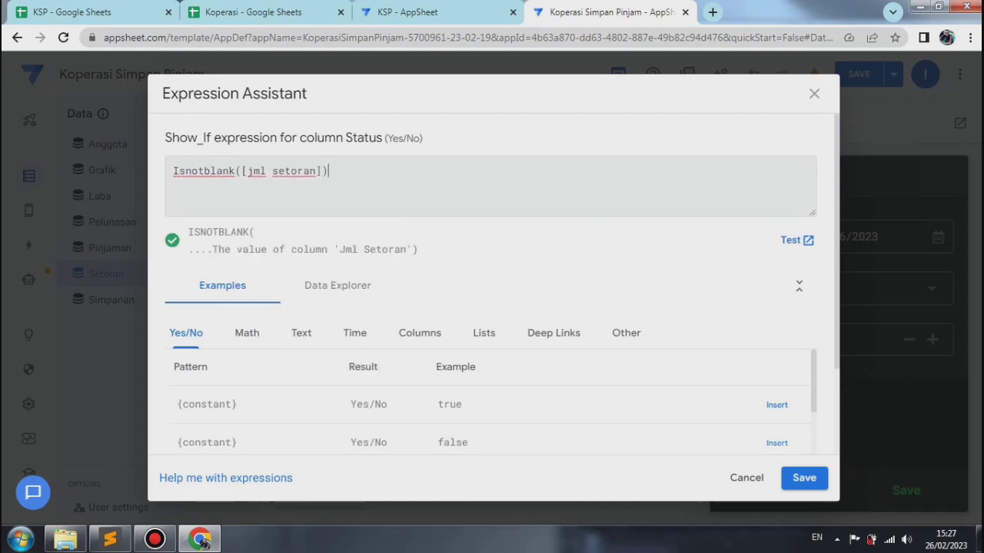
pyautogui.click(804, 478)
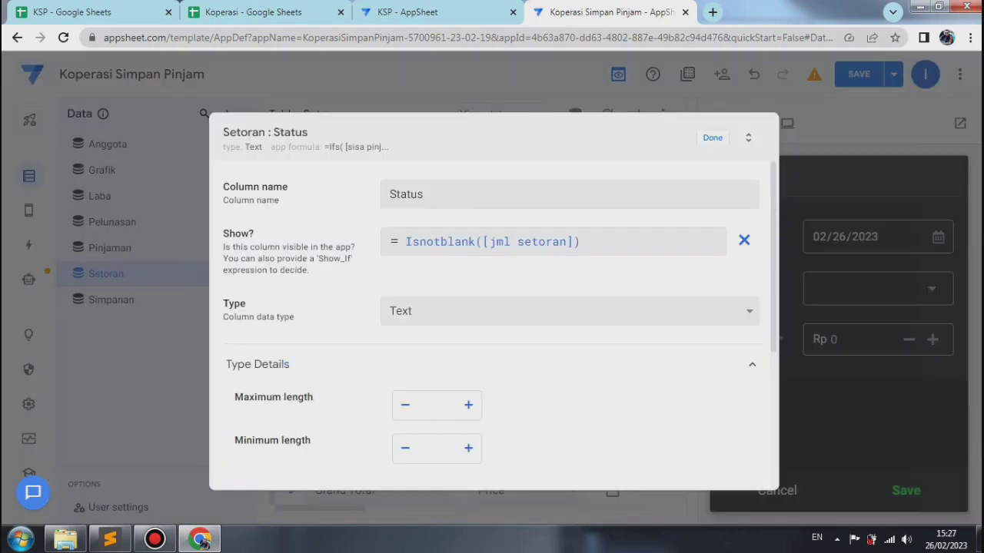
pyautogui.click(713, 138)
# Step: Save and verify the app's data, and open a new Setoran entry form in the app preview
pyautogui.click(893, 73)
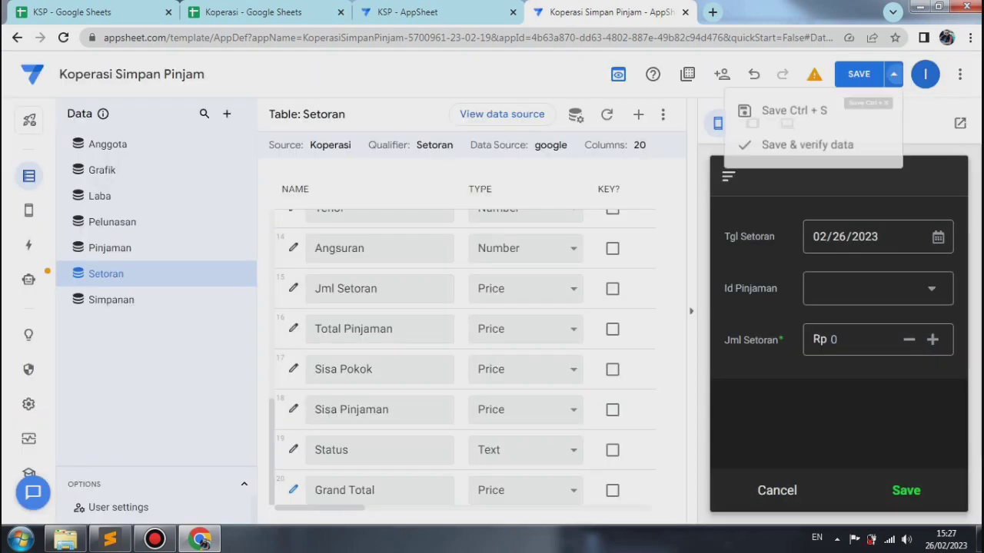
pyautogui.click(807, 145)
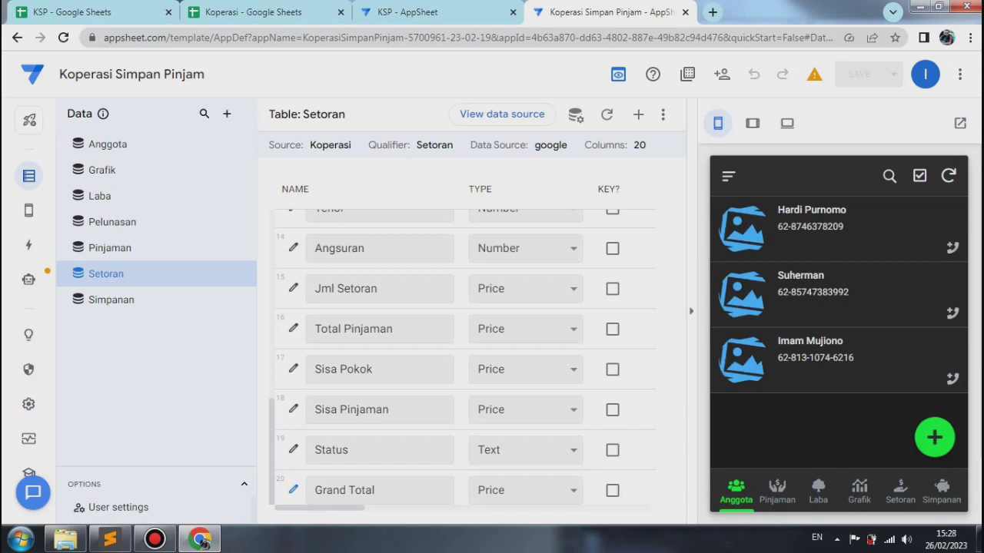
pyautogui.click(900, 492)
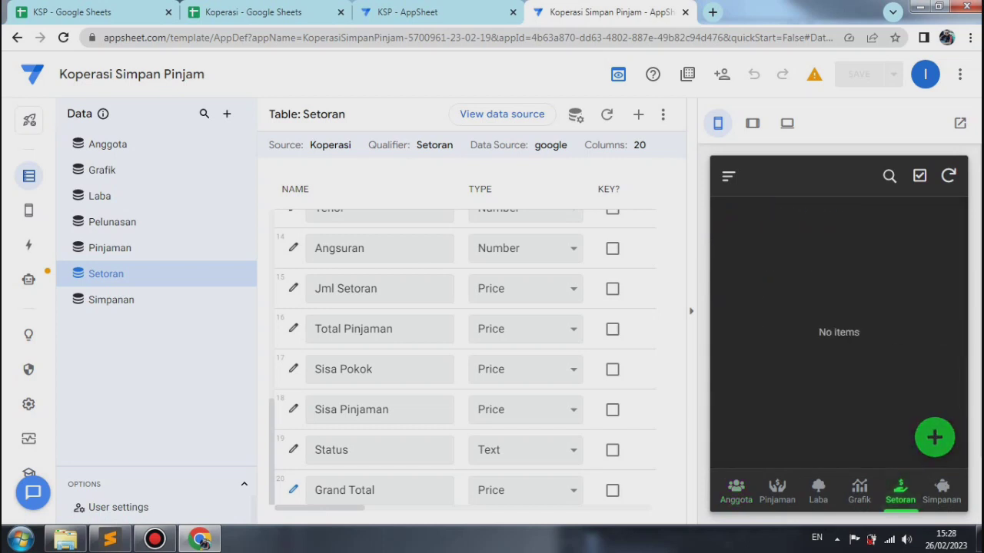
pyautogui.click(934, 437)
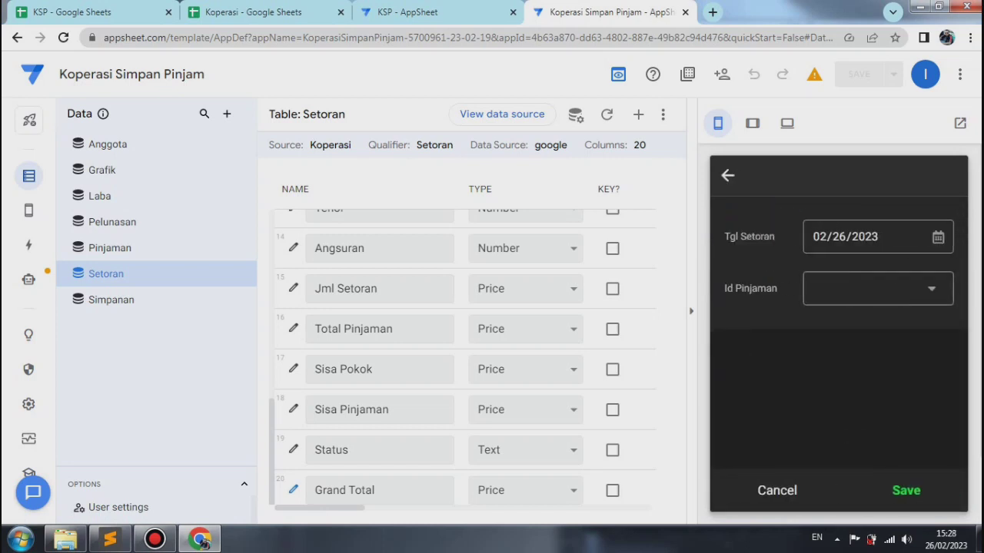
# Step: Select the first listed member's loan as Id Pinjaman in the preview form and examine the loan fields down to Jml Setoran
pyautogui.click(878, 288)
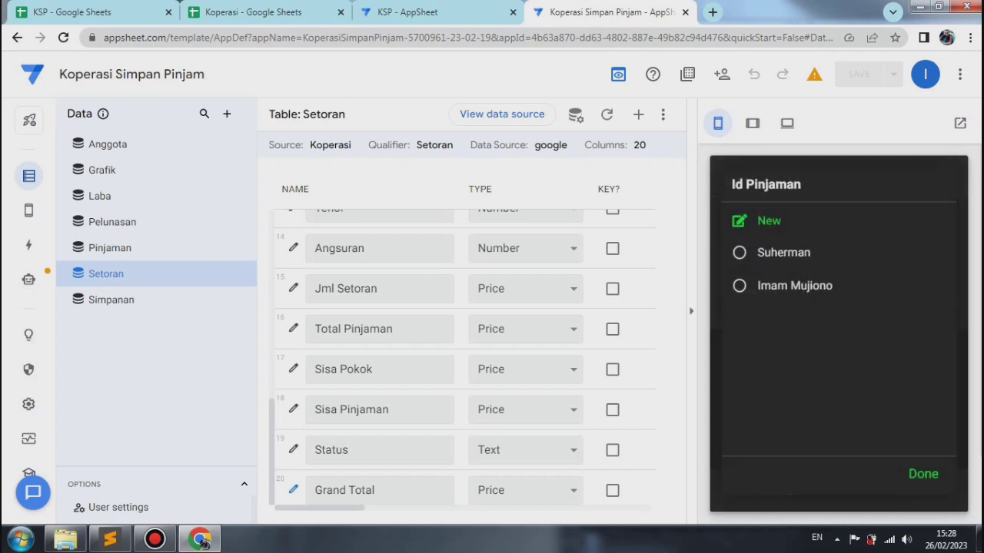
pyautogui.click(783, 252)
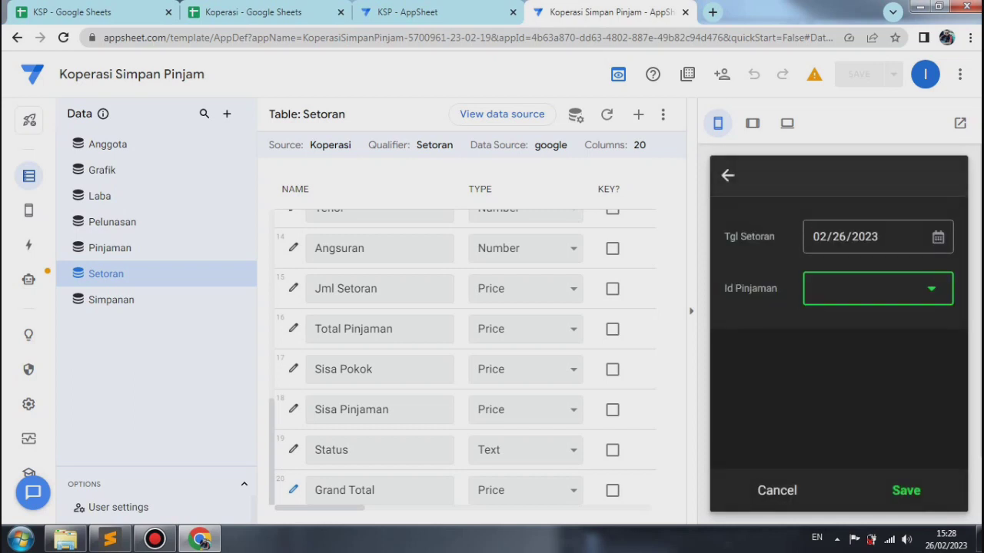
pyautogui.moveTo(961, 289); pyautogui.dragTo(962, 325)
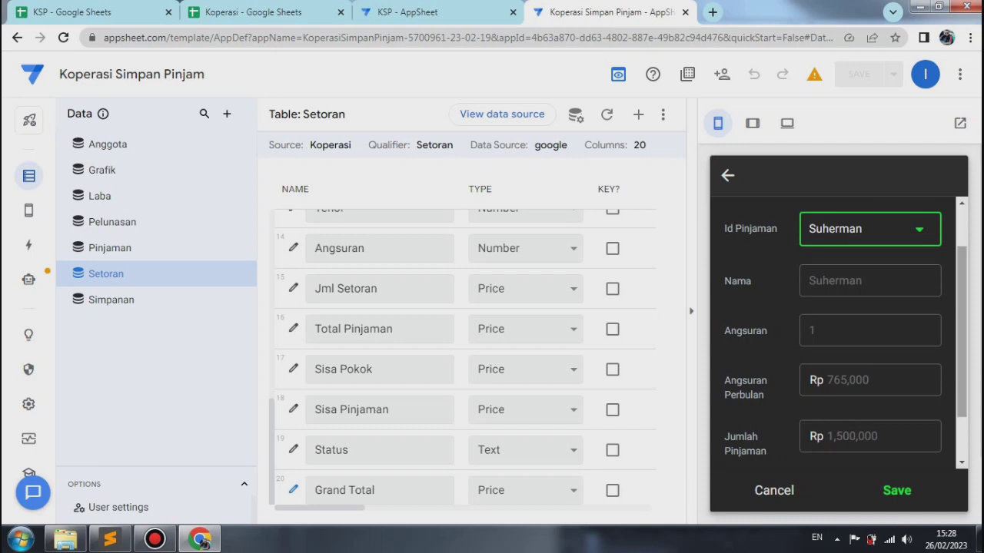
pyautogui.moveTo(962, 330); pyautogui.dragTo(962, 372)
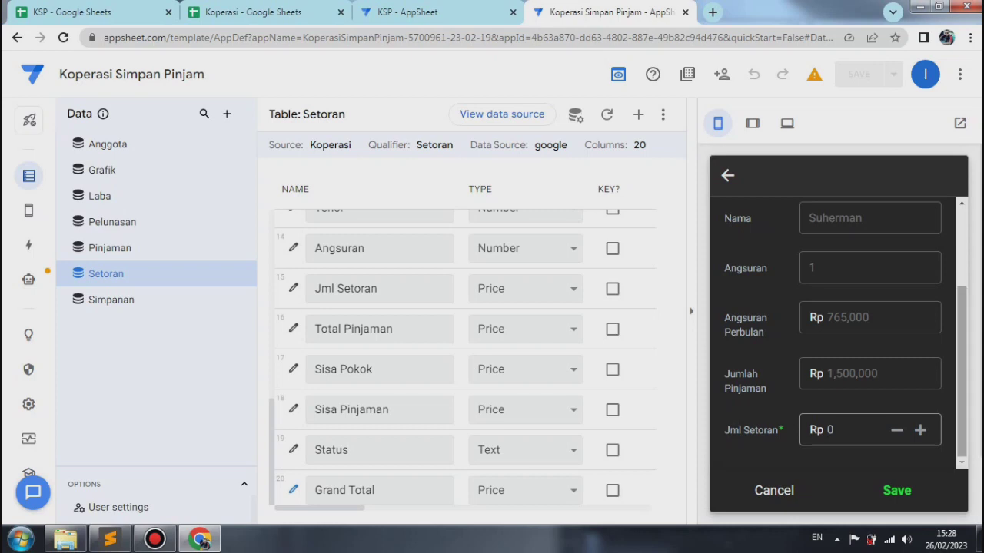
# Step: Enter a test Jml Setoran of 150000 in the preview form and check the Sisa Pinjaman, Sisa Pokok and Status fields
pyautogui.click(846, 430)
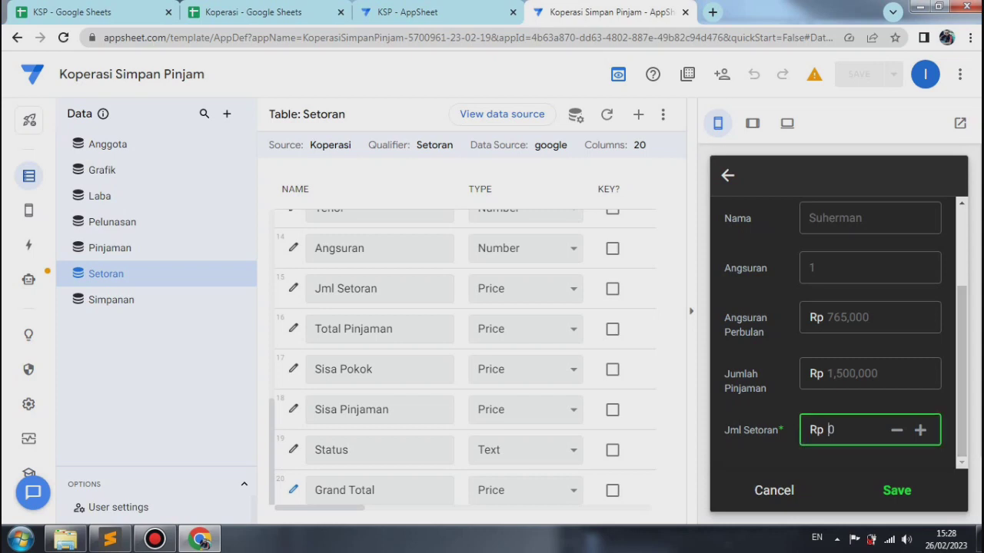
pyautogui.write('150000')
pyautogui.press('Tab')
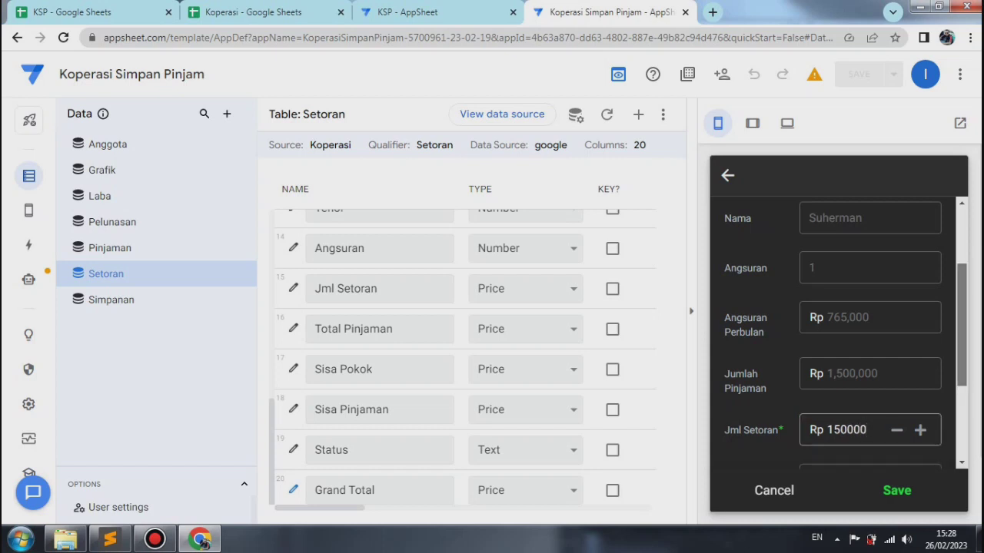
pyautogui.moveTo(961, 331); pyautogui.dragTo(961, 402)
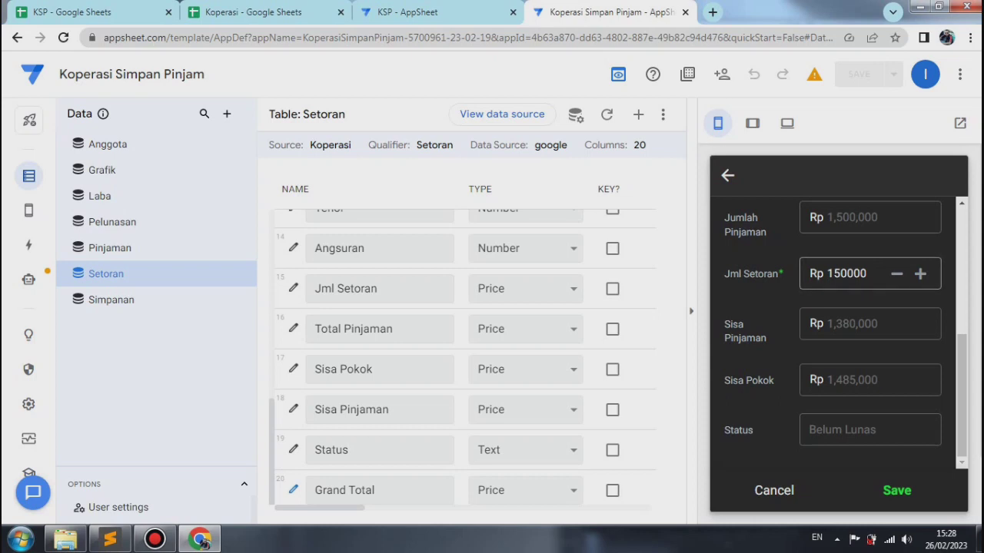
pyautogui.scroll(2, 837, 330)
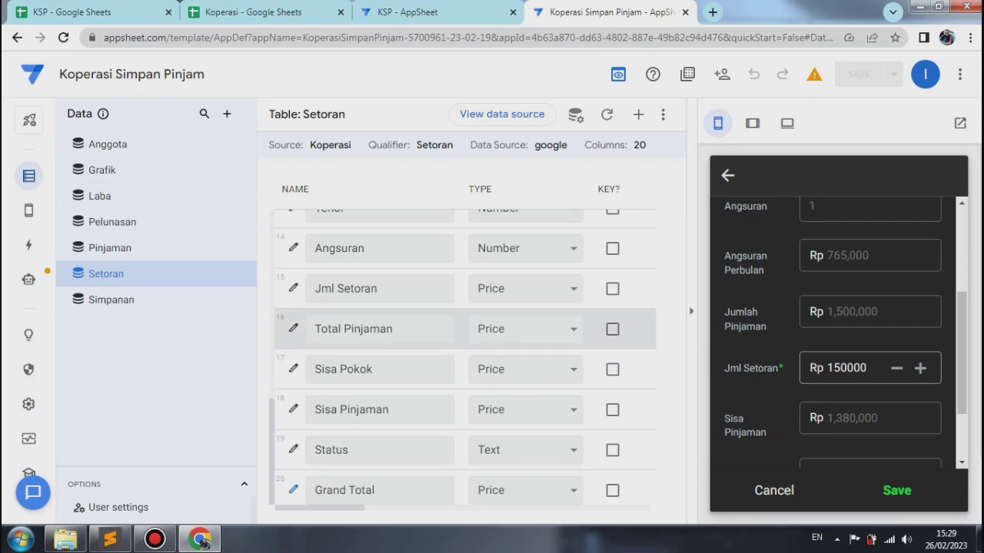
# Step: Set the Jml Setoran column's Valid If to require [total Pinjaman] for tenor "1 Bulan", otherwise [angsuran Perbulan], and save and verify the app
pyautogui.click(293, 288)
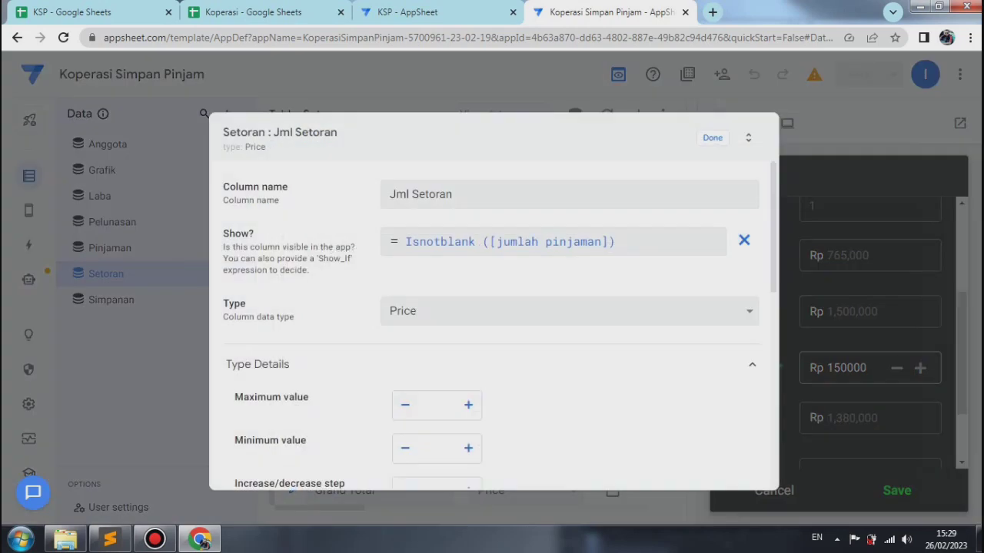
pyautogui.scroll(-6, 492, 331)
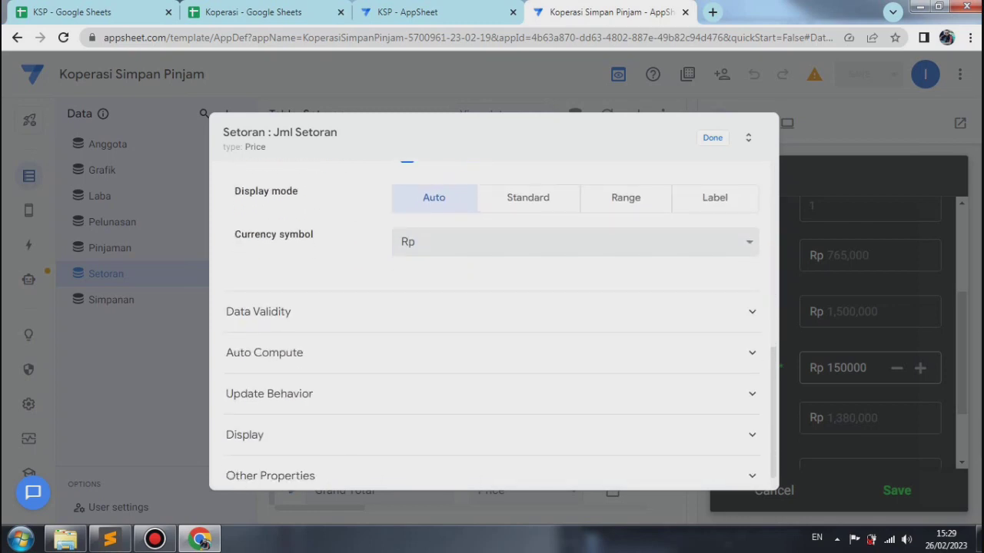
pyautogui.click(492, 311)
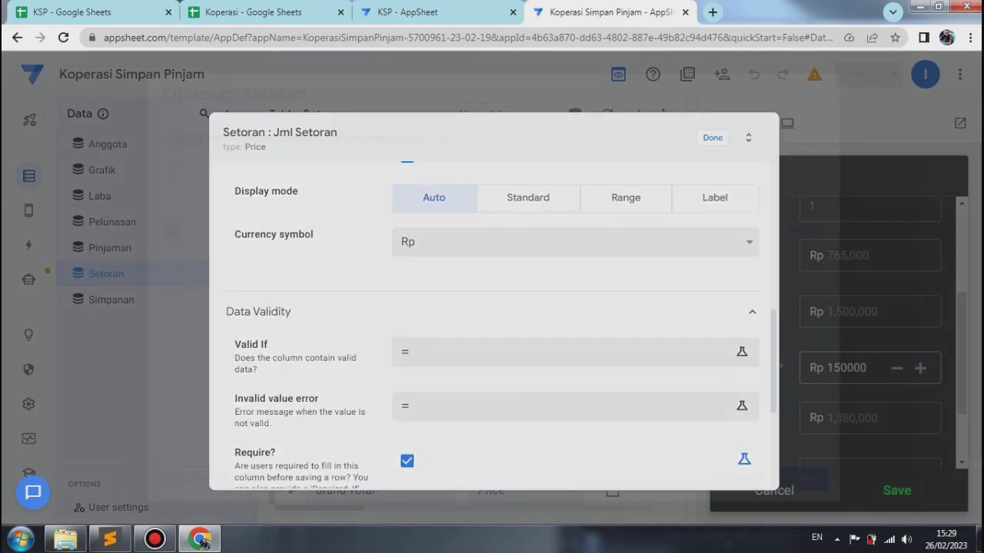
pyautogui.click(565, 352)
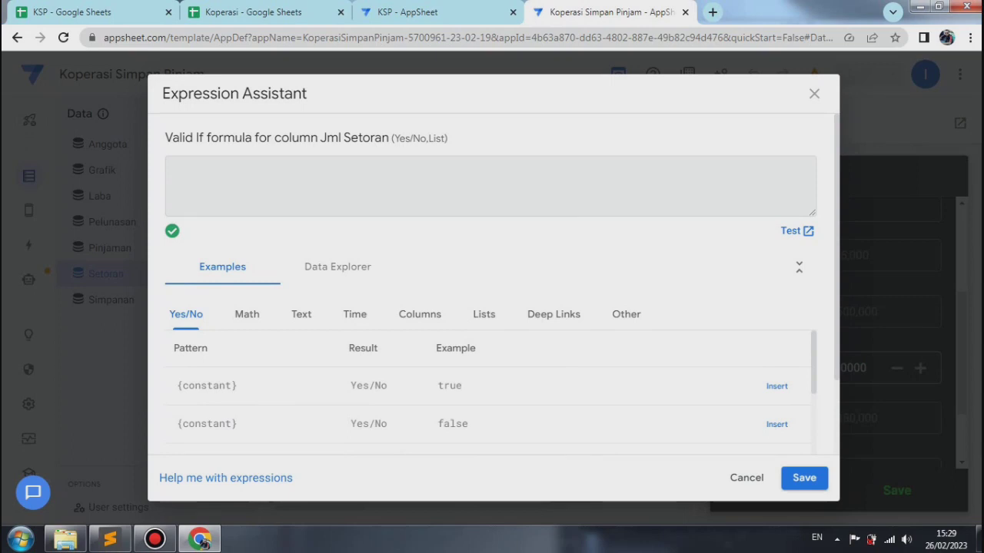
pyautogui.rightClick(185, 179)
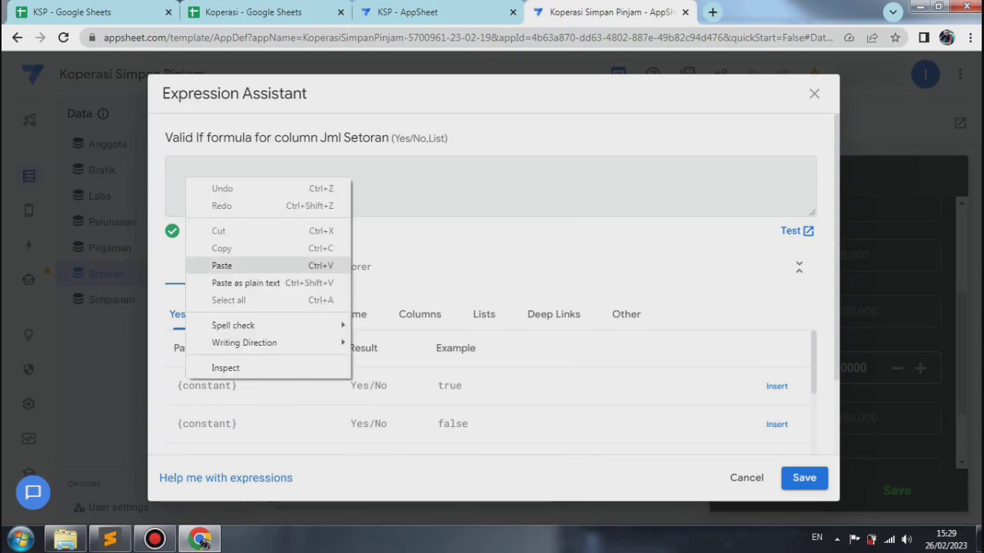
pyautogui.click(222, 266)
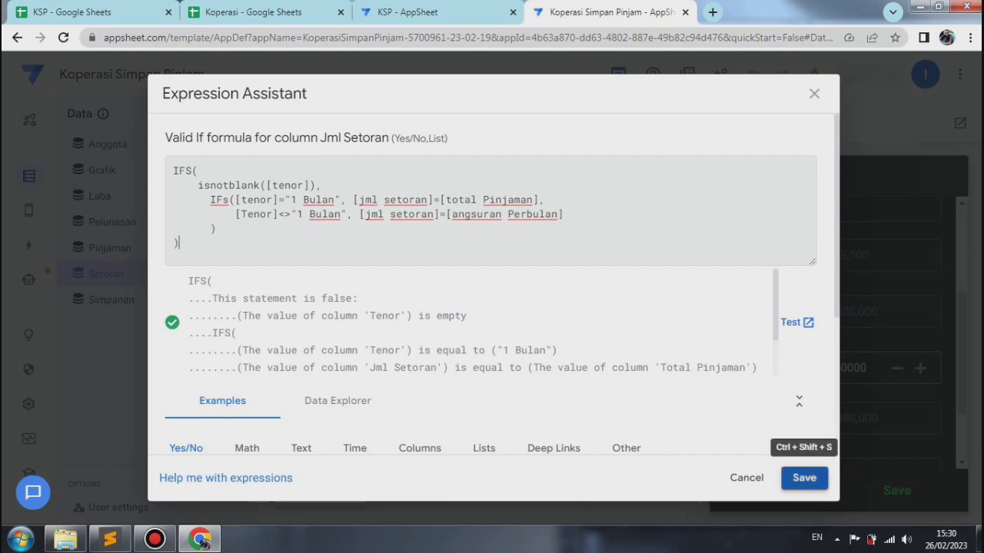
pyautogui.click(804, 477)
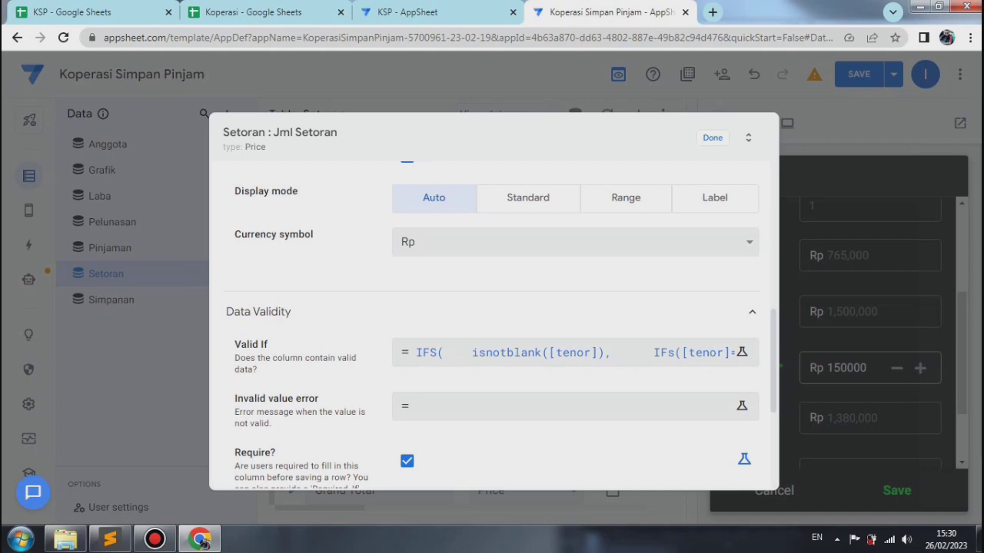
pyautogui.press('Escape')
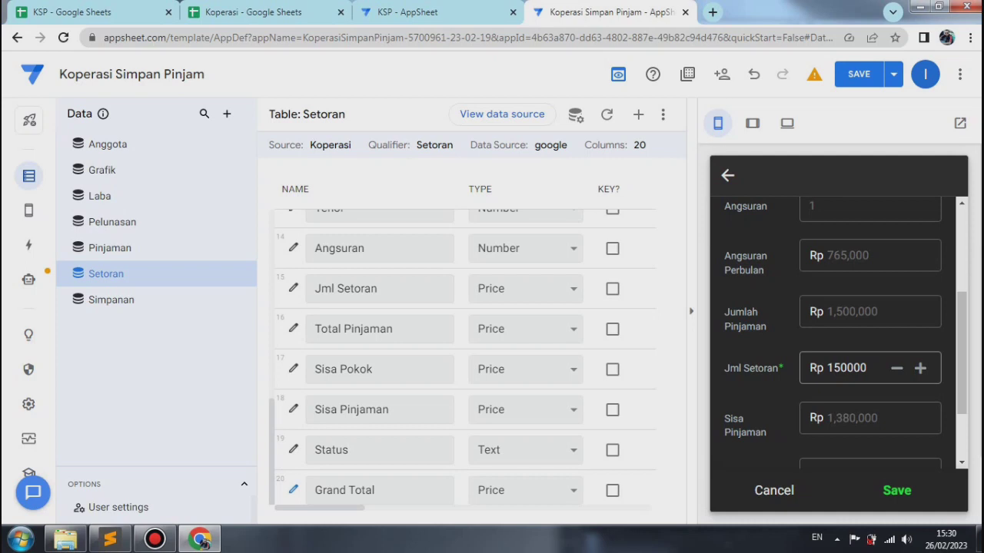
pyautogui.click(893, 74)
pyautogui.click(795, 145)
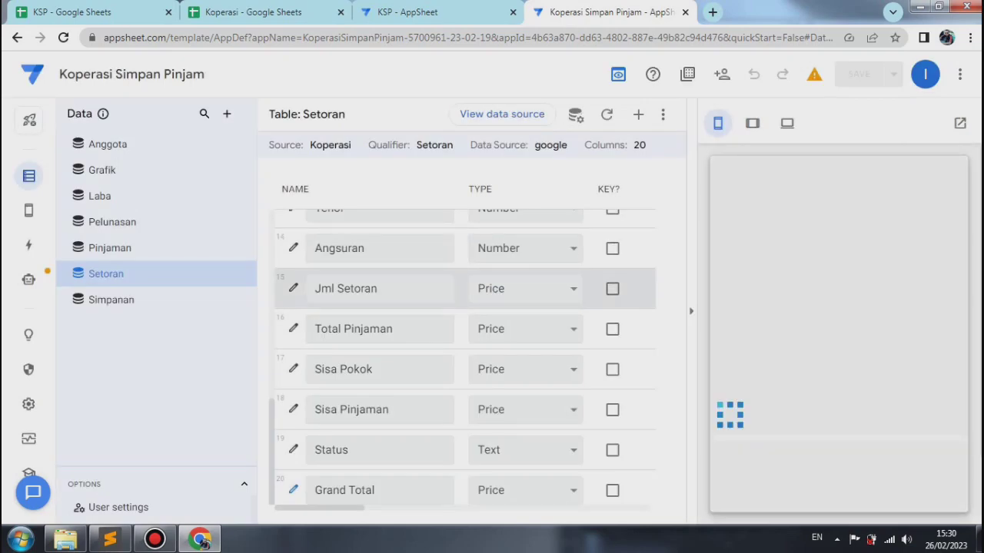
# Step: Give Jml Setoran an Invalid value error formula: "Jumlah Setoran harus sesuai dengan Total Pinjaman" for "1 Bulan", otherwise "Jumlah Setoran harus sama dengan Angsuran Perbulan"
pyautogui.click(293, 288)
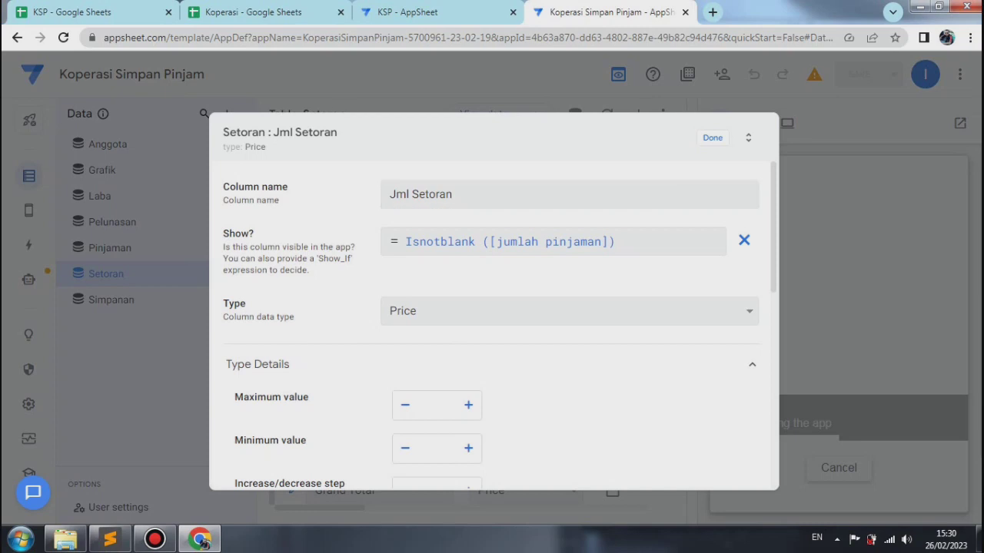
pyautogui.scroll(-4, 492, 322)
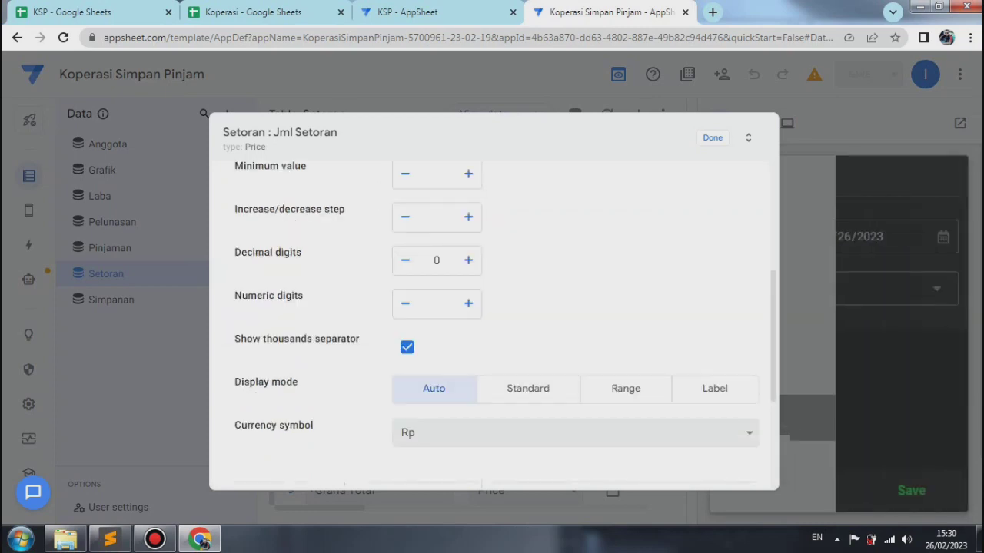
pyautogui.scroll(4, 492, 323)
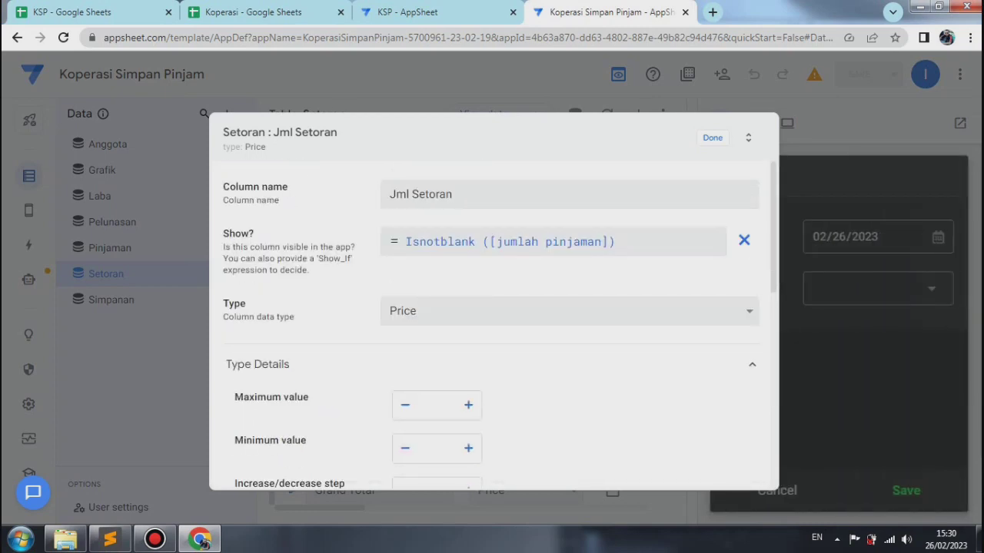
pyautogui.scroll(-4, 492, 323)
pyautogui.scroll(-1, 492, 323)
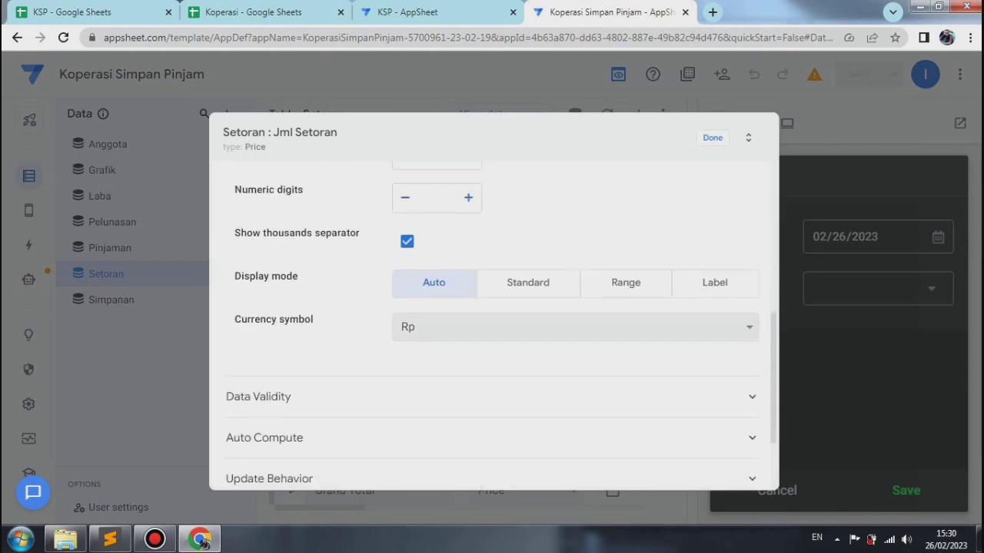
pyautogui.click(492, 397)
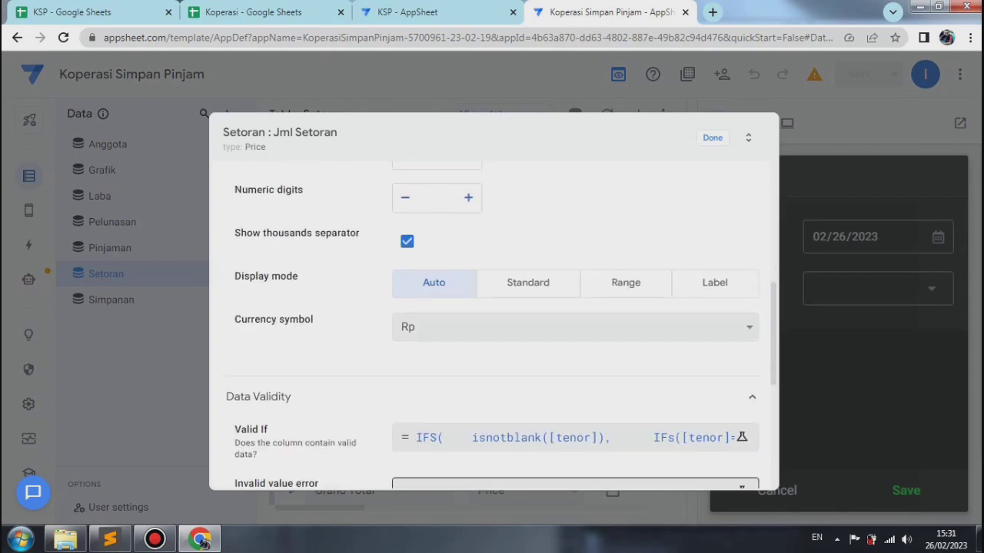
pyautogui.click(538, 484)
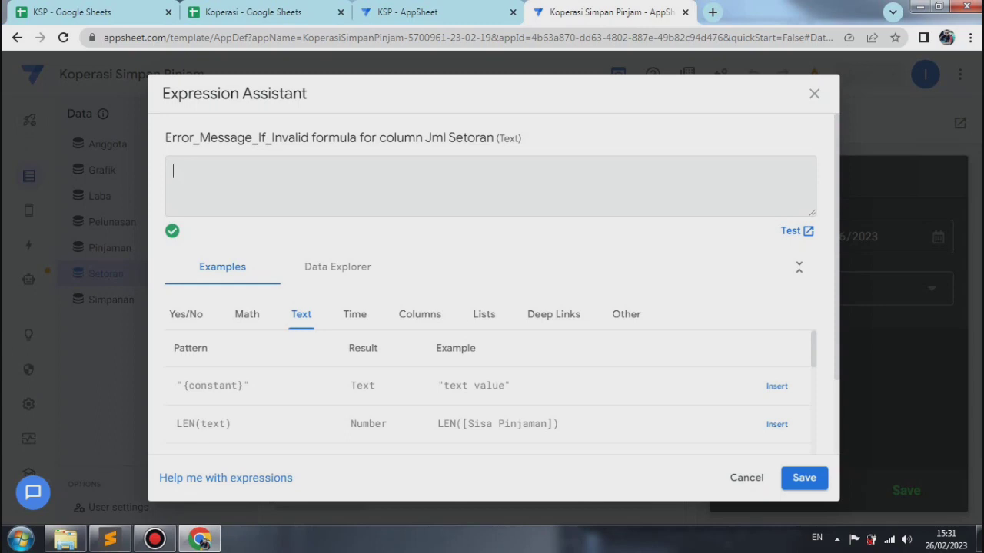
pyautogui.rightClick(190, 179)
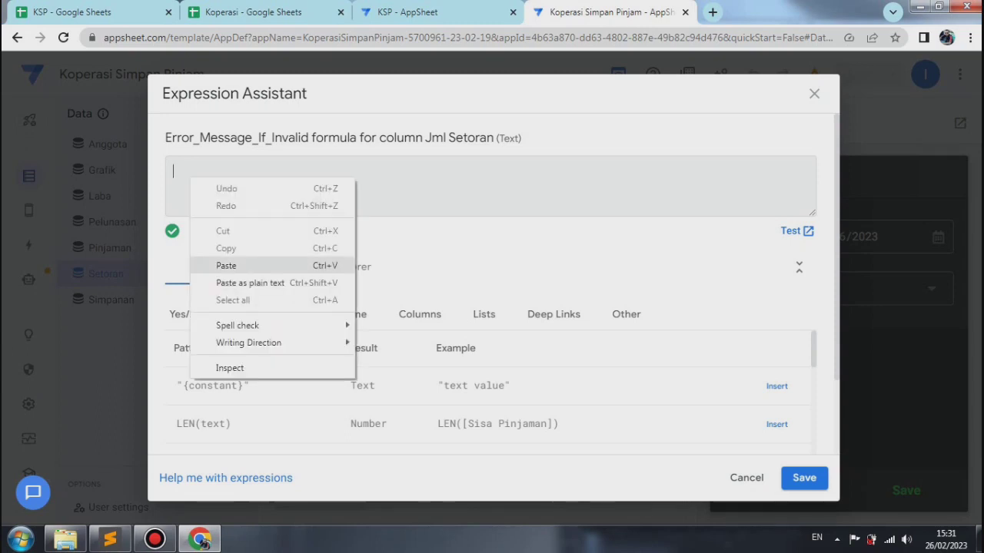
pyautogui.click(226, 266)
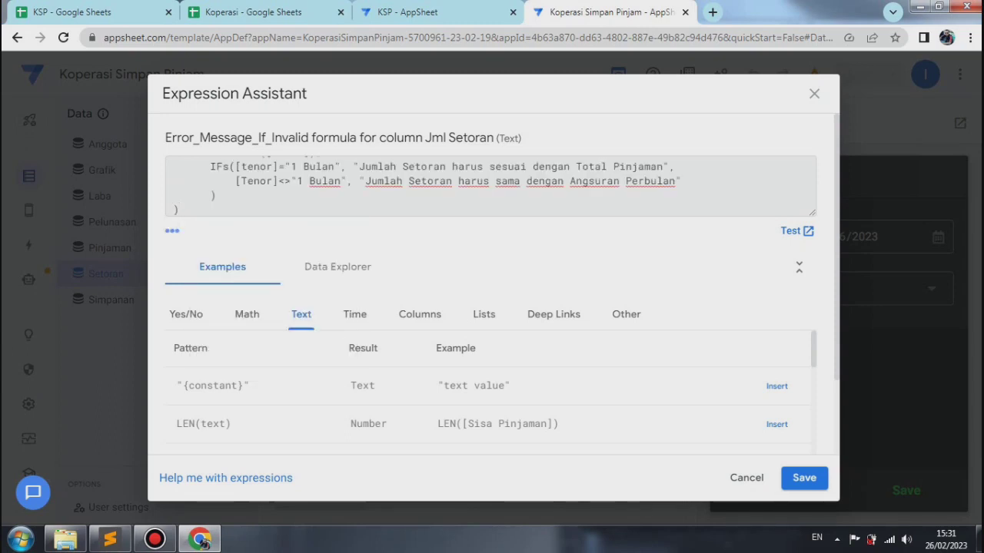
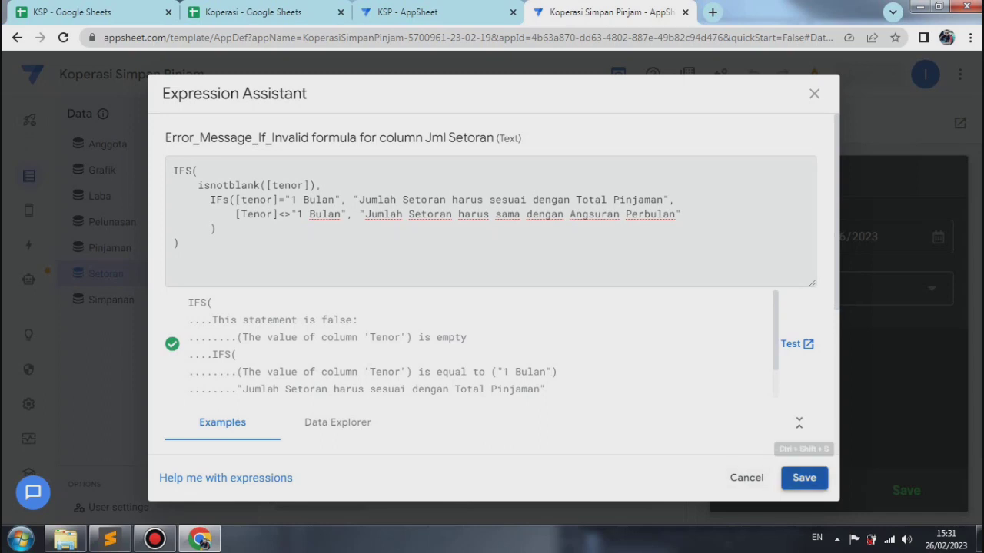
# Step: Accept the Jml Setoran error message formula, close the column settings, and save and verify the app data
pyautogui.click(804, 477)
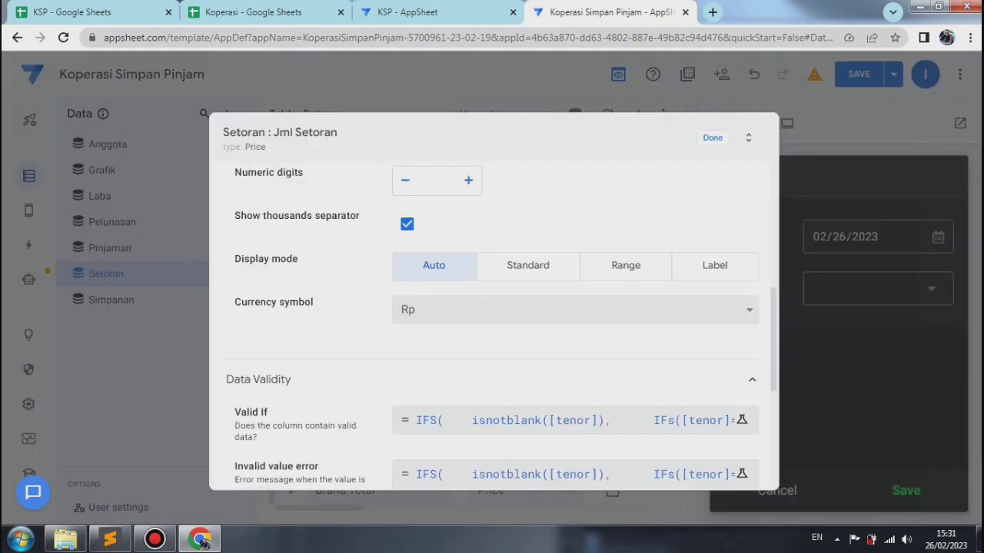
pyautogui.click(713, 138)
pyautogui.click(894, 74)
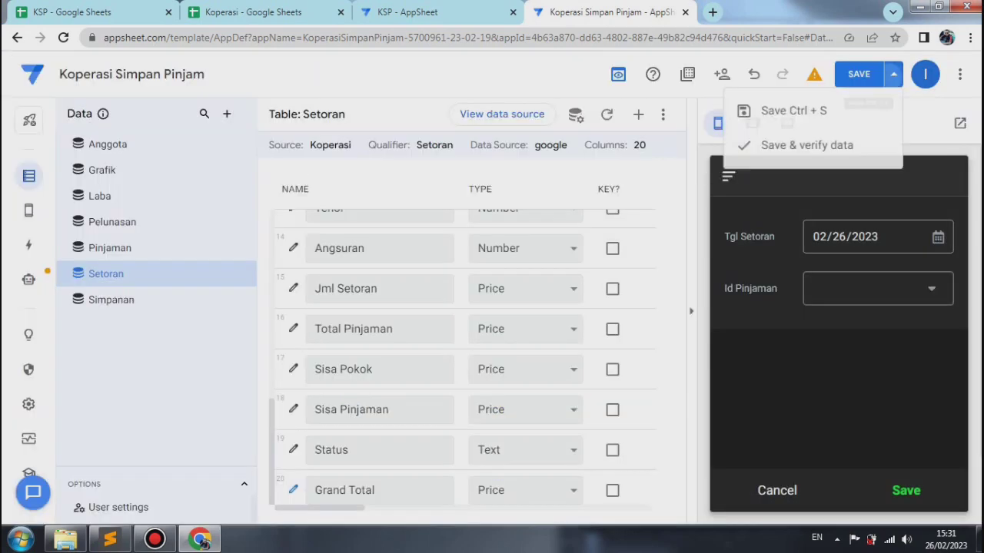
pyautogui.click(806, 144)
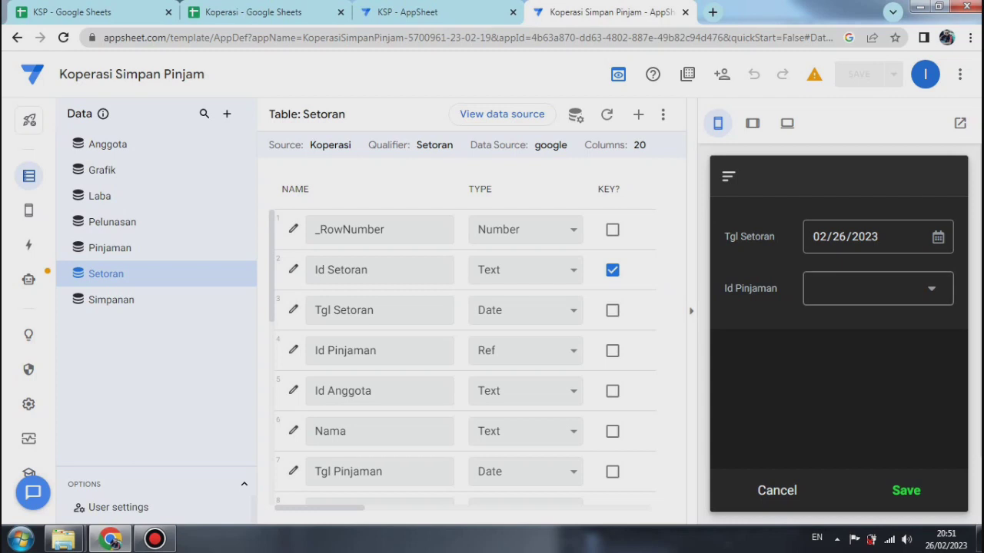
# Step: In the preview form, select the second listed member's loan as Id Pinjaman and enter a Jml Setoran of 750000
pyautogui.click(877, 289)
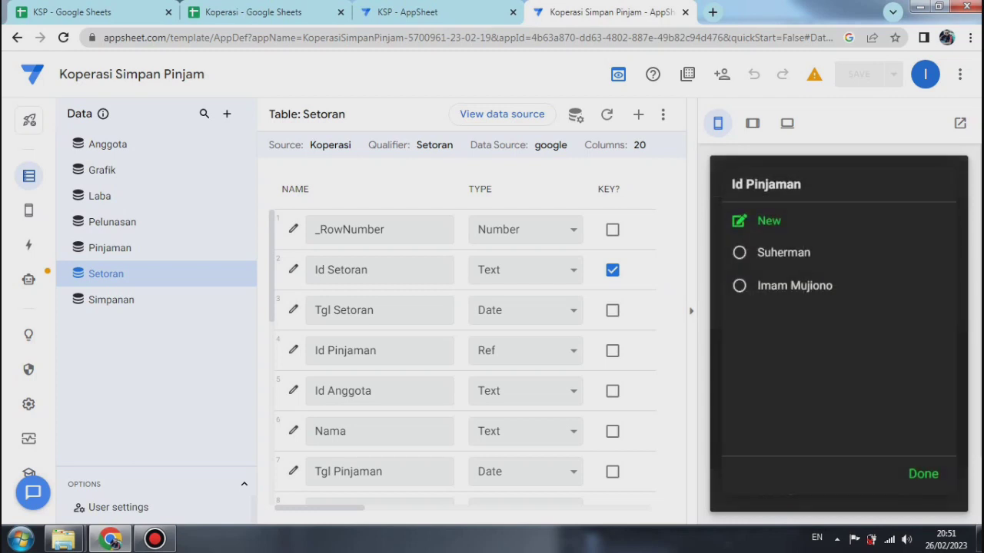
pyautogui.click(838, 286)
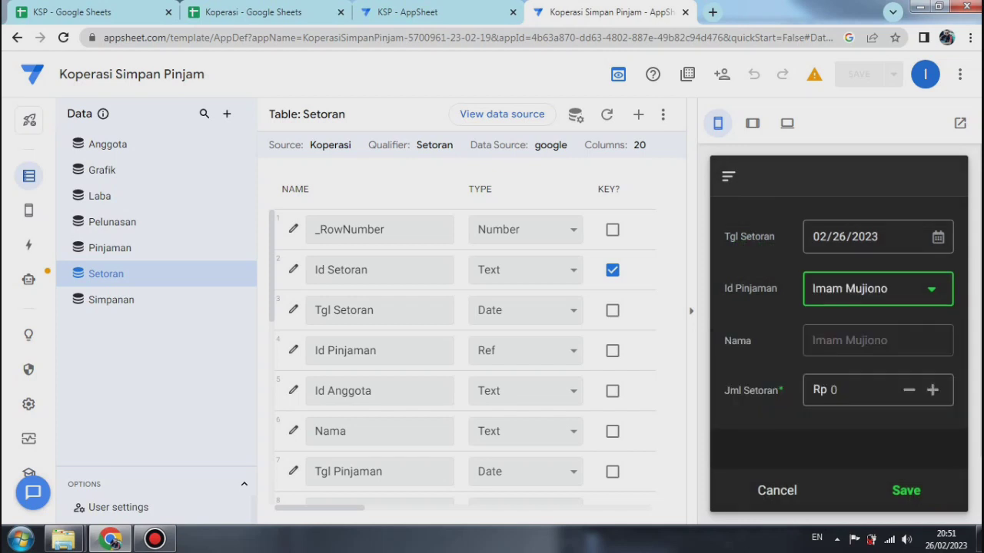
pyautogui.click(857, 391)
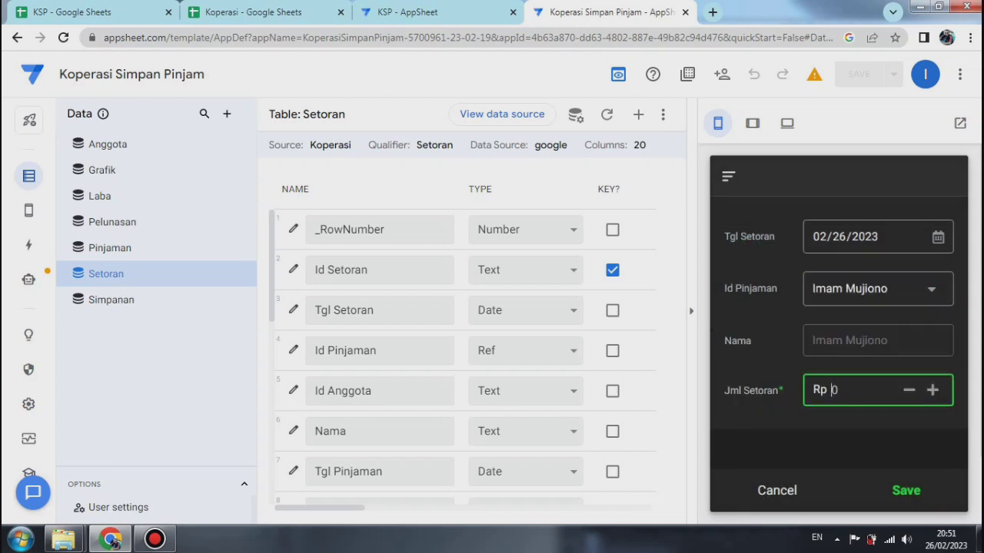
pyautogui.write('750000')
pyautogui.press('Tab')
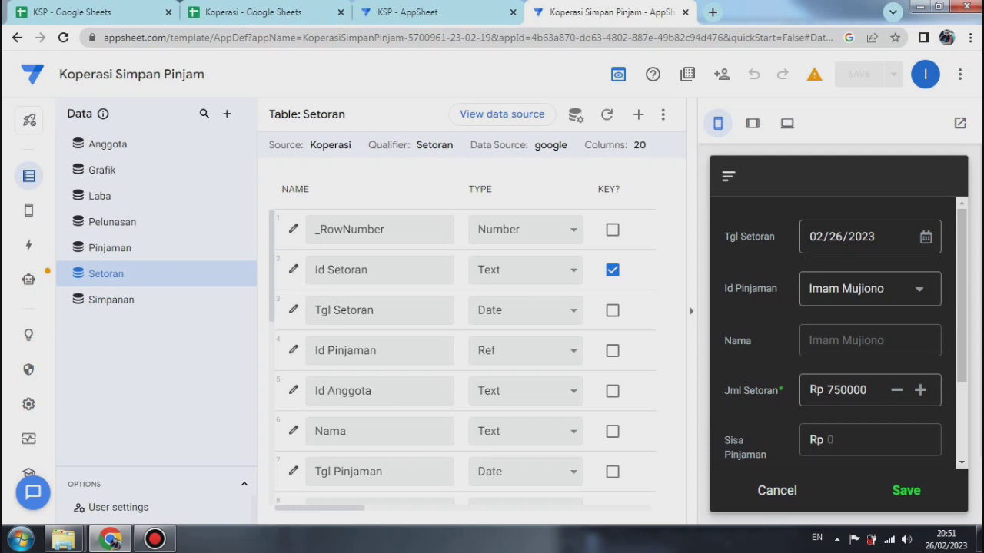
# Step: Test the validation with Jml Setoran one above and one below 750000, restore 750000, and check the Sisa Pinjaman and Sisa Pokok fields
pyautogui.click(920, 390)
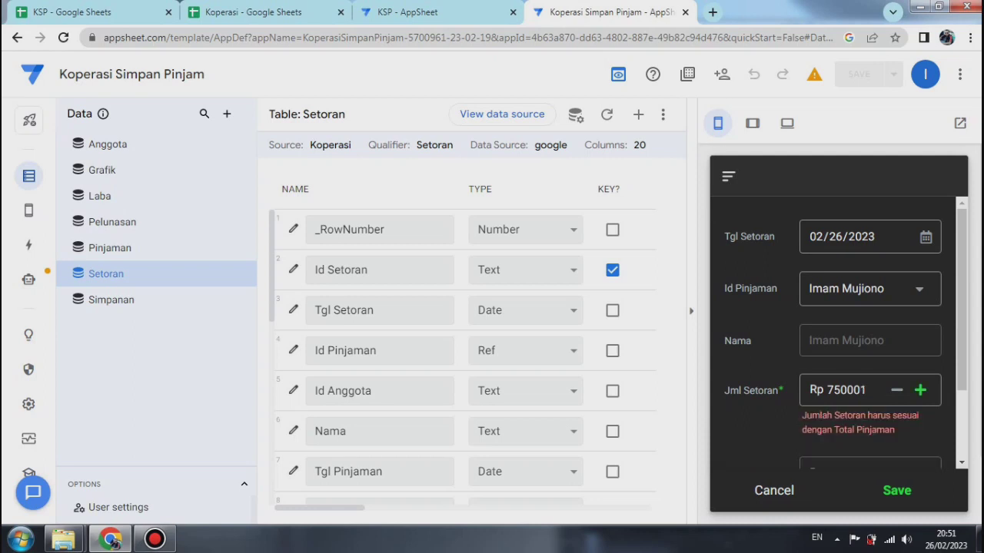
pyautogui.click(896, 390)
pyautogui.click(896, 390)
pyautogui.click(920, 390)
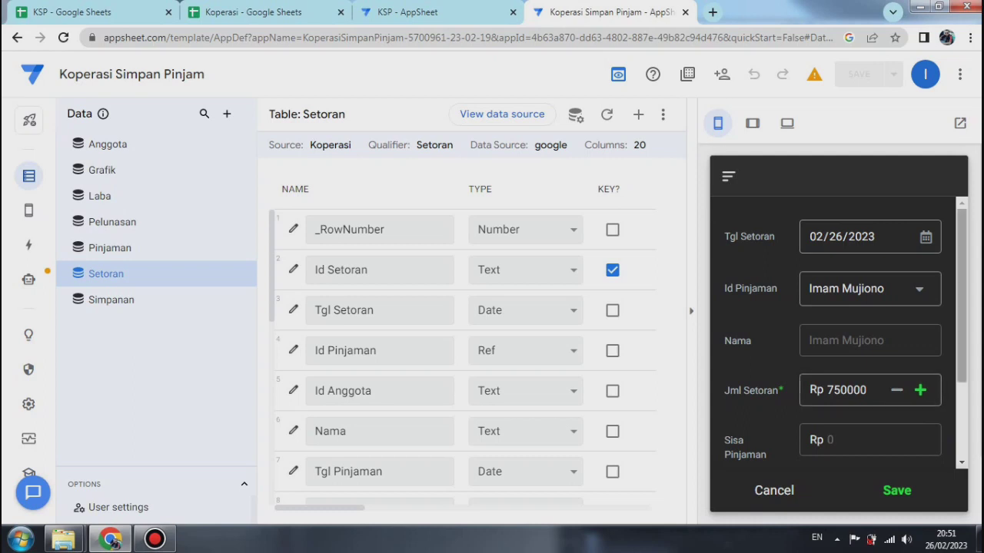
pyautogui.scroll(-1, 845, 331)
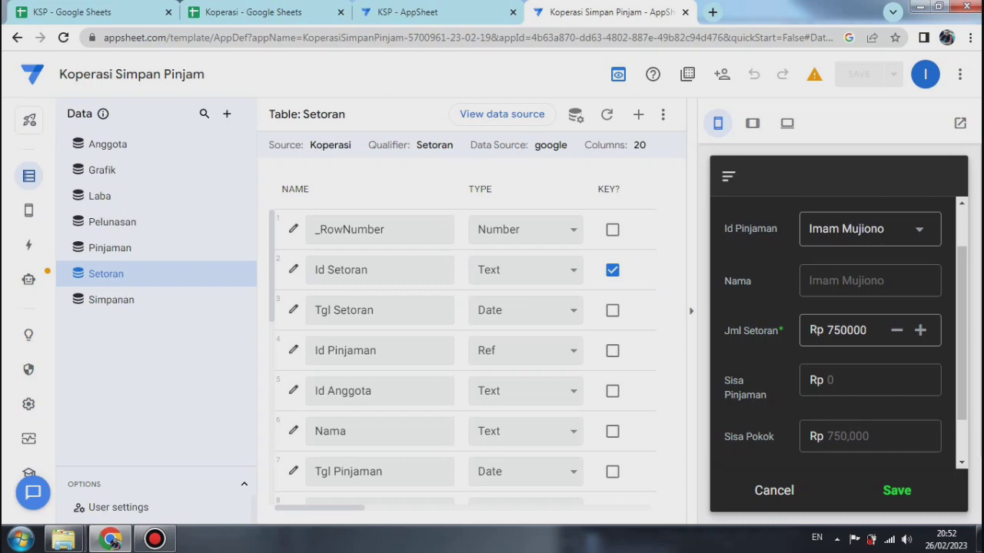
# Step: Replace the Sisa Pokok column's Show_If expression with [Tenor]<>"1 Bulan", and save and verify the app data
pyautogui.scroll(-10, 465, 353)
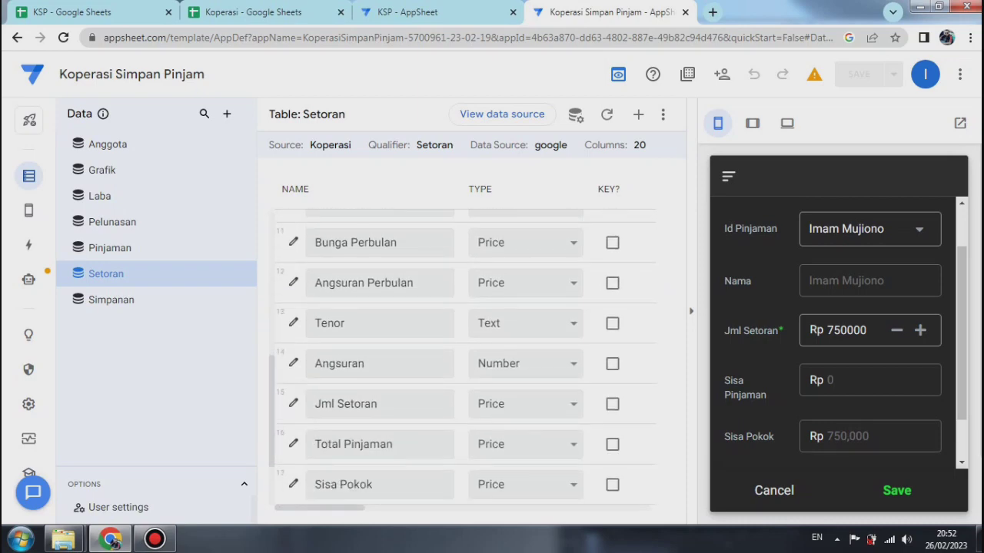
pyautogui.click(293, 480)
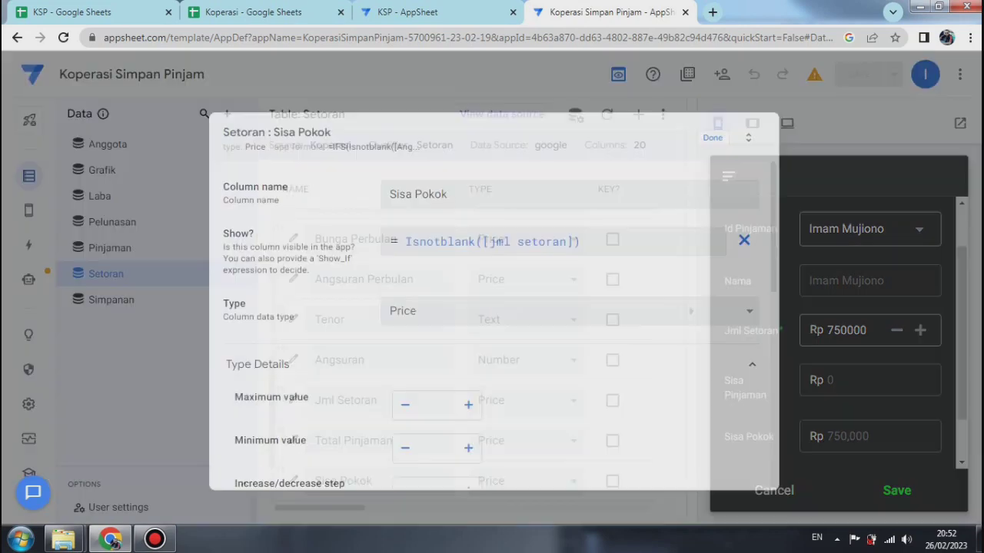
pyautogui.click(554, 242)
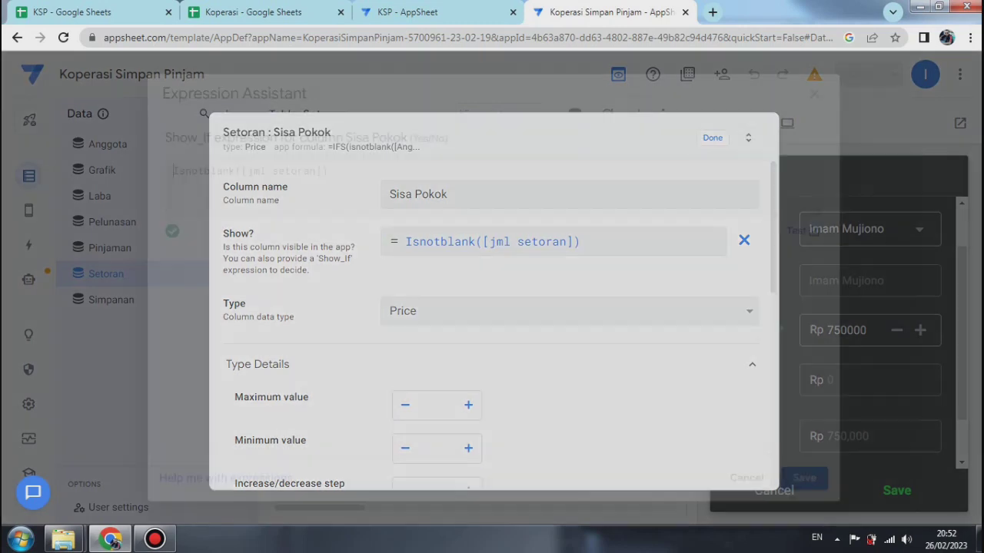
pyautogui.hotkey('ctrl', 'a')
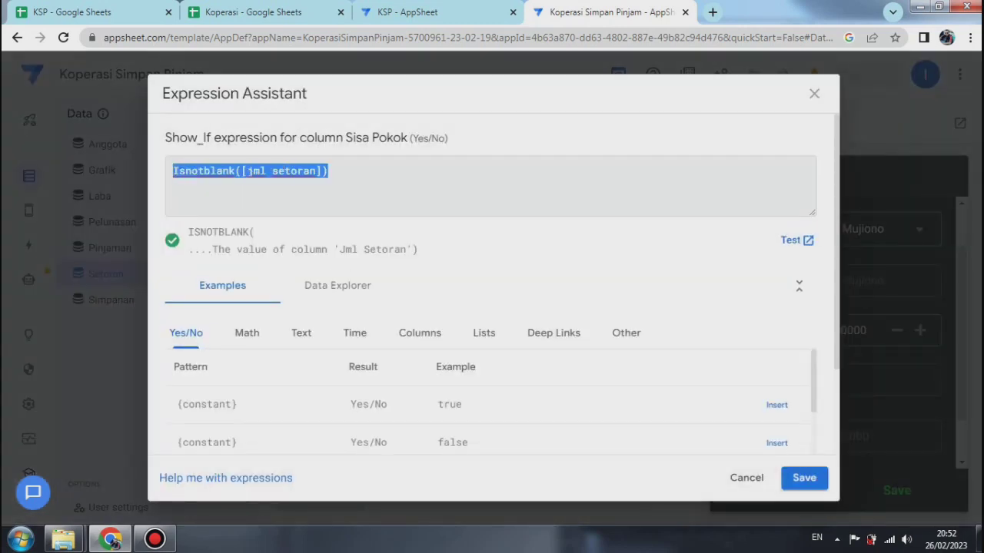
pyautogui.press('BackSpace')
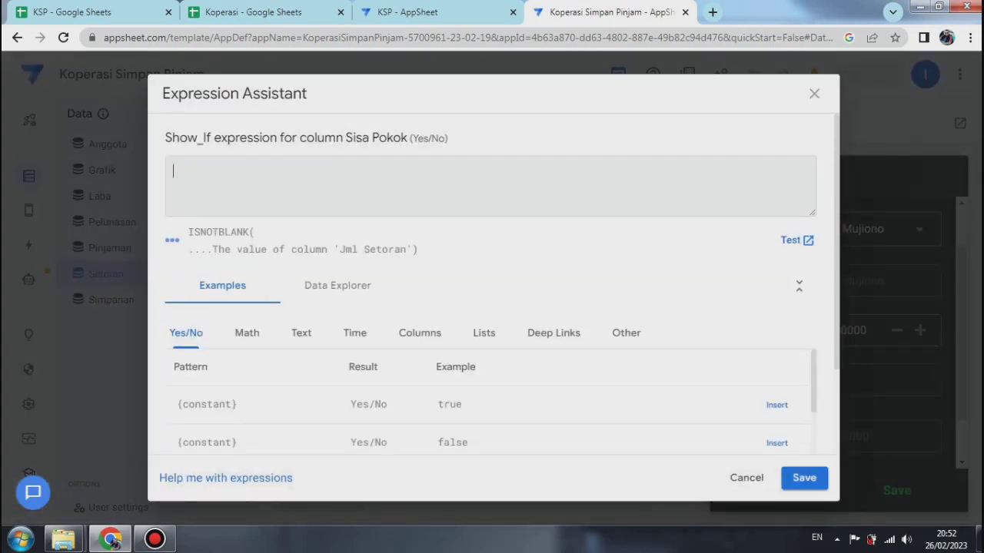
pyautogui.write('[Tenor]<>"1 Bulan')
pyautogui.write('"')
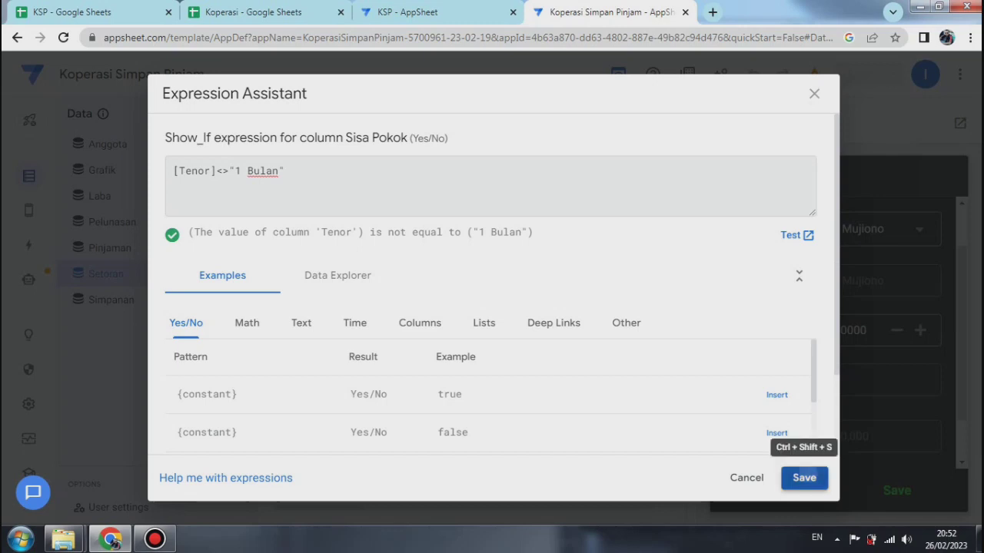
pyautogui.click(804, 478)
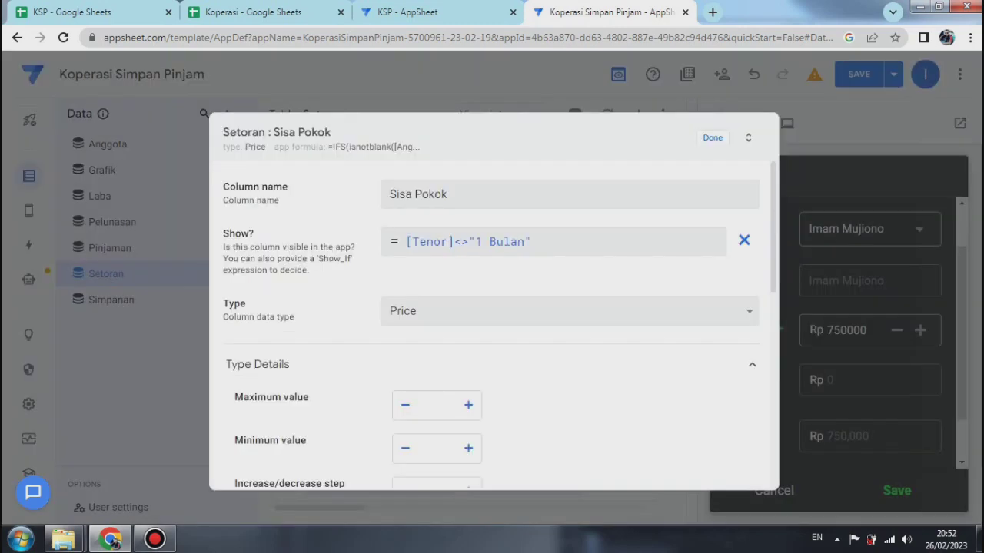
pyautogui.click(713, 138)
pyautogui.click(893, 74)
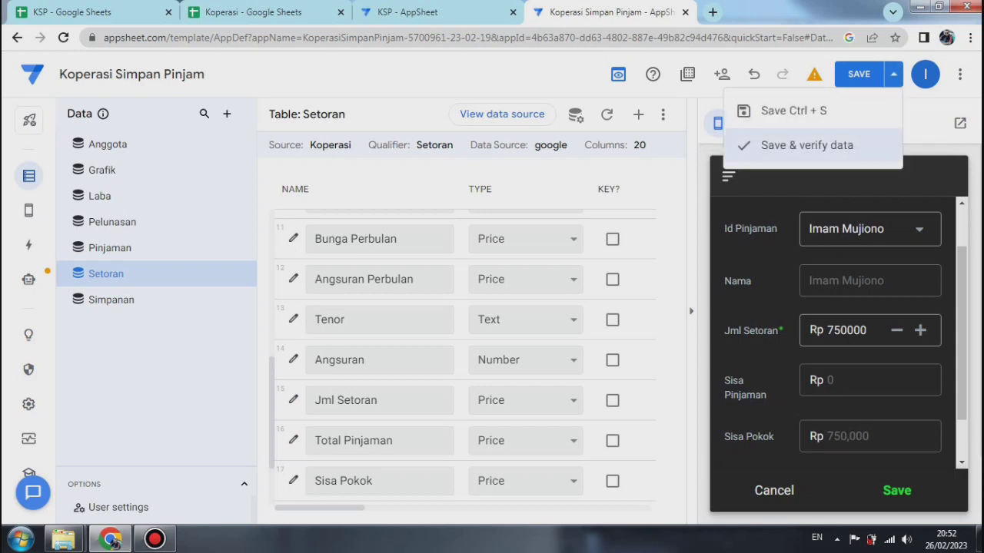
pyautogui.click(807, 146)
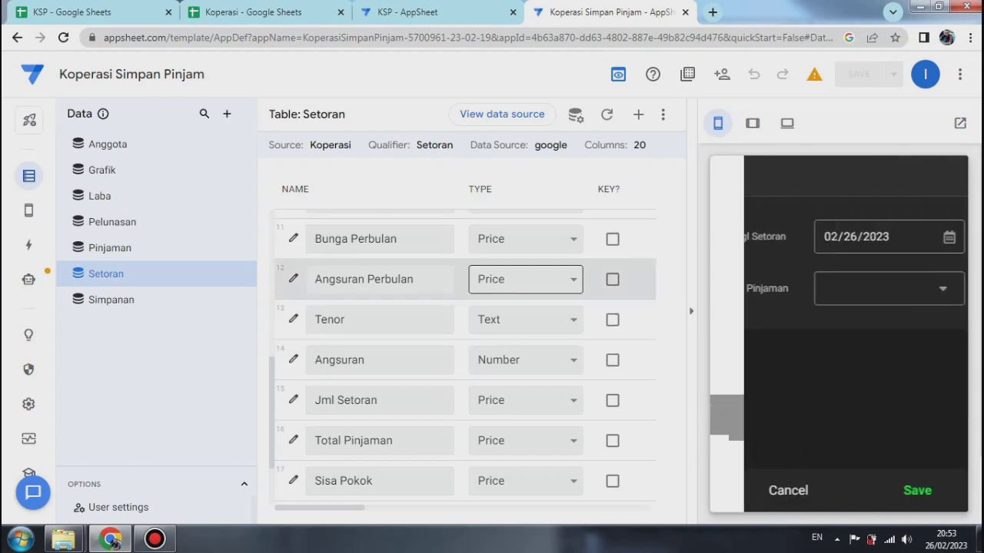
# Step: Open a fresh entry form from the preview's Setoran view and select the second listed member's loan as Id Pinjaman
pyautogui.click(787, 490)
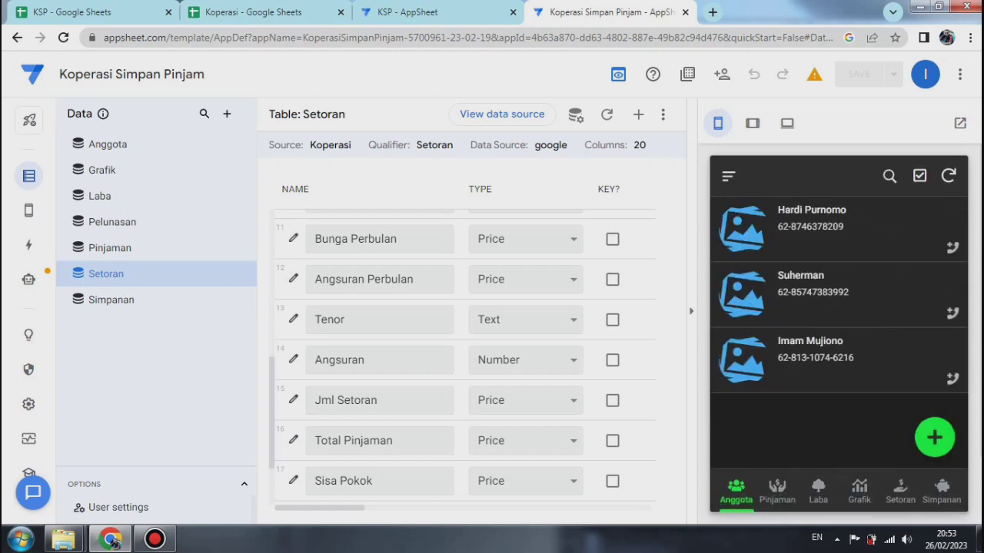
pyautogui.click(900, 492)
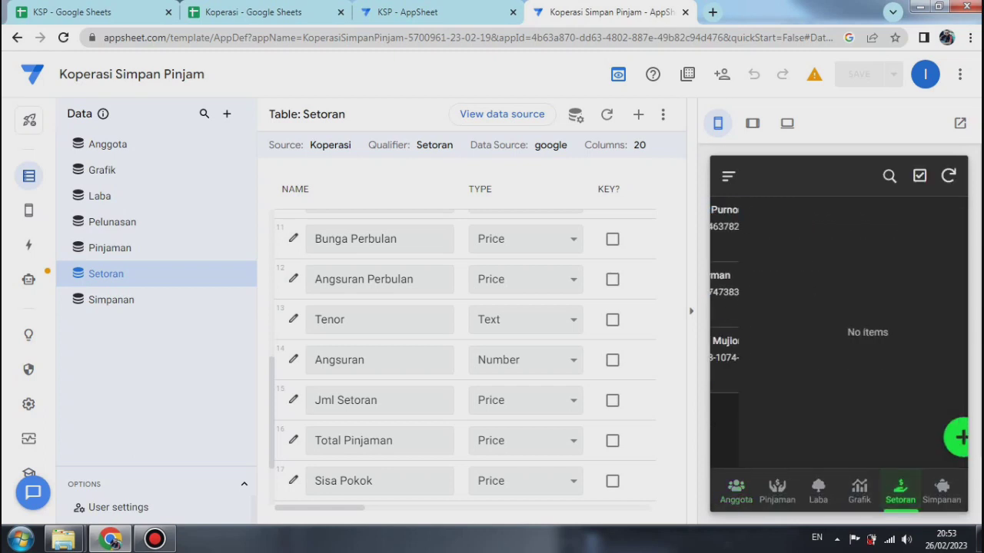
pyautogui.click(934, 437)
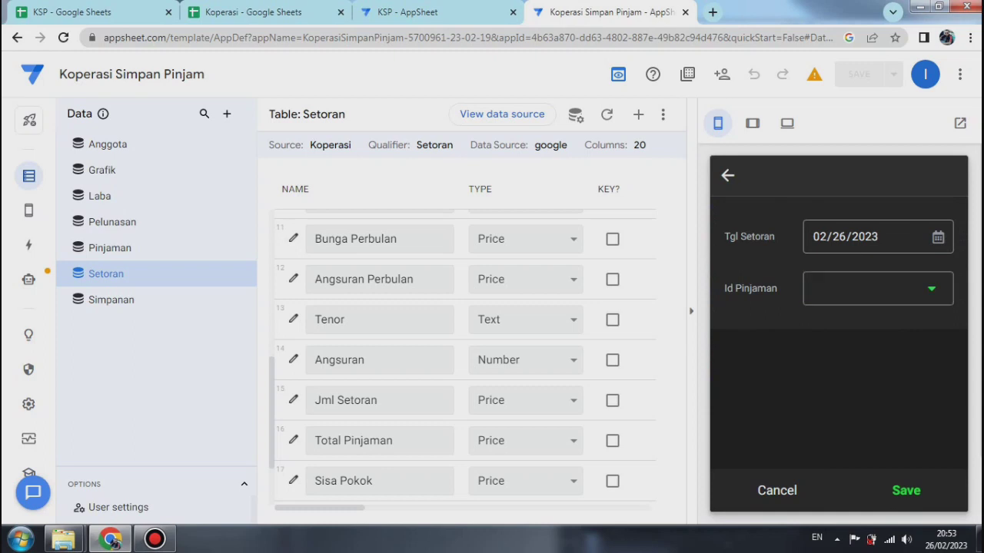
pyautogui.click(877, 288)
pyautogui.click(815, 314)
pyautogui.click(922, 474)
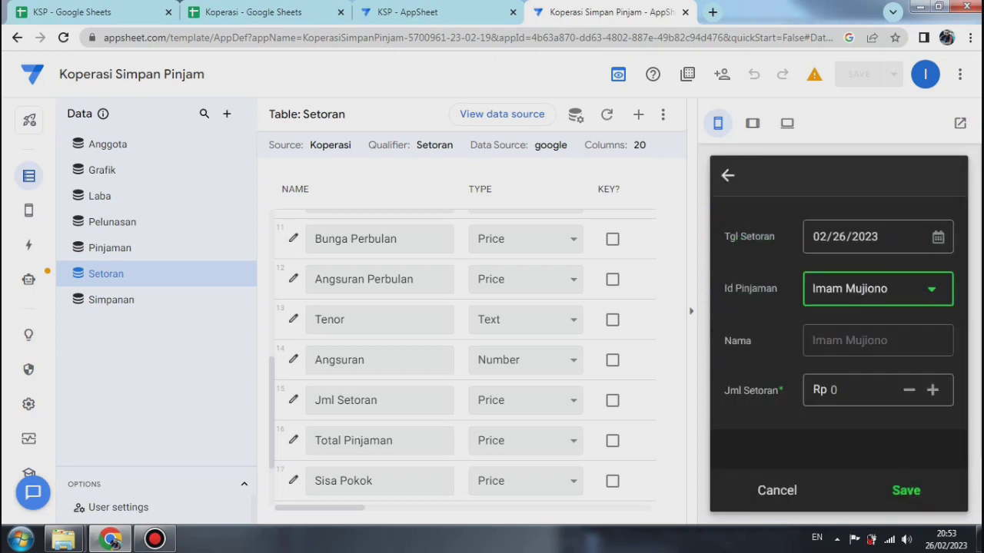
# Step: Enter a test Jml Setoran of 750000, check which fields appear down to Status, and discard the form
pyautogui.click(854, 389)
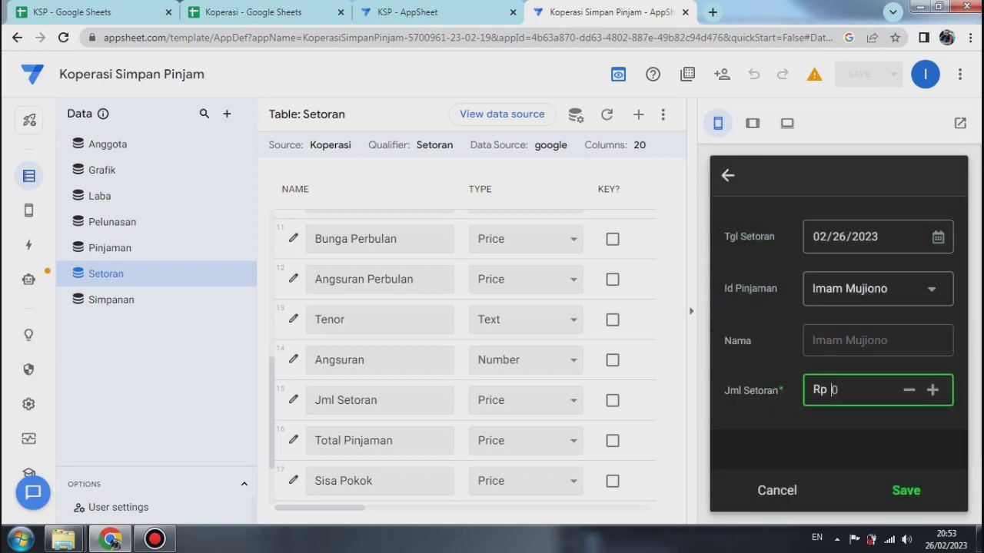
pyautogui.write('750000')
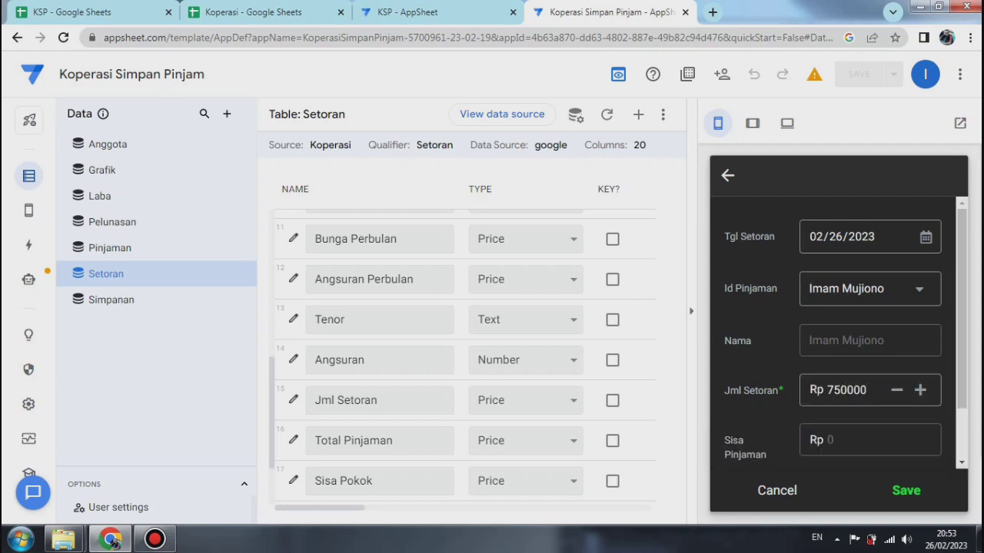
pyautogui.moveTo(962, 309); pyautogui.dragTo(962, 356)
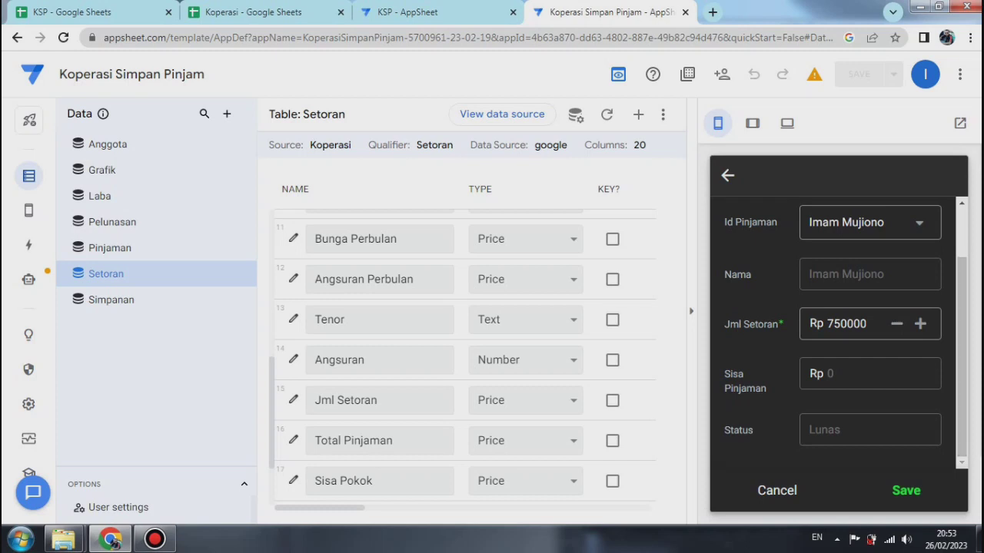
pyautogui.press('Escape')
pyautogui.click(909, 331)
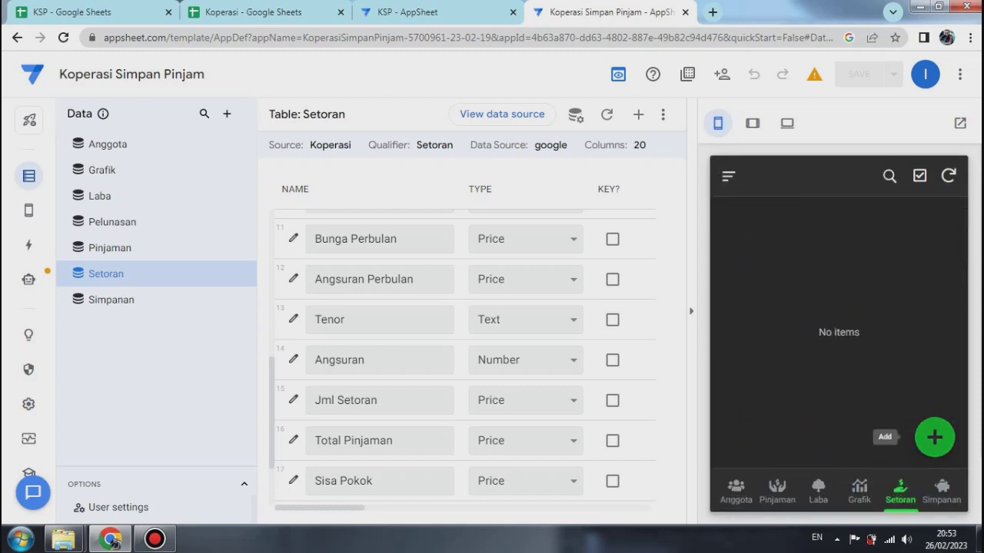
# Step: Start a new Setoran entry in the preview with the first listed member's loan and examine its fields down to Sisa Pokok
pyautogui.click(935, 438)
pyautogui.click(935, 289)
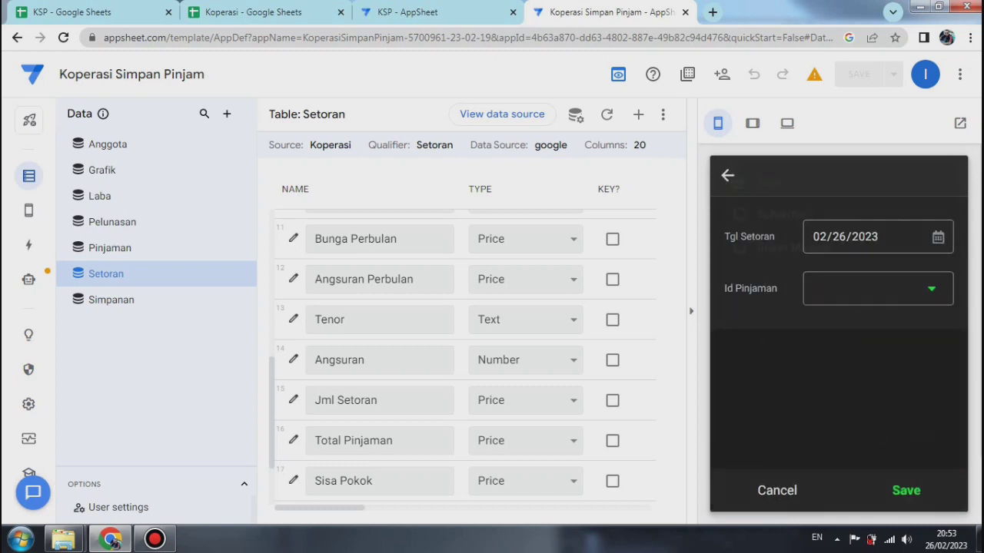
pyautogui.click(784, 253)
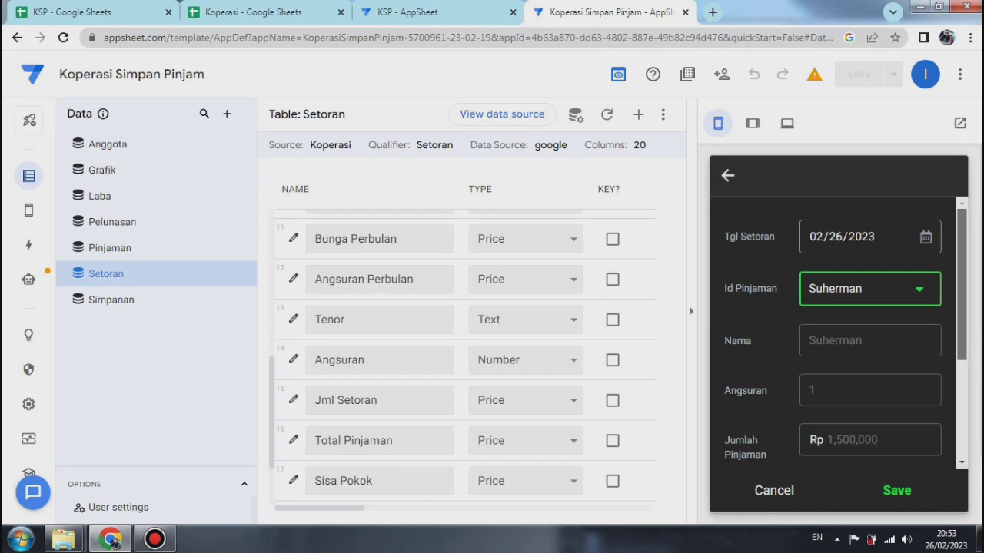
pyautogui.scroll(-3, 838, 331)
pyautogui.scroll(-2, 830, 380)
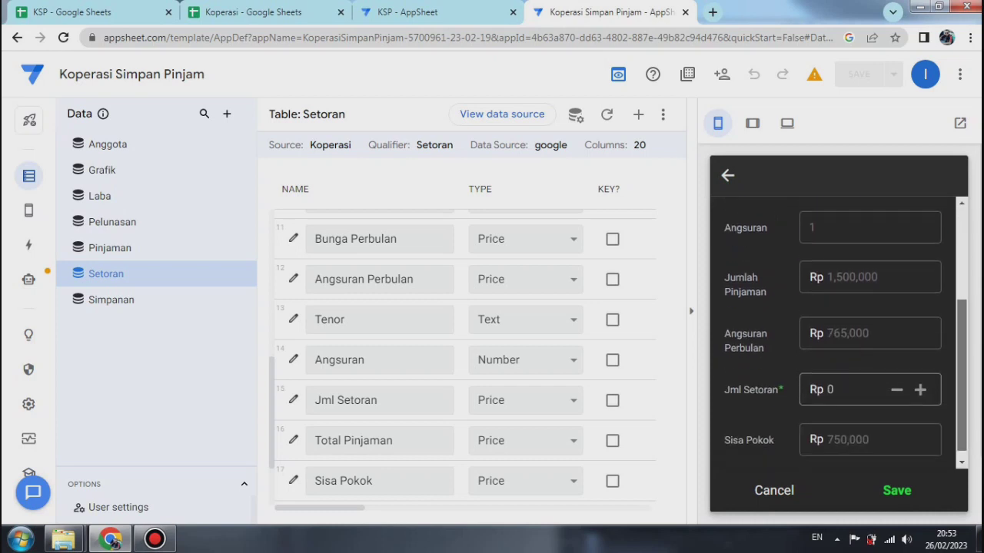
# Step: Enter 765000 as the Jml Setoran in the preview form
pyautogui.click(830, 380)
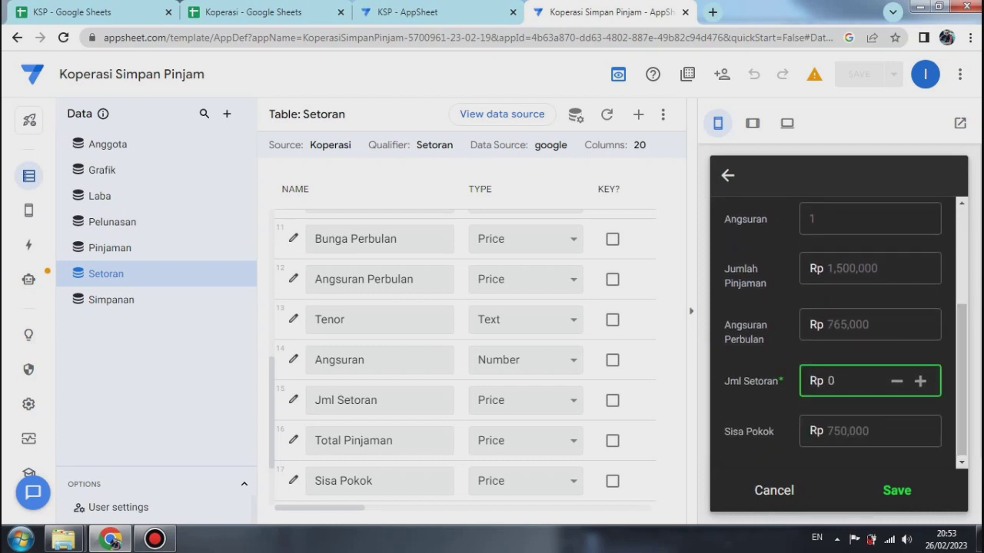
pyautogui.write('765')
pyautogui.write('000')
pyautogui.press('Tab')
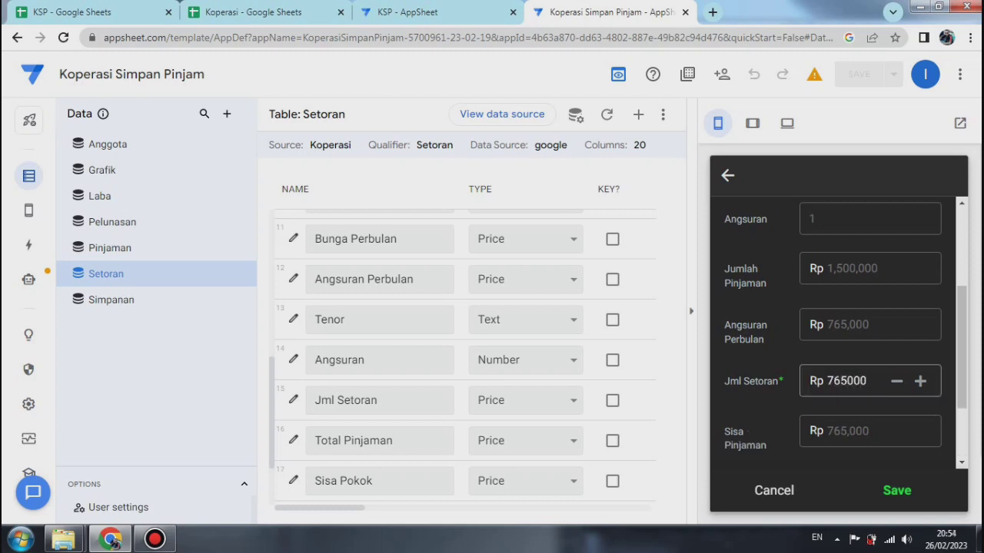
# Step: Test the validation with Jml Setoran one below and one above 765000, restore 765000, and check the remaining fields down to Status
pyautogui.click(896, 381)
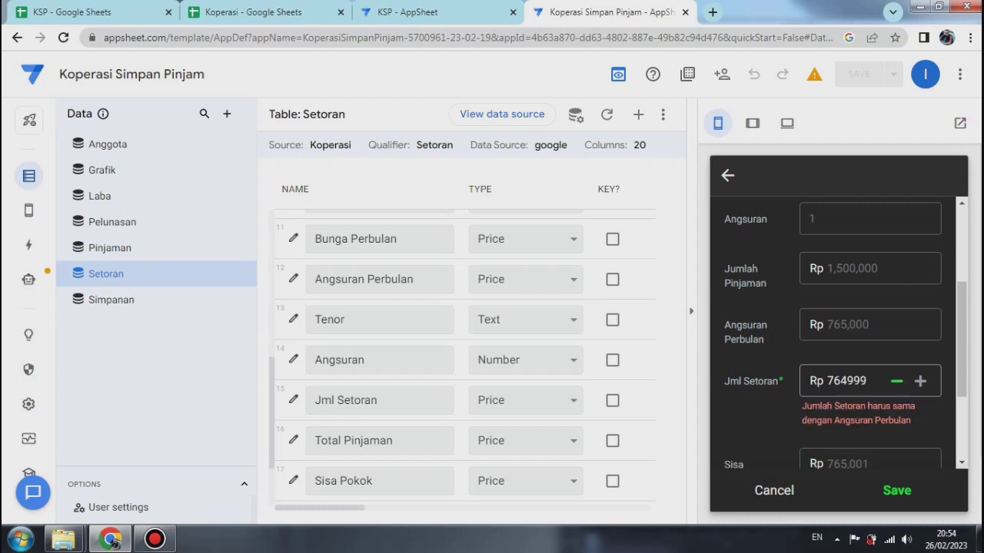
pyautogui.click(920, 382)
pyautogui.click(920, 381)
pyautogui.click(896, 381)
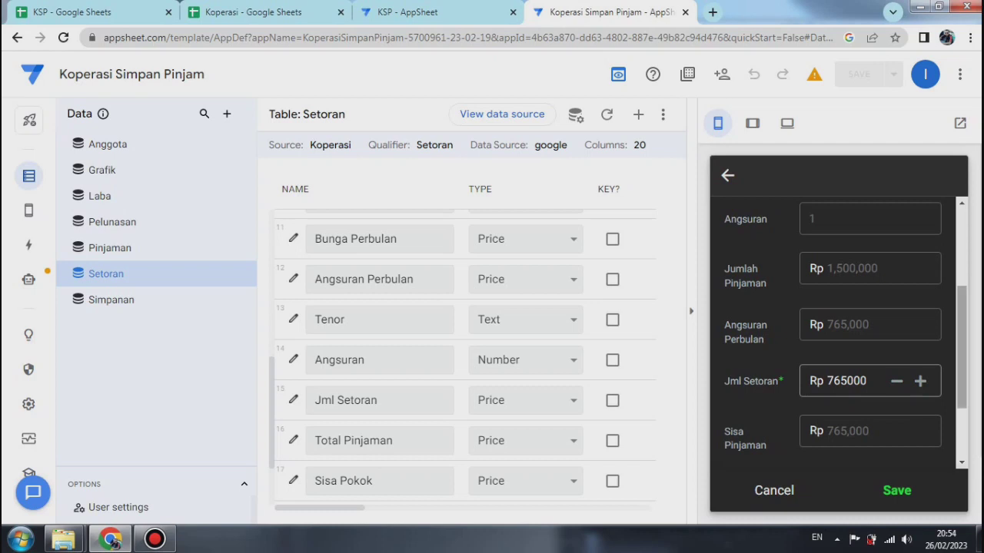
pyautogui.scroll(-3, 837, 330)
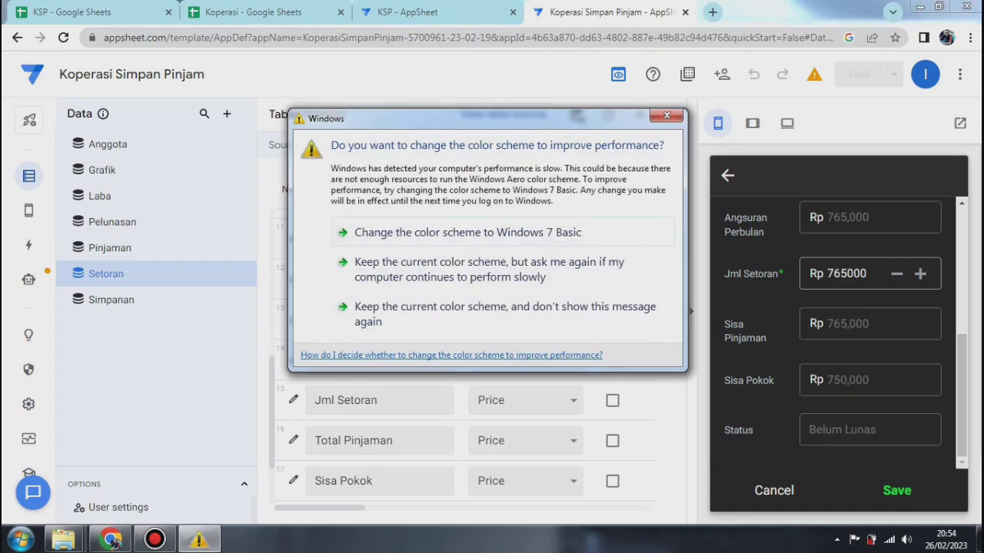
# Step: Dismiss the Windows color scheme prompt, discard the test Setoran entry, and close a newly opened blank Setoran form
pyautogui.click(666, 116)
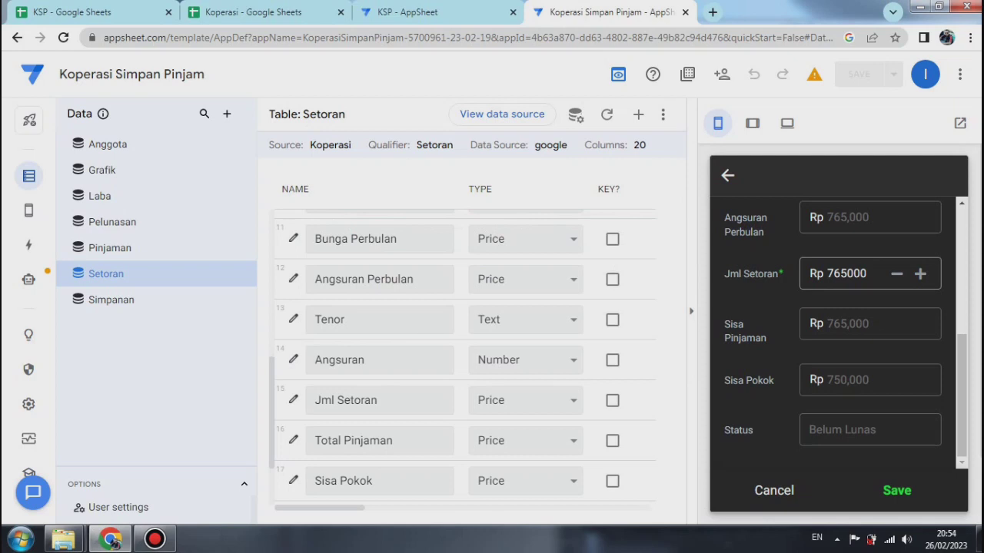
pyautogui.click(774, 491)
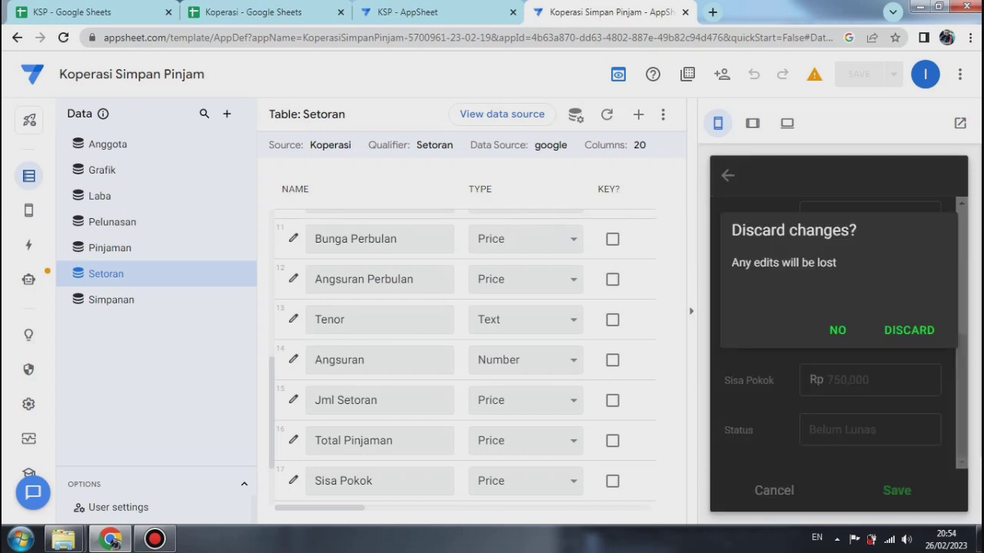
pyautogui.click(909, 331)
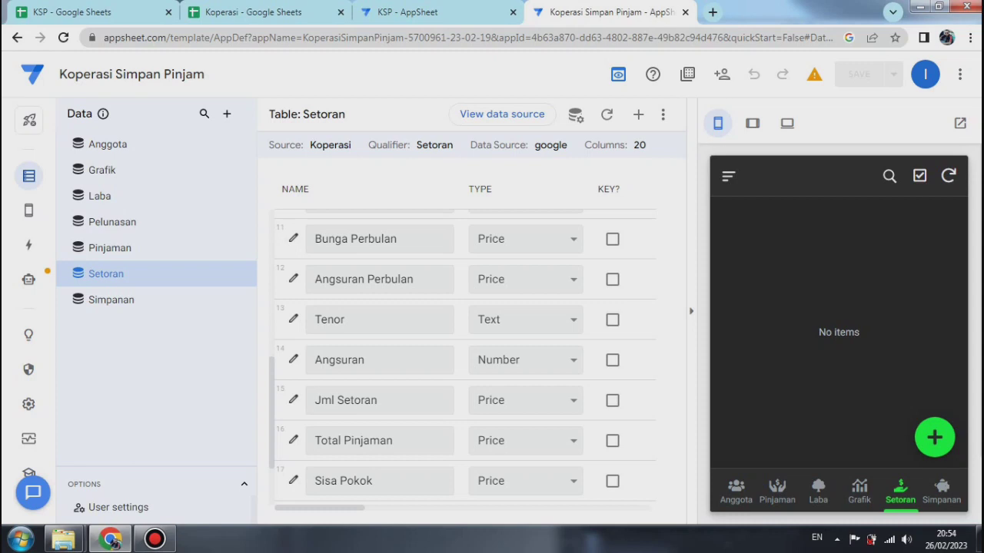
pyautogui.click(935, 437)
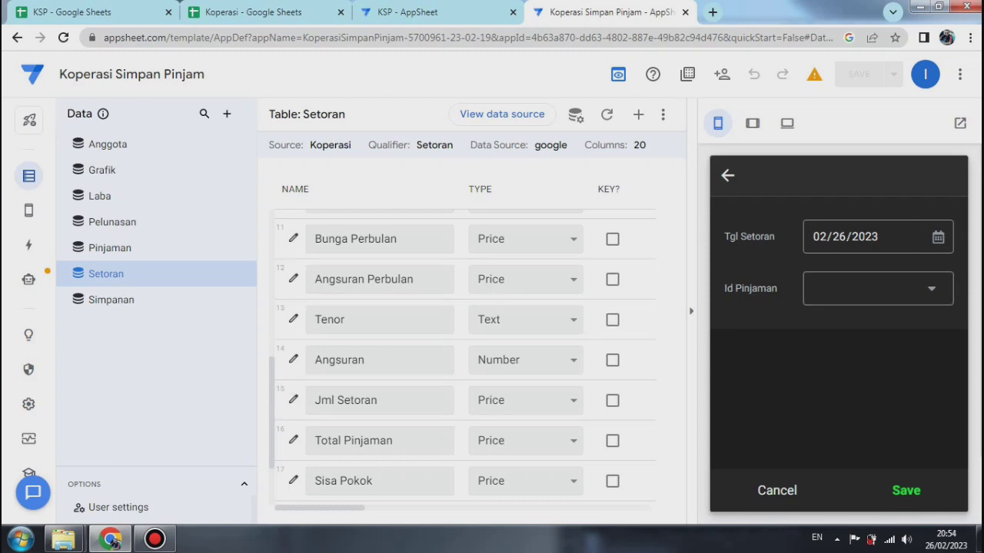
pyautogui.click(777, 490)
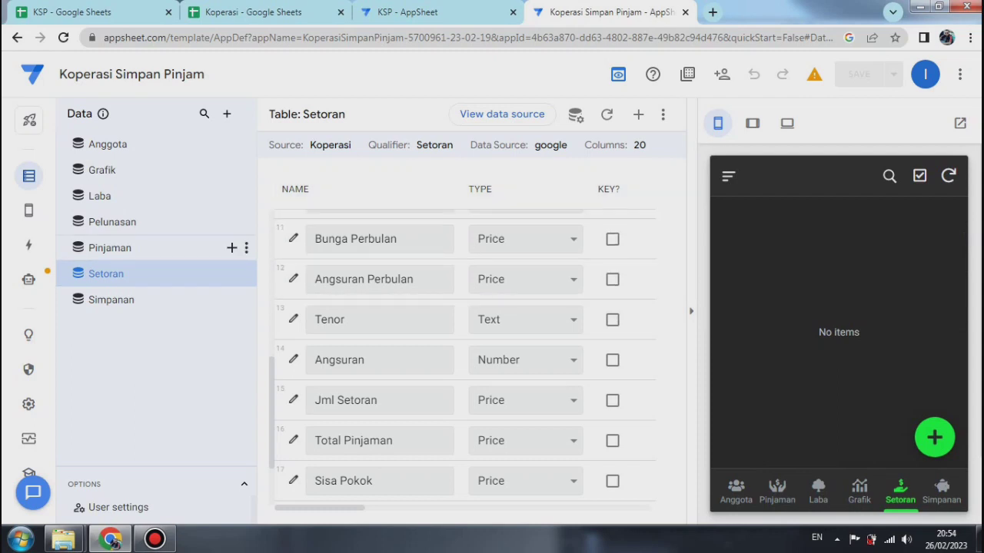
# Step: Switch to the Koperasi spreadsheet and examine the Total Pinjaman, Sisa Pokok and Biaya Admin columns on the Pinjaman sheet
pyautogui.click(138, 248)
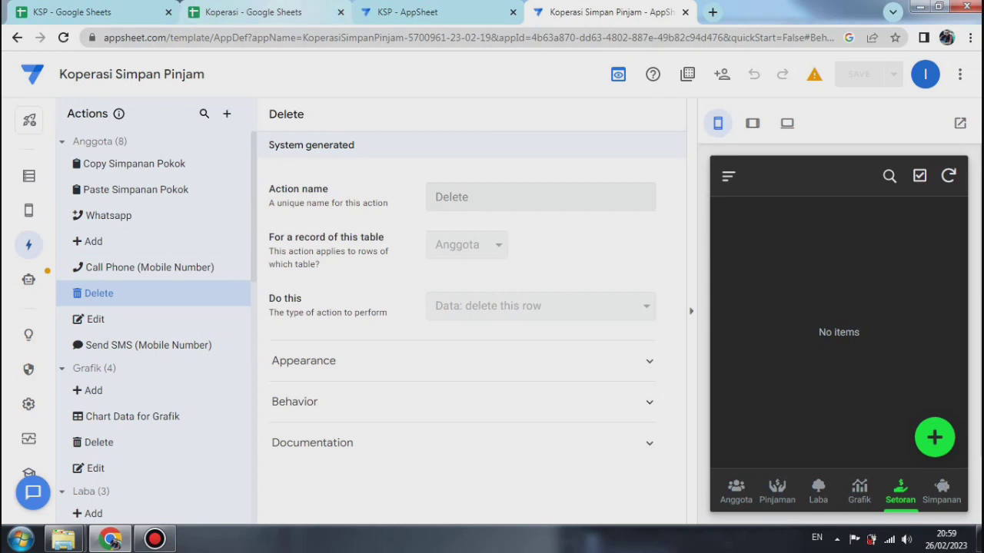
pyautogui.click(252, 12)
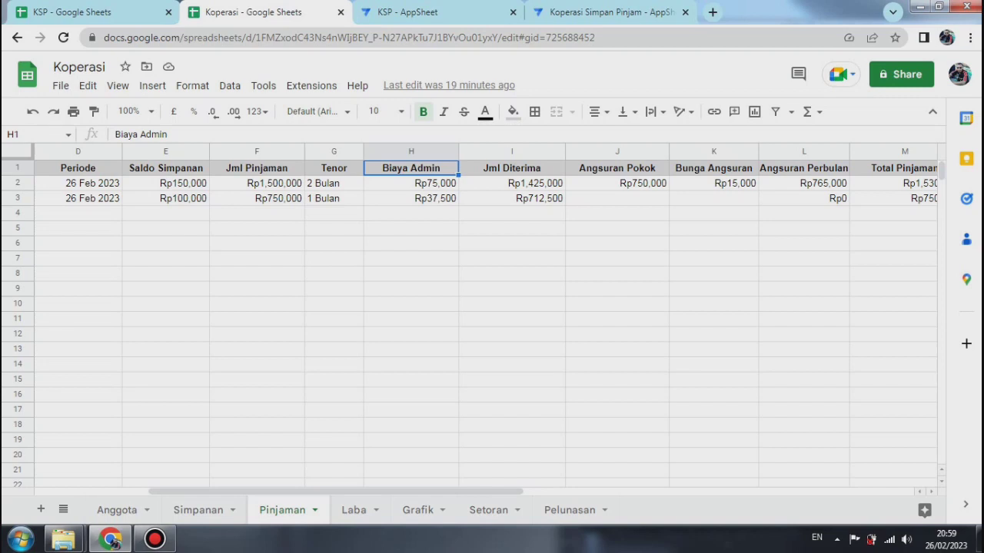
pyautogui.click(894, 168)
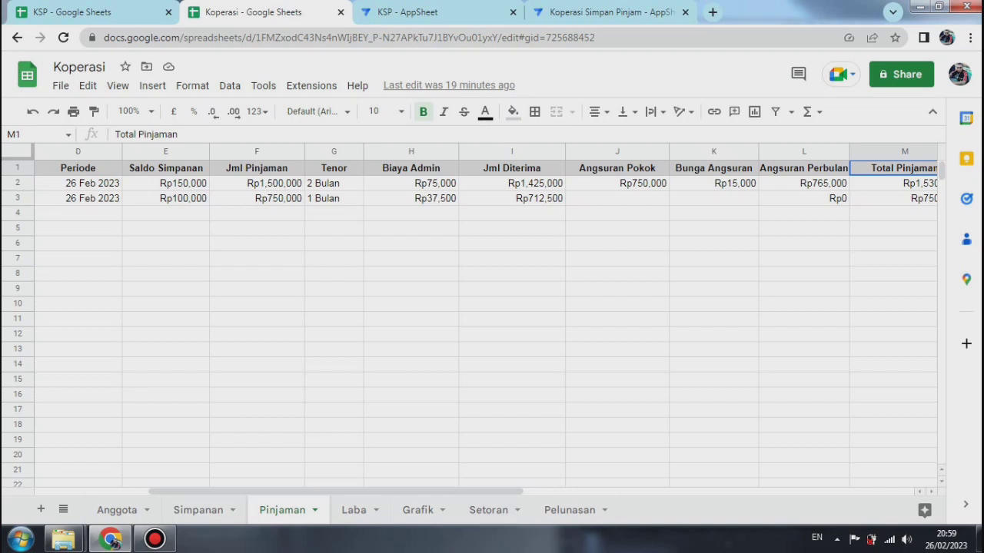
pyautogui.moveTo(430, 491); pyautogui.dragTo(468, 491)
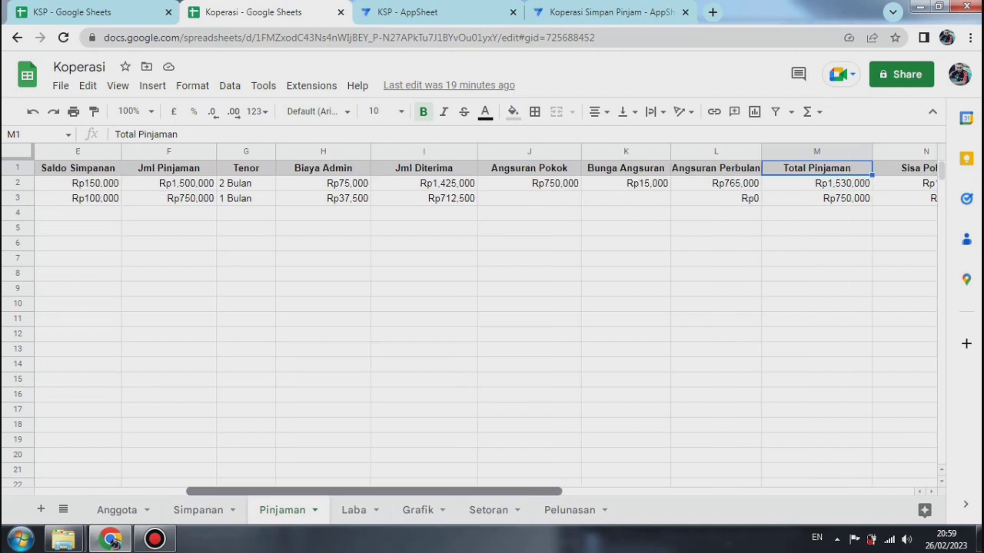
pyautogui.click(907, 168)
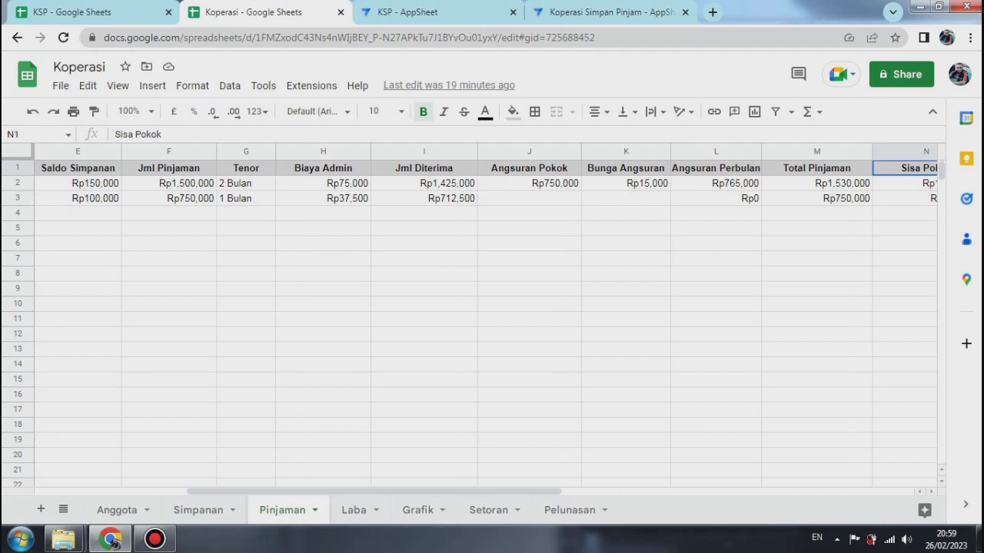
pyautogui.click(323, 168)
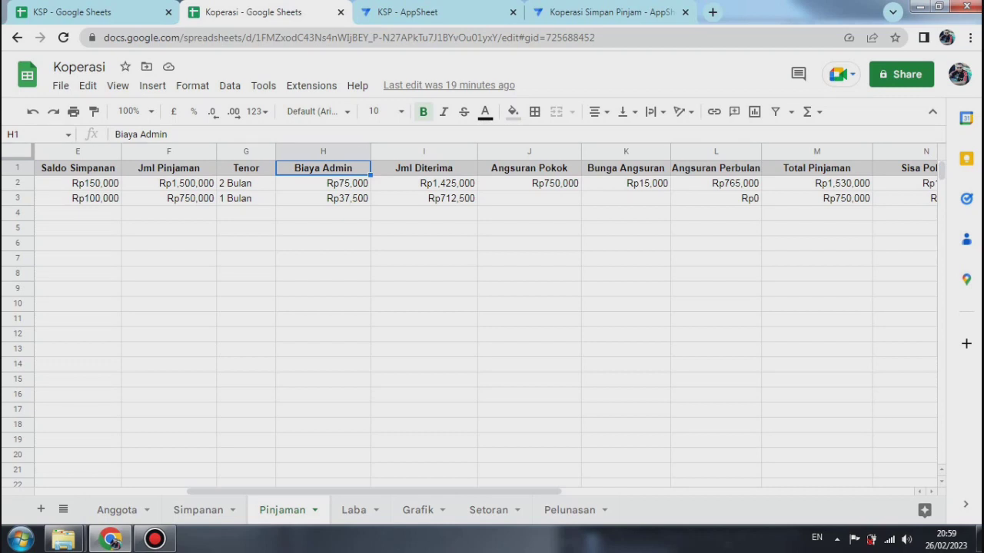
pyautogui.click(323, 183)
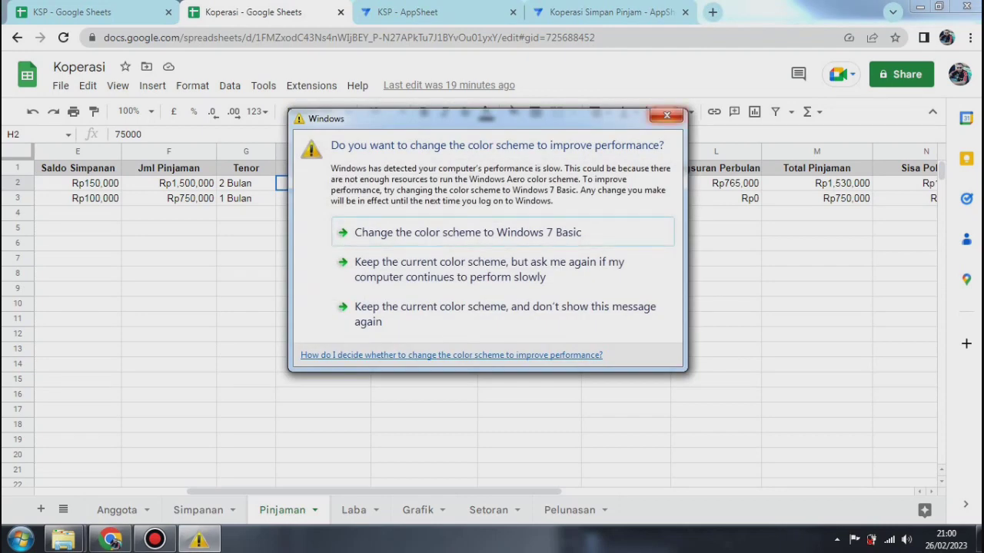
pyautogui.click(667, 115)
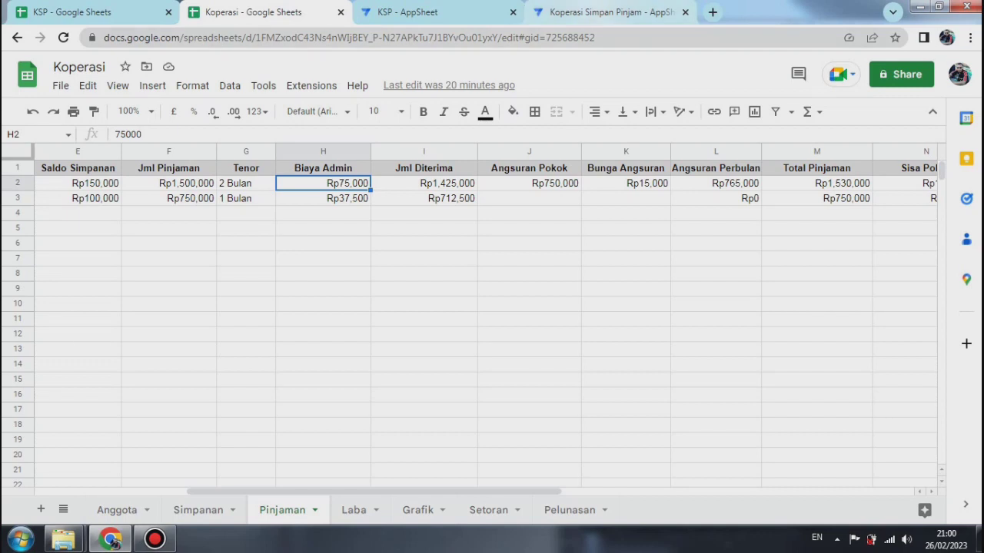
# Step: Return to the Koperasi Simpan Pinjam app in AppSheet and add a new action for the Pinjaman table named Update Pinjaman
pyautogui.click(607, 12)
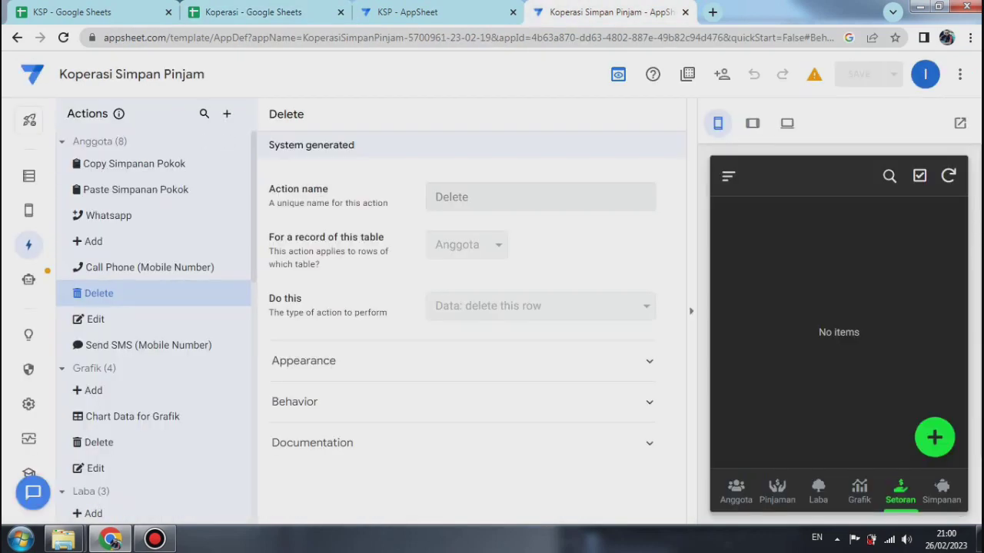
pyautogui.scroll(-5, 154, 328)
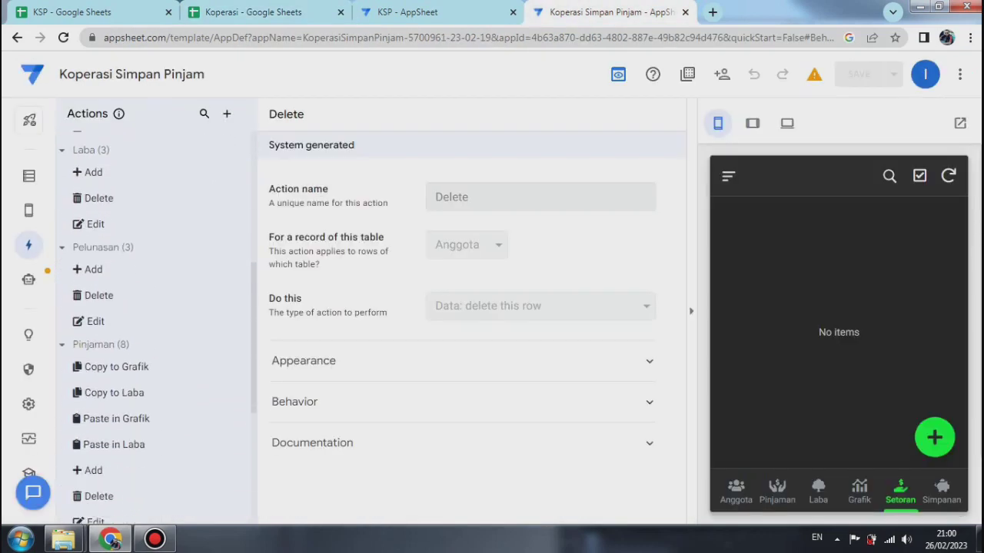
pyautogui.scroll(-1, 164, 332)
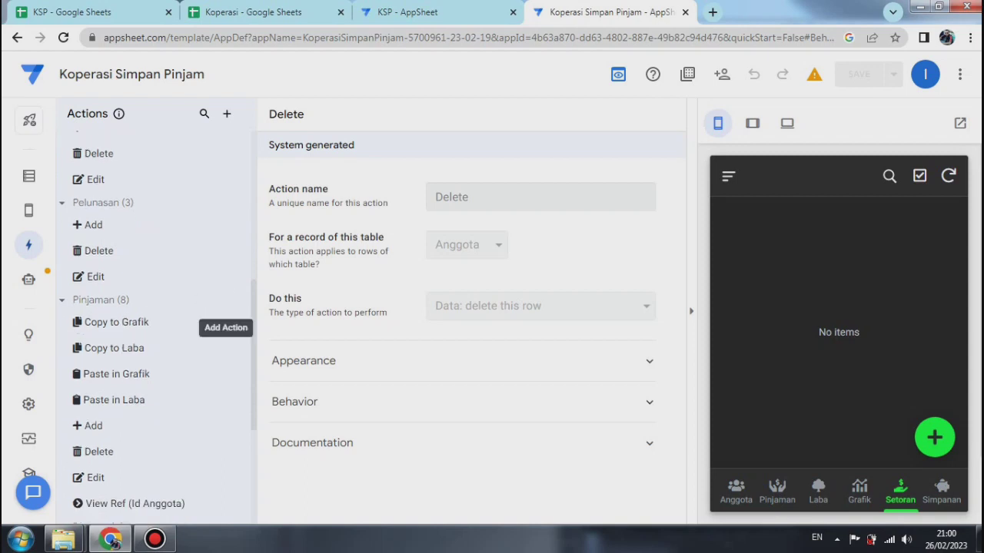
pyautogui.click(235, 300)
pyautogui.click(329, 398)
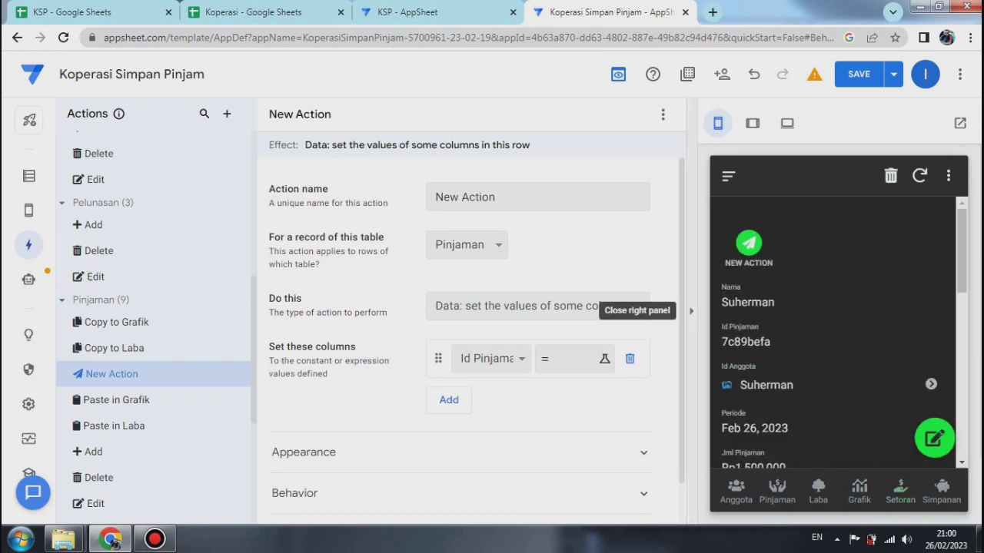
pyautogui.click(691, 310)
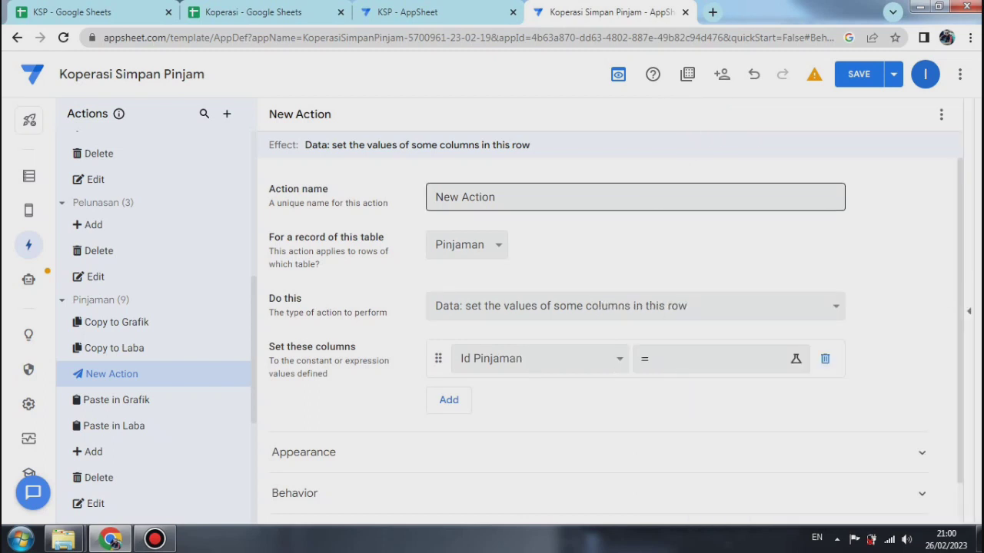
pyautogui.moveTo(497, 197); pyautogui.dragTo(435, 196)
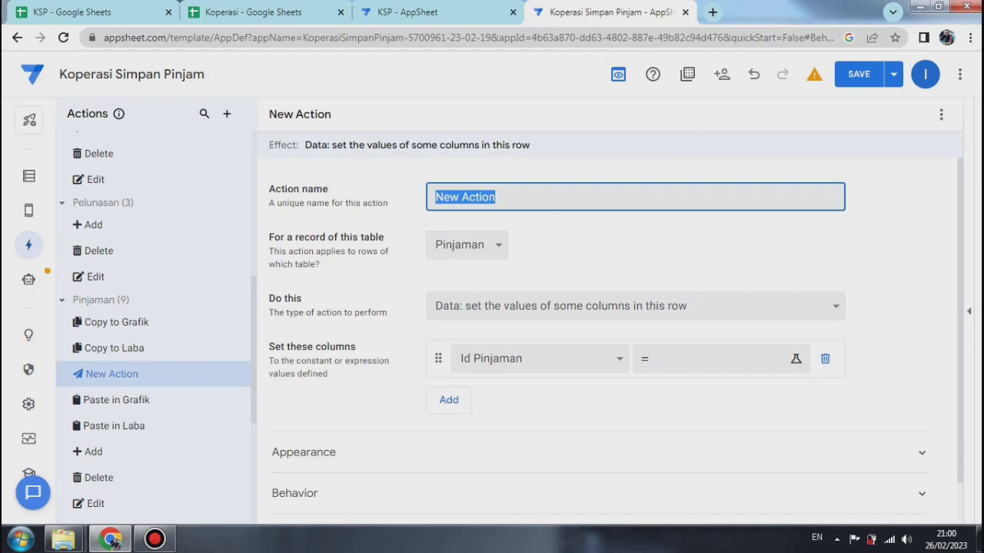
pyautogui.write('Update')
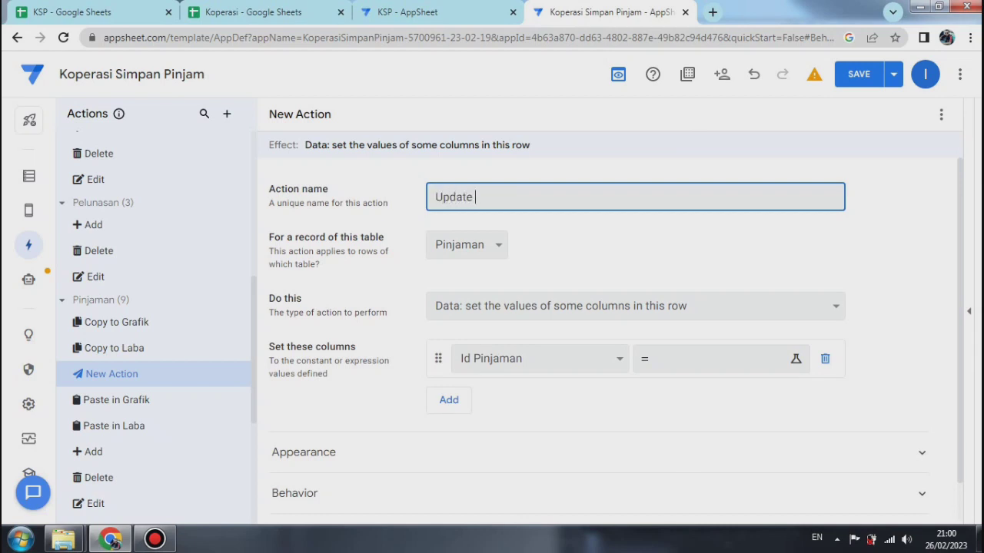
pyautogui.write(' Pinjaman')
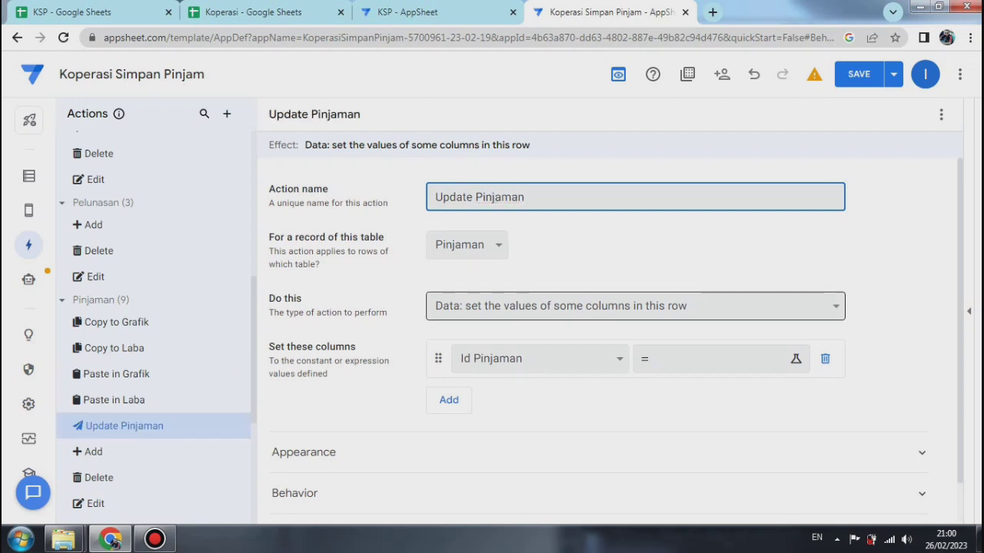
# Step: Keep the action type as "Data: set the values of some columns in this row" and choose Total Pinjaman as the first column
pyautogui.click(635, 306)
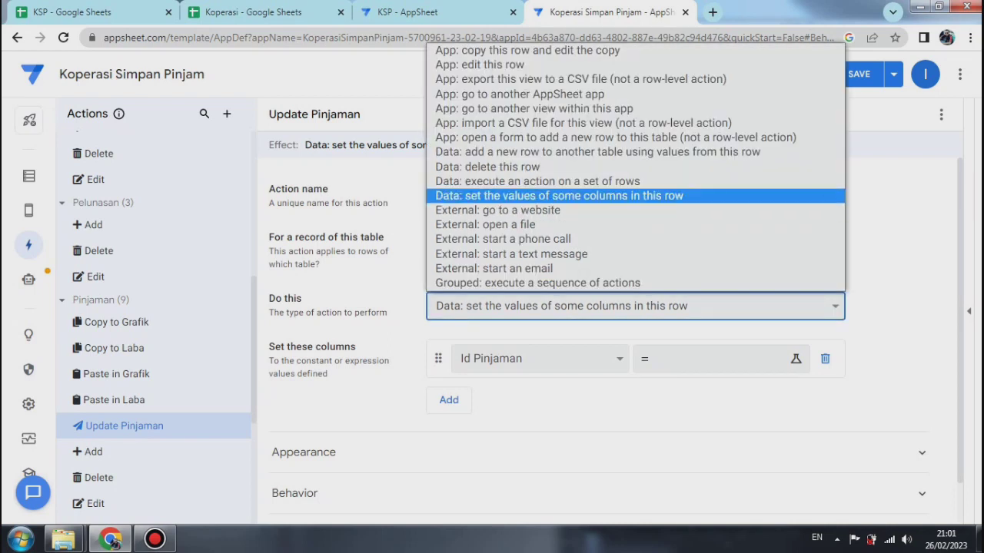
pyautogui.press('Return')
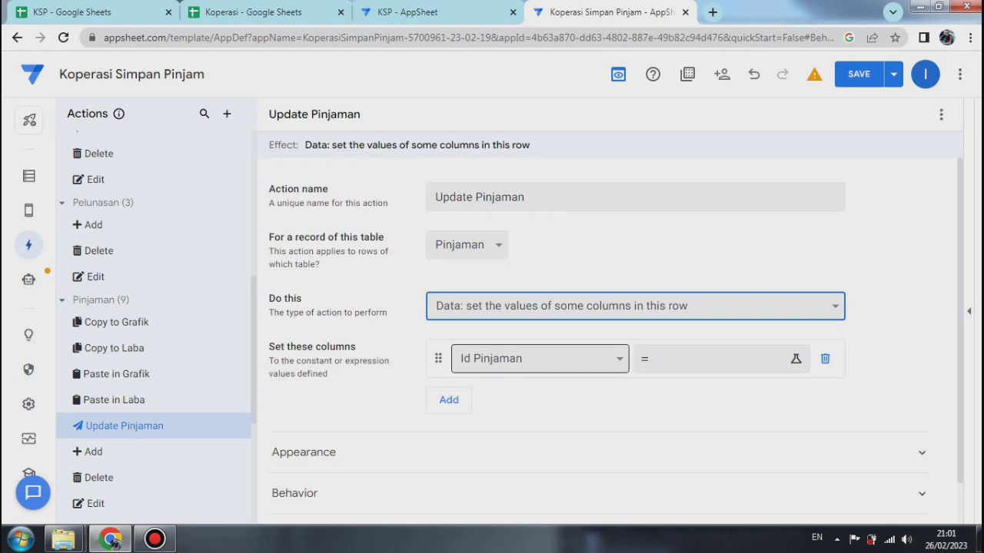
pyautogui.click(538, 358)
pyautogui.press('Down')
pyautogui.press('Down')
pyautogui.press('Down')
pyautogui.press('Down')
pyautogui.press('Down')
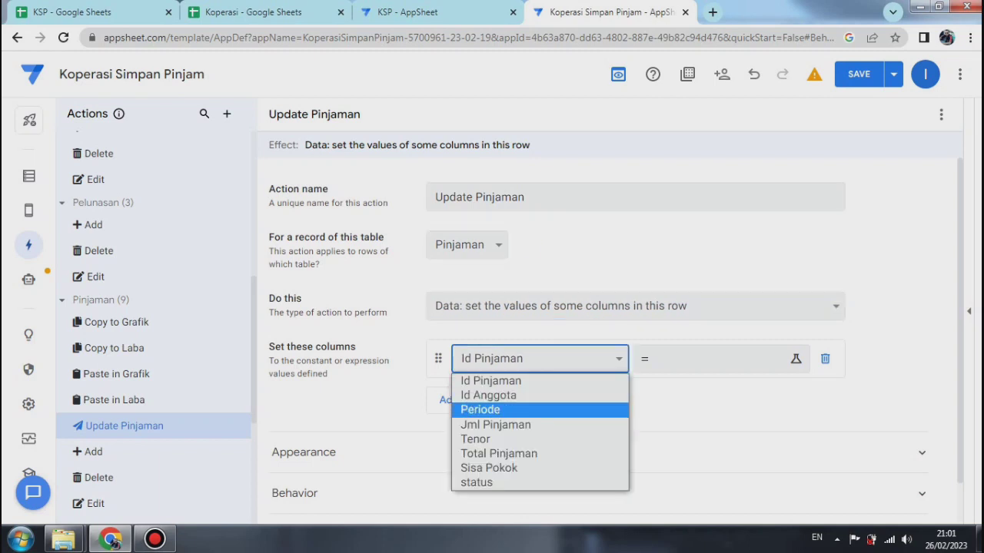
pyautogui.press('Return')
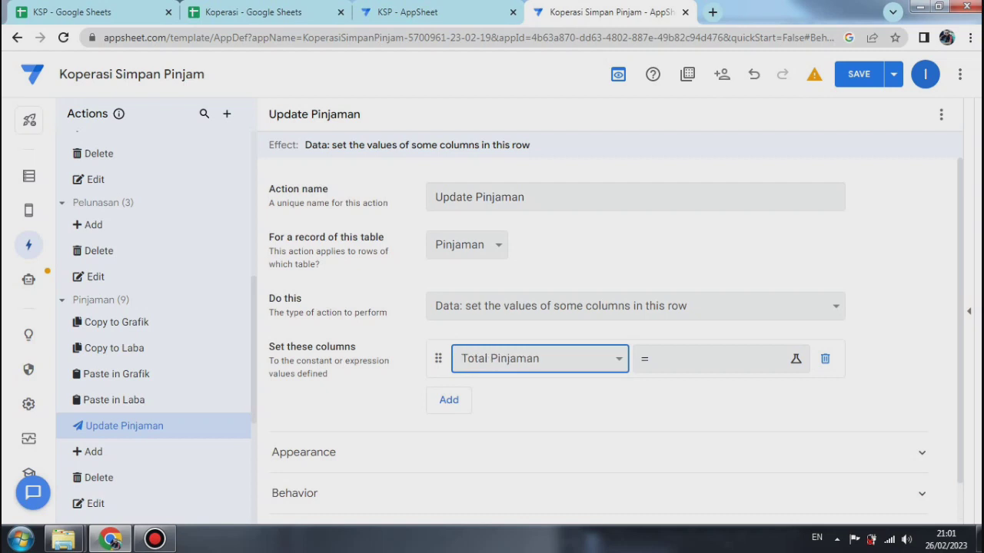
# Step: Add Sisa Pokok as the second column the Update Pinjaman action sets, and add a third column entry
pyautogui.click(457, 400)
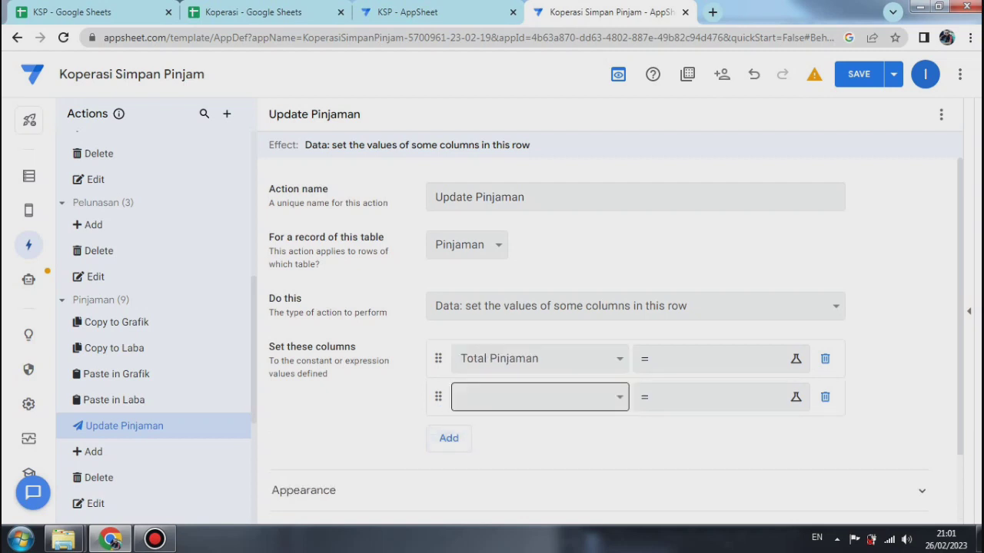
pyautogui.press('space')
pyautogui.press('End')
pyautogui.press('Up')
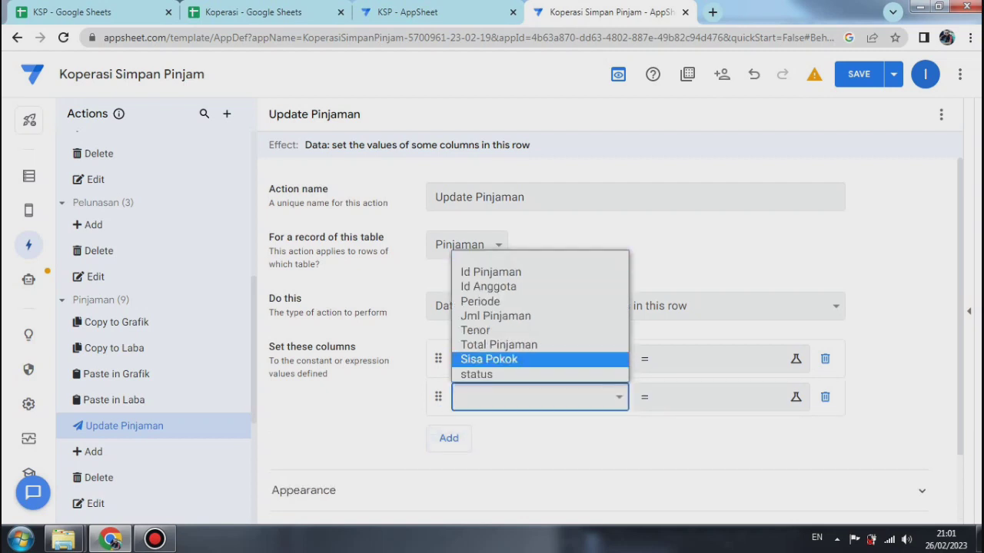
pyautogui.press('Return')
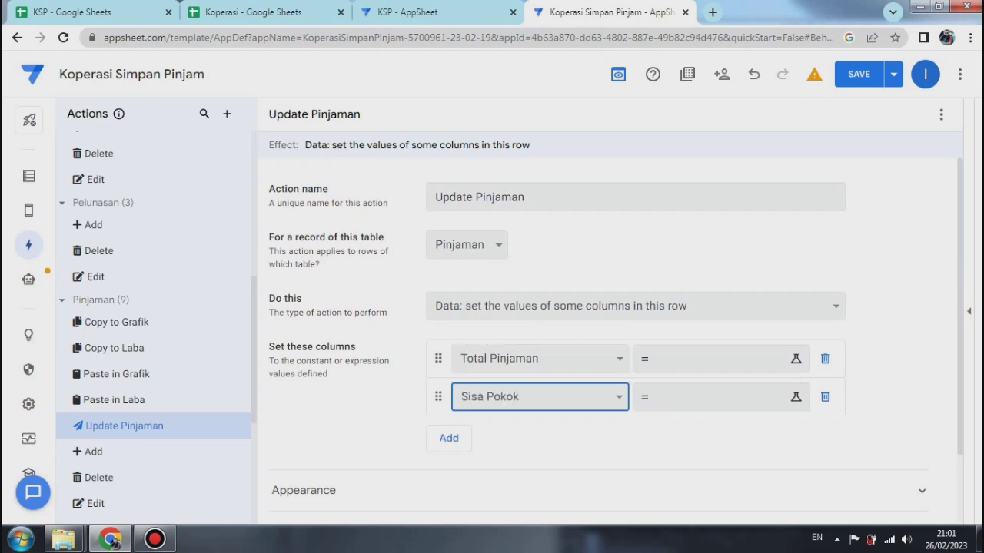
pyautogui.click(449, 438)
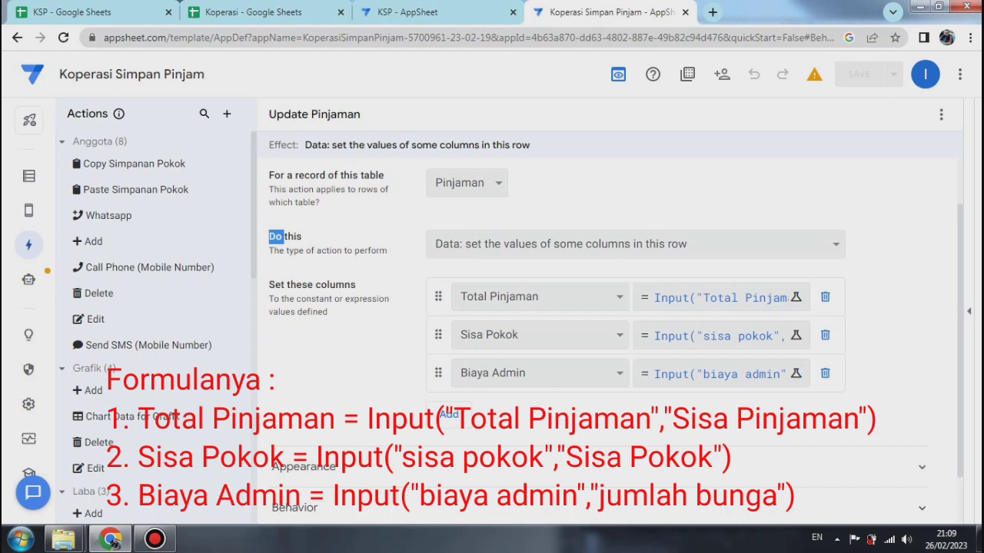
# Step: Give the Update Pinjaman action the solid marker icon found with the search "edit" and set its prominence to Do not display
pyautogui.scroll(-1, 615, 335)
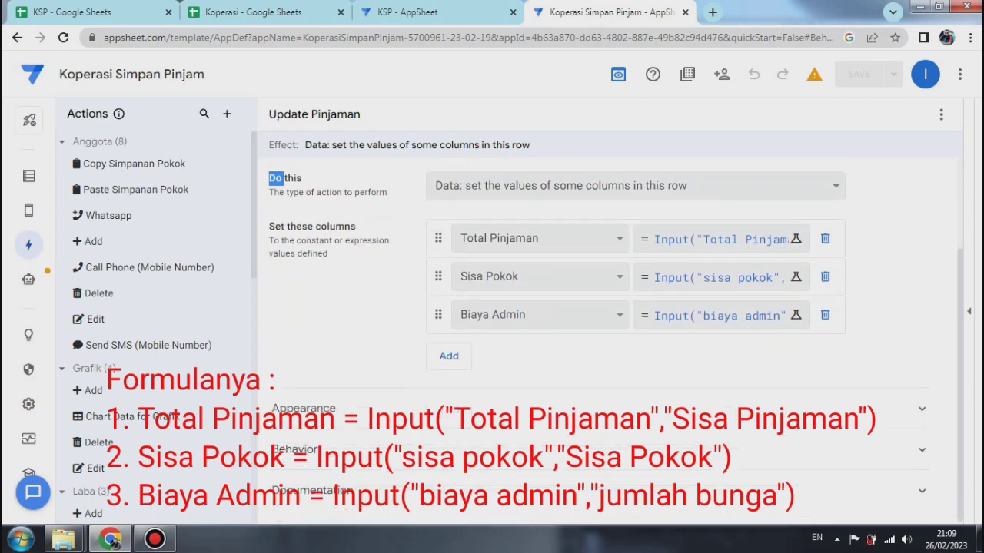
pyautogui.click(304, 409)
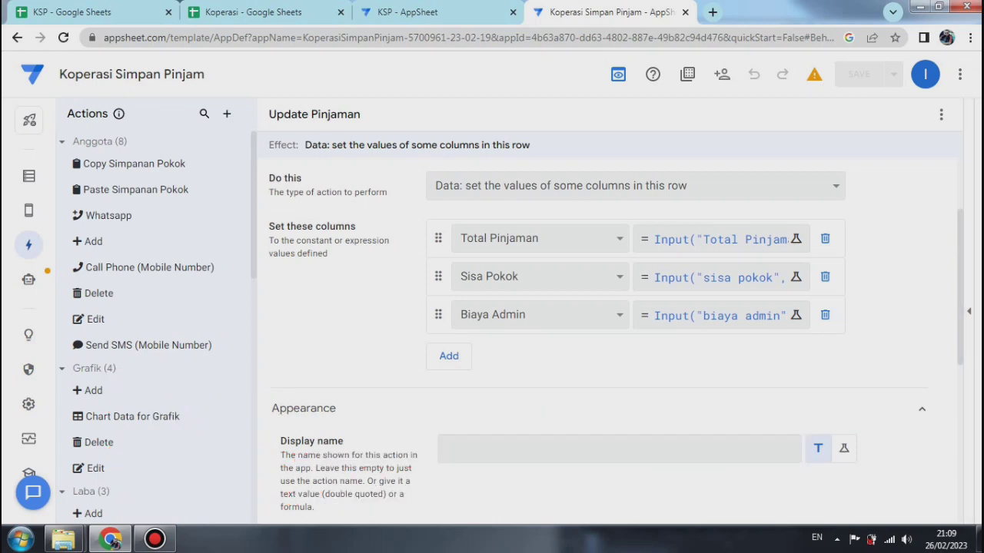
pyautogui.scroll(-4, 615, 336)
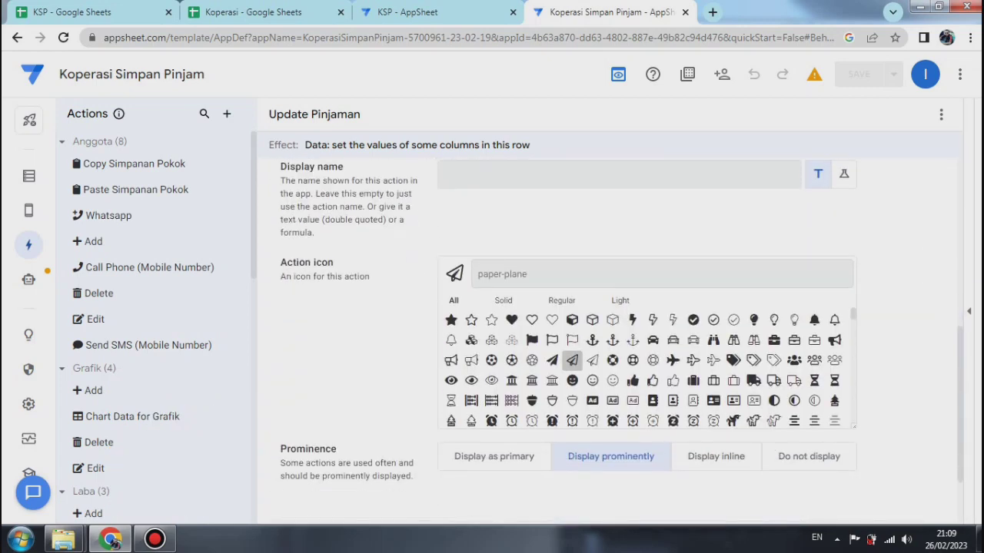
pyautogui.write('edit')
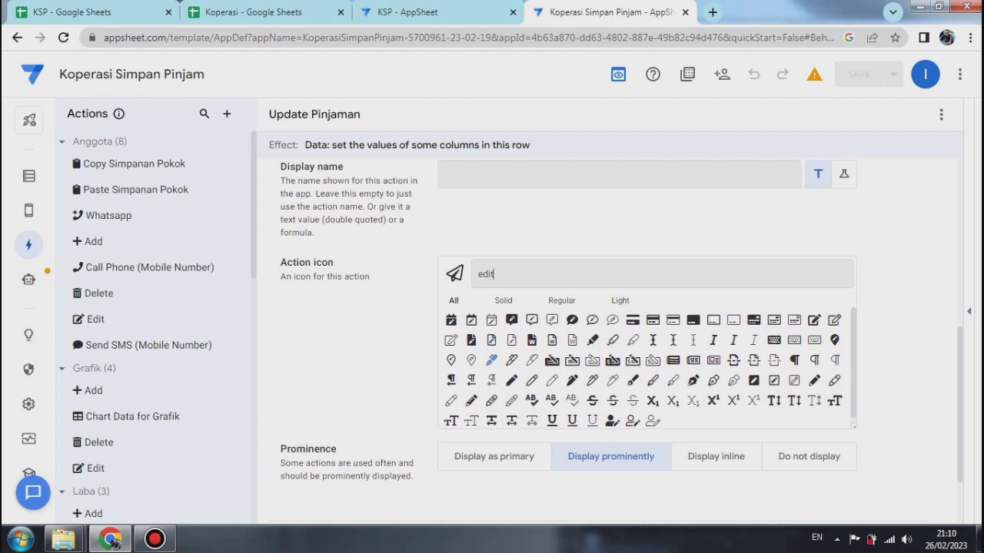
pyautogui.click(491, 359)
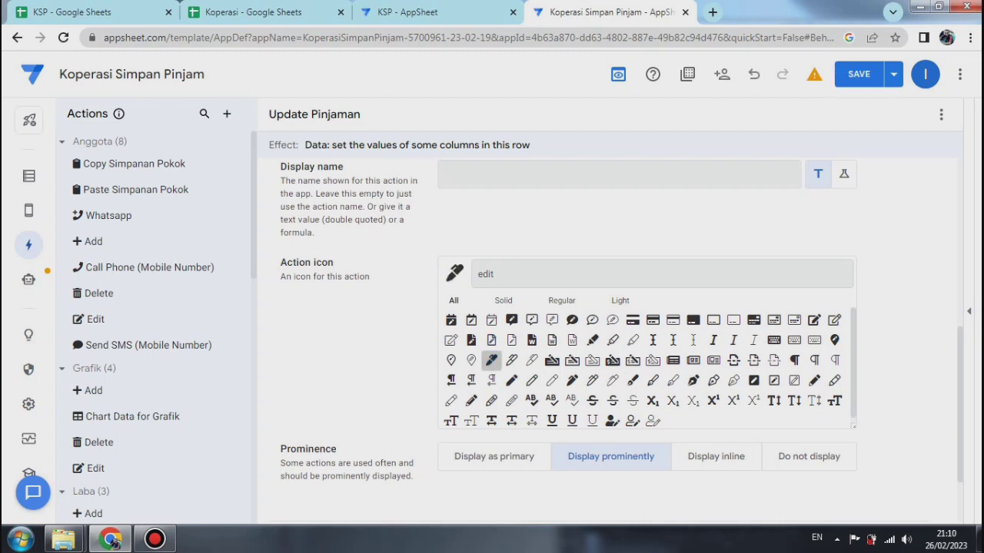
pyautogui.click(808, 456)
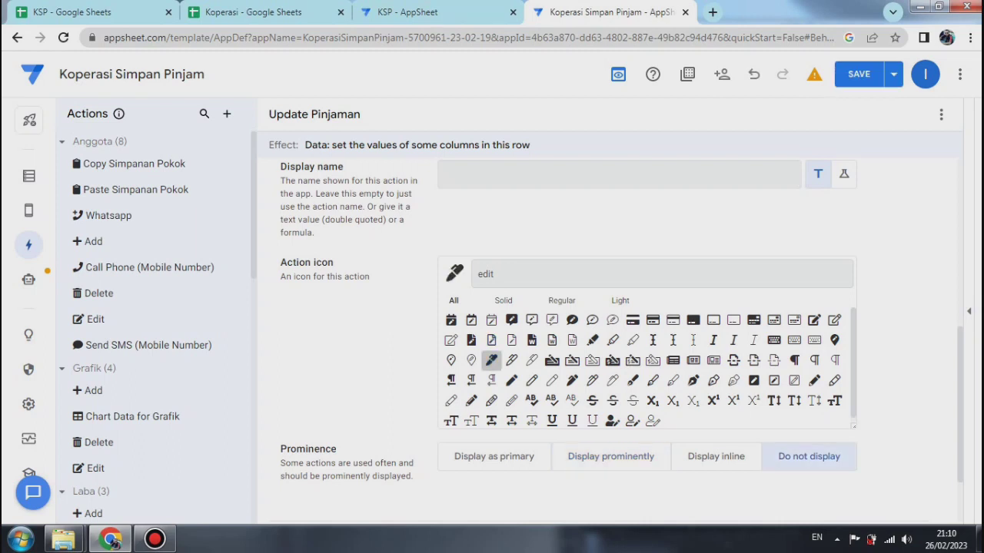
# Step: Save the app with data verification
pyautogui.click(893, 74)
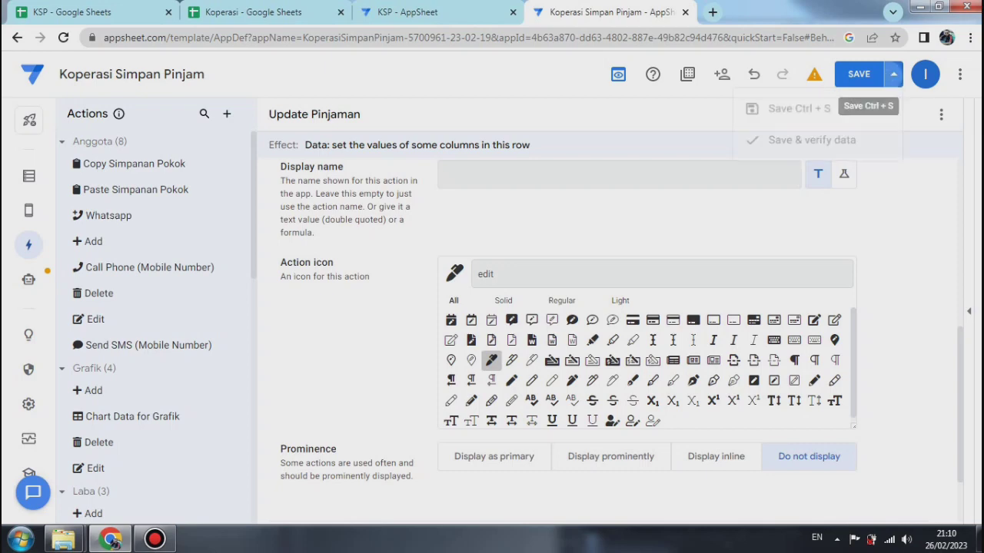
pyautogui.click(807, 146)
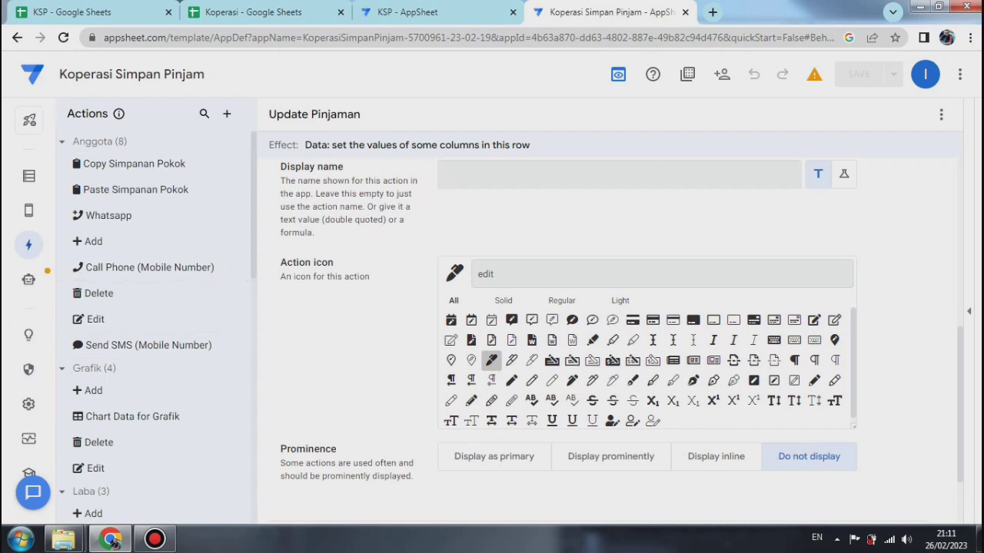
# Step: Add a new action for the Setoran table and name it Edit Pinjaman
pyautogui.scroll(-5, 154, 327)
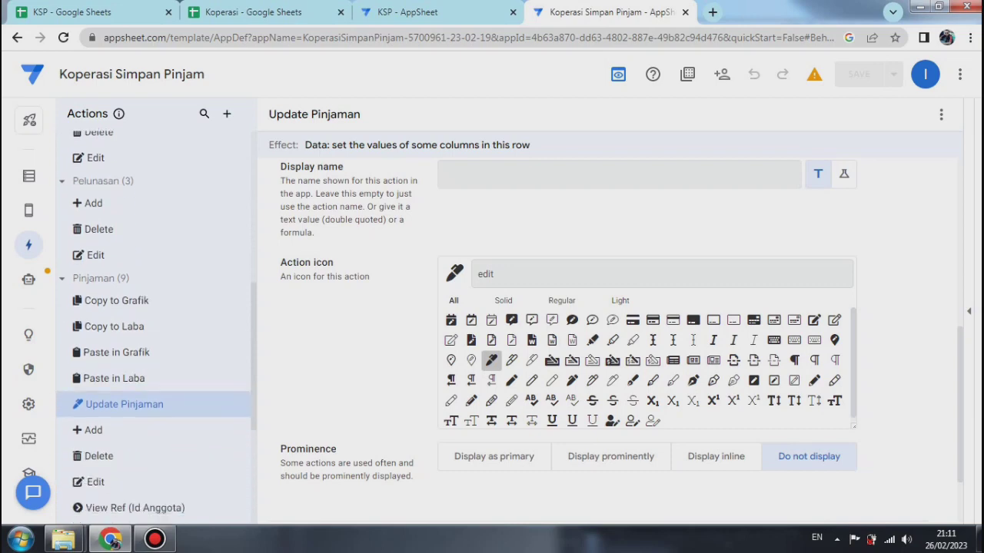
pyautogui.scroll(-3, 154, 384)
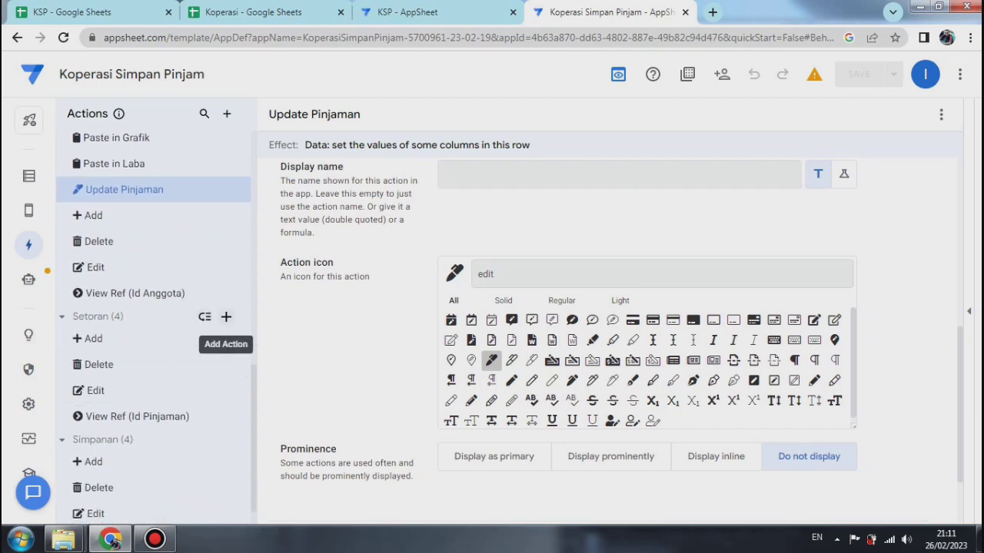
pyautogui.click(226, 316)
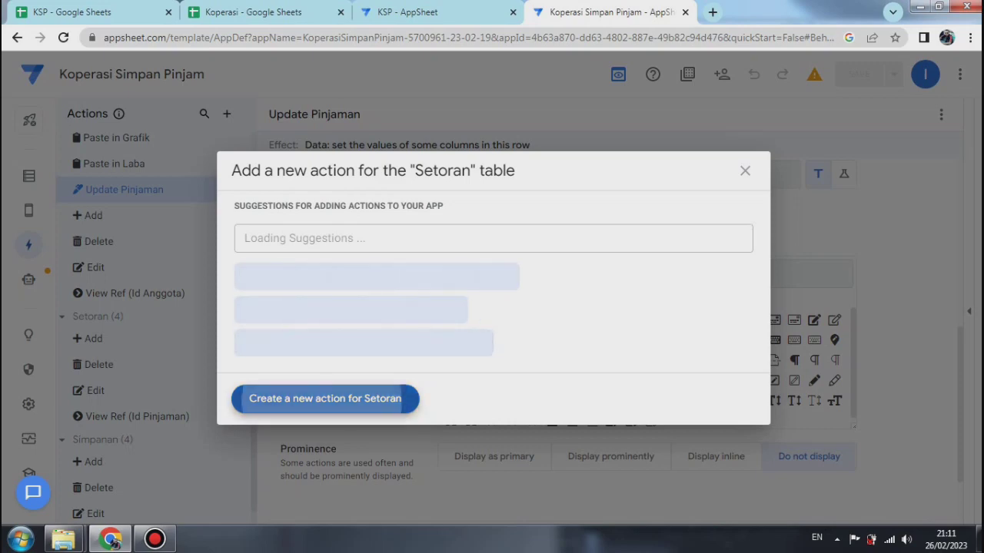
pyautogui.click(325, 399)
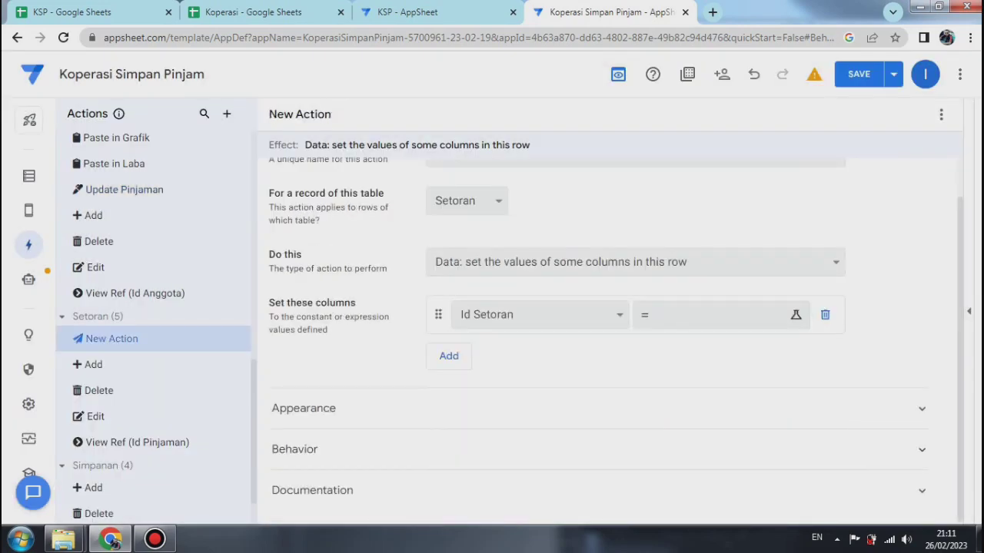
pyautogui.scroll(1, 607, 338)
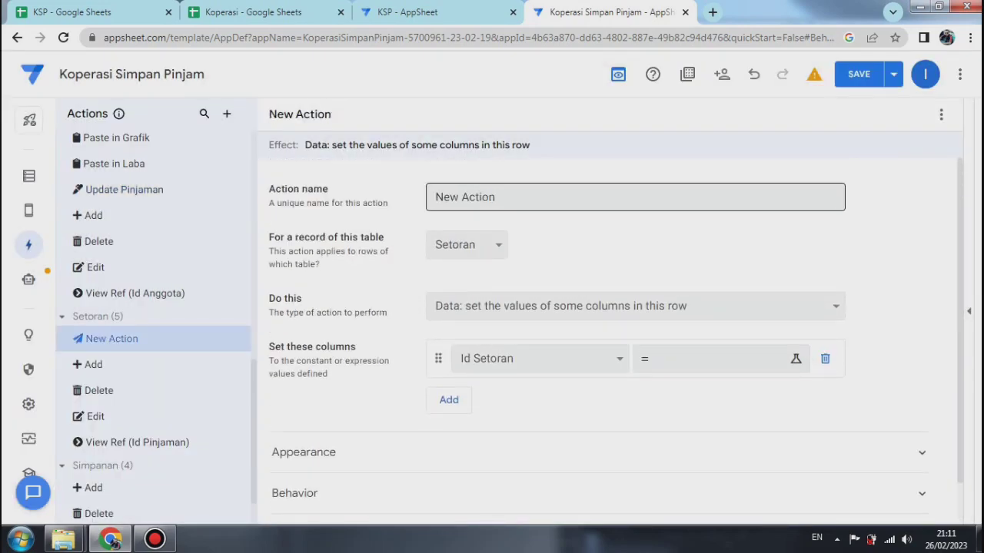
pyautogui.tripleClick(530, 198)
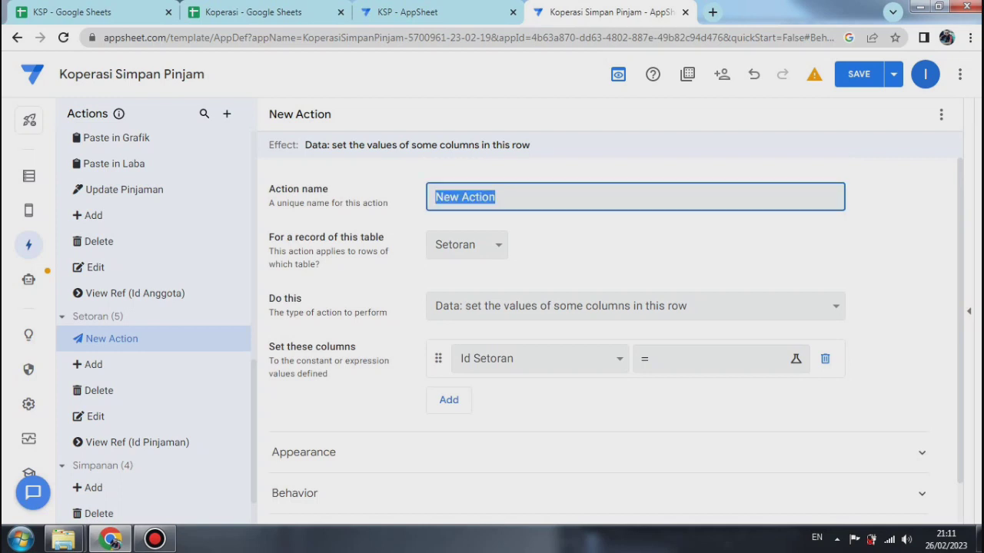
pyautogui.write('Ed')
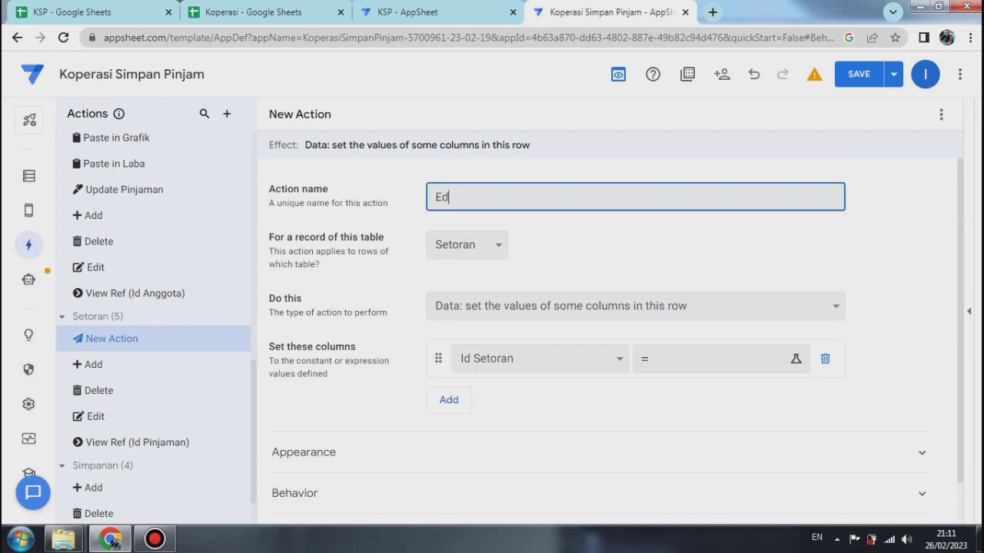
pyautogui.write('it Pinjaman')
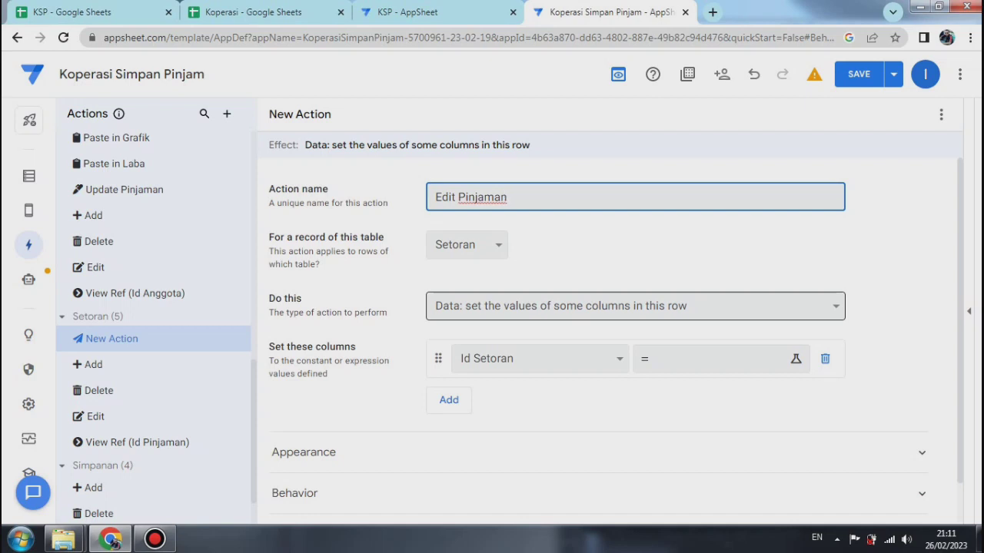
# Step: Set the Edit Pinjaman action type to "Data: execute an action on a set of rows" and choose Pinjaman as its referenced table
pyautogui.click(635, 306)
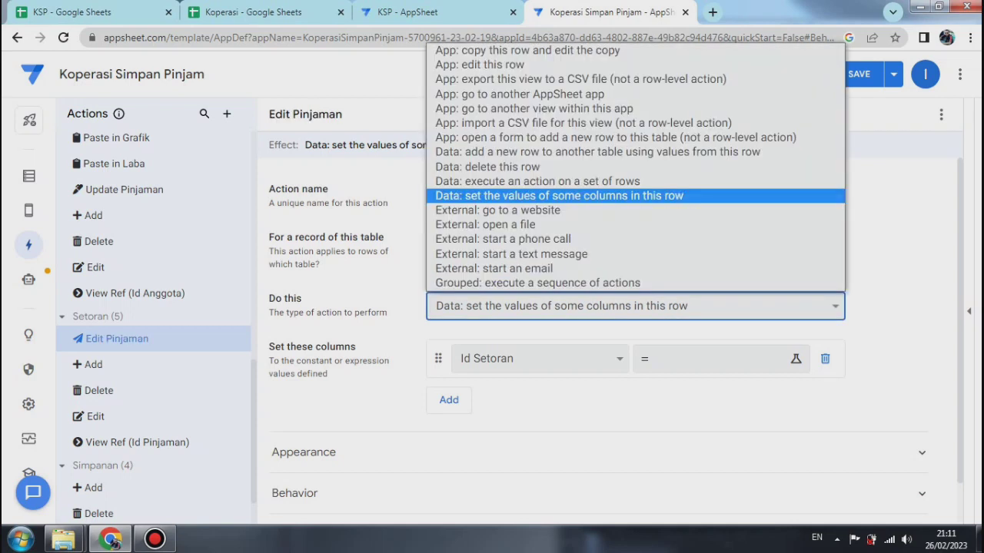
pyautogui.press('Up')
pyautogui.press('Return')
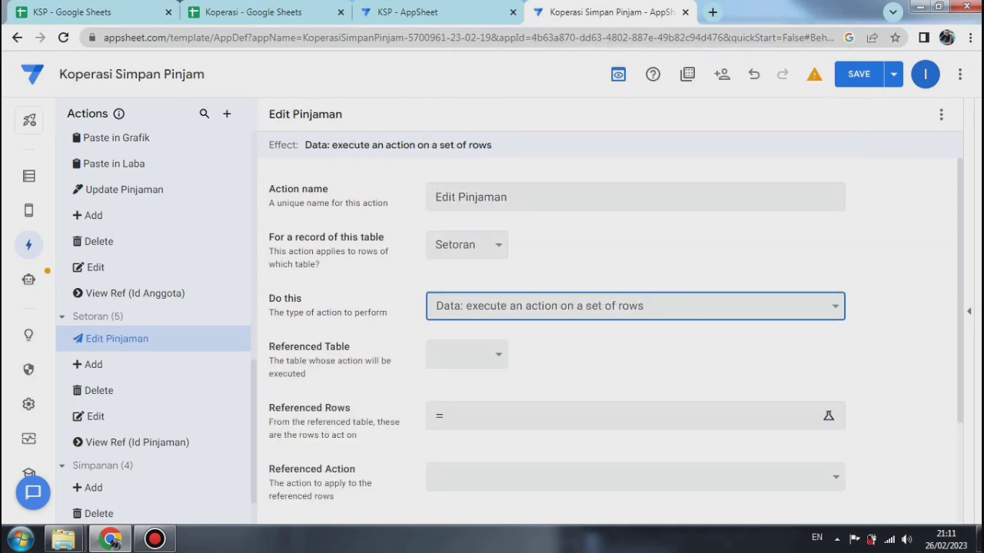
pyautogui.click(467, 354)
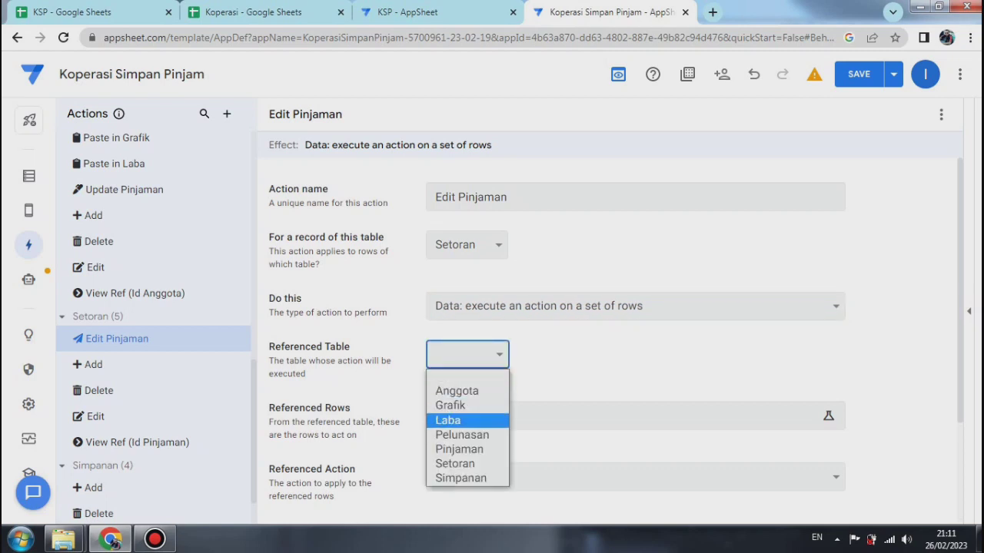
pyautogui.press('Return')
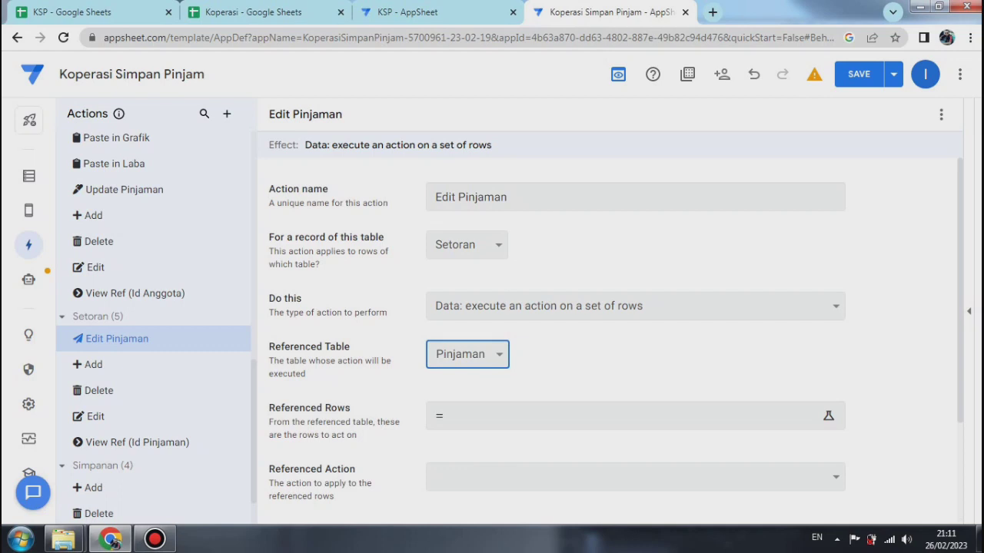
# Step: Choose Update Pinjaman as the referenced action of Edit Pinjaman
pyautogui.scroll(-2, 615, 339)
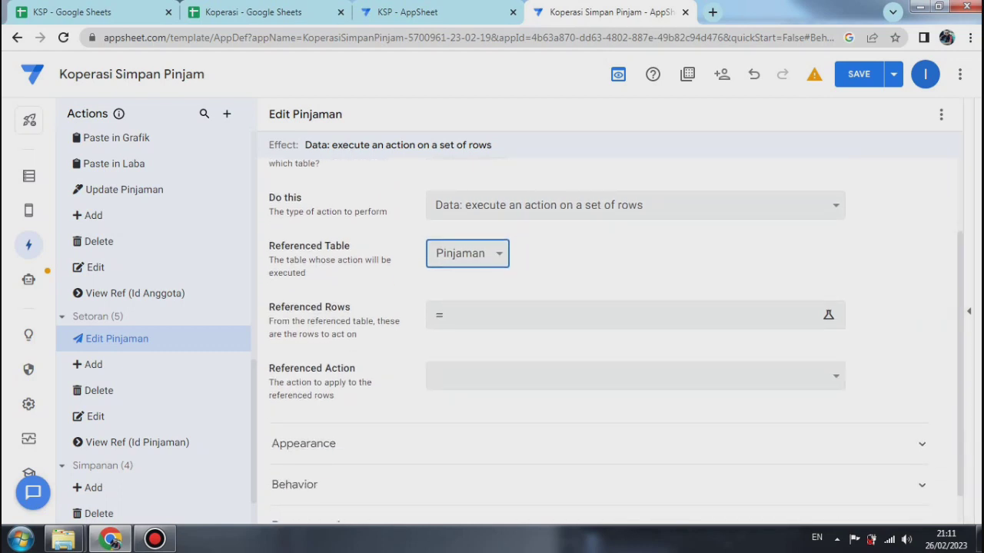
pyautogui.click(635, 377)
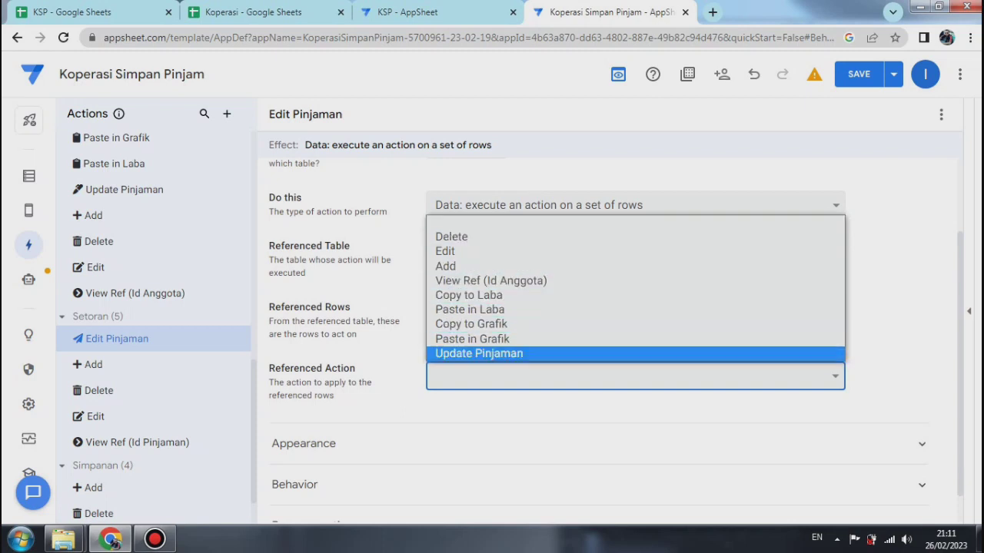
pyautogui.press('Return')
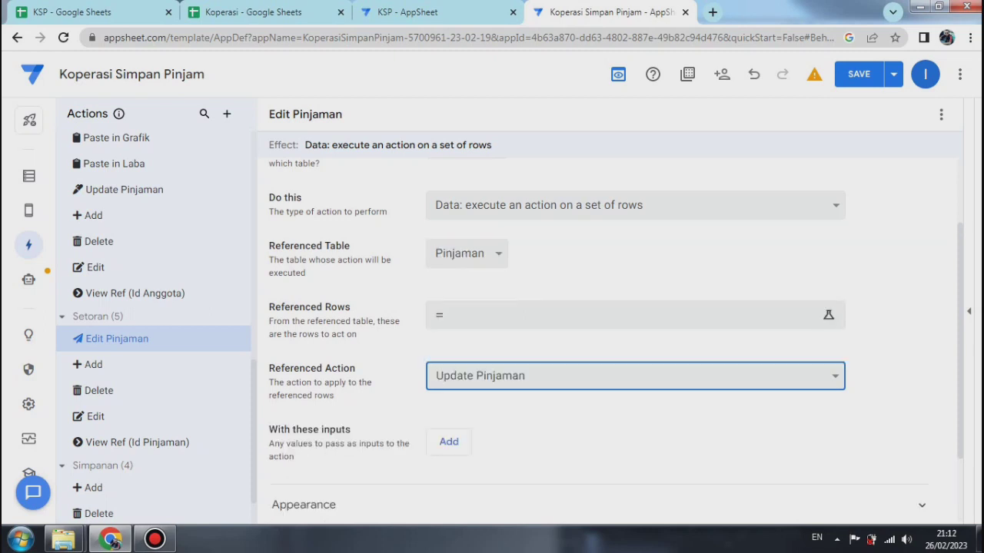
# Step: Add three inputs to pass to the referenced action: total pinjaman, sisa pokok and biaya admin
pyautogui.scroll(-1, 615, 334)
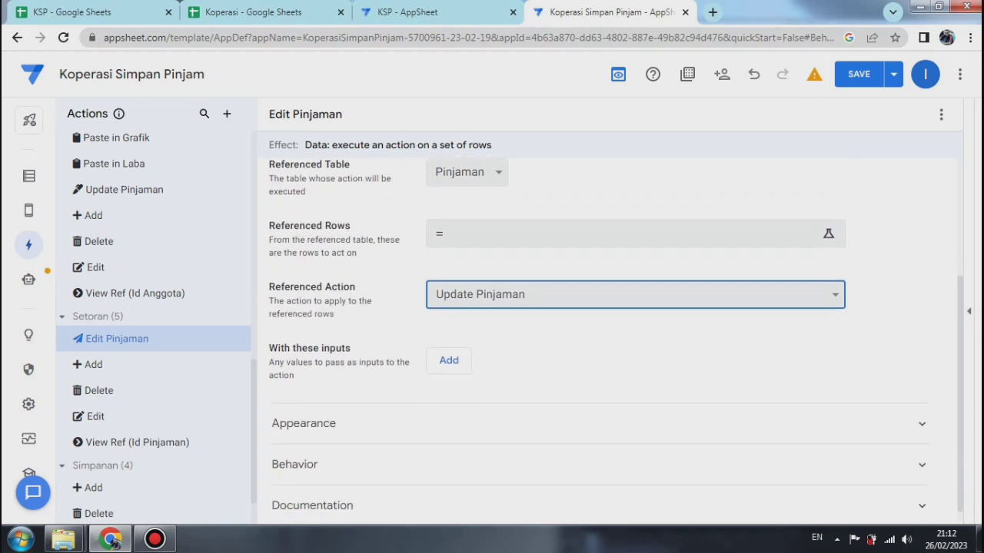
pyautogui.click(449, 360)
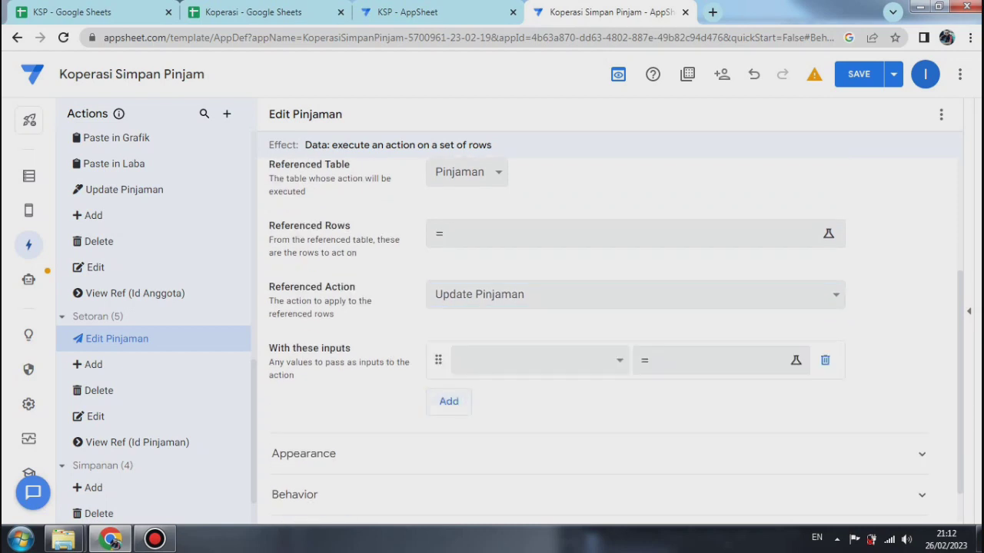
pyautogui.click(540, 360)
pyautogui.press('Down')
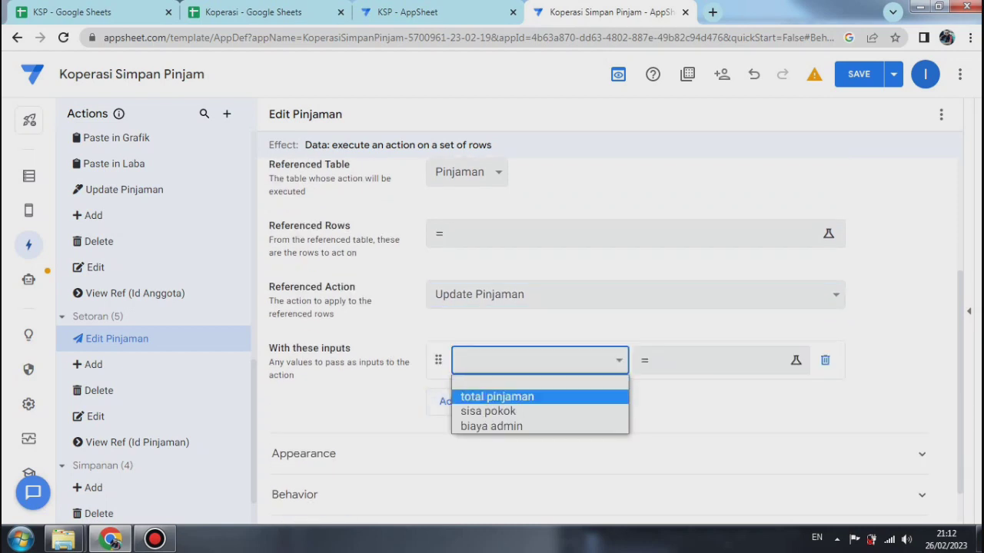
pyautogui.press('Return')
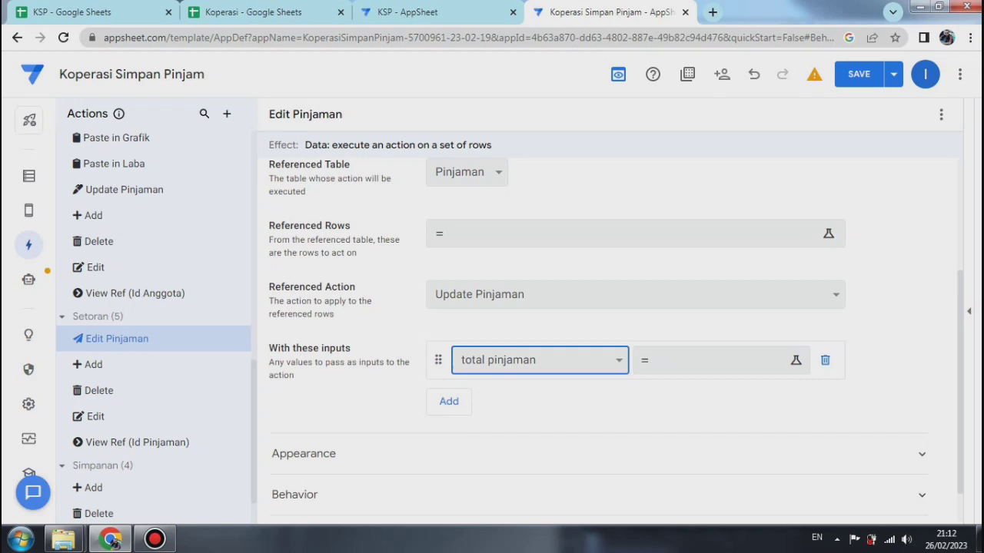
pyautogui.click(455, 402)
pyautogui.click(539, 398)
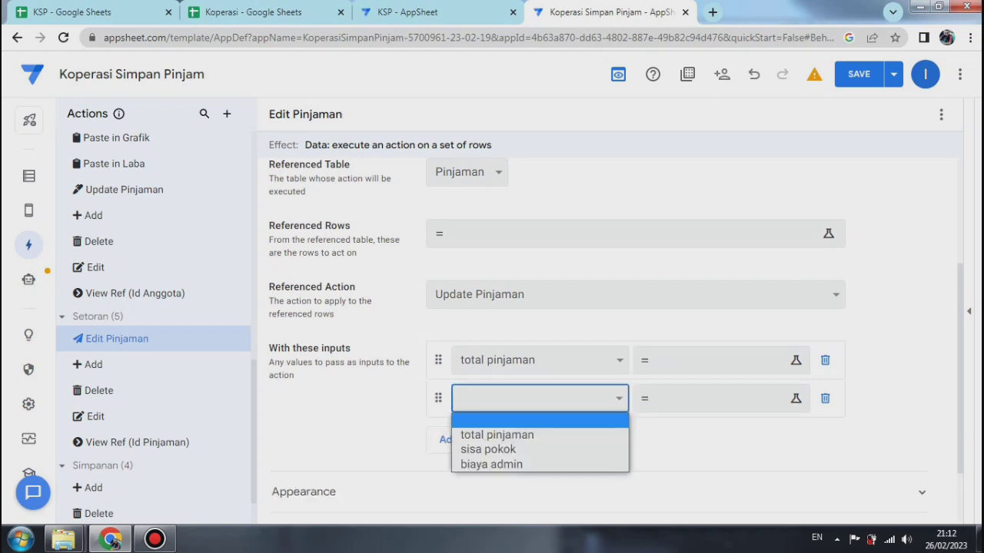
pyautogui.click(489, 450)
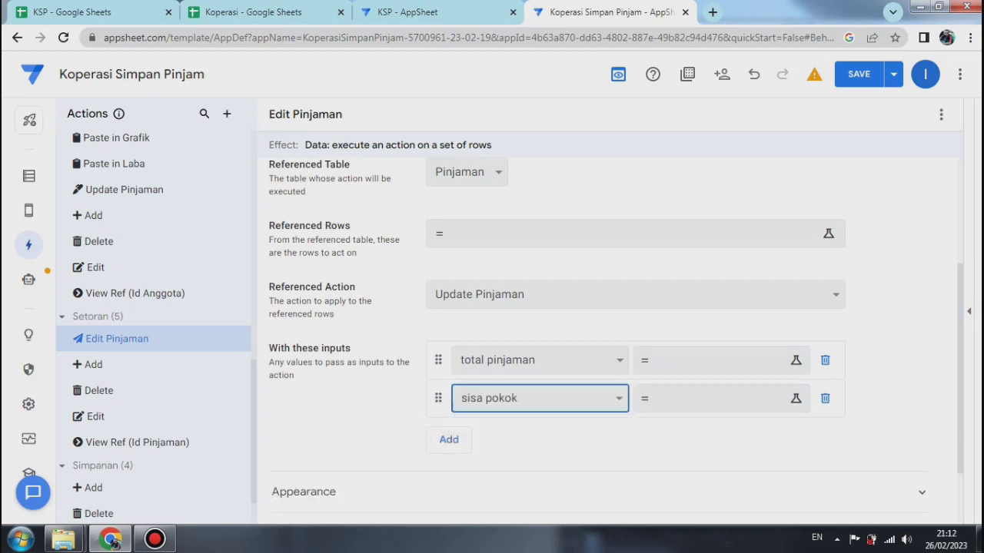
pyautogui.click(449, 440)
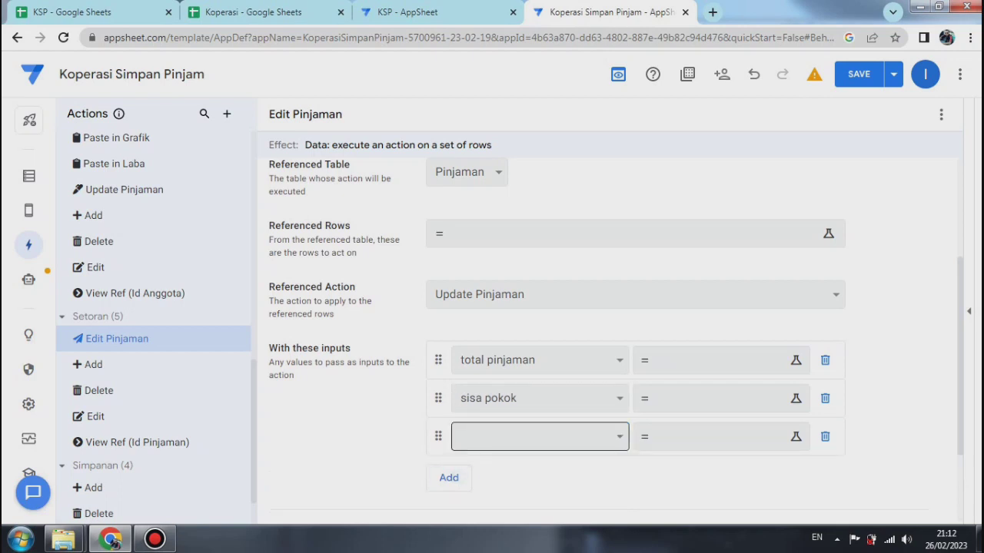
pyautogui.click(540, 437)
pyautogui.click(492, 503)
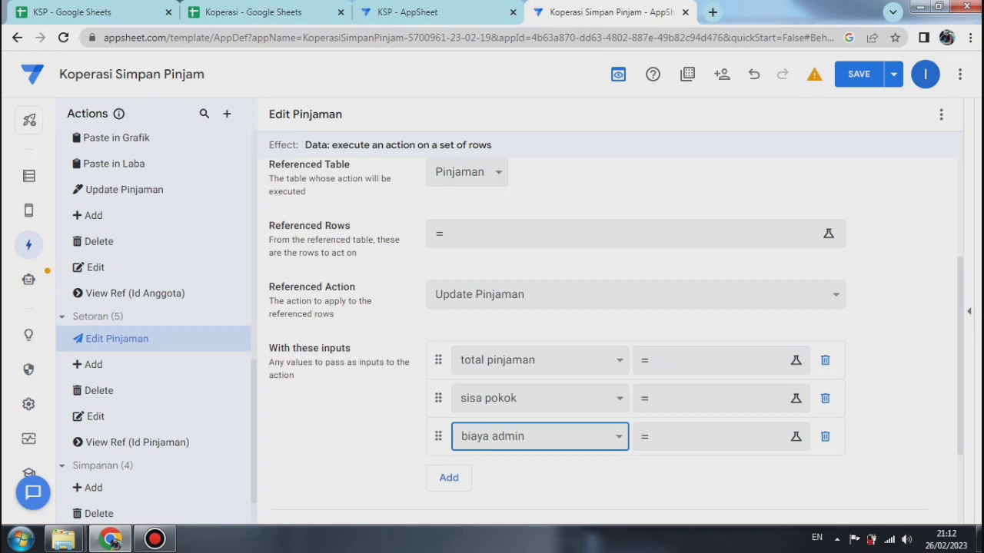
# Step: Set the referenced rows expression to Filter("Pinjaman",And([id pinjaman]=[_thisrow].[id pinjaman],[Id pinjaman]=[id pinjaman])) and save it
pyautogui.click(628, 233)
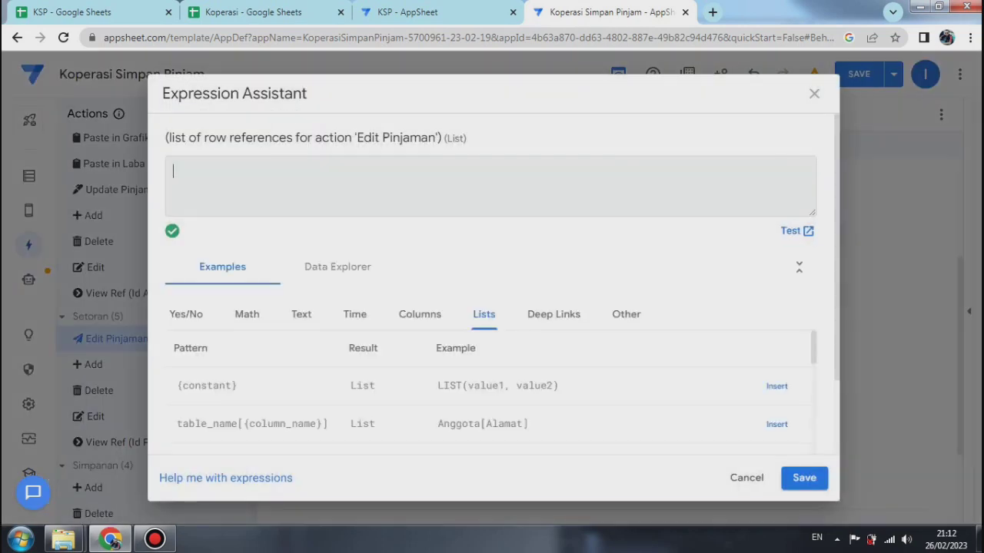
pyautogui.rightClick(176, 170)
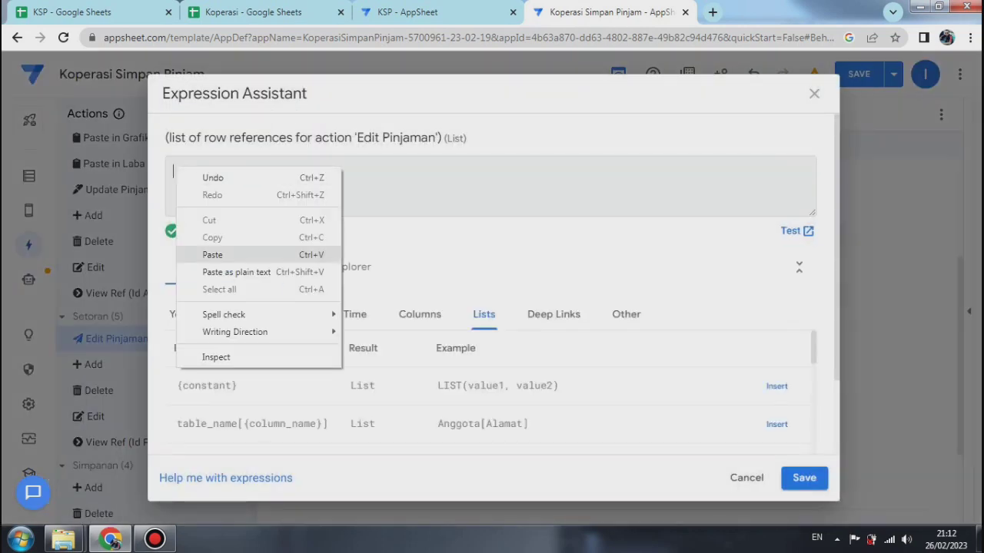
pyautogui.click(212, 254)
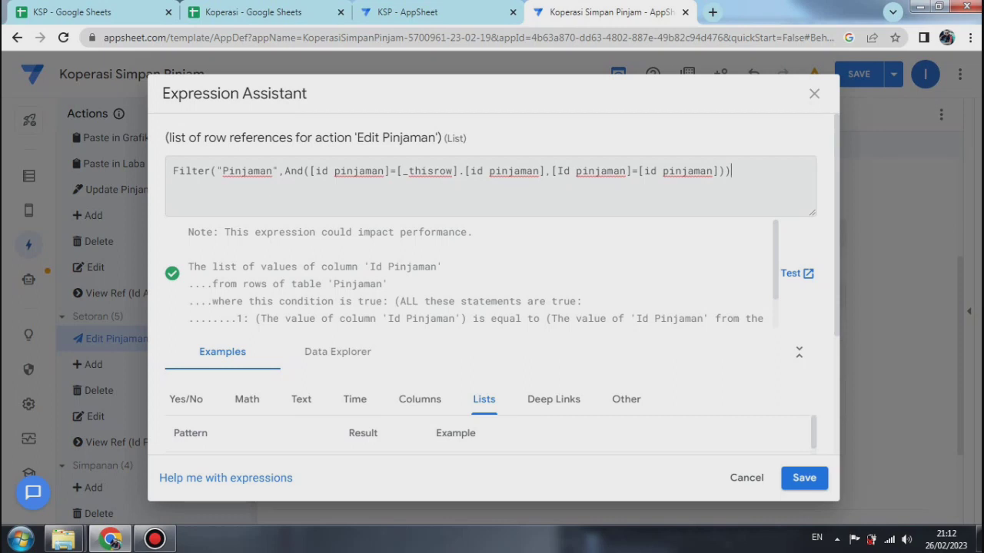
pyautogui.click(804, 478)
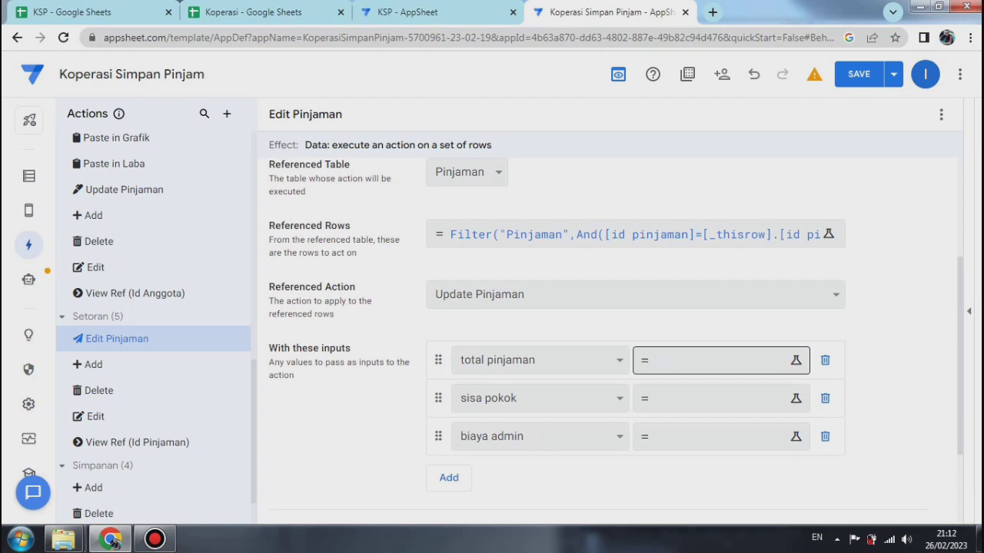
pyautogui.click(635, 234)
# Step: Assign the expression [sisa pinjaman] to the total pinjaman input
pyautogui.click(715, 360)
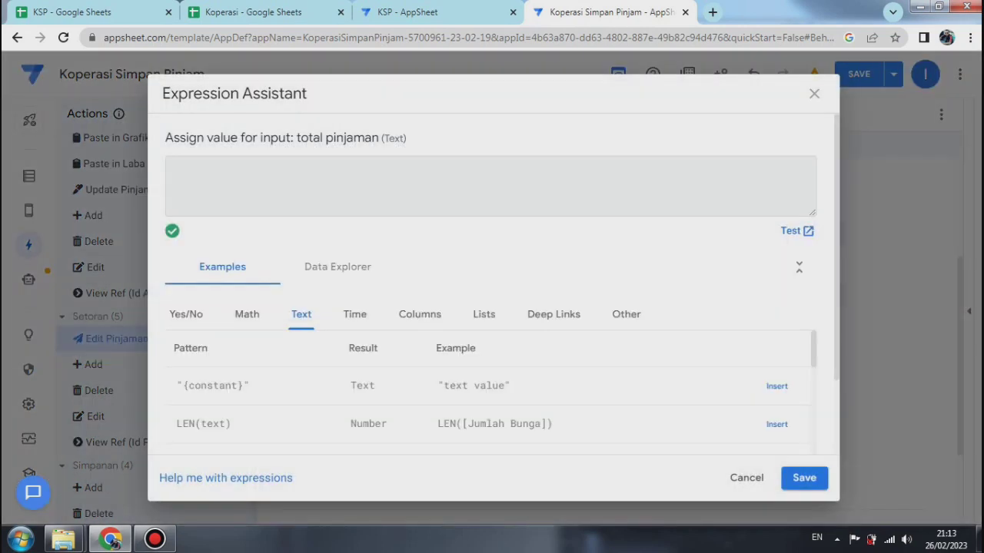
pyautogui.write('[sisa pinjaman')
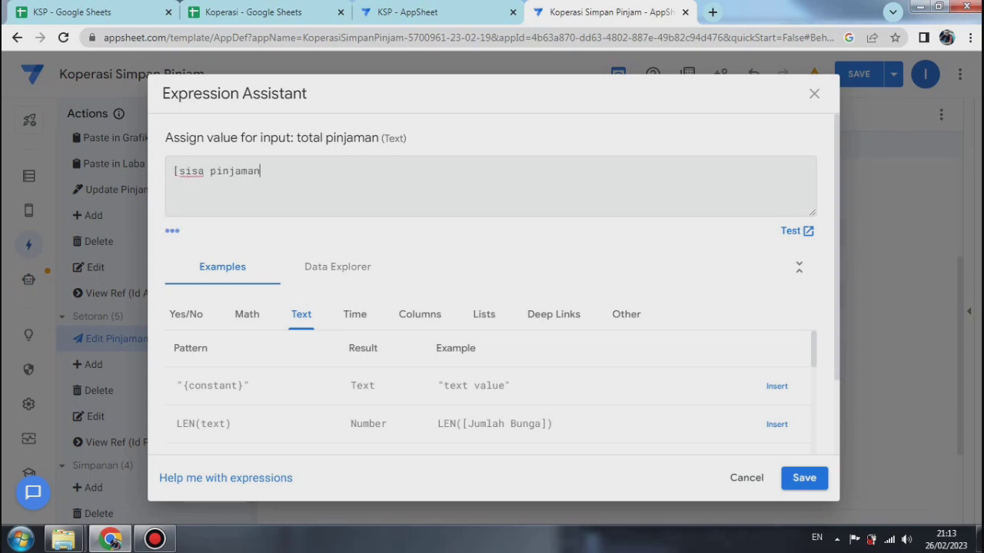
pyautogui.write(']')
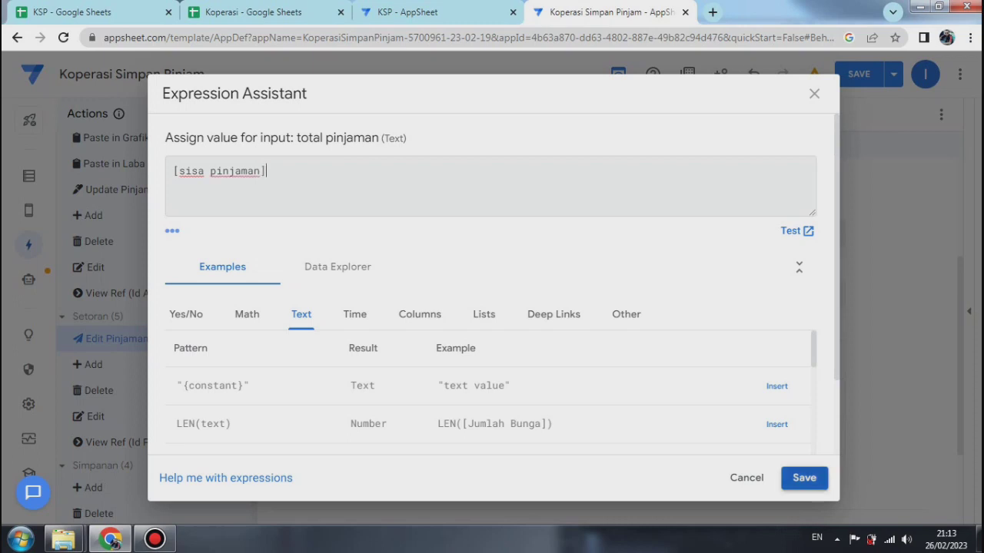
pyautogui.click(804, 478)
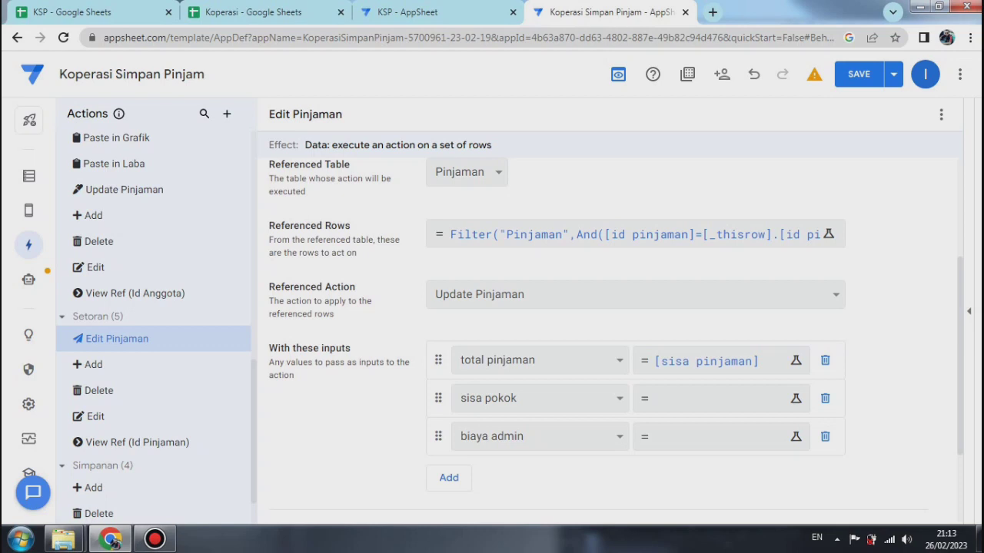
# Step: Assign the expression [sisa pokok] to the sisa pokok input of Edit Pinjaman and save it
pyautogui.click(715, 398)
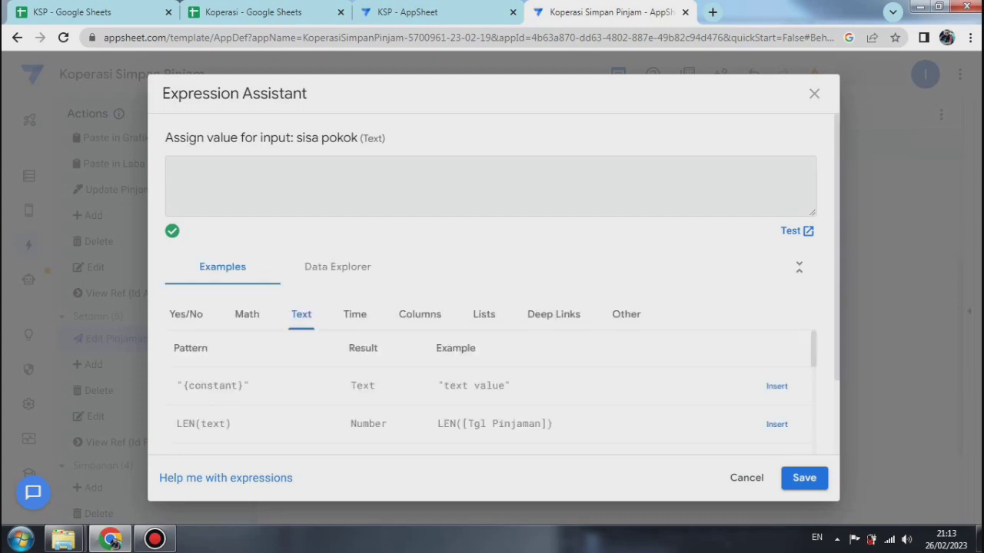
pyautogui.write('[s')
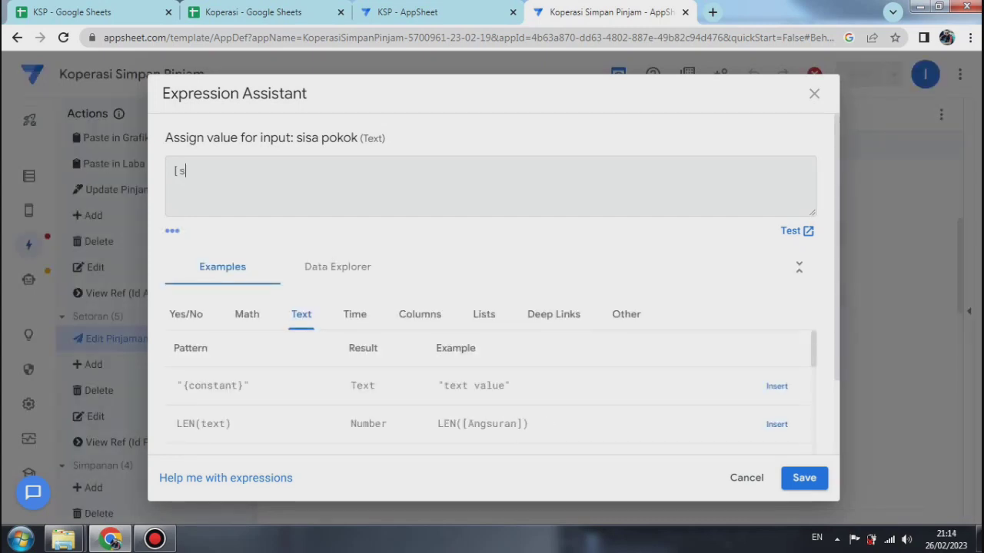
pyautogui.write('isa pokok]')
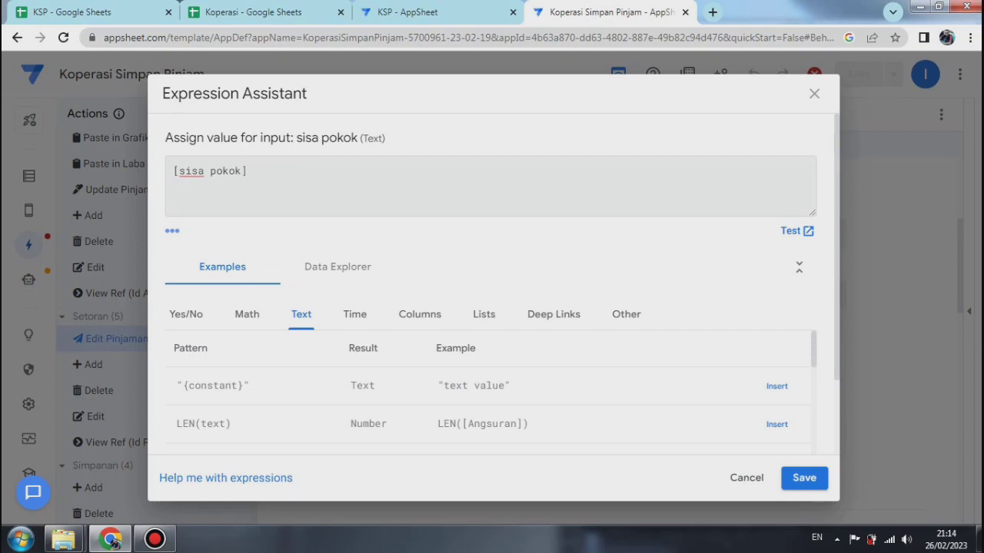
pyautogui.click(804, 478)
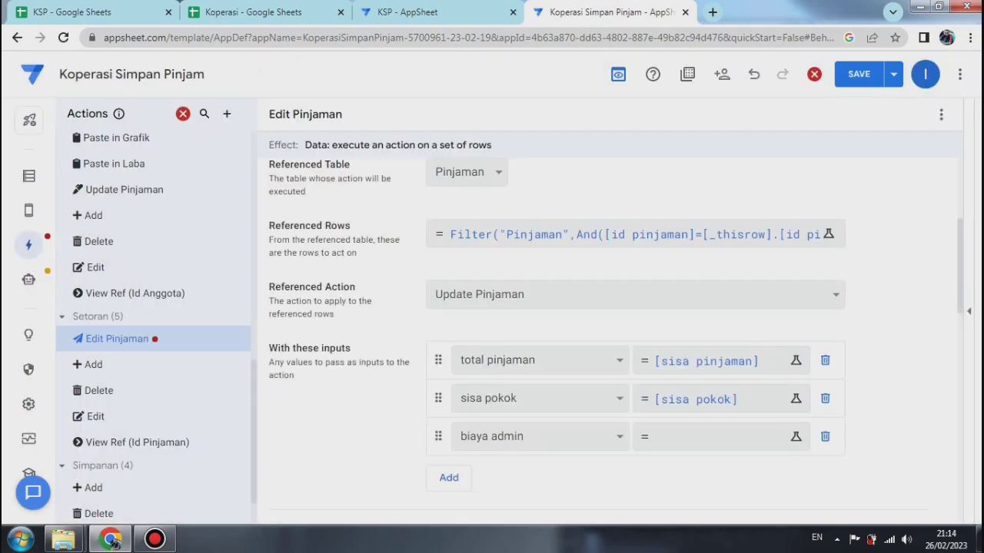
# Step: Assign the expression [jumlah bunga] to the biaya admin input of Edit Pinjaman and save it
pyautogui.click(722, 437)
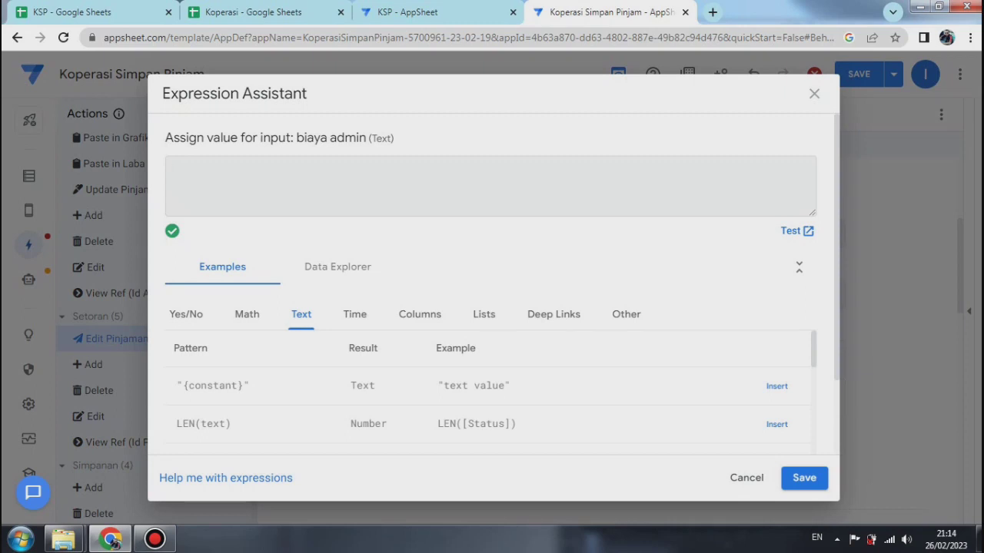
pyautogui.doubleClick(187, 170)
pyautogui.write('jumlah')
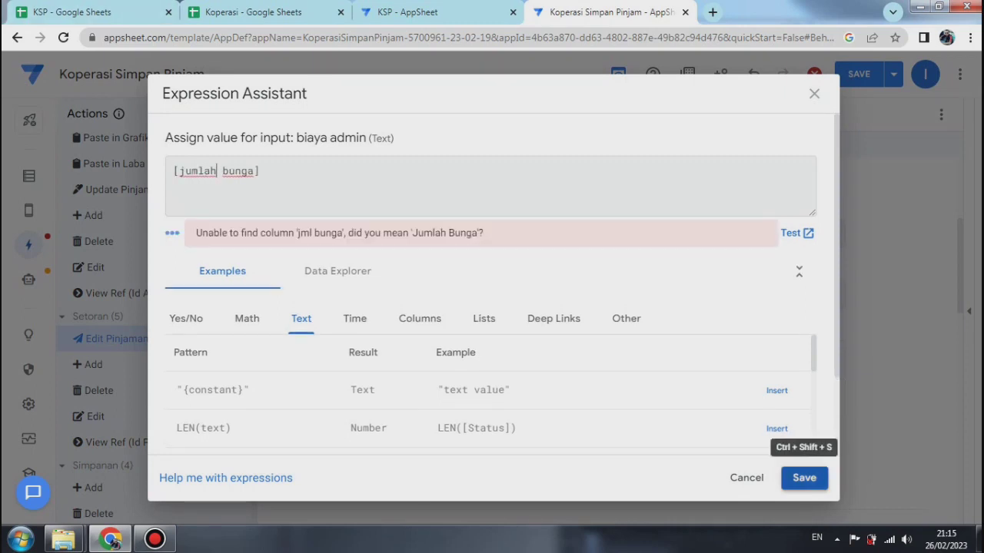
pyautogui.click(804, 478)
# Step: Give Edit Pinjaman the solid pencil-in-square edit icon with prominence Do not display, and save the app
pyautogui.scroll(-4, 599, 323)
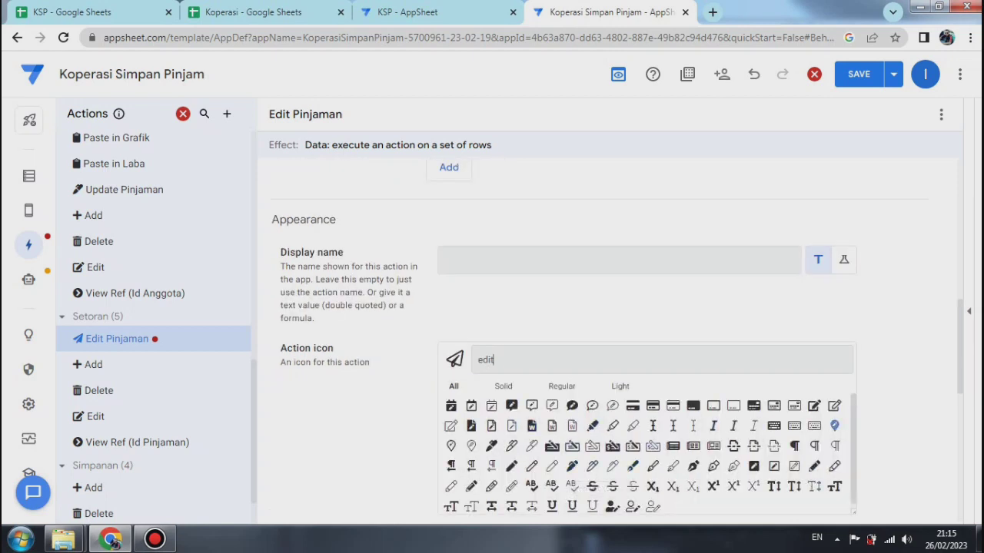
pyautogui.click(814, 405)
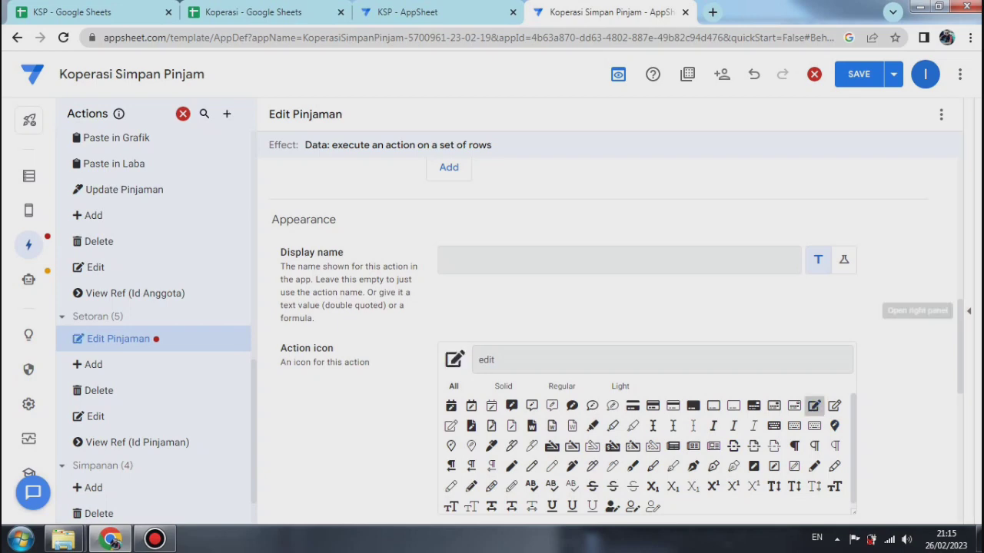
pyautogui.scroll(-4, 615, 338)
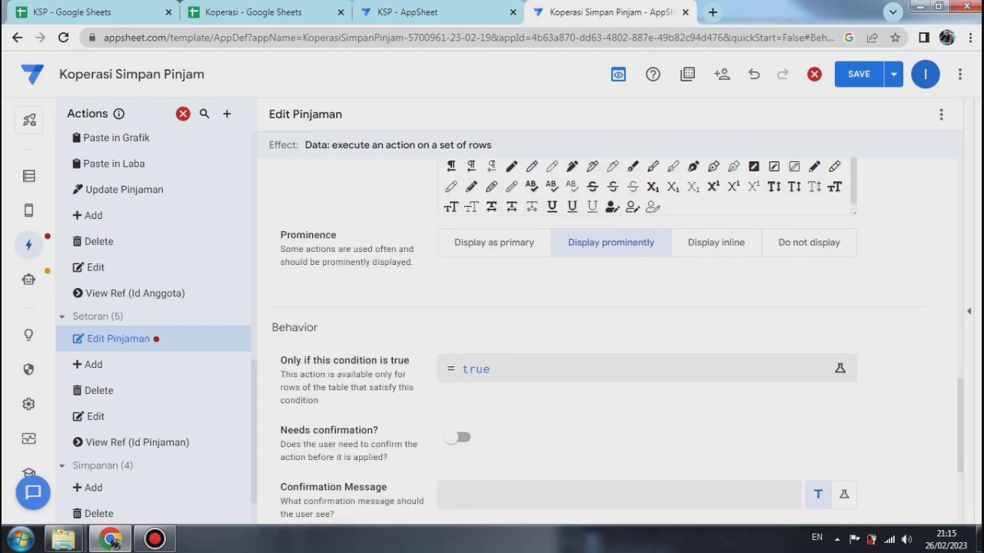
pyautogui.click(808, 242)
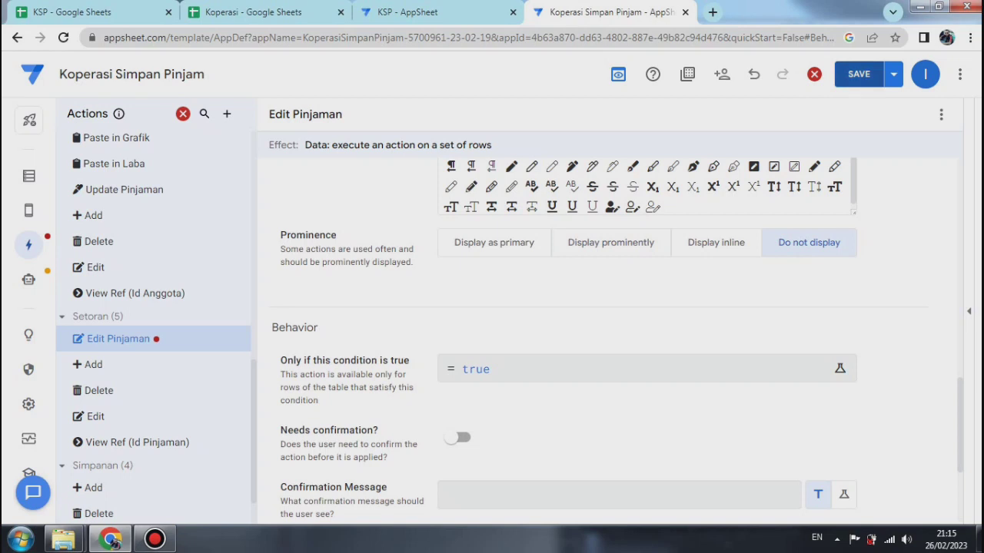
pyautogui.click(893, 74)
pyautogui.click(807, 146)
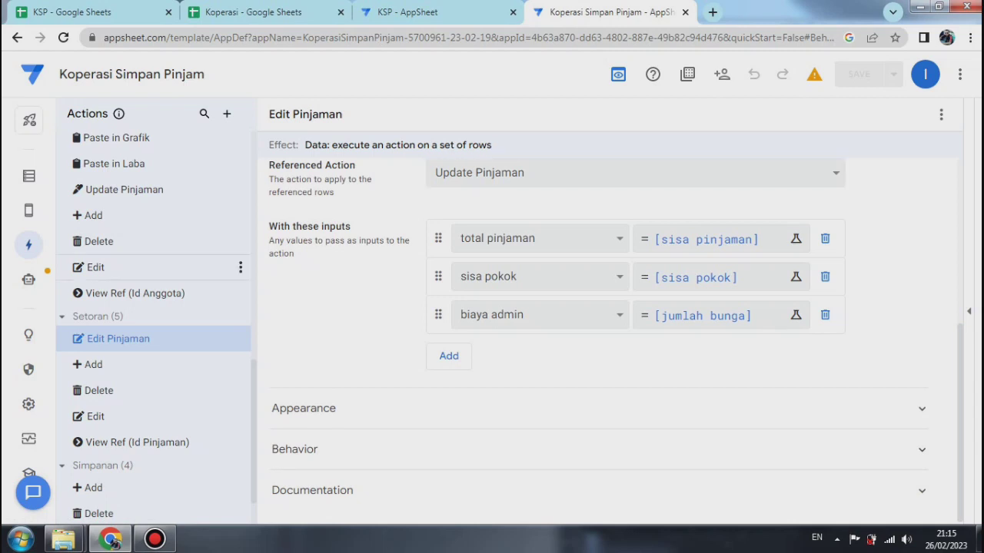
# Step: Create a new blank automation bot without using any of the suggestions
pyautogui.moveTo(28, 280)
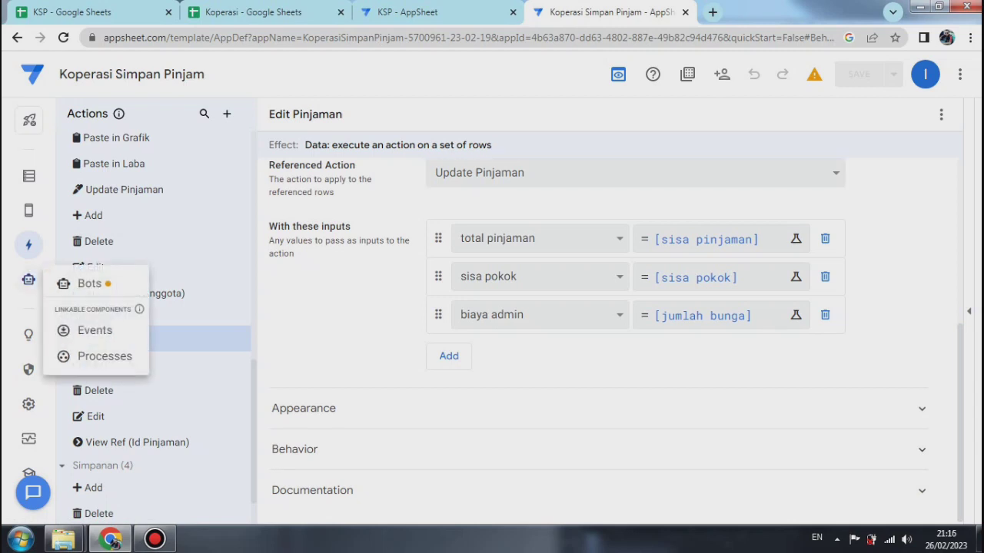
pyautogui.click(28, 280)
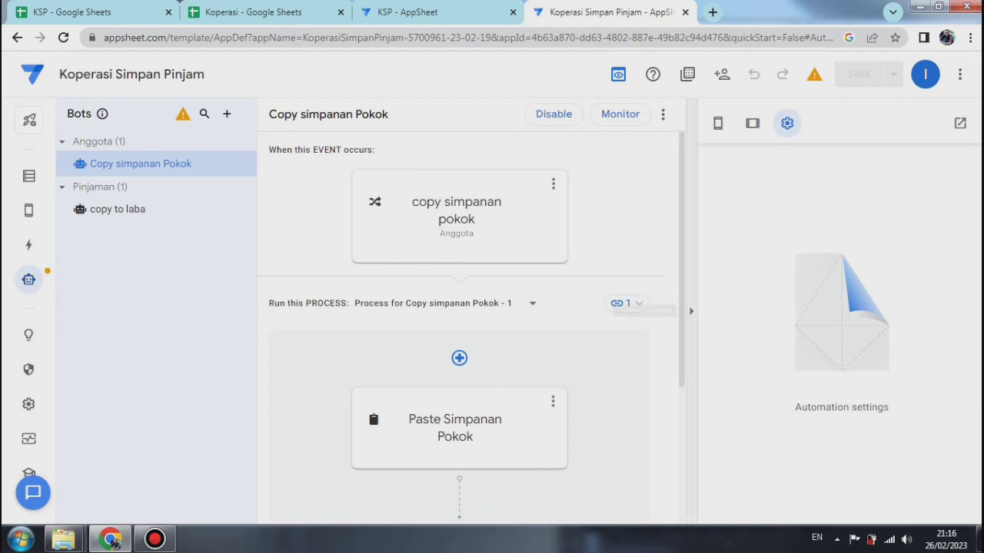
pyautogui.scroll(-2, 471, 319)
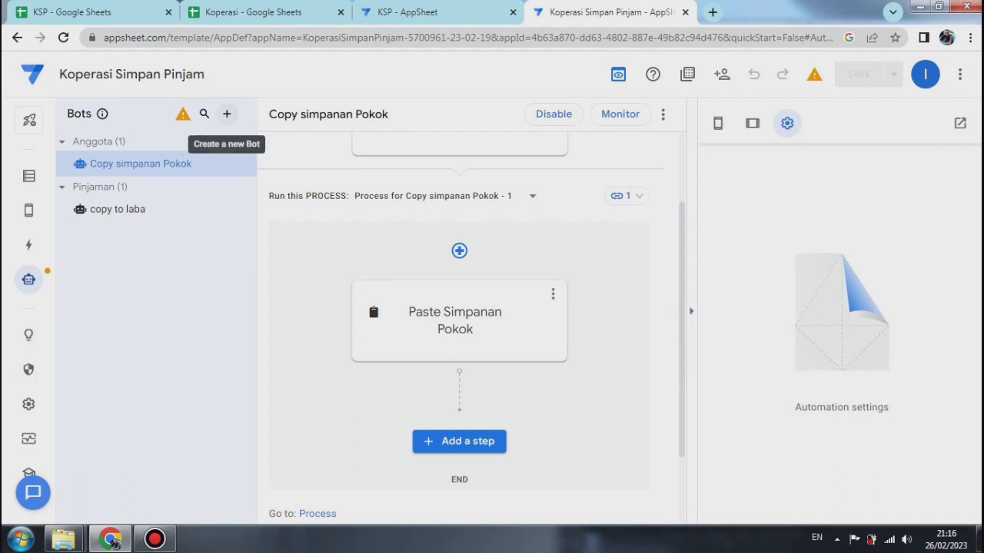
pyautogui.click(227, 114)
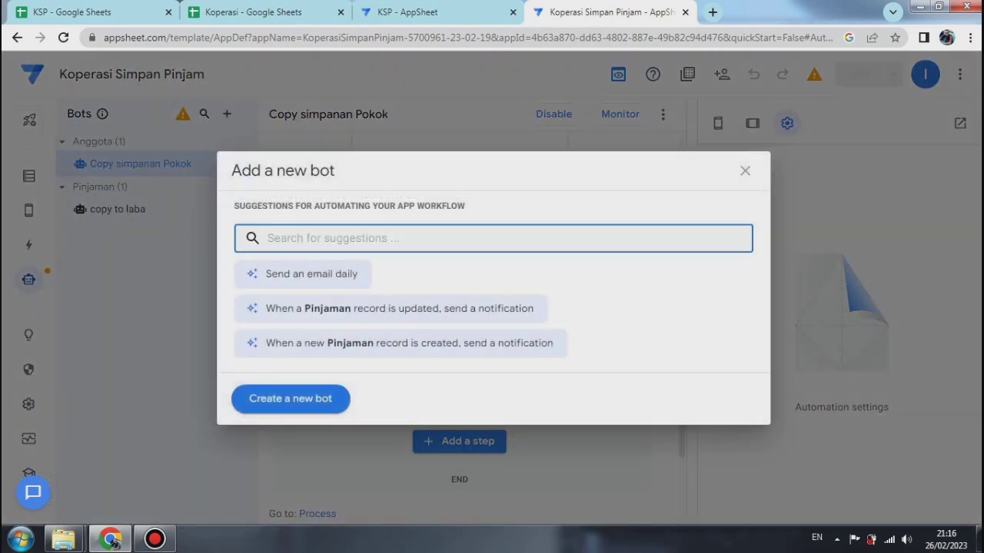
pyautogui.click(291, 398)
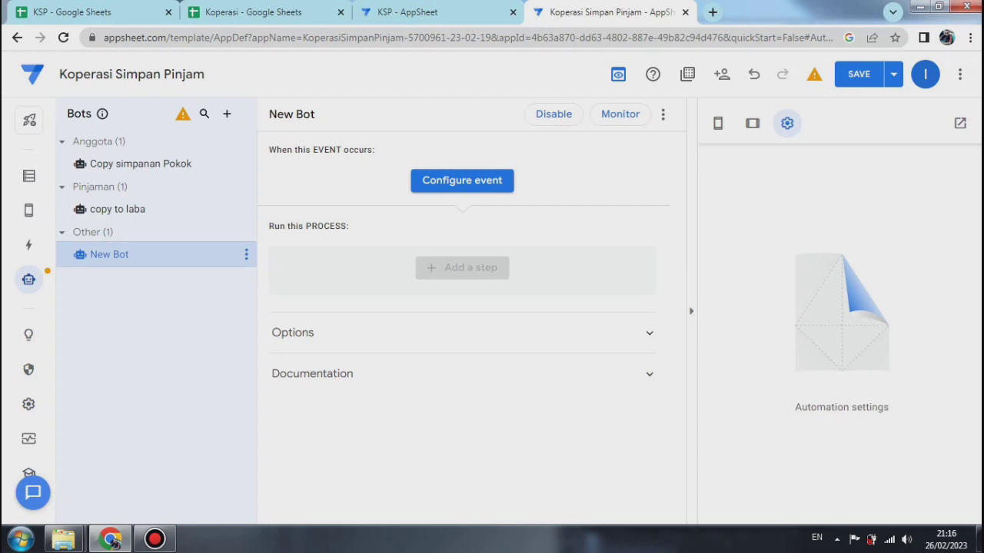
# Step: Rename the new bot as Edit Pinjaman
pyautogui.click(246, 254)
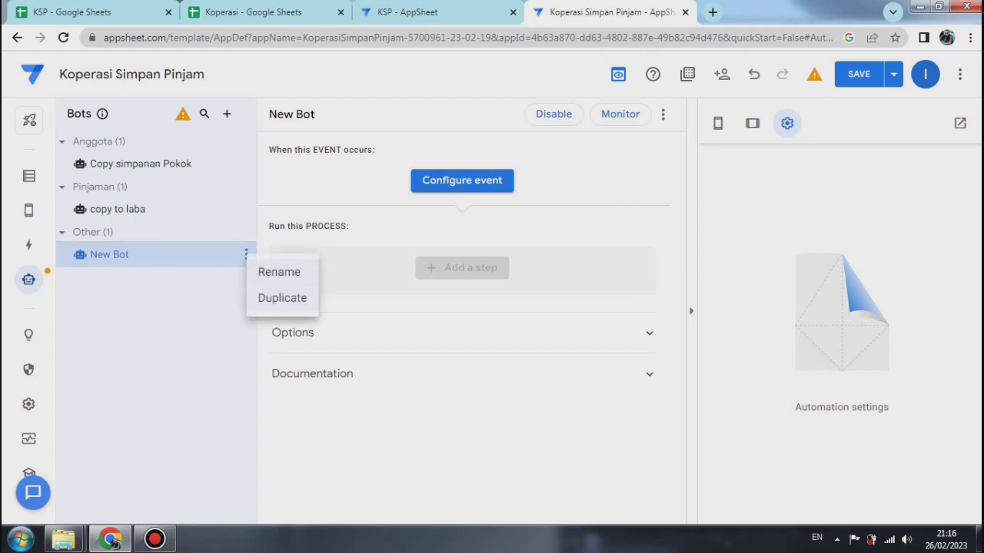
pyautogui.click(279, 272)
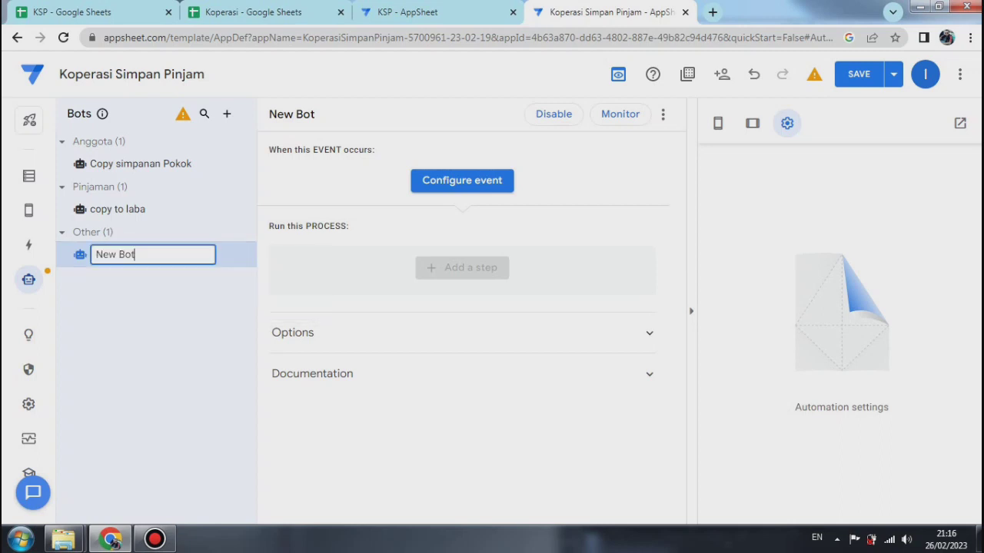
pyautogui.press('BackSpace')
pyautogui.press('BackSpace')
pyautogui.press('BackSpace')
pyautogui.press('BackSpace')
pyautogui.press('BackSpace')
pyautogui.press('BackSpace')
pyautogui.press('BackSpace')
pyautogui.write('Edit Pinjaman')
pyautogui.press('Return')
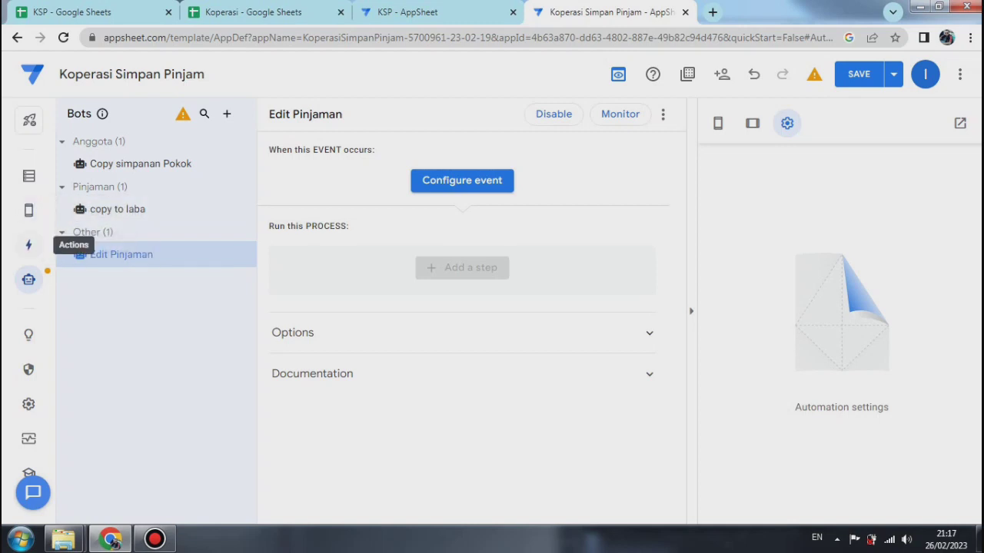
# Step: Rename the bot in the Other group as Copy to Pelunasan
pyautogui.click(28, 244)
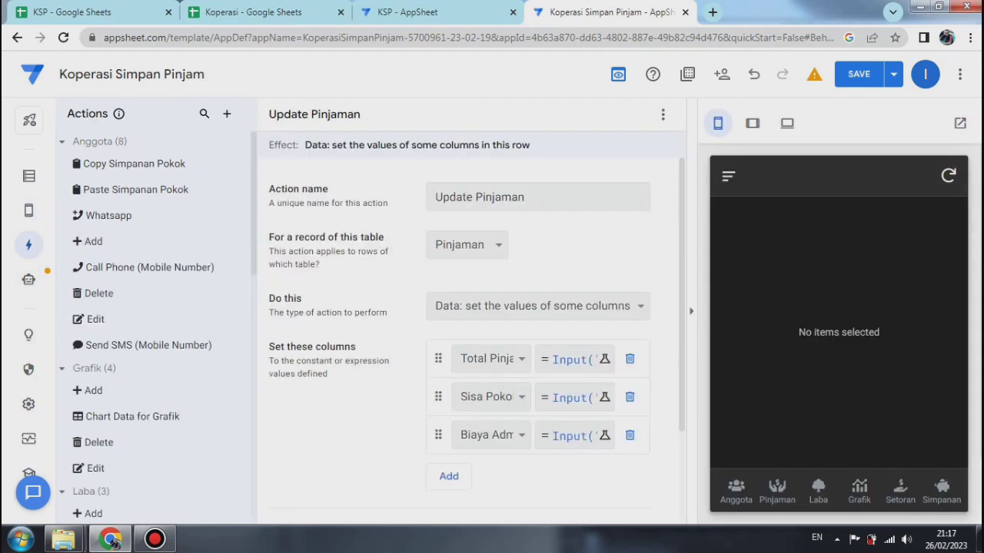
pyautogui.click(29, 280)
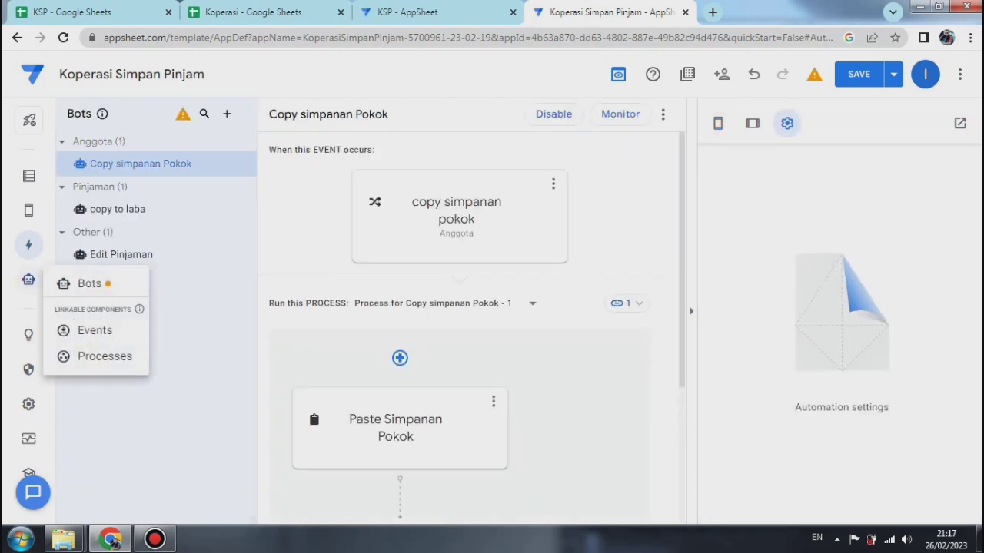
pyautogui.click(246, 254)
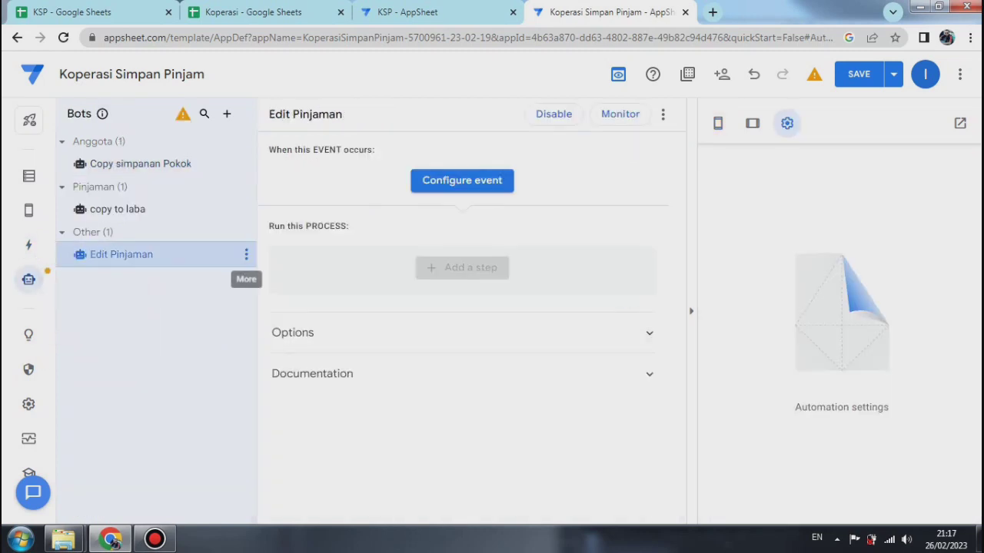
pyautogui.click(246, 254)
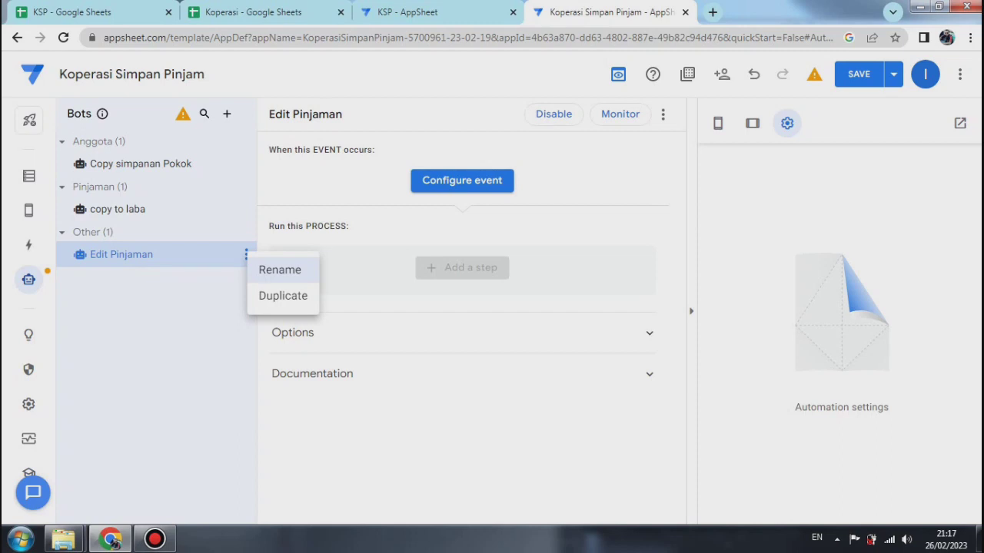
pyautogui.click(280, 270)
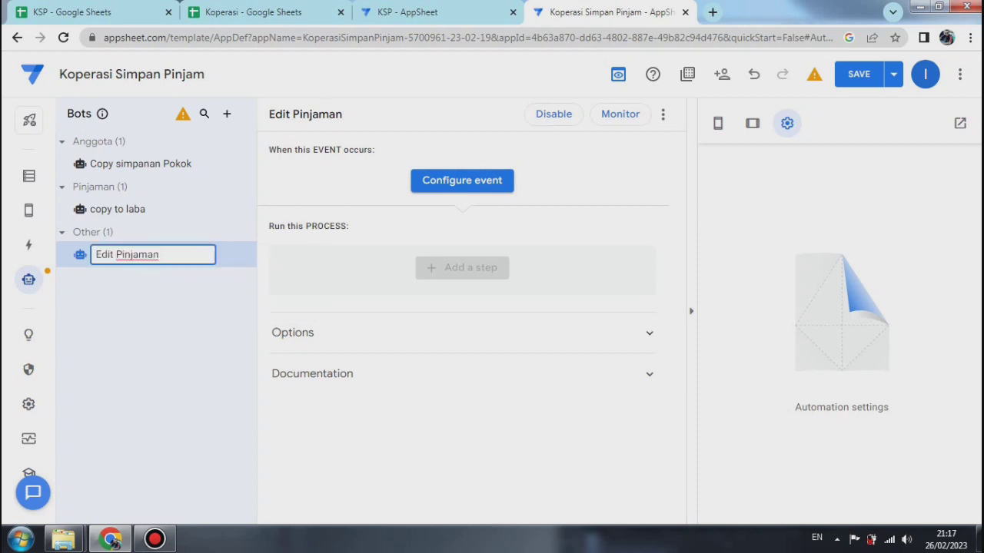
pyautogui.press('BackSpace')
pyautogui.press('BackSpace')
pyautogui.press('BackSpace')
pyautogui.press('BackSpace')
pyautogui.press('BackSpace')
pyautogui.press('BackSpace')
pyautogui.press('BackSpace')
pyautogui.press('BackSpace')
pyautogui.press('BackSpace')
pyautogui.press('BackSpace')
pyautogui.press('BackSpace')
pyautogui.press('BackSpace')
pyautogui.press('BackSpace')
pyautogui.write('Copy to Pelunasan')
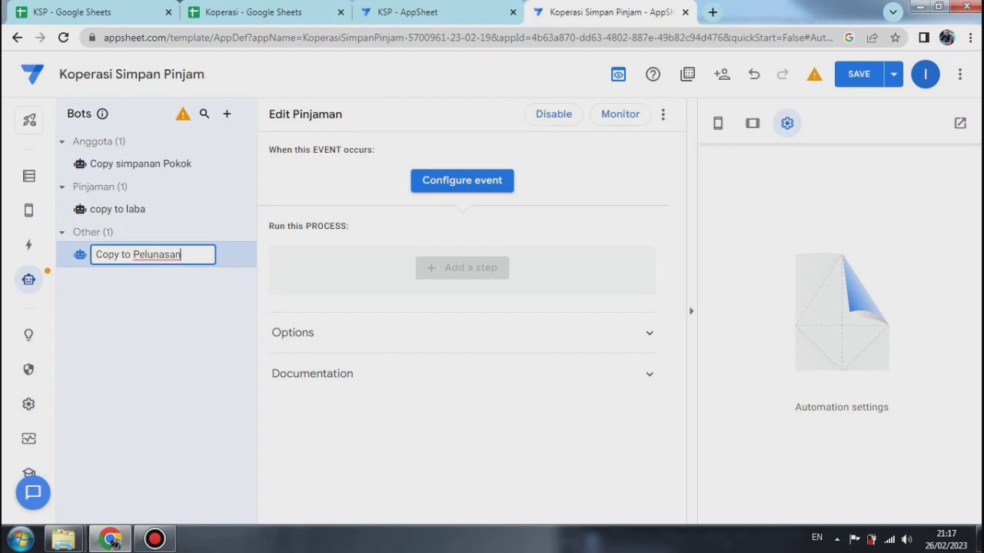
pyautogui.press('Return')
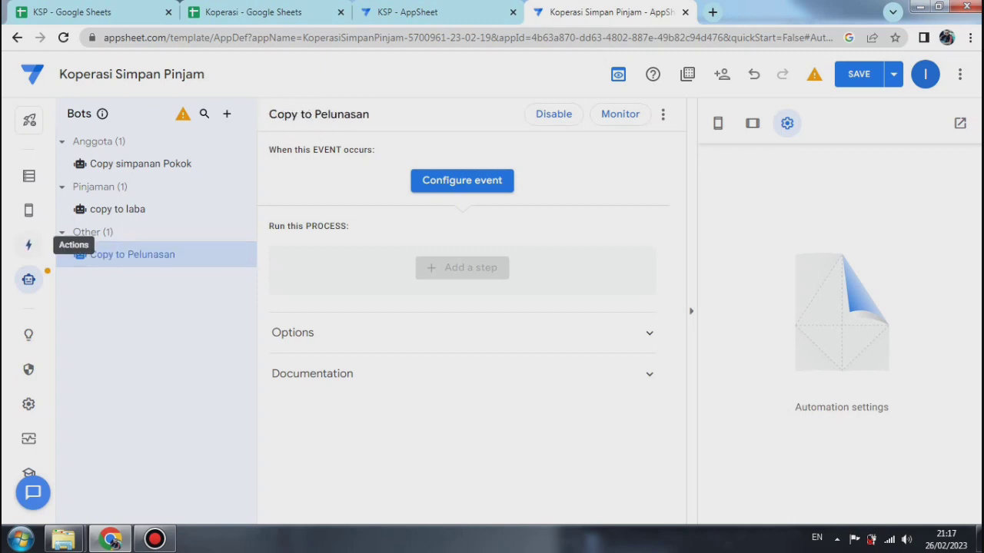
# Step: Duplicate the Copy to Laba action of the Pinjaman table
pyautogui.click(29, 245)
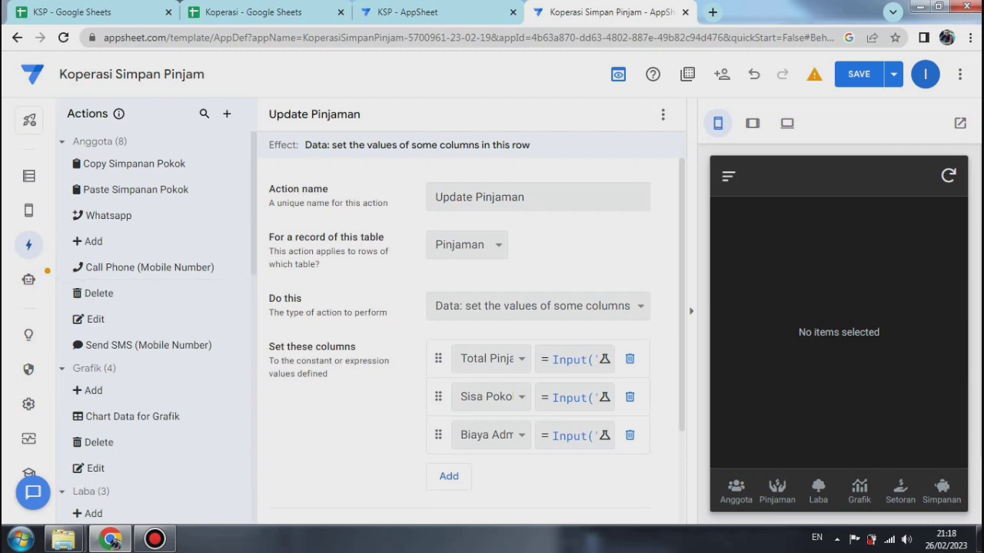
pyautogui.scroll(-6, 154, 323)
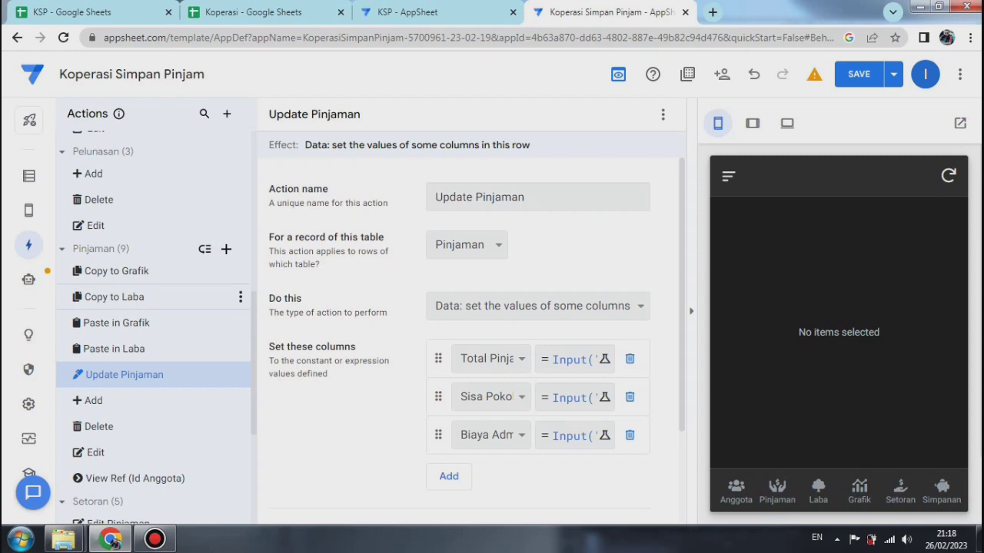
pyautogui.click(123, 297)
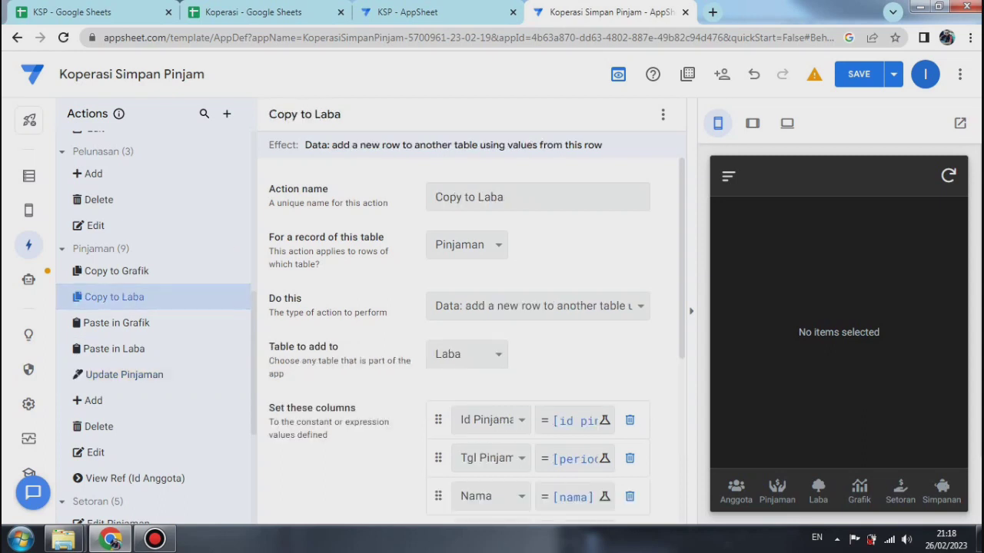
pyautogui.click(662, 113)
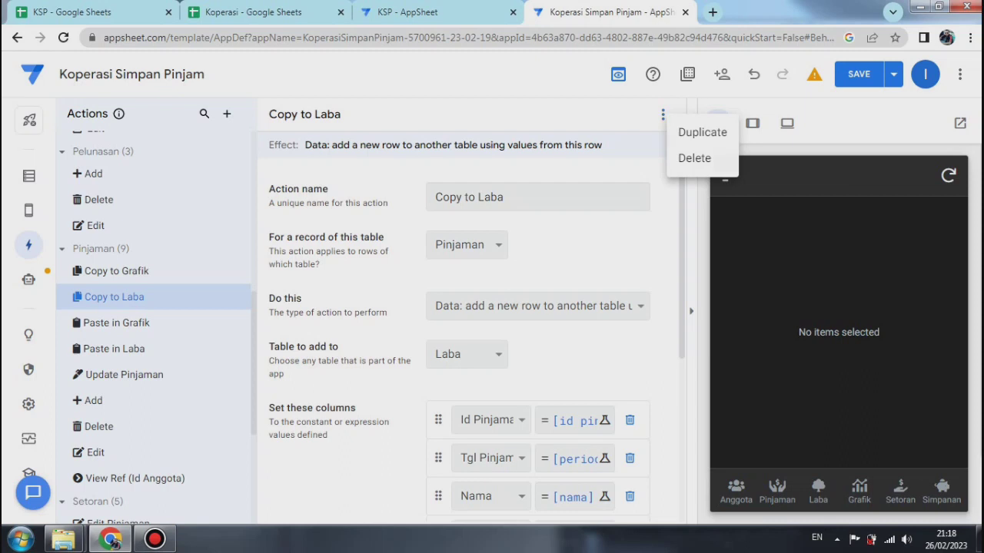
pyautogui.click(693, 133)
pyautogui.click(691, 311)
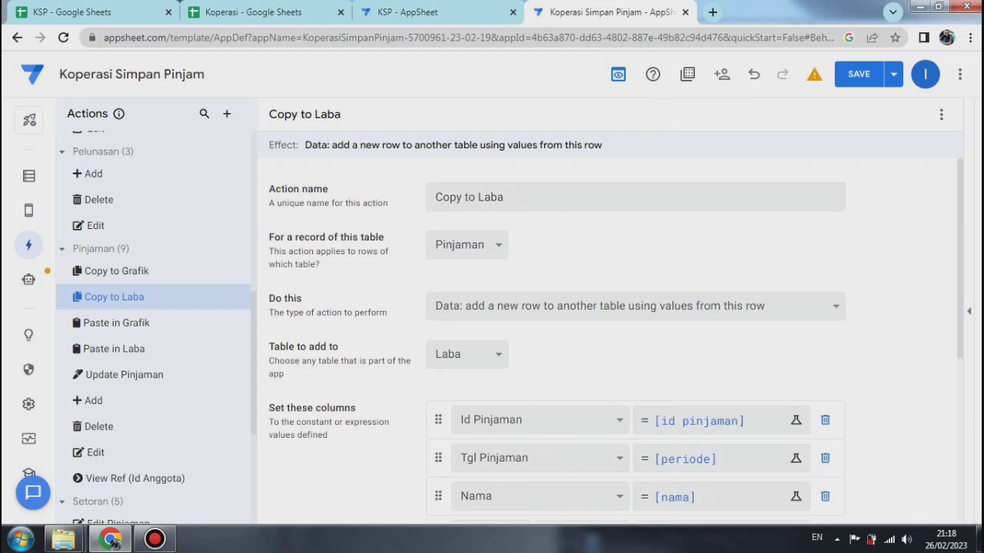
pyautogui.click(941, 113)
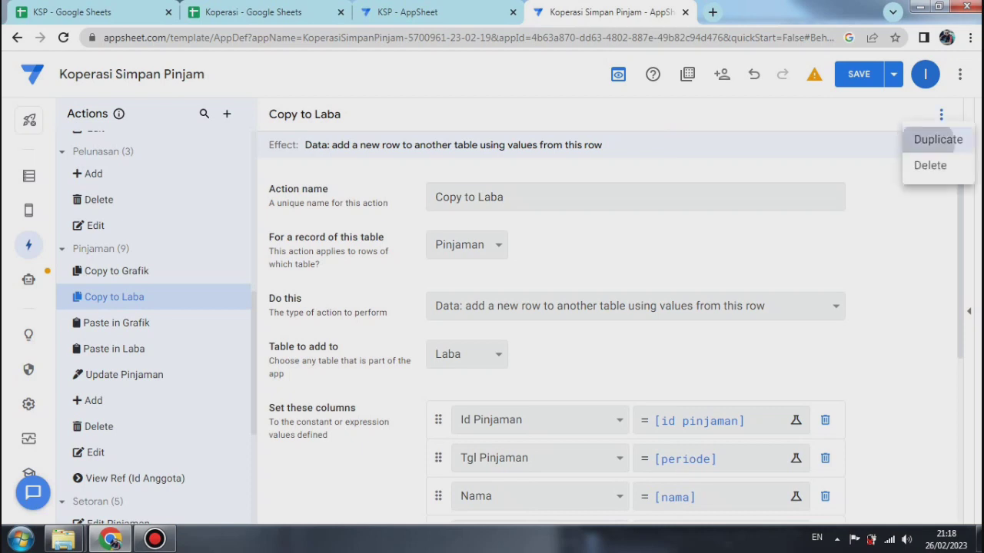
pyautogui.click(938, 139)
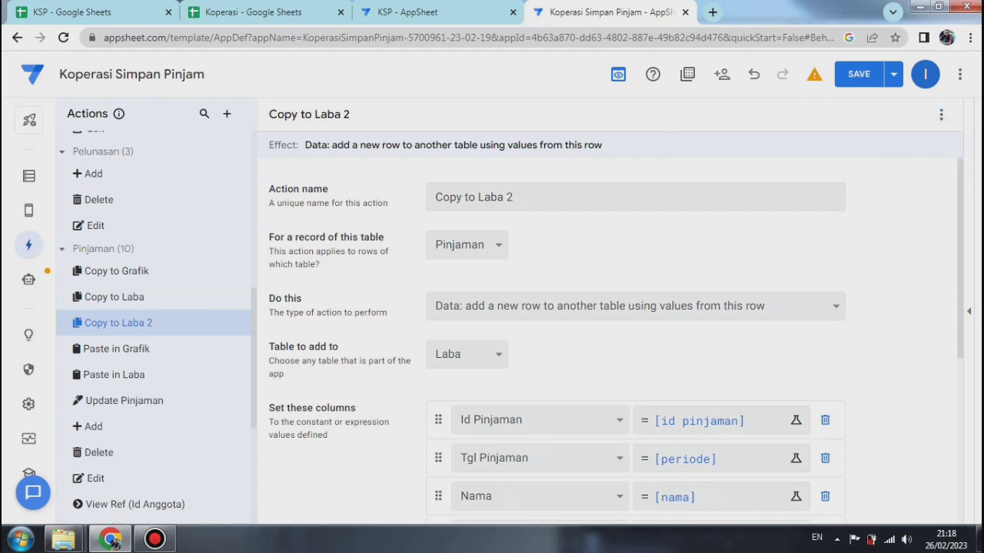
# Step: Rename the duplicated Pinjaman action as Copy to Pelunasan and set the table it adds rows to as Pelunasan
pyautogui.moveTo(514, 197); pyautogui.dragTo(477, 196)
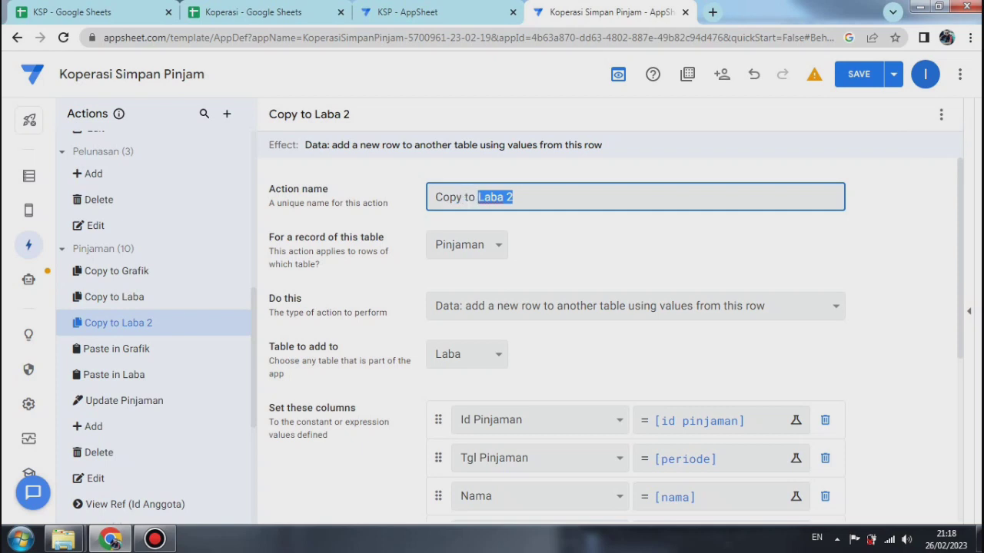
pyautogui.write('P')
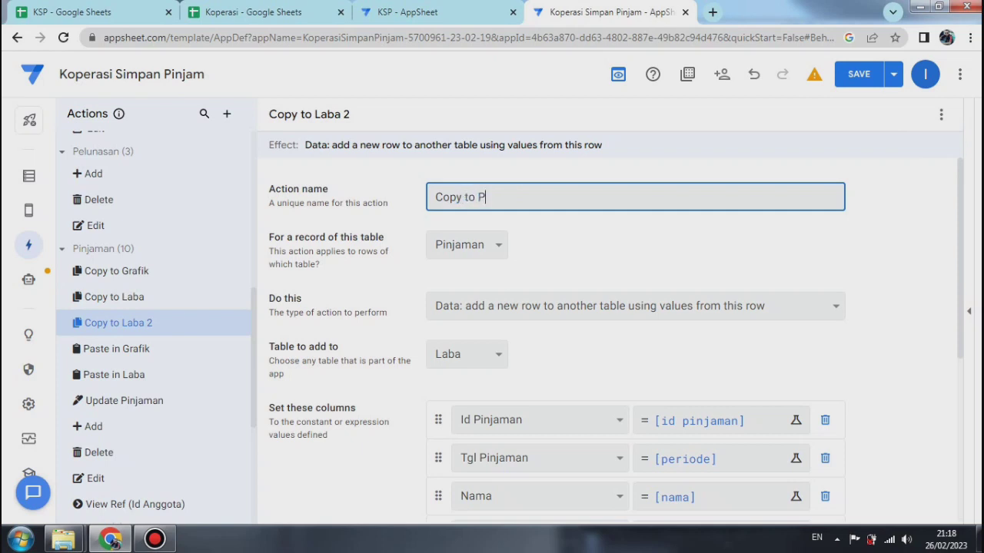
pyautogui.write('elunasan')
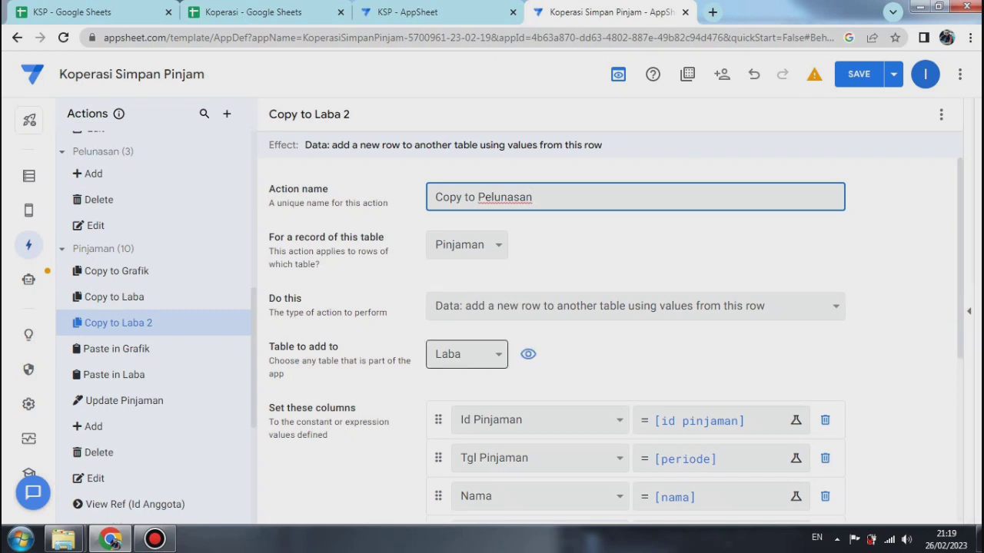
pyautogui.click(467, 355)
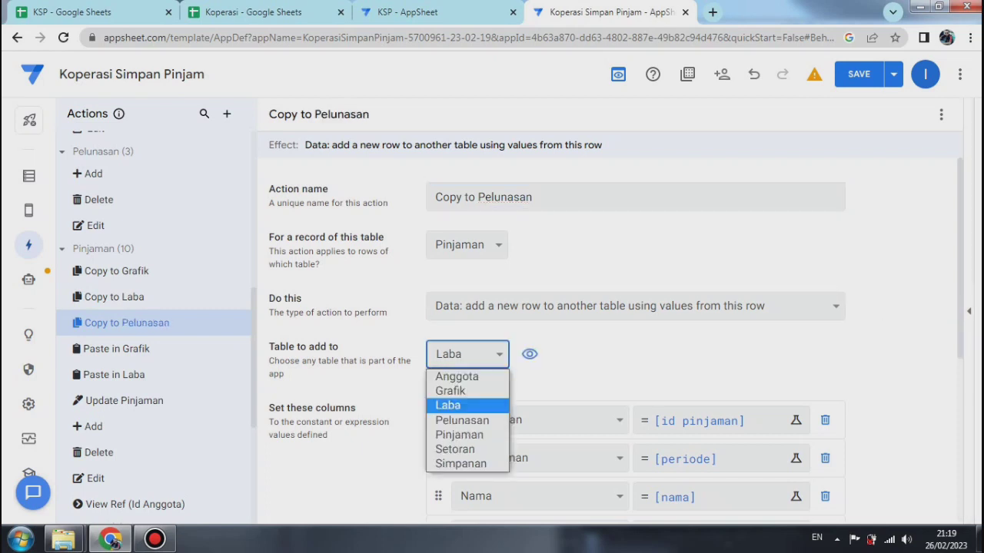
pyautogui.press('Down')
pyautogui.press('Return')
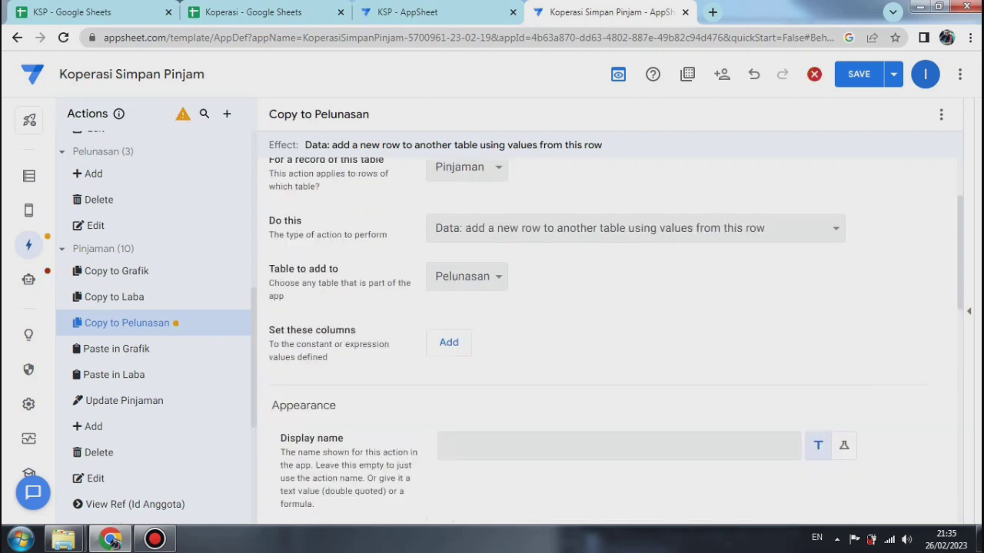
# Step: Add Id Pinjaman and Id Anggota as the first two columns set by the Copy to Pelunasan action
pyautogui.click(460, 344)
pyautogui.click(463, 344)
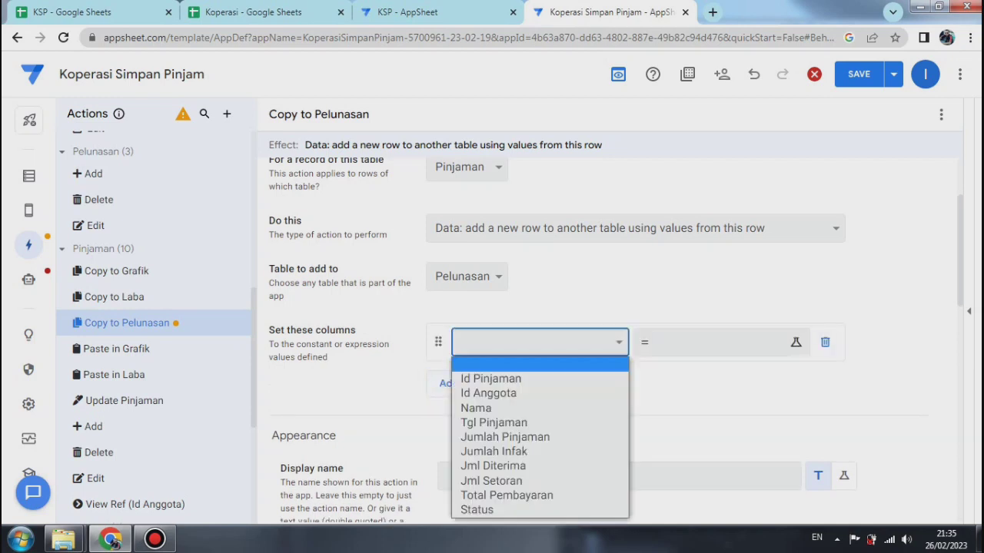
pyautogui.click(489, 379)
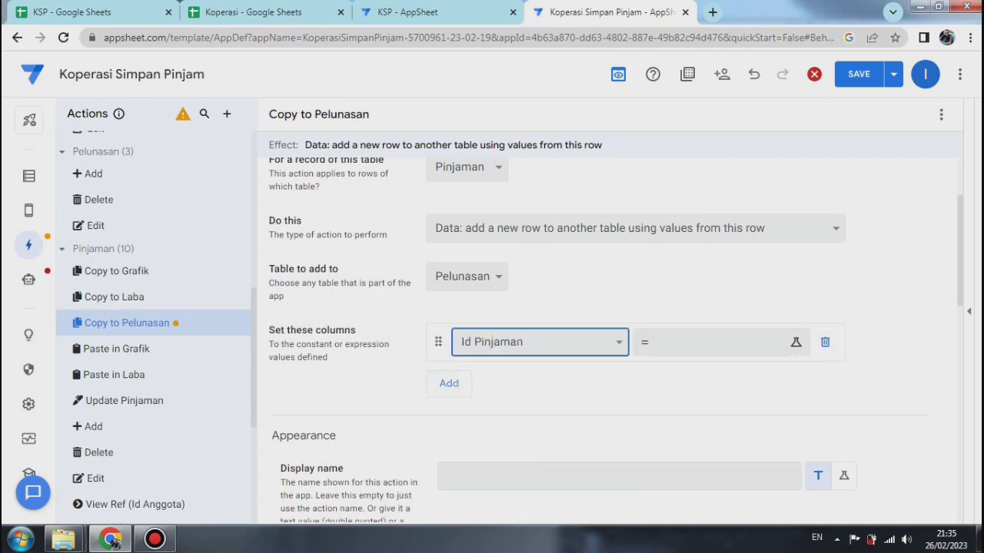
pyautogui.click(447, 383)
pyautogui.click(489, 381)
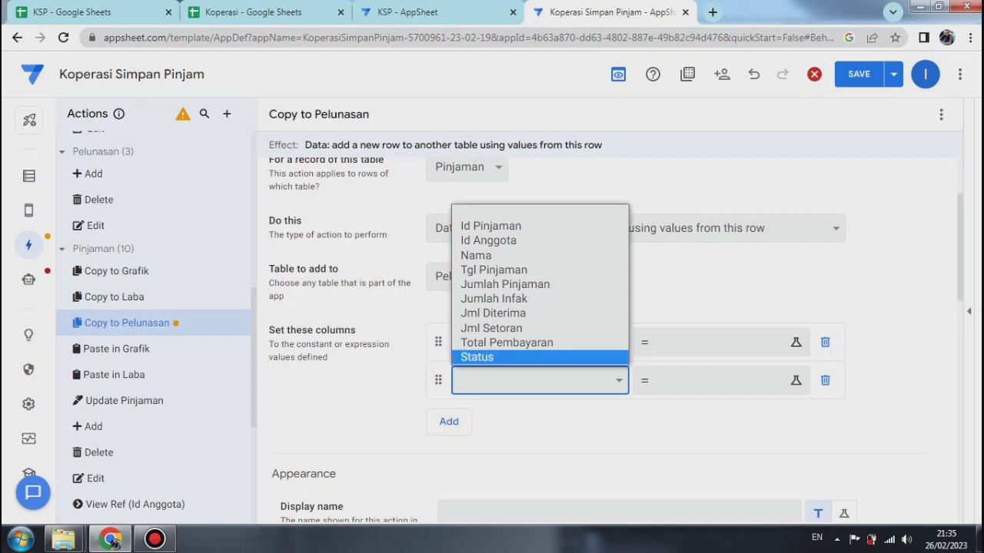
pyautogui.press('Up')
pyautogui.press('Up')
pyautogui.press('Up')
pyautogui.press('Up')
pyautogui.press('Up')
pyautogui.press('Up')
pyautogui.press('Up')
pyautogui.press('Up')
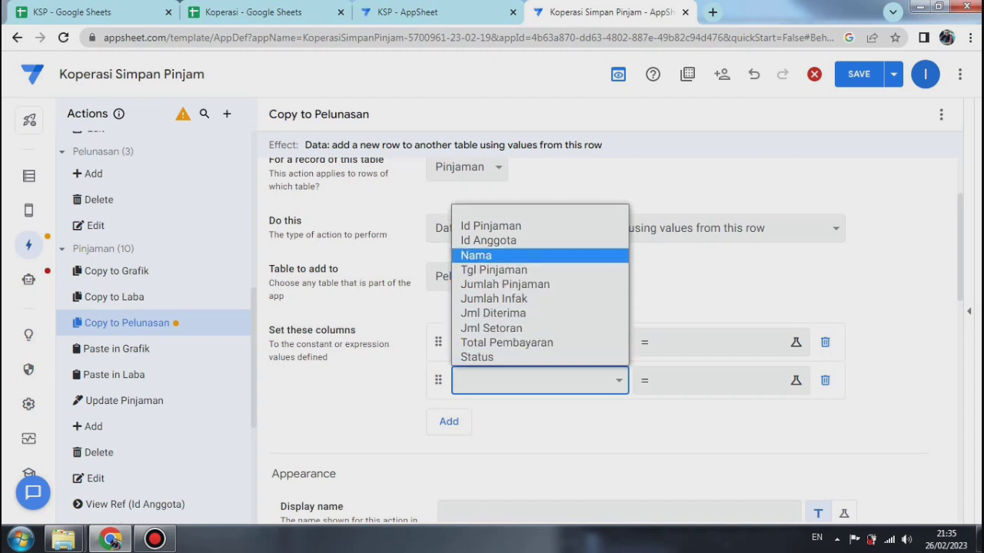
pyautogui.press('Return')
# Step: Add Nama and Tgl Pinjaman to the columns set by the Copy to Pelunasan action
pyautogui.click(446, 421)
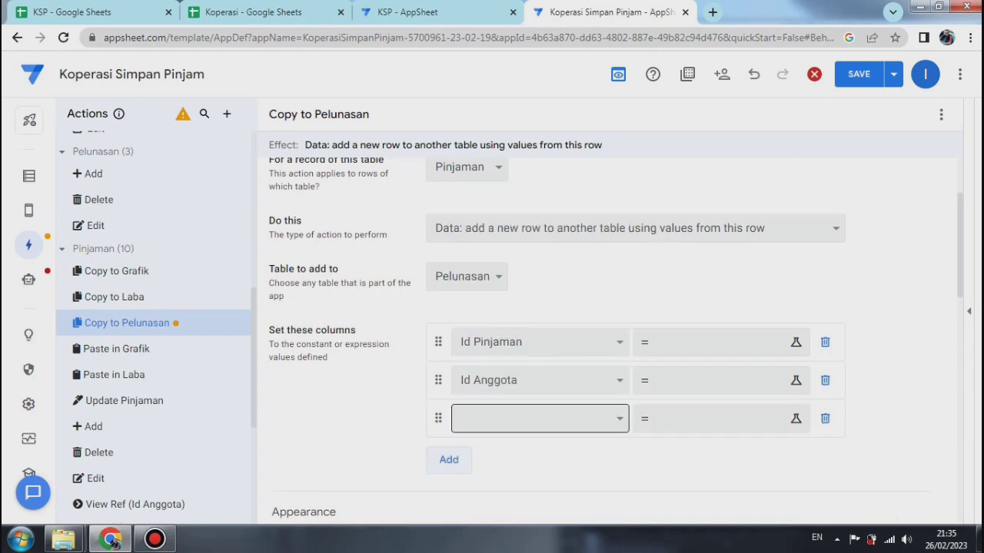
pyautogui.click(489, 419)
pyautogui.press('Up')
pyautogui.press('Up')
pyautogui.press('Up')
pyautogui.press('Up')
pyautogui.press('Up')
pyautogui.press('Up')
pyautogui.press('Up')
pyautogui.press('Up')
pyautogui.press('Return')
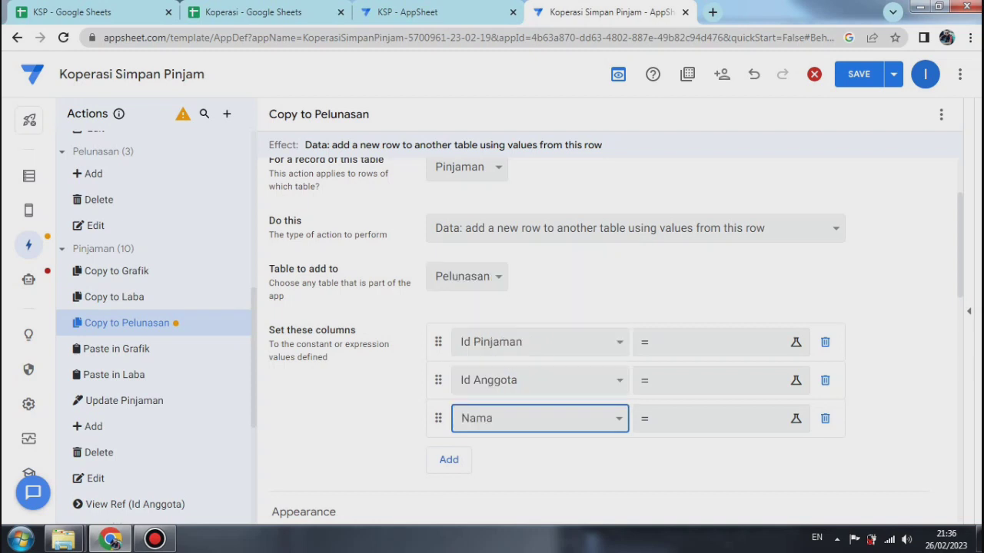
pyautogui.click(448, 460)
pyautogui.click(538, 456)
pyautogui.press('Up')
pyautogui.press('Up')
pyautogui.press('Up')
pyautogui.press('Up')
pyautogui.press('Up')
pyautogui.press('Up')
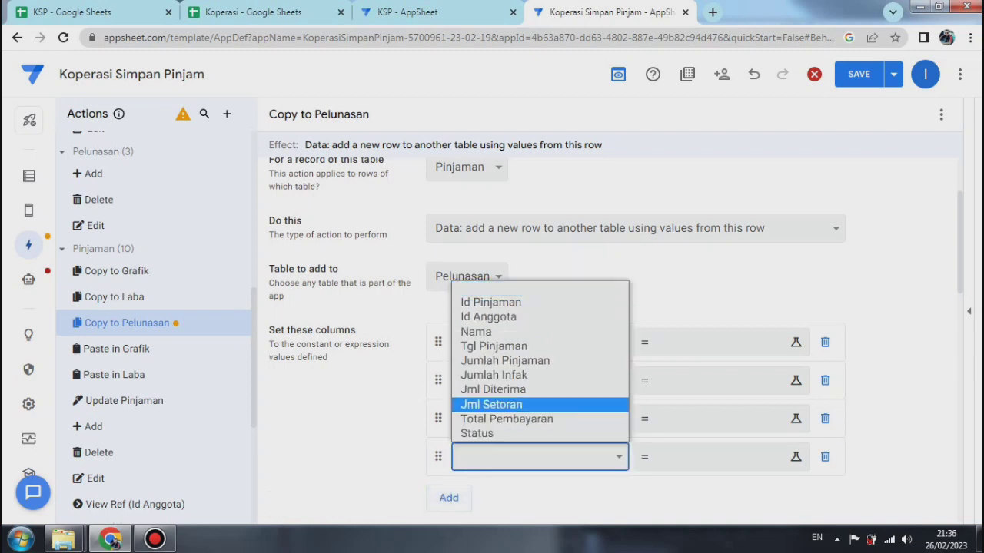
pyautogui.press('Up')
pyautogui.press('Return')
# Step: Add Jumlah Pinjaman as the fifth column set by the Copy to Pelunasan action
pyautogui.click(448, 498)
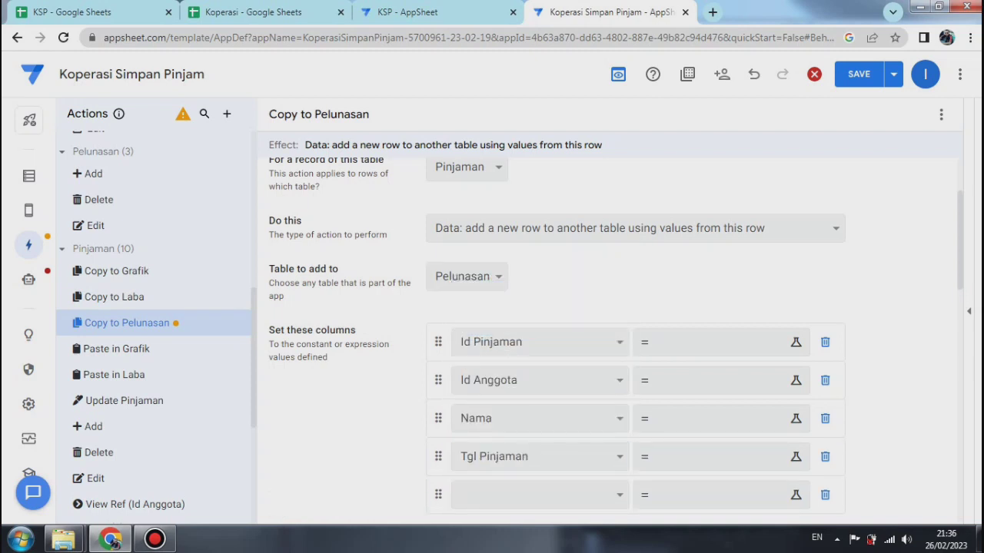
pyautogui.press('space')
pyautogui.press('Up')
pyautogui.press('Up')
pyautogui.press('Up')
pyautogui.press('Up')
pyautogui.press('Up')
pyautogui.press('Up')
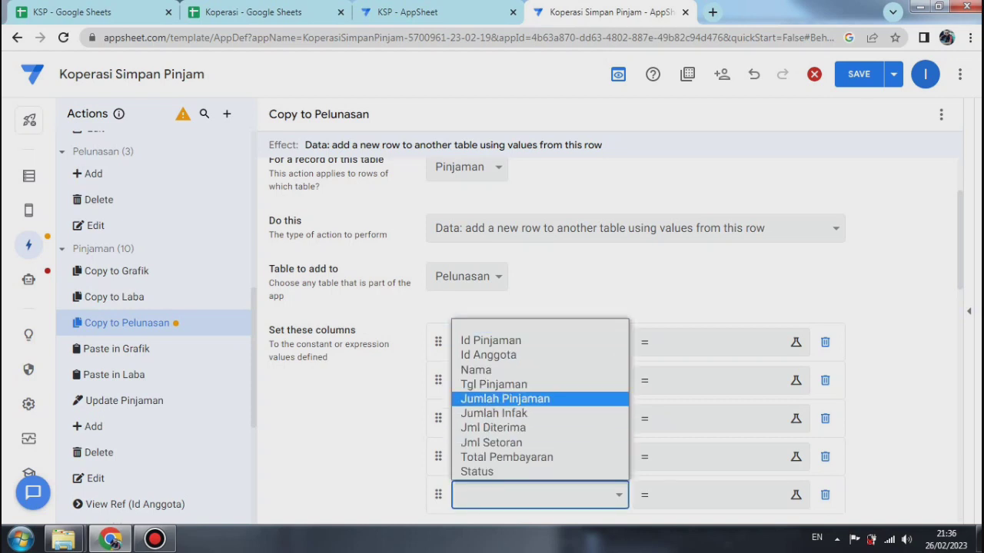
pyautogui.press('Return')
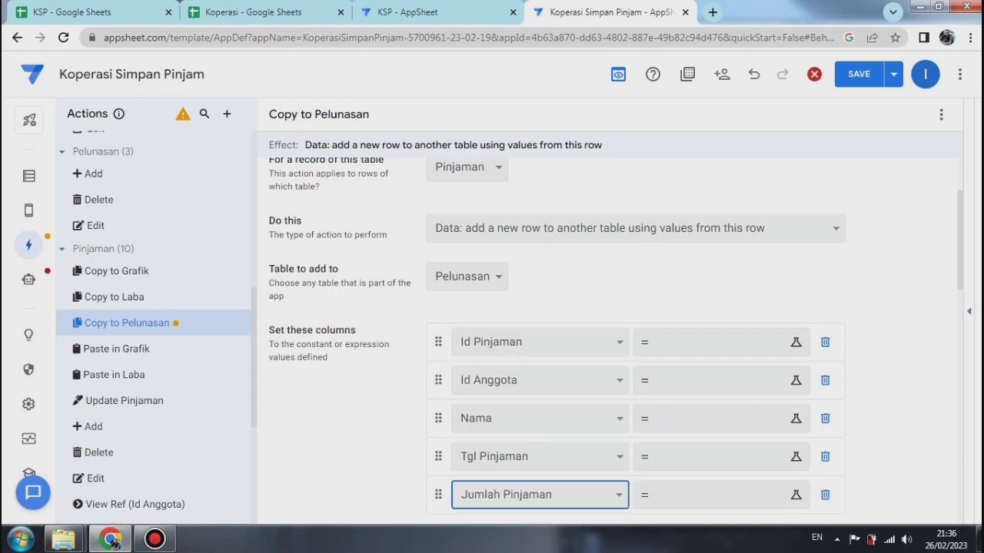
# Step: Add Jumlah Infak as the column set after Jumlah Pinjaman, leaving its value empty
pyautogui.scroll(-4, 607, 331)
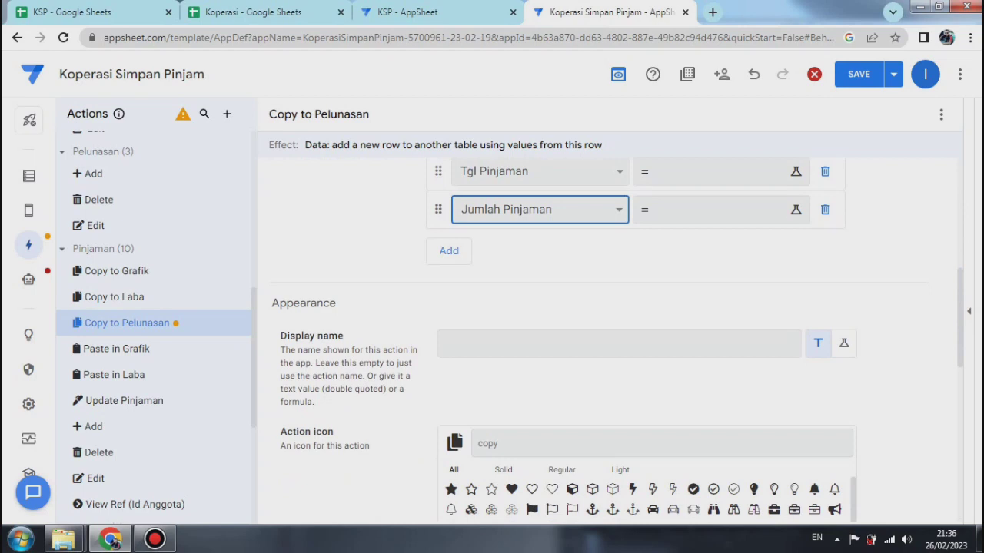
pyautogui.press('Tab')
pyautogui.press('Tab')
pyautogui.press('Tab')
pyautogui.press('Tab')
pyautogui.press('Return')
pyautogui.press('space')
pyautogui.press('Down')
pyautogui.press('Down')
pyautogui.press('Down')
pyautogui.press('Down')
pyautogui.press('Down')
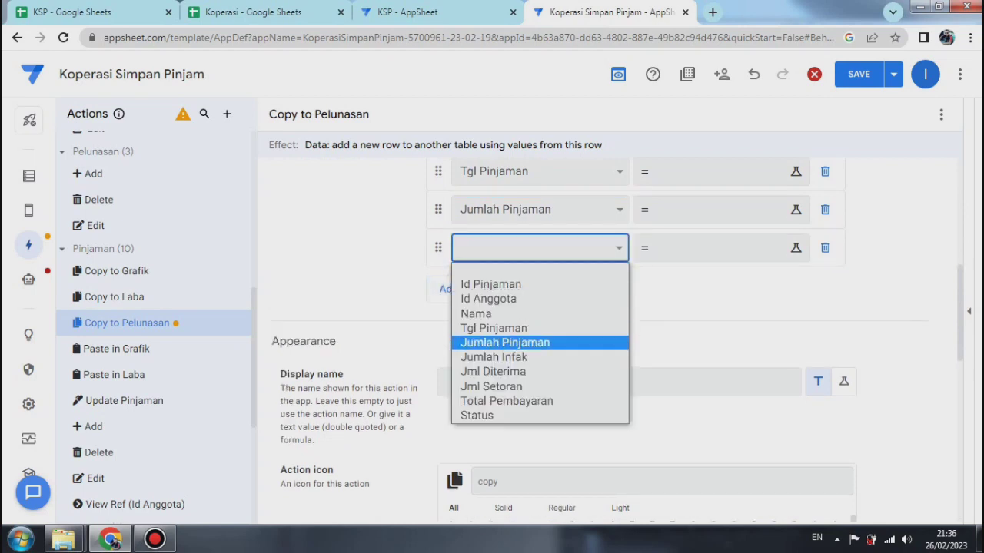
pyautogui.press('Down')
pyautogui.press('Return')
# Step: Add Jml Diterima as the column set after Jumlah Infak, leaving its value empty
pyautogui.press('Tab')
pyautogui.press('Tab')
pyautogui.press('Tab')
pyautogui.press('Tab')
pyautogui.press('Return')
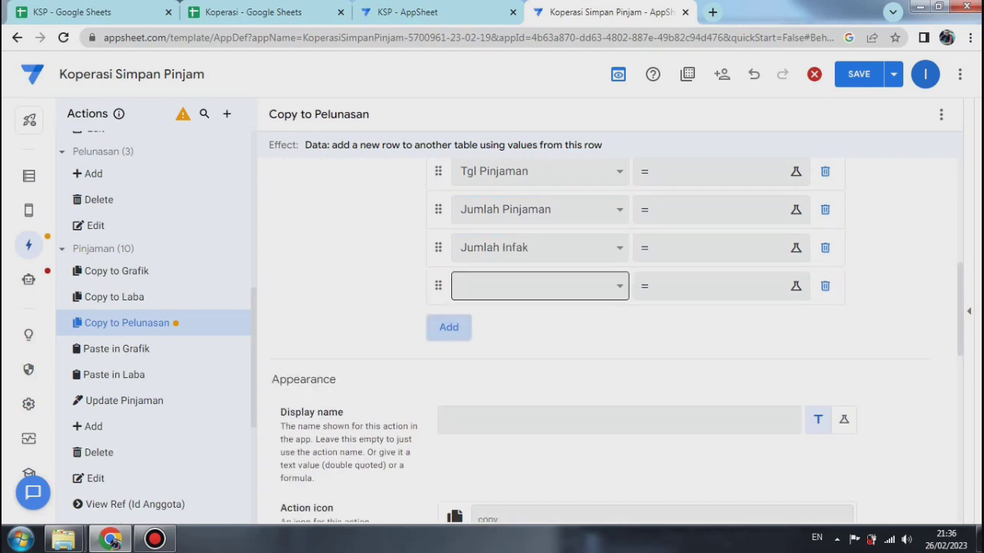
pyautogui.press('space')
pyautogui.press('Down')
pyautogui.press('Down')
pyautogui.press('Down')
pyautogui.press('Down')
pyautogui.press('Down')
pyautogui.press('Down')
pyautogui.press('Down')
pyautogui.press('Return')
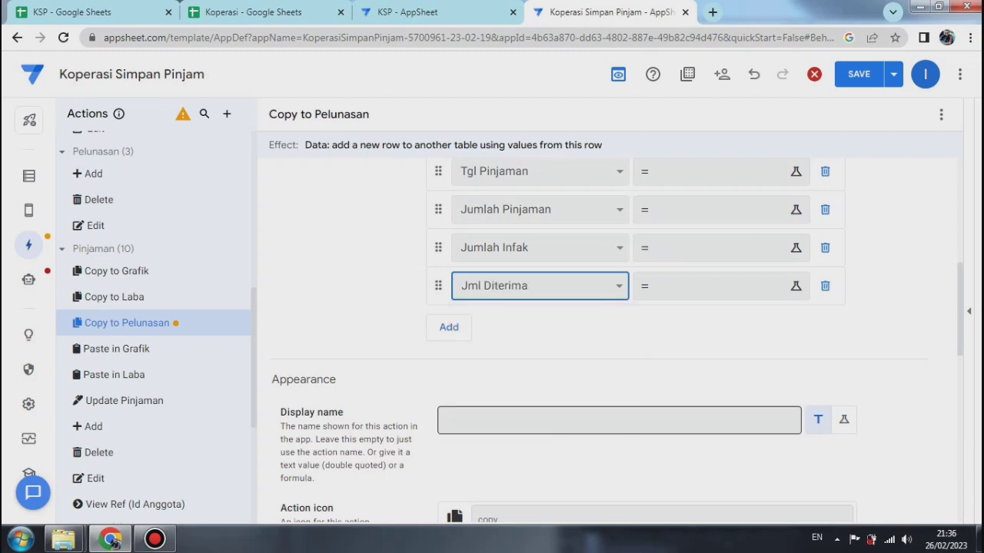
# Step: Add Status as the last column set by the Copy to Pelunasan action, and save the app with data verification
pyautogui.press('Tab')
pyautogui.press('Tab')
pyautogui.press('Tab')
pyautogui.press('Tab')
pyautogui.press('Return')
pyautogui.press('space')
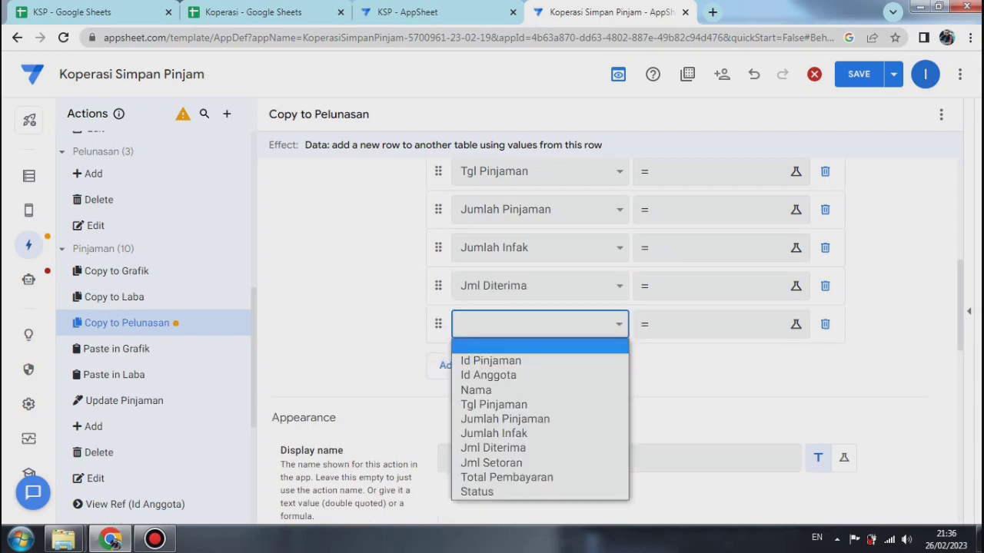
pyautogui.press('Down')
pyautogui.press('Down')
pyautogui.press('Down')
pyautogui.press('Down')
pyautogui.press('Down')
pyautogui.press('Down')
pyautogui.press('Down')
pyautogui.press('Down')
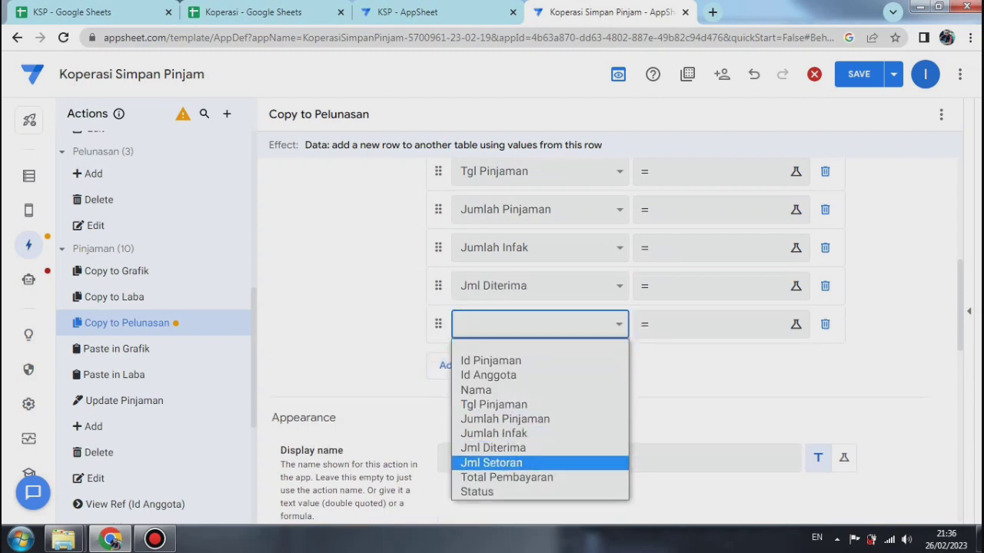
pyautogui.press('Down')
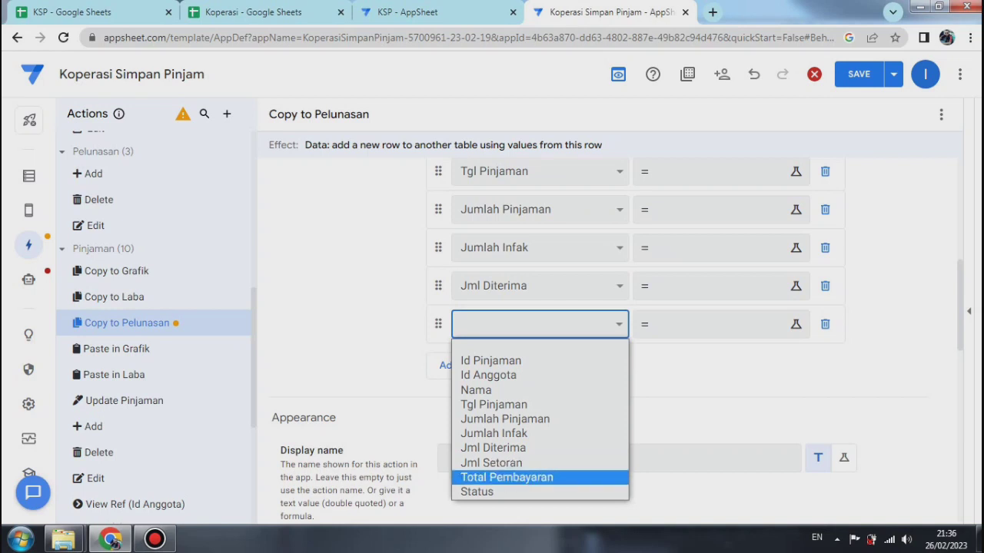
pyautogui.press('Up')
pyautogui.press('Down')
pyautogui.press('Down')
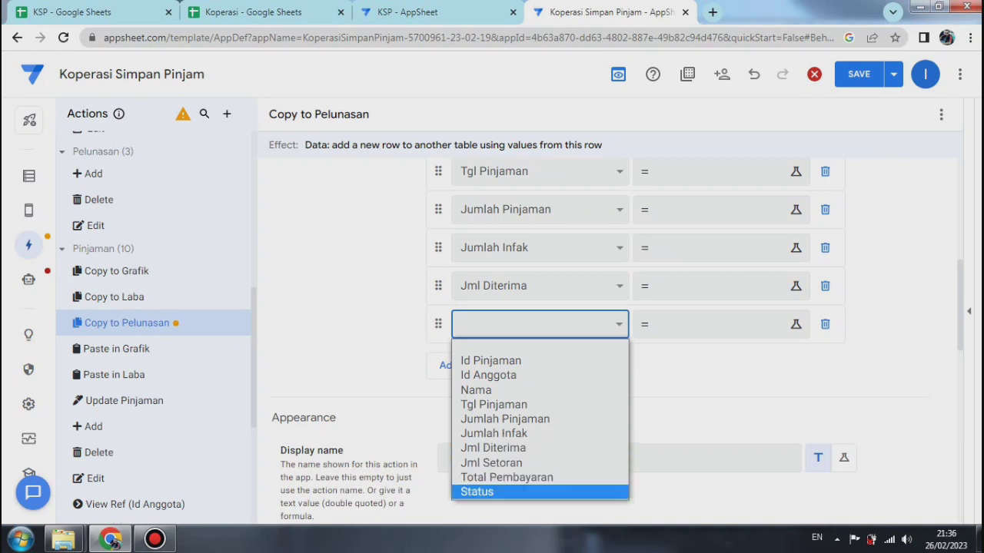
pyautogui.press('Return')
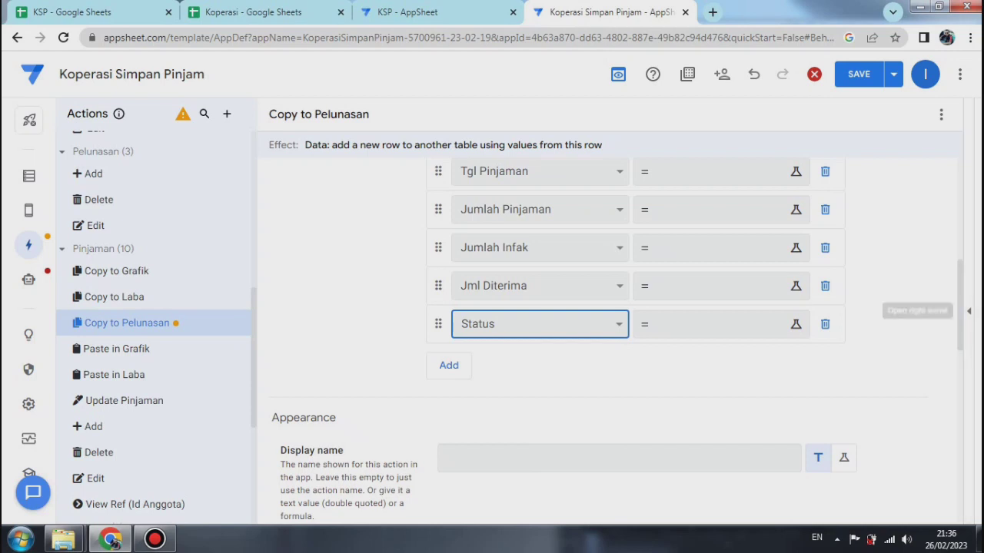
pyautogui.click(893, 73)
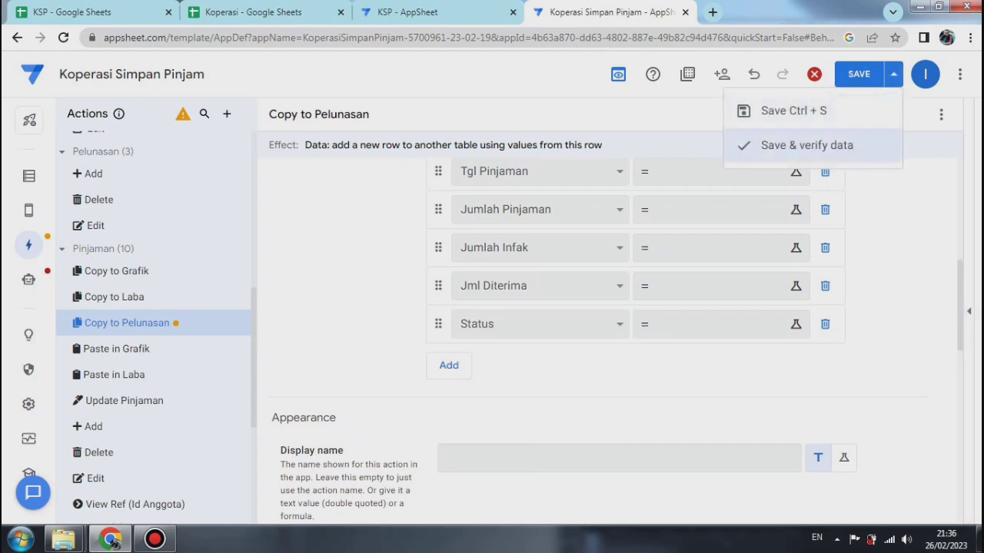
pyautogui.click(780, 146)
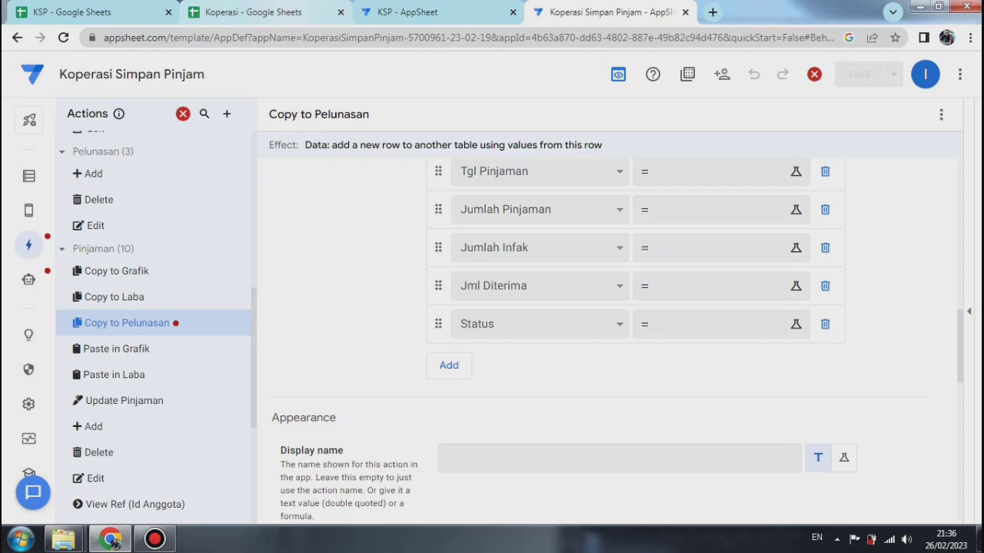
# Step: Switch to the Koperasi spreadsheet in Google Sheets and delete the Jml Setoran and Total Pembayaran columns from the Pelunasan sheet
pyautogui.click(254, 13)
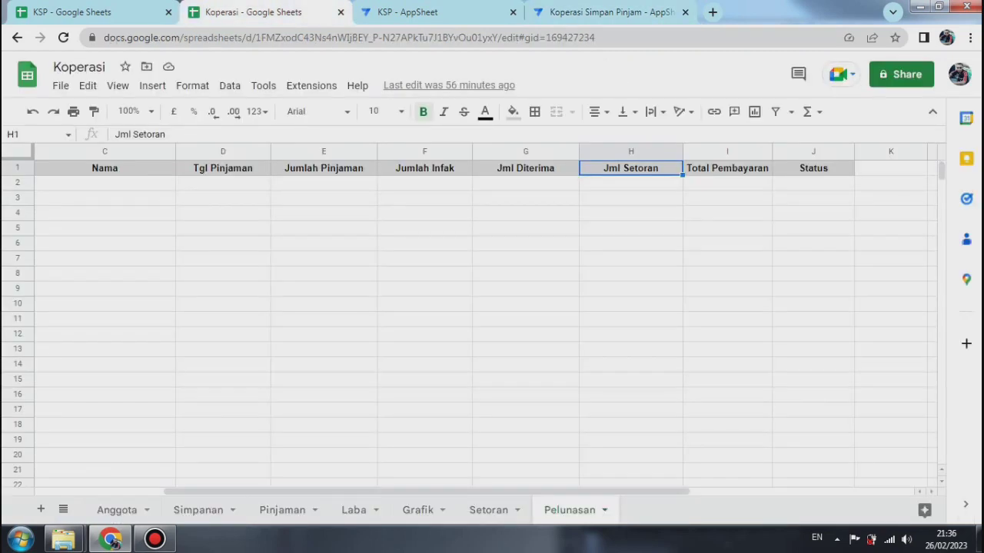
pyautogui.click(727, 168)
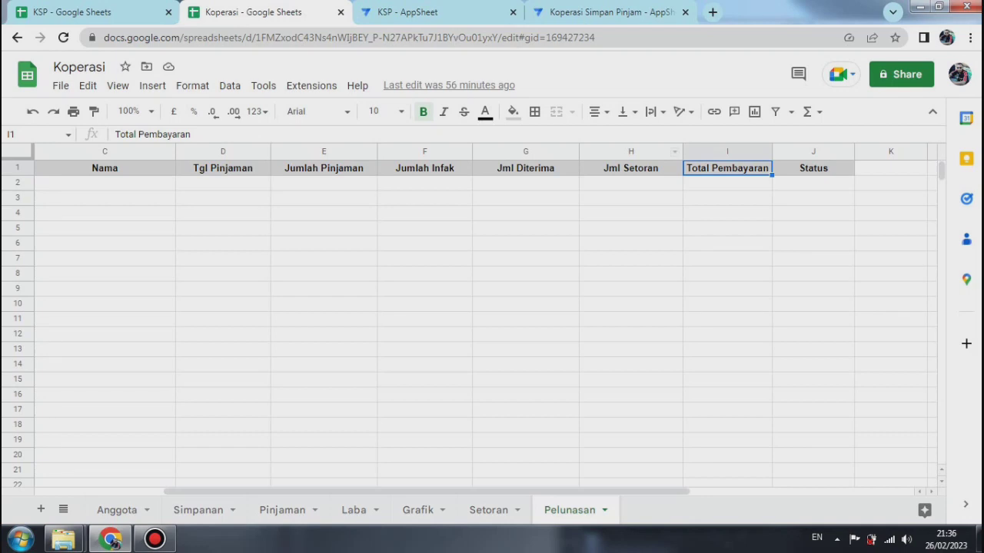
pyautogui.click(630, 152)
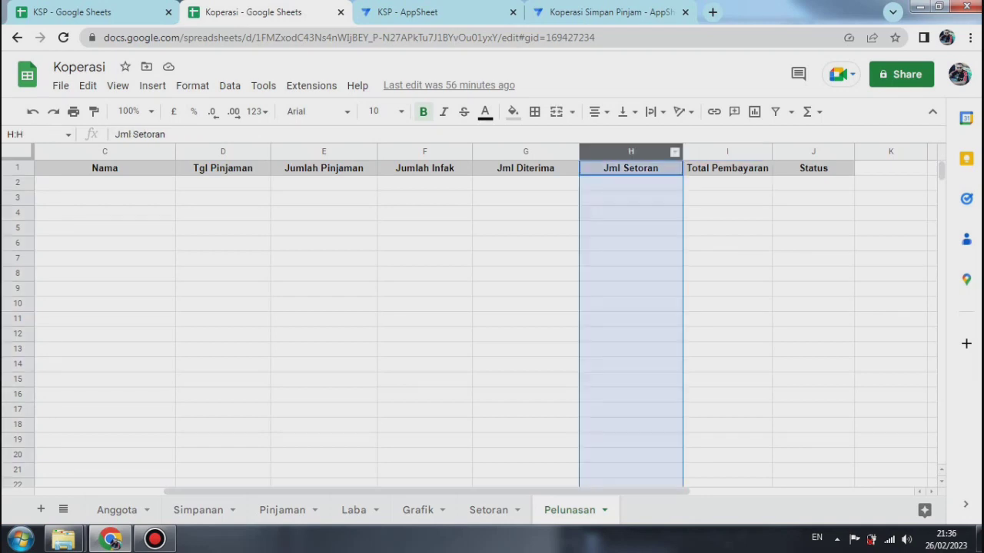
pyautogui.hotkey('shift', 'Right')
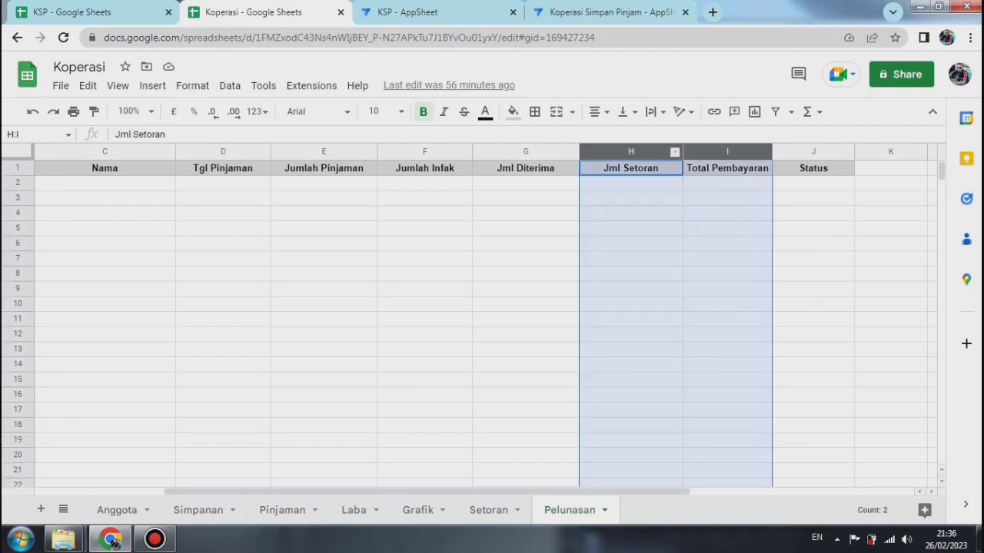
pyautogui.rightClick(653, 152)
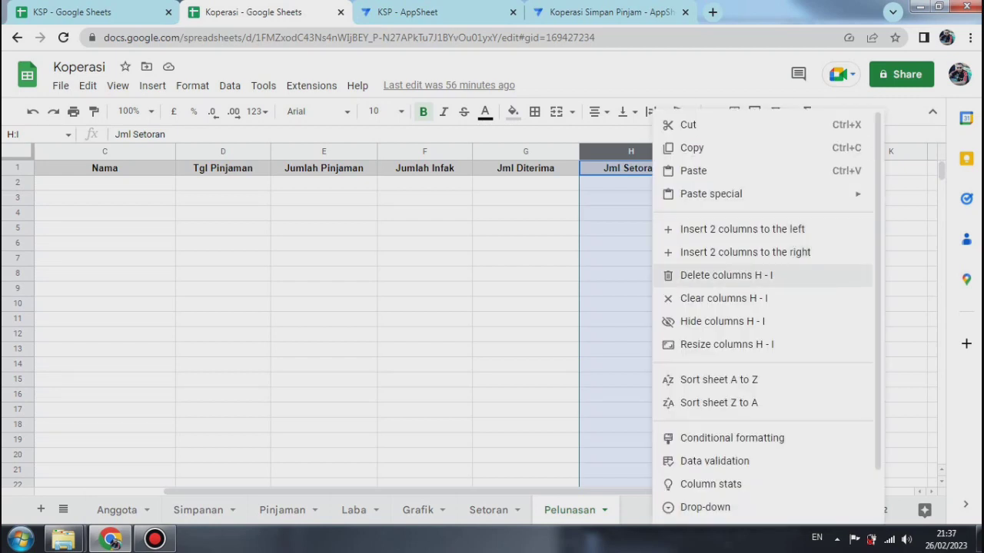
pyautogui.click(725, 276)
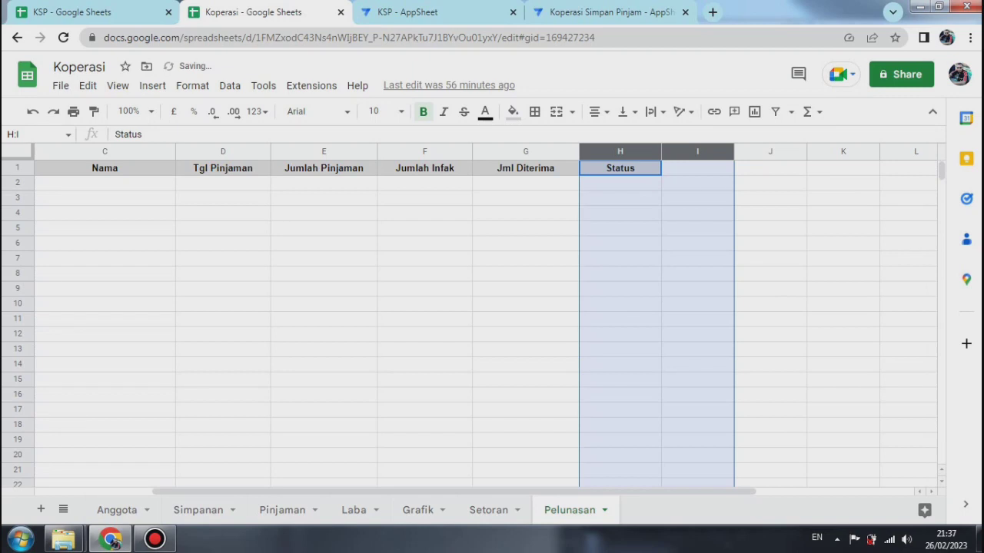
pyautogui.click(843, 243)
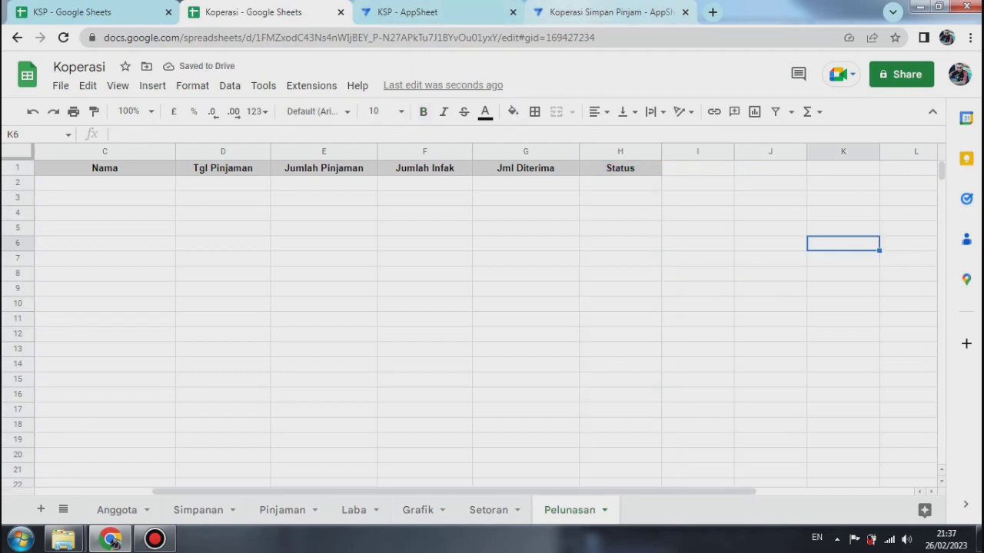
# Step: Switch back to the Koperasi Simpan Pinjam app editor and regenerate the Pelunasan table's column structure
pyautogui.click(611, 12)
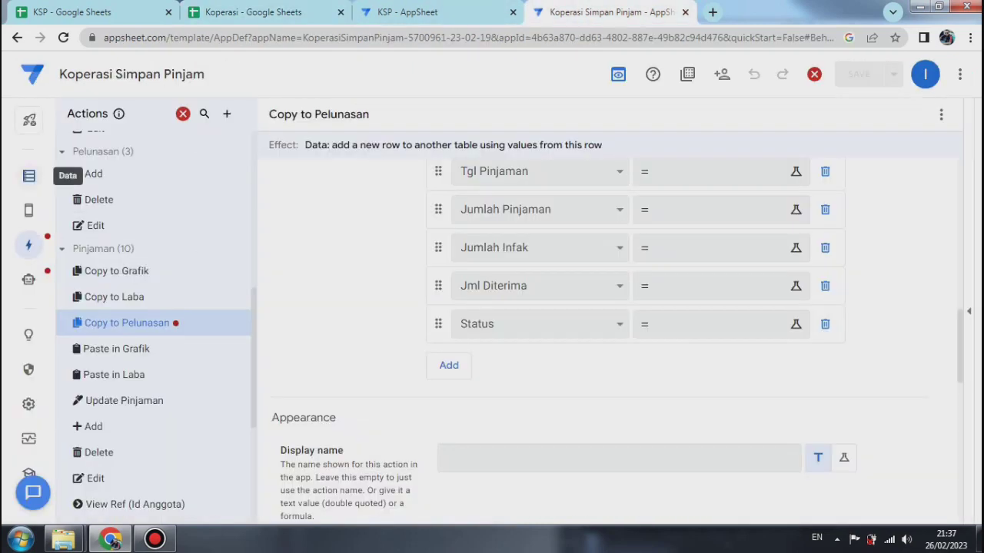
pyautogui.click(28, 176)
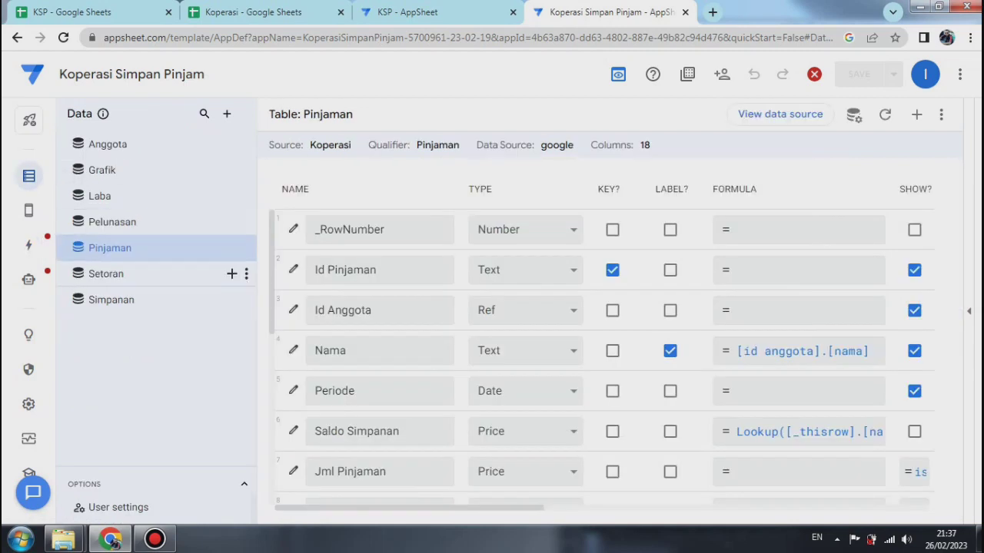
pyautogui.click(123, 221)
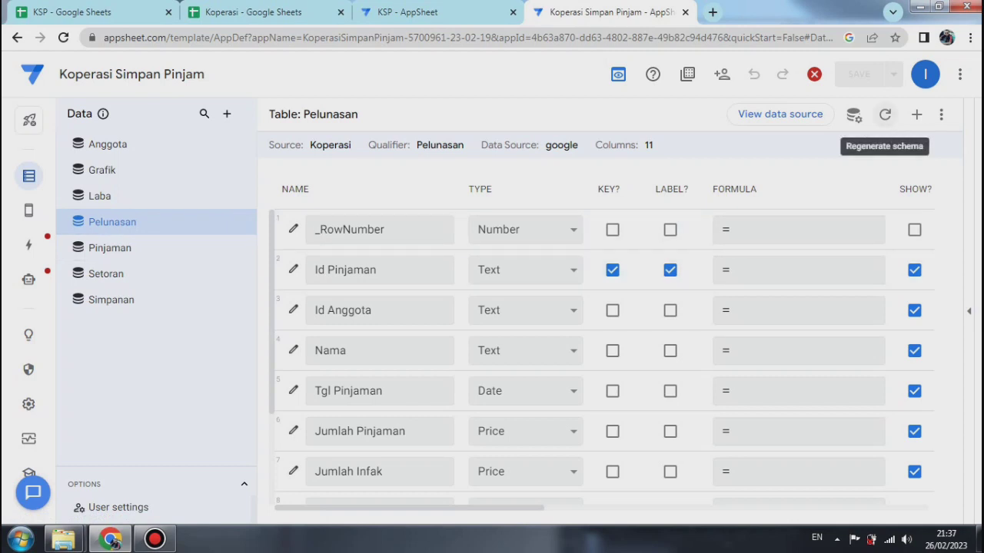
pyautogui.click(884, 114)
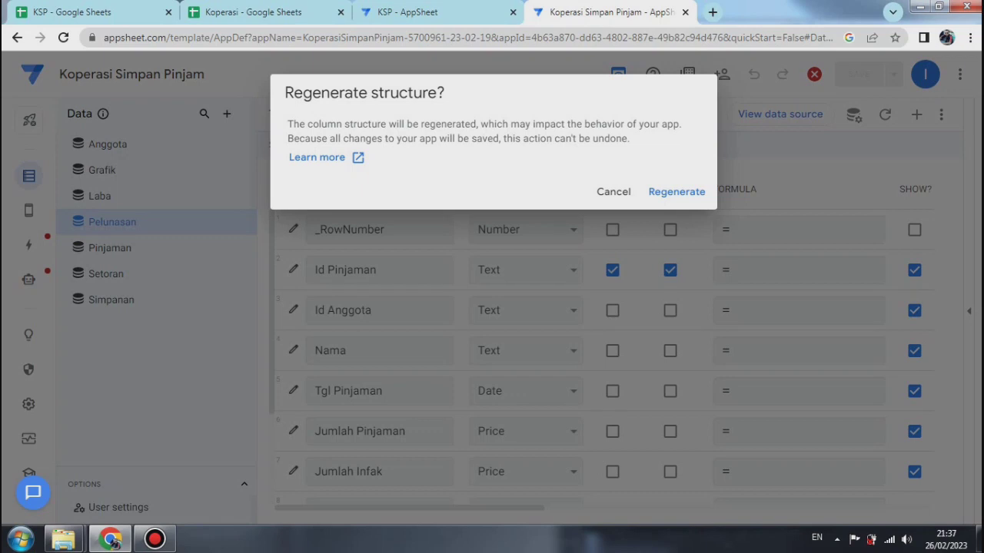
pyautogui.click(676, 192)
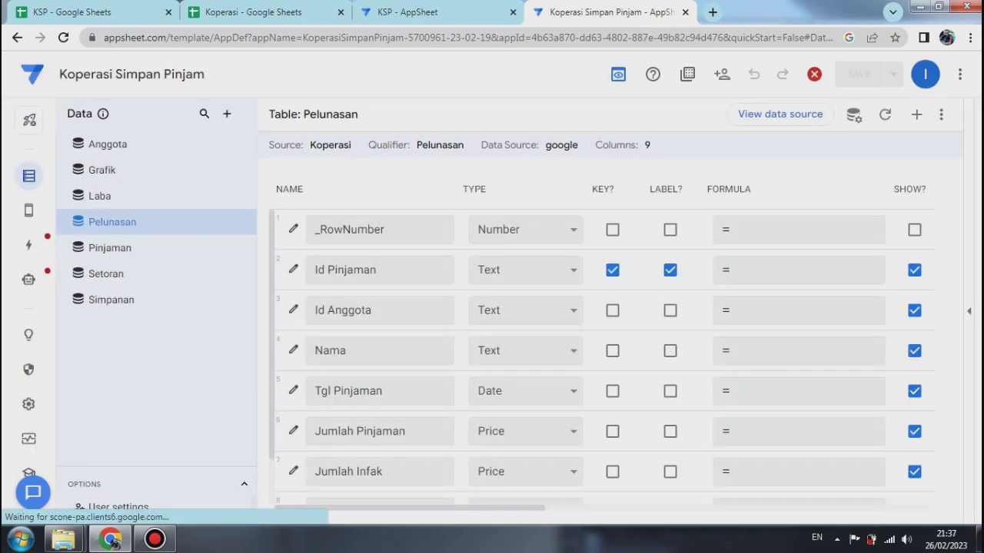
pyautogui.scroll(-1, 605, 353)
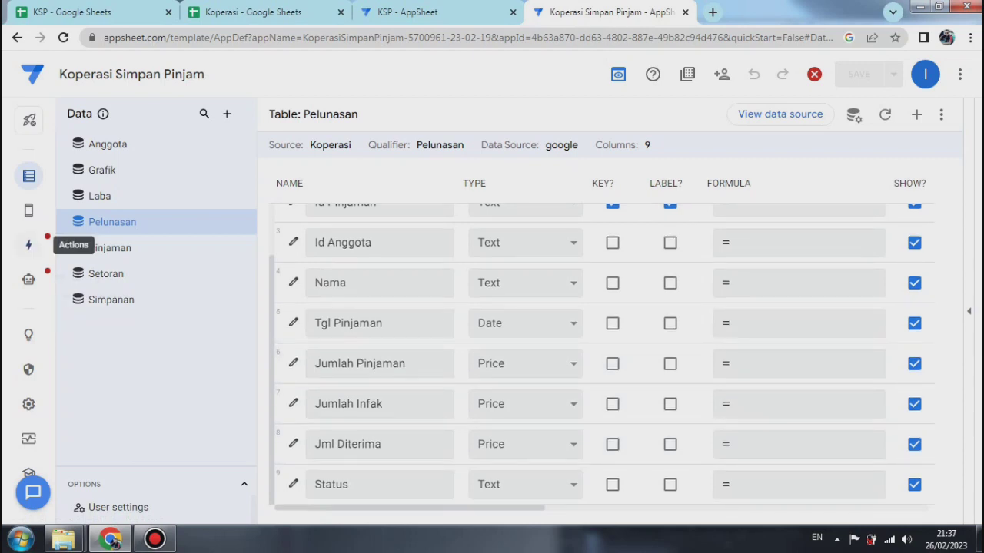
# Step: In the Copy to Pelunasan action, set the value for the Id Pinjaman column to [id pinjaman]
pyautogui.click(28, 245)
pyautogui.scroll(-2, 607, 323)
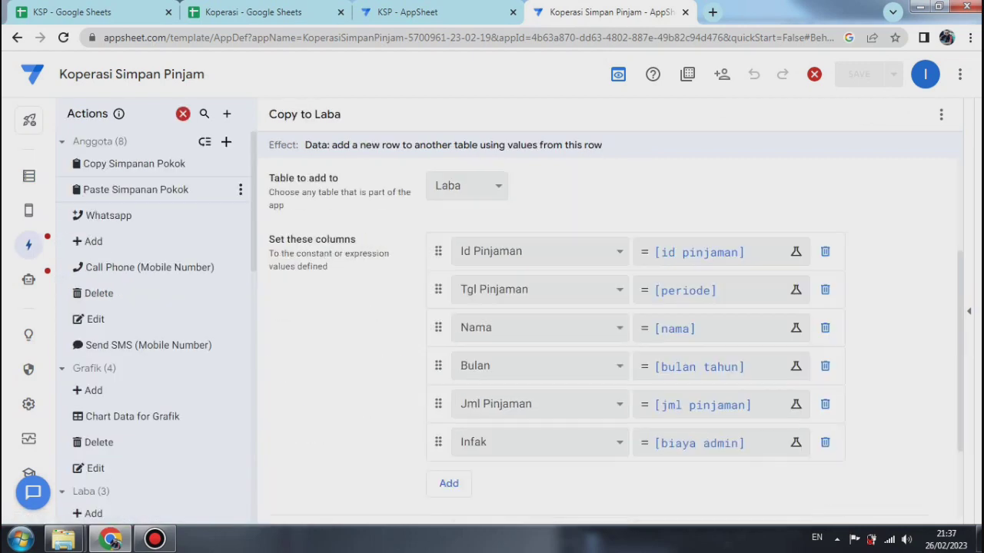
pyautogui.scroll(-7, 154, 237)
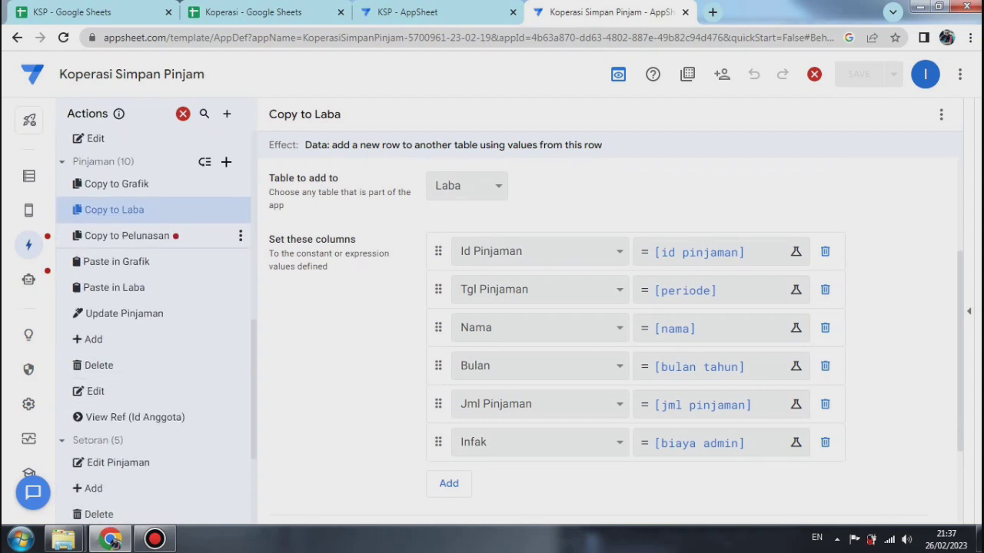
pyautogui.click(137, 236)
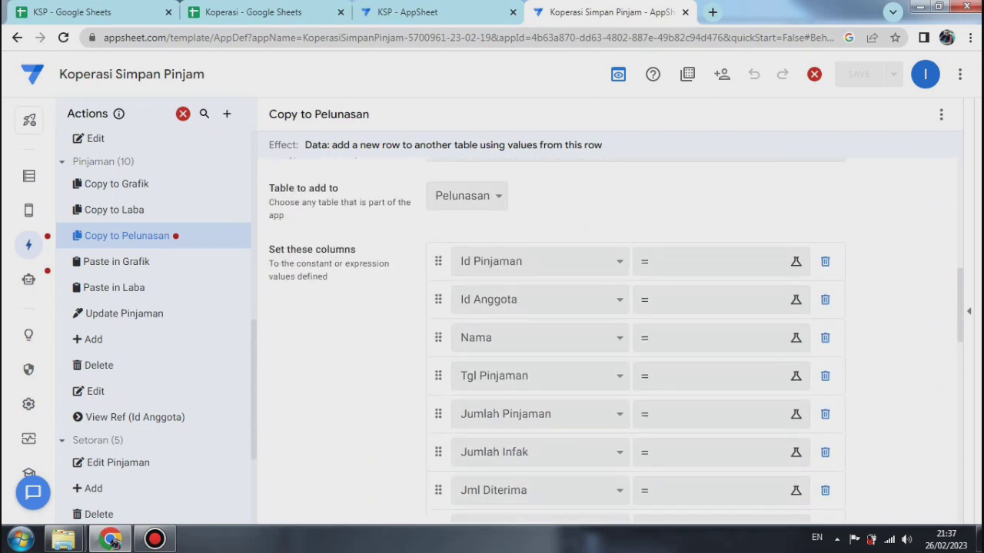
pyautogui.scroll(-1, 615, 338)
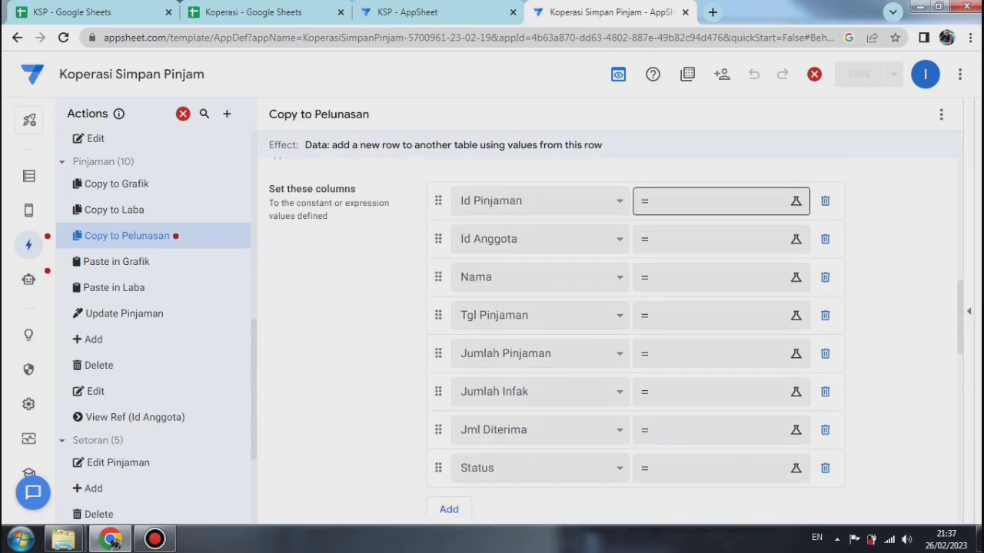
pyautogui.click(715, 201)
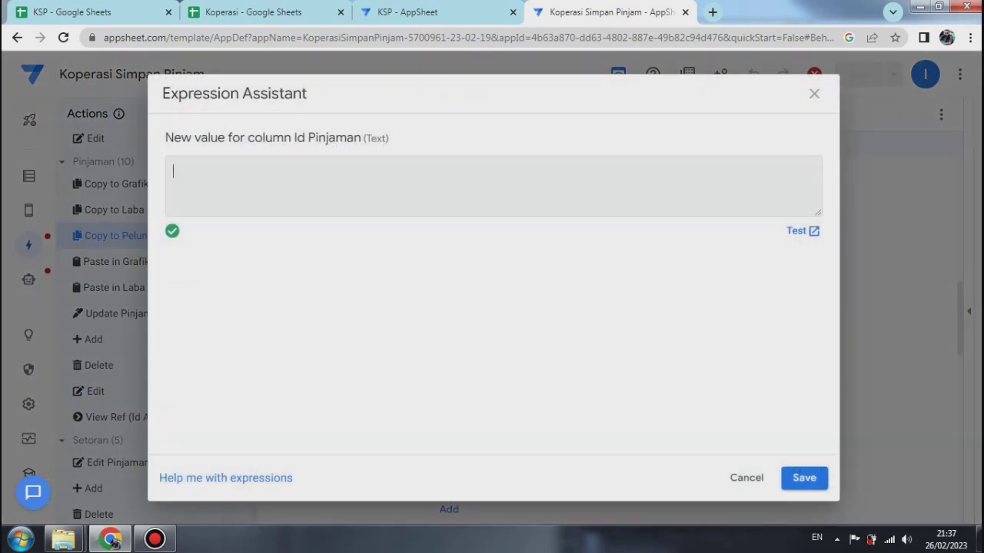
pyautogui.write('[')
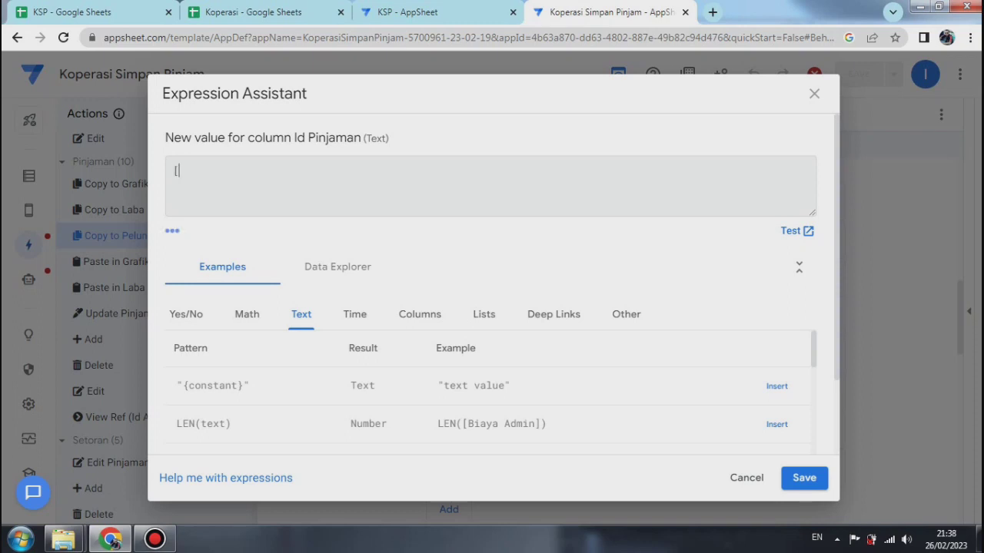
pyautogui.write('id pinjaman]')
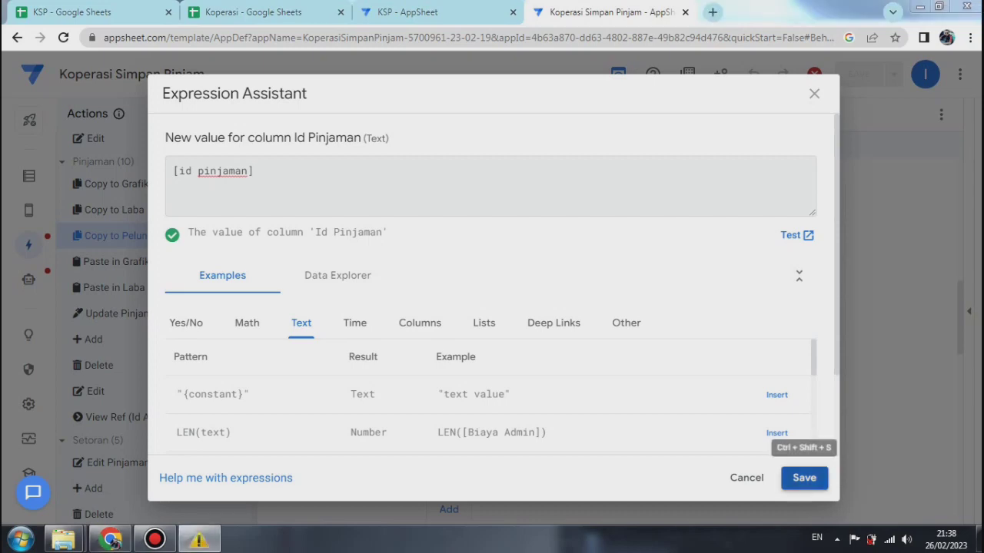
pyautogui.click(666, 115)
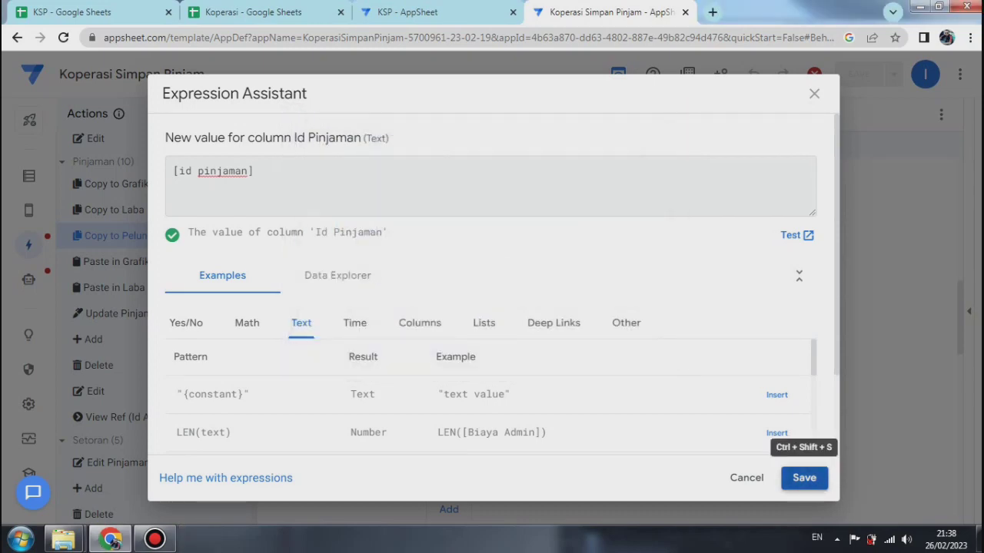
pyautogui.click(804, 477)
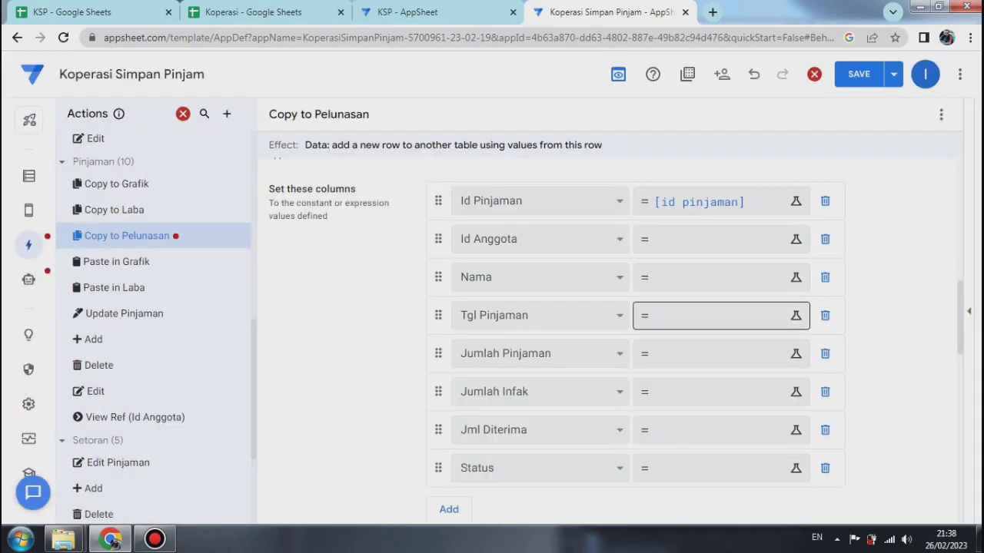
# Step: Set the Id Anggota column's value to [id anggota] in the Copy to Pelunasan action
pyautogui.click(707, 239)
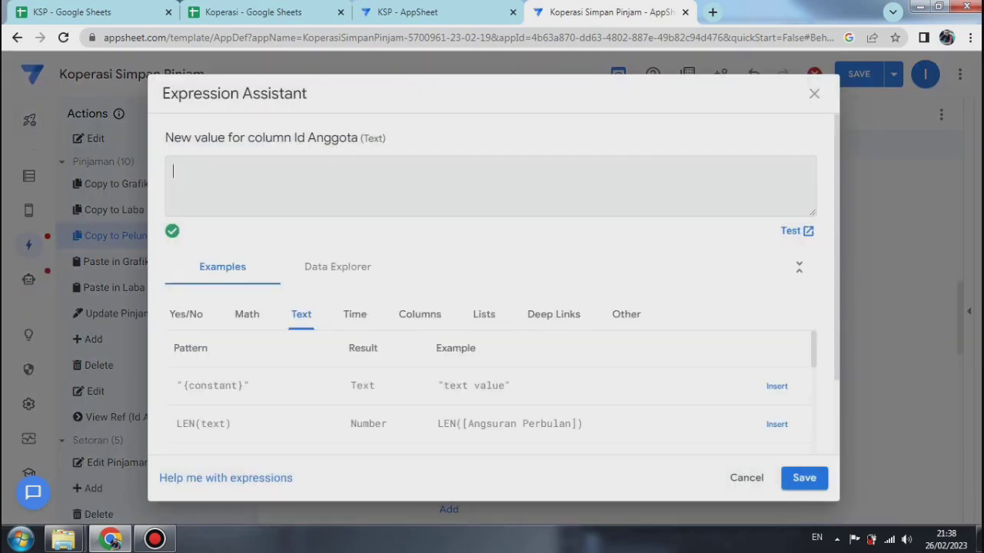
pyautogui.write('[id anggota')
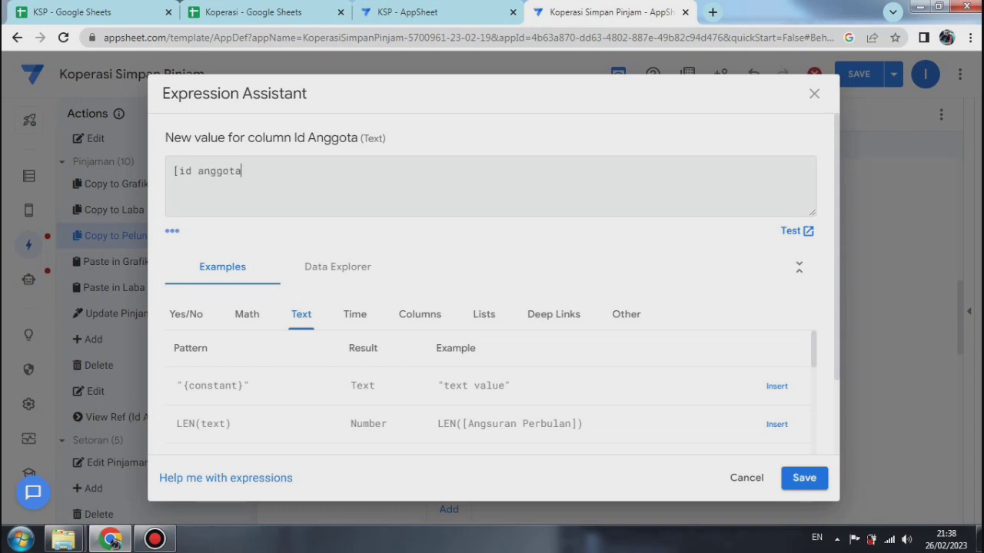
pyautogui.write(']')
pyautogui.click(804, 477)
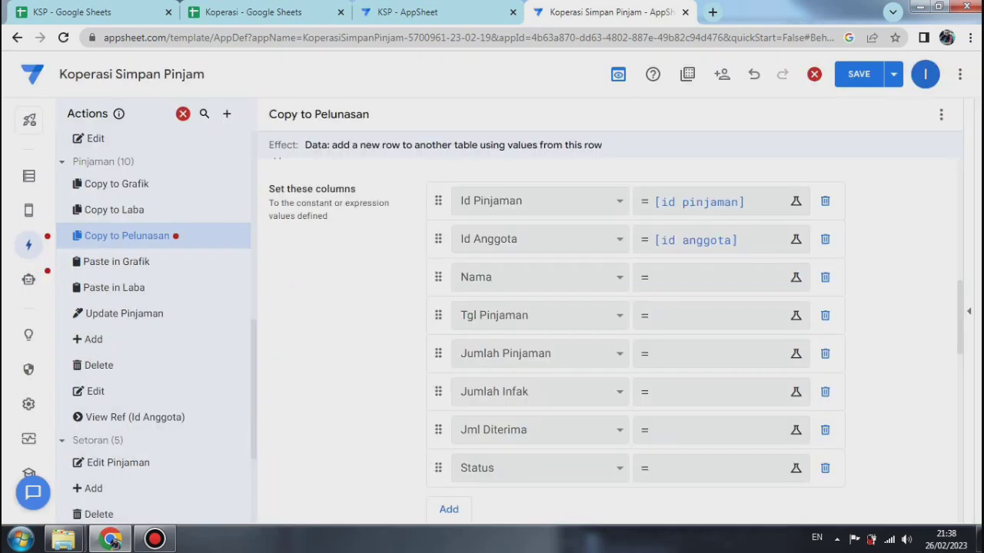
# Step: Set the Nama column's value to [nama] in the Copy to Pelunasan action
pyautogui.click(715, 278)
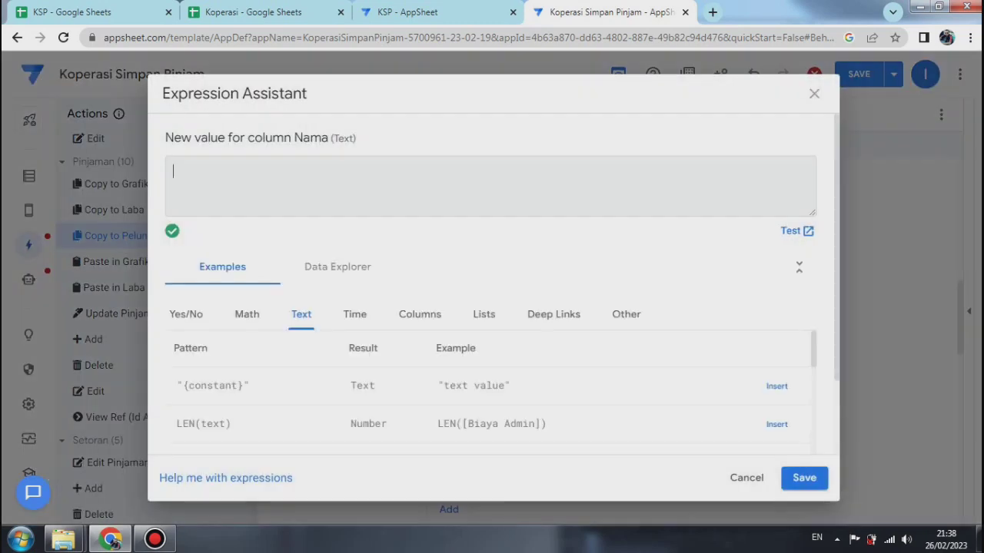
pyautogui.write('[nama')
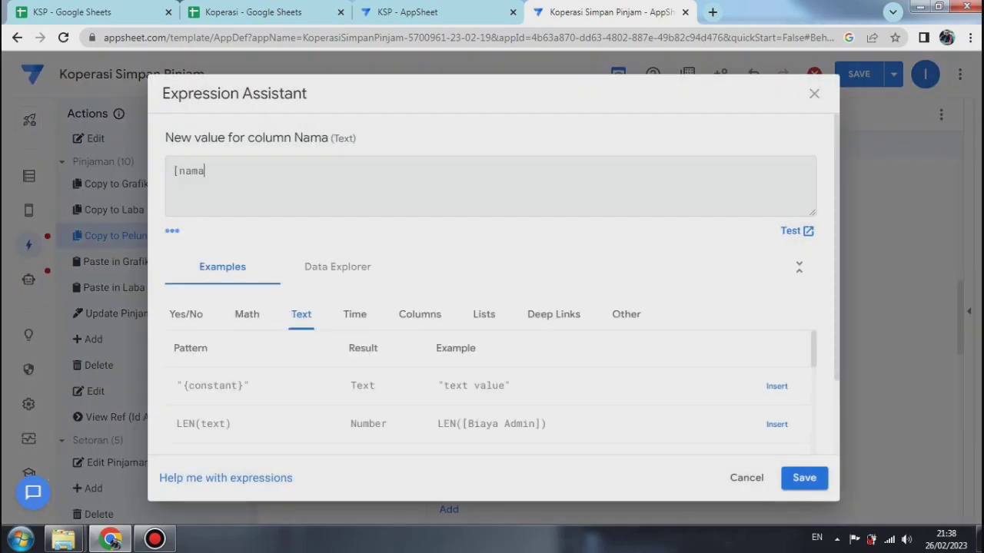
pyautogui.write(']')
pyautogui.click(804, 477)
# Step: Set the Tgl Pinjaman column's value to [tgl pinjaman] in the Copy to Pelunasan action
pyautogui.click(715, 315)
pyautogui.write('[')
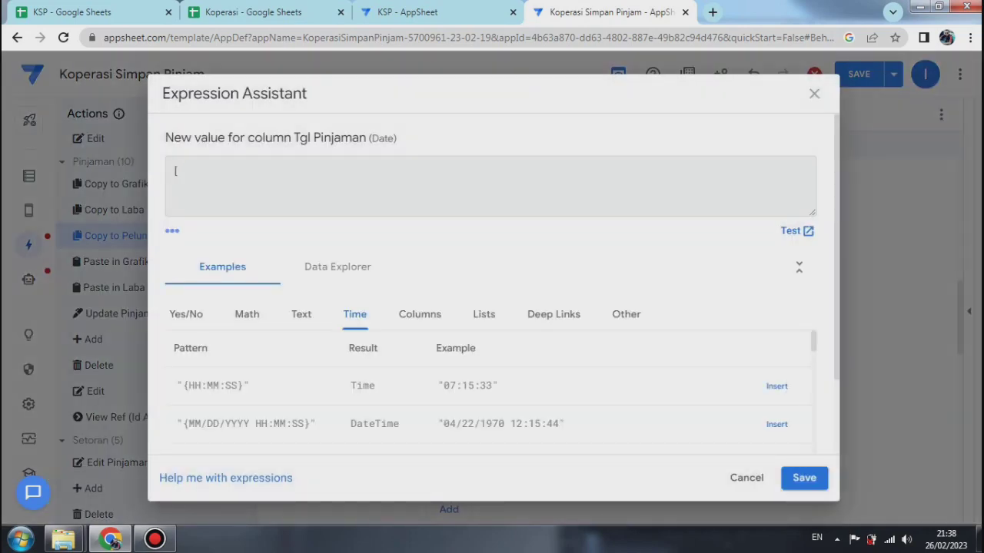
pyautogui.write('tgl pinjaman]')
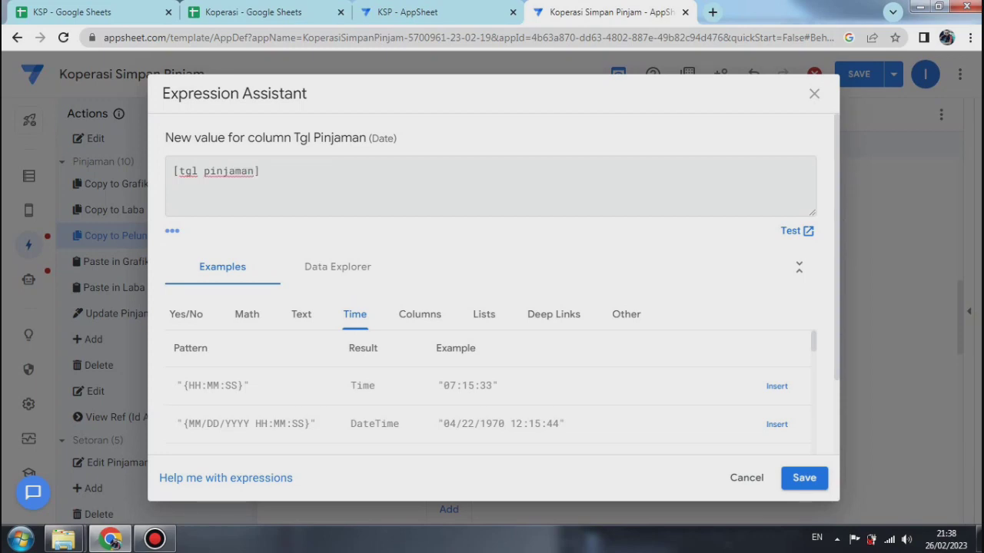
pyautogui.click(804, 477)
# Step: Set the Jumlah Pinjaman column's value to [jml pinjaman] in the Copy to Pelunasan action
pyautogui.click(715, 353)
pyautogui.write('[')
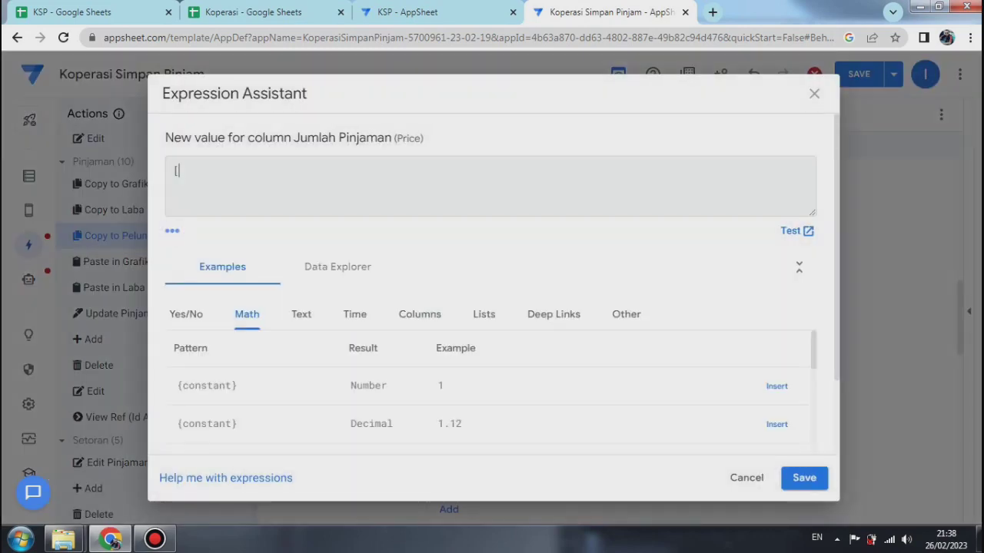
pyautogui.write('jml pinjaman]')
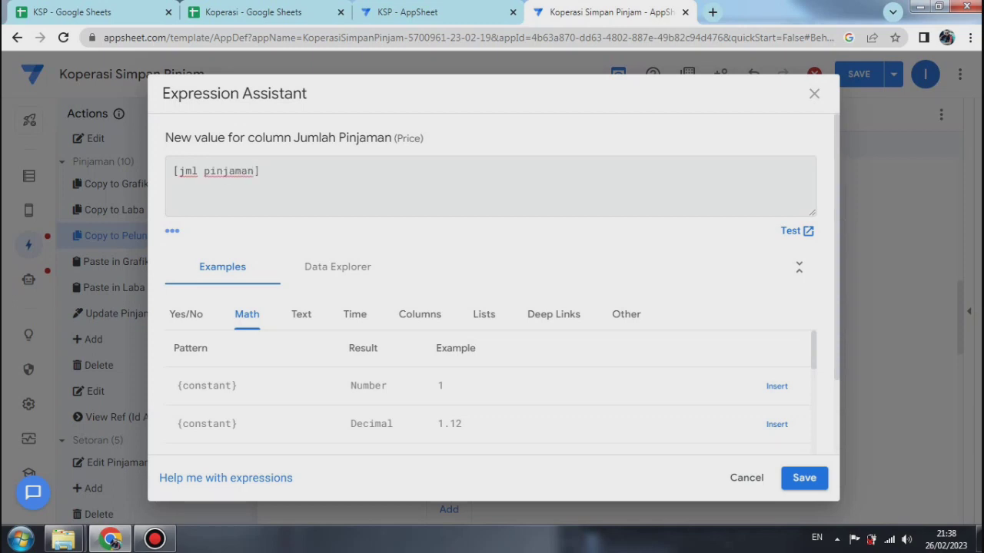
pyautogui.click(804, 477)
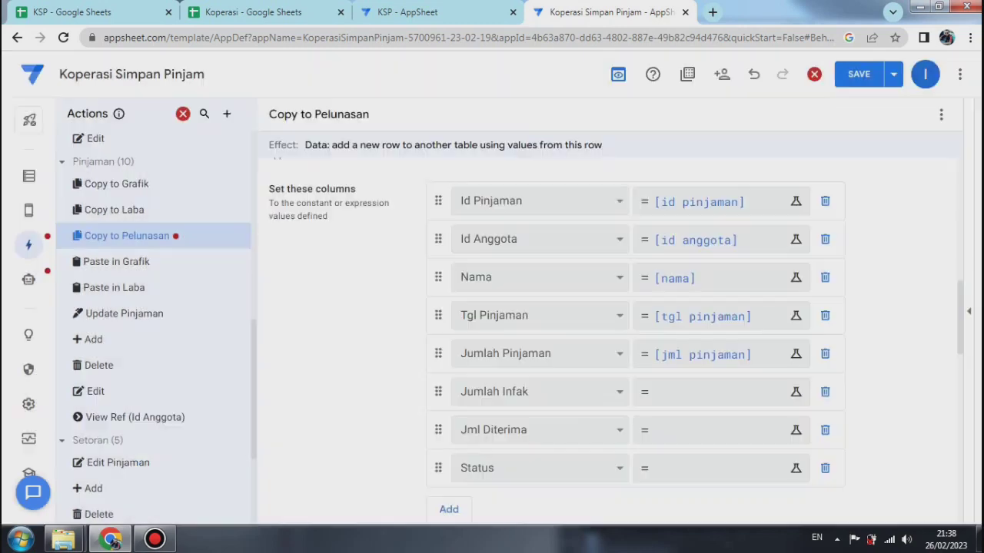
# Step: Set the Jumlah Infak column's value to [biaya admin] in the Copy to Pelunasan action
pyautogui.click(723, 391)
pyautogui.write('[biaya admin')
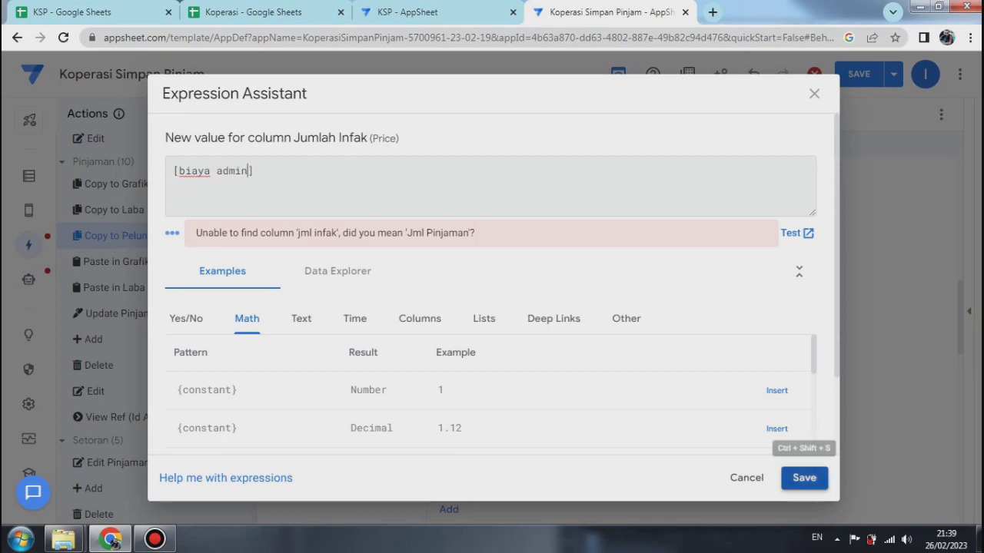
pyautogui.click(804, 478)
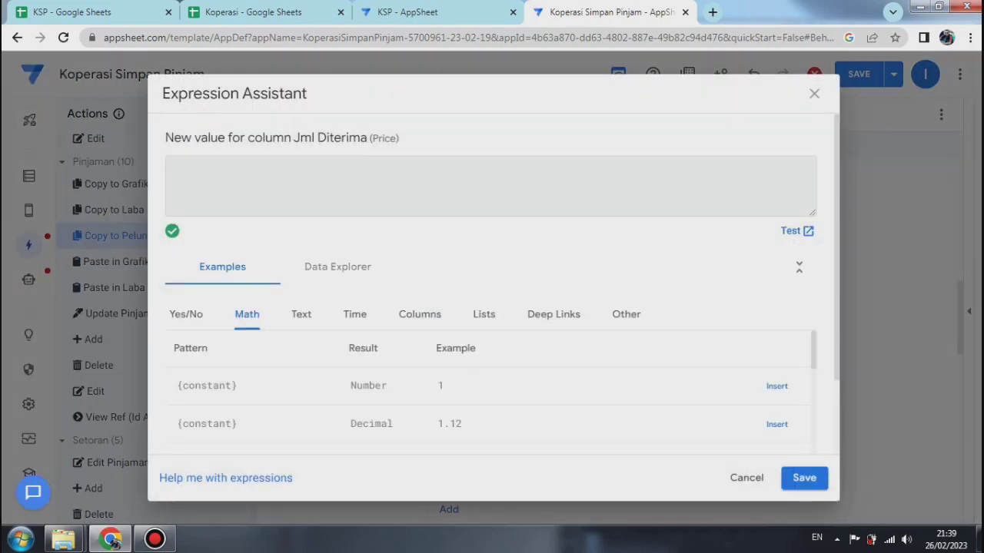
# Step: Set the Jml Diterima column's value to [jml diterima] and the Status column's value to [status]
pyautogui.write('[jml diterima]')
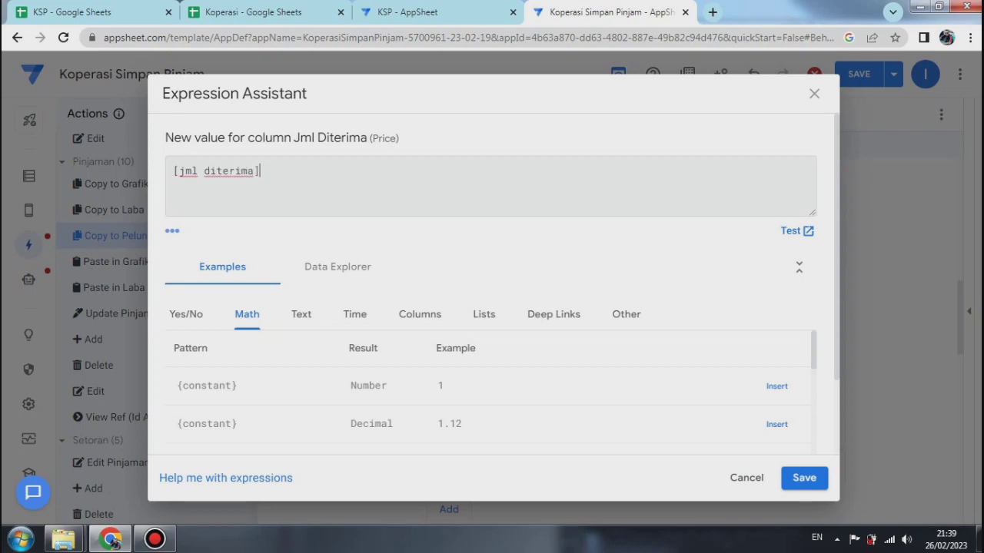
pyautogui.click(804, 477)
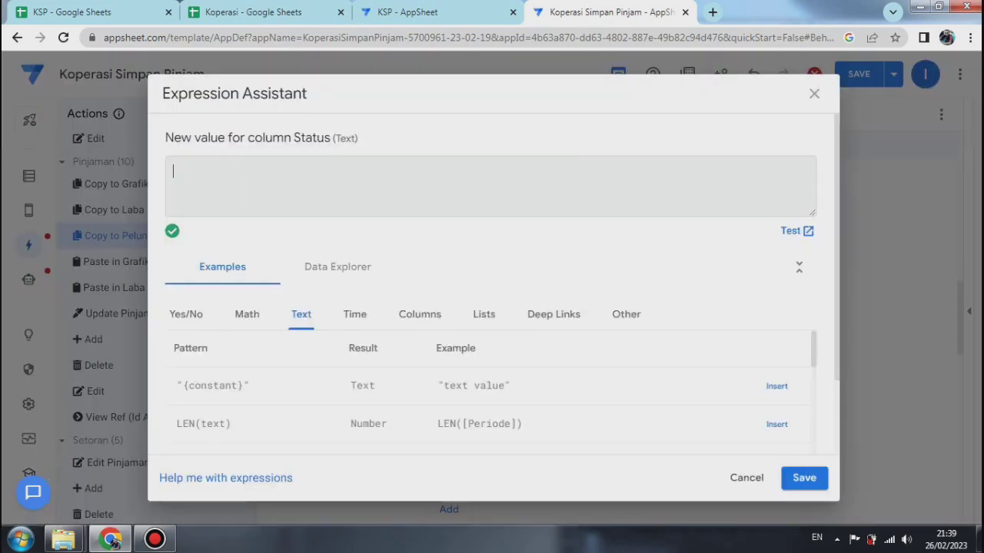
pyautogui.write('[status]')
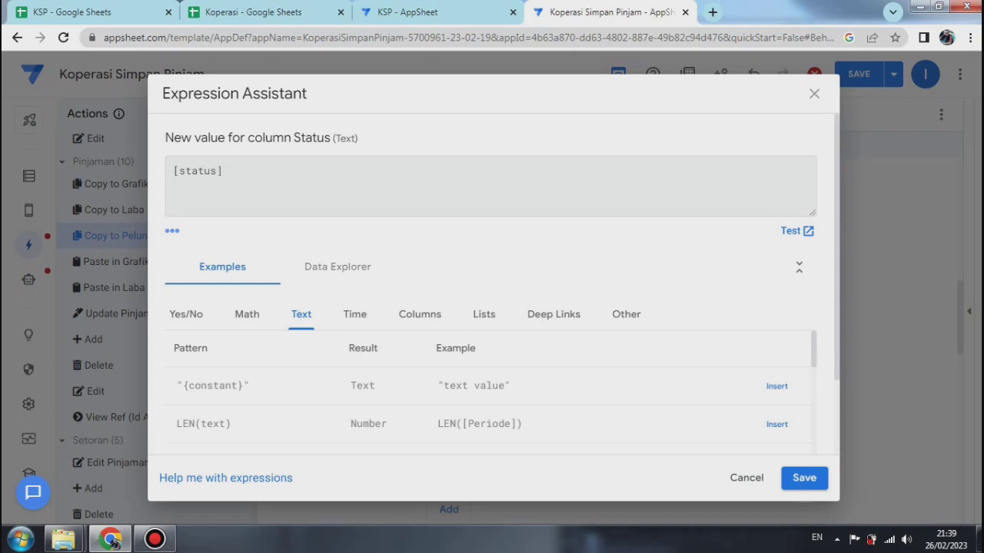
pyautogui.click(804, 477)
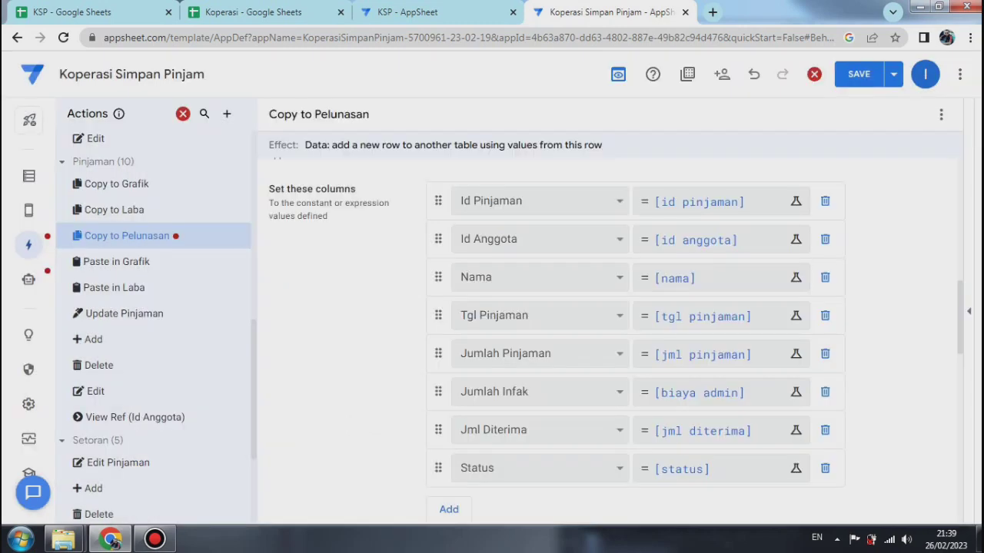
# Step: Save the app with data verification and go to the first problem in the app's errors and warnings list
pyautogui.click(894, 74)
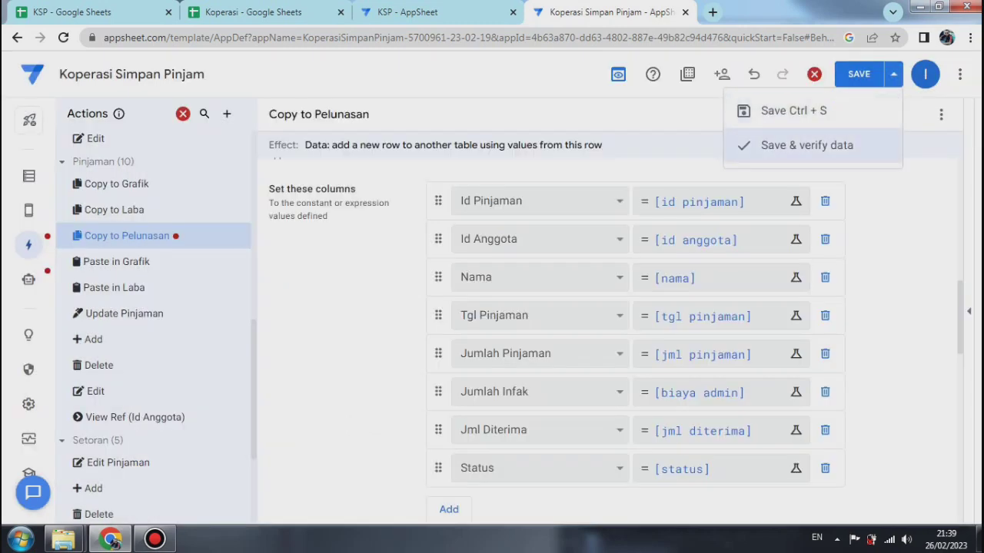
pyautogui.click(807, 146)
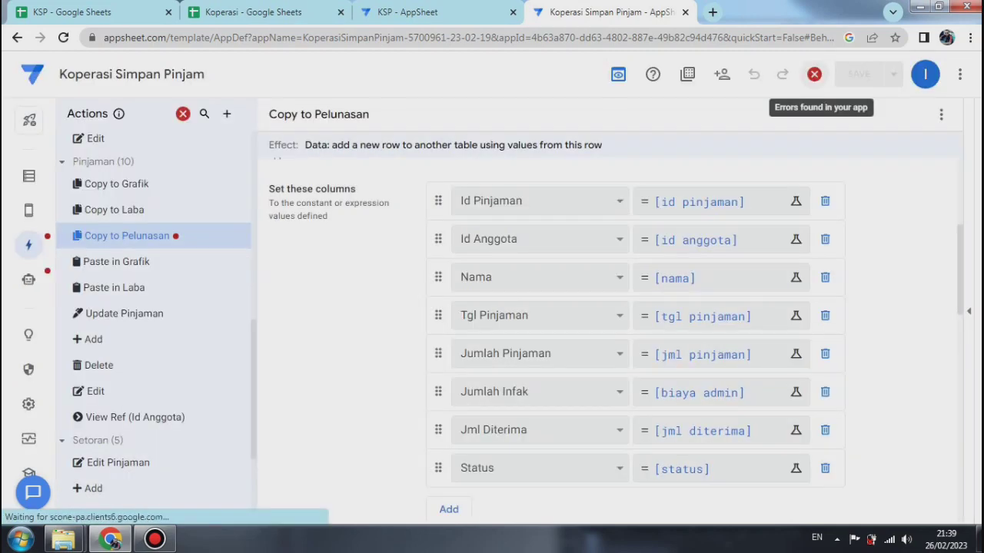
pyautogui.click(814, 74)
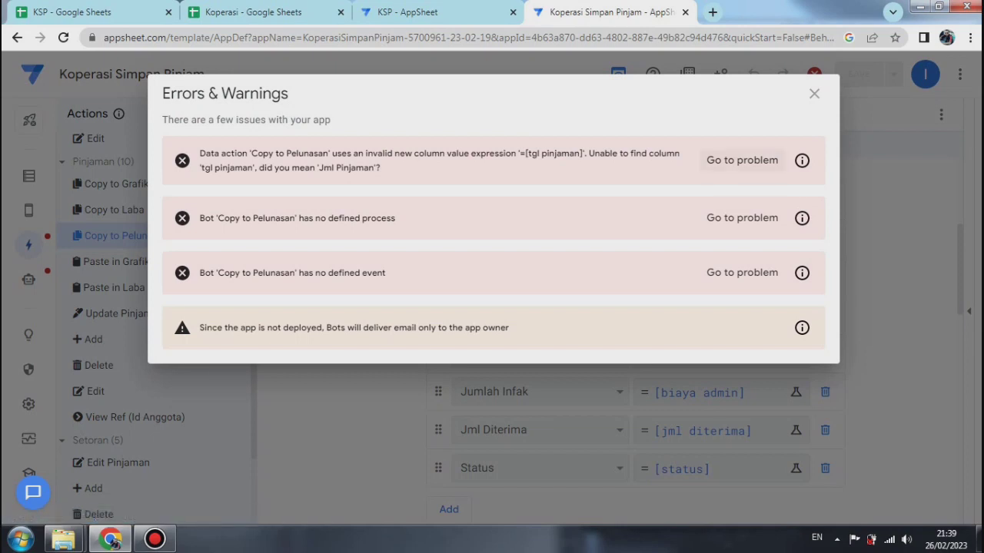
pyautogui.click(741, 160)
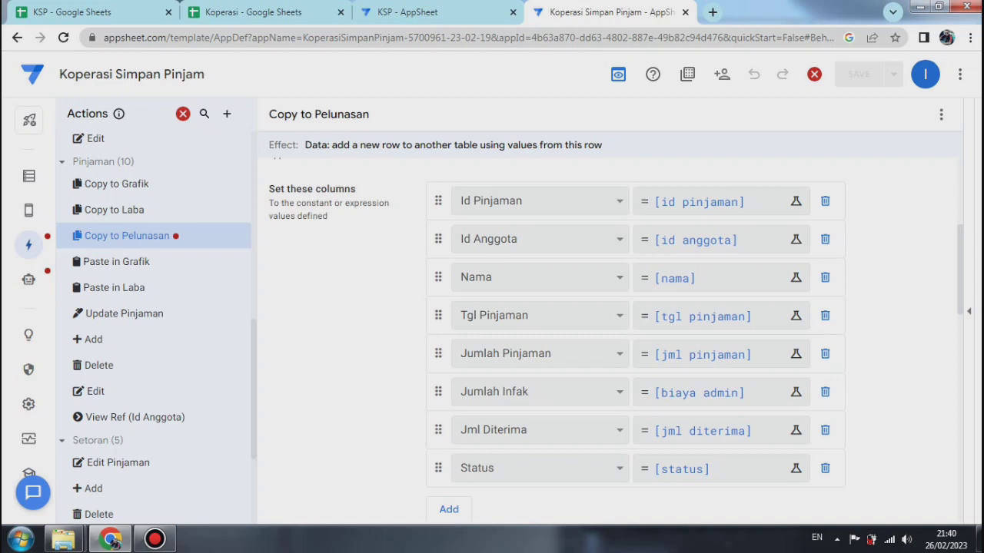
# Step: Read the Copy to Pelunasan action's error and check the column headings of the Pinjaman sheet in the Koperasi Google Sheets file
pyautogui.moveTo(963, 265); pyautogui.dragTo(960, 203)
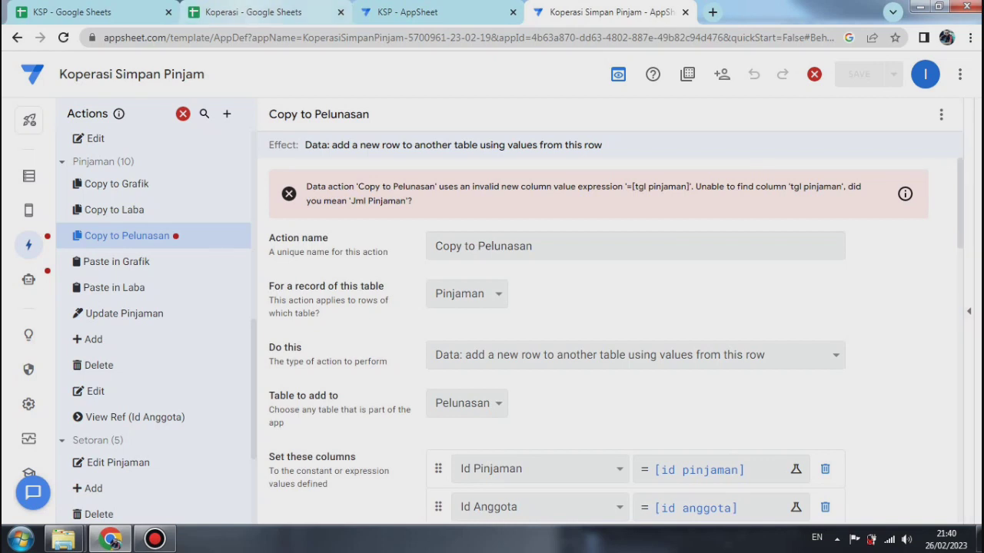
pyautogui.click(254, 12)
pyautogui.click(282, 509)
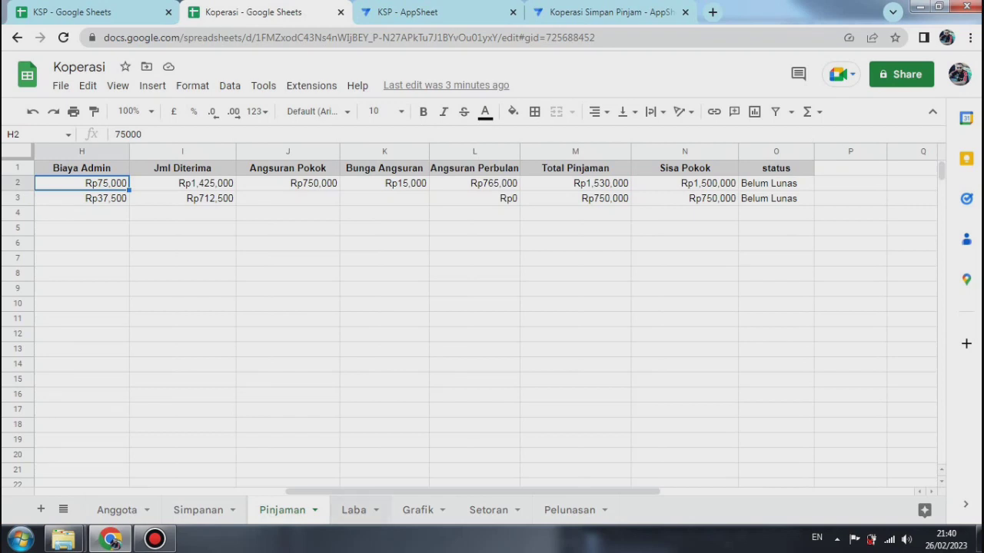
pyautogui.hscroll(-5, 492, 307)
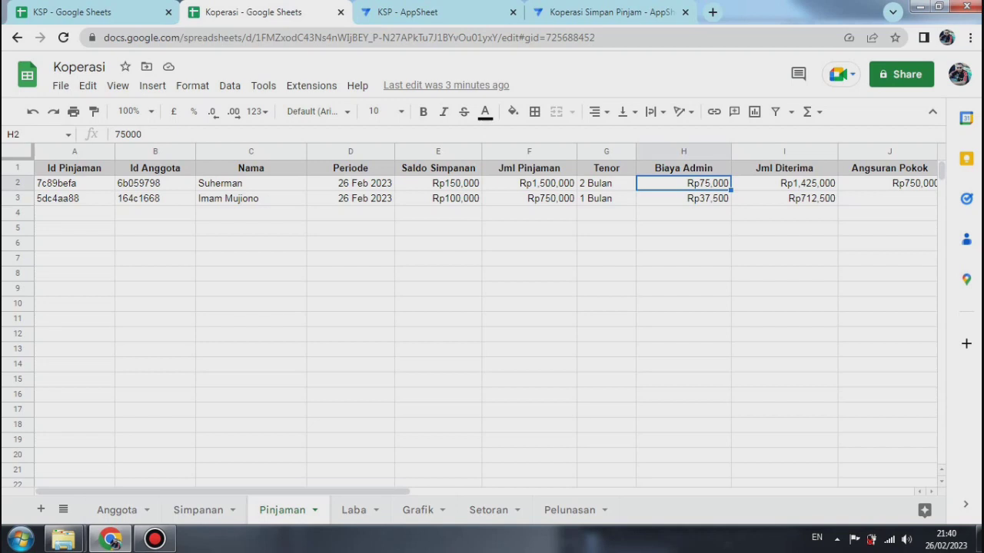
pyautogui.click(607, 12)
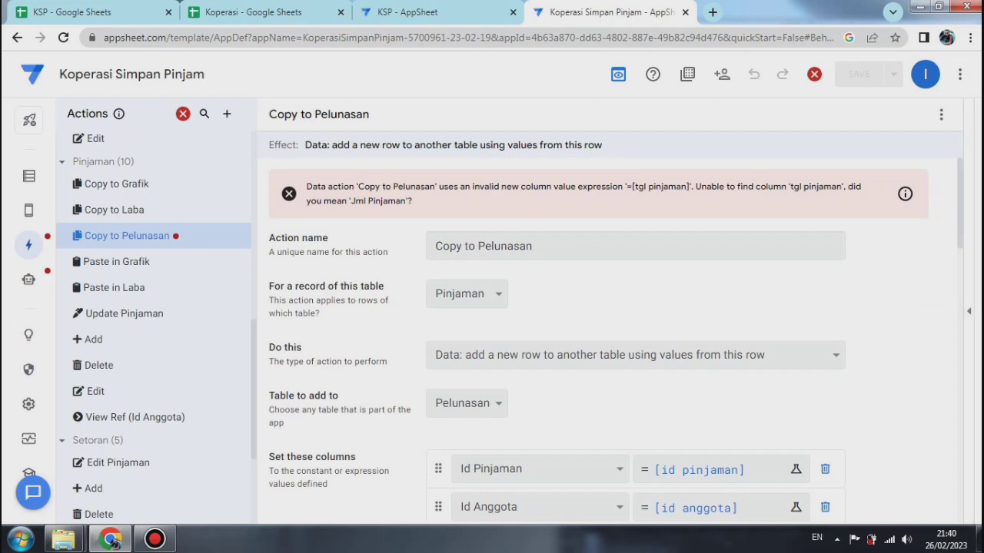
# Step: Set the Tgl Pinjaman column's value to [periode] in the Copy to Pelunasan action and save the app with data verification
pyautogui.scroll(-3, 967, 312)
pyautogui.scroll(-4, 722, 231)
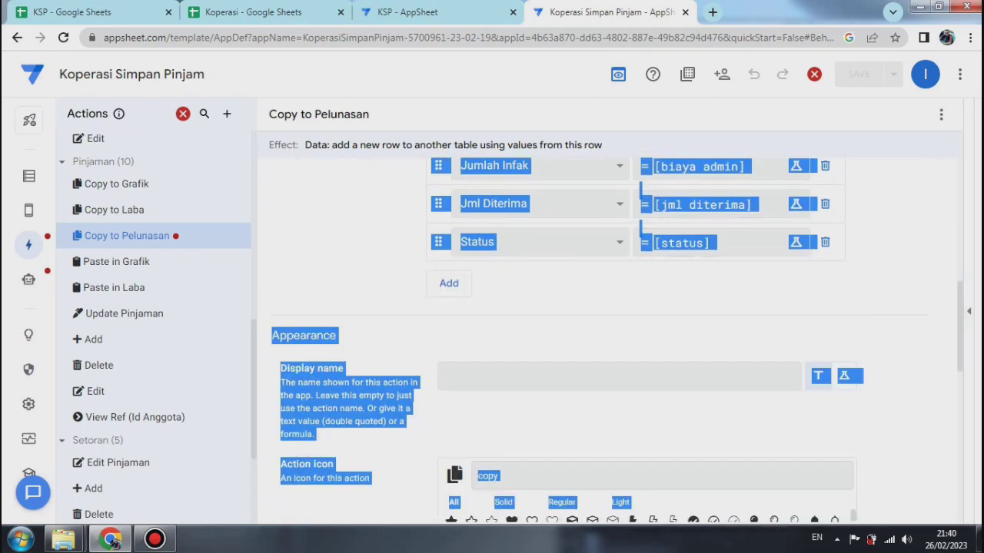
pyautogui.scroll(3, 967, 310)
pyautogui.click(715, 177)
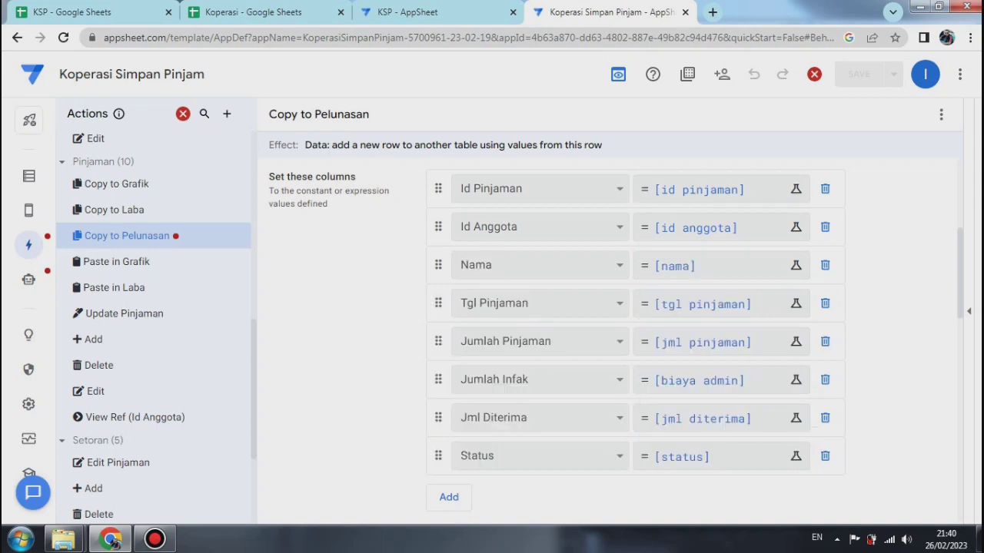
pyautogui.click(715, 304)
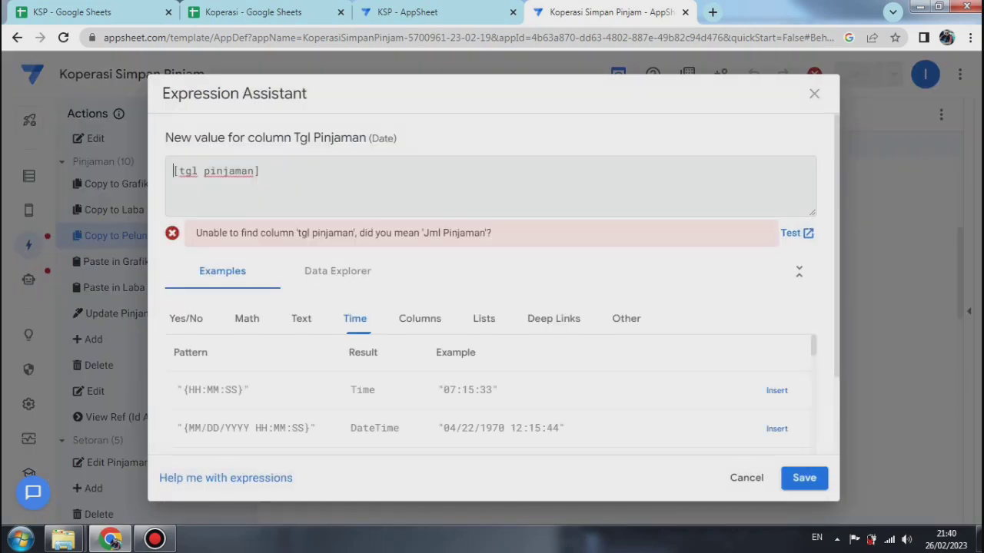
pyautogui.moveTo(255, 171); pyautogui.dragTo(176, 170)
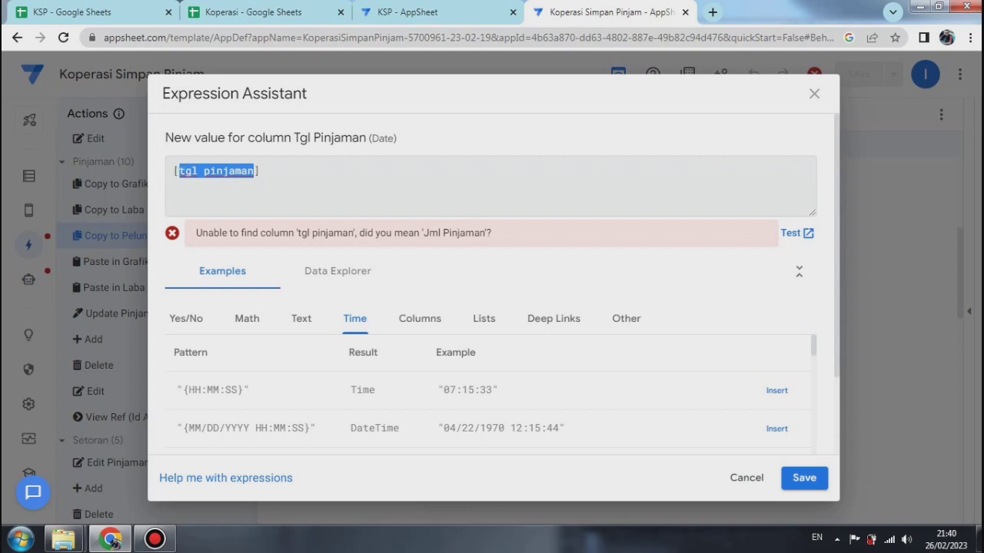
pyautogui.write('periode')
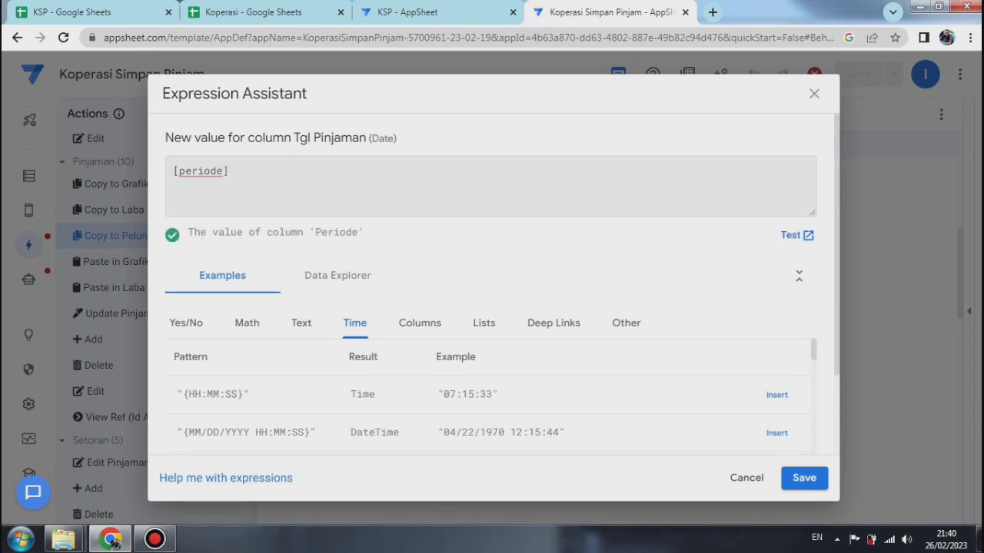
pyautogui.click(804, 477)
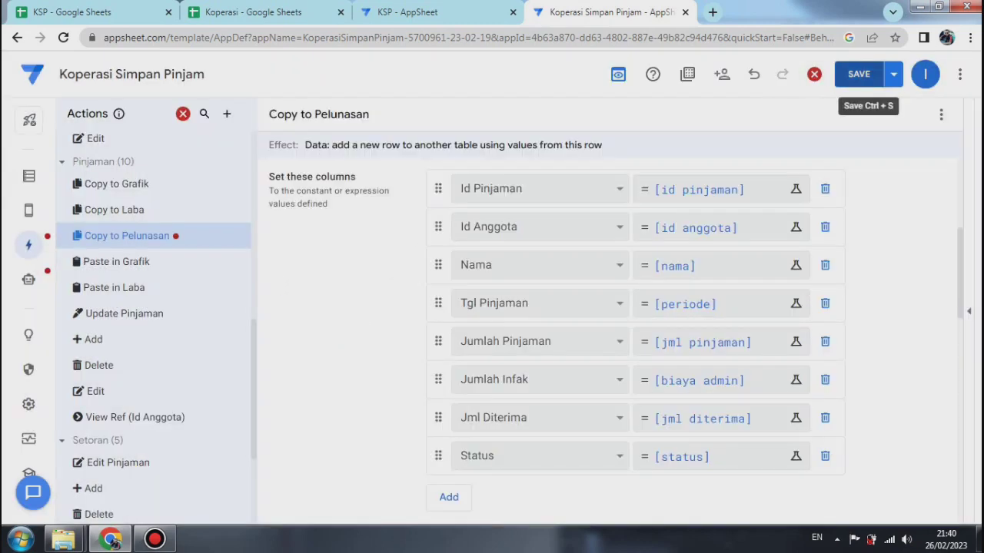
pyautogui.click(894, 74)
pyautogui.click(792, 144)
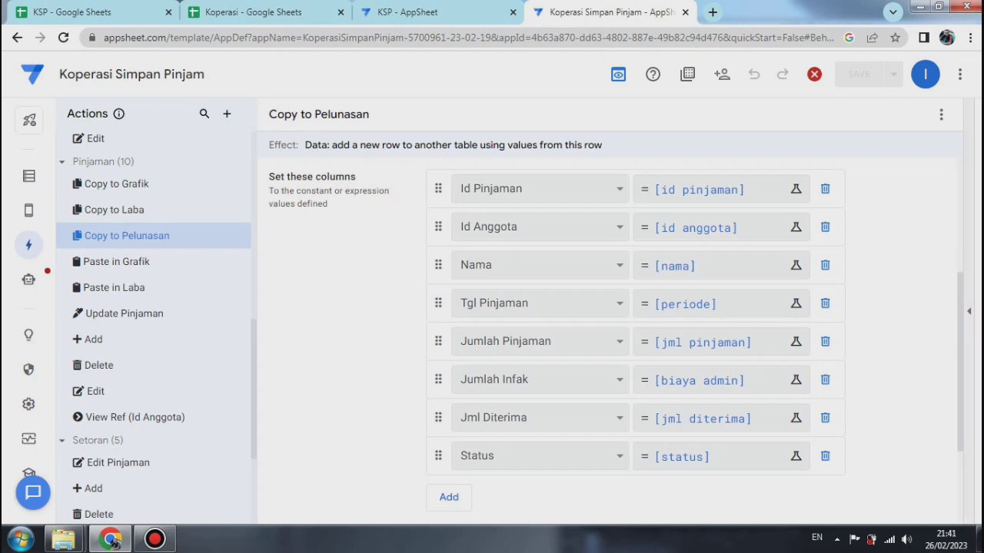
# Step: Create a new action named Paste in Pelunasan
pyautogui.scroll(-1, 615, 330)
pyautogui.scroll(-2, 615, 331)
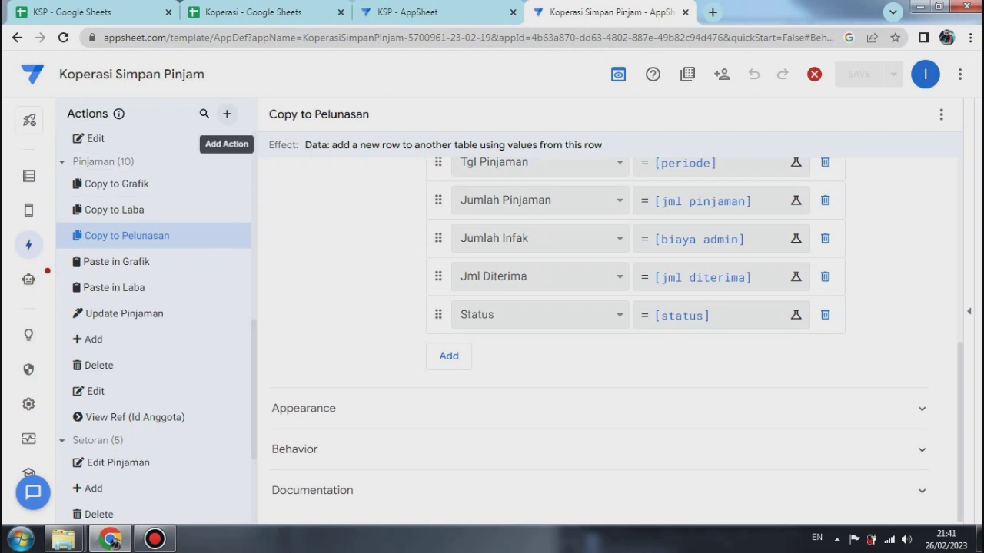
pyautogui.click(227, 113)
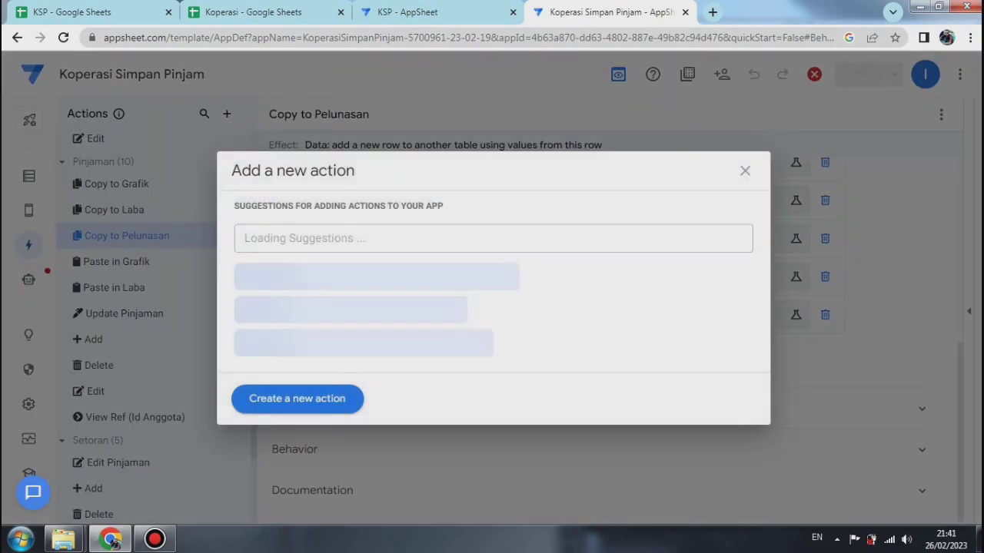
pyautogui.click(297, 399)
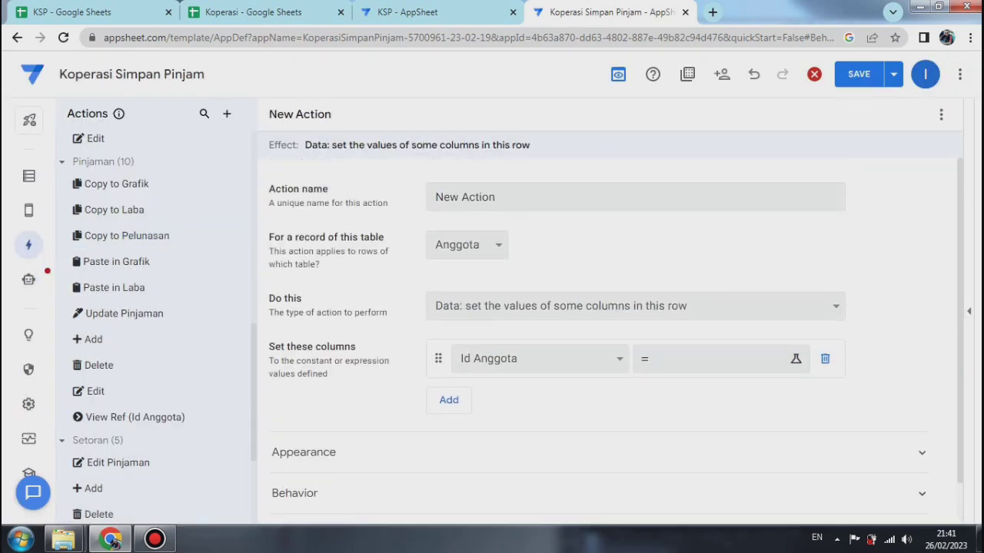
pyautogui.click(495, 197)
pyautogui.hotkey('ctrl', 'a')
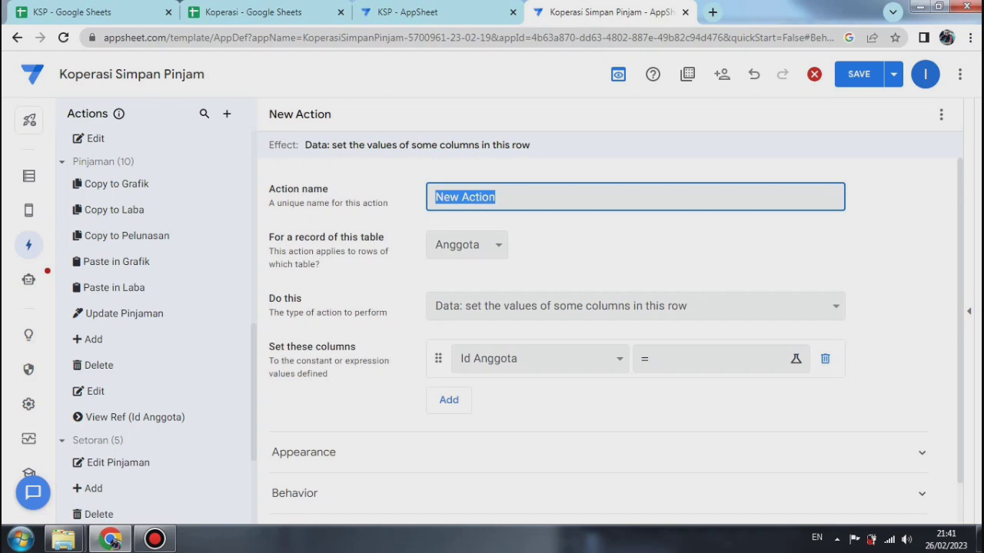
pyautogui.write('Paste ')
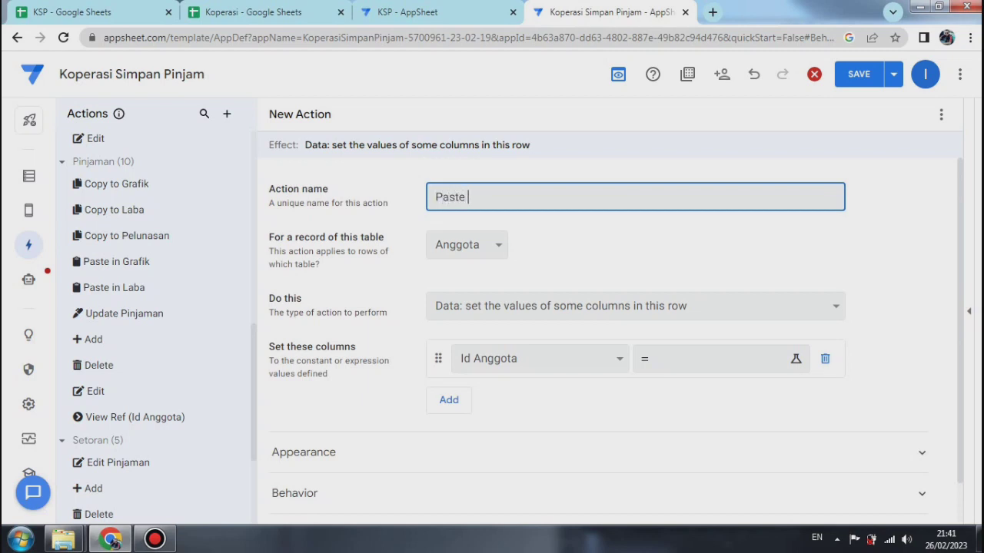
pyautogui.write('in Pelunasan')
# Step: Make Paste in Pelunasan apply to the Setoran table and execute an action on a set of rows, with Pinjaman as the referenced table
pyautogui.click(466, 244)
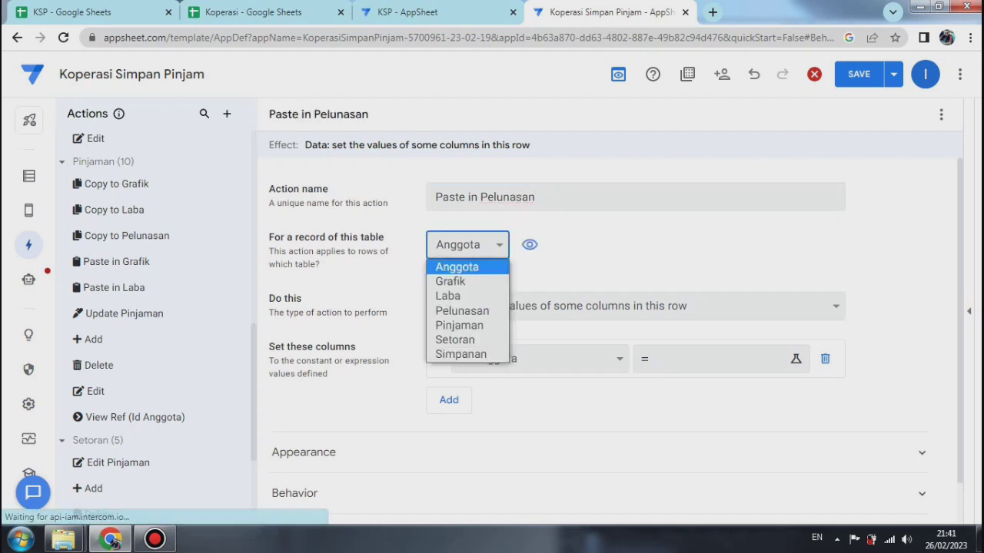
pyautogui.click(456, 339)
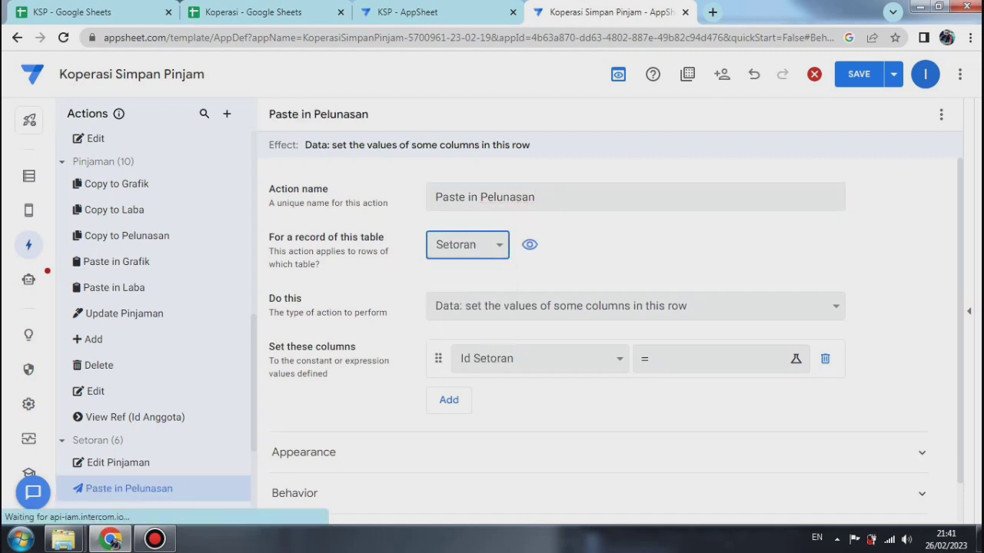
pyautogui.click(635, 306)
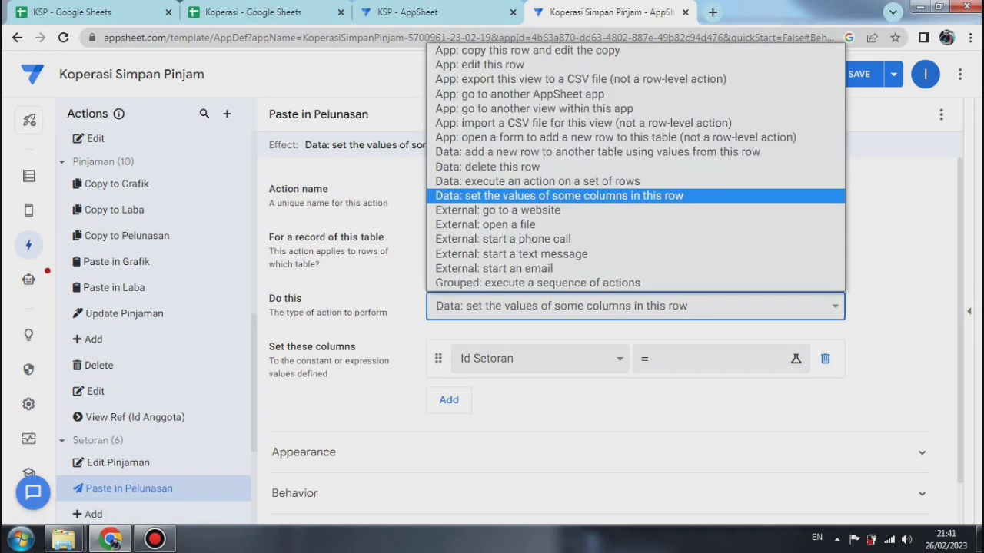
pyautogui.click(537, 181)
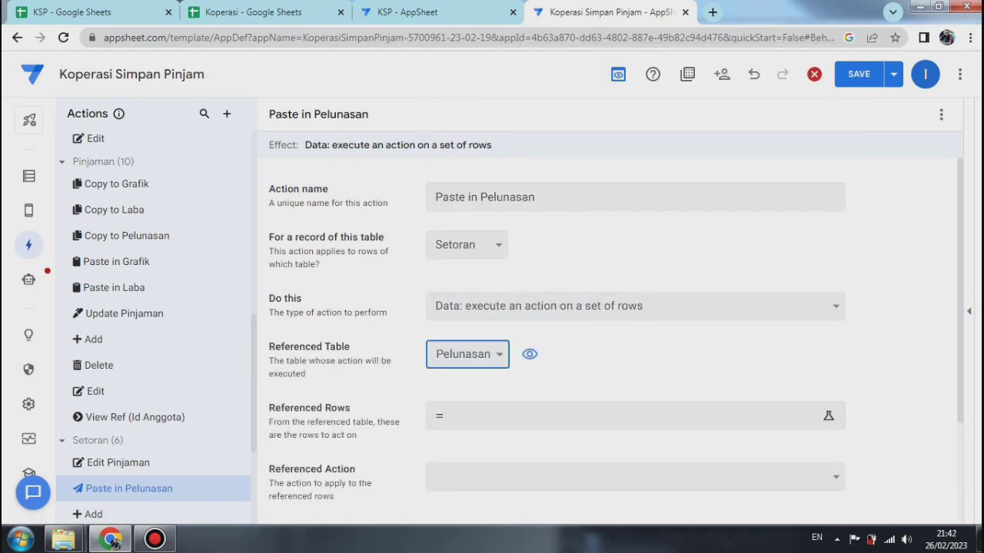
pyautogui.click(468, 354)
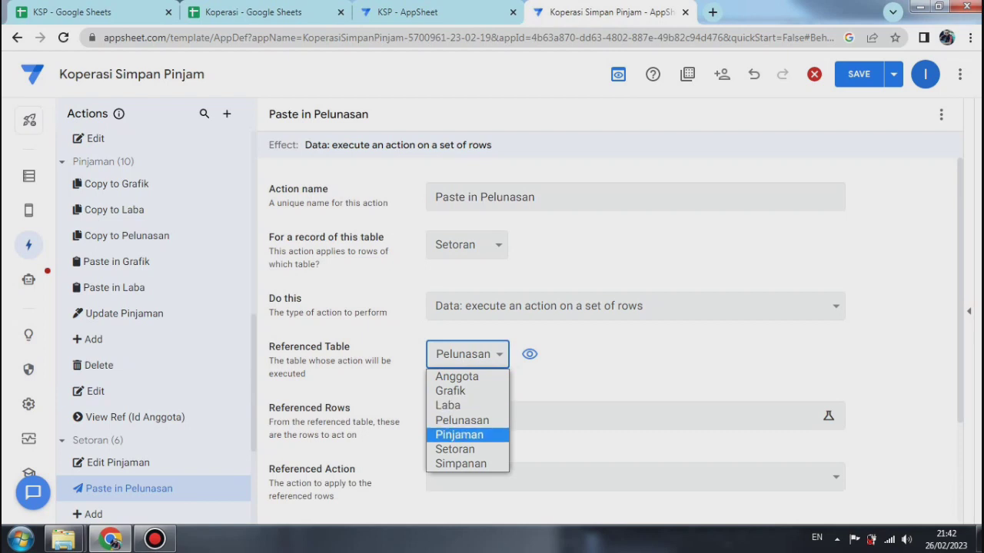
pyautogui.click(459, 435)
pyautogui.scroll(-1, 615, 416)
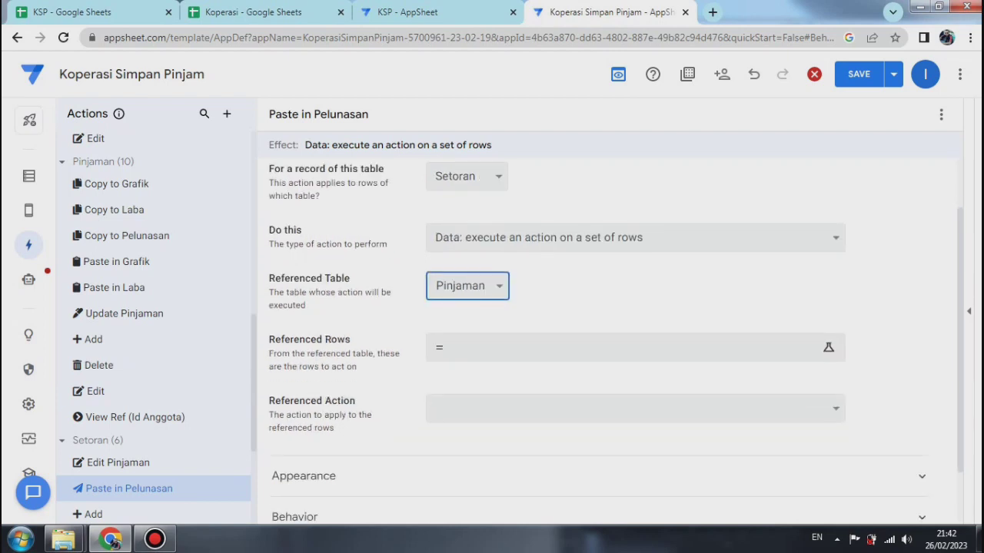
# Step: Set the referenced rows to Filter("pinjaman",And([Id Pinjaman]=[_thisrow].[Id Pinjaman],[Sisa Pinjaman]= 0)) and the referenced action to Copy to Pelunasan
pyautogui.click(615, 348)
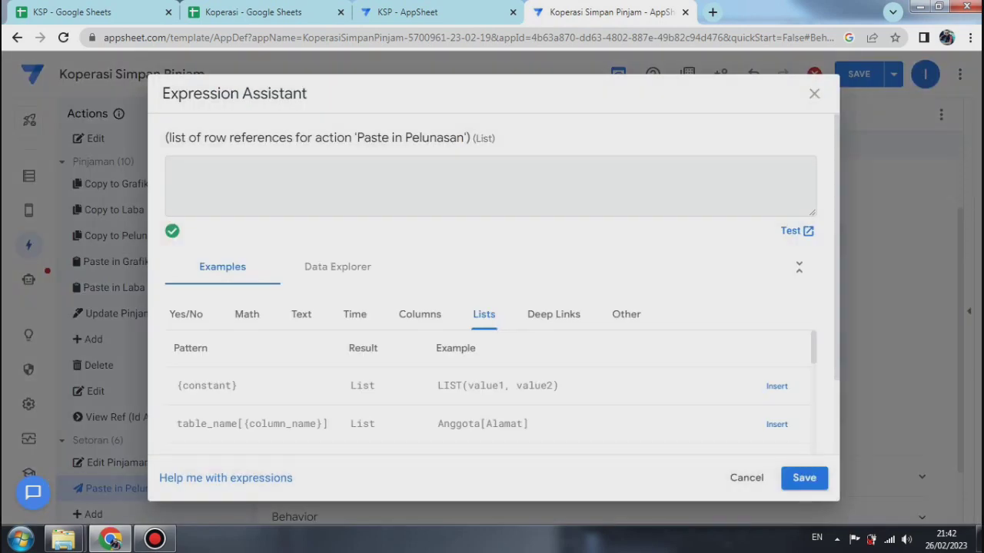
pyautogui.rightClick(171, 171)
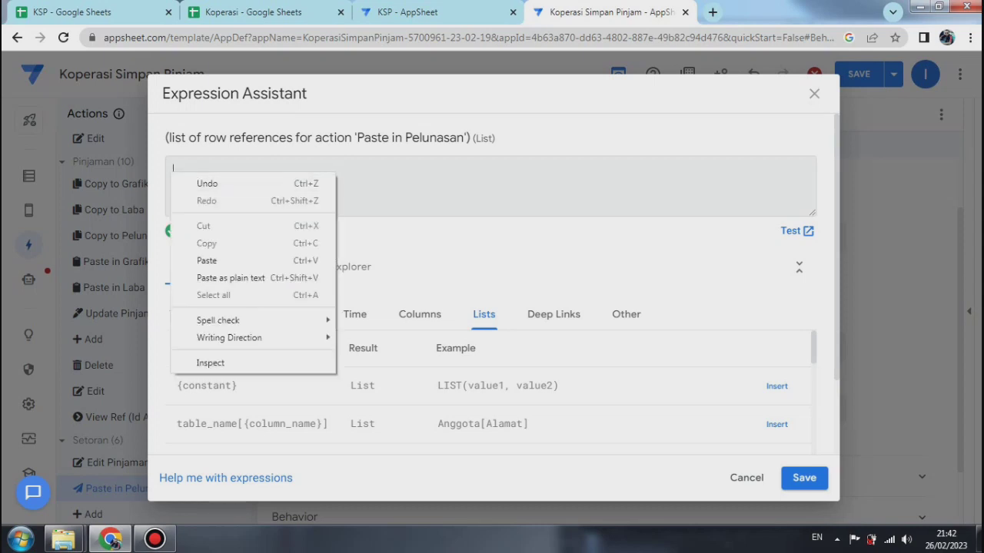
pyautogui.click(192, 260)
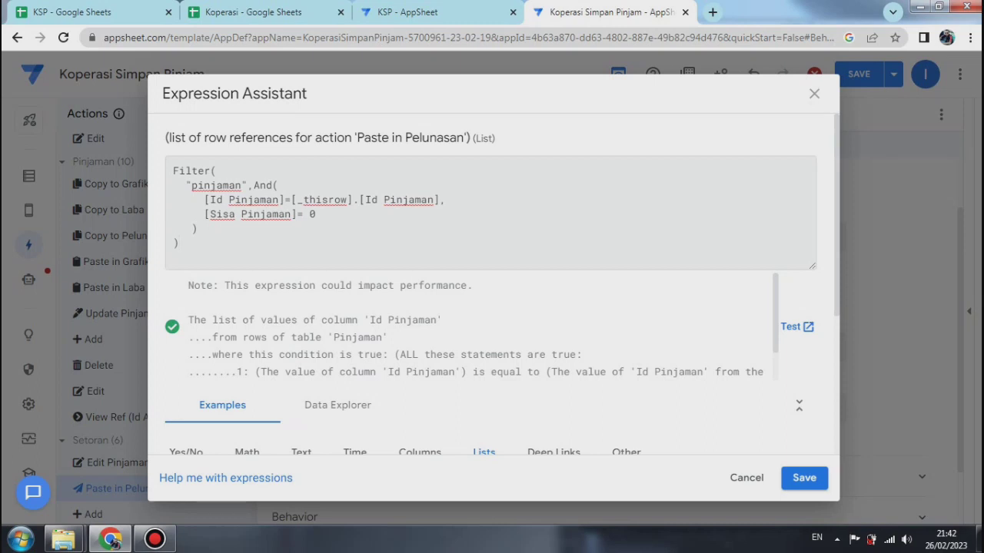
pyautogui.click(804, 477)
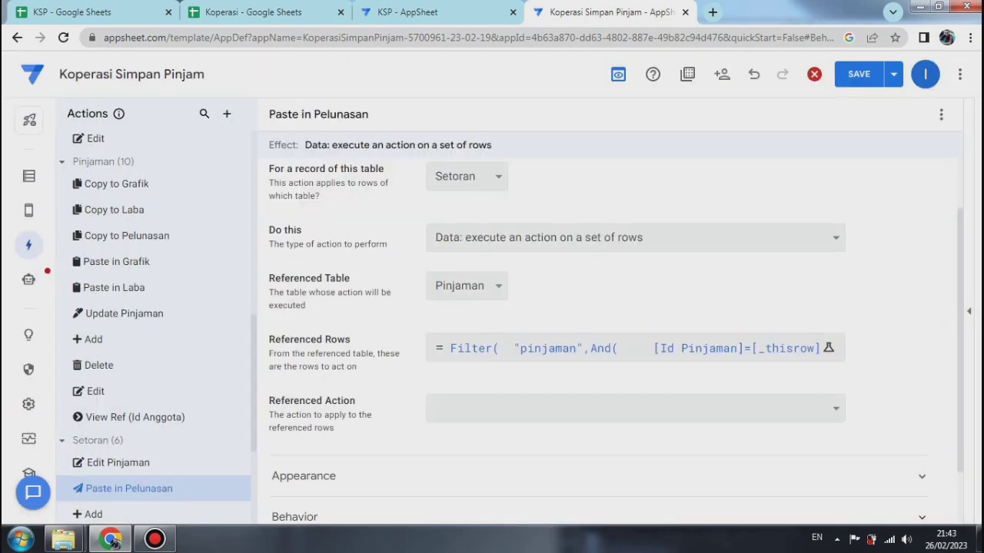
pyautogui.scroll(-1, 615, 338)
pyautogui.click(635, 367)
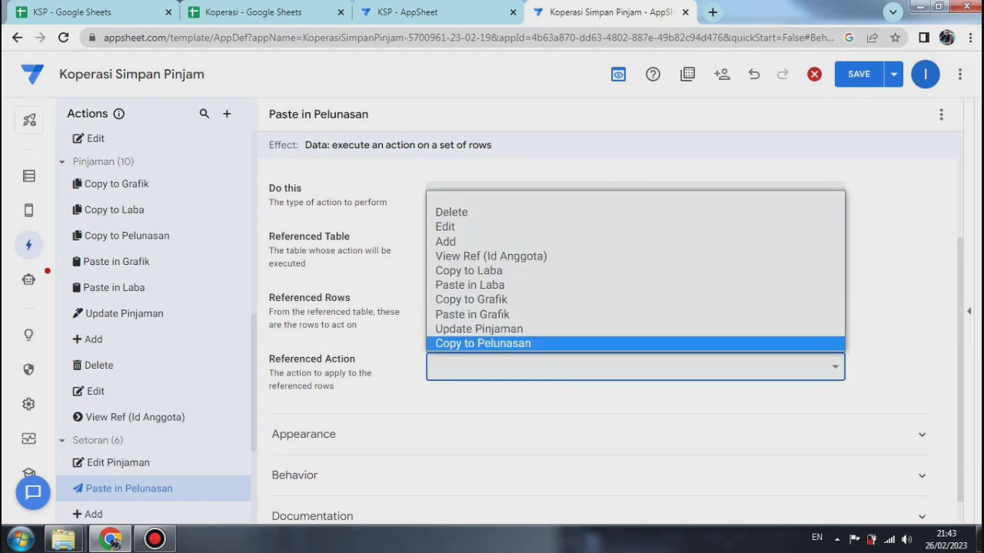
pyautogui.press('Return')
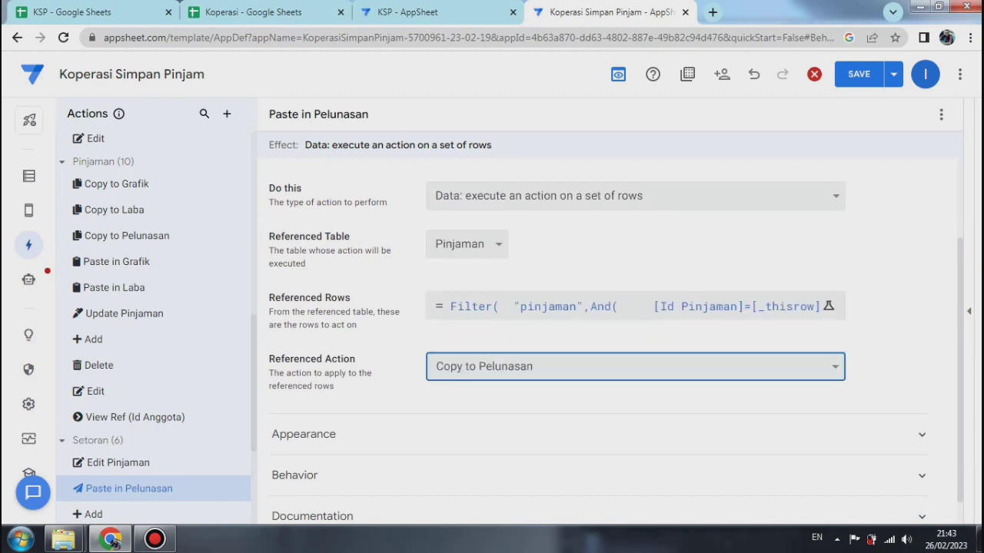
# Step: Search the action icons for "paste" and give the Paste in Pelunasan action the solid clipboard icon
pyautogui.click(304, 434)
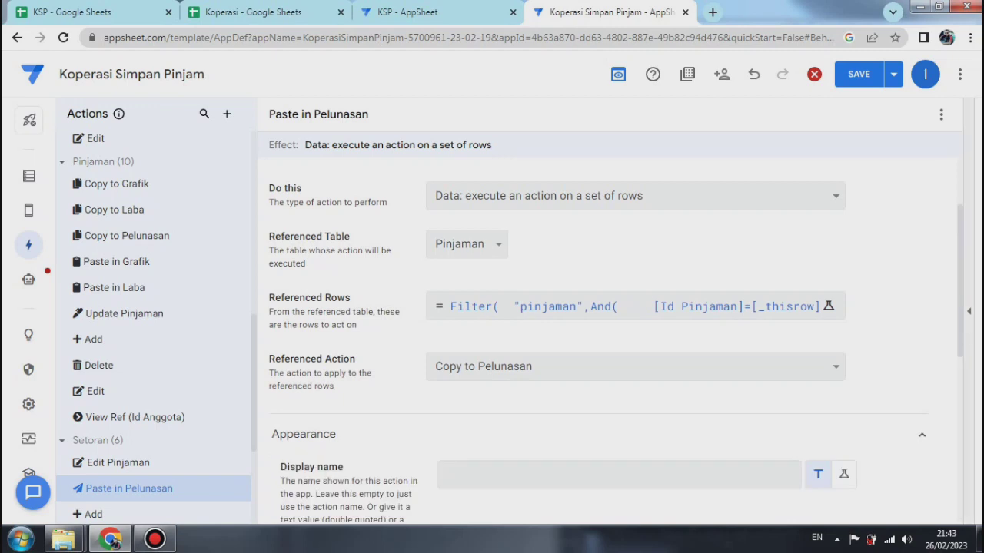
pyautogui.scroll(-3, 614, 346)
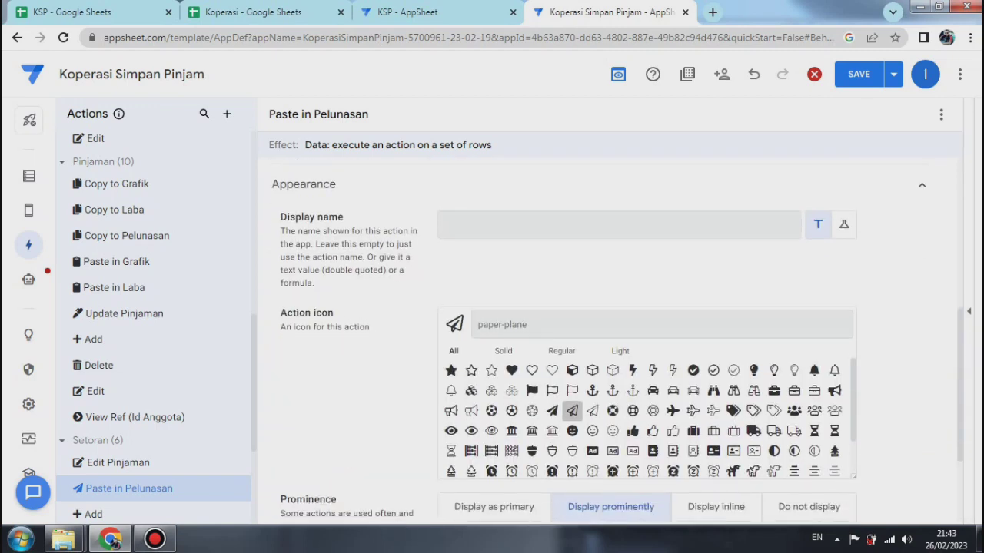
pyautogui.click(661, 326)
pyautogui.write('paste')
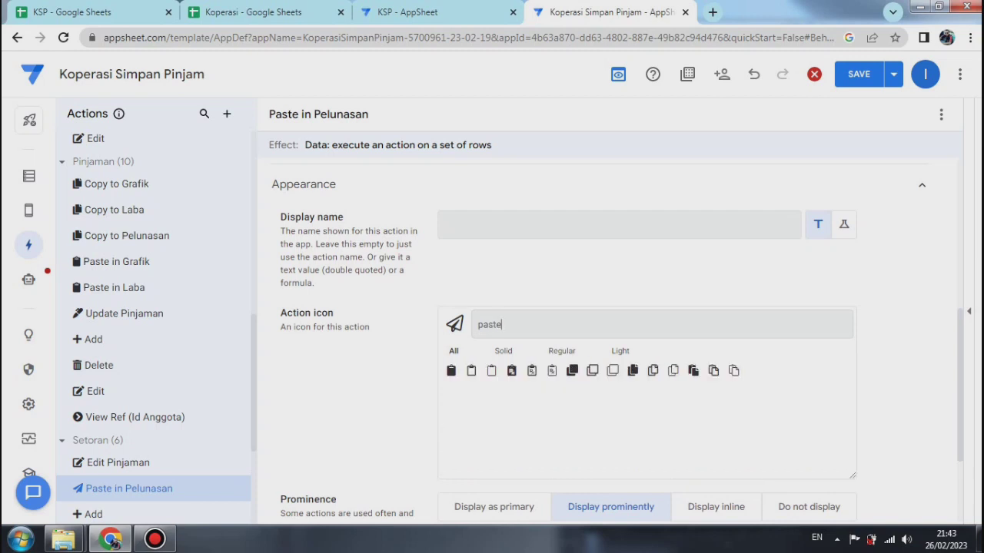
pyautogui.click(451, 371)
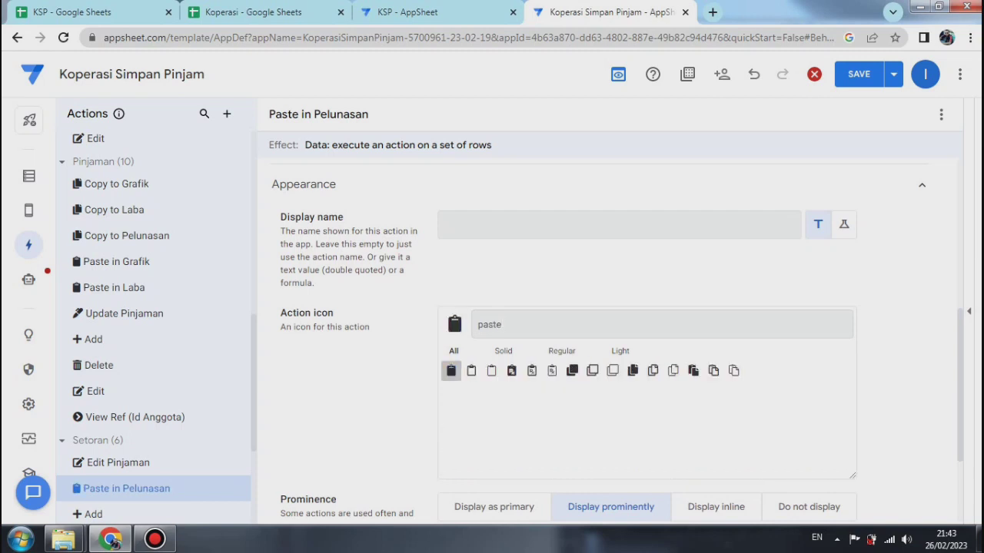
# Step: Set the Paste in Pelunasan action's prominence to Do not display and save the app with data verification
pyautogui.click(809, 507)
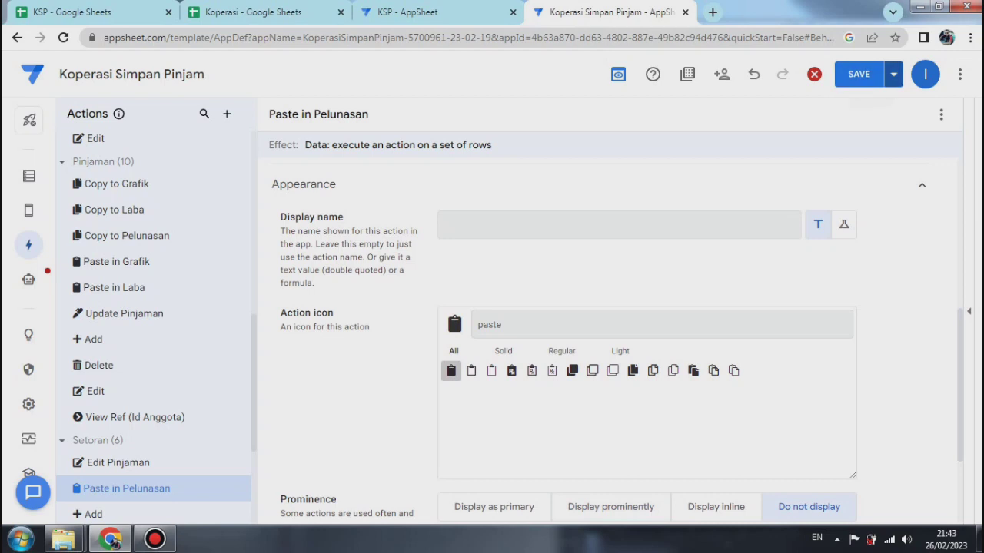
pyautogui.click(893, 73)
pyautogui.click(808, 145)
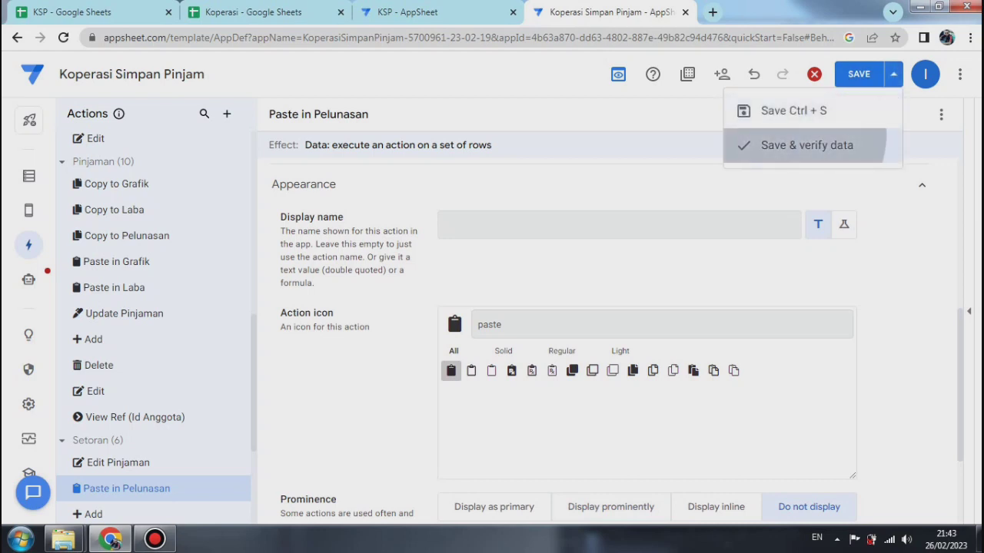
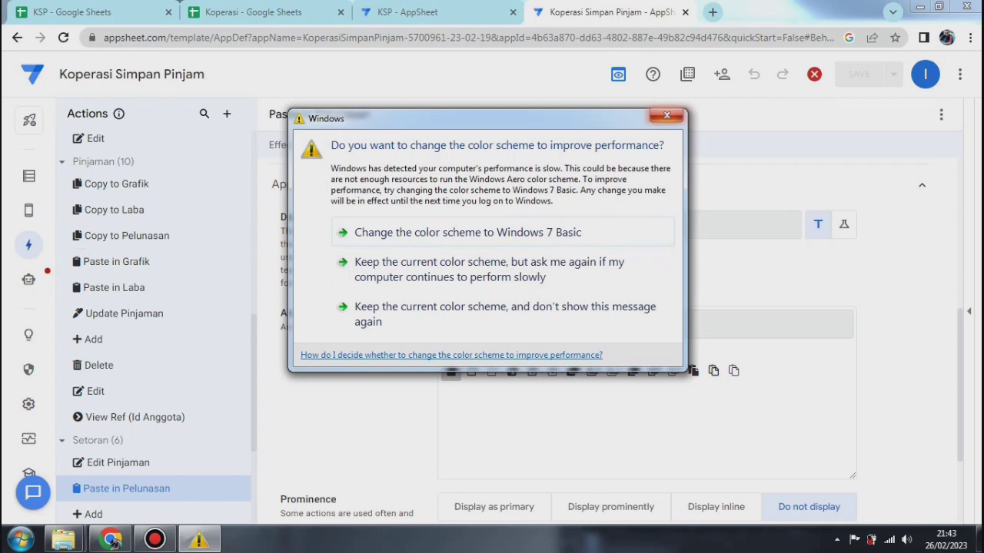
# Step: Dismiss the Windows color scheme prompt and create a new action named Hapus Pinjaman
pyautogui.click(666, 116)
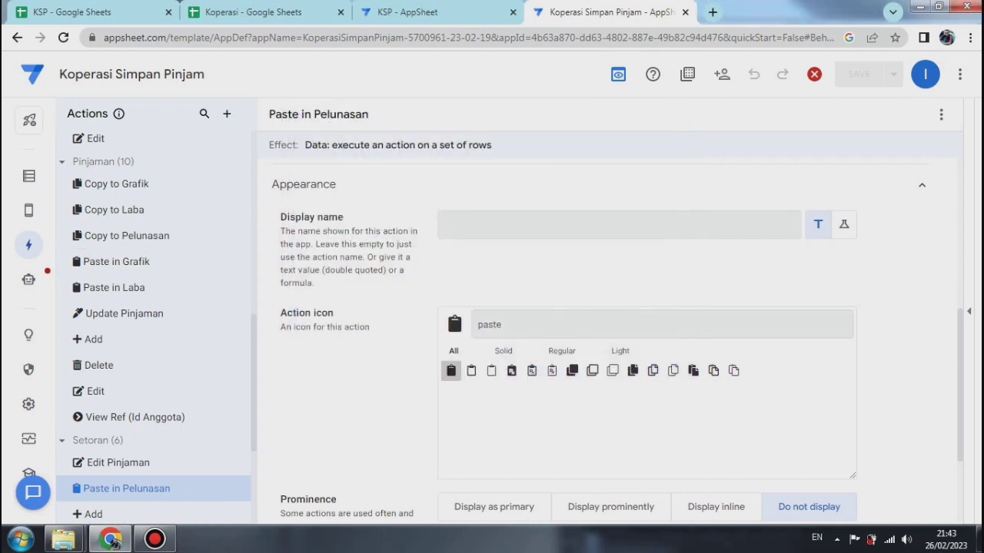
pyautogui.click(226, 113)
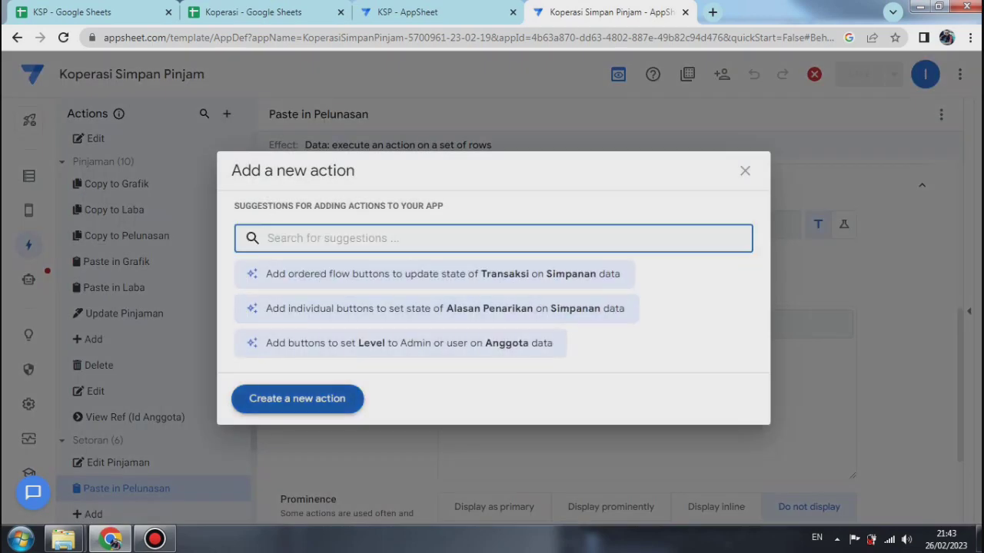
pyautogui.click(296, 398)
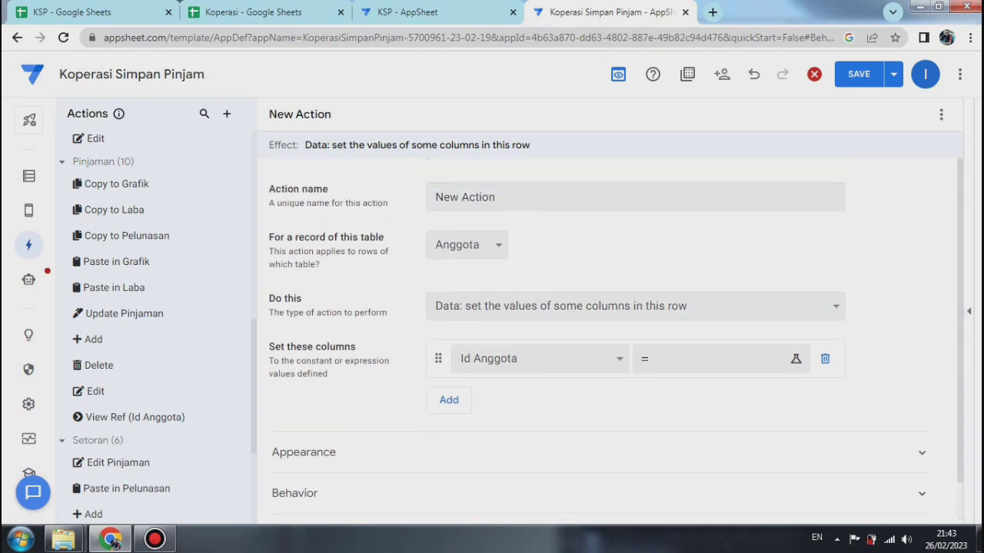
pyautogui.moveTo(500, 198); pyautogui.dragTo(433, 197)
pyautogui.write('Ha')
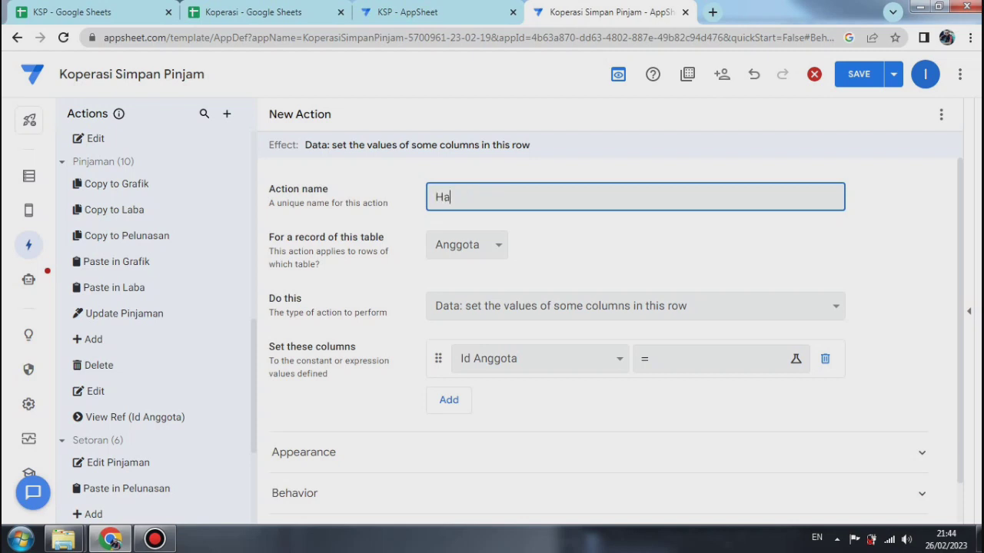
pyautogui.write('pus Pinjaman')
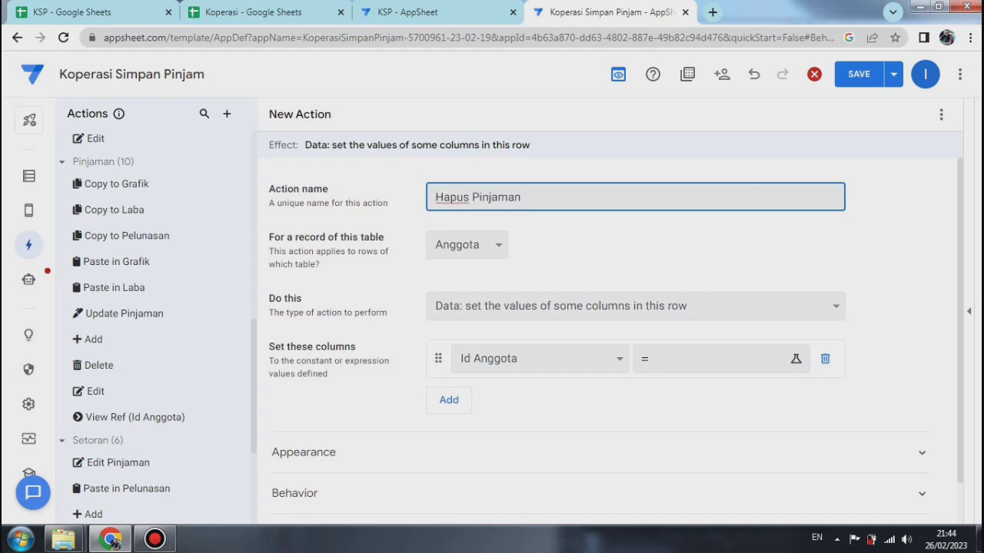
# Step: Make Hapus Pinjaman apply to the Setoran table and execute an action on a set of rows
pyautogui.click(468, 245)
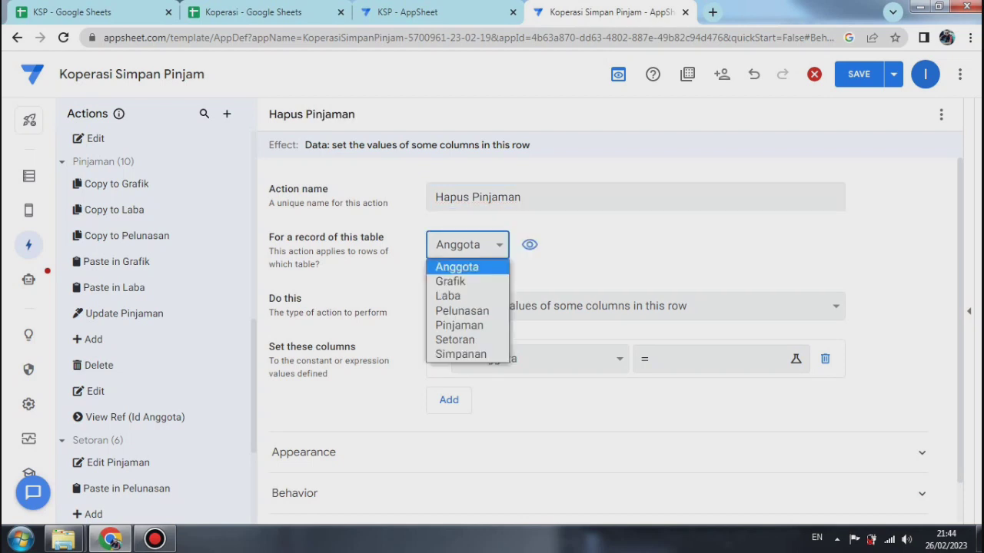
pyautogui.press('Down')
pyautogui.press('Down')
pyautogui.press('Down')
pyautogui.press('Down')
pyautogui.press('Down')
pyautogui.press('Return')
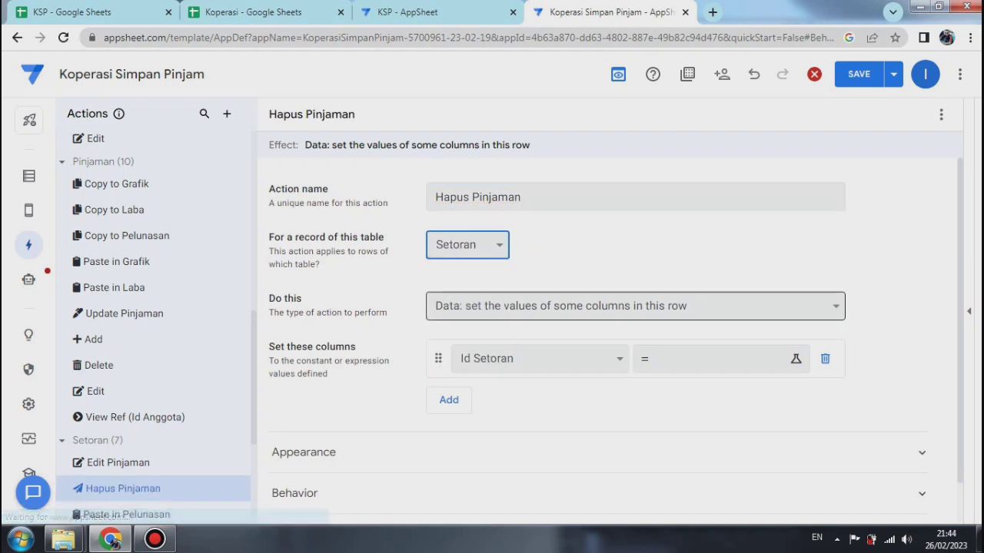
pyautogui.click(499, 306)
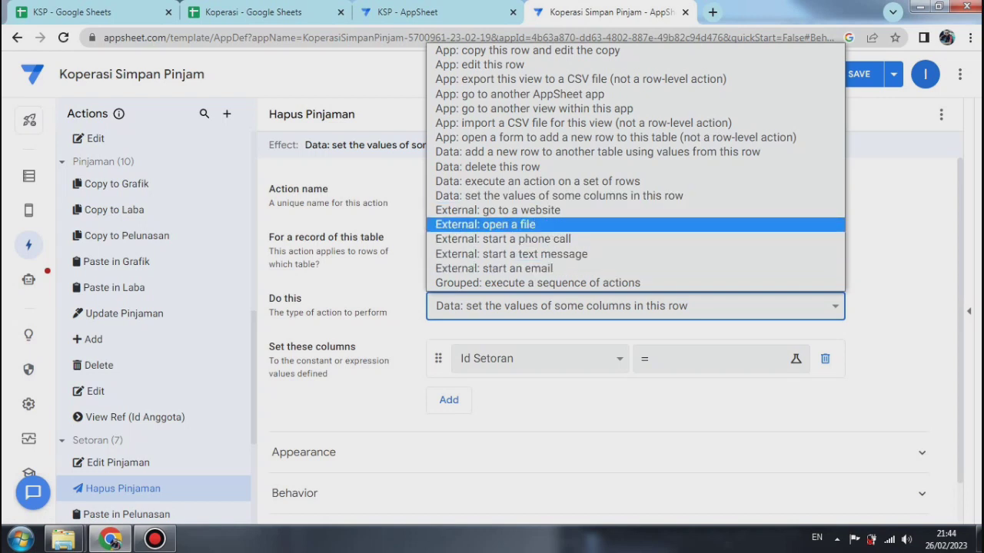
pyautogui.press('Up')
pyautogui.press('Up')
pyautogui.press('Up')
pyautogui.press('Return')
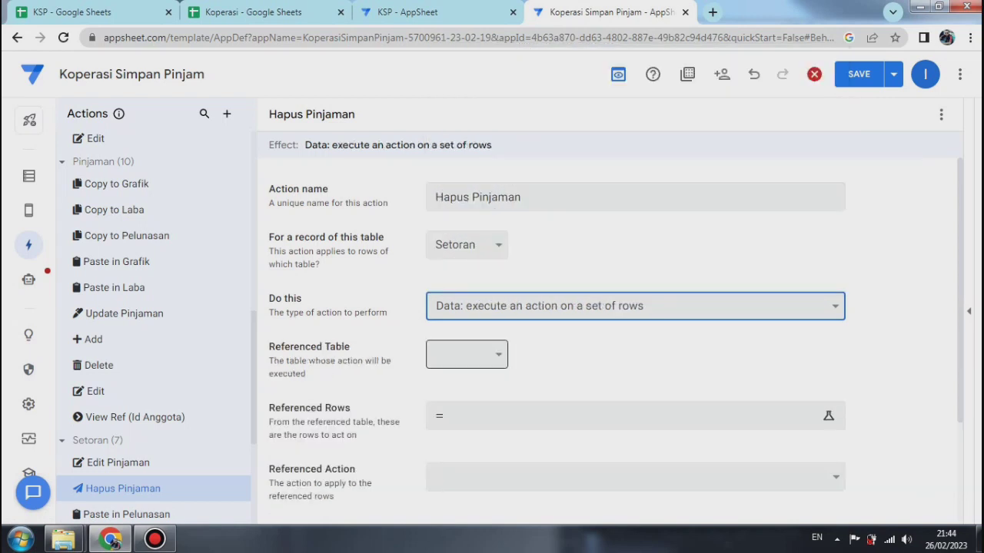
# Step: Set the referenced table of the Hapus Pinjaman action to Pinjaman
pyautogui.click(468, 354)
pyautogui.press('Down')
pyautogui.press('Down')
pyautogui.press('Down')
pyautogui.press('Down')
pyautogui.press('Down')
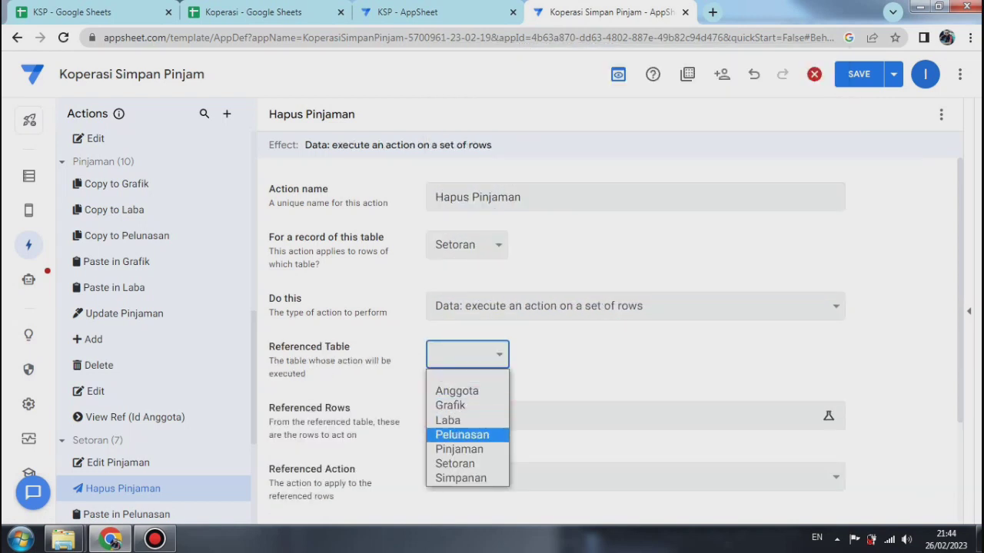
pyautogui.press('Return')
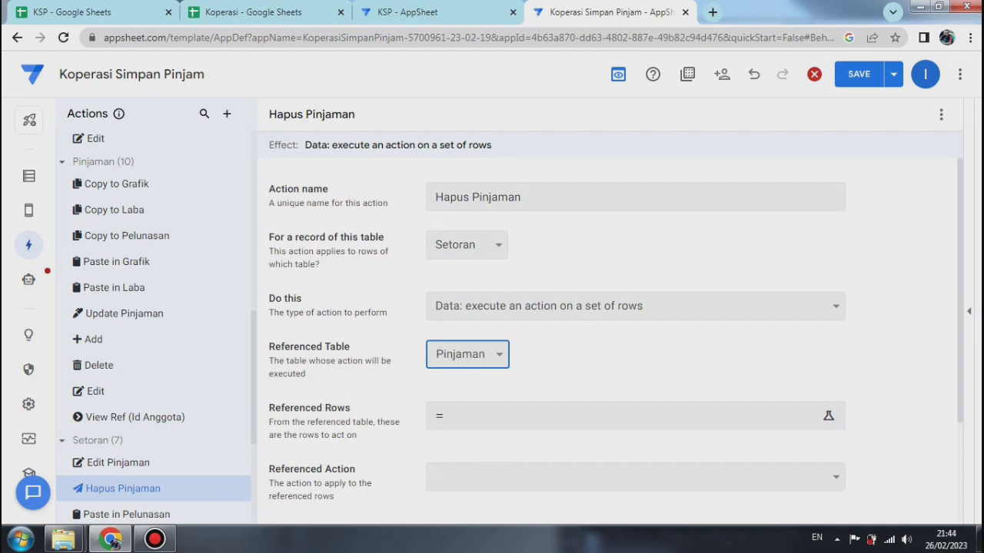
# Step: Set the referenced rows to Filter("pinjaman",And([Id Pinjaman]=[_thisrow].[Id Pinjaman],[Sisa Pinjaman]= 0)) and the referenced action to Delete
pyautogui.click(635, 415)
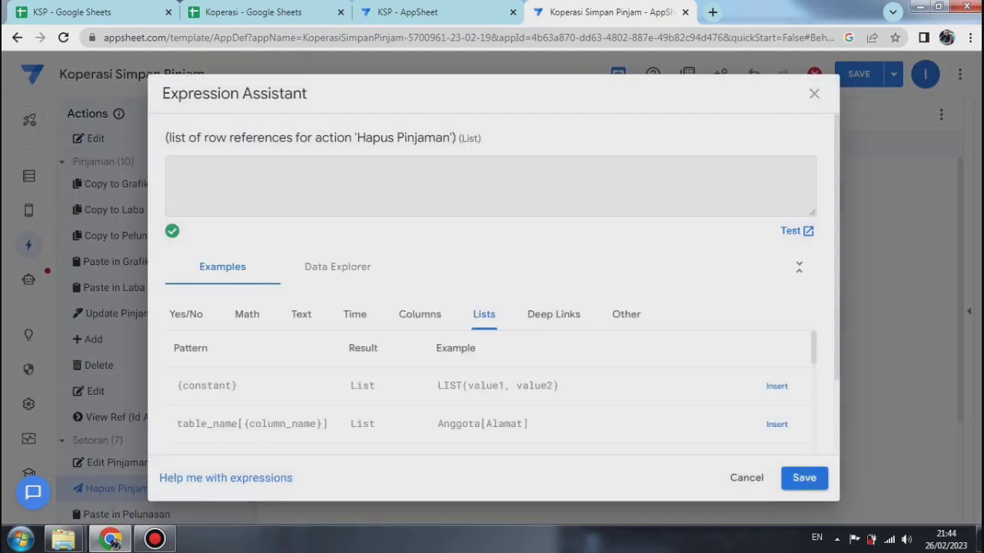
pyautogui.rightClick(193, 178)
pyautogui.click(223, 264)
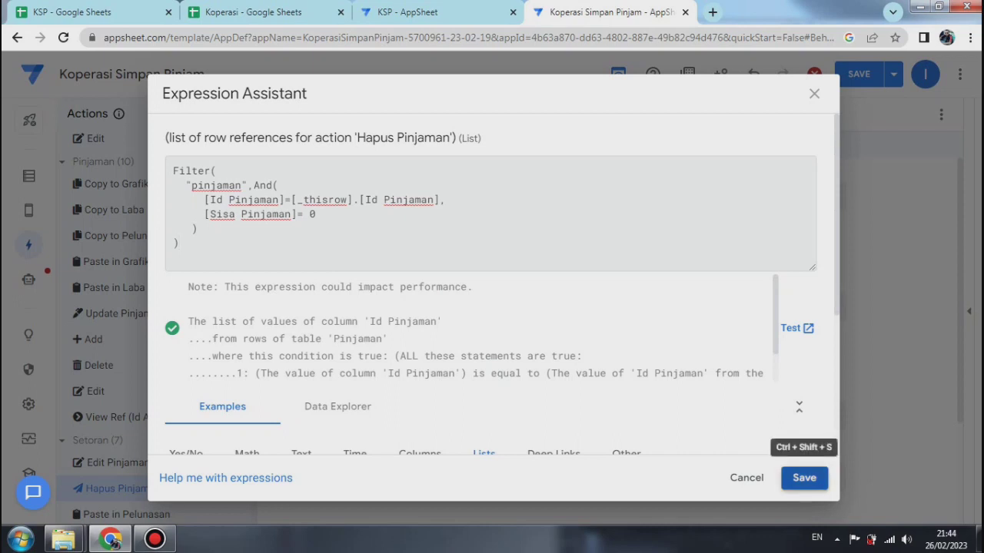
pyautogui.click(804, 477)
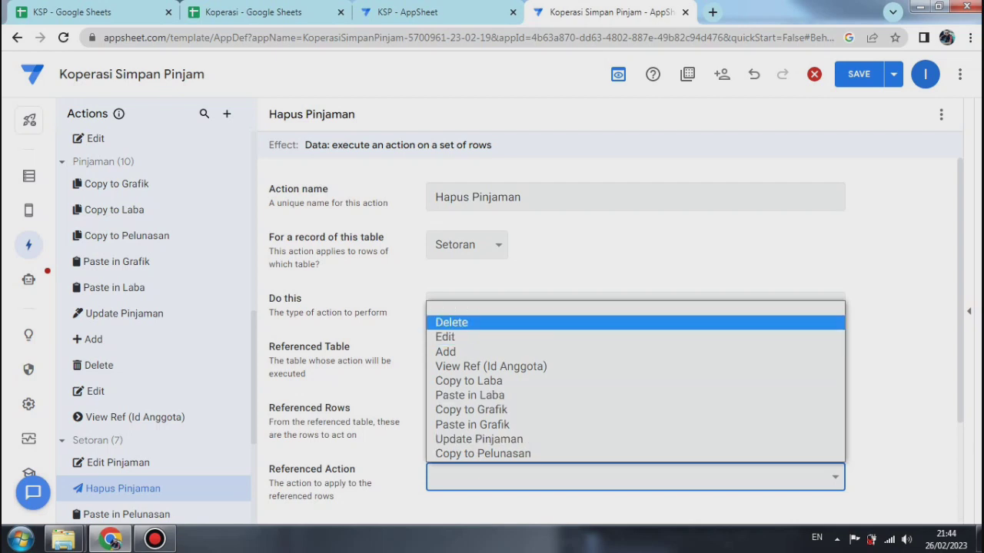
pyautogui.click(451, 322)
# Step: Search the action icons for "del" and give the Hapus Pinjaman action the solid lined trash can icon
pyautogui.scroll(-3, 615, 338)
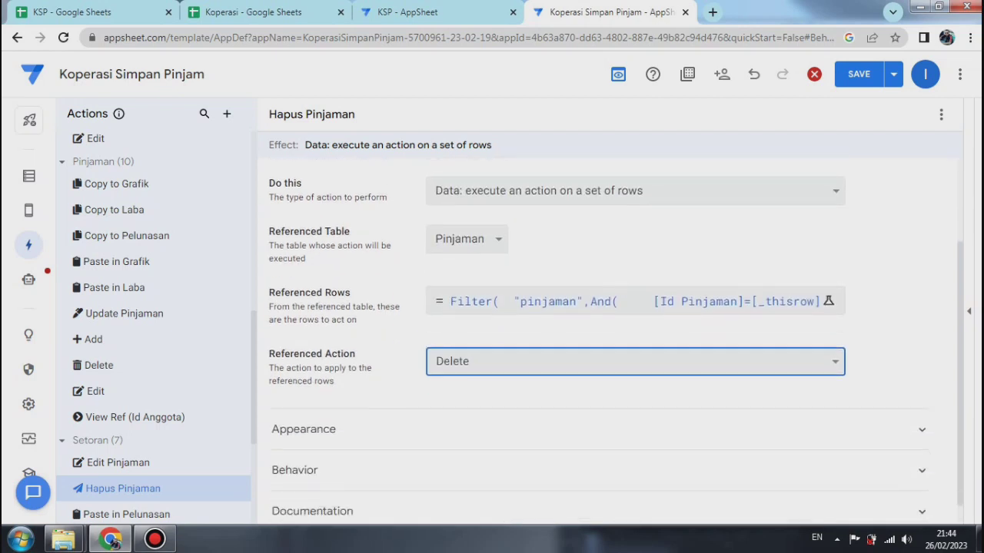
pyautogui.click(922, 408)
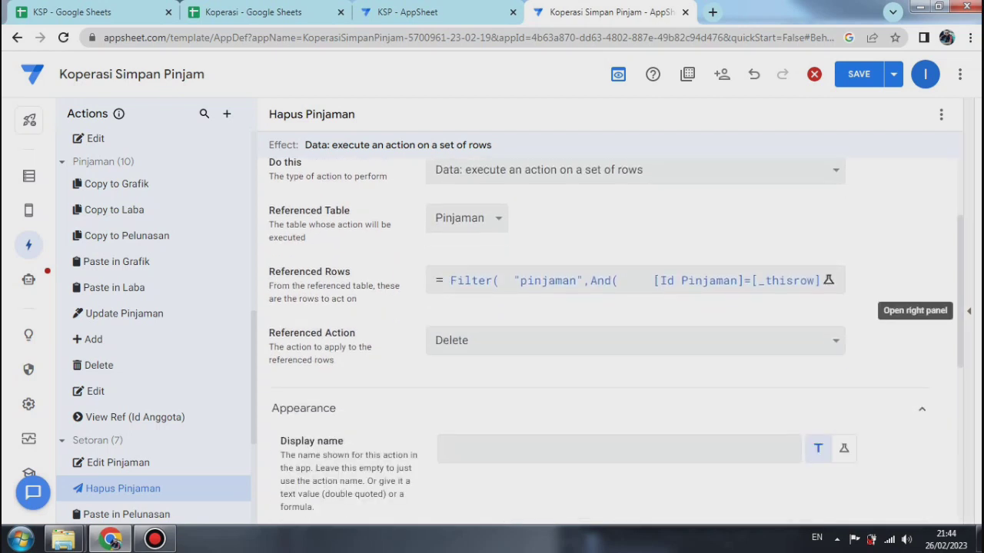
pyautogui.scroll(-4, 614, 338)
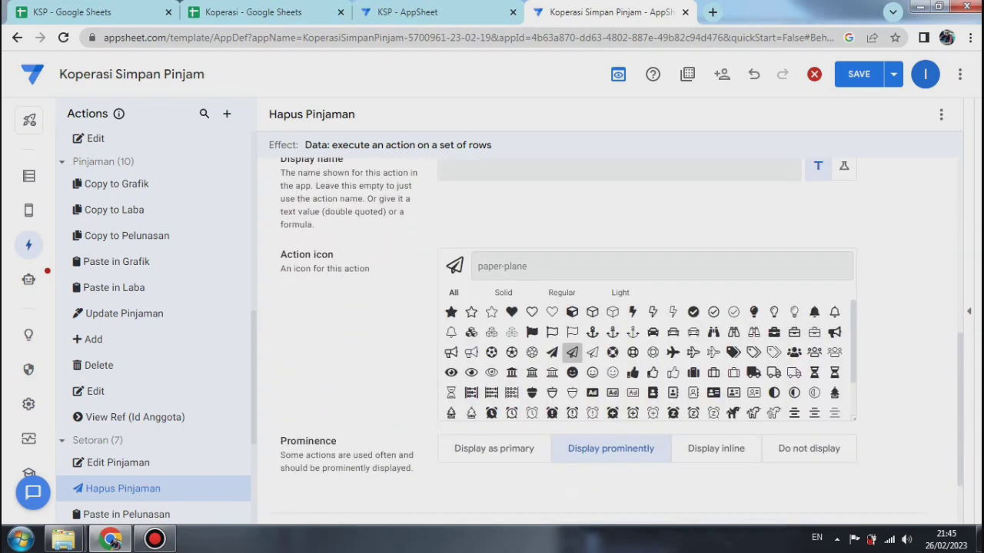
pyautogui.write('del')
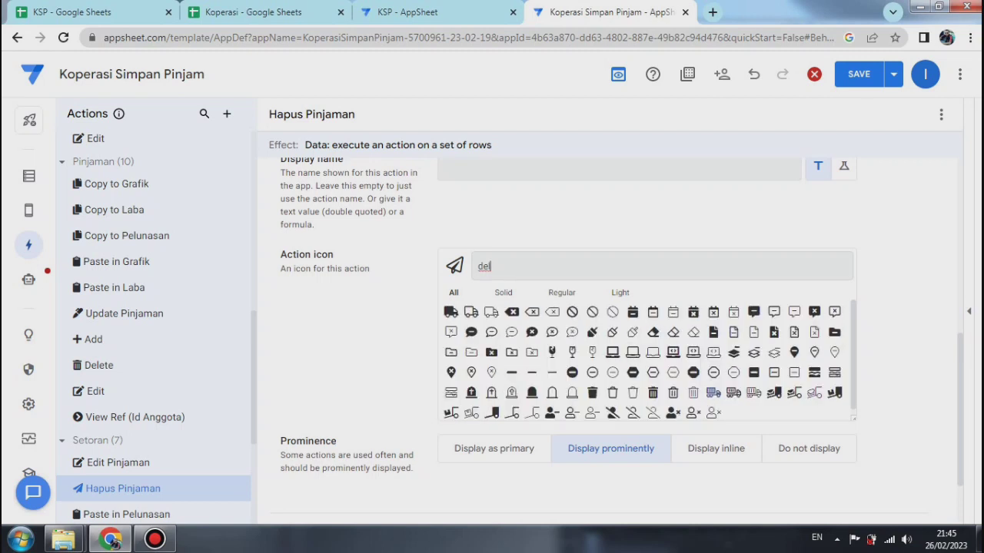
pyautogui.click(653, 392)
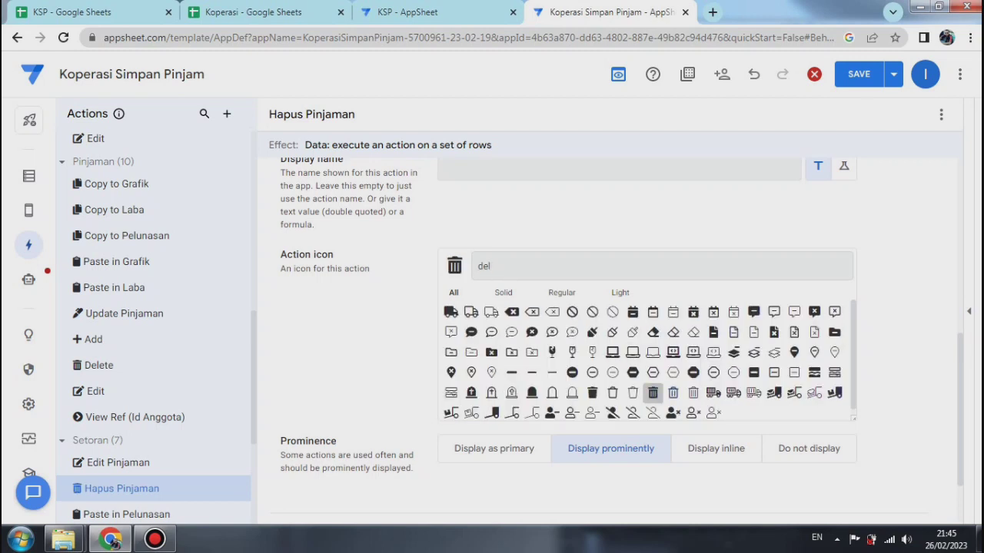
# Step: Set the Hapus Pinjaman action's prominence to Do not display and save the app with data verification
pyautogui.click(808, 448)
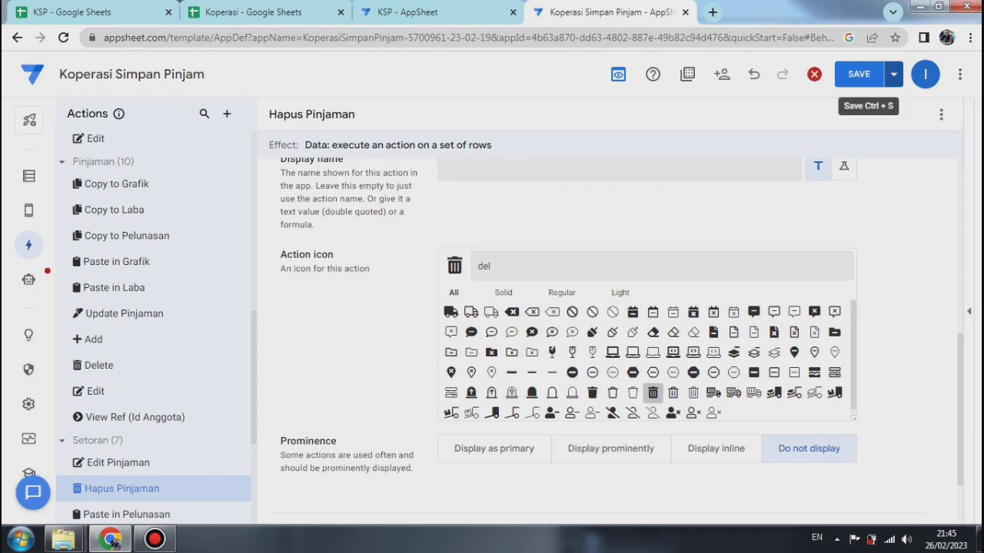
pyautogui.click(893, 74)
pyautogui.click(807, 145)
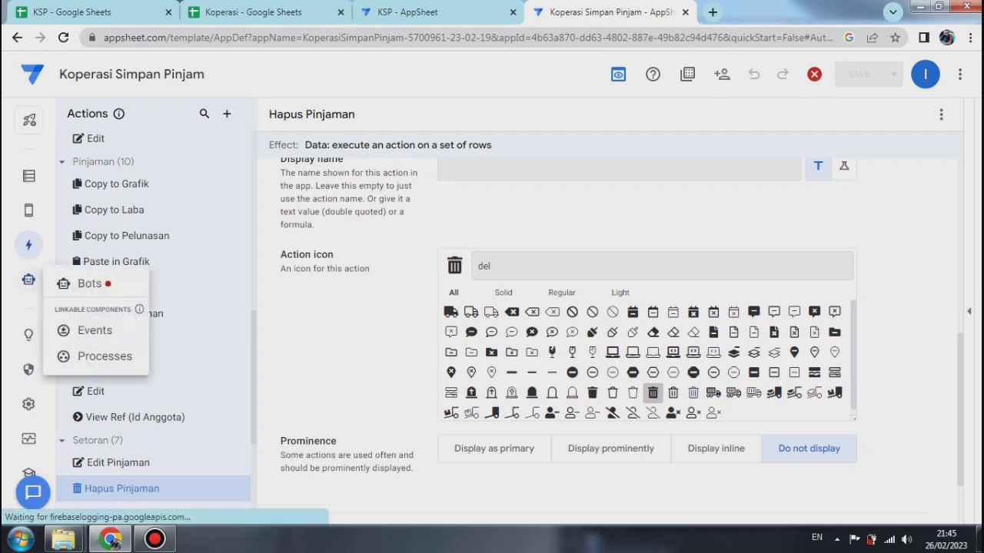
# Step: Open the Copy to Pelunasan bot and create a custom event for it named Copy to Pelunasan
pyautogui.click(28, 279)
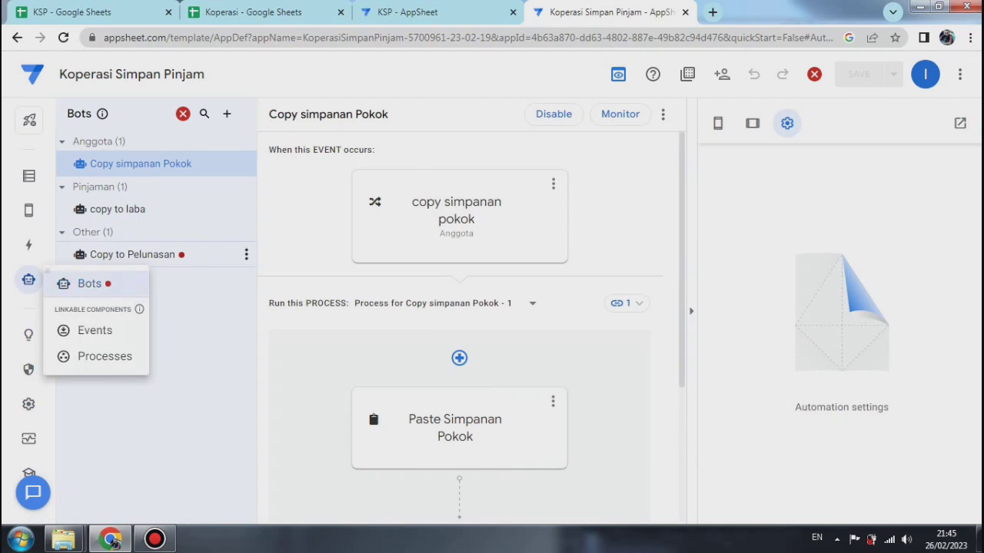
pyautogui.click(132, 255)
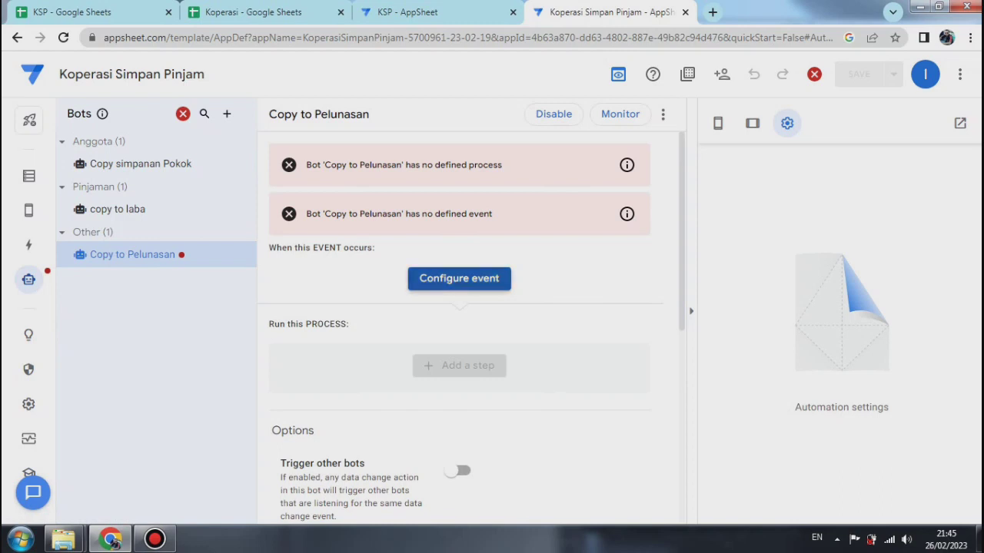
pyautogui.click(459, 278)
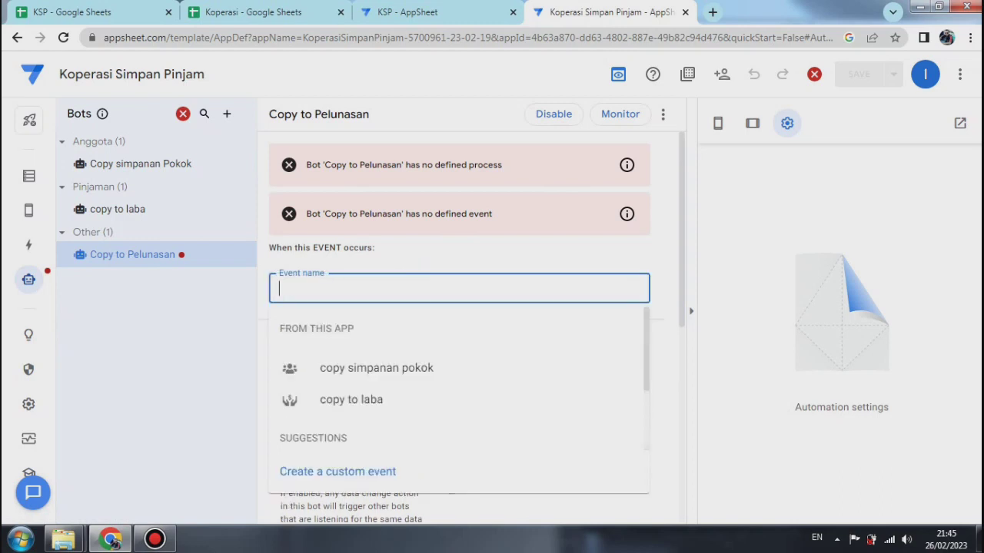
pyautogui.write('Copy t')
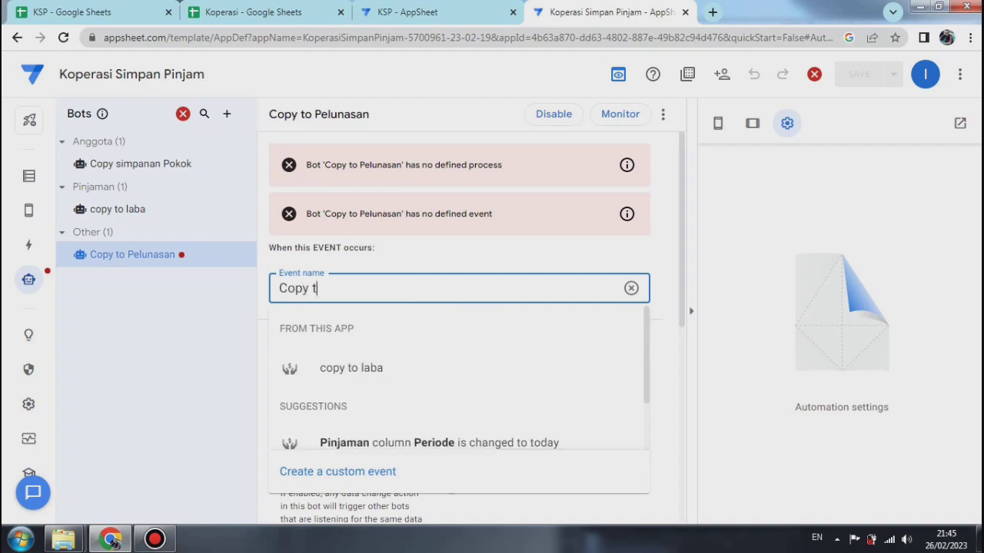
pyautogui.write('o Pelunasan')
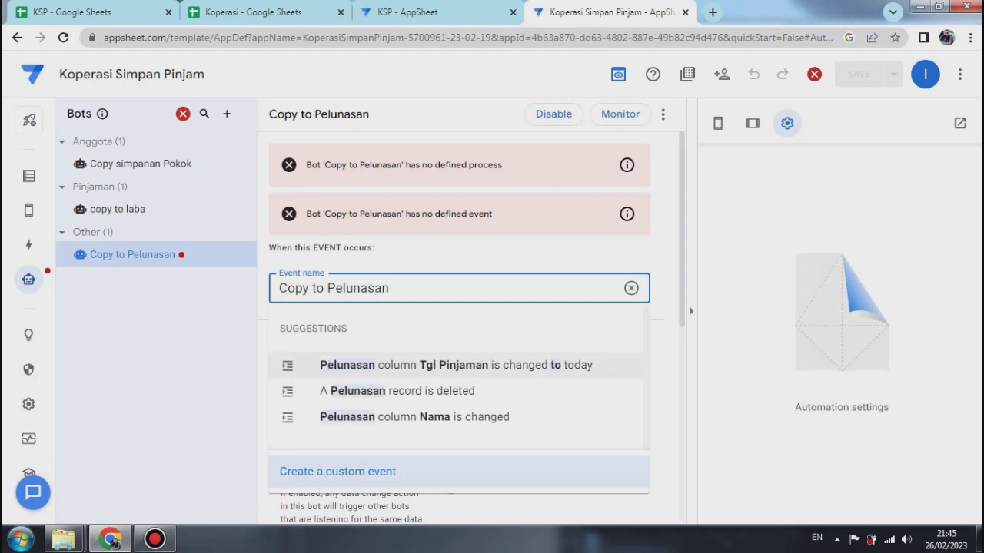
pyautogui.press('Return')
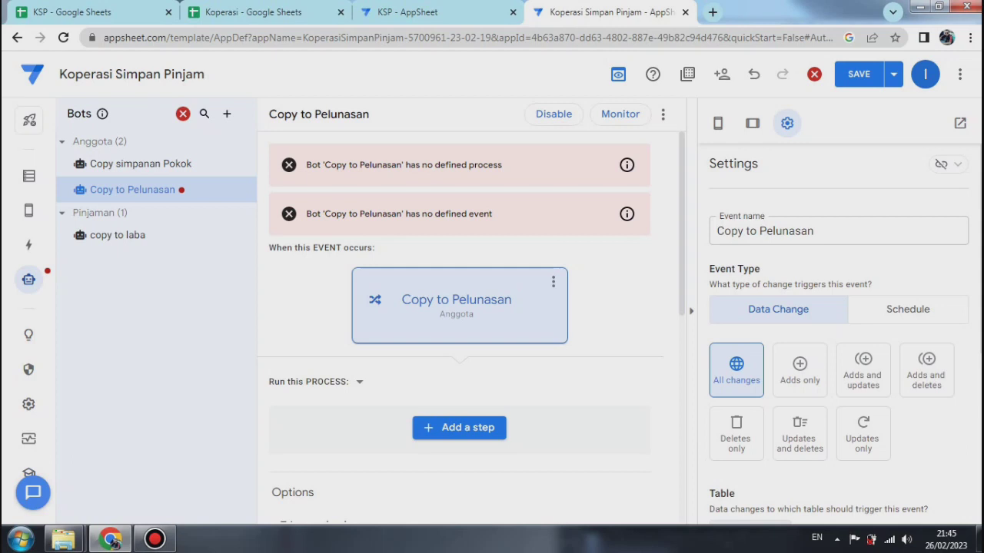
# Step: Turn on linking for the Copy to Pelunasan event so other bots and processes can use it
pyautogui.click(945, 163)
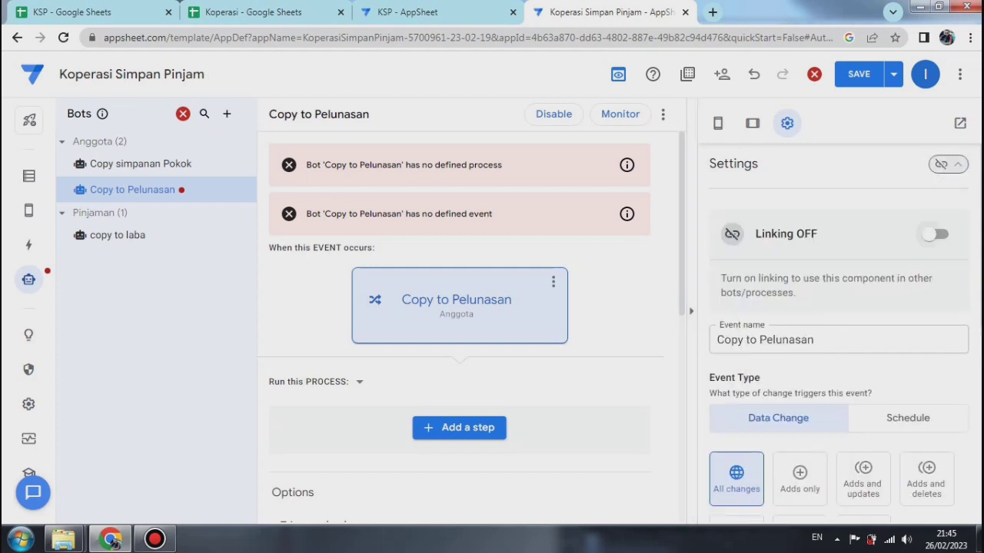
pyautogui.click(936, 233)
pyautogui.click(945, 164)
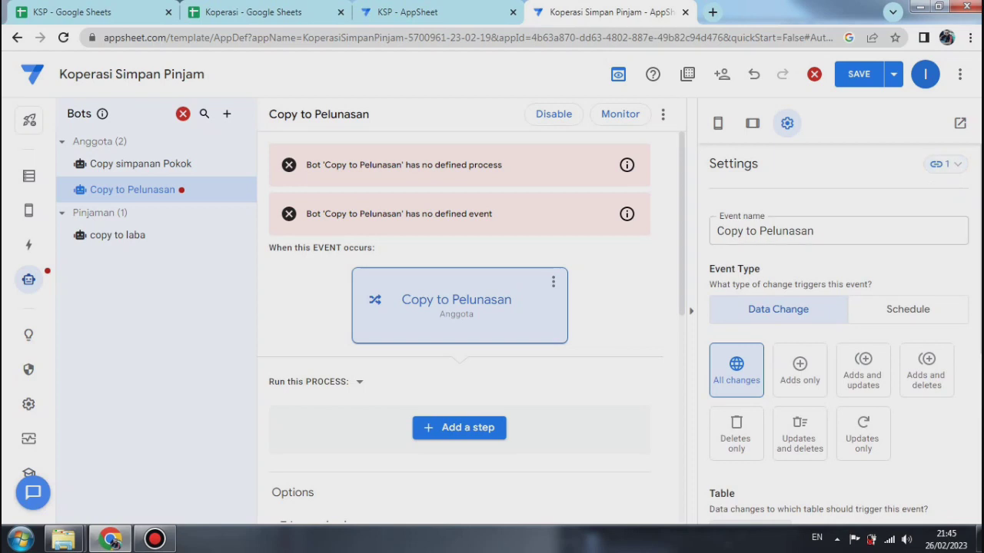
# Step: Set the table whose data changes trigger the Copy to Pelunasan event to Setoran
pyautogui.scroll(-3, 838, 341)
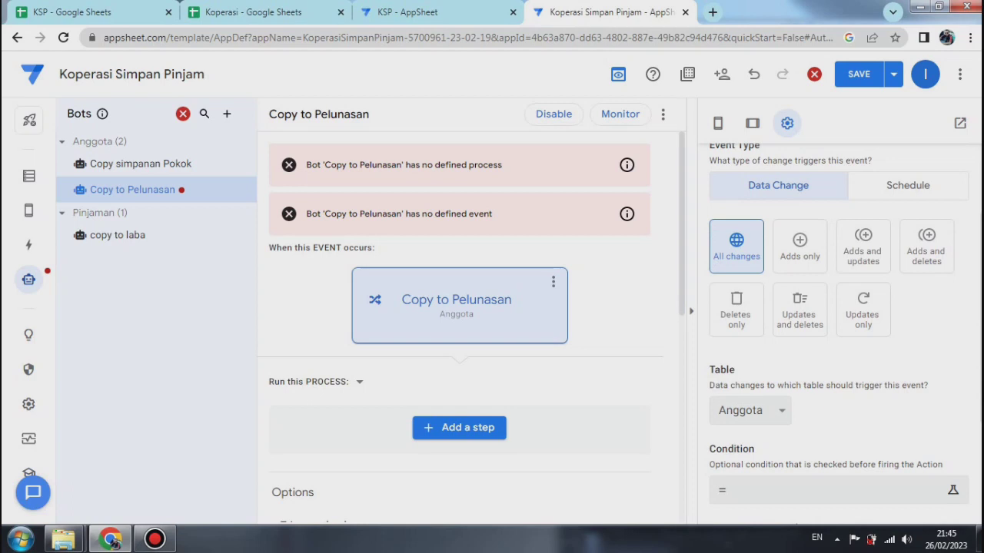
pyautogui.click(750, 410)
pyautogui.click(743, 358)
pyautogui.press('Down')
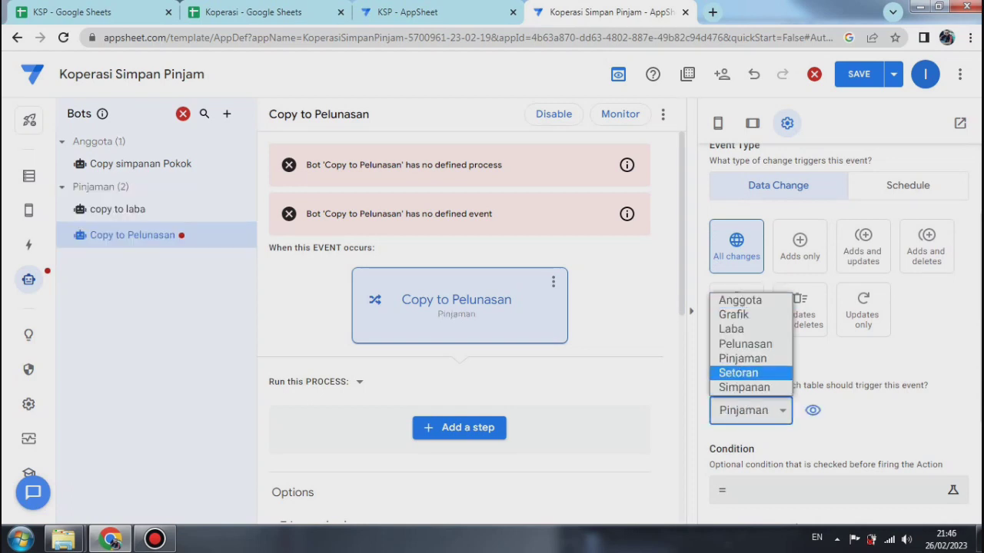
pyautogui.press('Return')
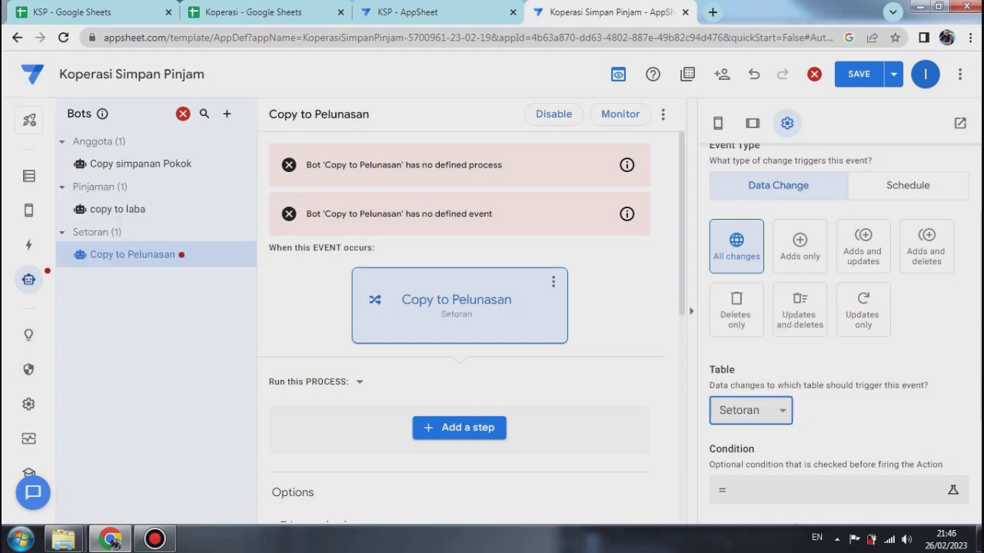
# Step: Set the Copy to Pelunasan event's condition to [jumlah Pinjaman]=any(select(pinjaman[jml Pinjaman],[id pinjaman]=[_thisrow].[id pinjaman])) and save the expression
pyautogui.scroll(-2, 838, 331)
pyautogui.click(823, 404)
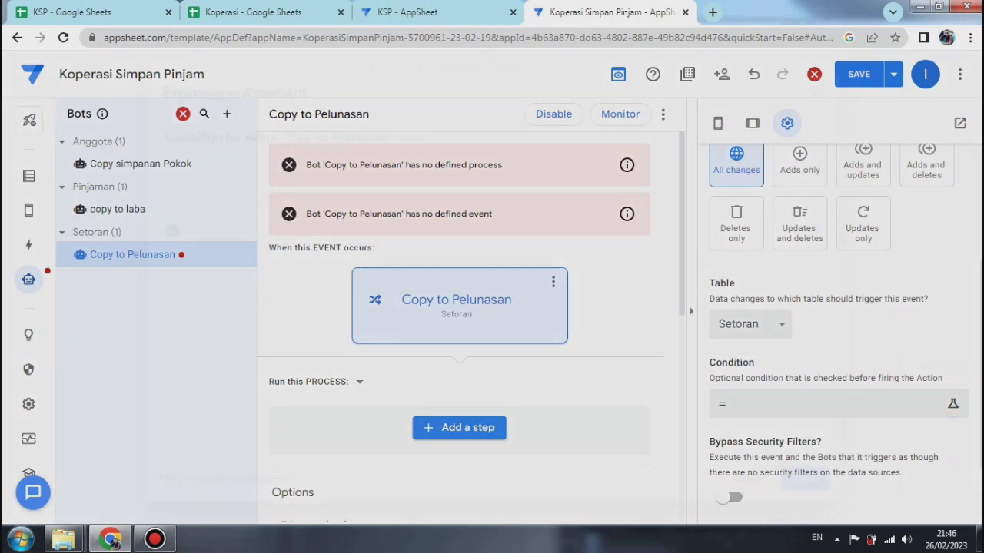
pyautogui.rightClick(213, 172)
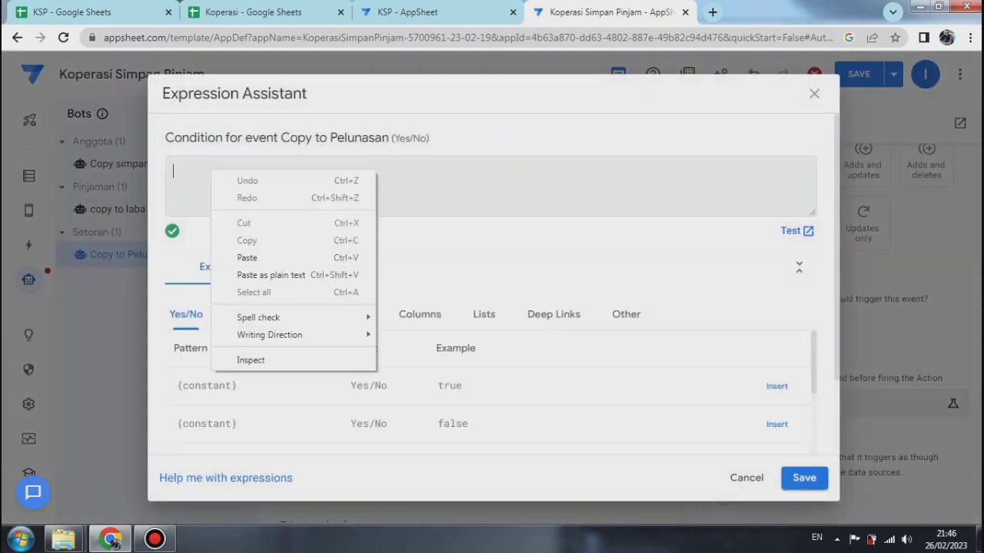
pyautogui.click(247, 257)
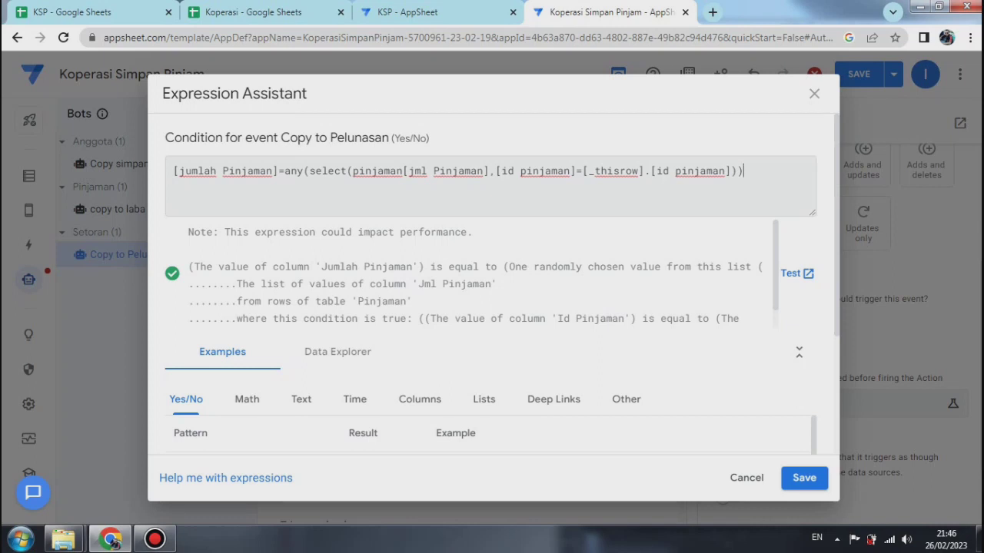
pyautogui.click(804, 478)
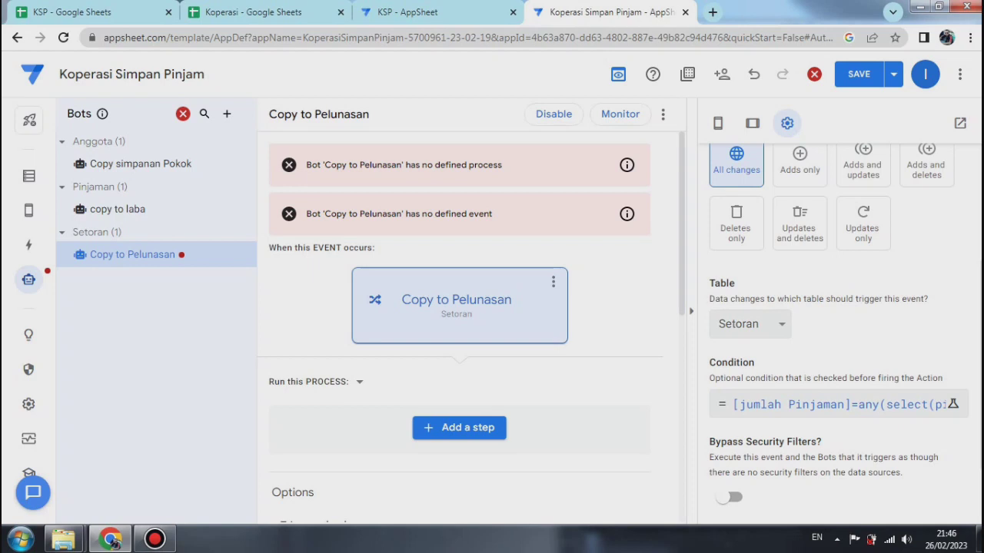
# Step: Turn on linking for the Copy to Pelunasan bot's process so other bots can reuse it
pyautogui.scroll(-1, 838, 330)
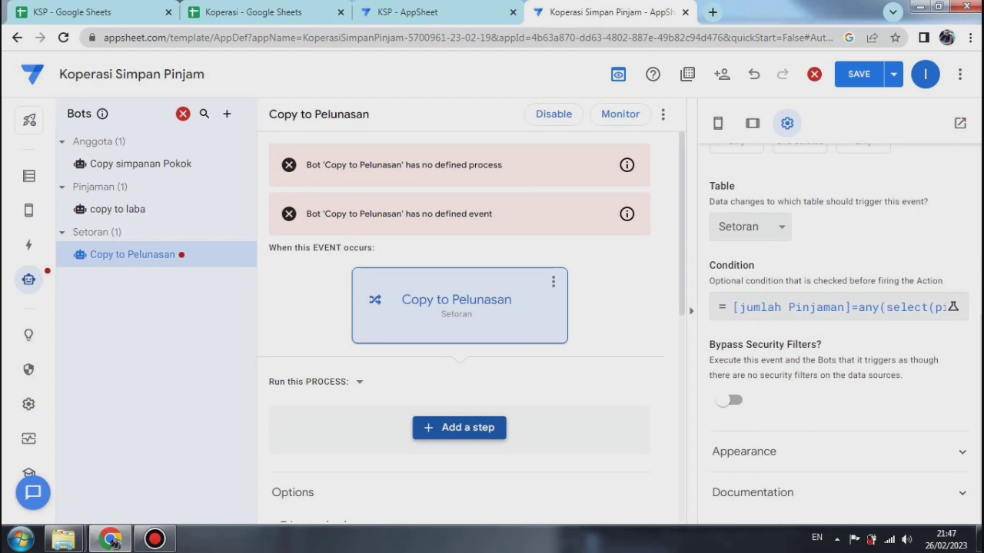
pyautogui.click(459, 427)
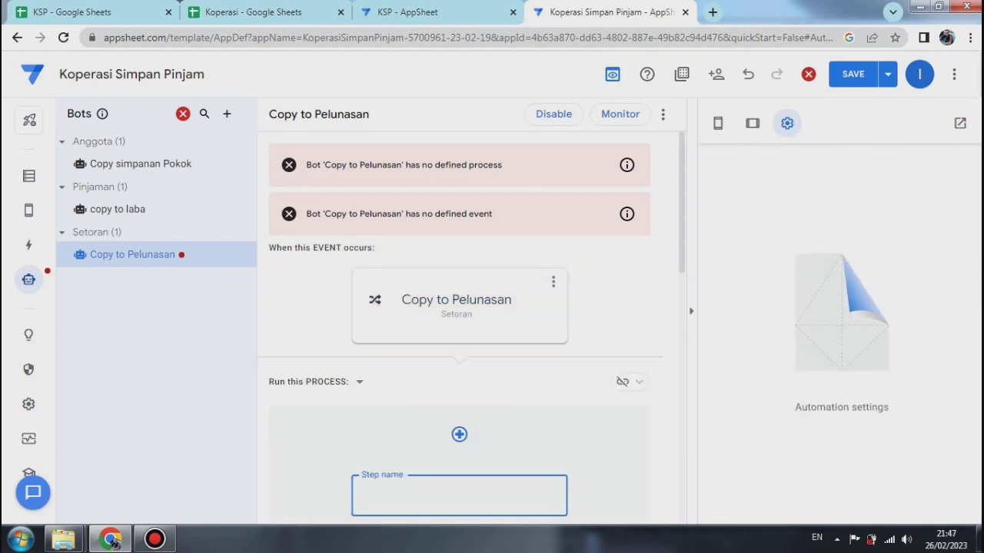
pyautogui.click(622, 381)
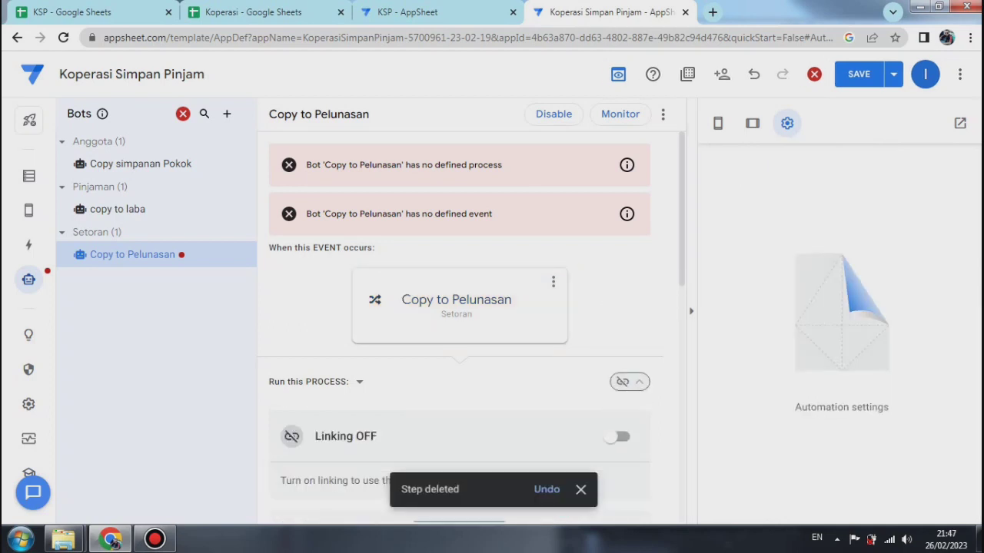
pyautogui.click(615, 437)
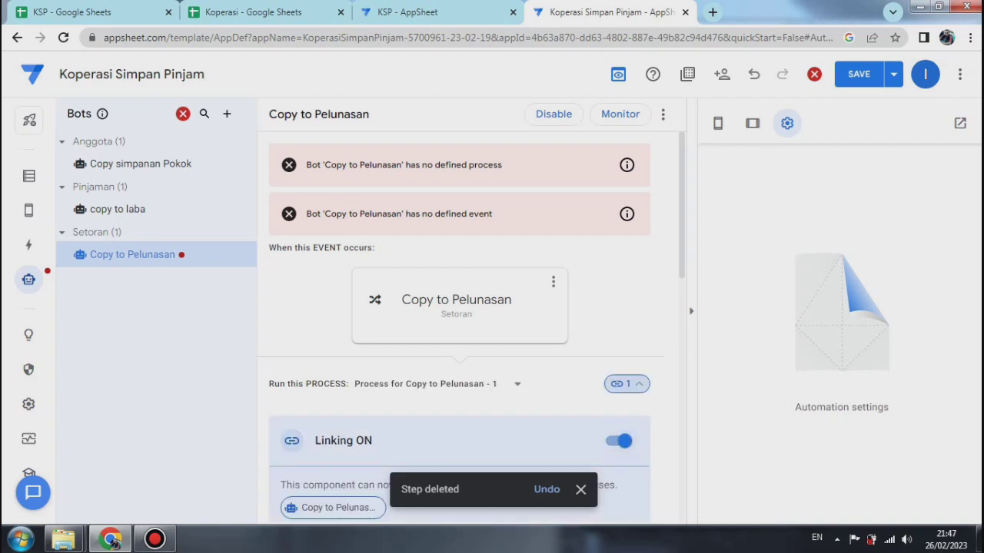
# Step: Add a first process step to the Copy to Pelunasan bot that runs the existing Edit Pinjaman action
pyautogui.scroll(-3, 471, 327)
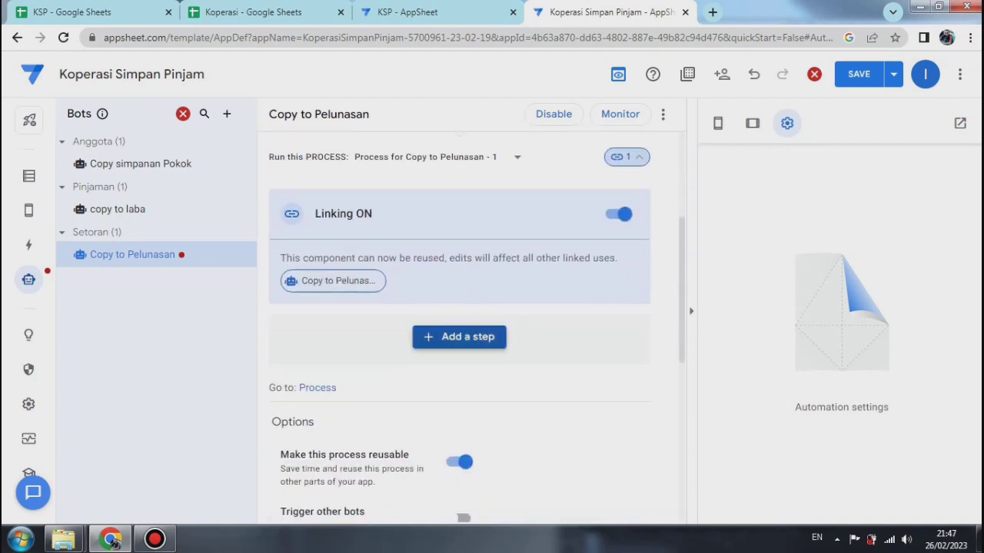
pyautogui.click(459, 337)
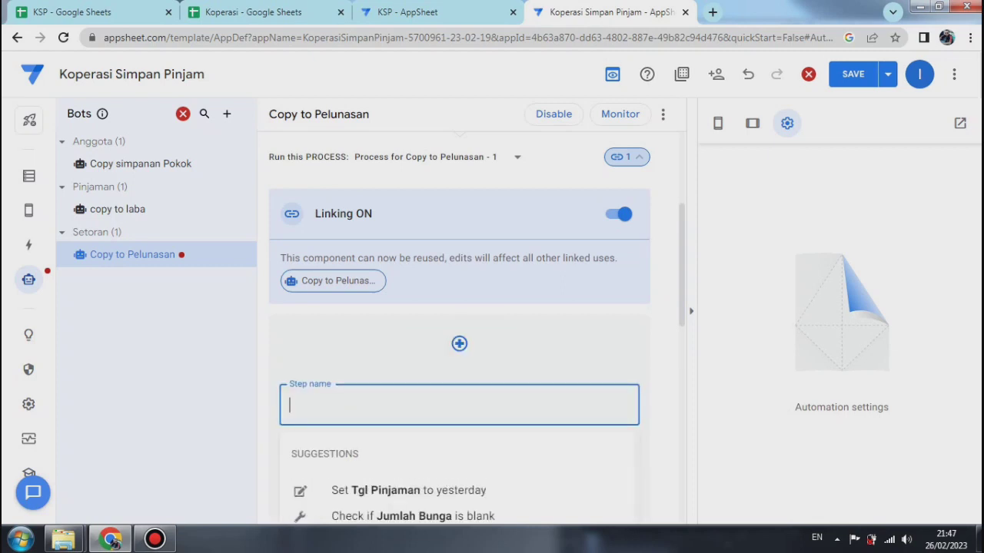
pyautogui.write('edit')
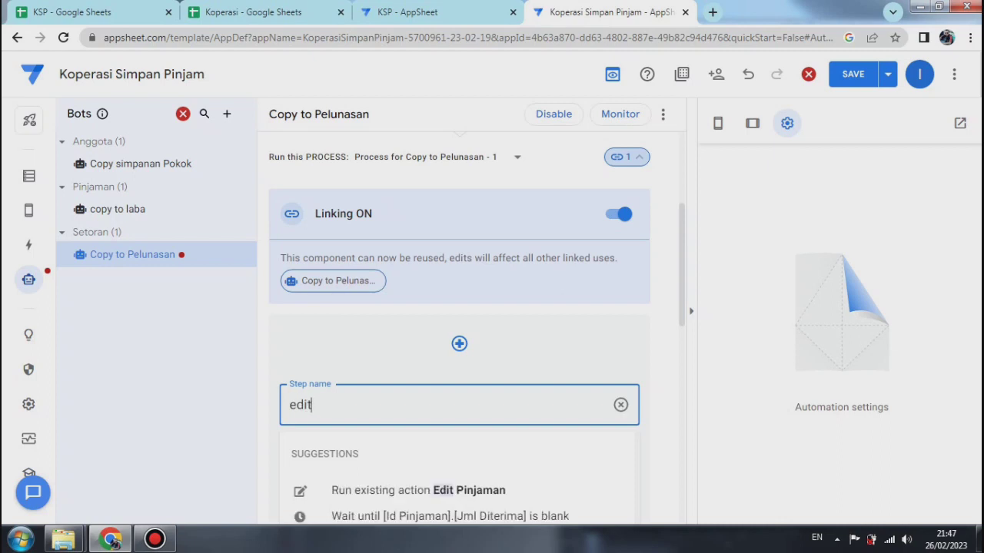
pyautogui.press('Down')
pyautogui.press('Return')
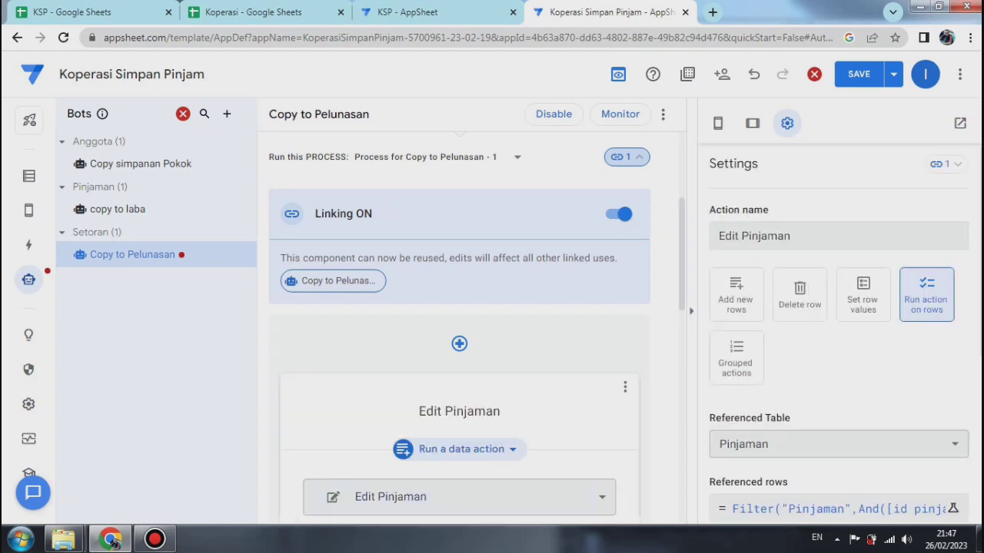
# Step: Add a second process step after Edit Pinjaman that runs the existing Paste in Pelunasan action
pyautogui.scroll(-3, 460, 327)
pyautogui.click(459, 389)
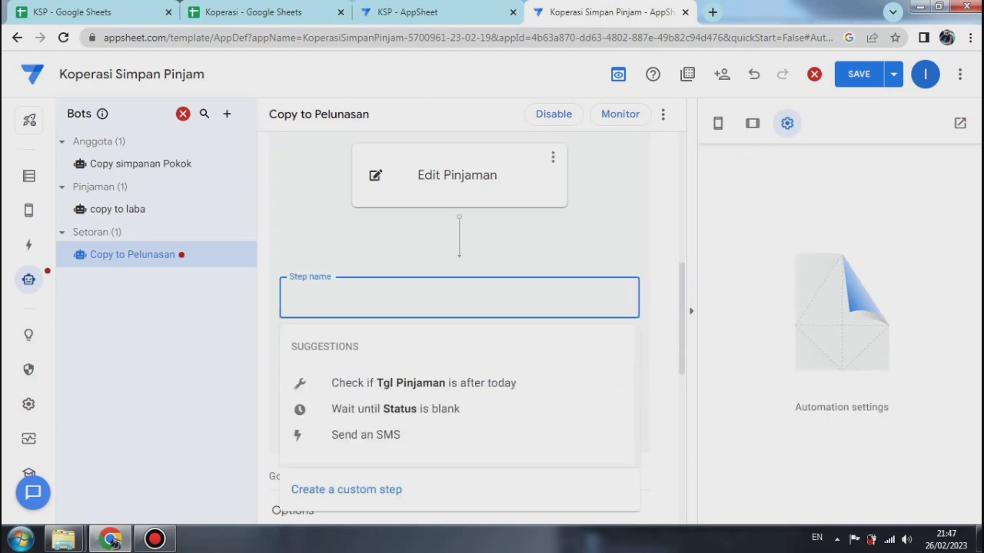
pyautogui.write('paste')
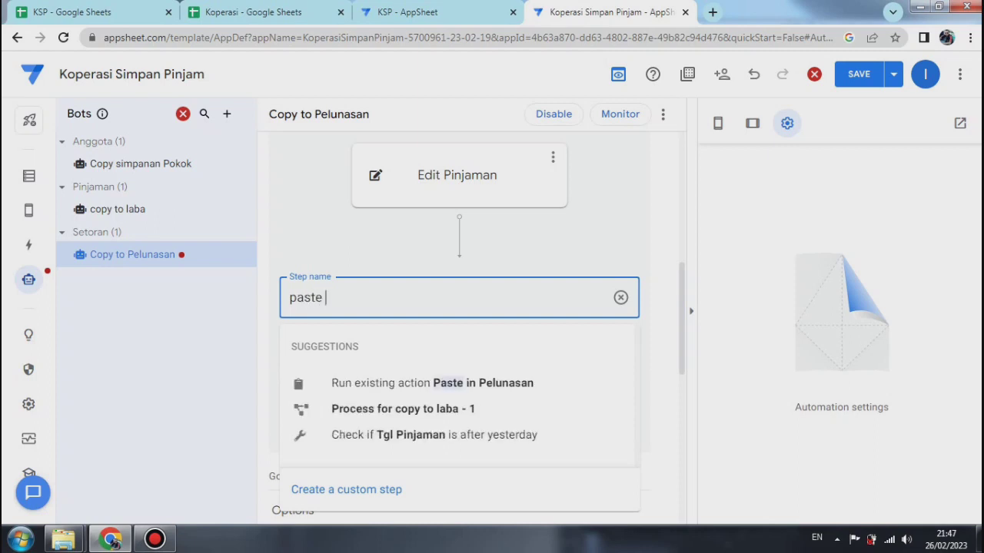
pyautogui.click(461, 383)
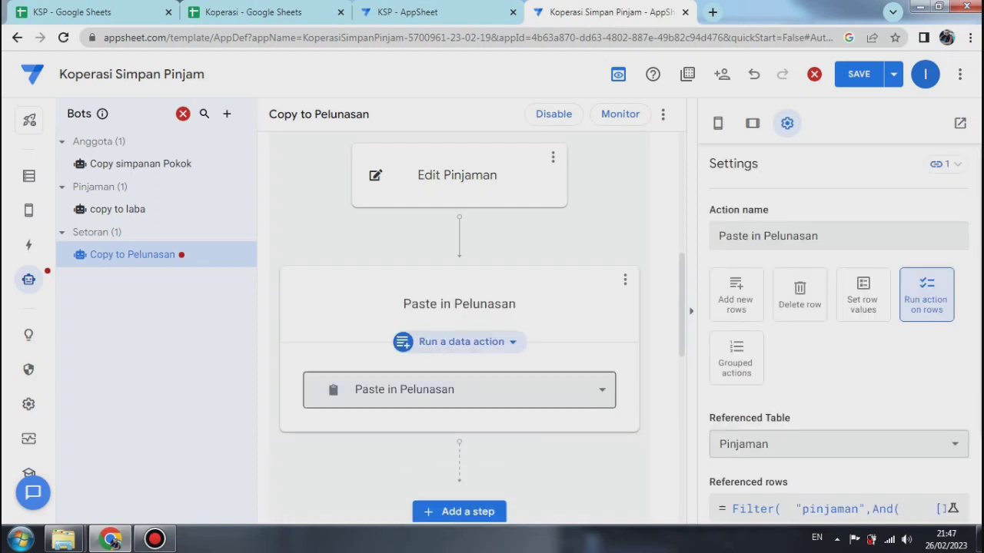
# Step: Add a third process step that runs the existing Hapus Pinjaman action, and save the app with data verification
pyautogui.click(459, 511)
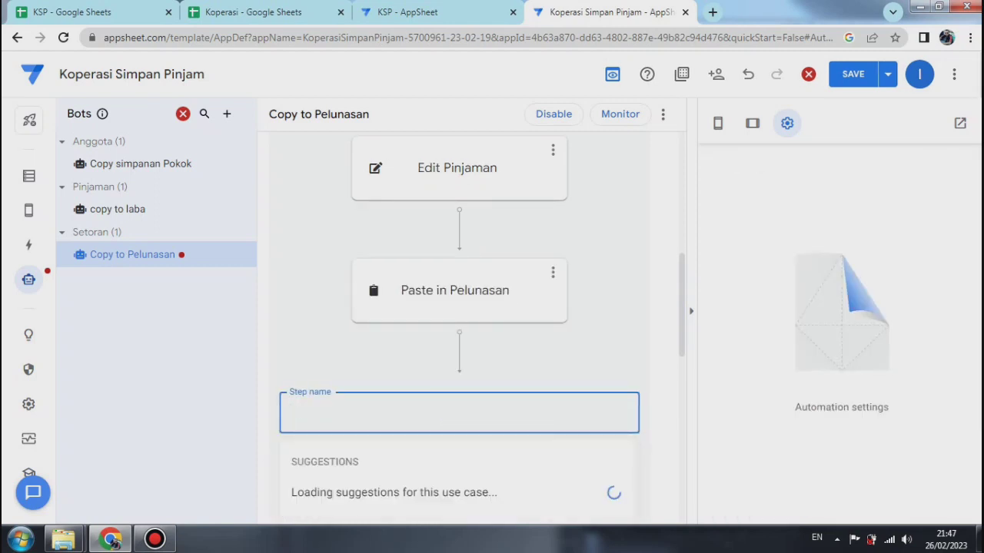
pyautogui.write('hapus p')
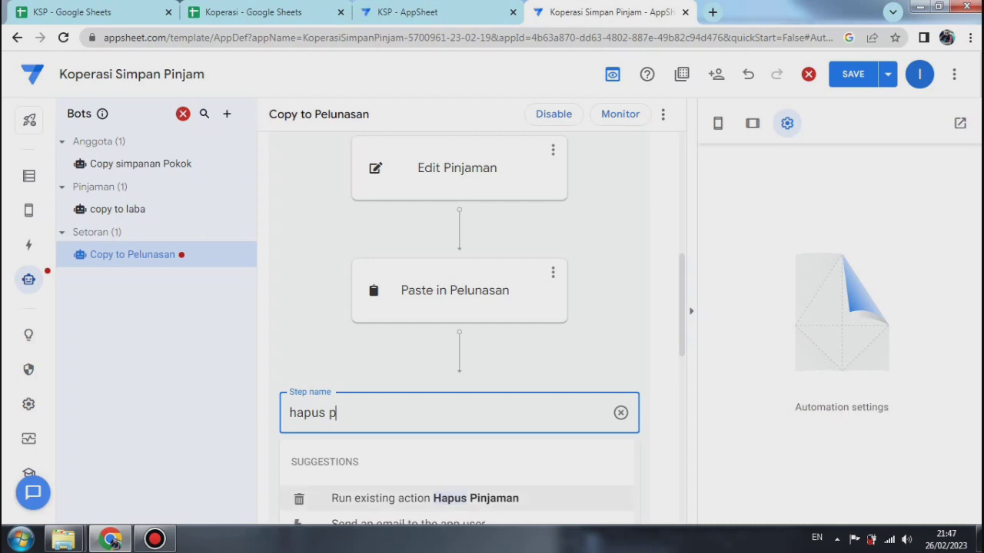
pyautogui.click(425, 498)
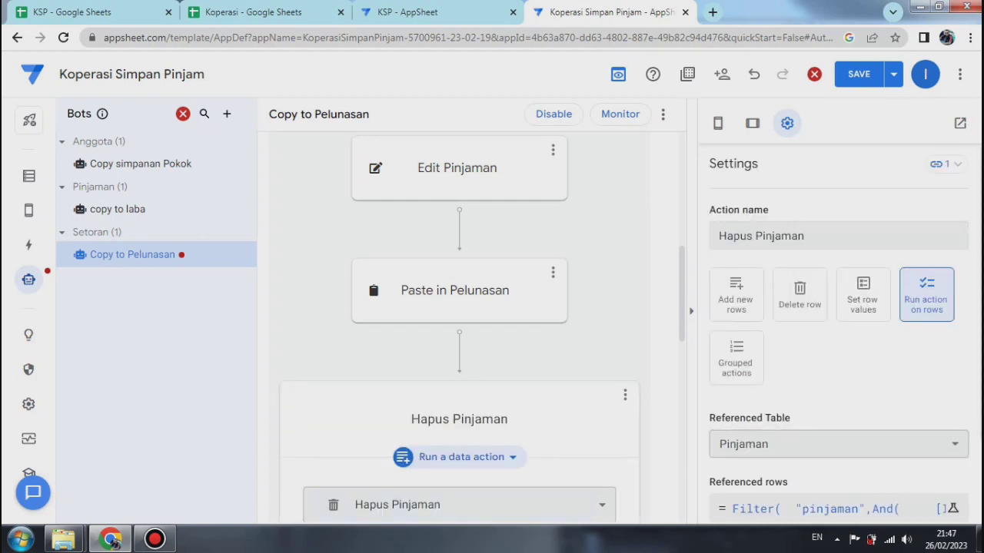
pyautogui.click(893, 74)
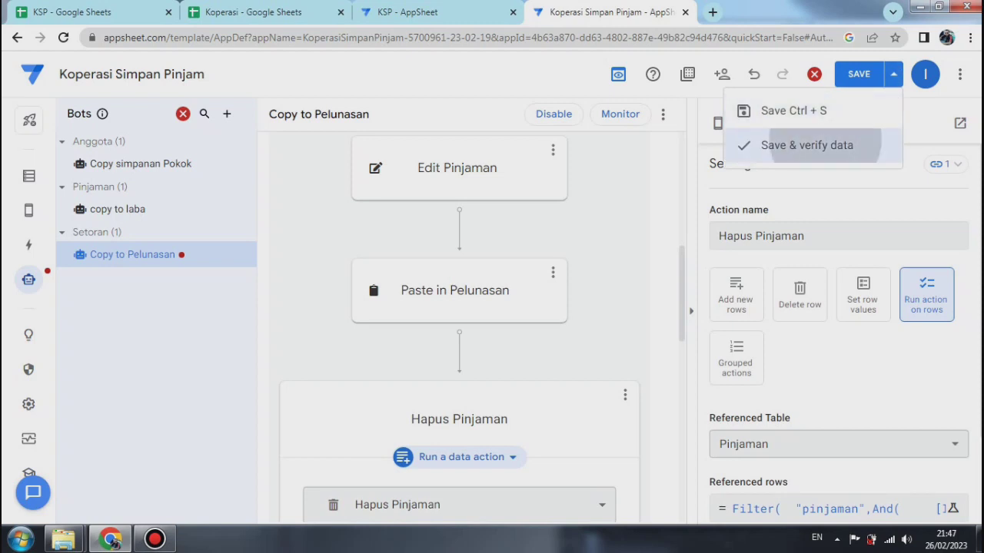
pyautogui.click(807, 145)
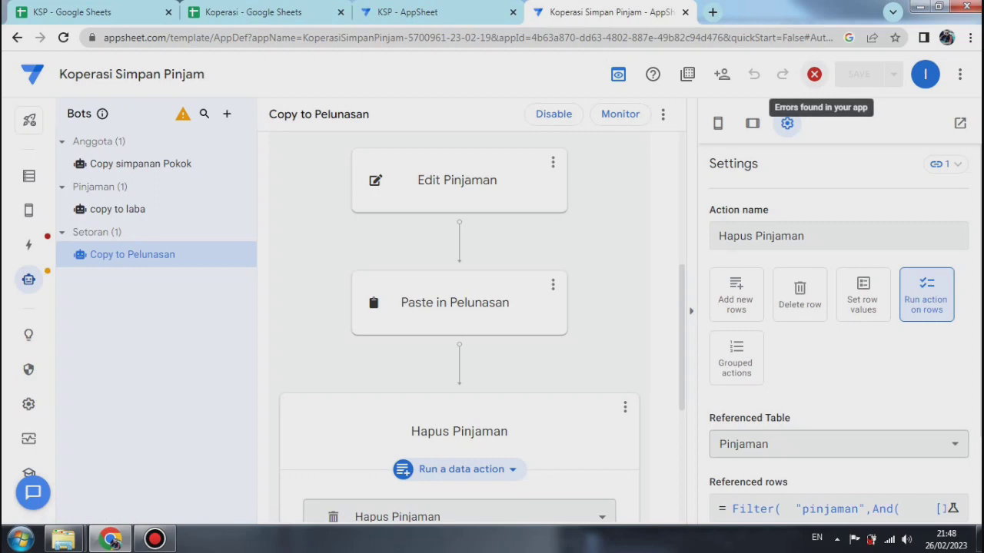
# Step: Go from the app's error list to the faulty Hapus Pinjaman 2 action and delete it
pyautogui.click(814, 73)
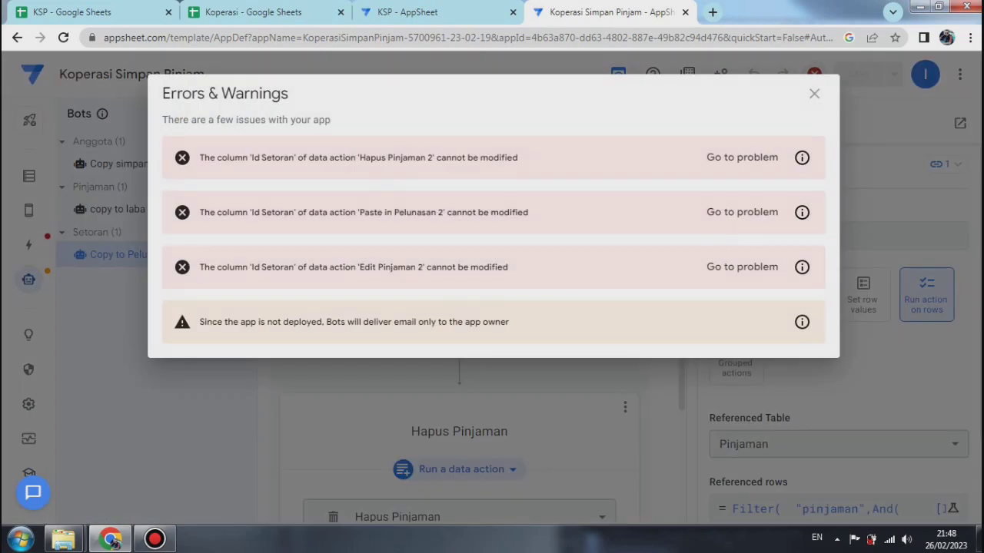
pyautogui.click(741, 157)
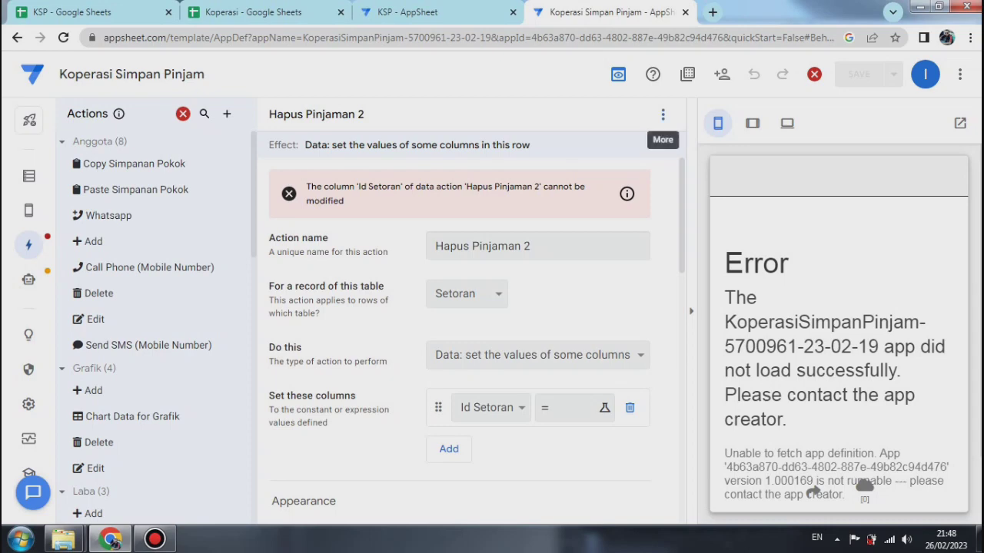
pyautogui.click(662, 115)
pyautogui.click(691, 163)
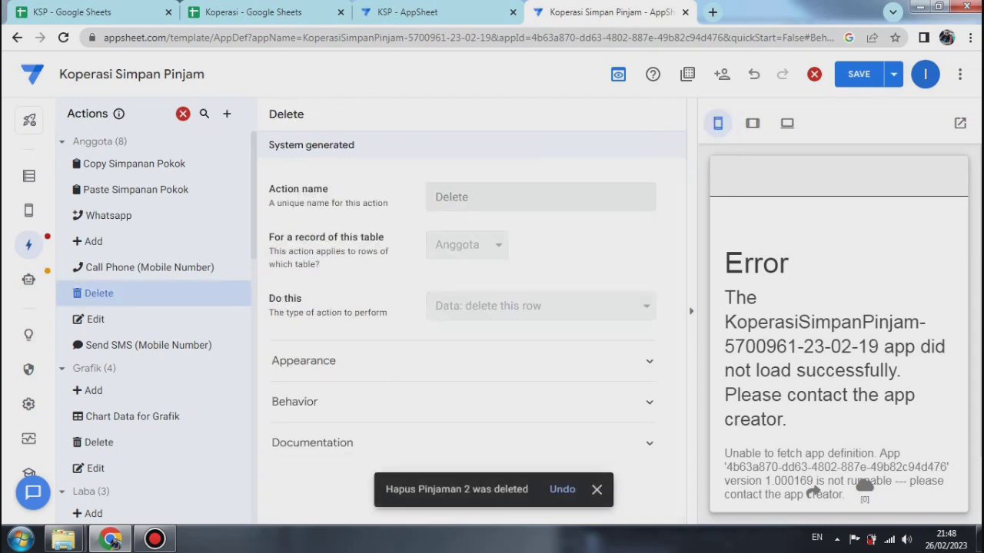
# Step: Go from the app's error list to the faulty Paste in Pelunasan 2 action and delete it
pyautogui.click(814, 74)
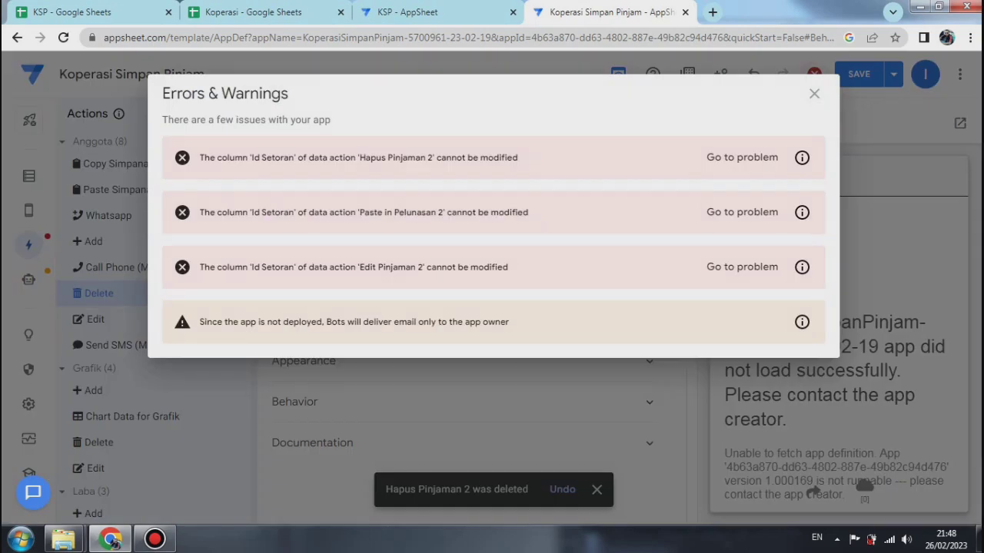
pyautogui.click(743, 212)
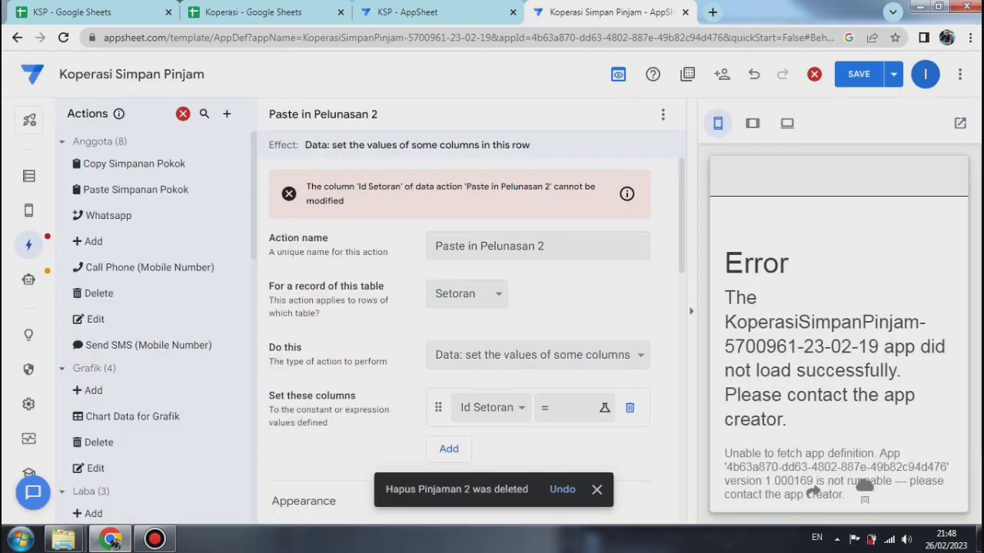
pyautogui.click(662, 113)
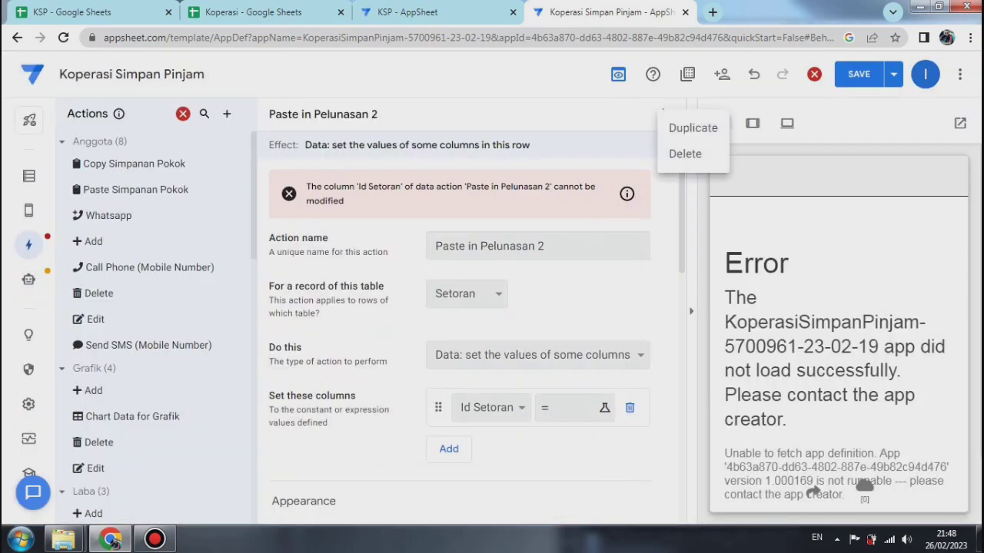
pyautogui.click(684, 154)
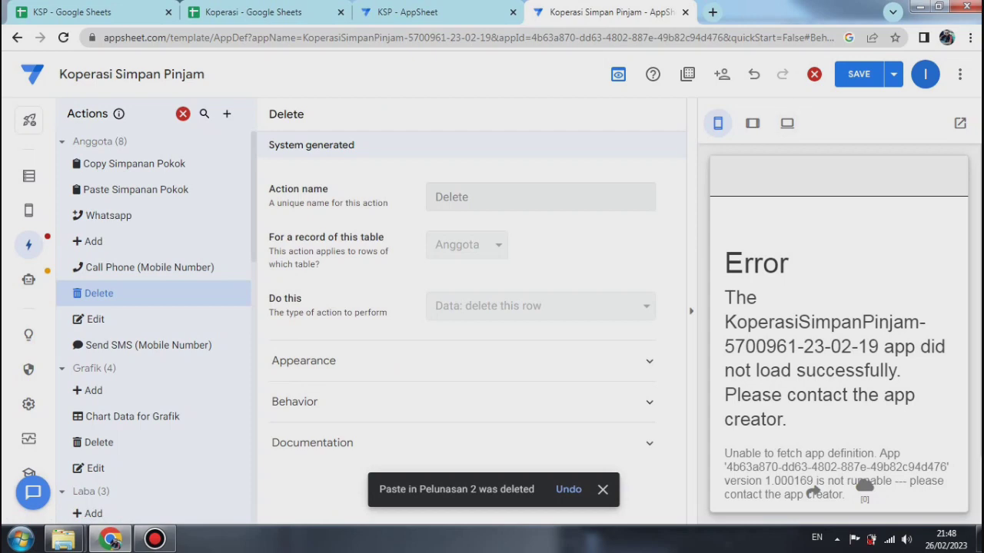
# Step: Delete the faulty Edit Pinjaman 2 action found through the error list, and save the app with data verification
pyautogui.click(893, 74)
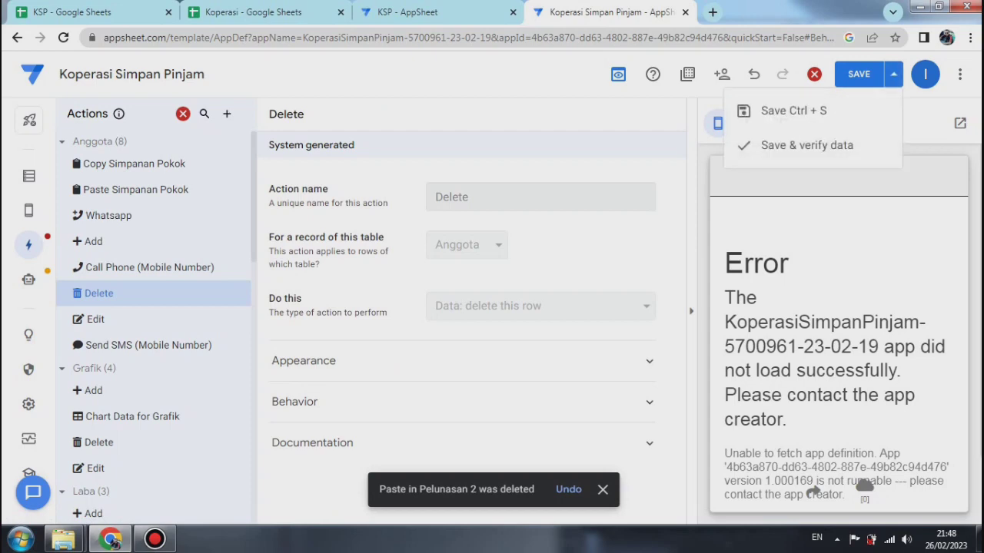
pyautogui.click(814, 73)
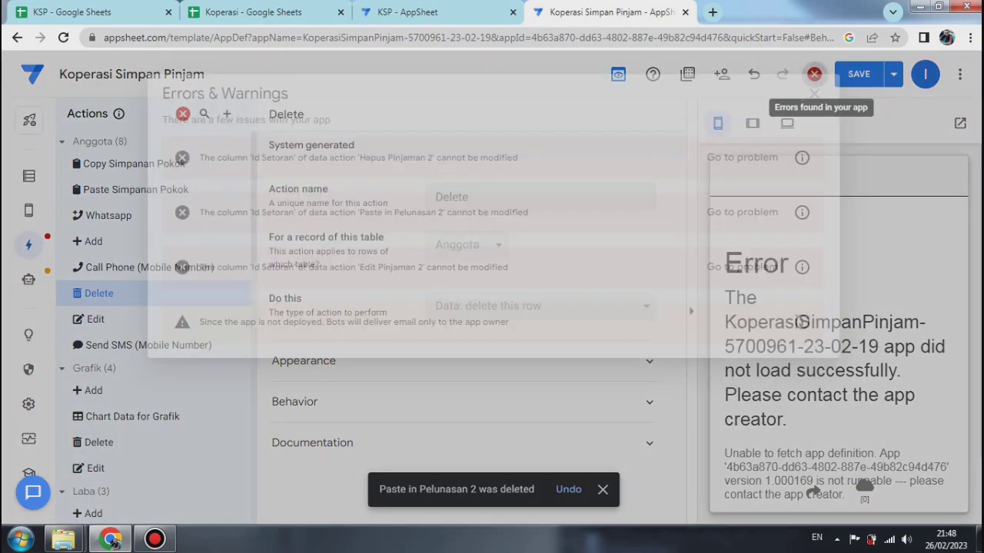
pyautogui.click(742, 267)
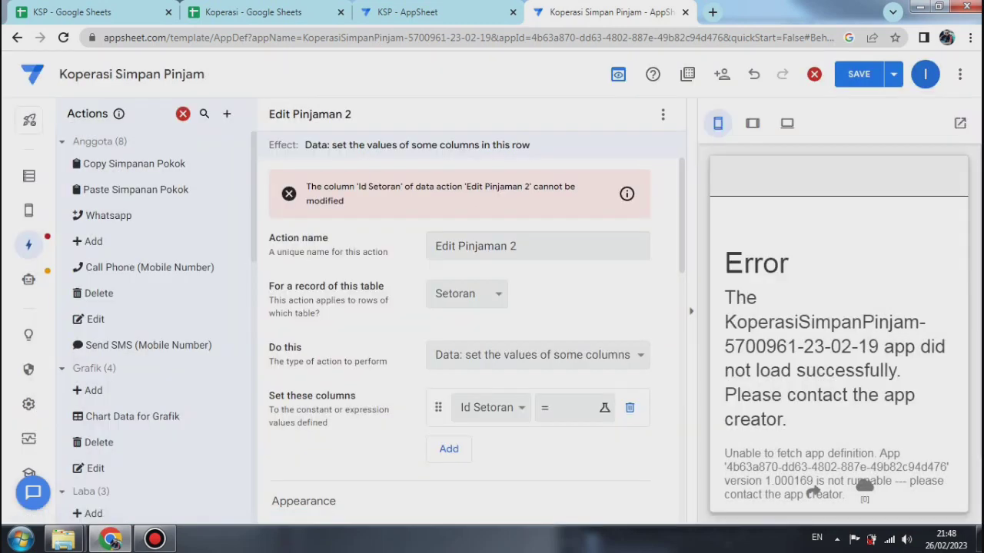
pyautogui.click(662, 114)
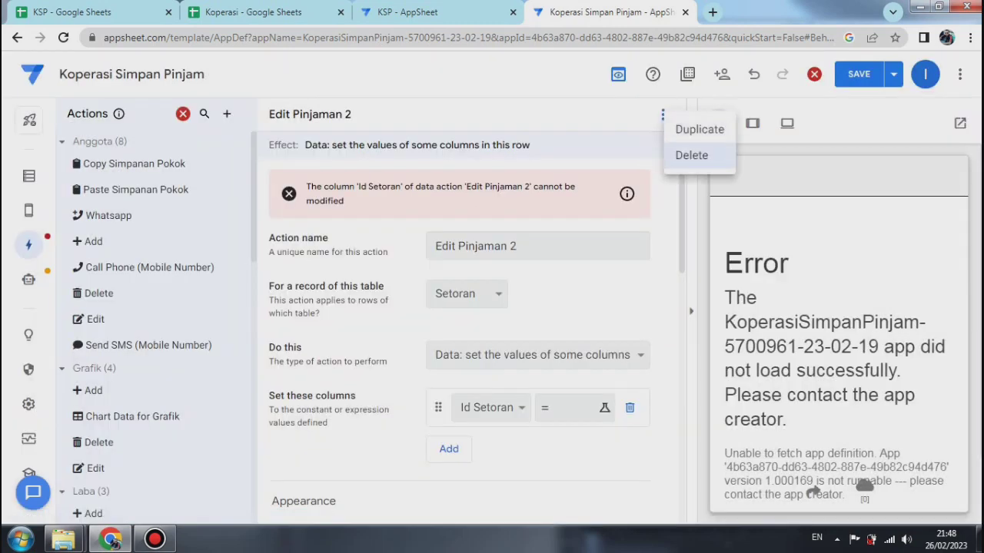
pyautogui.click(691, 155)
pyautogui.click(893, 73)
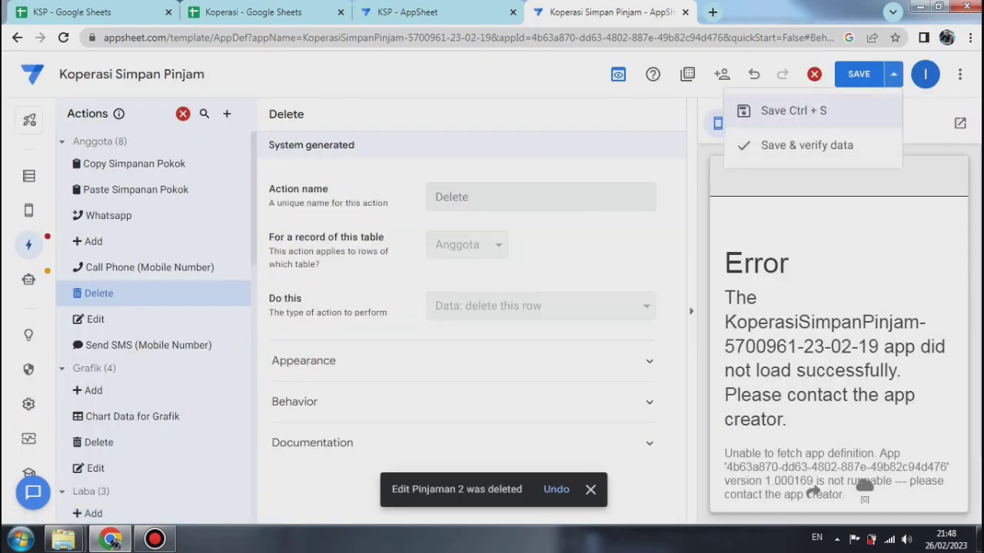
pyautogui.click(807, 145)
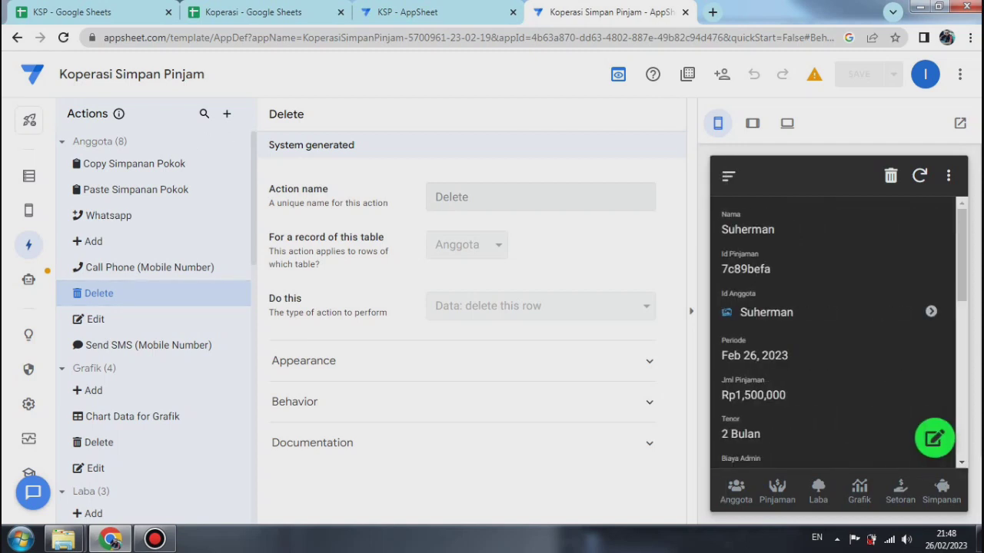
# Step: Add a Setoran record for the second borrower listed under Id Pinjaman, with a Jml Setoran of Rp 750000, and save it
pyautogui.click(900, 492)
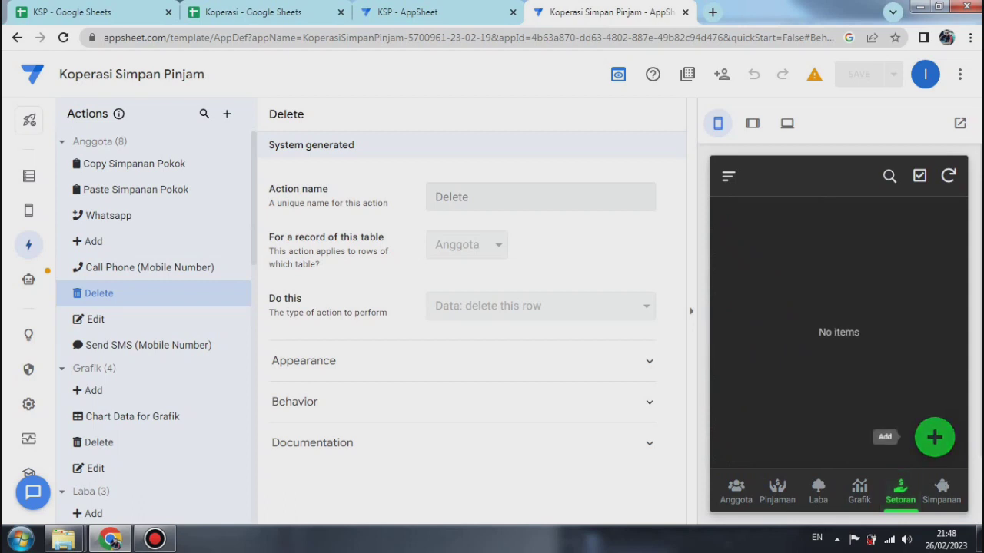
pyautogui.click(935, 437)
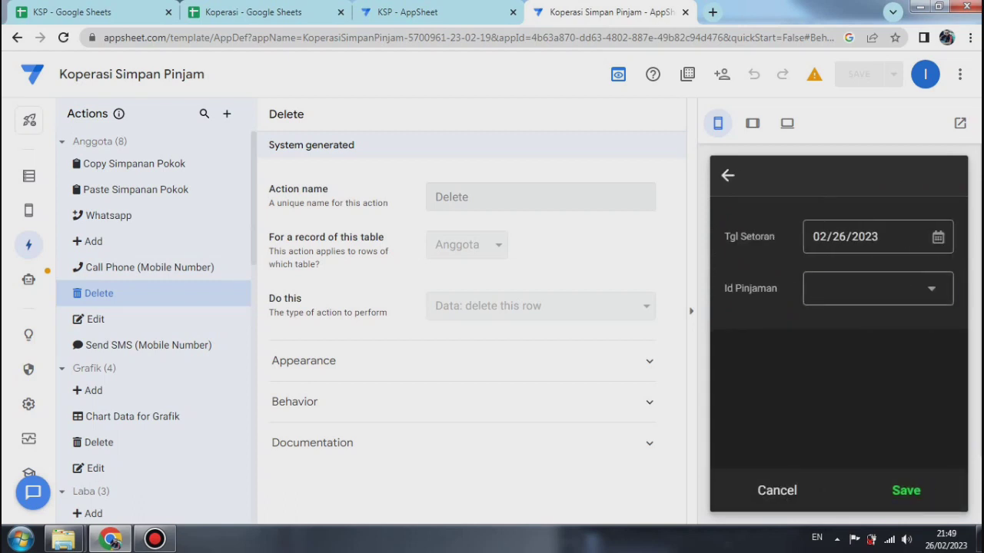
pyautogui.click(878, 288)
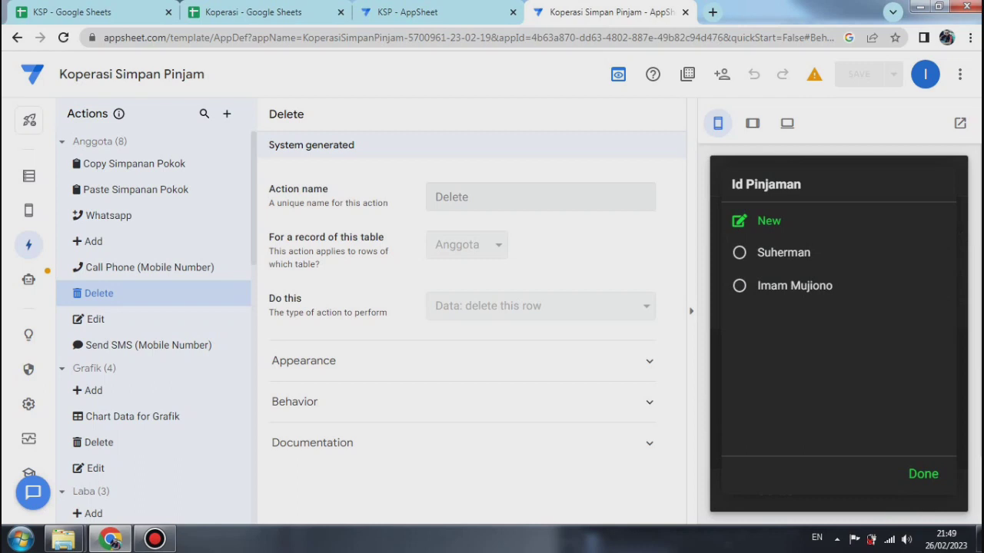
pyautogui.click(795, 285)
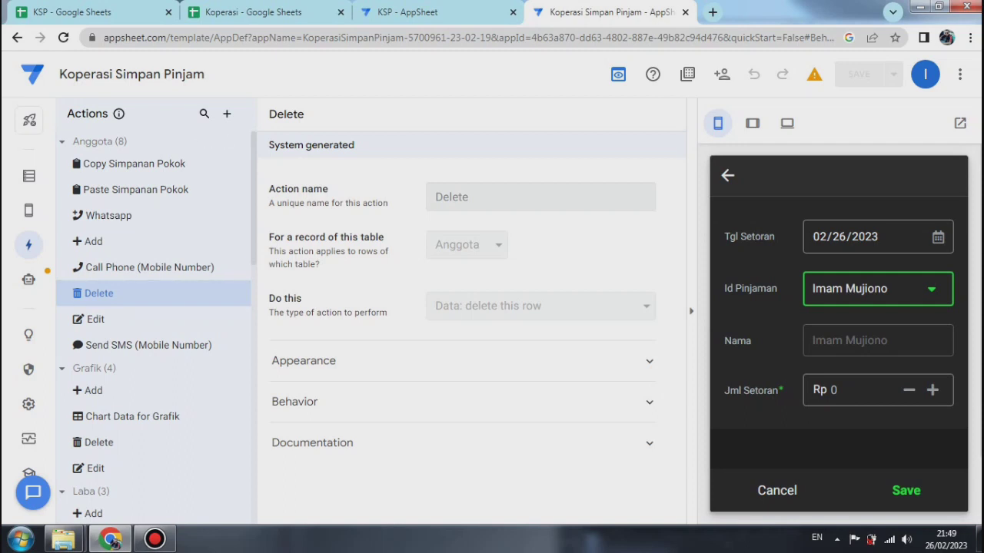
pyautogui.click(846, 390)
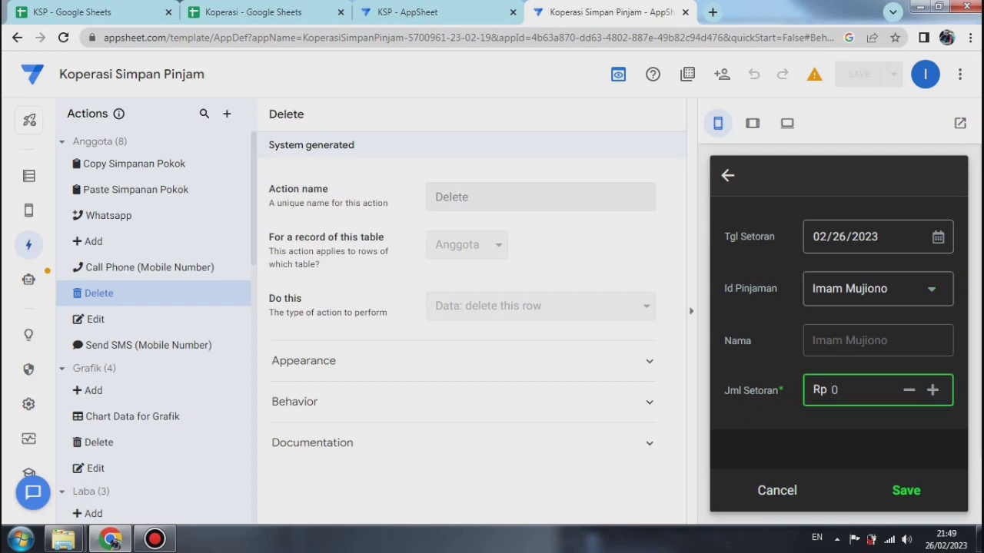
pyautogui.press('BackSpace')
pyautogui.write('750000')
pyautogui.scroll(-2, 838, 337)
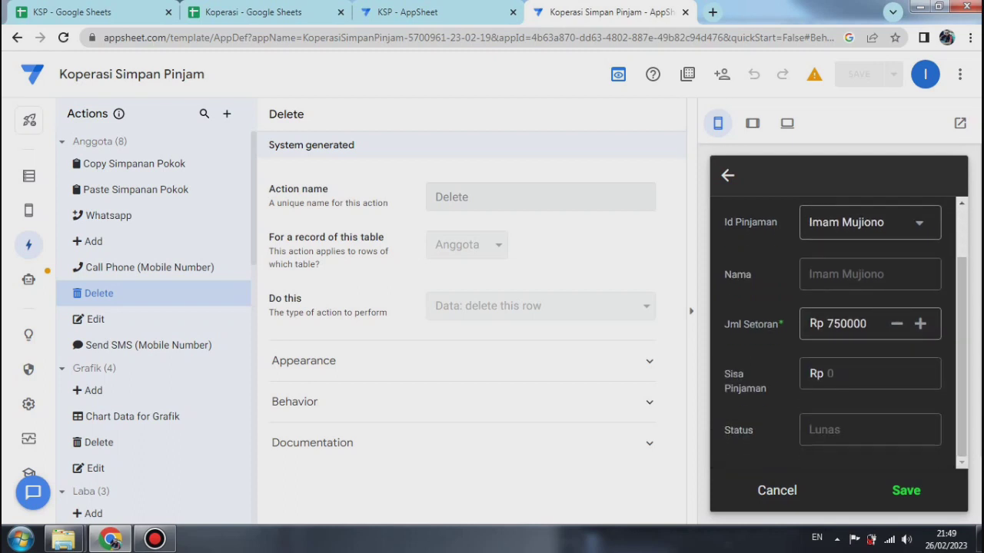
pyautogui.click(906, 490)
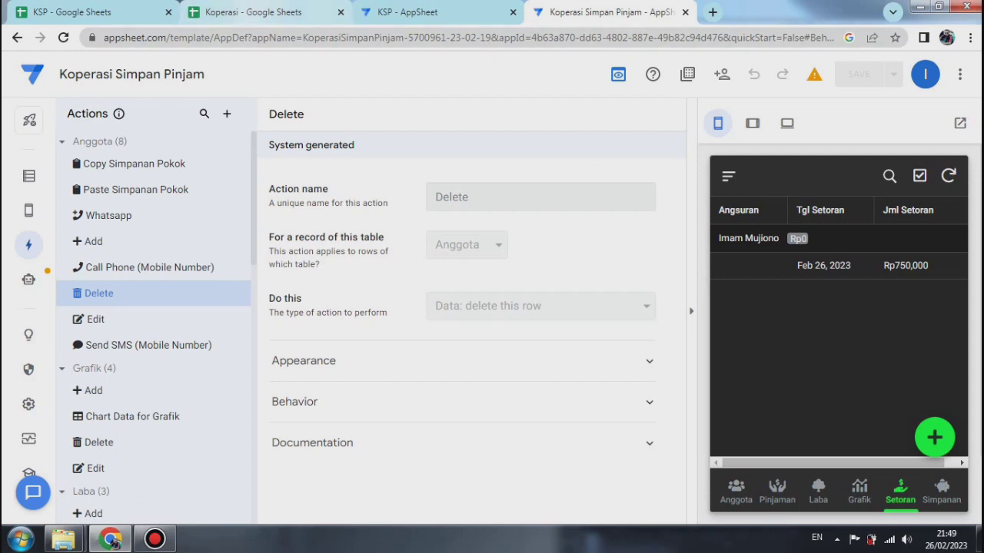
# Step: Switch to the Koperasi spreadsheet and examine the borrower's row on the Pelunasan sheet, dismissing the Windows dialog that interrupts
pyautogui.click(253, 12)
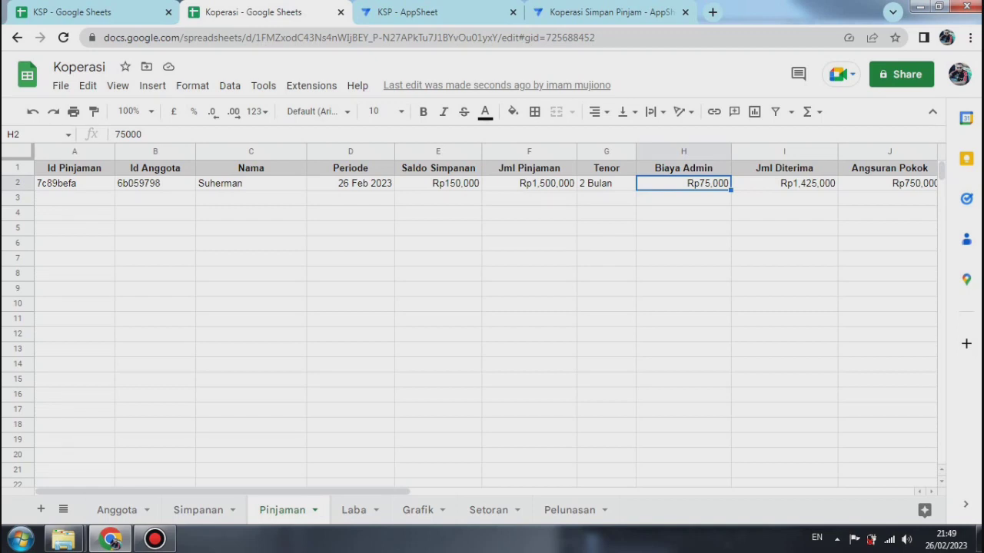
pyautogui.click(570, 509)
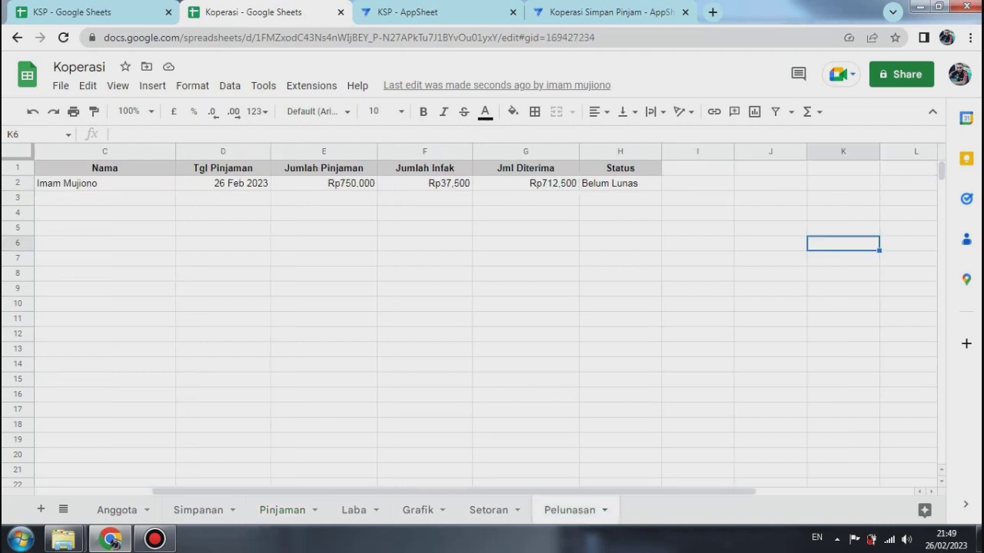
pyautogui.moveTo(453, 491); pyautogui.dragTo(359, 491)
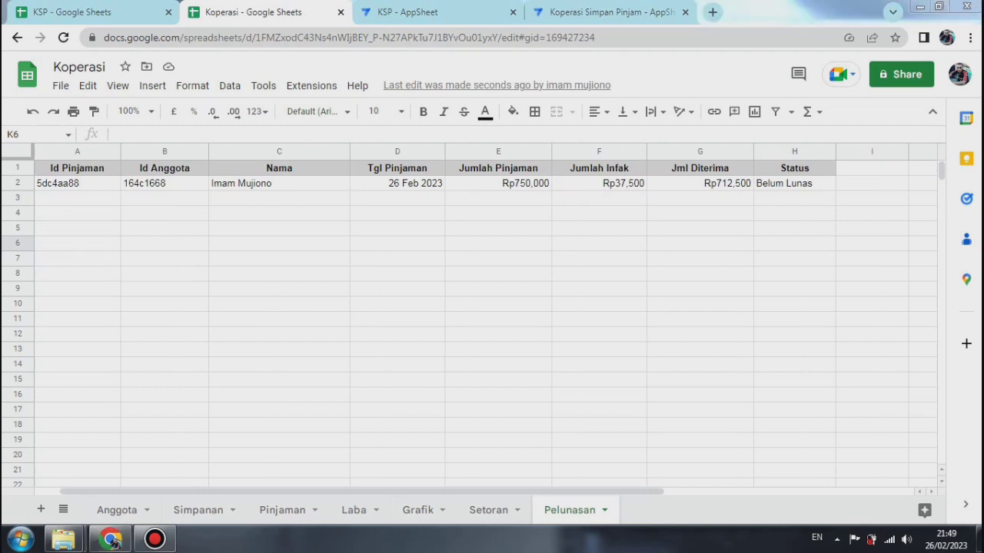
pyautogui.click(666, 116)
pyautogui.click(651, 111)
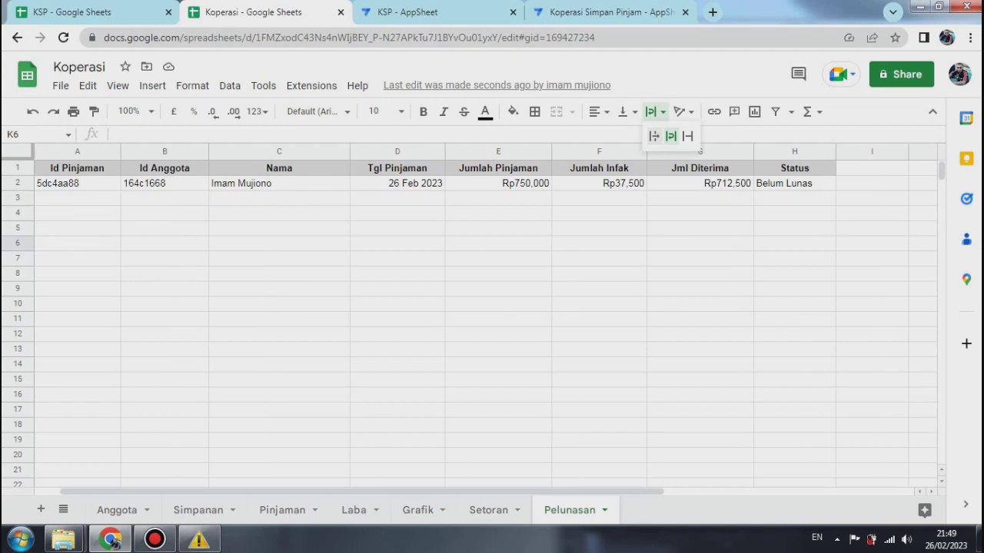
# Step: Return to the Koperasi Simpan Pinjam app and fill in a new Setoran record for the remaining borrower with a Jml Setoran of Rp 765000
pyautogui.click(607, 12)
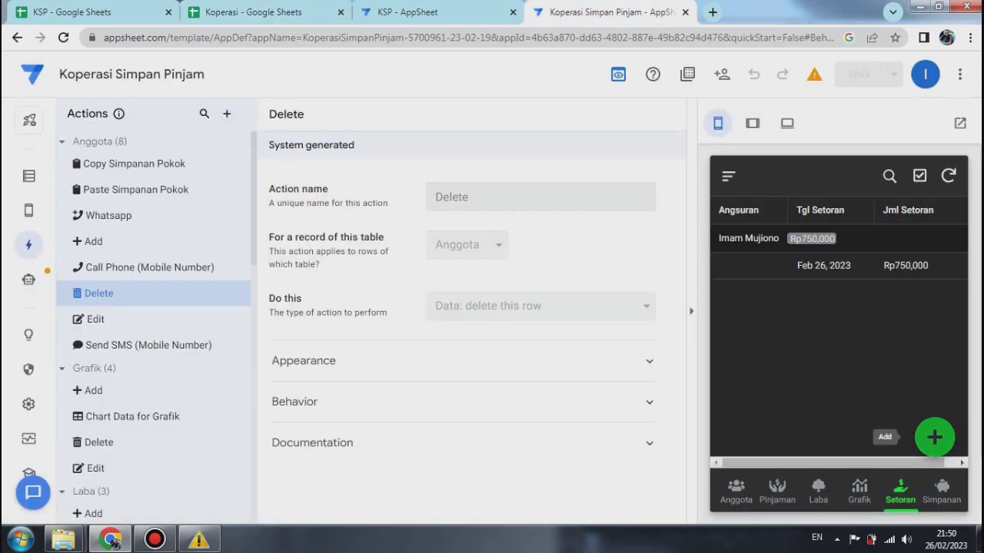
pyautogui.click(934, 437)
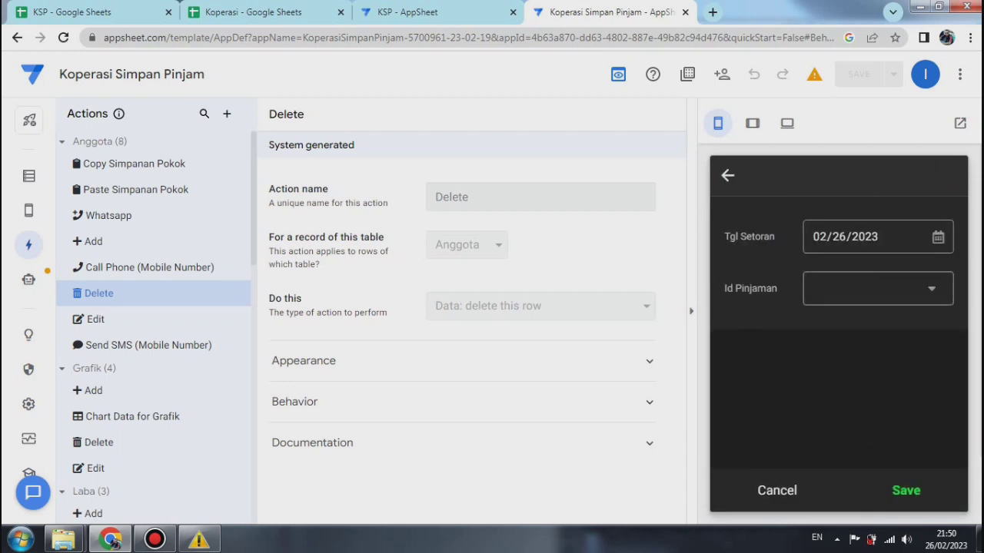
pyautogui.click(878, 288)
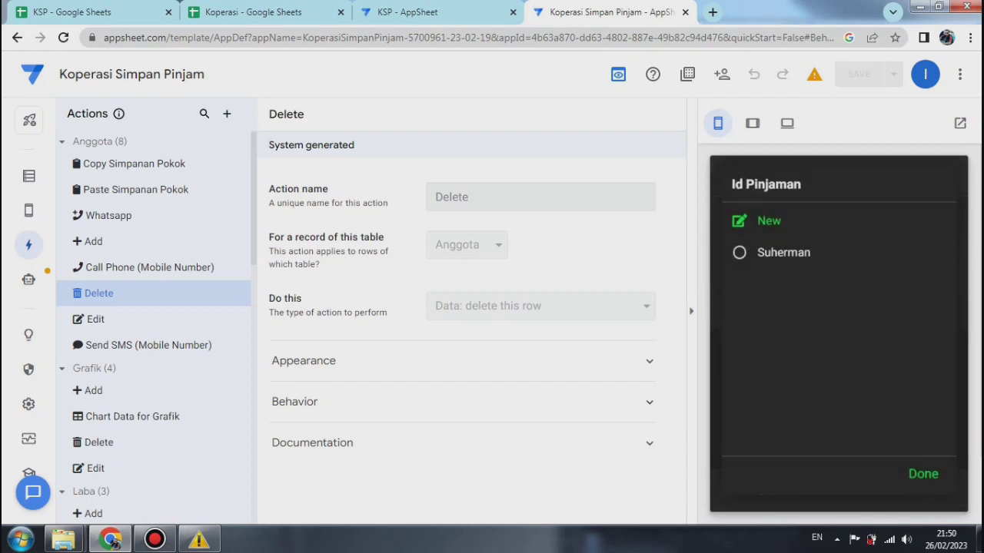
pyautogui.click(784, 252)
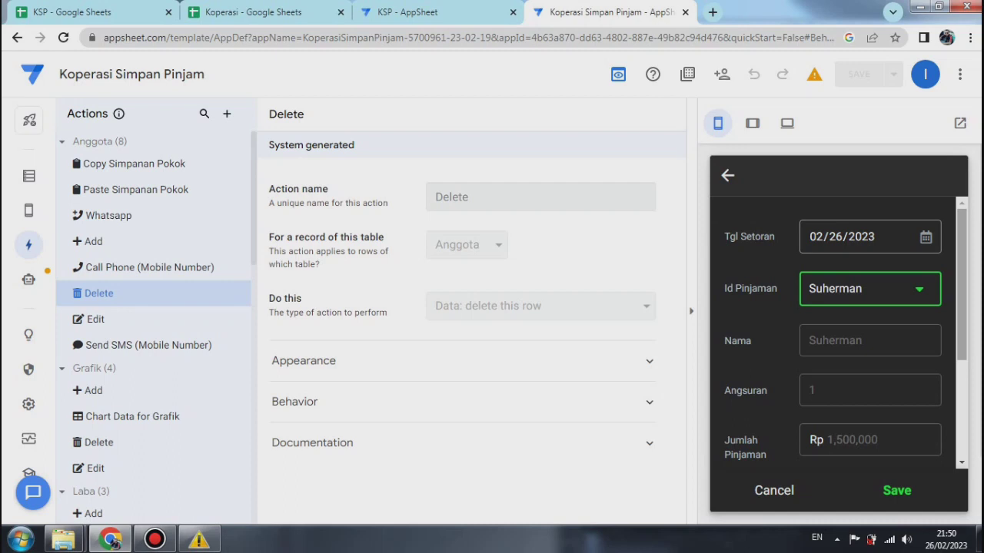
pyautogui.scroll(-1, 838, 331)
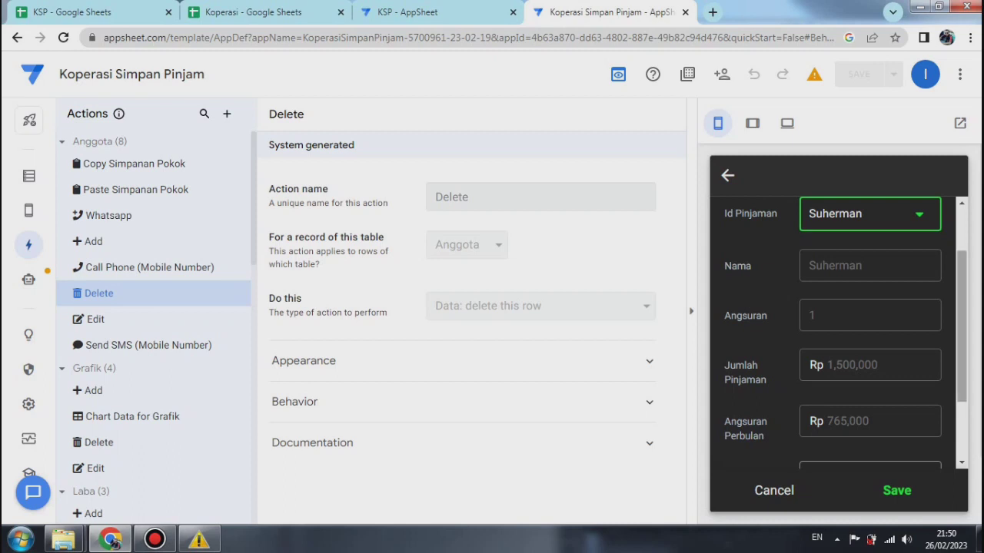
pyautogui.scroll(-1, 837, 330)
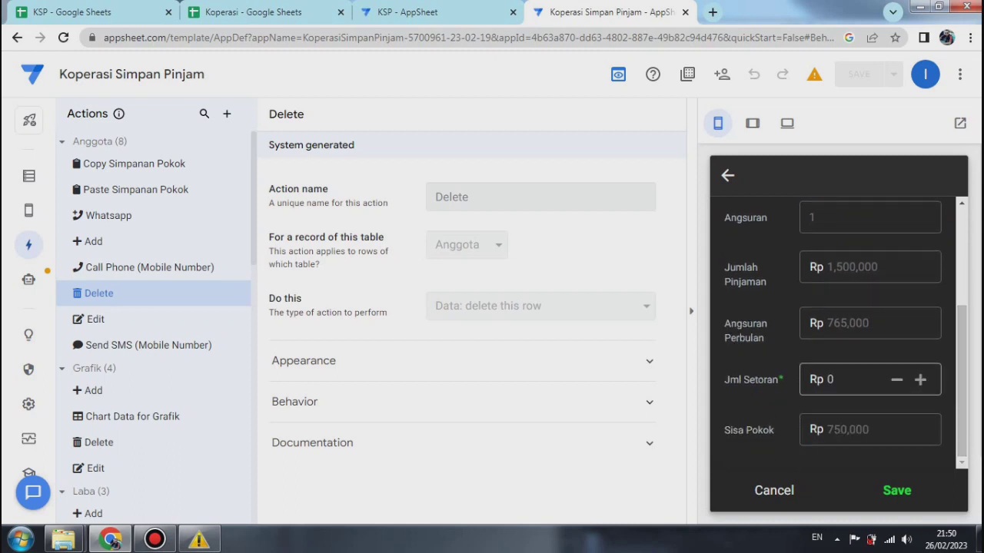
pyautogui.click(828, 380)
pyautogui.press('Delete')
pyautogui.write('7')
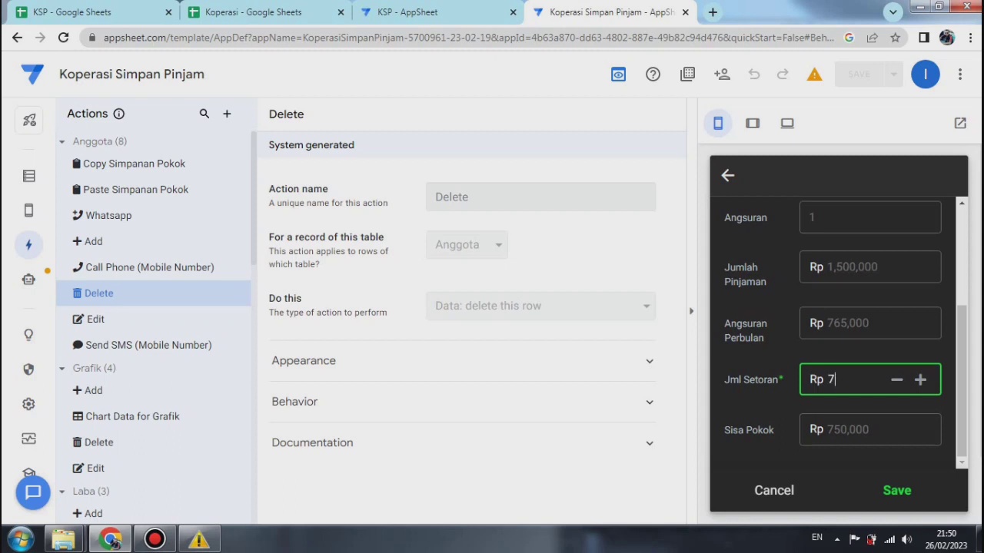
pyautogui.write('65000')
pyautogui.press('Return')
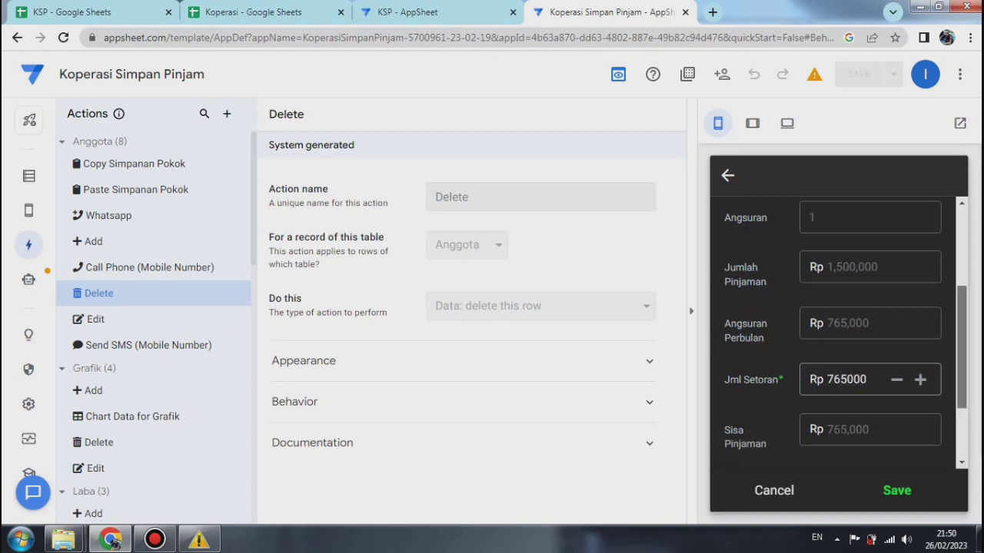
pyautogui.moveTo(961, 348); pyautogui.dragTo(962, 395)
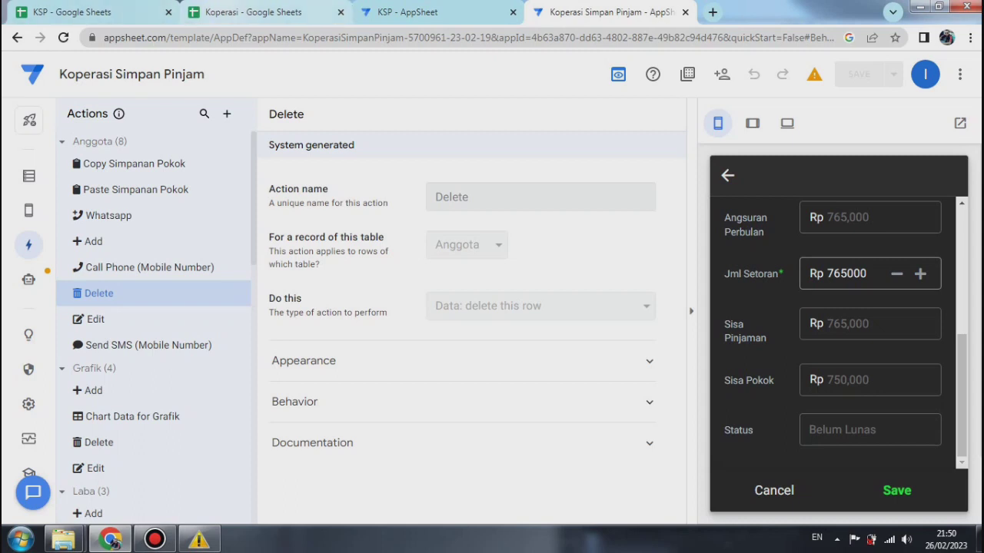
# Step: Check the loan's totals on the Pinjaman sheet of the Koperasi spreadsheet, and save the pending Setoran record in the AppSheet app
pyautogui.click(296, 12)
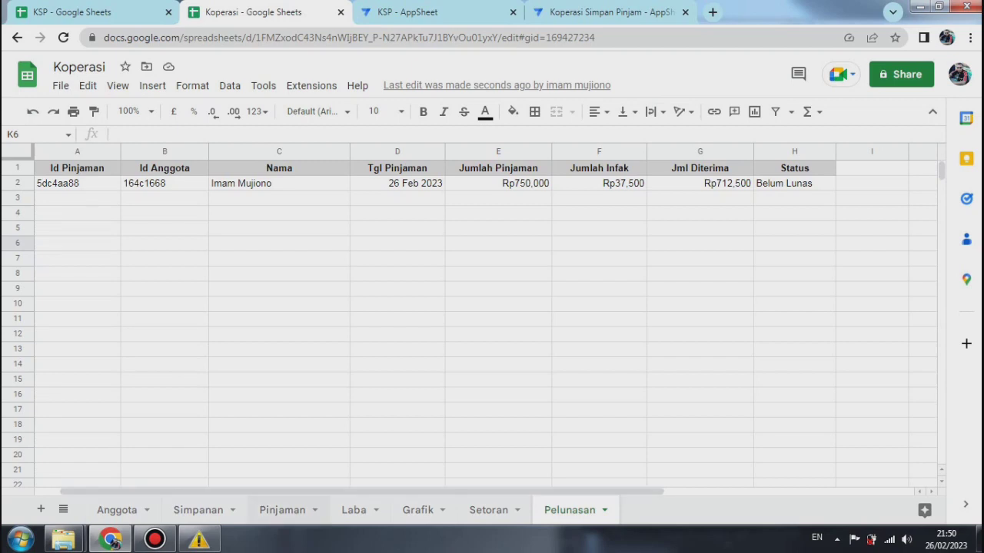
pyautogui.click(282, 510)
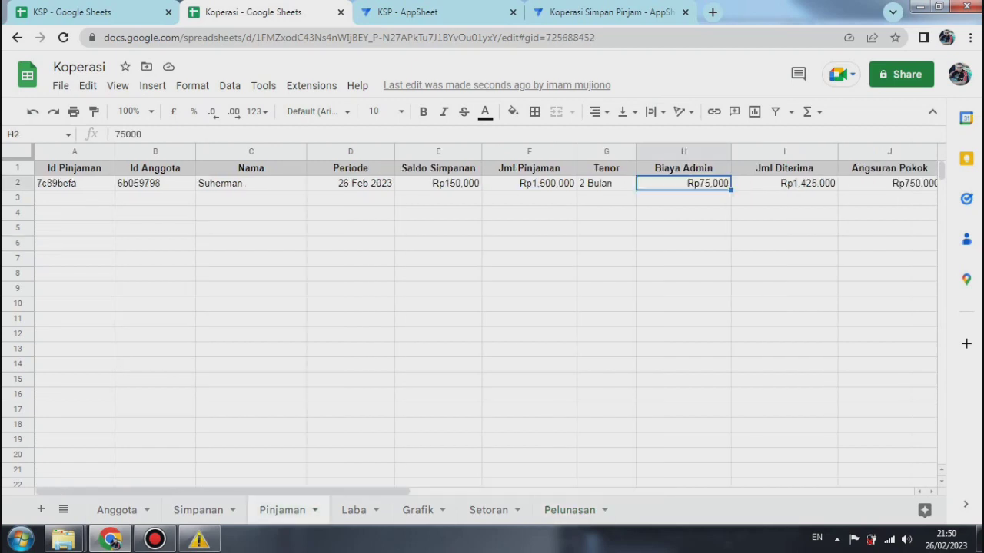
pyautogui.moveTo(284, 492); pyautogui.dragTo(501, 492)
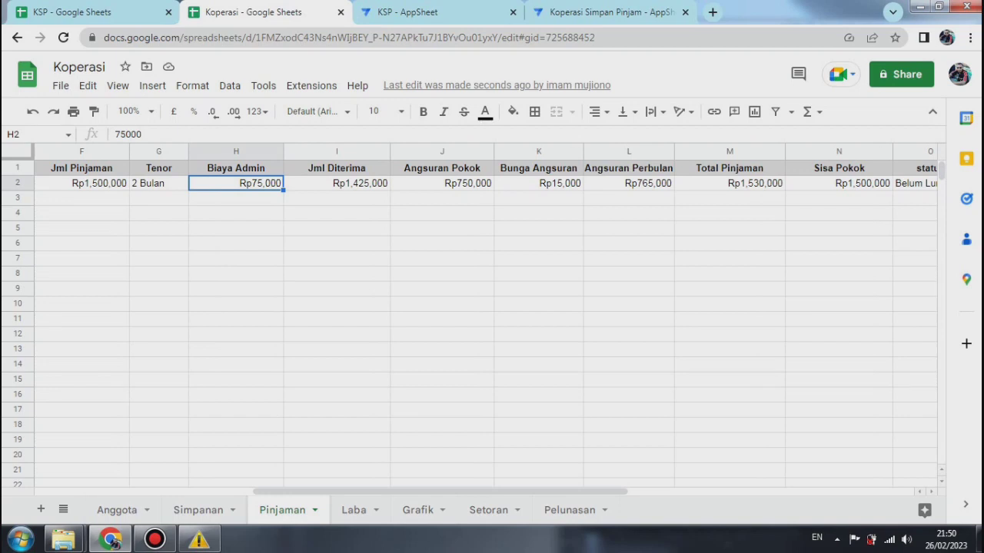
pyautogui.click(611, 12)
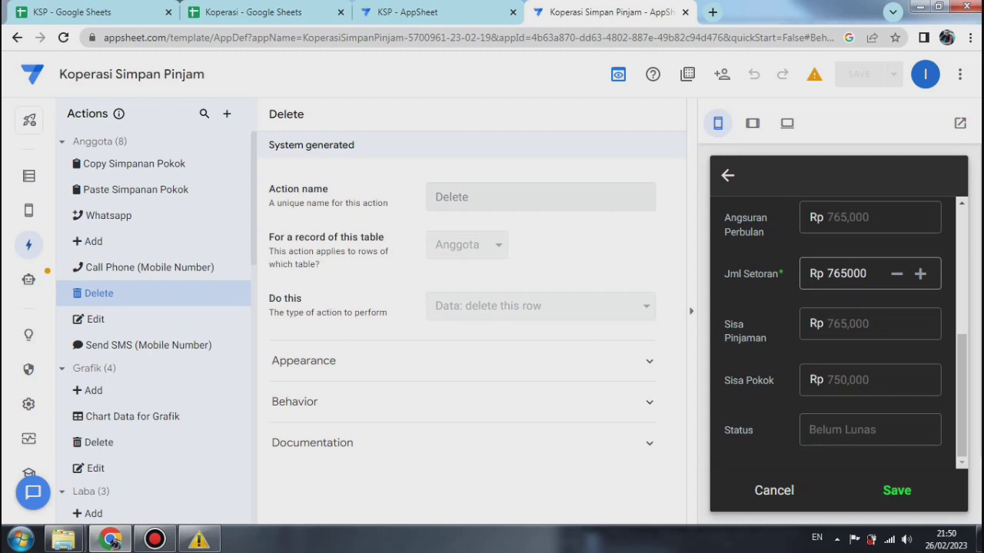
pyautogui.click(896, 490)
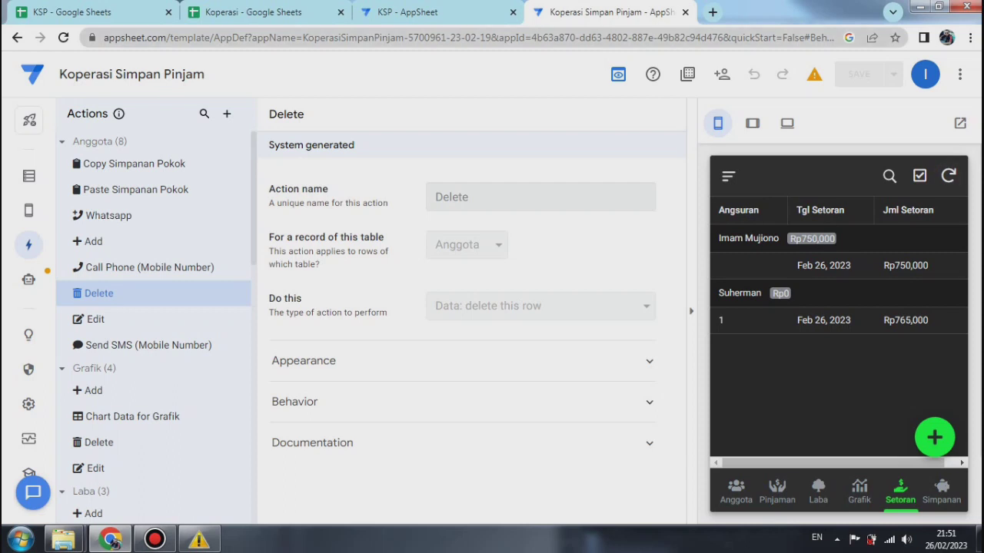
# Step: Examine the updated Total Pinjaman, Sisa Pokok and status columns on the Koperasi spreadsheet's Pinjaman sheet, dismissing the Windows color scheme dialog
pyautogui.click(253, 12)
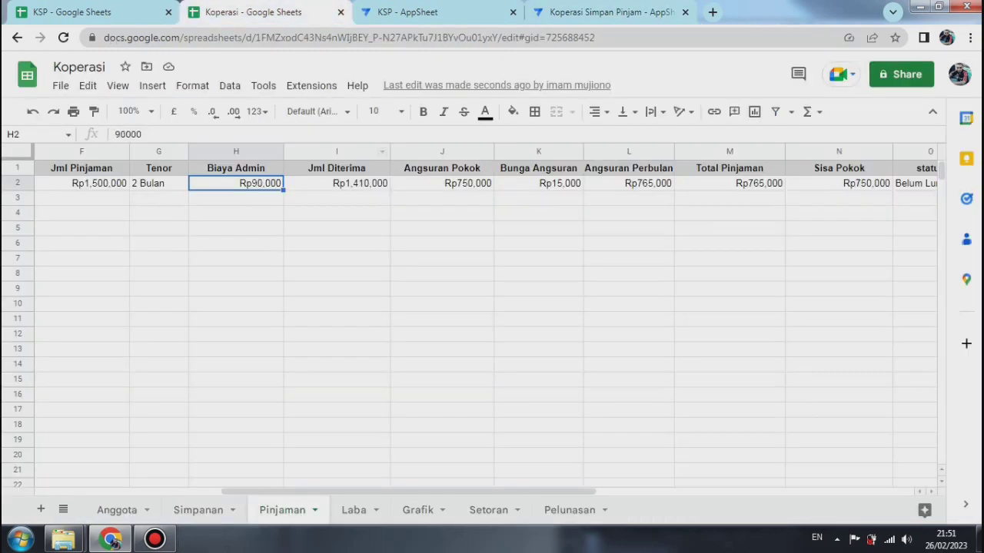
pyautogui.click(442, 482)
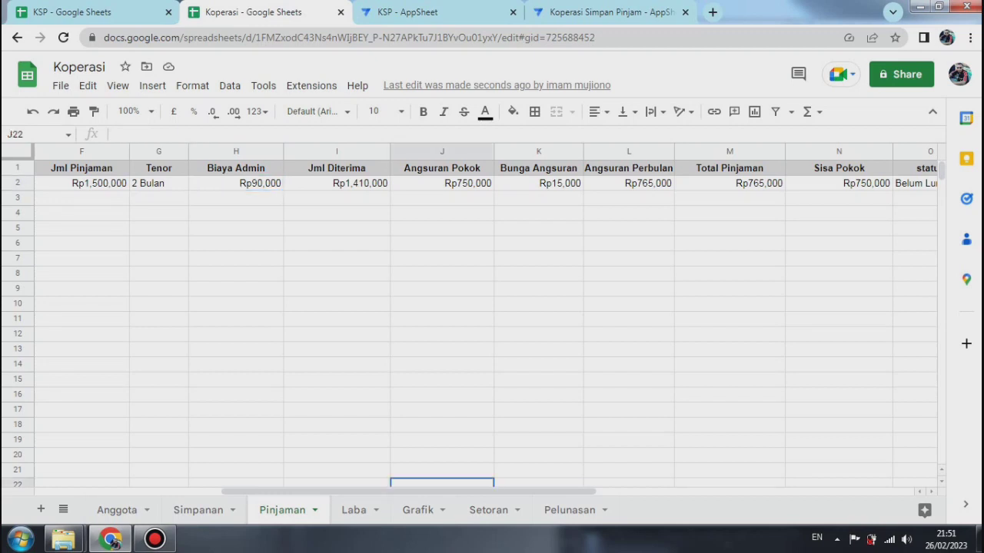
pyautogui.moveTo(442, 491); pyautogui.dragTo(483, 491)
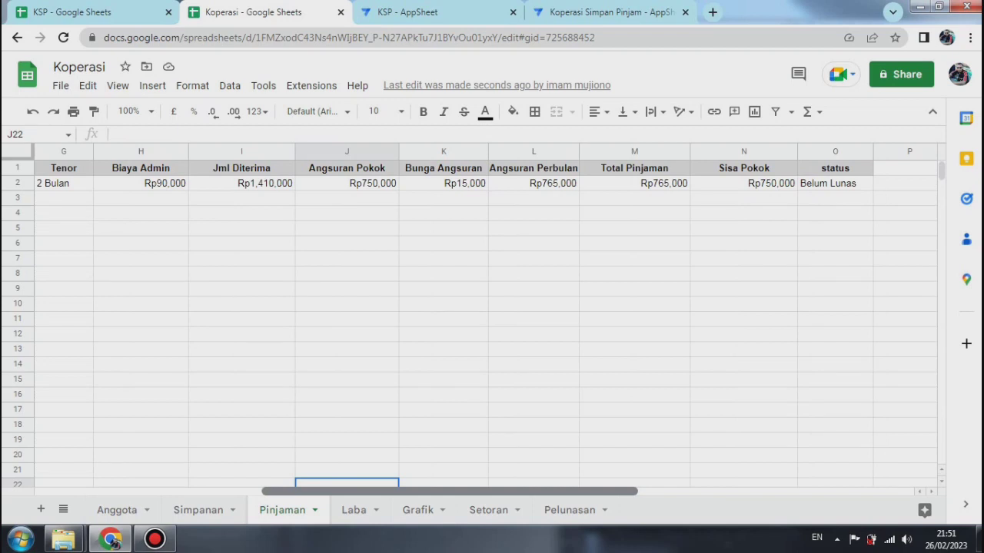
pyautogui.moveTo(483, 491); pyautogui.dragTo(563, 491)
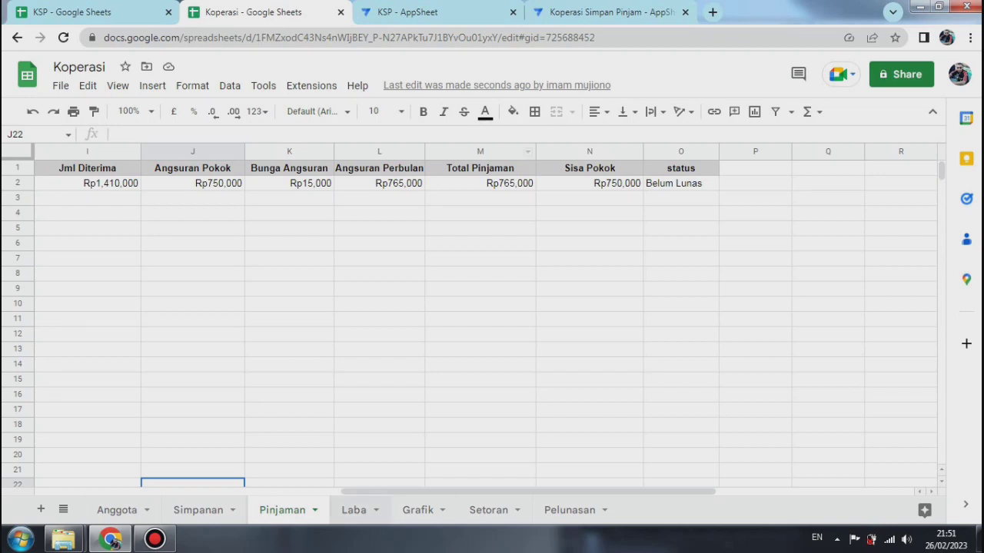
pyautogui.moveTo(371, 491); pyautogui.dragTo(270, 491)
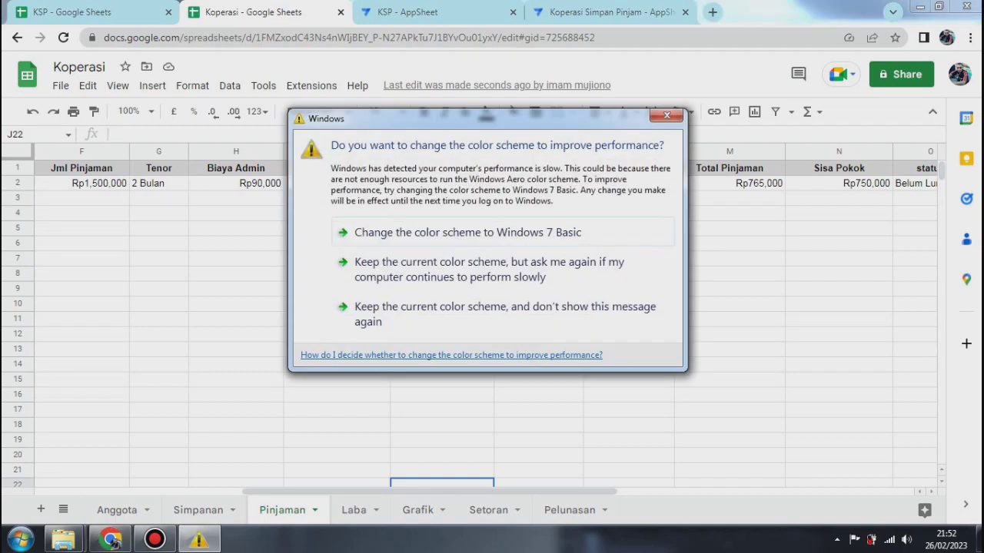
pyautogui.click(666, 115)
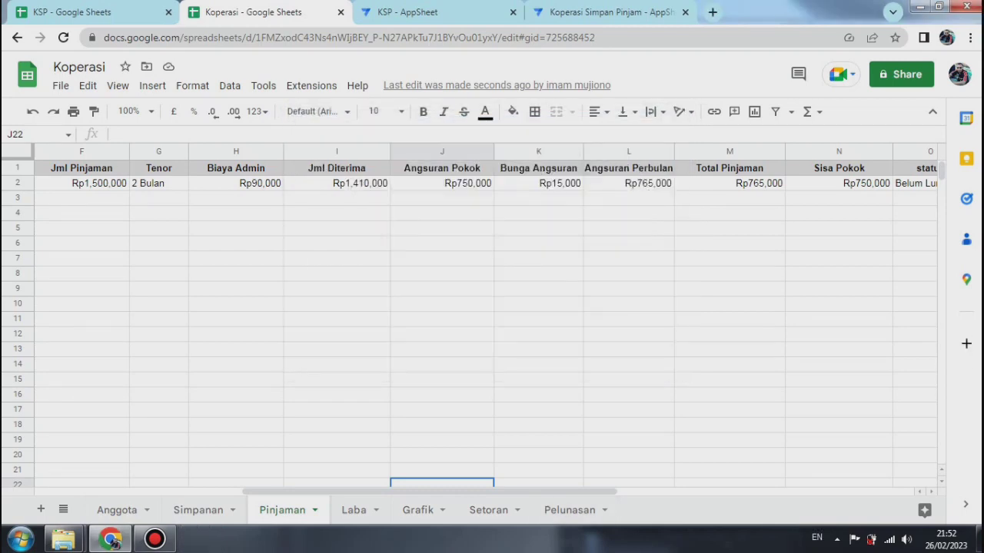
# Step: Return to the Koperasi Simpan Pinjam app and save a new Setoran record for the remaining borrower with a Jml Setoran of Rp 765000
pyautogui.click(607, 11)
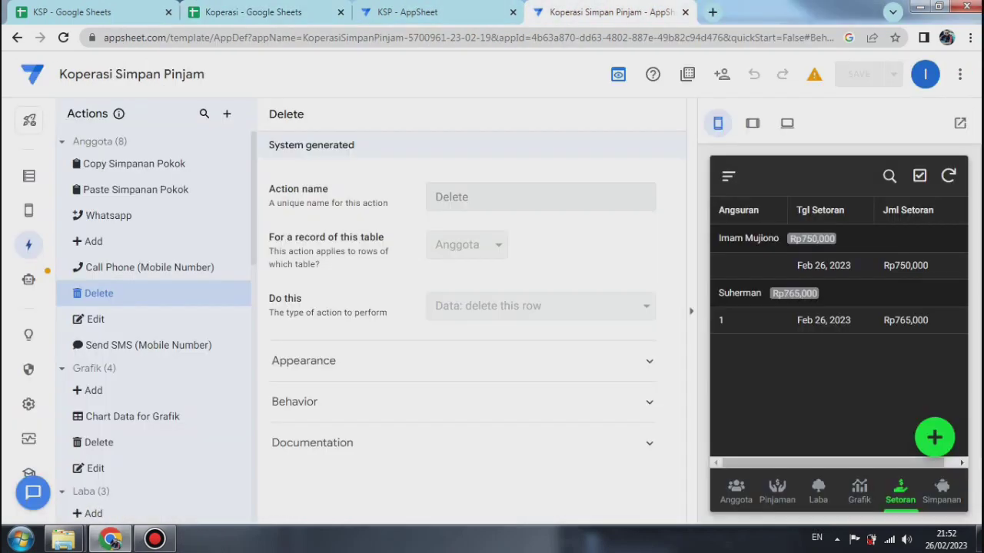
pyautogui.click(934, 438)
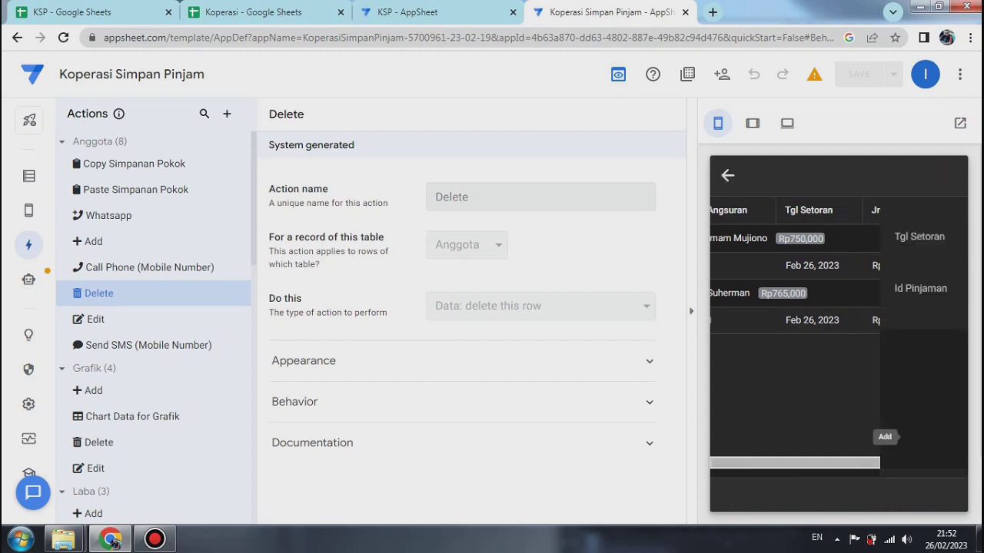
pyautogui.click(878, 289)
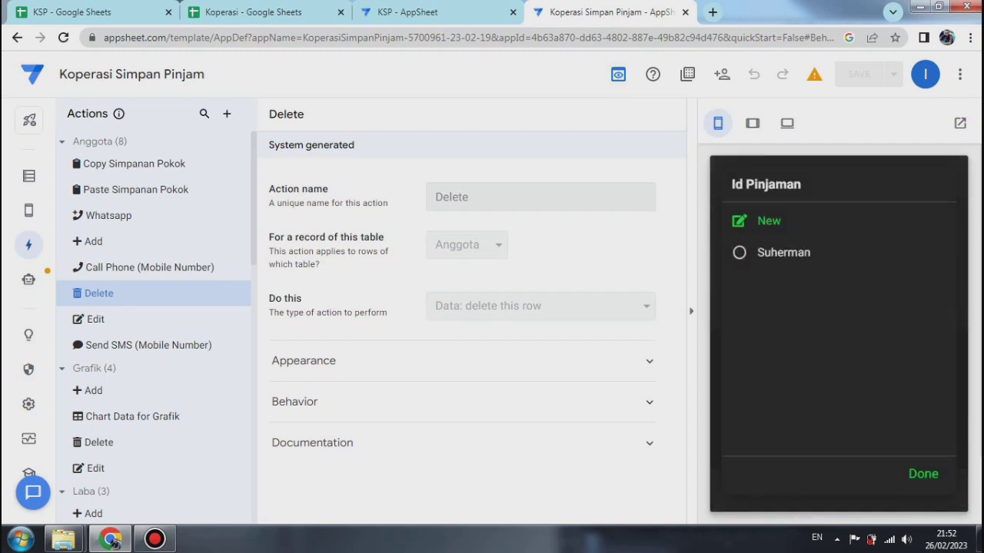
pyautogui.click(783, 252)
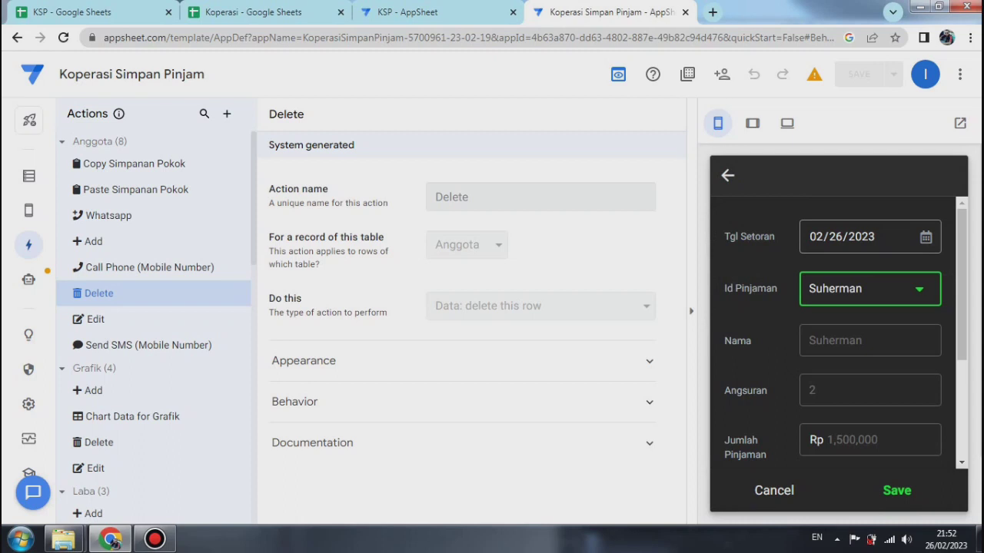
pyautogui.scroll(-3, 838, 331)
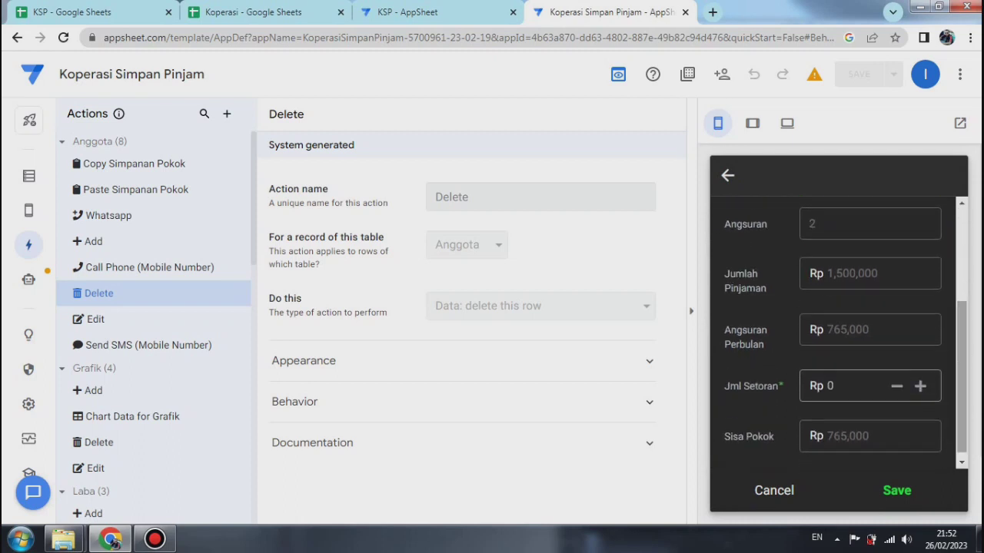
pyautogui.click(845, 386)
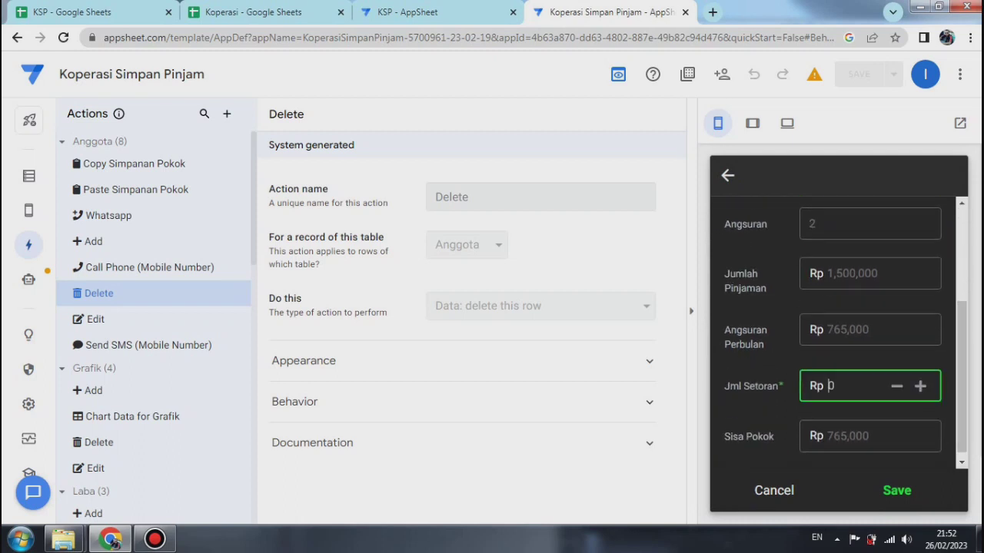
pyautogui.write('765000')
pyautogui.press('Tab')
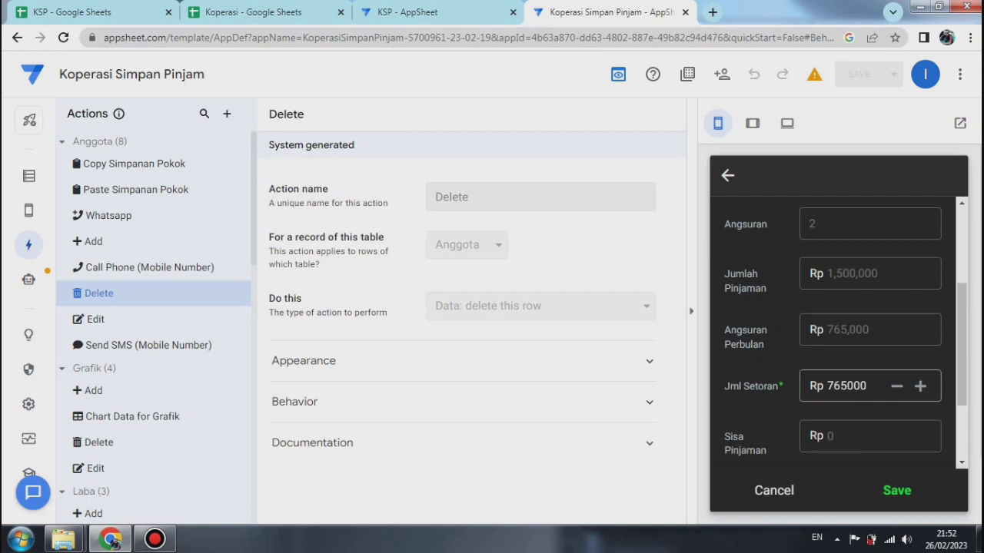
pyautogui.scroll(-3, 838, 331)
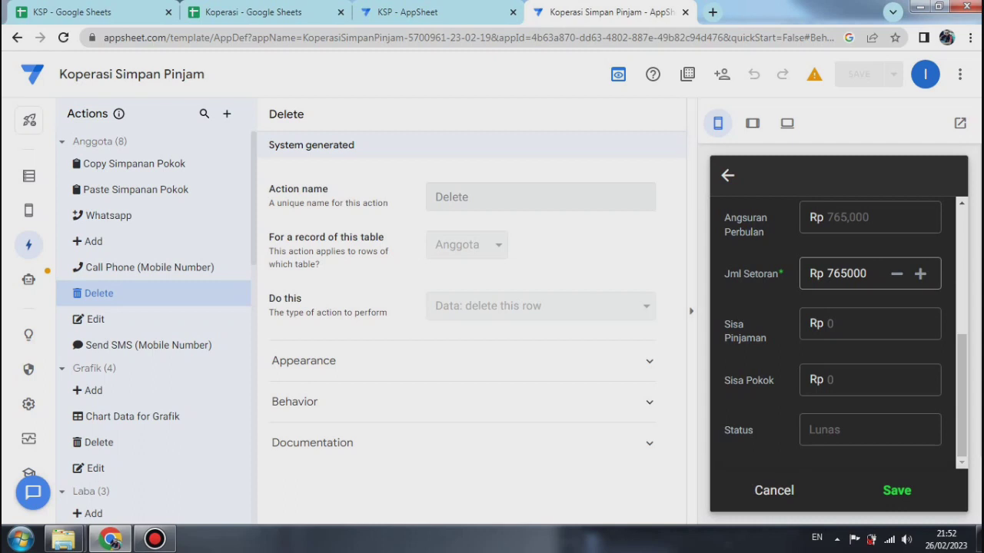
pyautogui.click(896, 490)
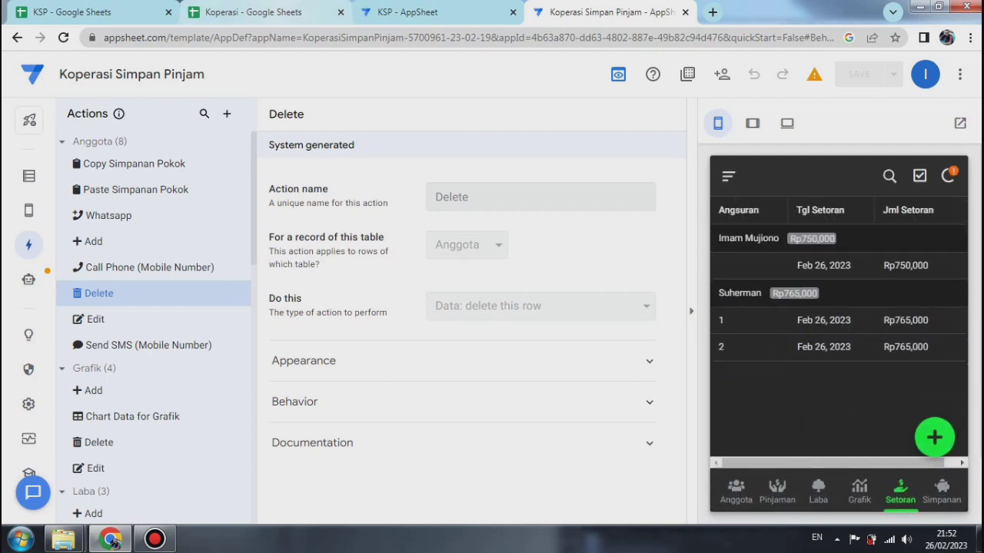
# Step: Examine the second borrower's row on the Koperasi spreadsheet's Pelunasan sheet, from the name through the loan amounts to the Status column
pyautogui.click(253, 11)
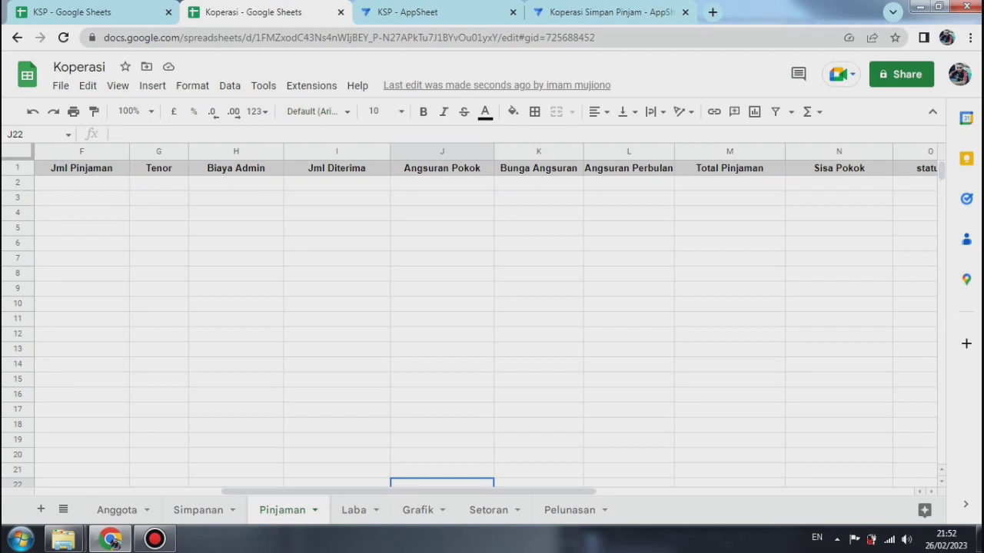
pyautogui.click(569, 509)
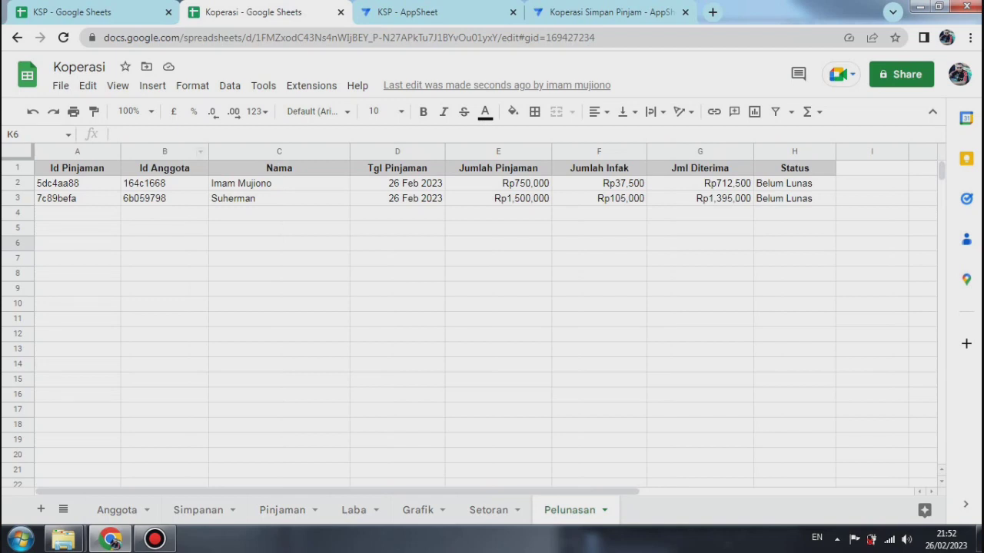
pyautogui.click(279, 198)
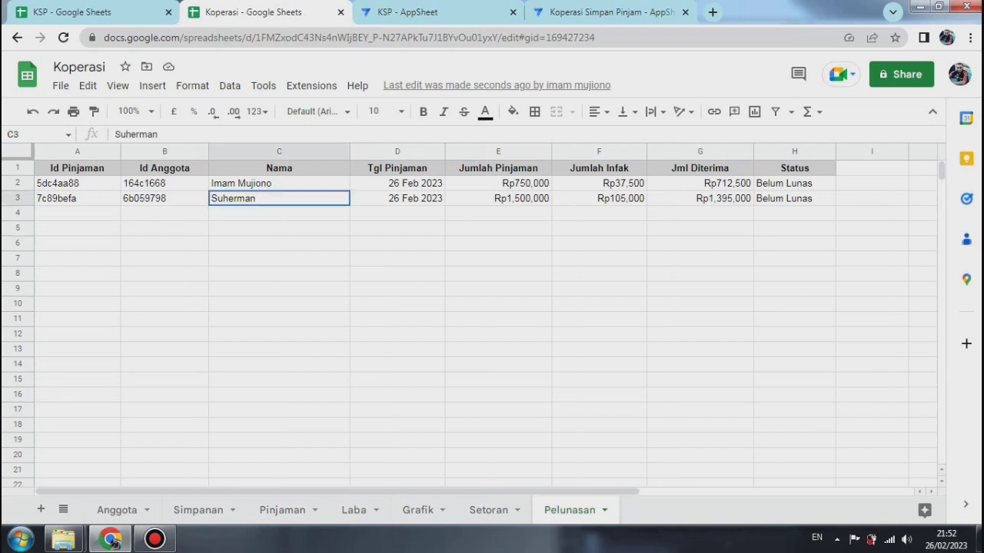
pyautogui.click(397, 198)
pyautogui.click(498, 198)
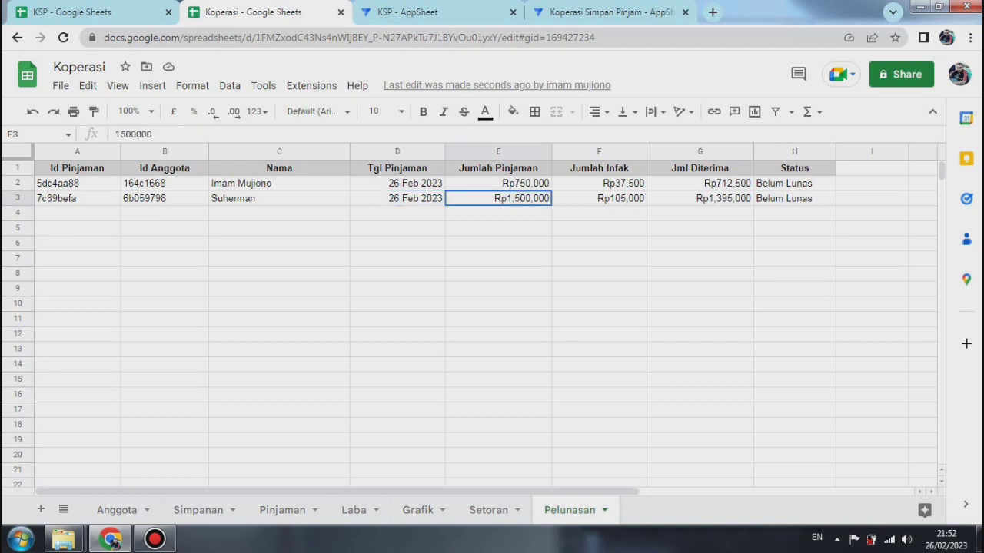
pyautogui.click(599, 199)
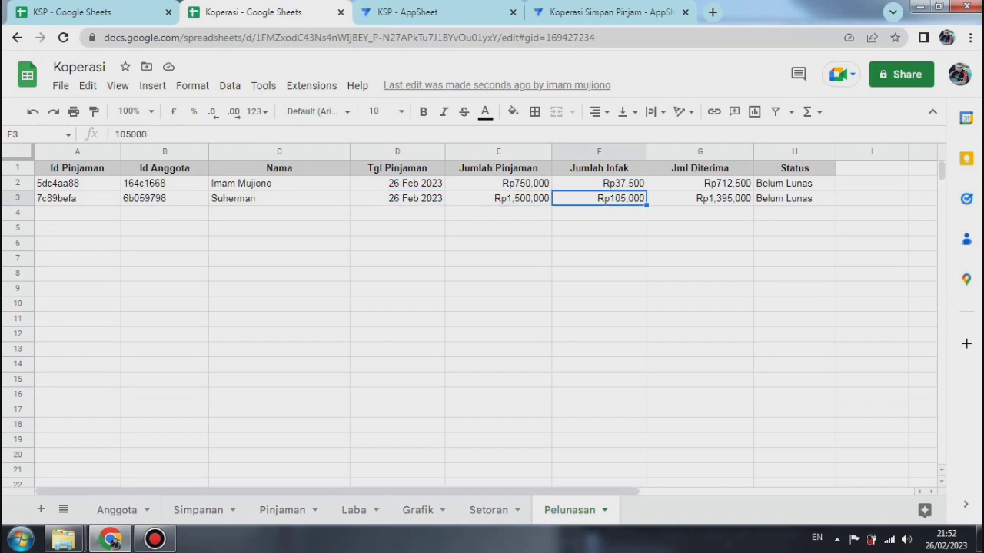
pyautogui.click(699, 198)
pyautogui.click(794, 198)
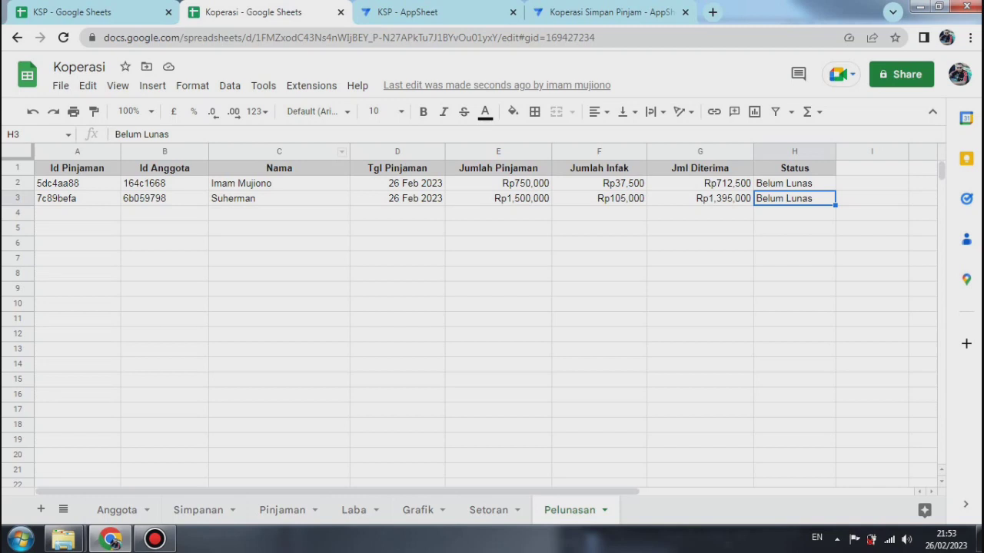
# Step: In the Koperasi Simpan Pinjam app, set the App formula of the Pelunasan table's Status column to "Lunas" and save the app
pyautogui.click(607, 12)
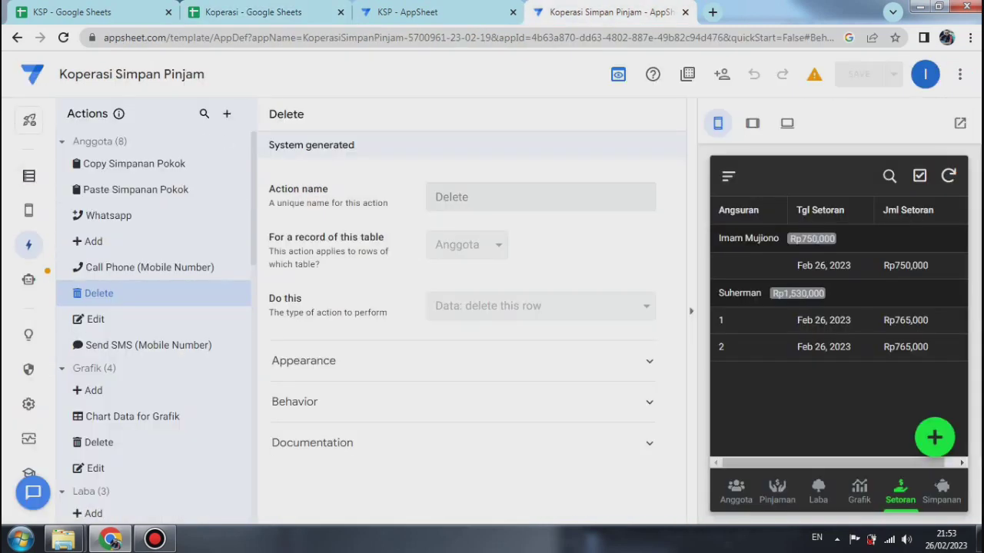
pyautogui.click(28, 176)
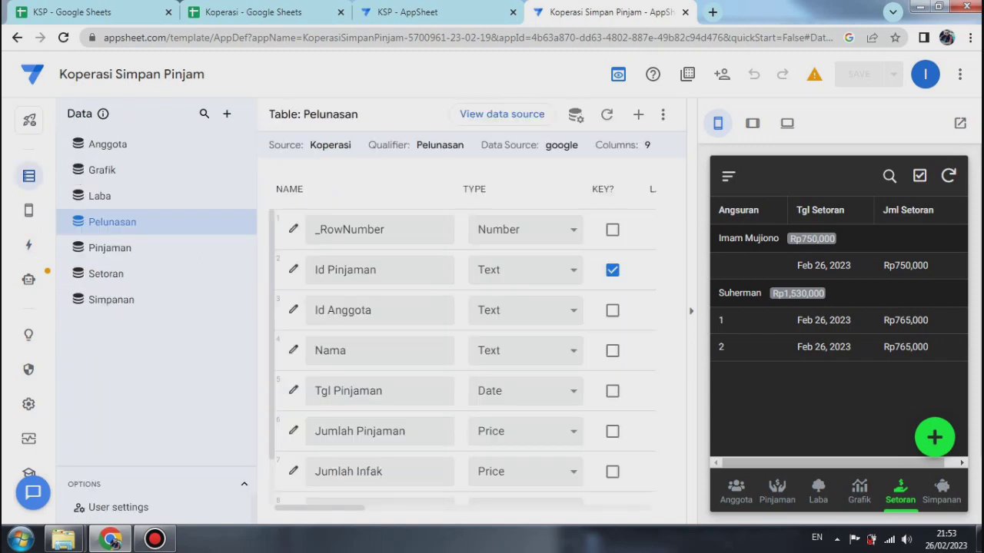
pyautogui.scroll(-1, 461, 358)
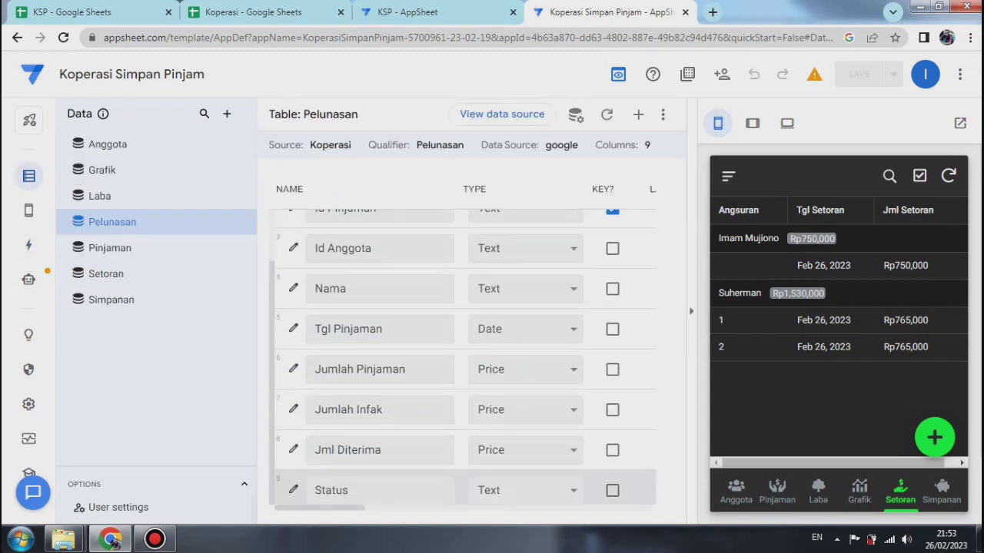
pyautogui.click(293, 490)
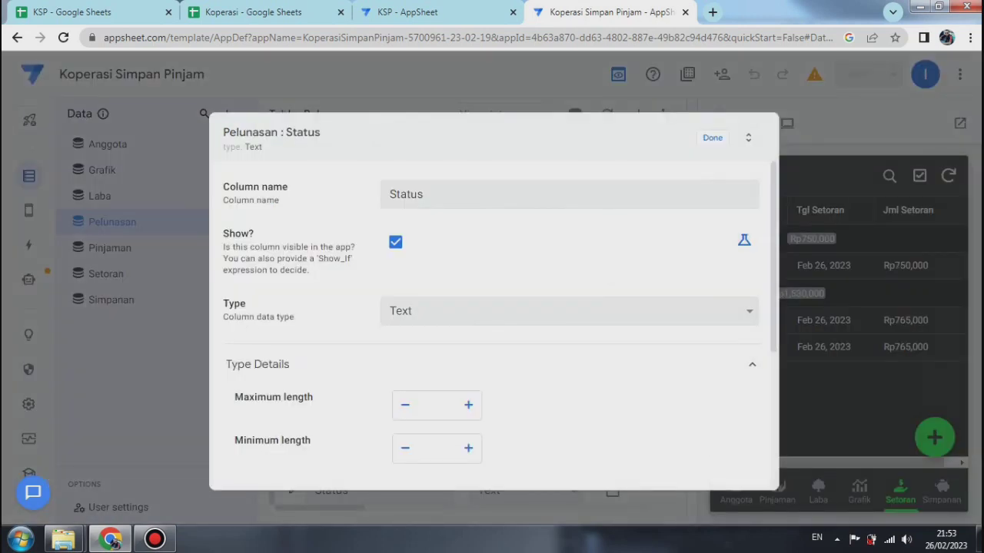
pyautogui.scroll(-3, 492, 323)
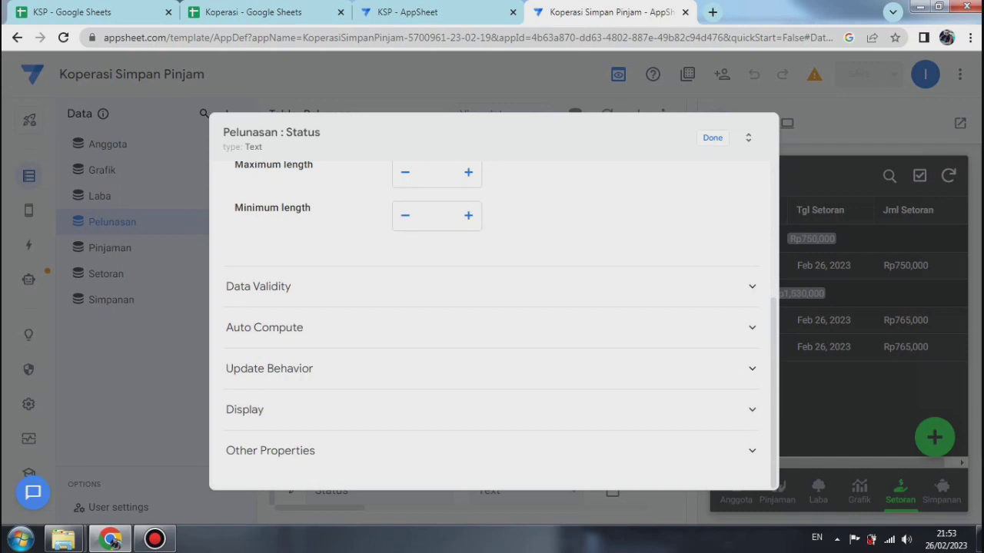
pyautogui.click(264, 327)
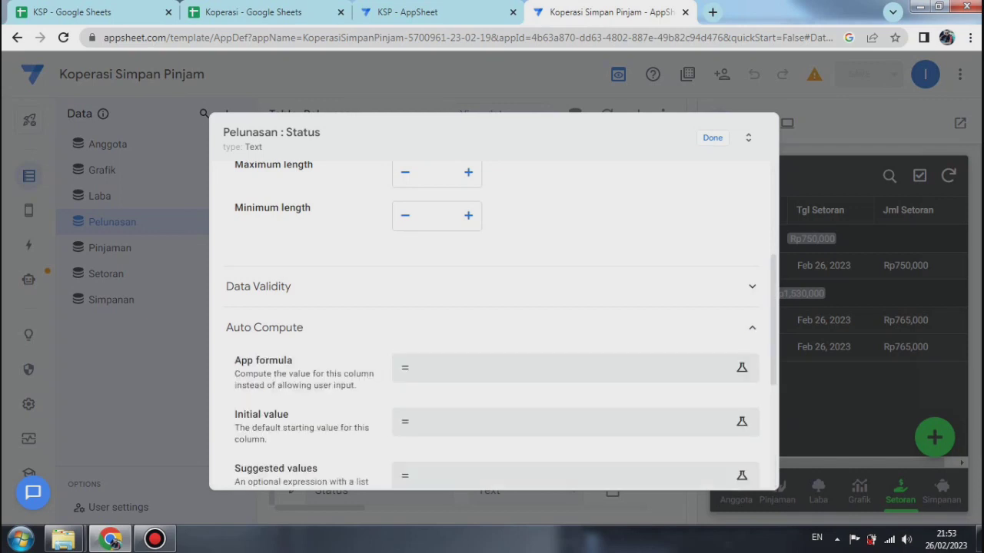
pyautogui.click(569, 368)
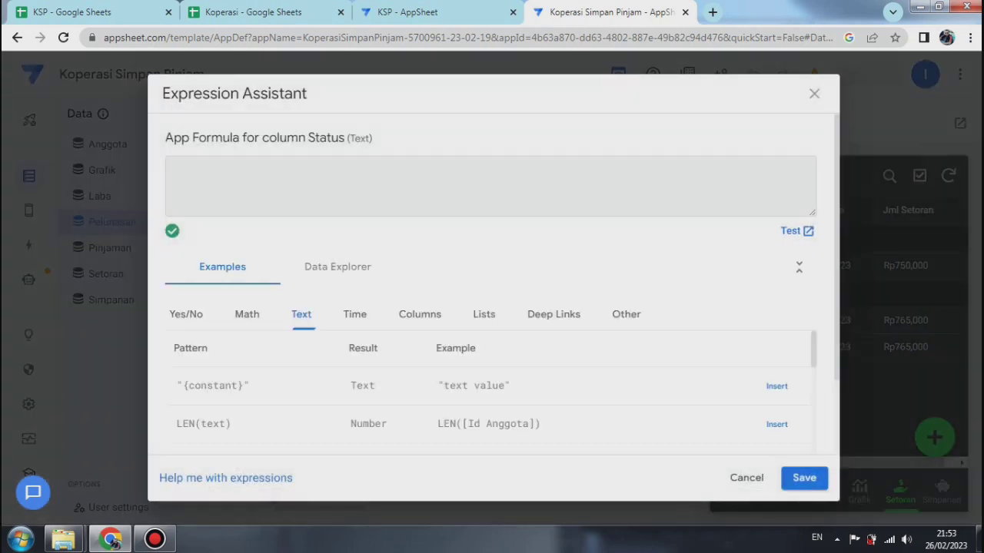
pyautogui.write('"Lunas"')
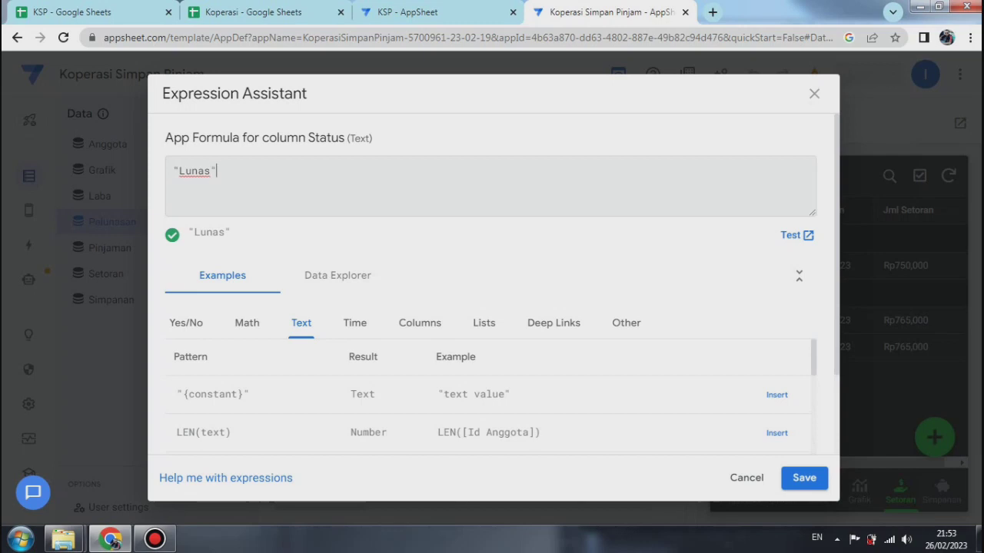
pyautogui.click(804, 478)
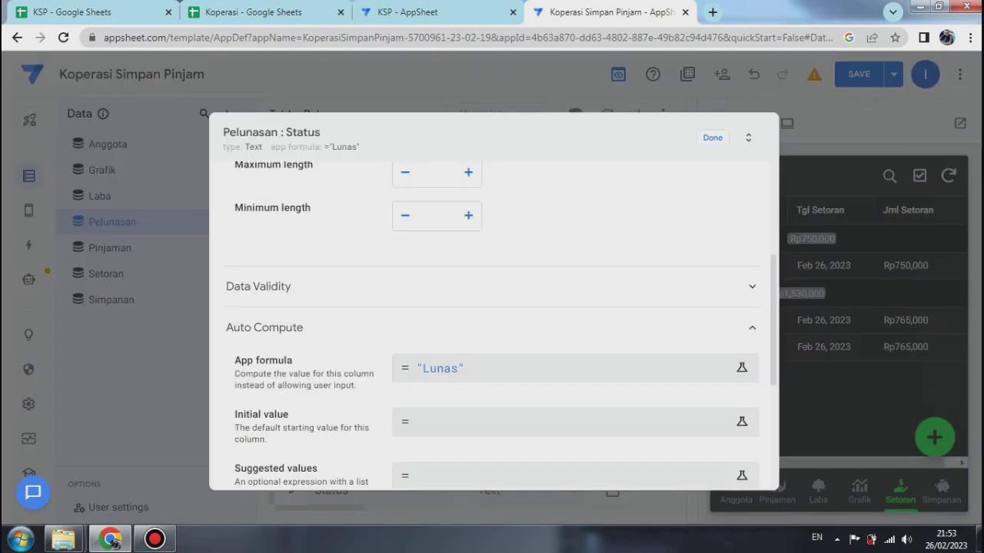
pyautogui.click(713, 138)
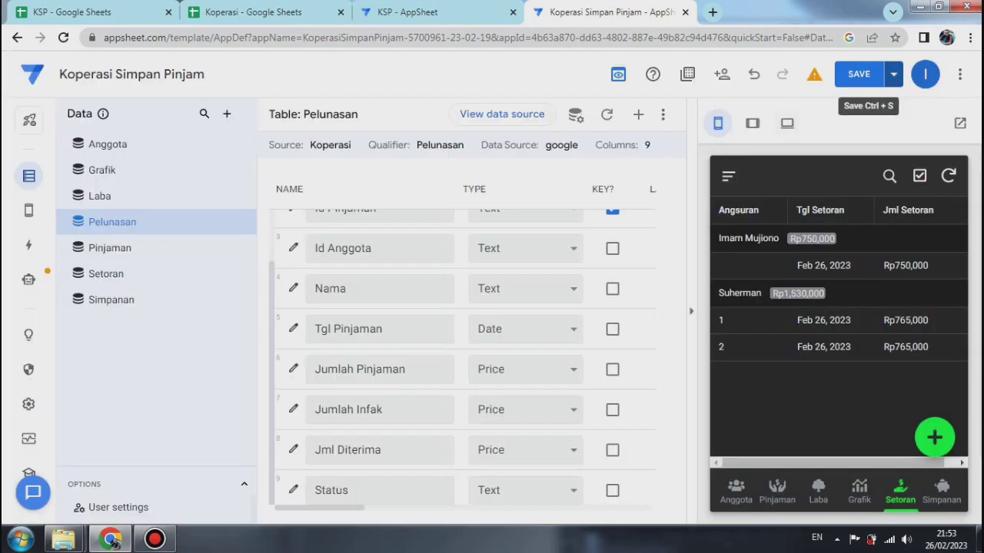
pyautogui.click(893, 74)
pyautogui.click(809, 145)
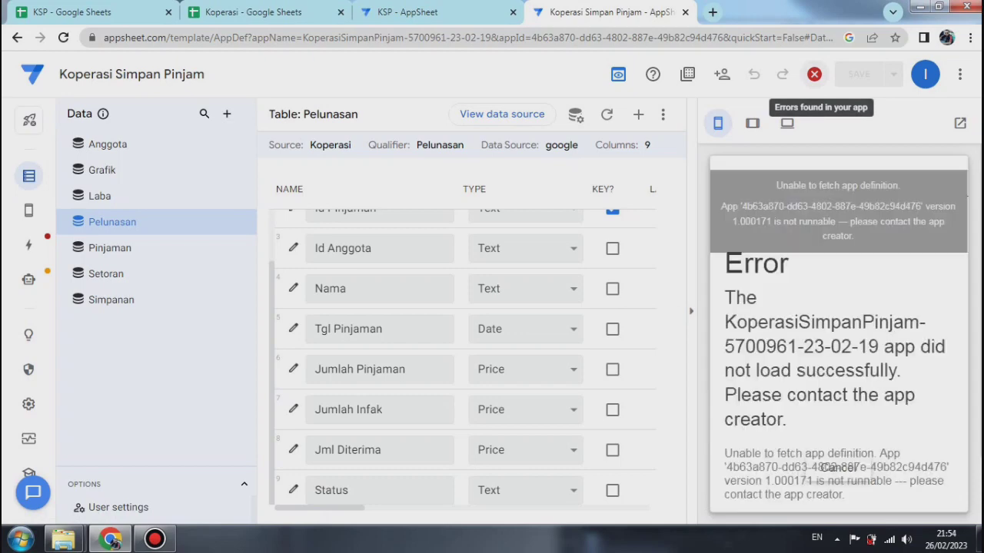
# Step: Inspect the app's reported error at the Copy to Pelunasan action and review the Pelunasan table's columns
pyautogui.click(814, 74)
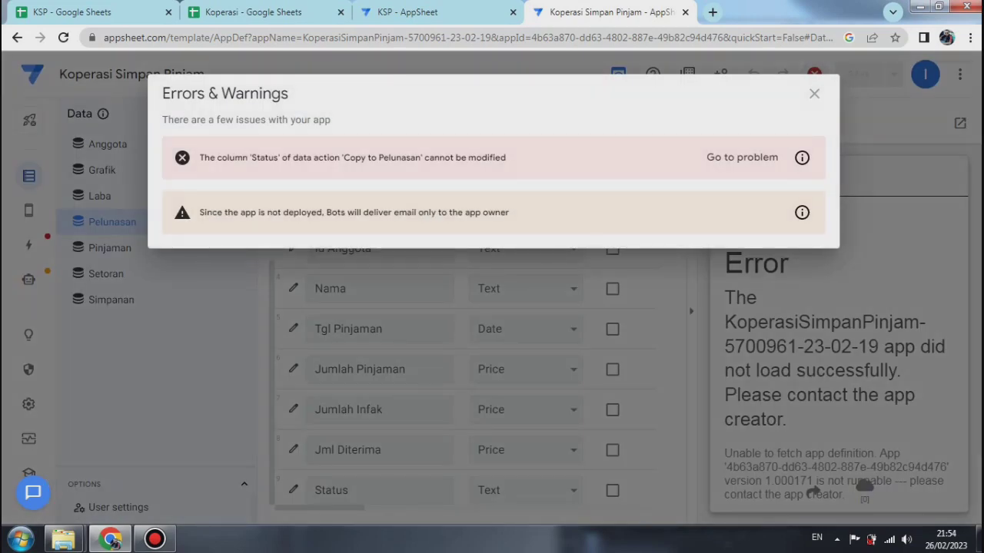
pyautogui.click(742, 157)
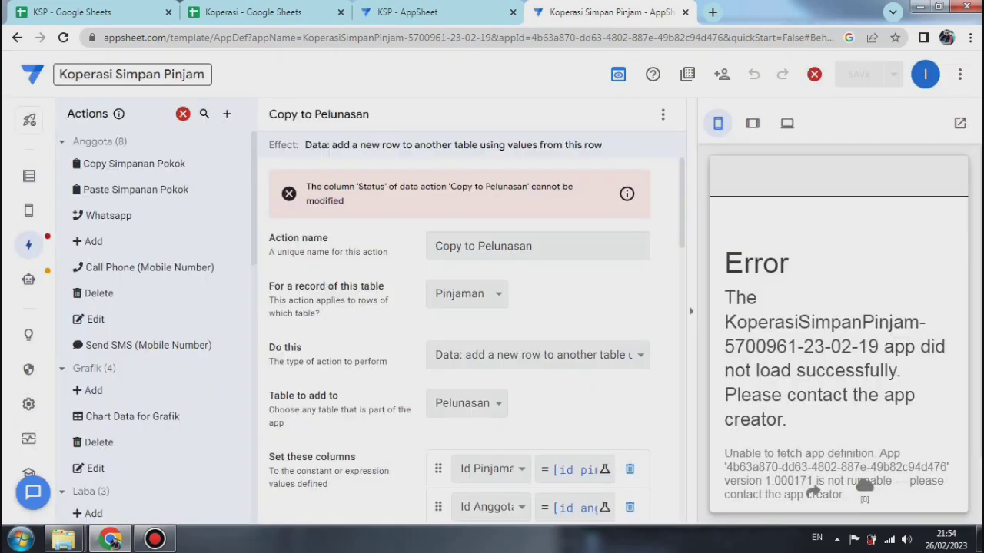
pyautogui.click(28, 176)
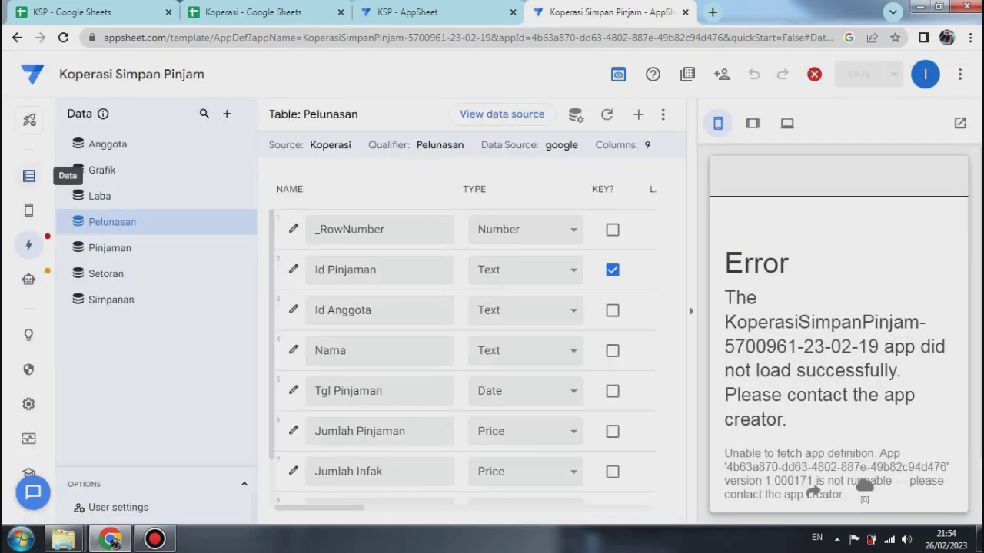
pyautogui.scroll(-1, 465, 357)
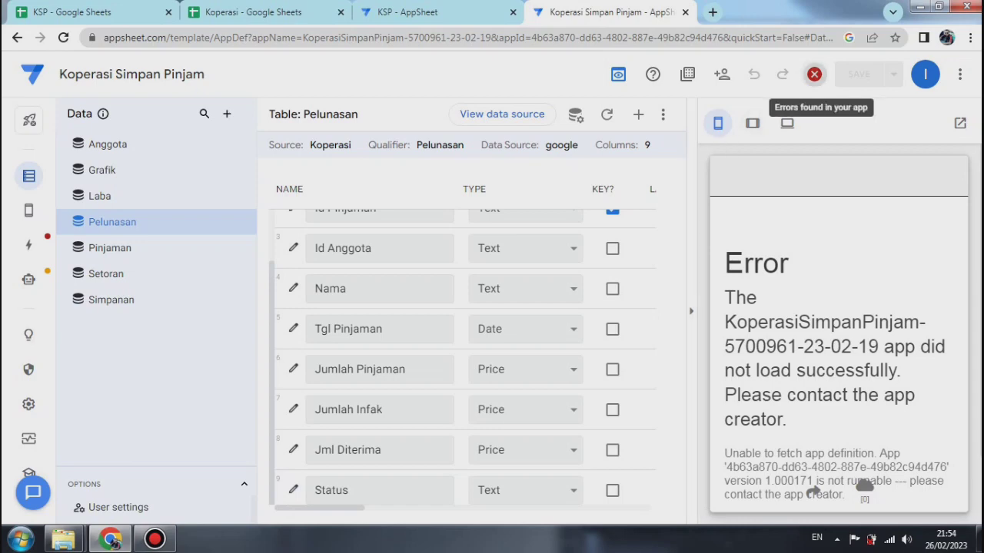
# Step: Go from the app's error list to the Copy to Pelunasan action and set its Status column value to "Lunas"
pyautogui.click(813, 74)
pyautogui.click(742, 157)
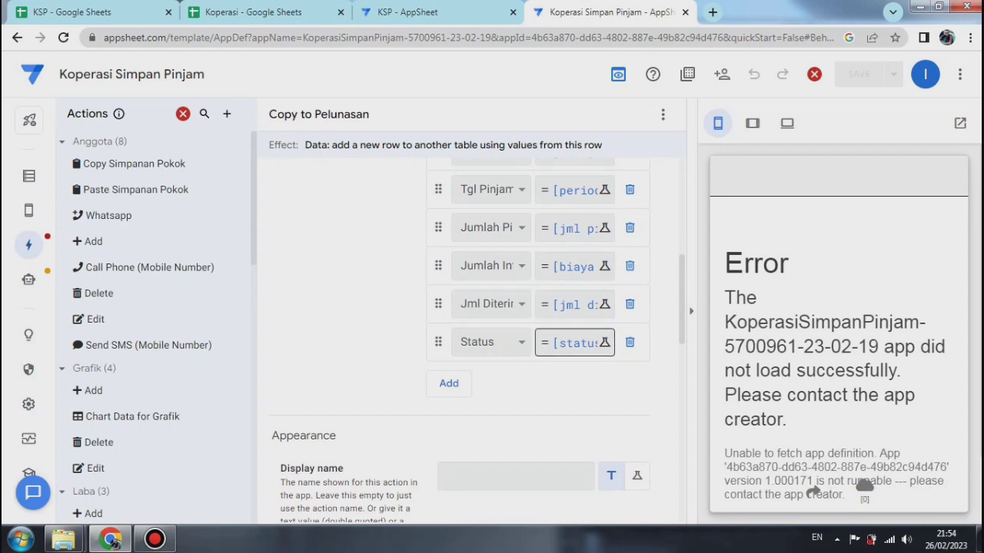
pyautogui.click(575, 343)
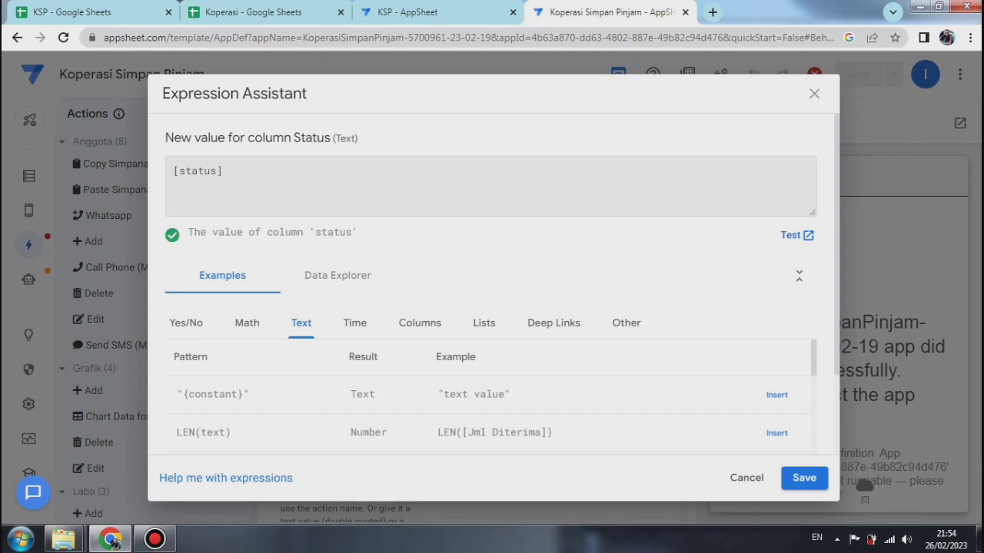
pyautogui.hotkey('ctrl', 'a')
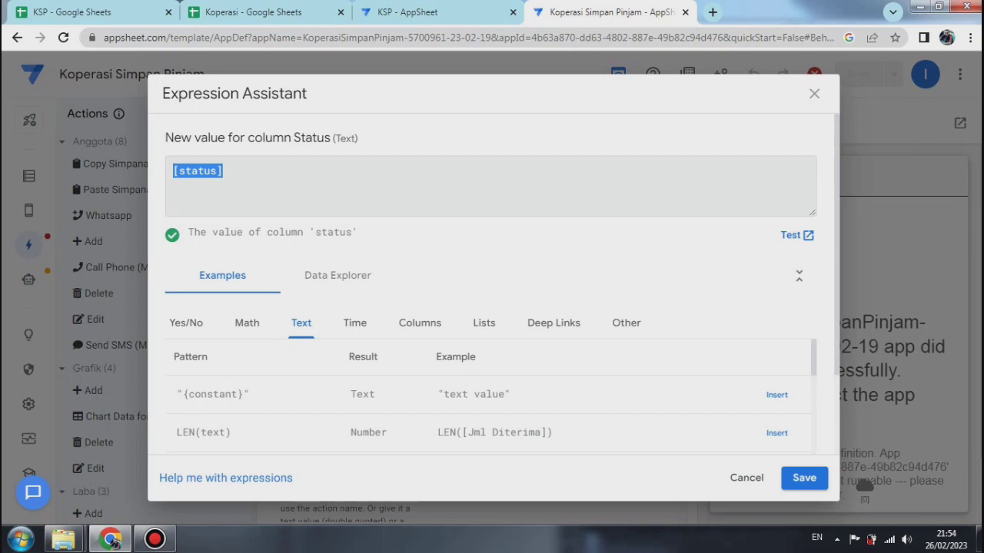
pyautogui.write('"')
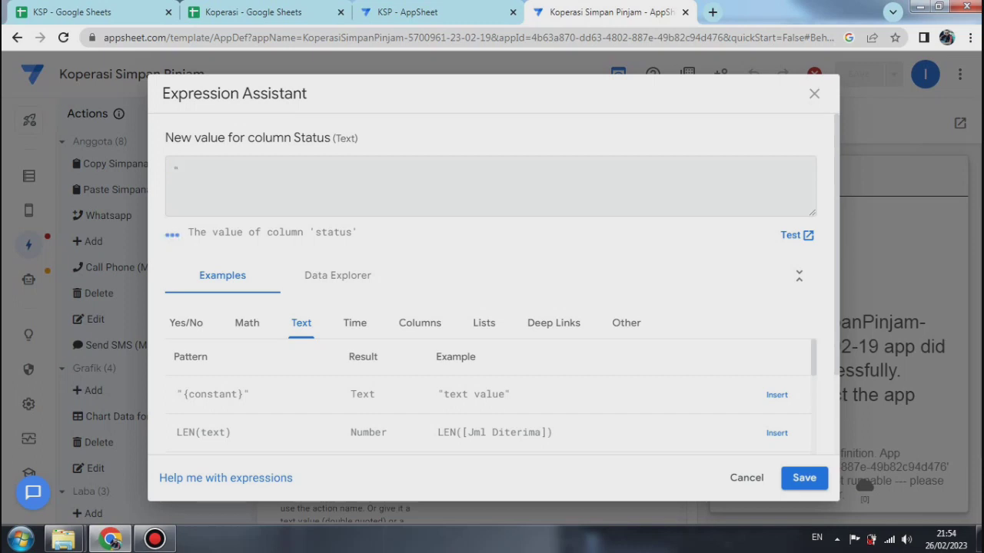
pyautogui.write('Lunas"')
pyautogui.click(804, 479)
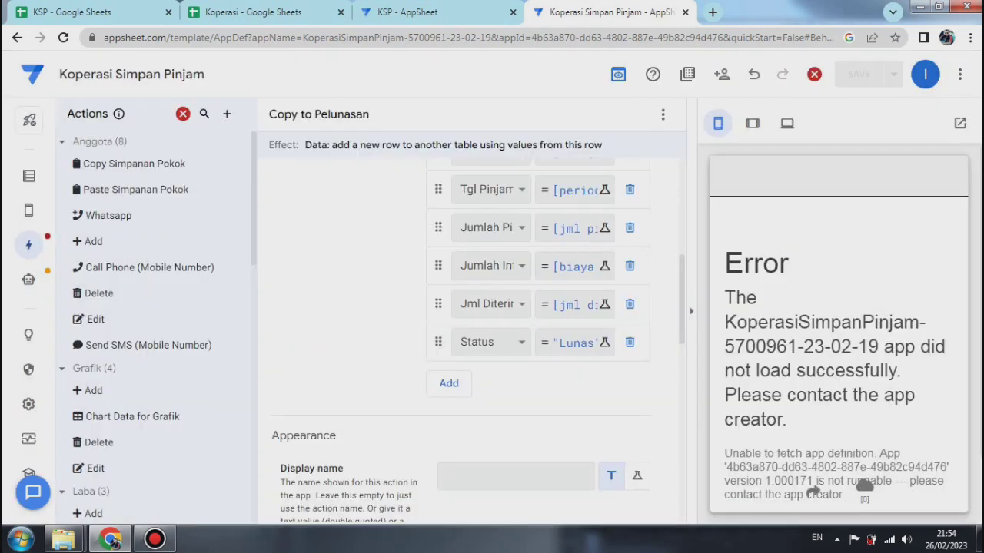
# Step: Clear the App formula of the Pelunasan table's Status column, then save the app and verify its data
pyautogui.click(29, 176)
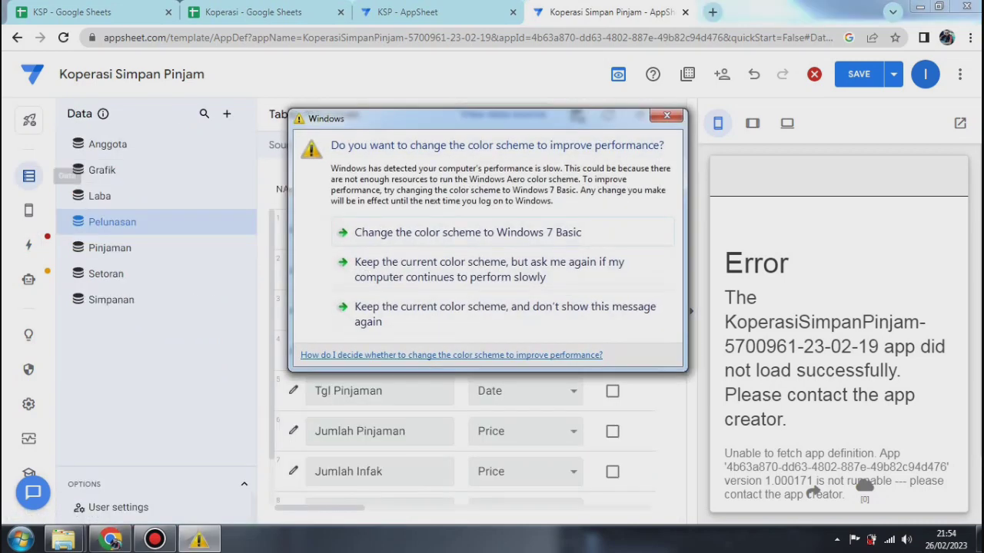
pyautogui.click(669, 116)
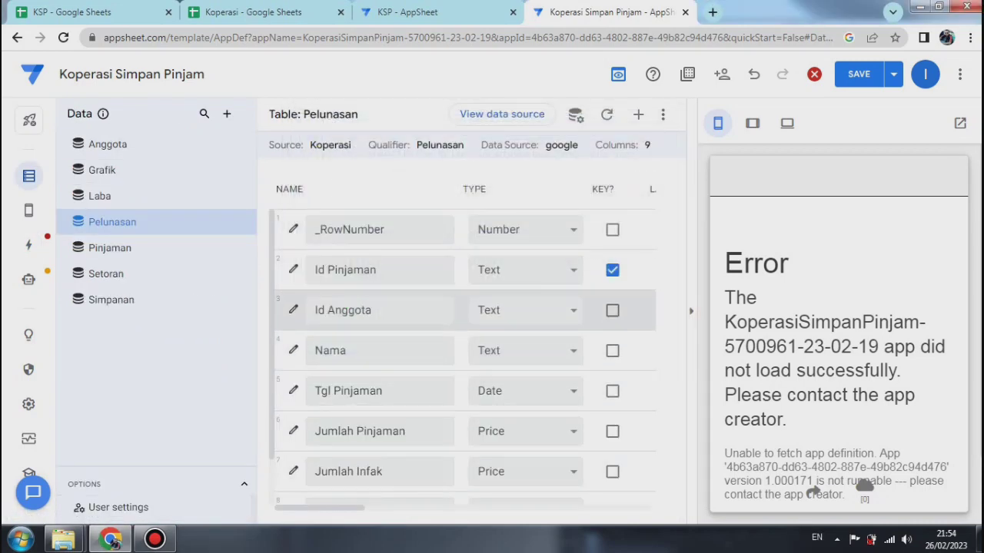
pyautogui.scroll(-2, 462, 357)
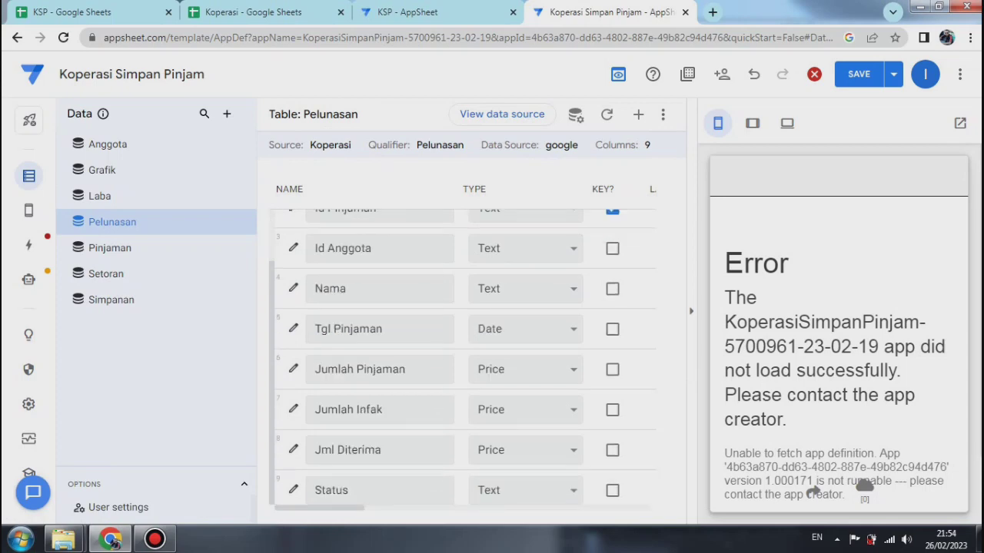
pyautogui.click(293, 489)
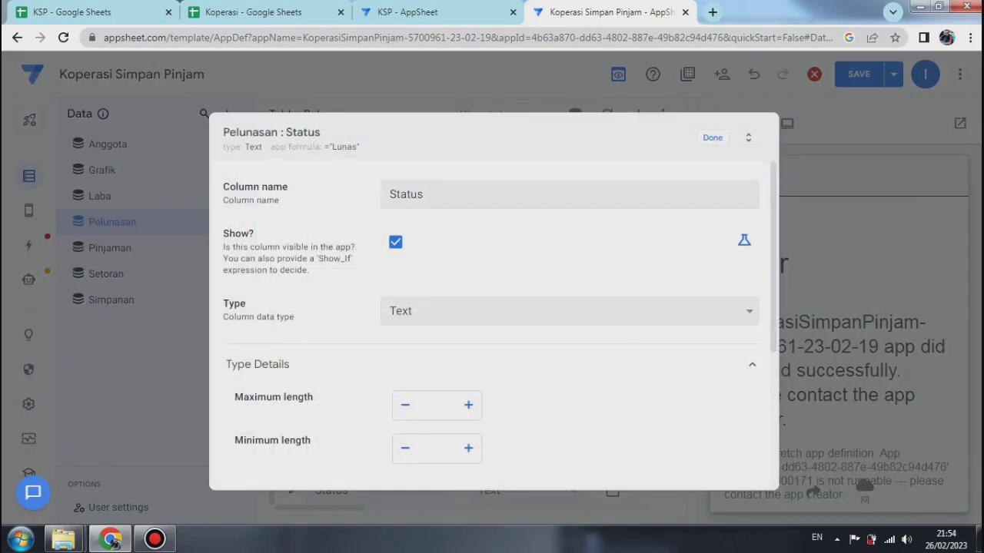
pyautogui.moveTo(763, 276); pyautogui.dragTo(764, 376)
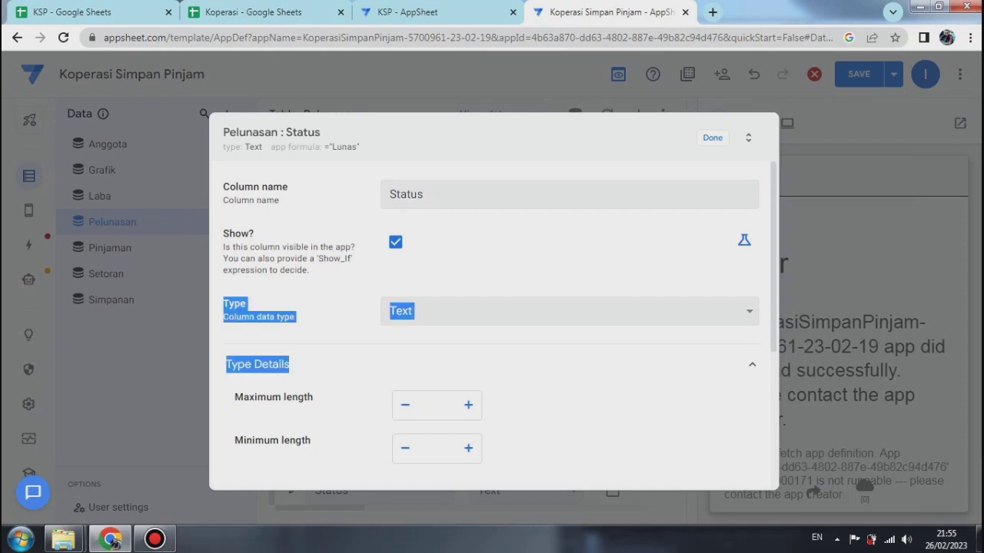
pyautogui.scroll(-3, 764, 375)
pyautogui.click(492, 343)
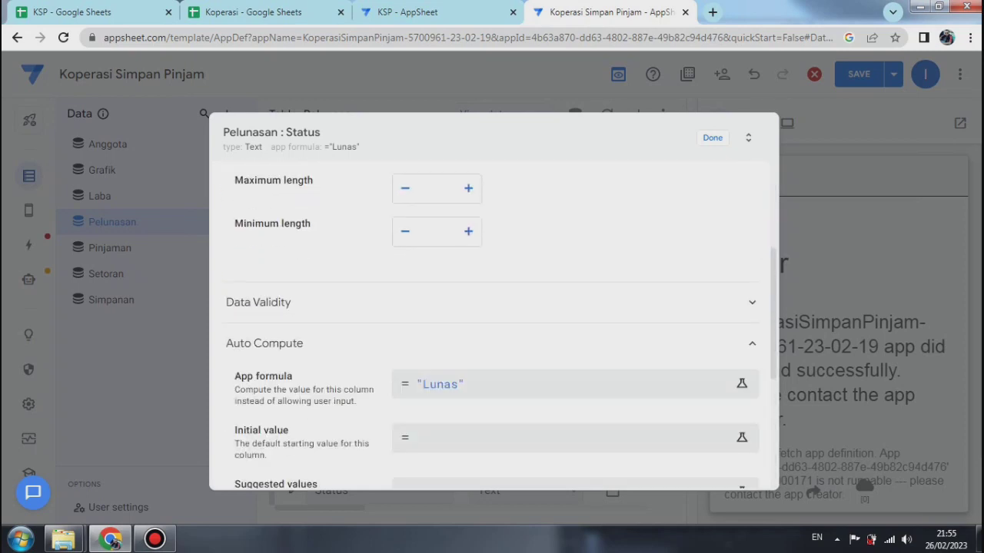
pyautogui.click(539, 384)
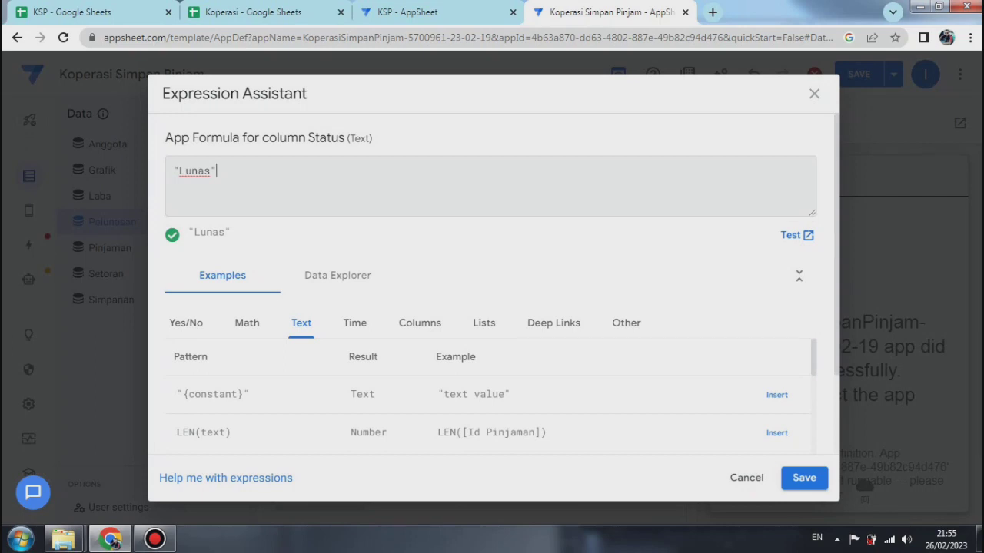
pyautogui.hotkey('ctrl', 'a')
pyautogui.press('BackSpace')
pyautogui.click(804, 477)
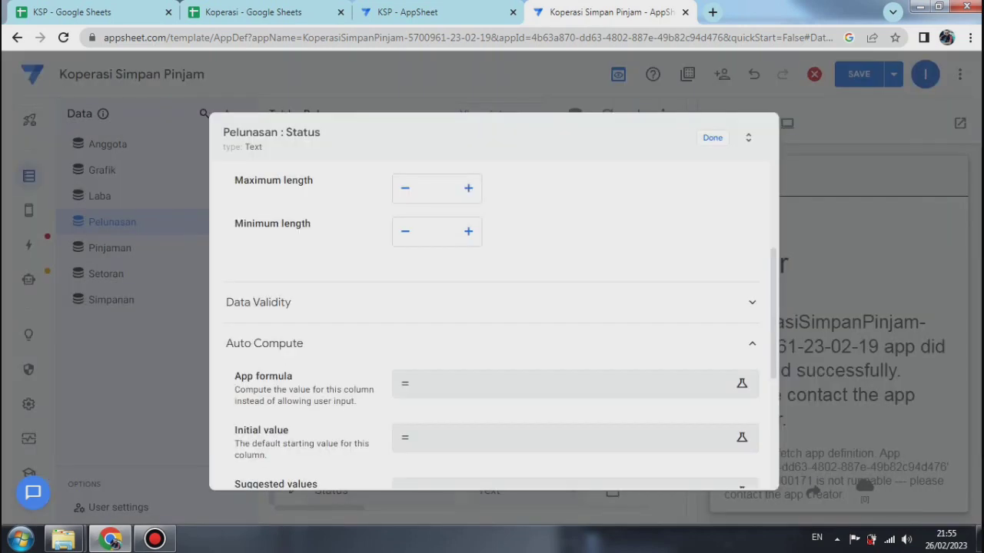
pyautogui.click(713, 138)
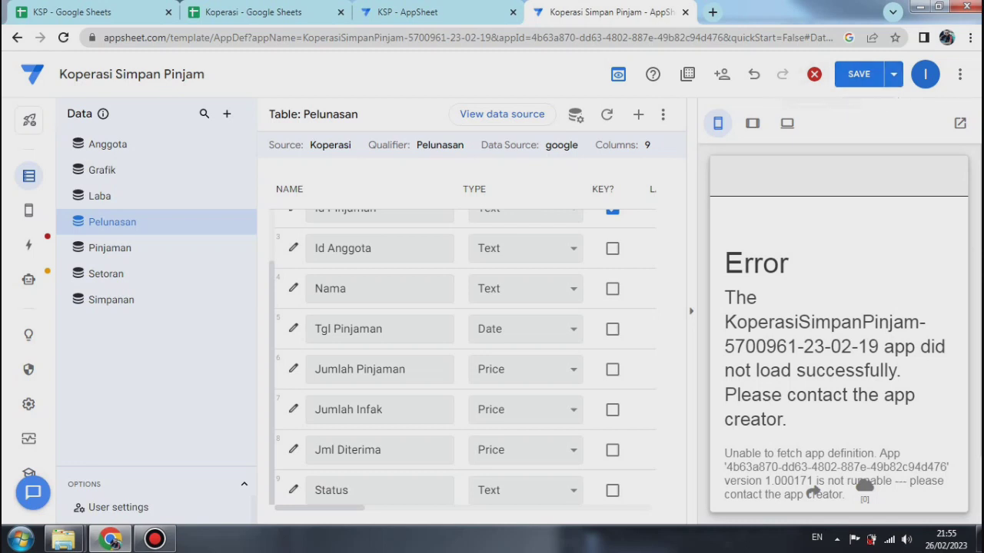
pyautogui.click(893, 73)
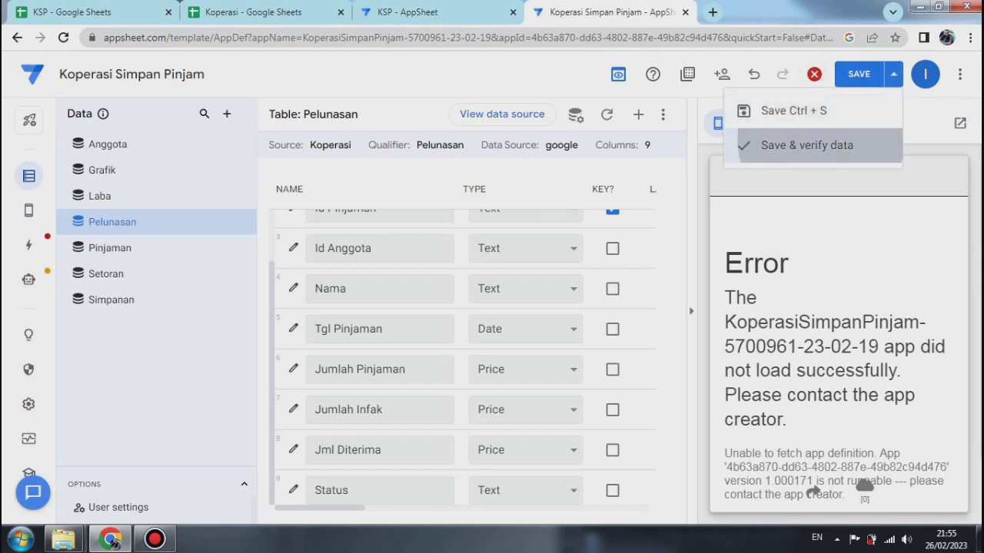
pyautogui.click(807, 146)
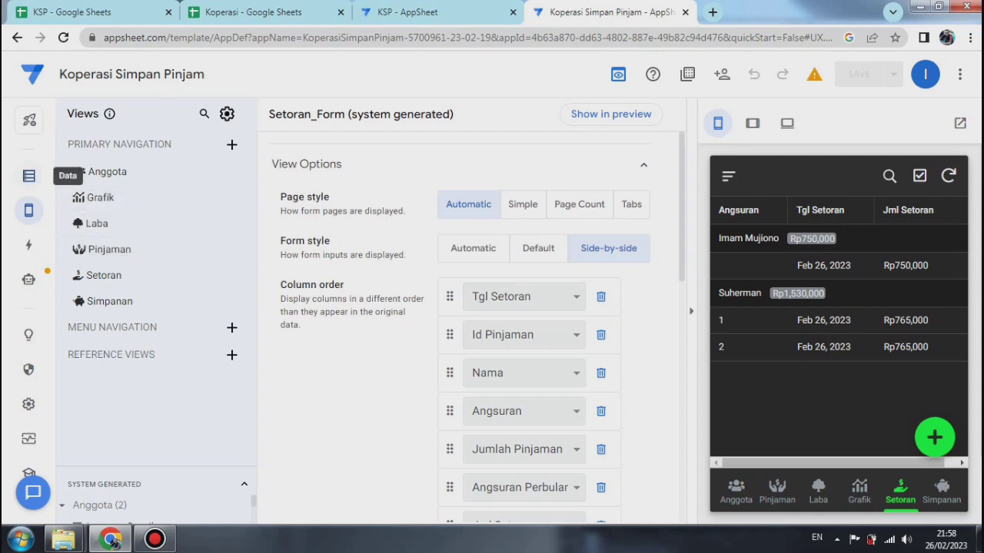
# Step: Add a virtual column named "Jml Pinjaman per User" to the Pelunasan table
pyautogui.click(29, 175)
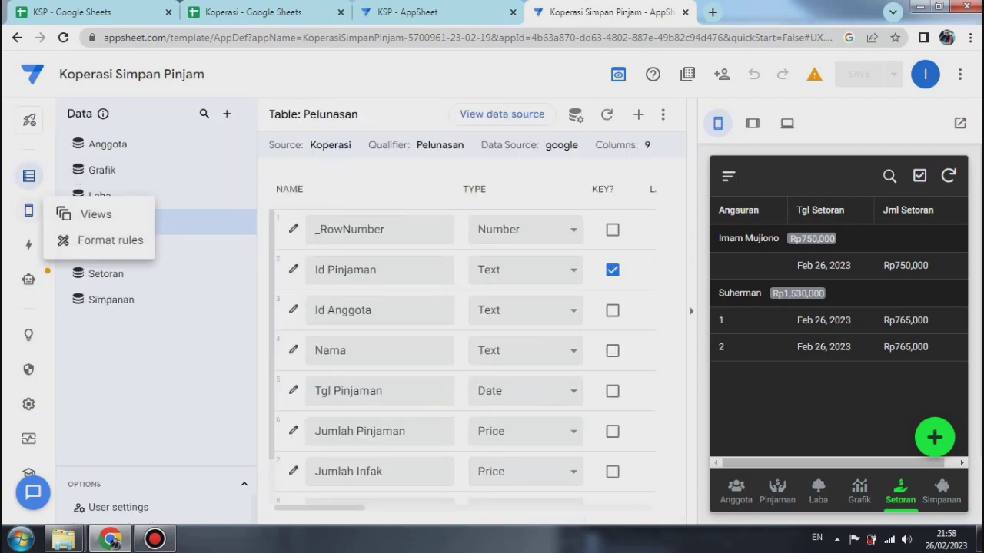
pyautogui.click(28, 210)
pyautogui.click(29, 176)
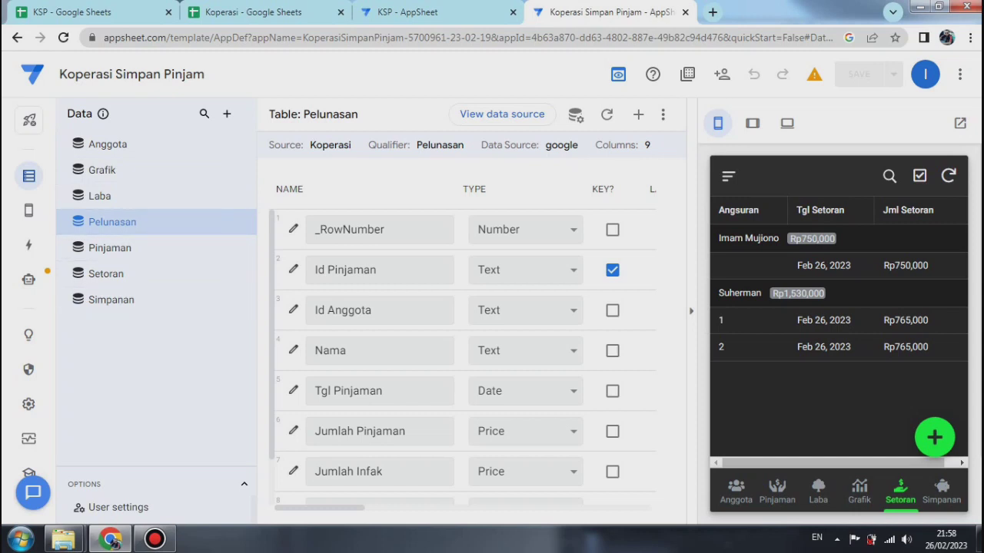
pyautogui.scroll(-1, 461, 353)
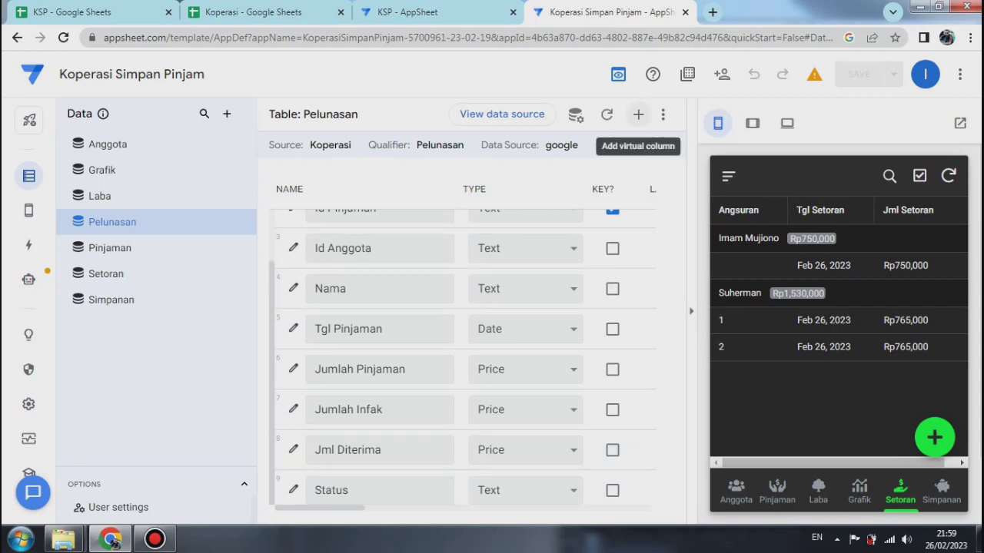
pyautogui.click(638, 115)
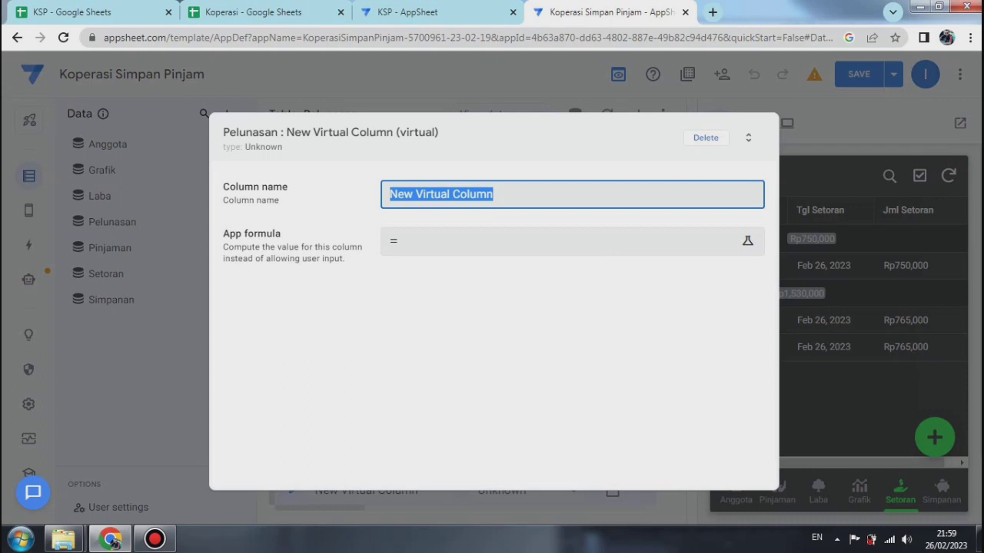
pyautogui.write('Jm')
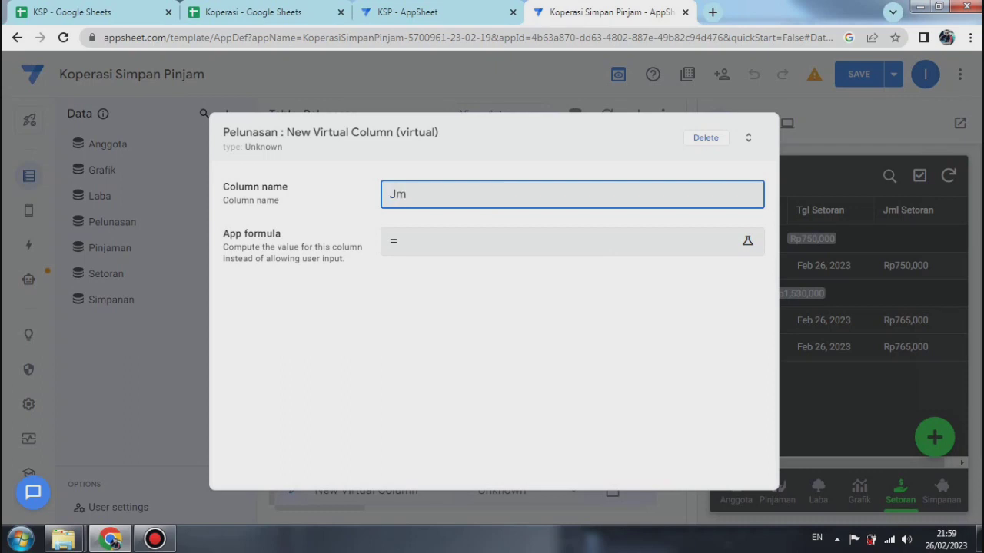
pyautogui.write('l Pinjaman per ')
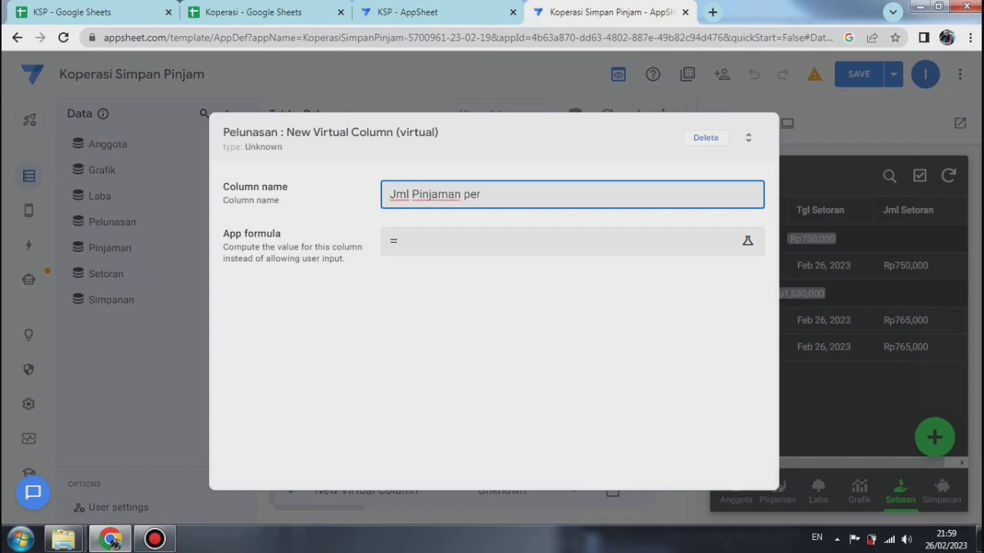
pyautogui.write('User')
# Step: Set the Jml Pinjaman per User column's App formula to Sum(Select(Pelunasan[jumlah pinjaman],[Nama]=[_thisrow].[nama]))
pyautogui.click(569, 241)
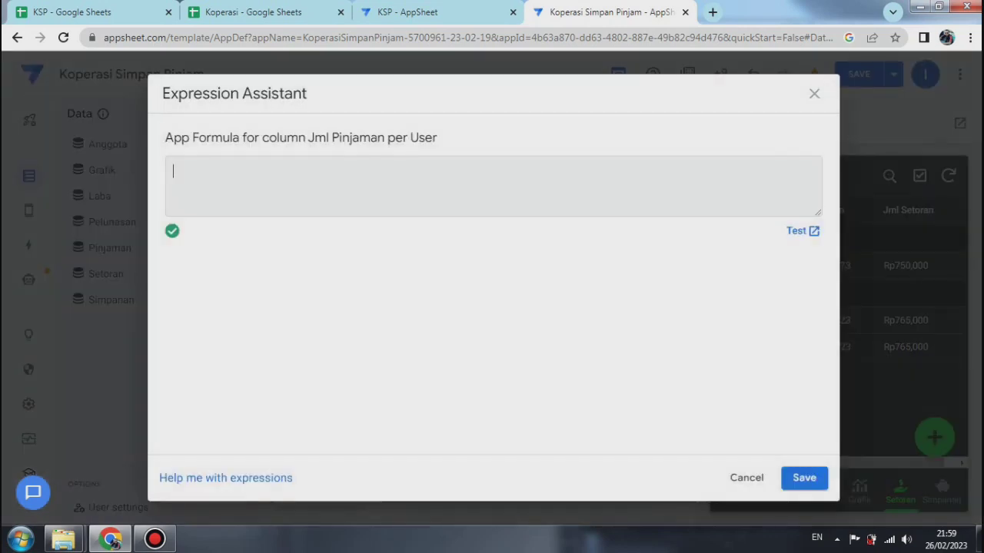
pyautogui.rightClick(175, 172)
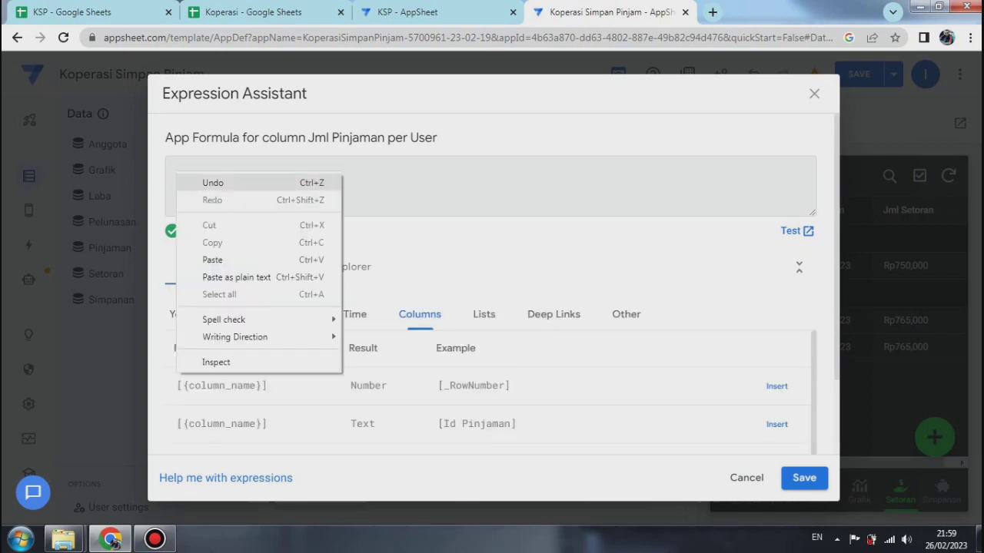
pyautogui.click(207, 260)
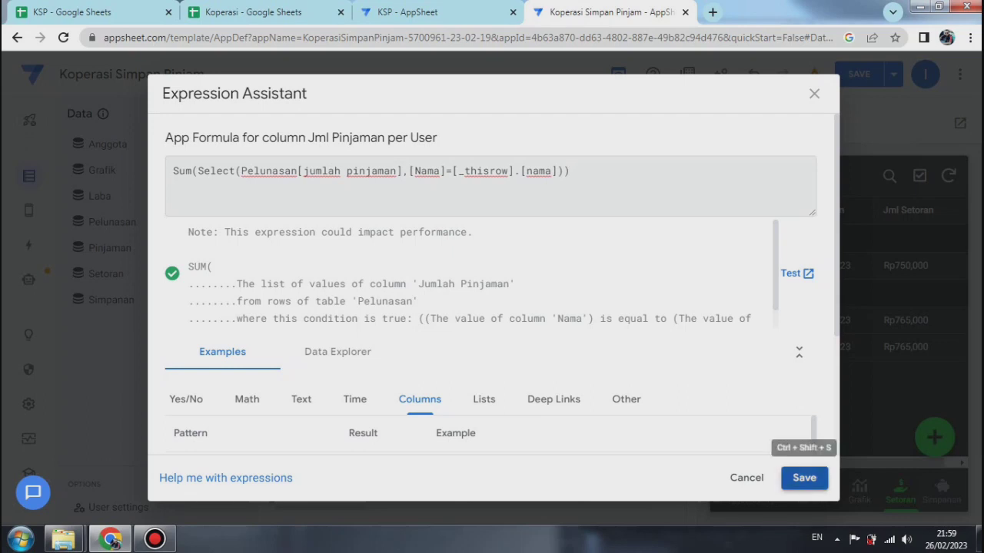
pyautogui.click(804, 478)
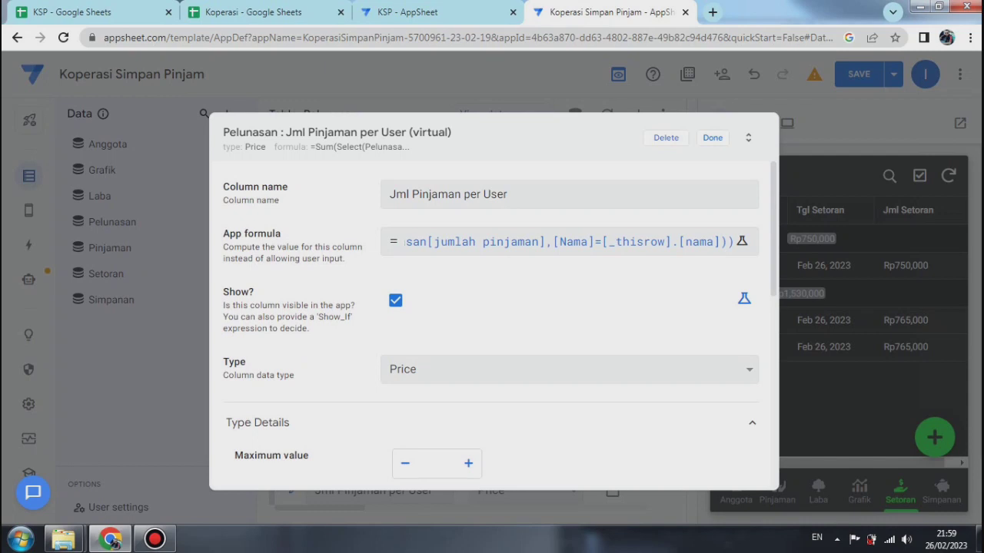
# Step: Set the decimal digits of the Jml Pinjaman per User column to 0 and close its settings
pyautogui.scroll(-4, 469, 380)
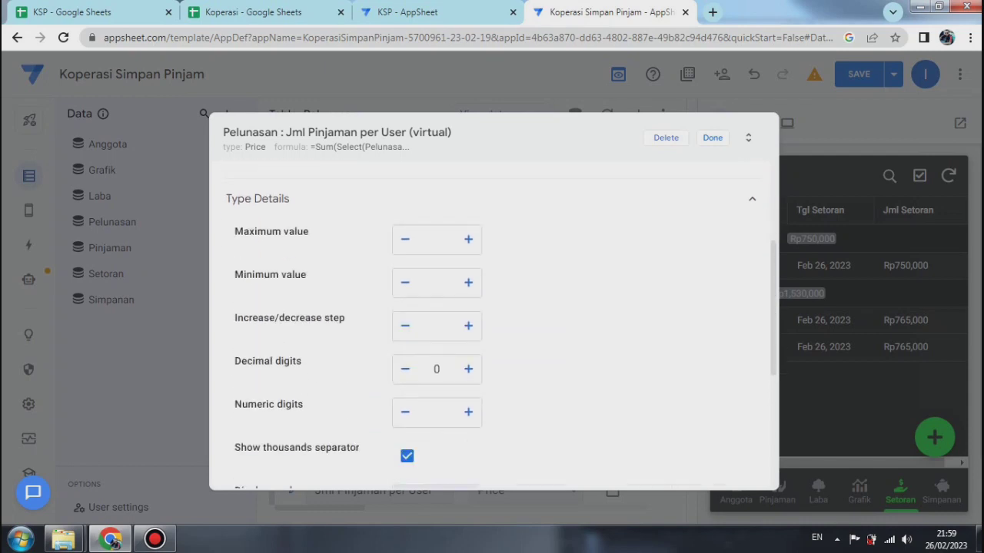
pyautogui.click(468, 337)
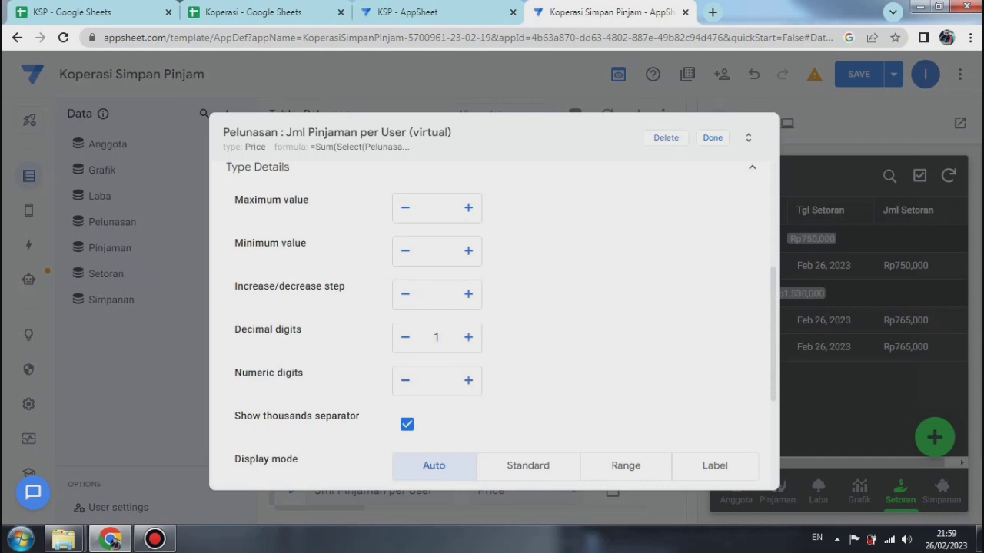
pyautogui.click(405, 337)
pyautogui.scroll(-3, 492, 323)
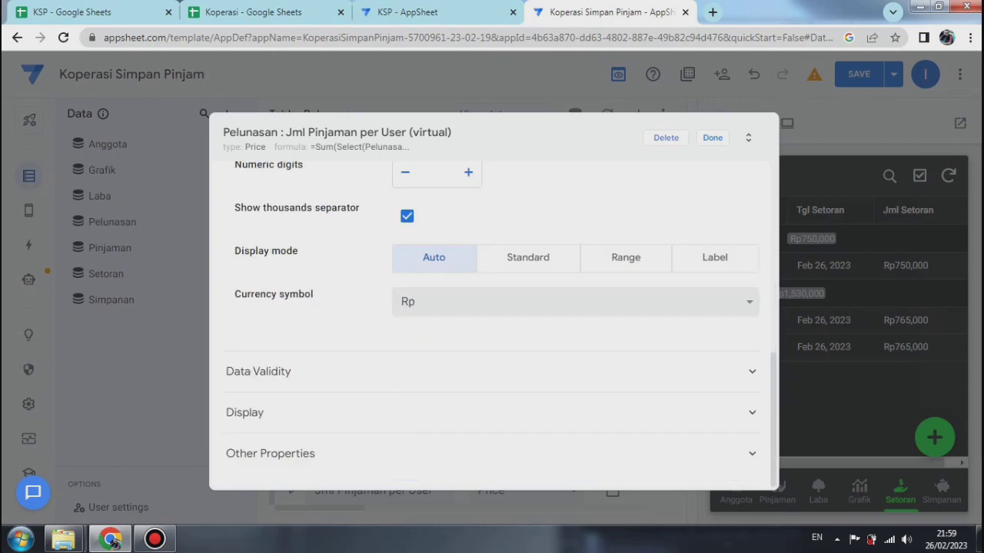
pyautogui.press('Escape')
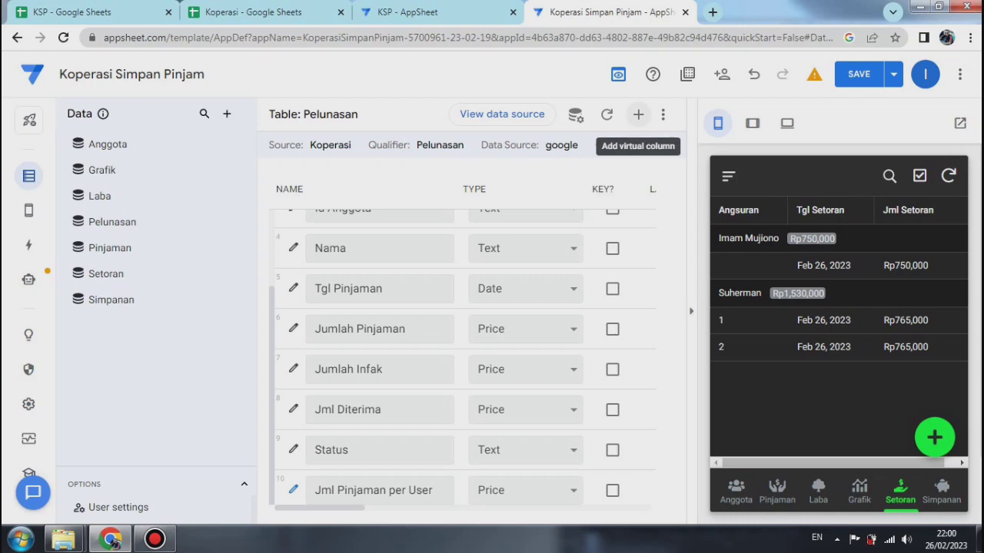
# Step: Add another virtual column to the Pelunasan table, named "Total Pinjaman"
pyautogui.click(638, 114)
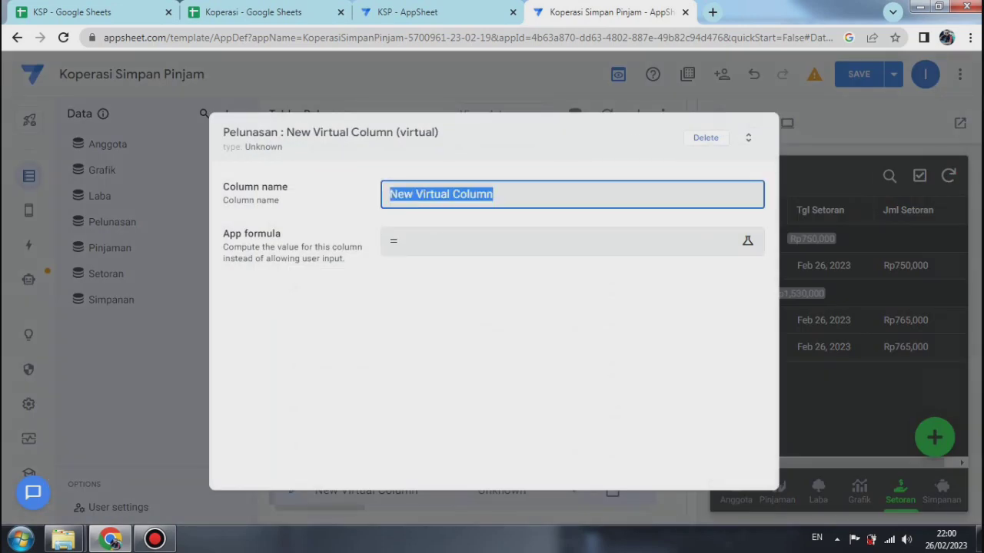
pyautogui.write('T')
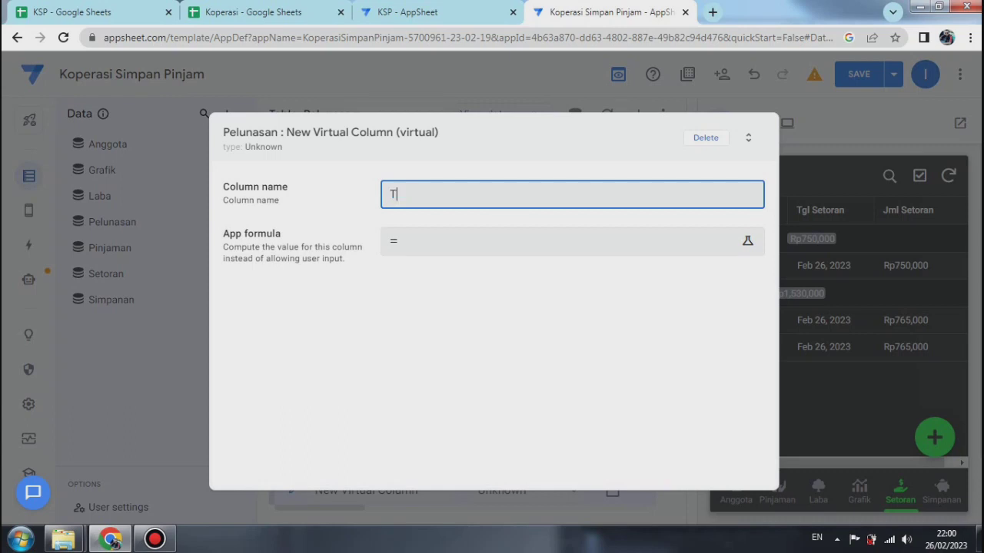
pyautogui.write('otal Pinjaman')
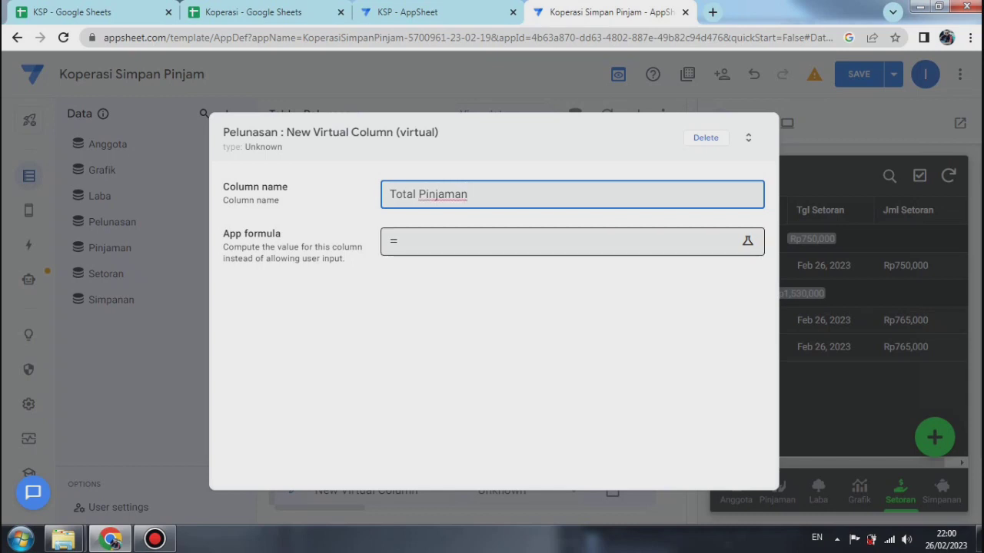
# Step: Set the Total Pinjaman column's App formula to Sum(Pelunasan[jumlah pinjaman])
pyautogui.press('Tab')
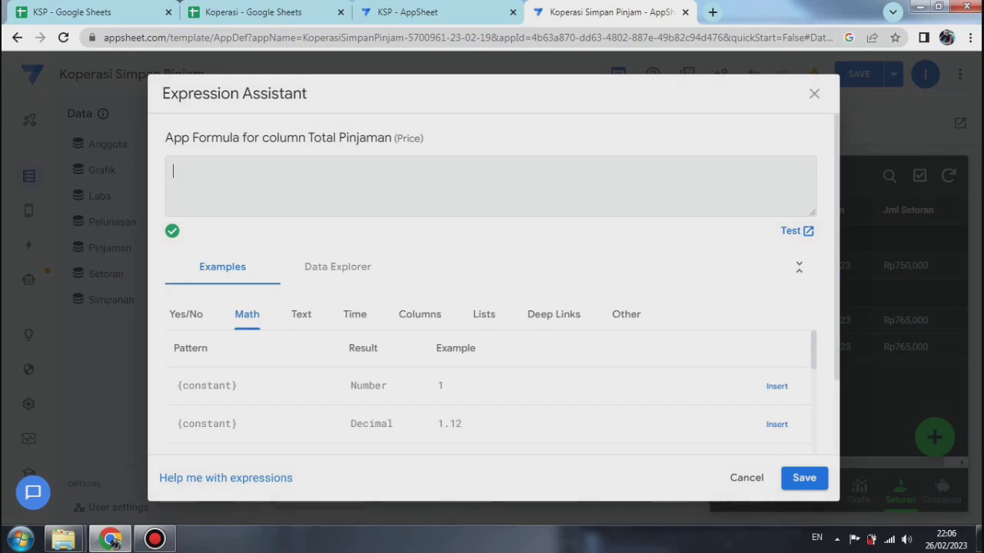
pyautogui.write('Sum(')
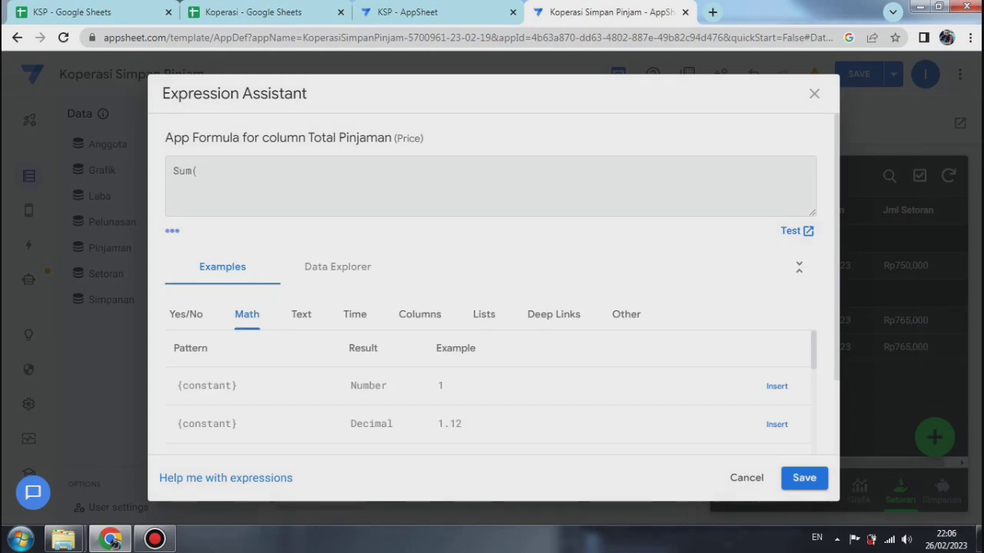
pyautogui.write('Pelunasan')
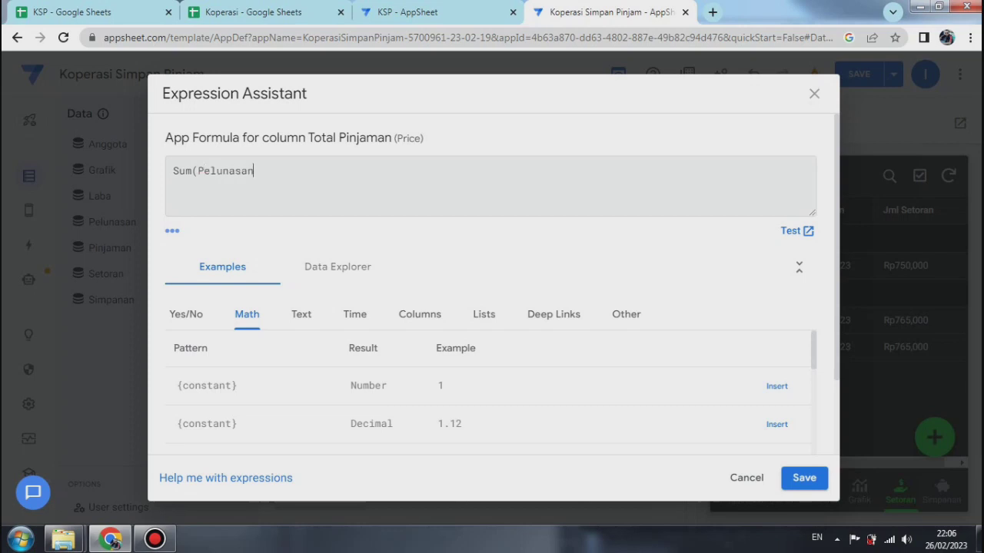
pyautogui.write('[jumlah ')
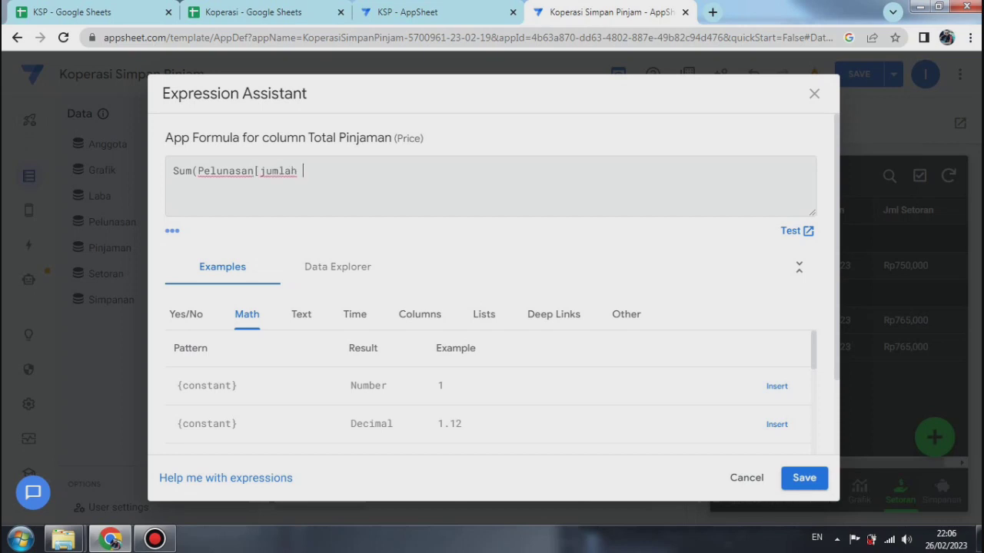
pyautogui.write('pinjaman])')
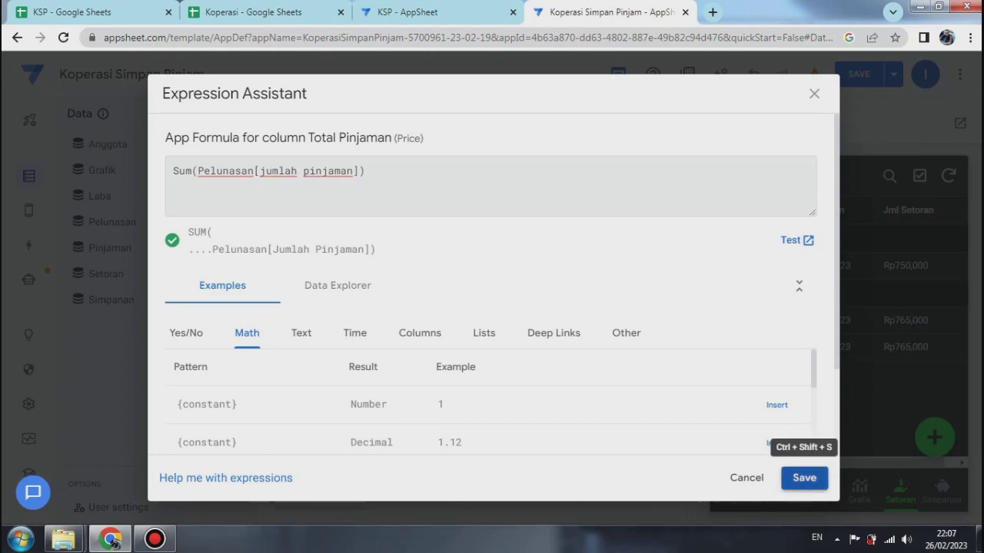
pyautogui.click(804, 477)
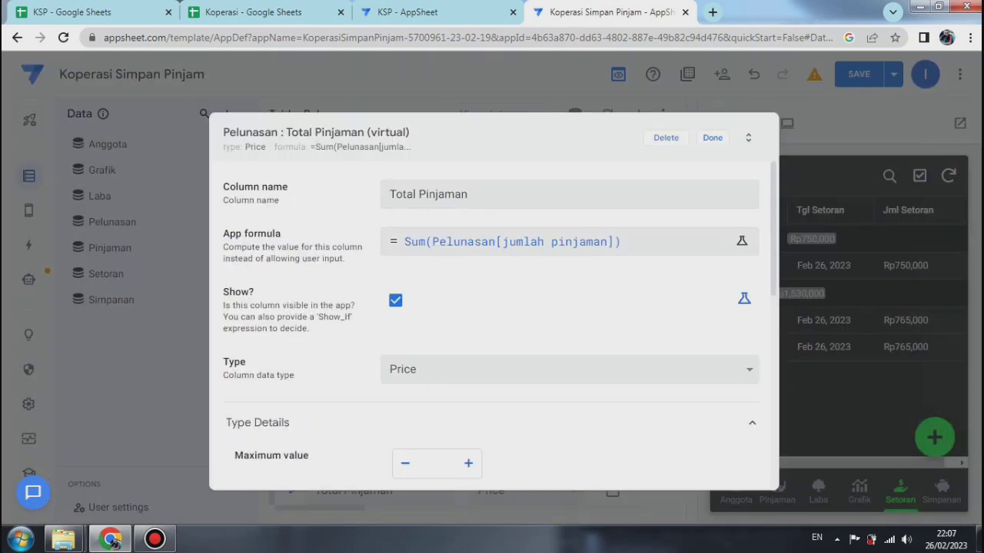
pyautogui.scroll(-5, 492, 323)
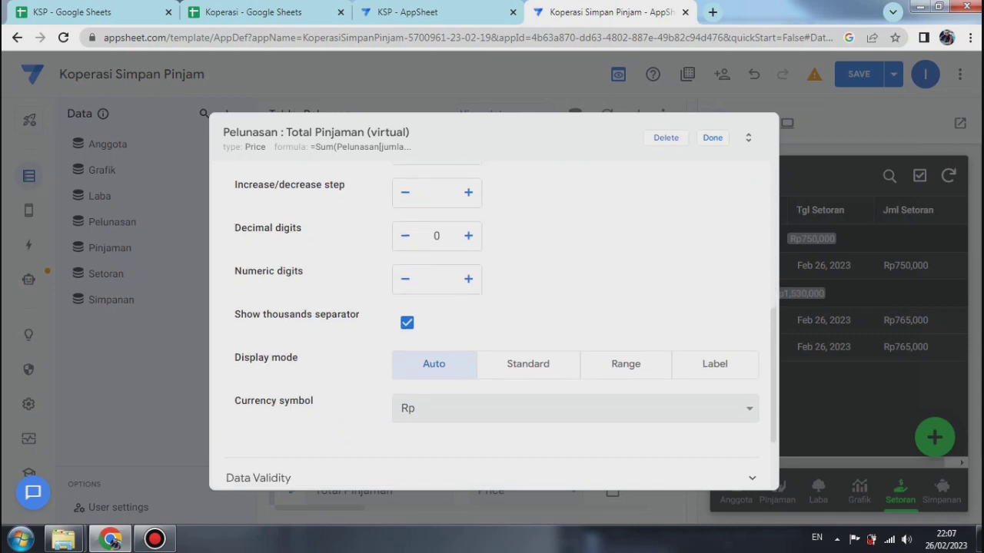
# Step: Finish the Total Pinjaman column's settings, then save the app and verify its data
pyautogui.click(713, 138)
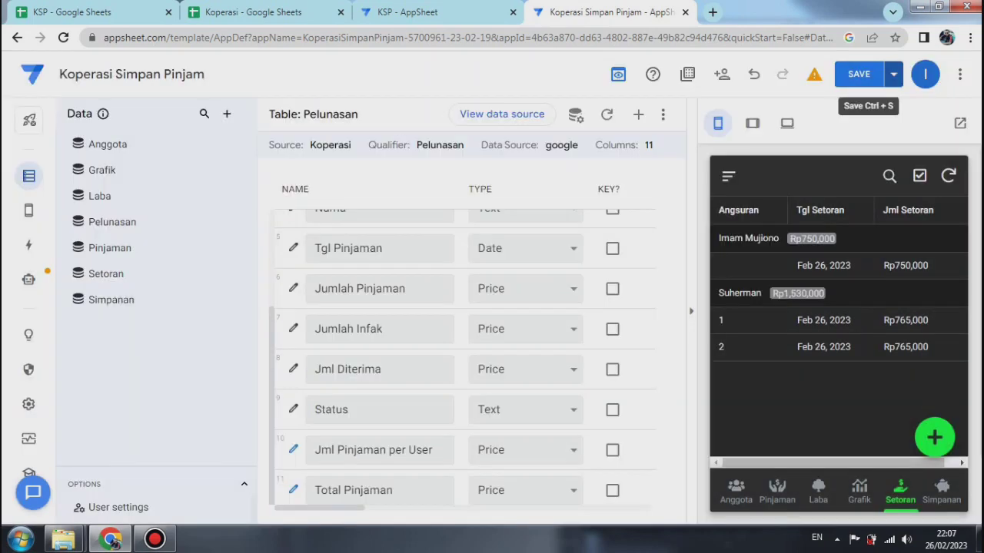
pyautogui.click(893, 74)
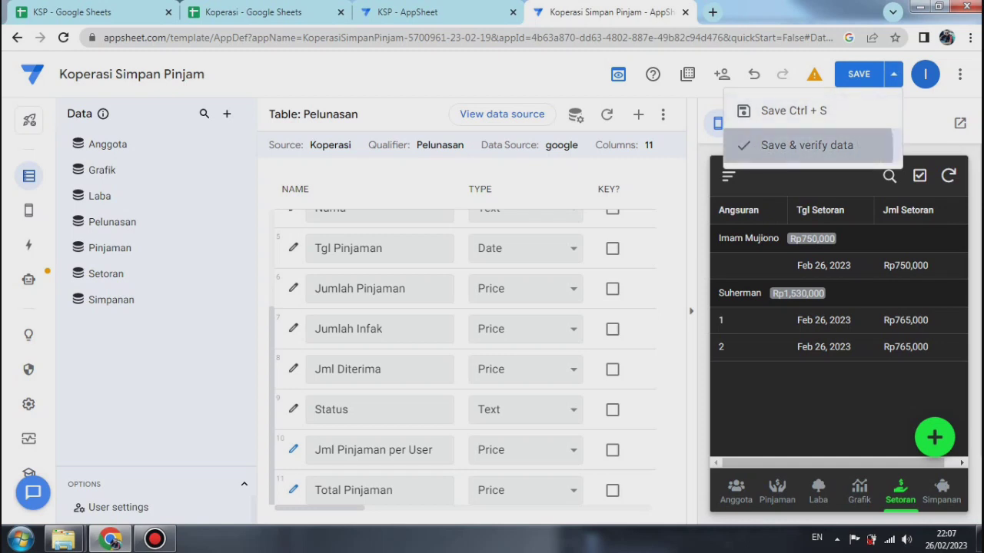
pyautogui.click(807, 146)
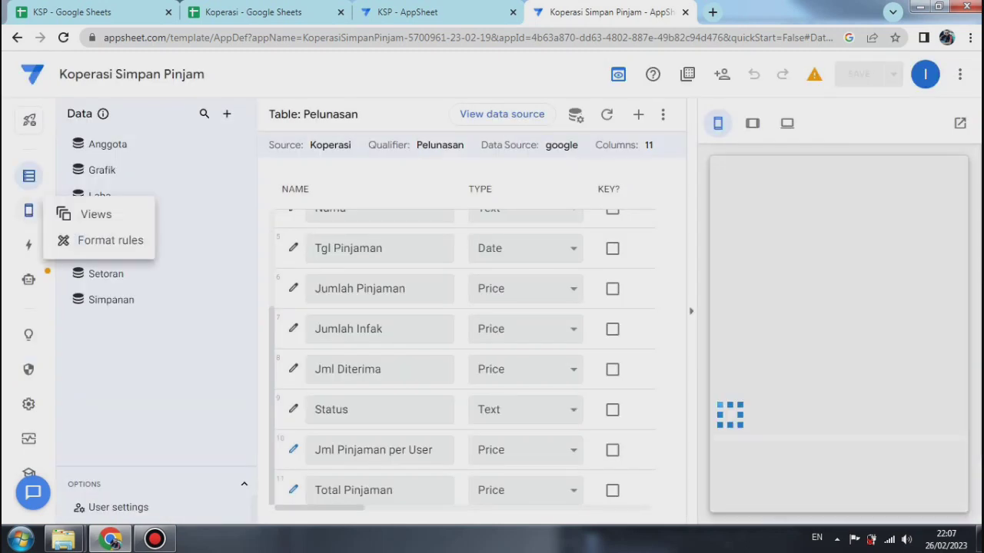
# Step: Create a new reference view and name it "Pelunasan"
pyautogui.click(29, 210)
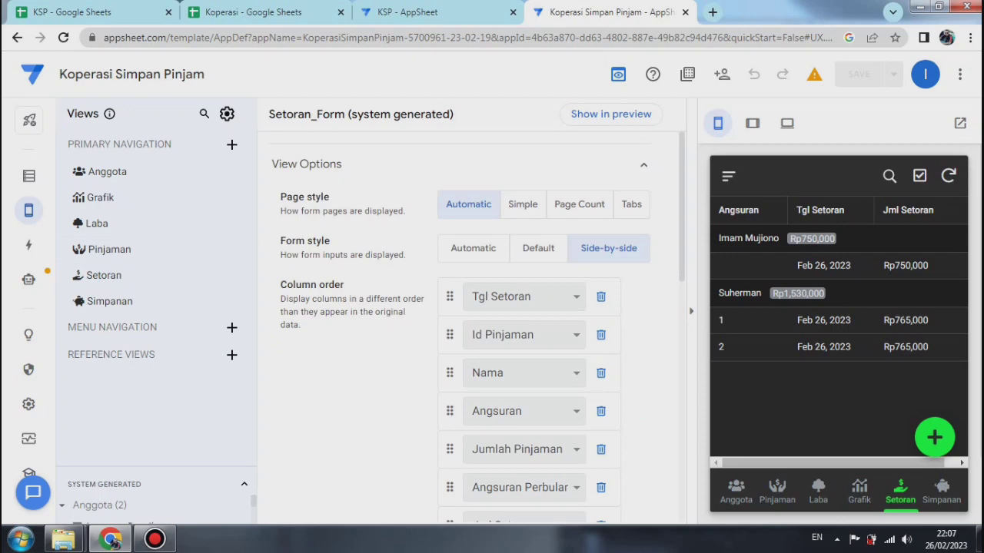
pyautogui.click(232, 354)
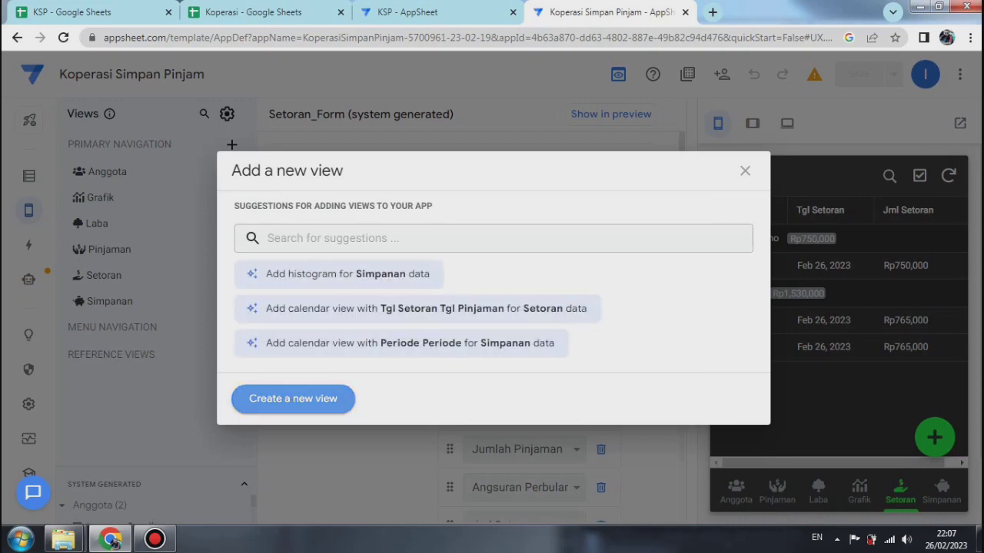
pyautogui.click(293, 398)
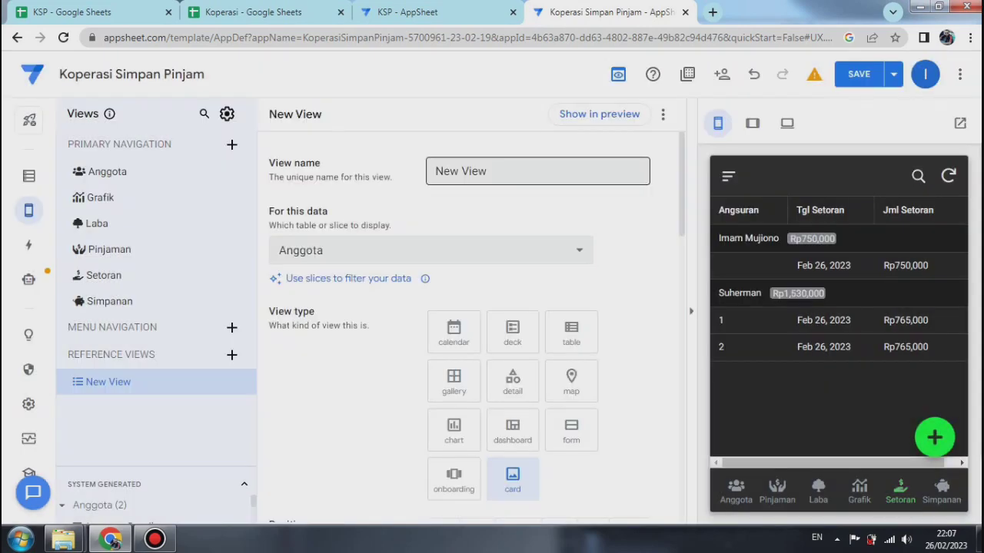
pyautogui.moveTo(434, 171); pyautogui.dragTo(647, 190)
pyautogui.write('P')
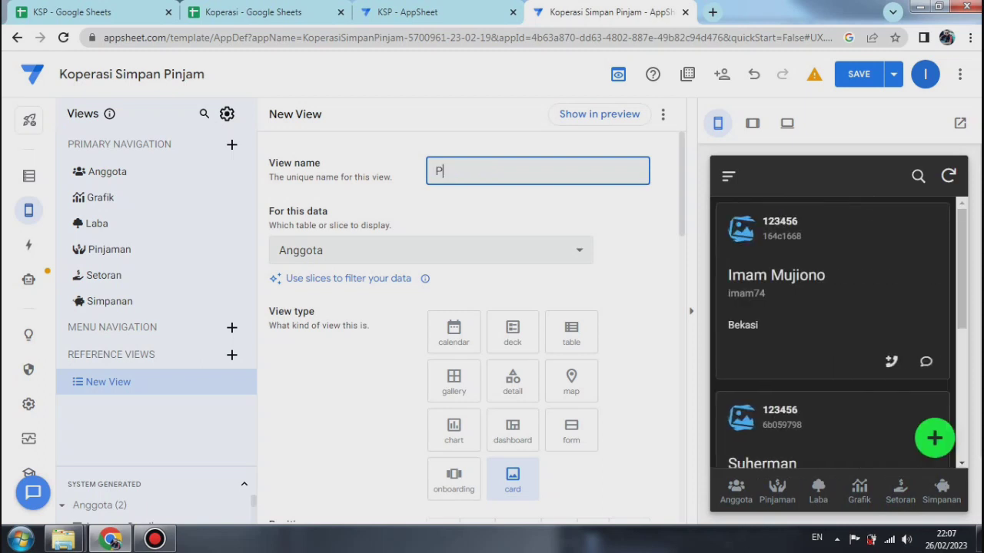
pyautogui.write('elunasan')
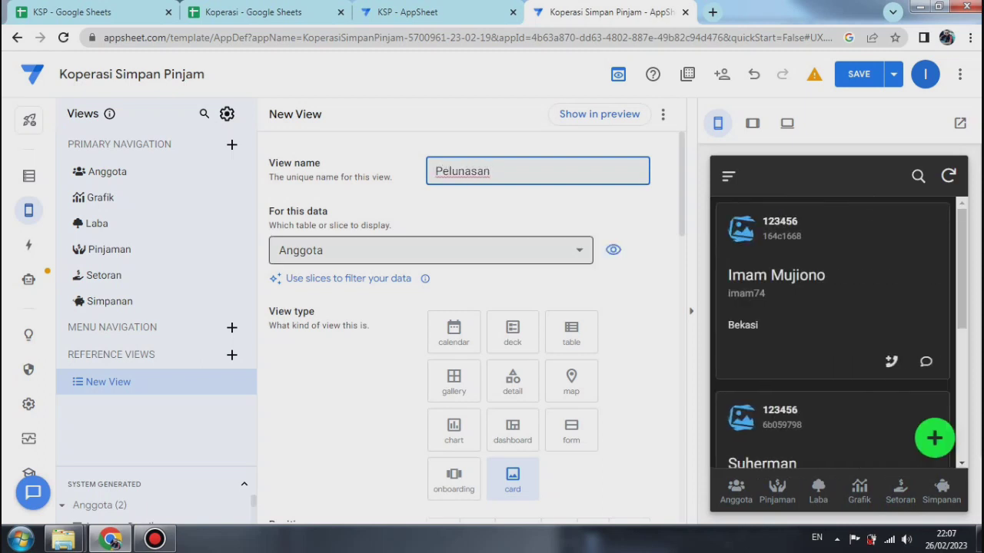
# Step: Base the Pelunasan view on the Pelunasan table and set its view type to table
pyautogui.click(431, 250)
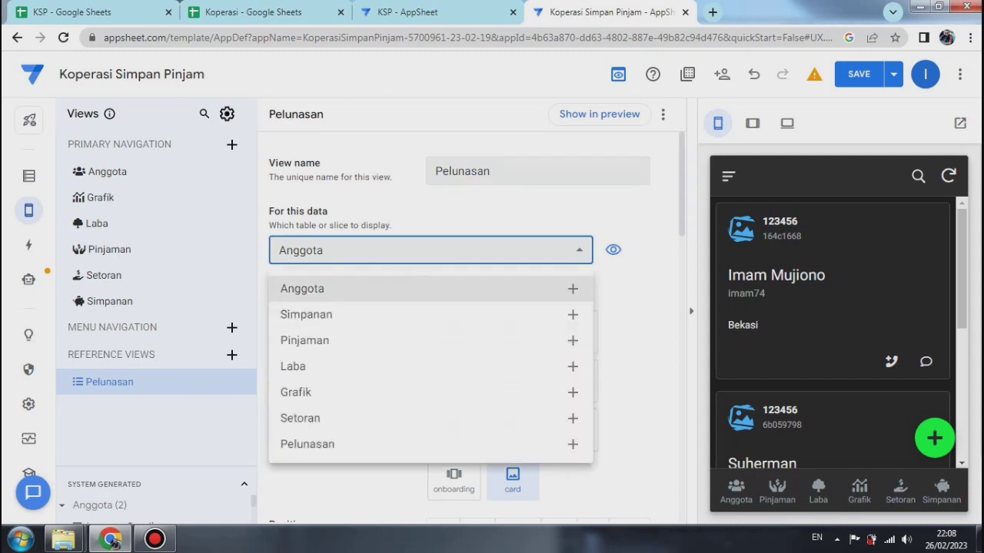
pyautogui.click(307, 445)
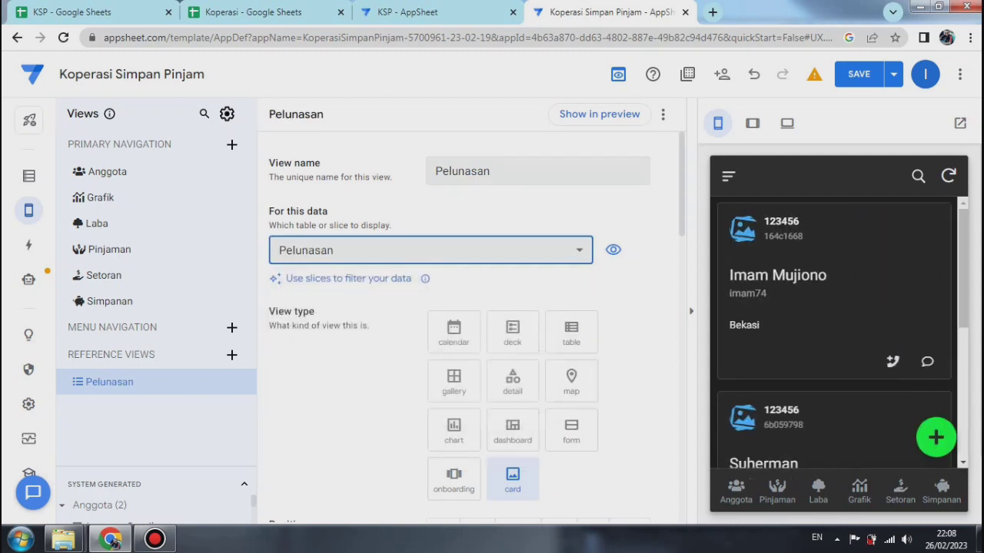
pyautogui.click(571, 333)
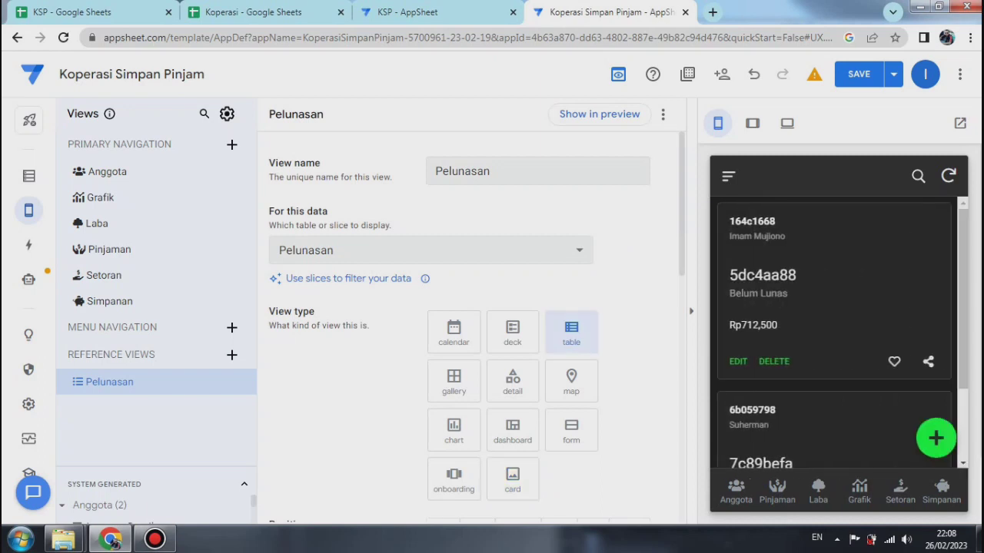
# Step: Sort the Pelunasan view's rows by Tgl Pinjaman in descending order
pyautogui.scroll(-3, 469, 323)
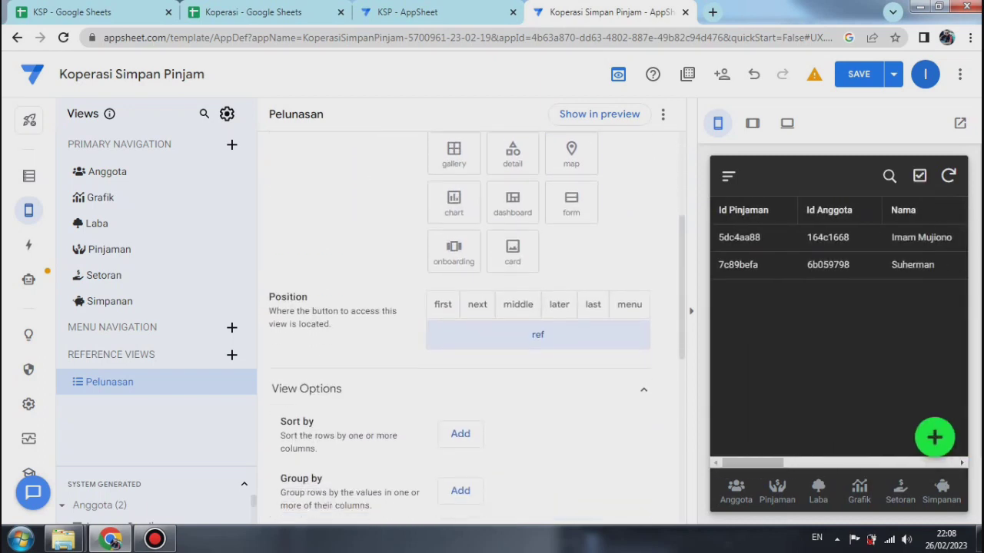
pyautogui.scroll(-2, 469, 322)
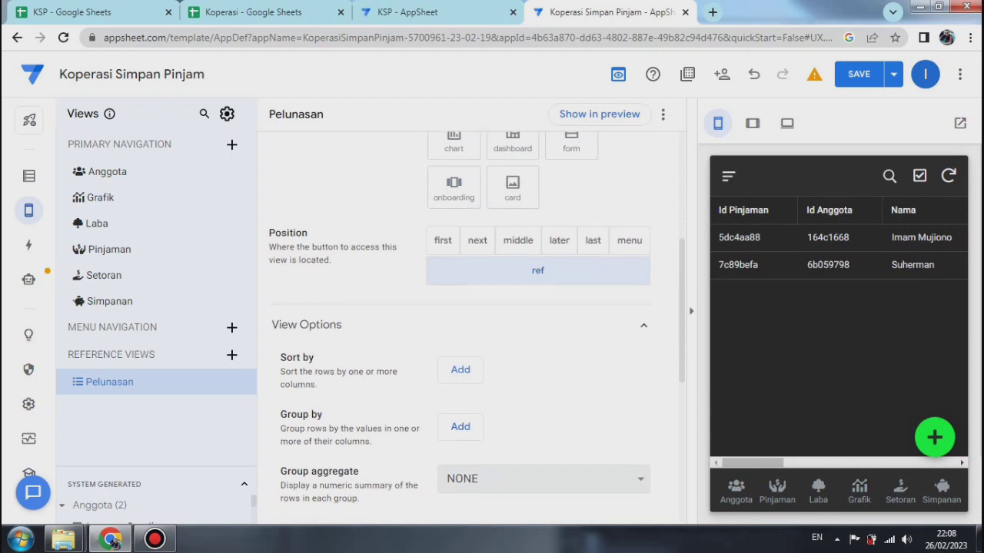
pyautogui.click(460, 370)
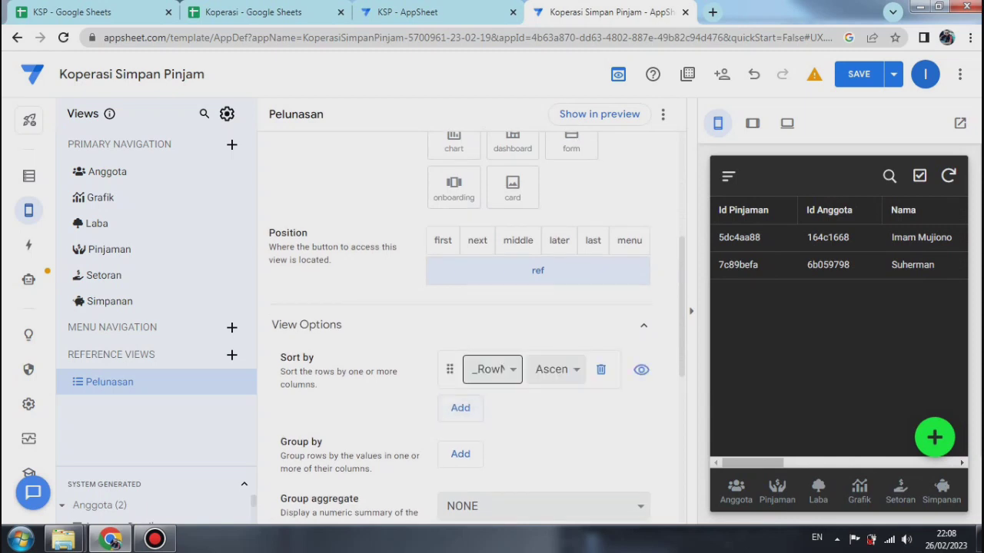
pyautogui.click(492, 369)
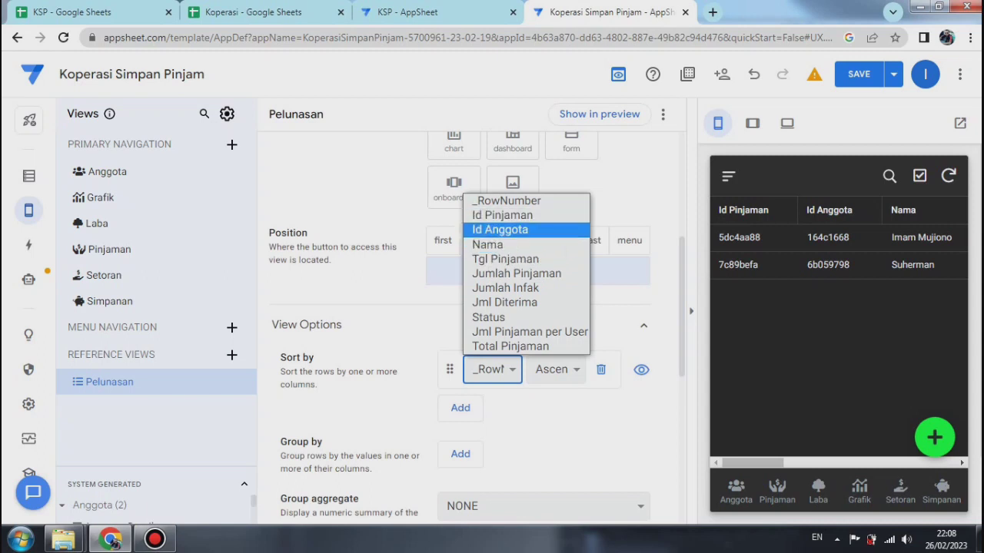
pyautogui.click(505, 259)
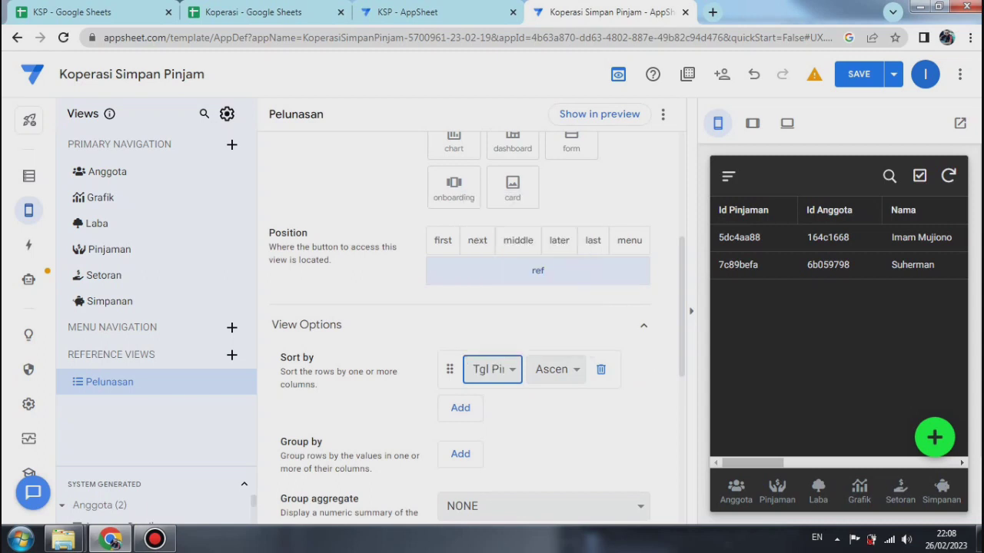
pyautogui.click(552, 369)
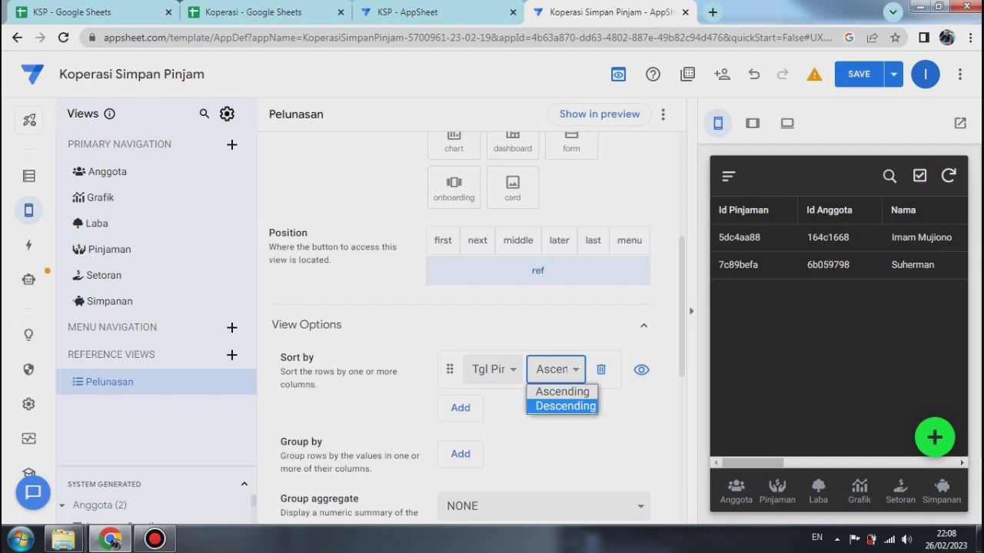
pyautogui.click(565, 407)
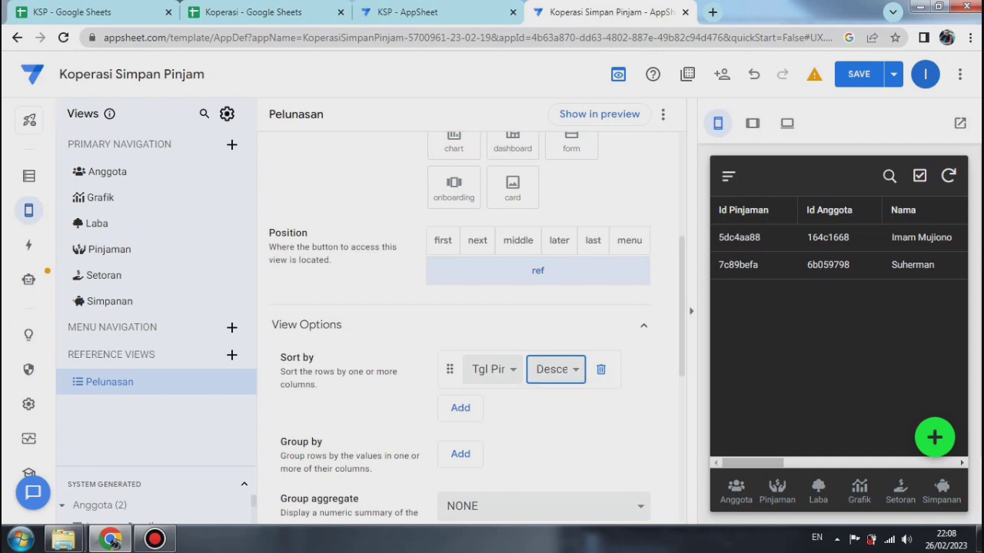
# Step: Group the Pelunasan view's rows by Nama in ascending order
pyautogui.scroll(-2, 469, 323)
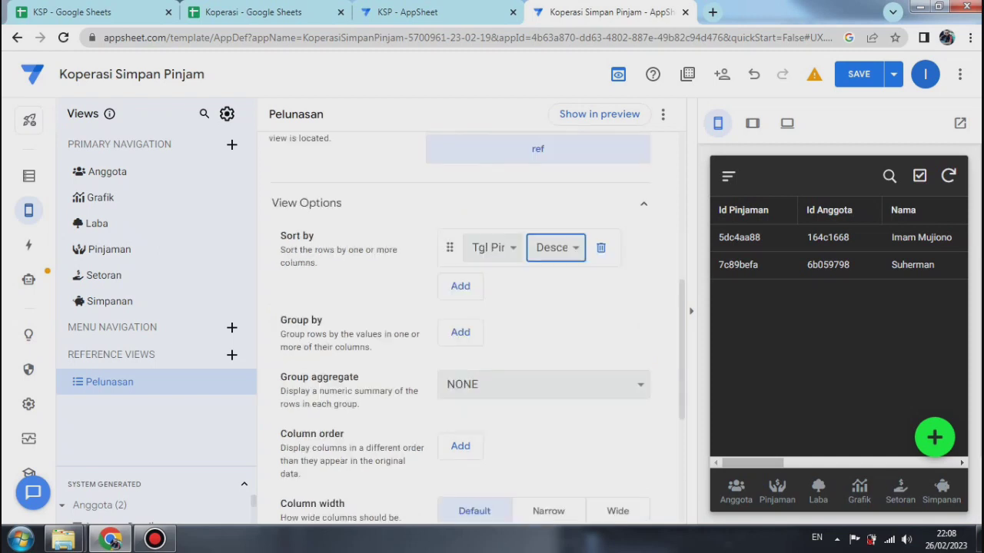
pyautogui.click(461, 332)
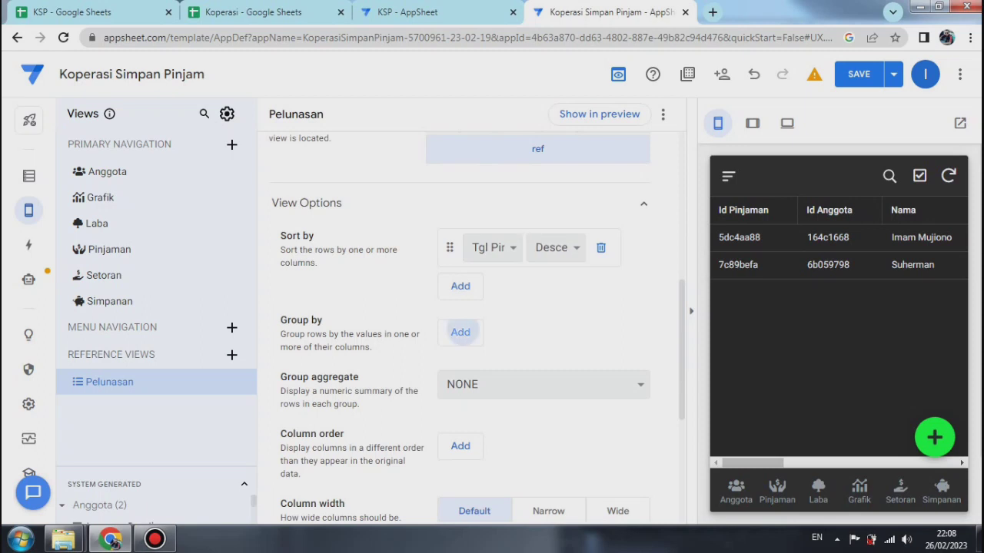
pyautogui.click(493, 332)
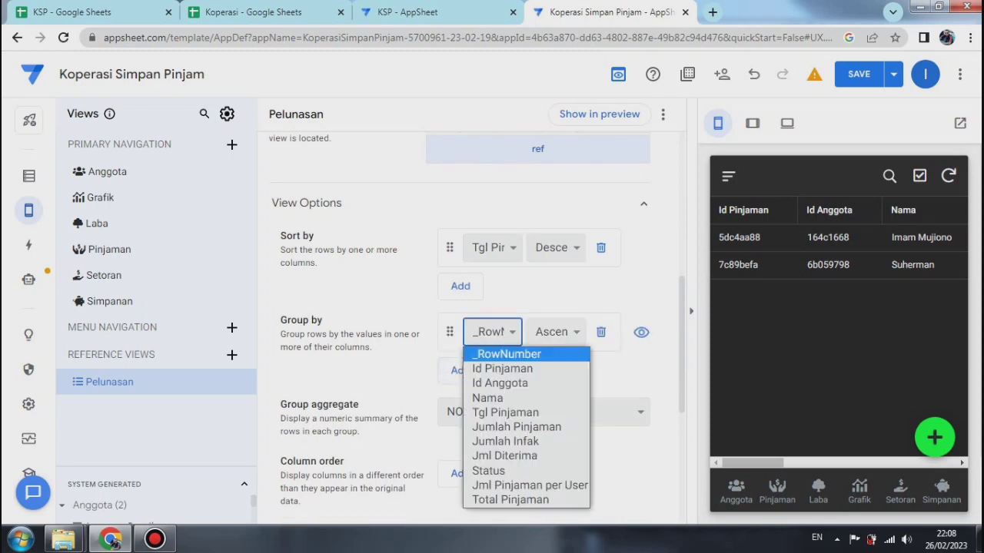
pyautogui.click(487, 397)
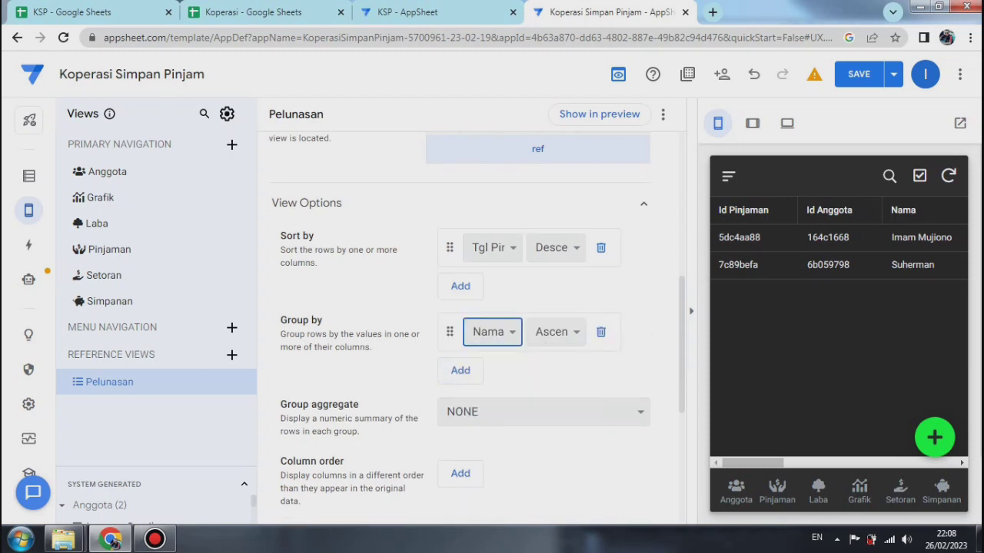
# Step: Set the Pelunasan view's group aggregate to AVERAGE :: Jml Pinjaman per User
pyautogui.scroll(-3, 468, 322)
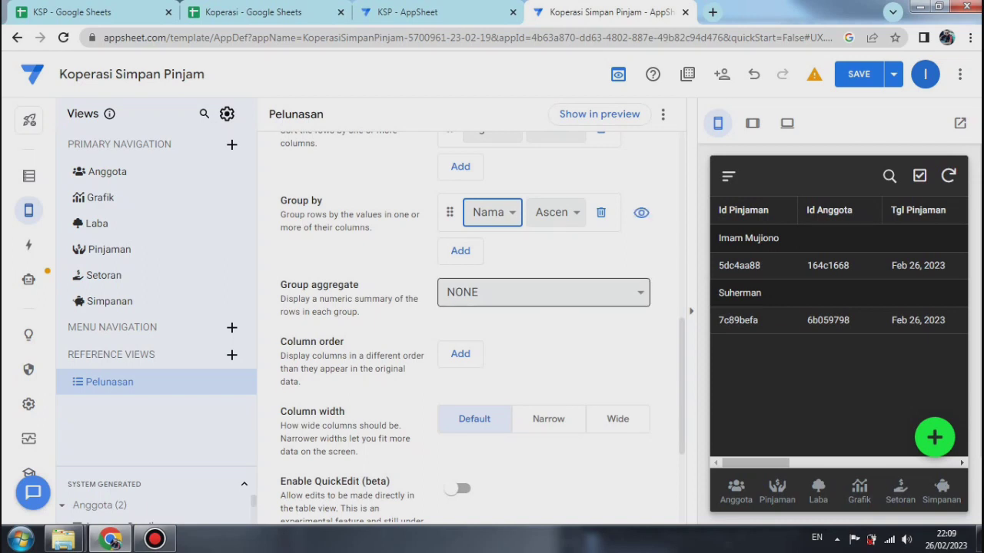
pyautogui.click(544, 292)
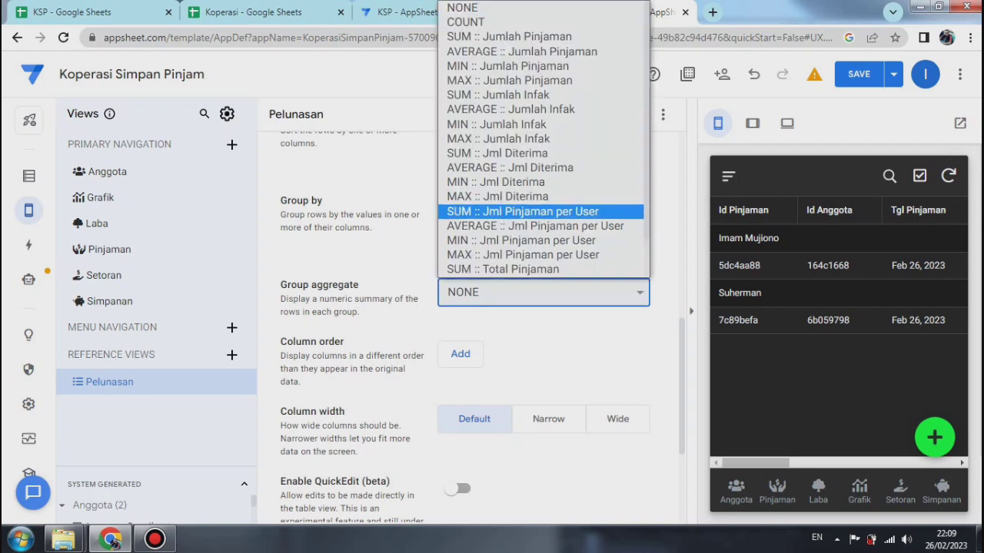
pyautogui.scroll(-1, 543, 138)
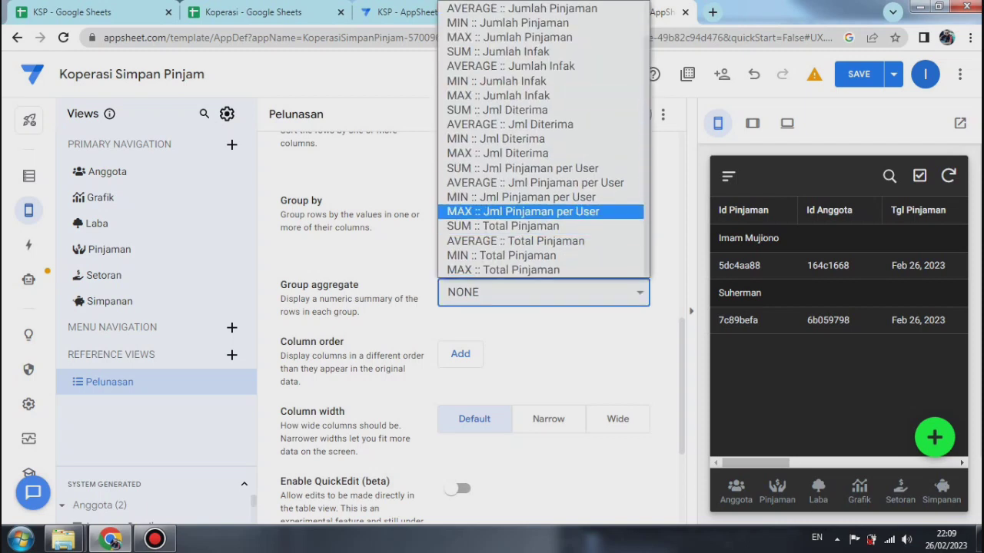
pyautogui.click(523, 211)
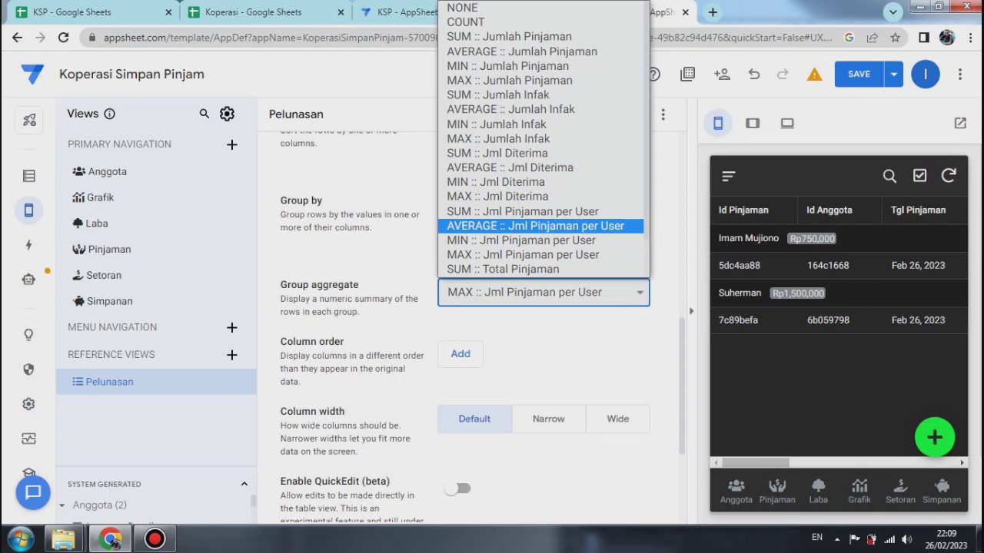
pyautogui.press('Return')
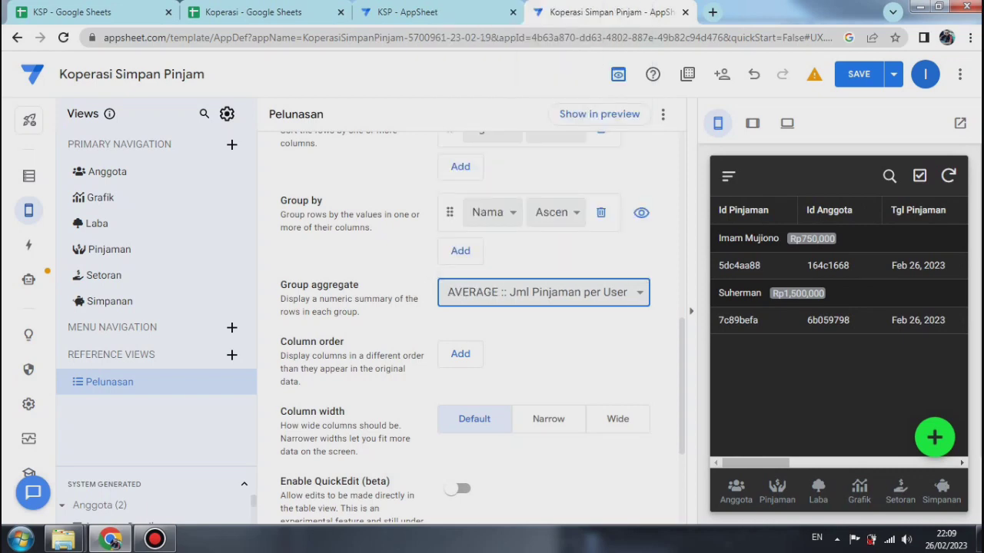
# Step: Set Tgl Pinjaman and Jumlah Pinjaman as the first two columns in the Pelunasan view's column order
pyautogui.click(461, 353)
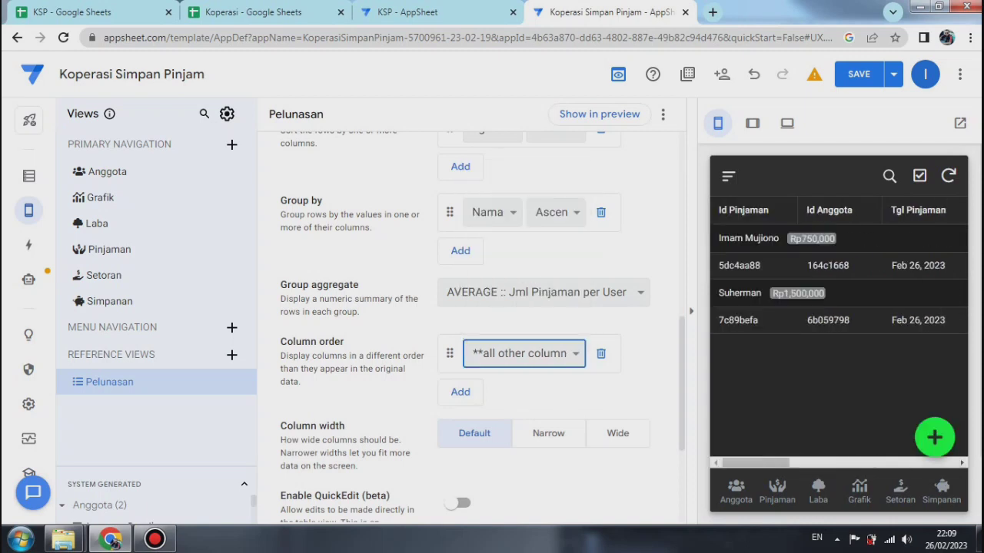
pyautogui.click(524, 353)
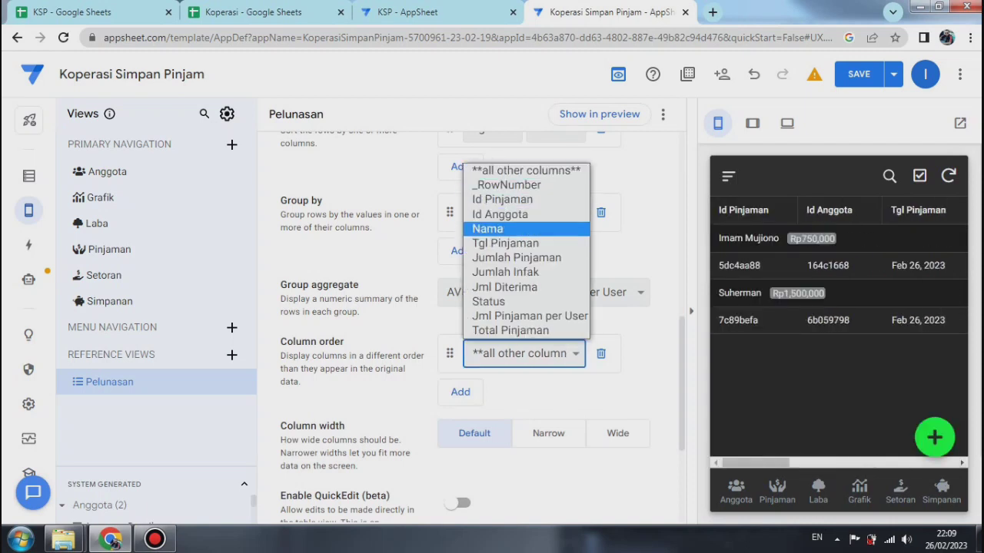
pyautogui.press('Return')
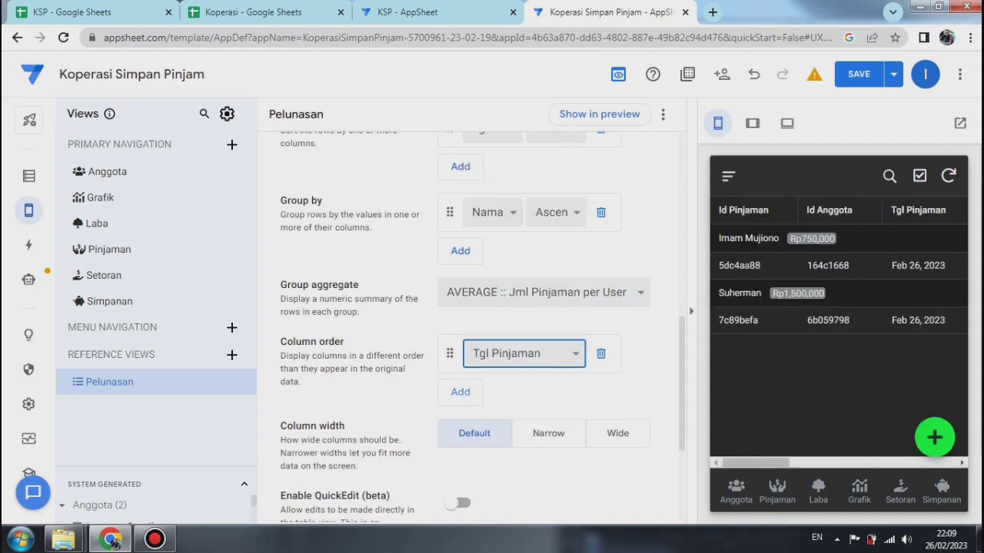
pyautogui.hotkey('alt', 'Down')
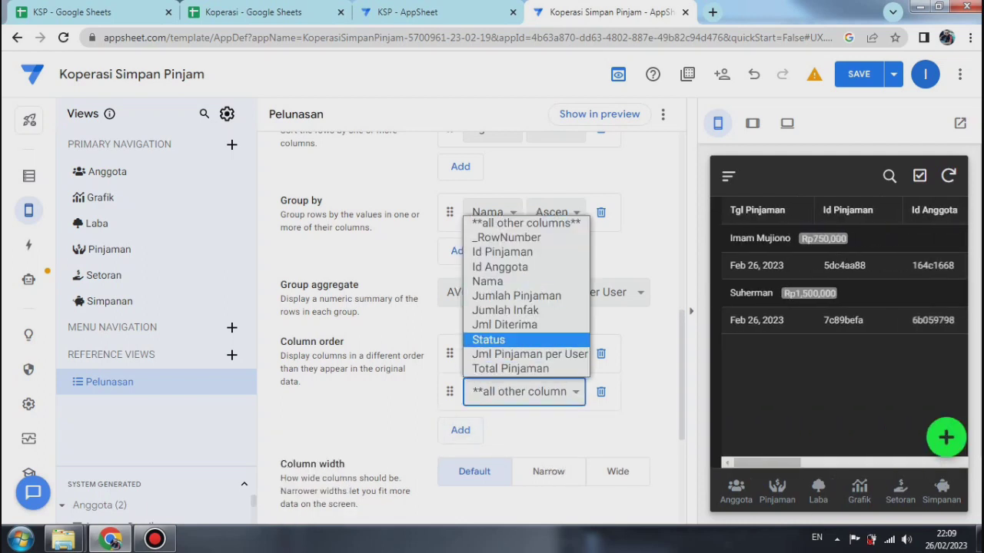
pyautogui.press('Escape')
pyautogui.press('Down')
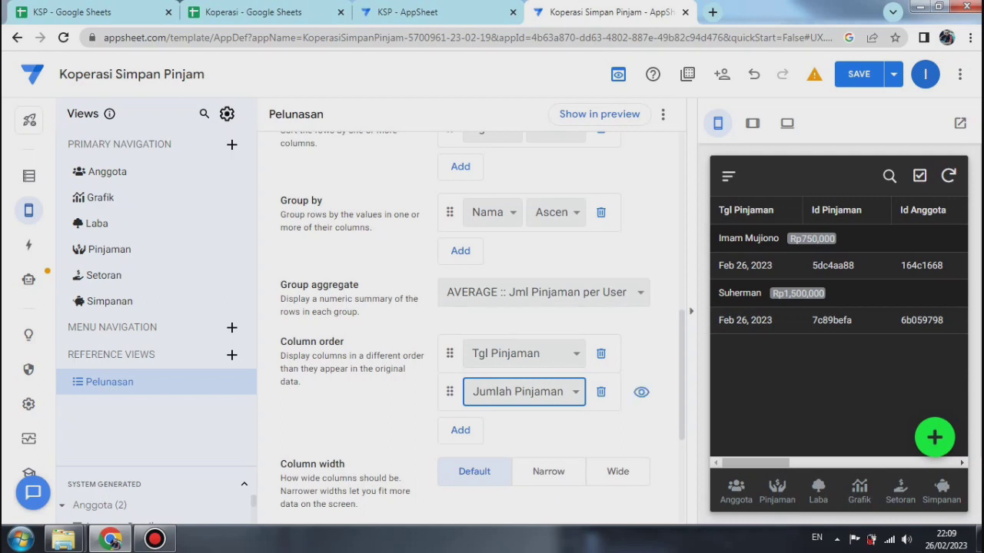
# Step: Add Status as the third column in the Pelunasan view's column order, then save the app and verify its data
pyautogui.click(460, 430)
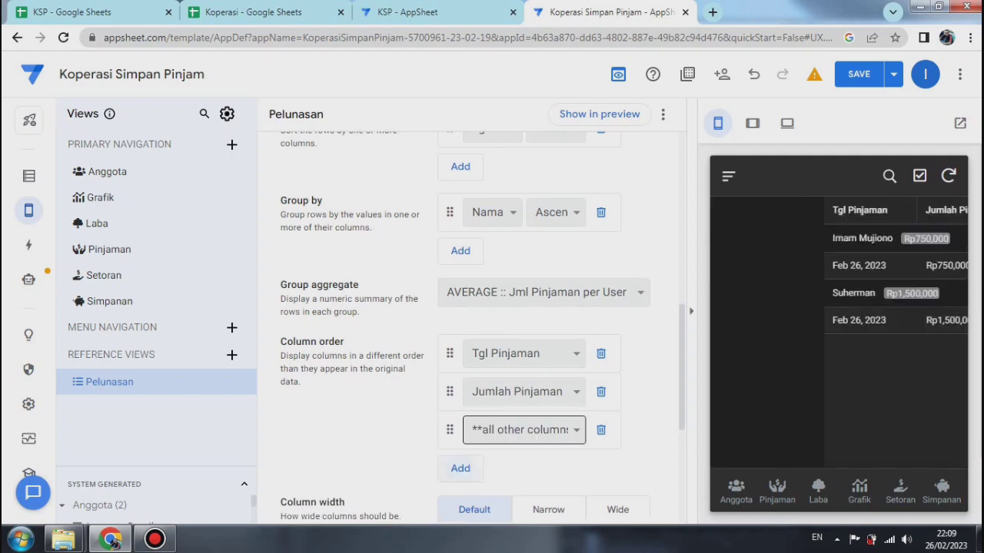
pyautogui.hotkey('alt', 'Down')
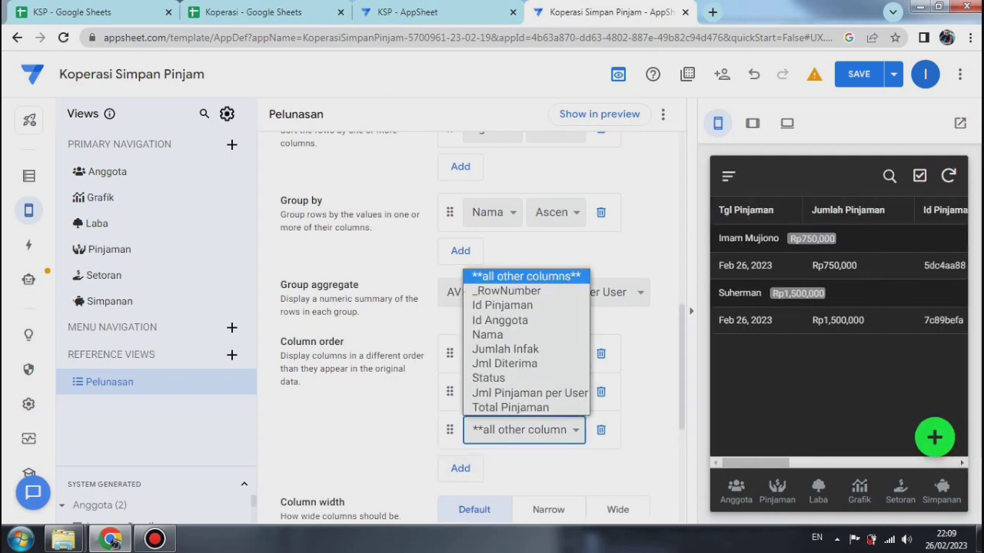
pyautogui.press('Down')
pyautogui.press('Down')
pyautogui.press('Down')
pyautogui.press('Down')
pyautogui.press('Down')
pyautogui.press('Down')
pyautogui.press('Down')
pyautogui.press('Down')
pyautogui.press('Down')
pyautogui.press('Up')
pyautogui.press('Up')
pyautogui.press('Return')
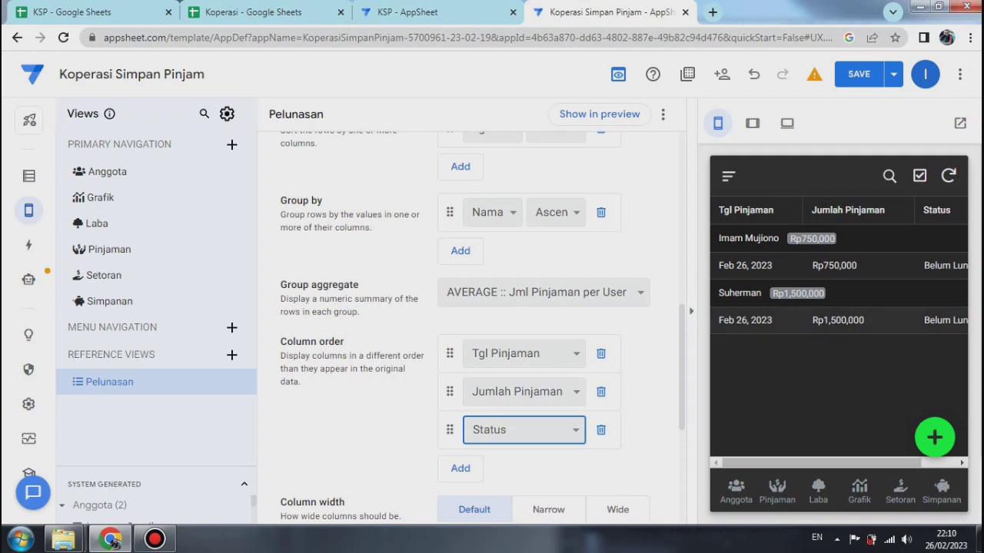
pyautogui.click(894, 74)
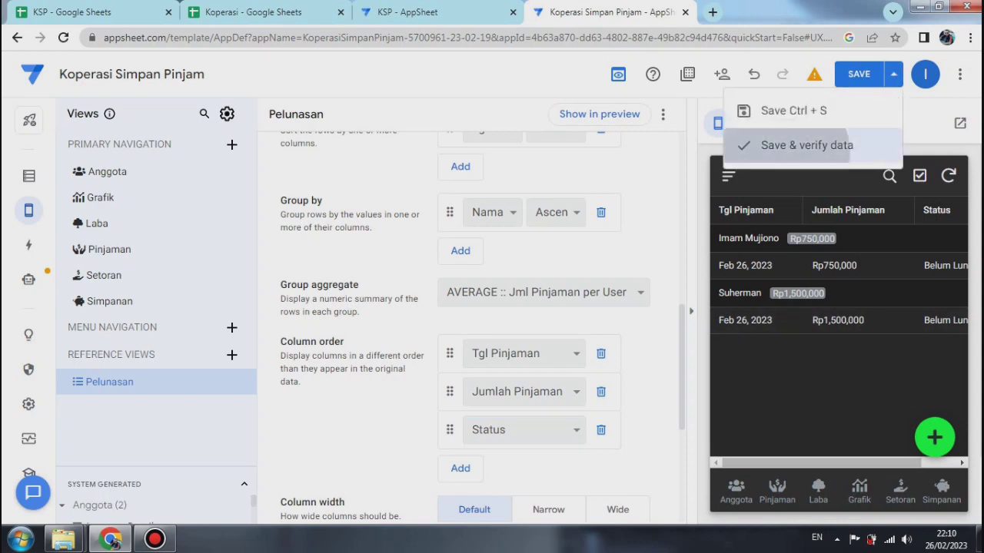
pyautogui.click(807, 144)
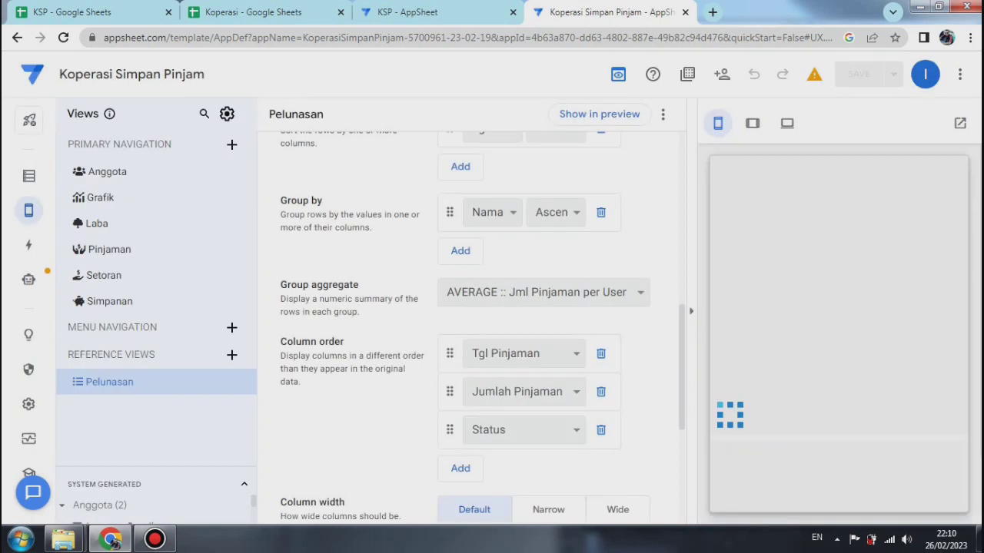